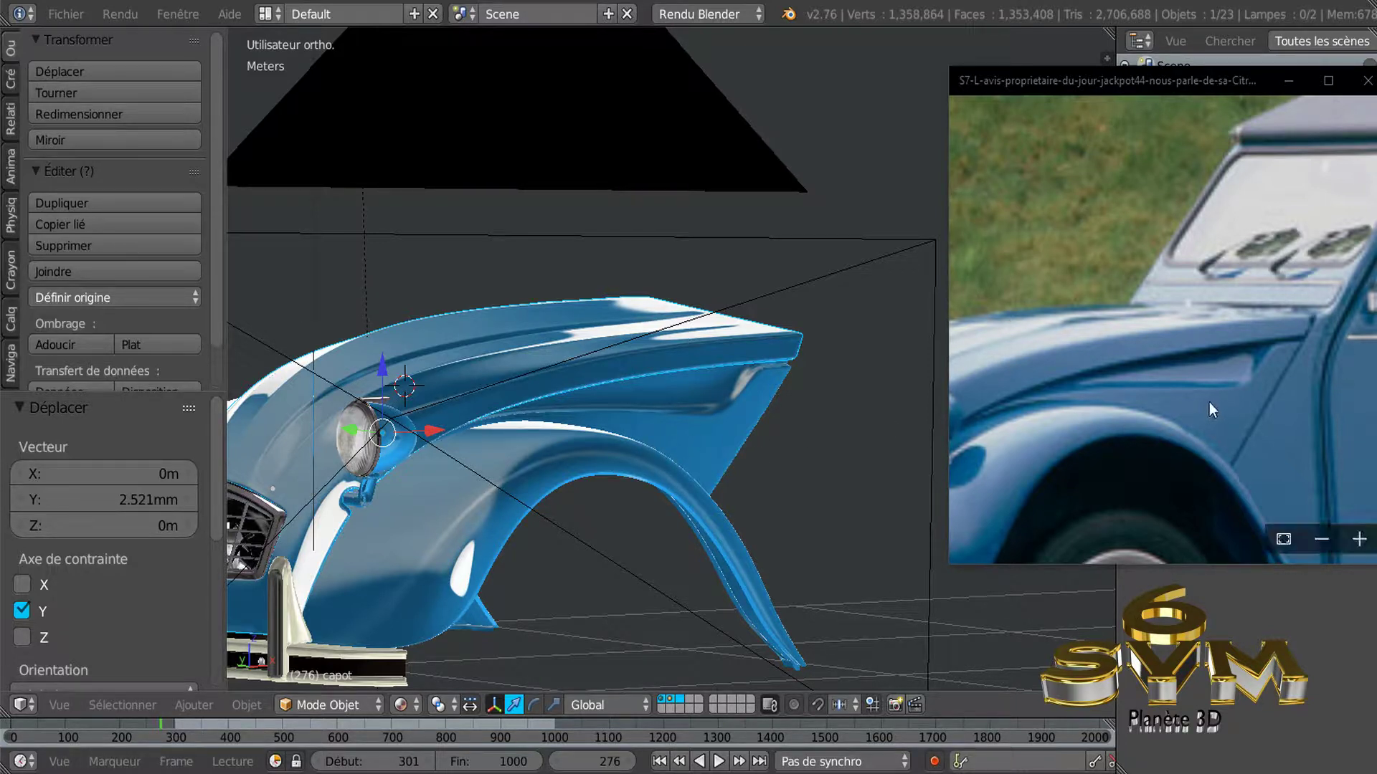
Drag the reference photo window aside to uncover the Blender scene.
left_click_drag(1189, 92, 1048, 136)
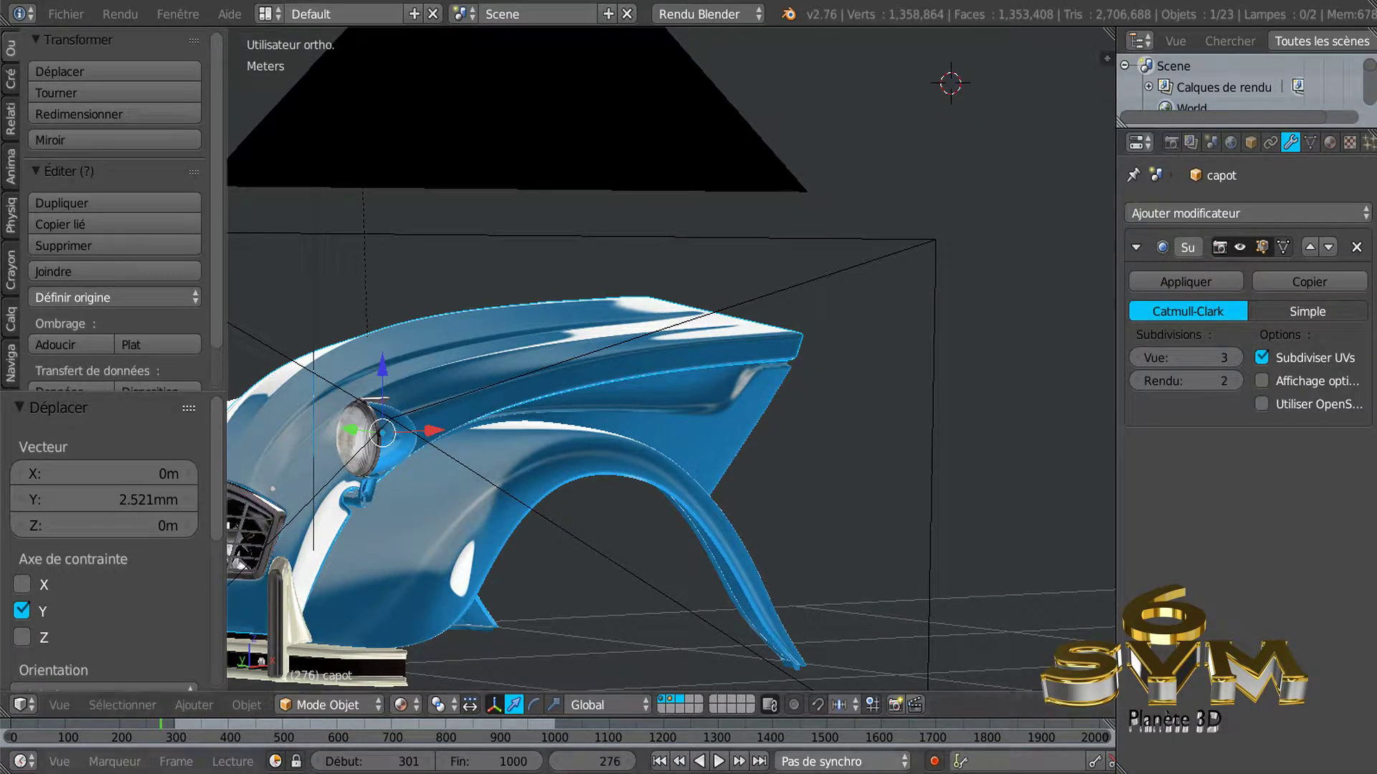
Switch to the Blender window with the joue panel and orbit out to see it whole.
left_click(912, 724)
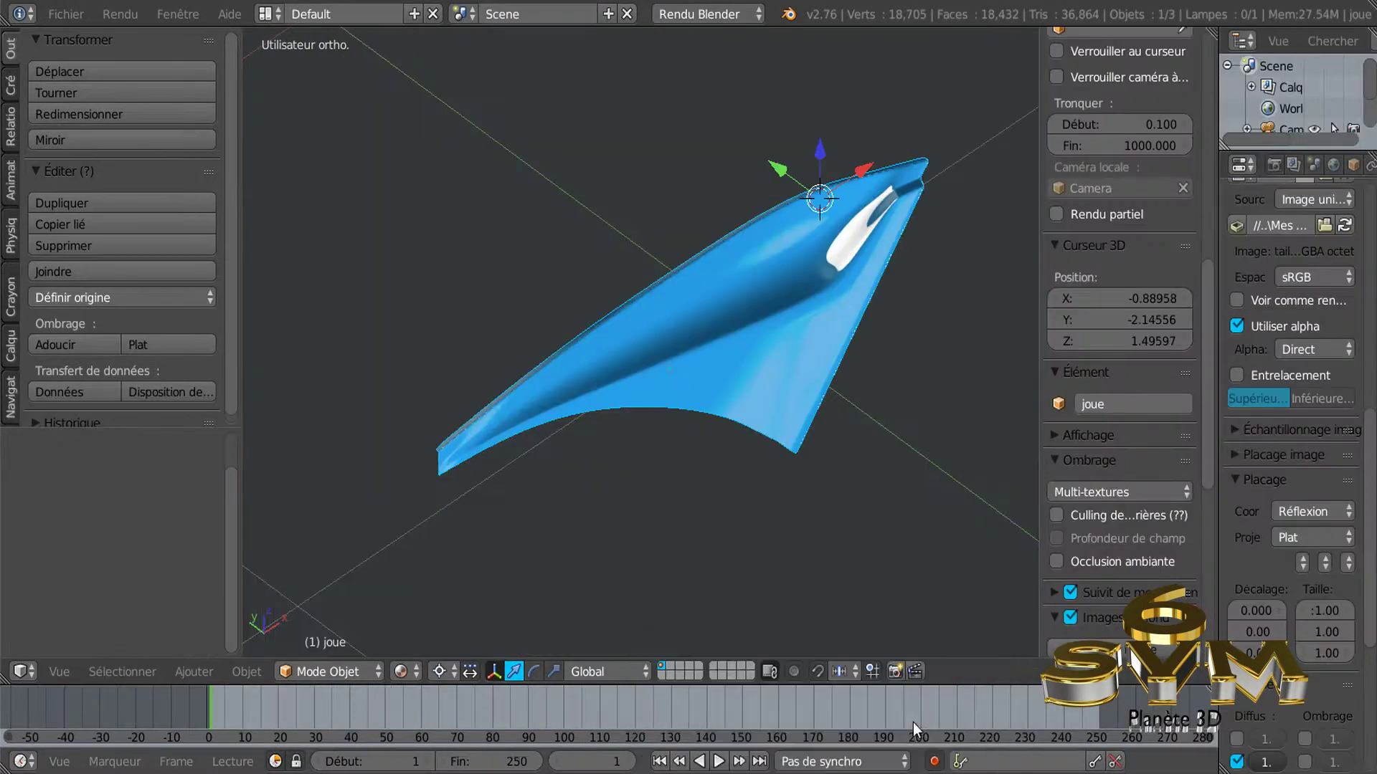
mouse_move(712, 432)
middle_mouse_down()
mouse_move(750, 398)
mouse_move(630, 457)
mouse_move(605, 447)
middle_mouse_up()
scroll(602, 427, "up", 4)
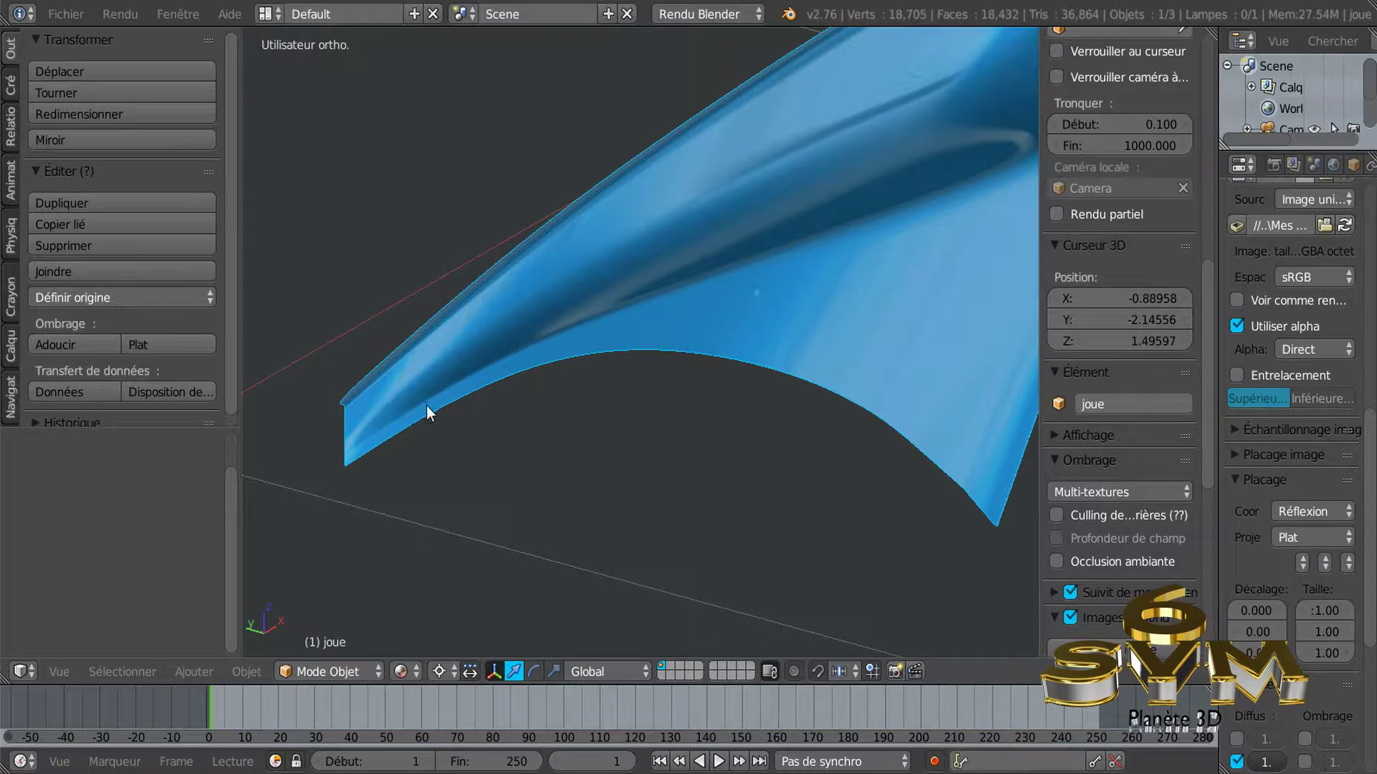
mouse_move(713, 330)
middle_mouse_down()
mouse_move(627, 441)
mouse_move(728, 436)
mouse_move(674, 452)
middle_mouse_up()
scroll(647, 437, "down", 2)
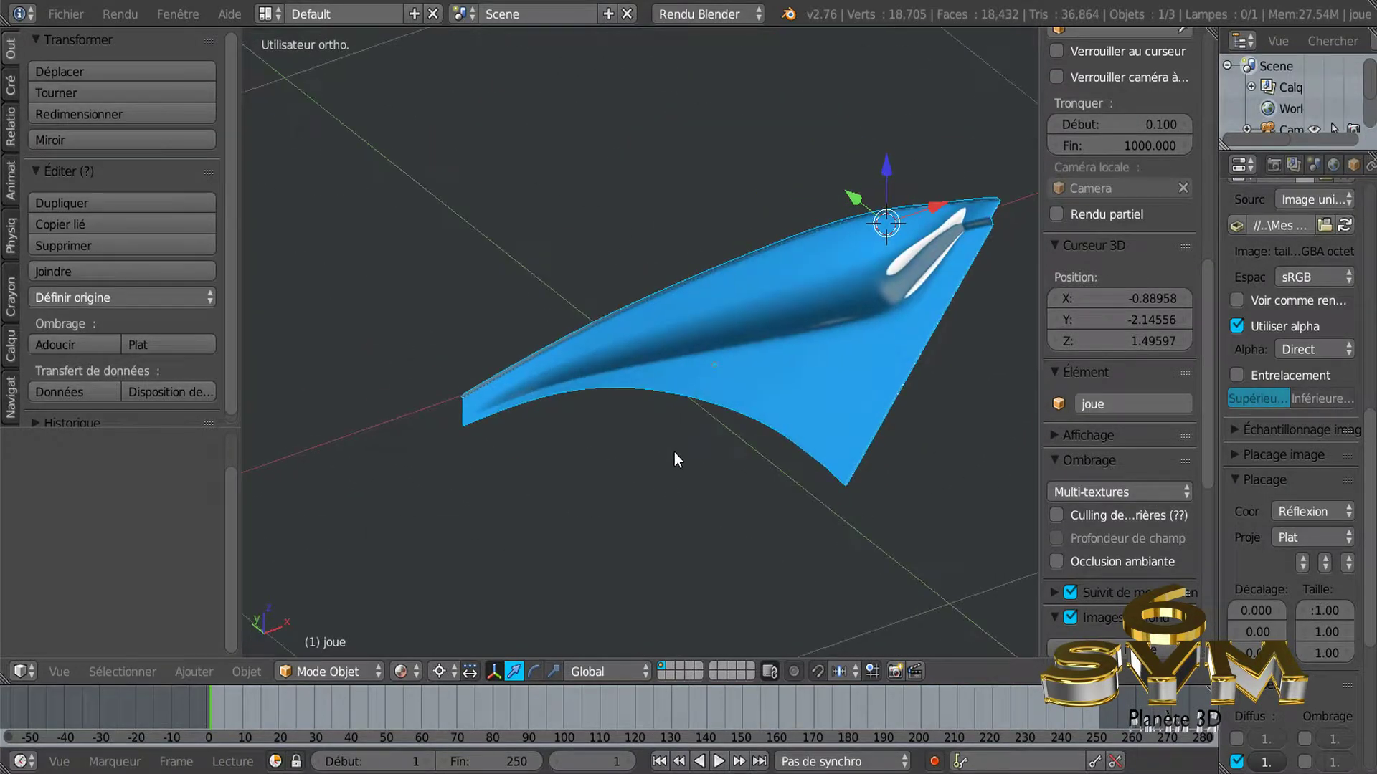
Enter Edit Mode, zoom onto the panel's tip and select the notch corner vertex.
key("Tab")
mouse_move(823, 409)
middle_mouse_down()
mouse_move(828, 441)
mouse_move(875, 354)
mouse_move(808, 467)
mouse_move(821, 423)
mouse_move(808, 445)
mouse_move(821, 427)
mouse_move(728, 455)
mouse_move(653, 449)
mouse_move(694, 451)
middle_mouse_up()
scroll(828, 441, "up", 2)
scroll(830, 461, "up", 3)
mouse_move(830, 461)
middle_mouse_down()
mouse_move(715, 500)
mouse_move(706, 524)
mouse_move(811, 492)
mouse_move(729, 541)
mouse_move(713, 492)
middle_mouse_up()
scroll(745, 435, "up", 2)
right_click(831, 251)
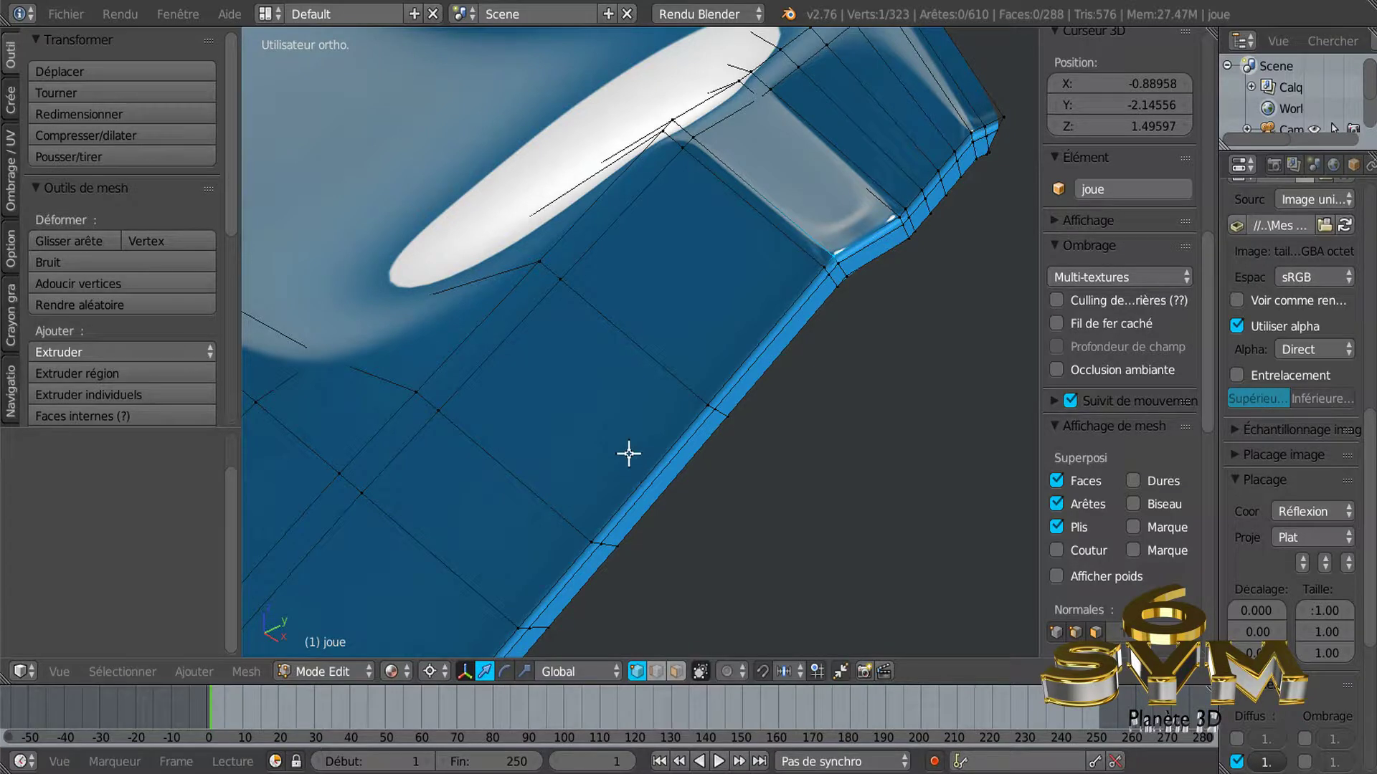
Snap the 3D cursor onto the selected notch vertex with Curseur vers sélection.
key("shift+s")
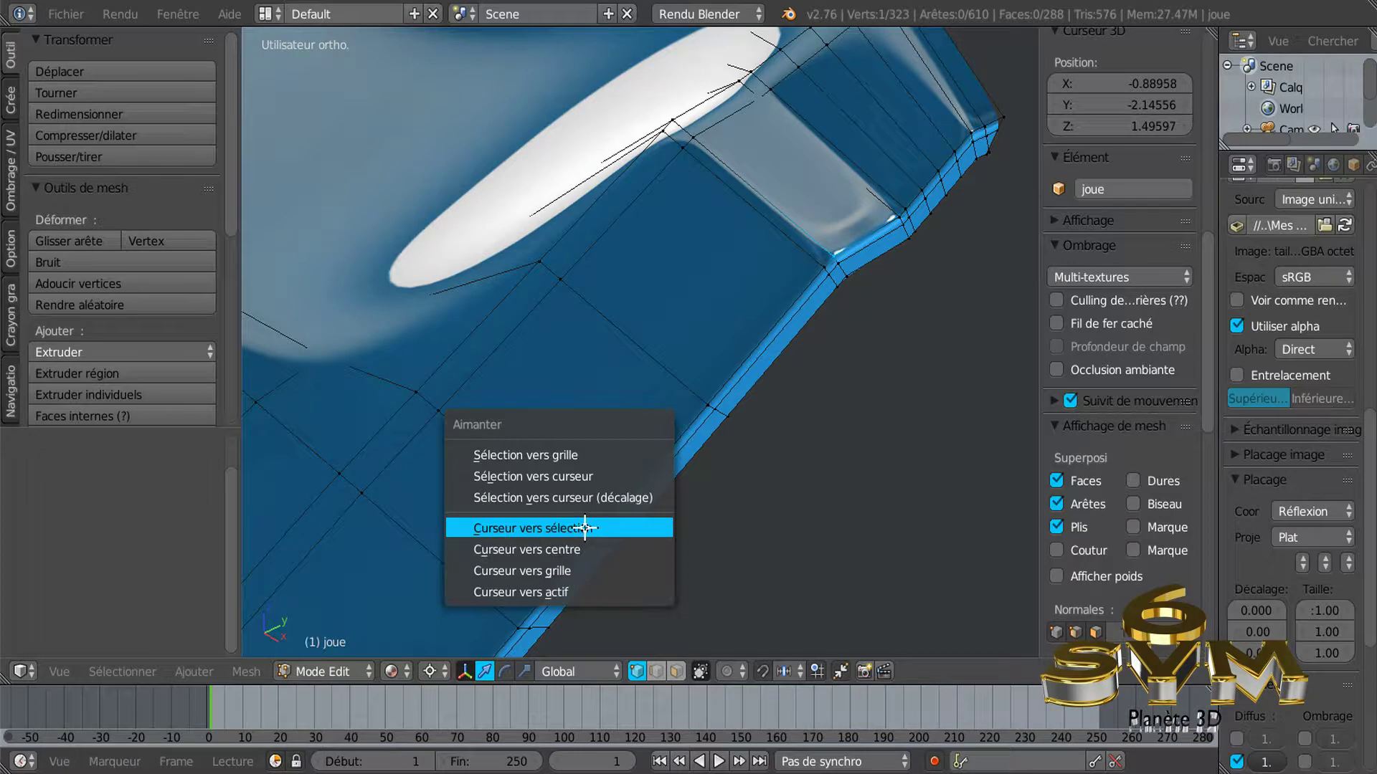
left_click(586, 528)
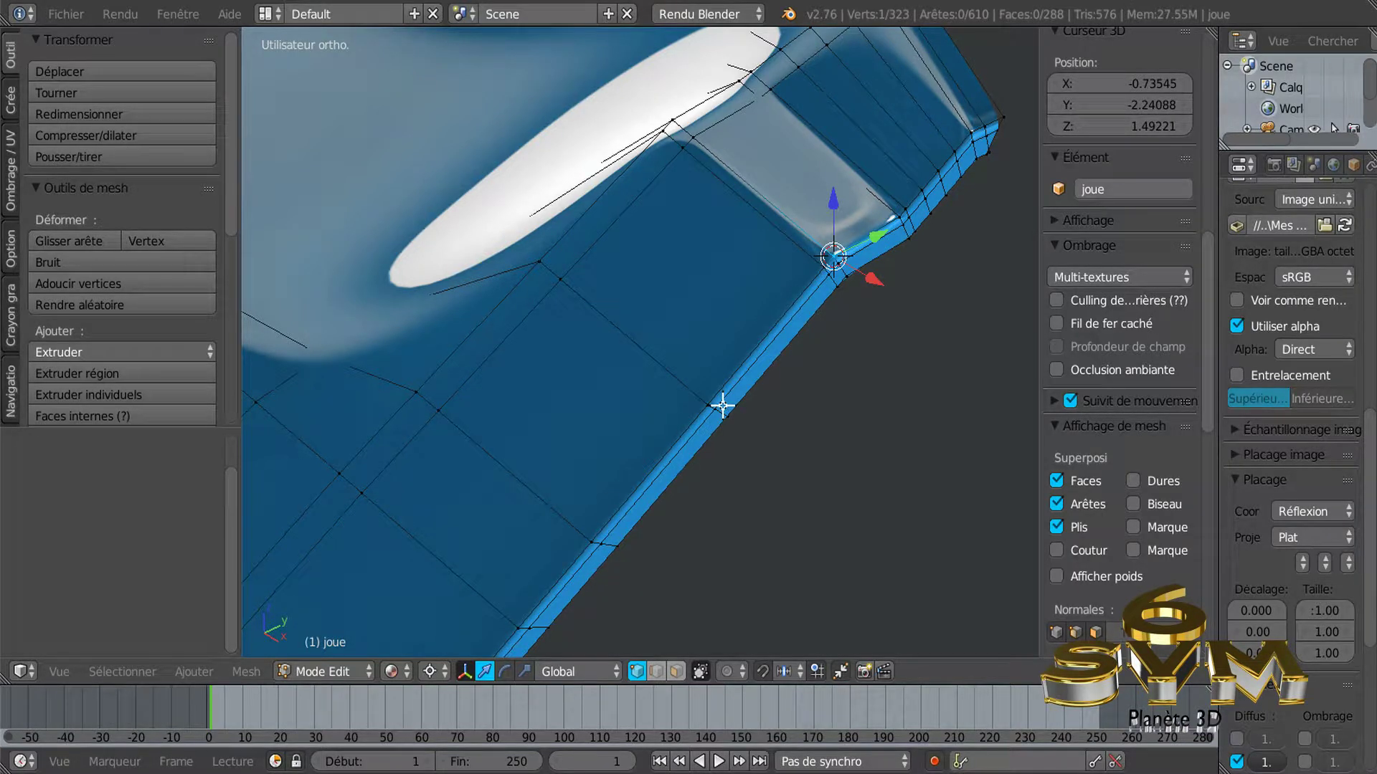
scroll(725, 497, "up", 1)
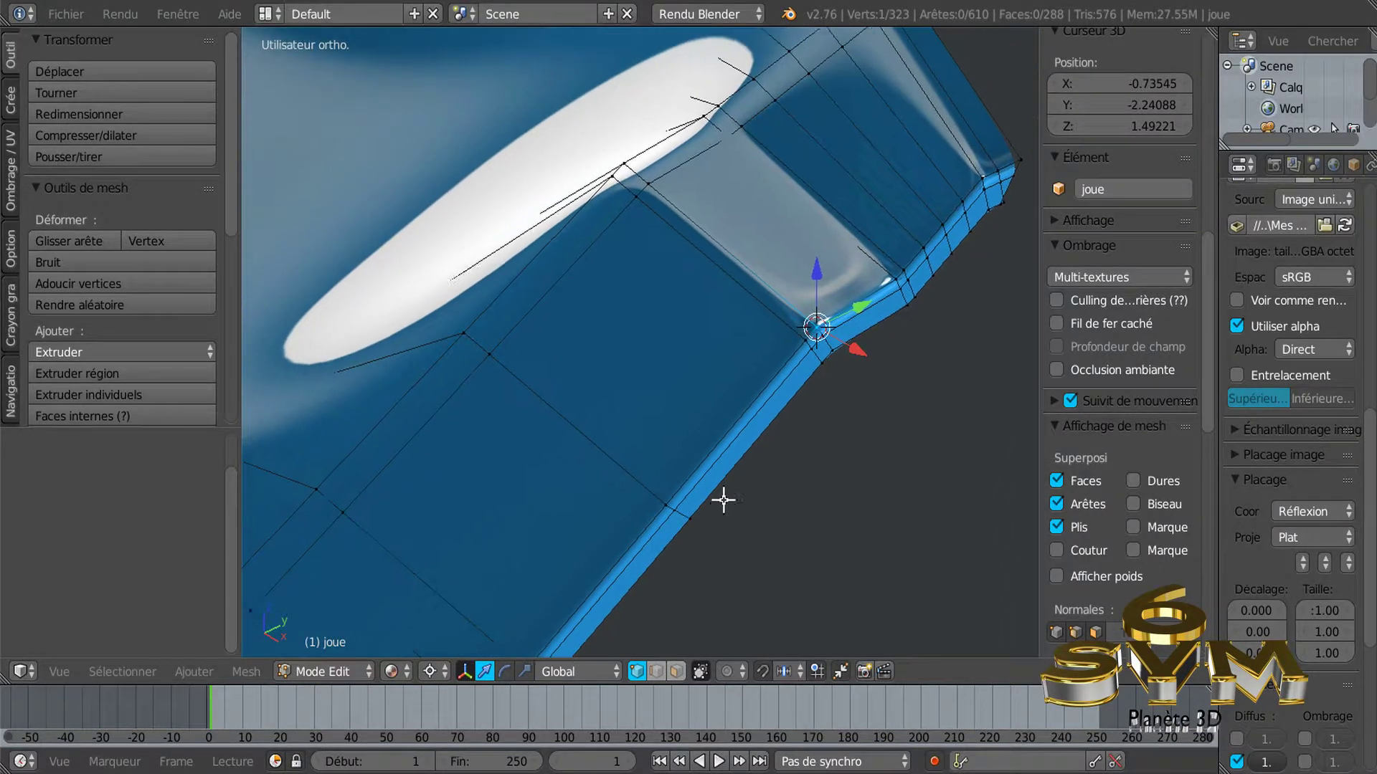
scroll(724, 494, "up", 1)
Add the vertices around the notch to select its face and the neighbouring band face.
left_click(843, 276, "shift")
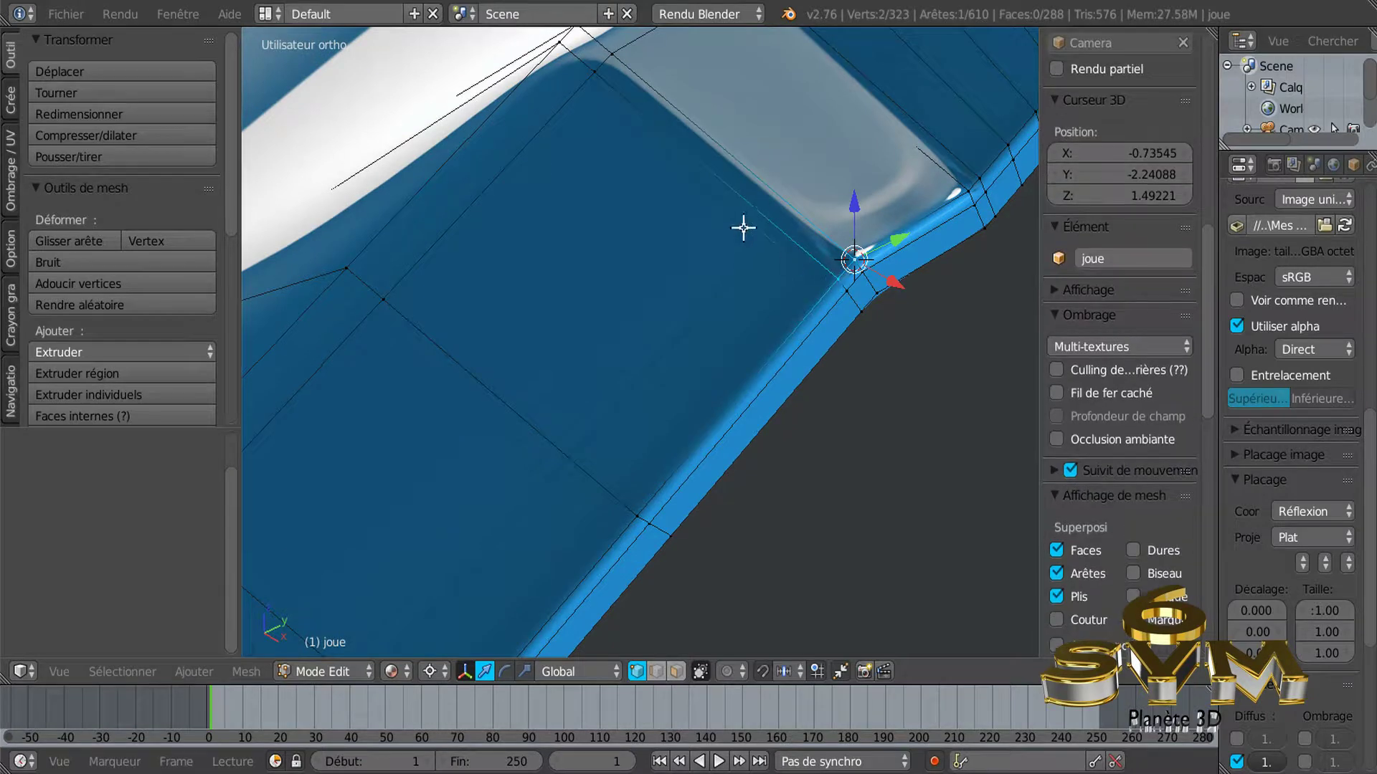
left_click(606, 79, "shift")
left_click(615, 62, "shift")
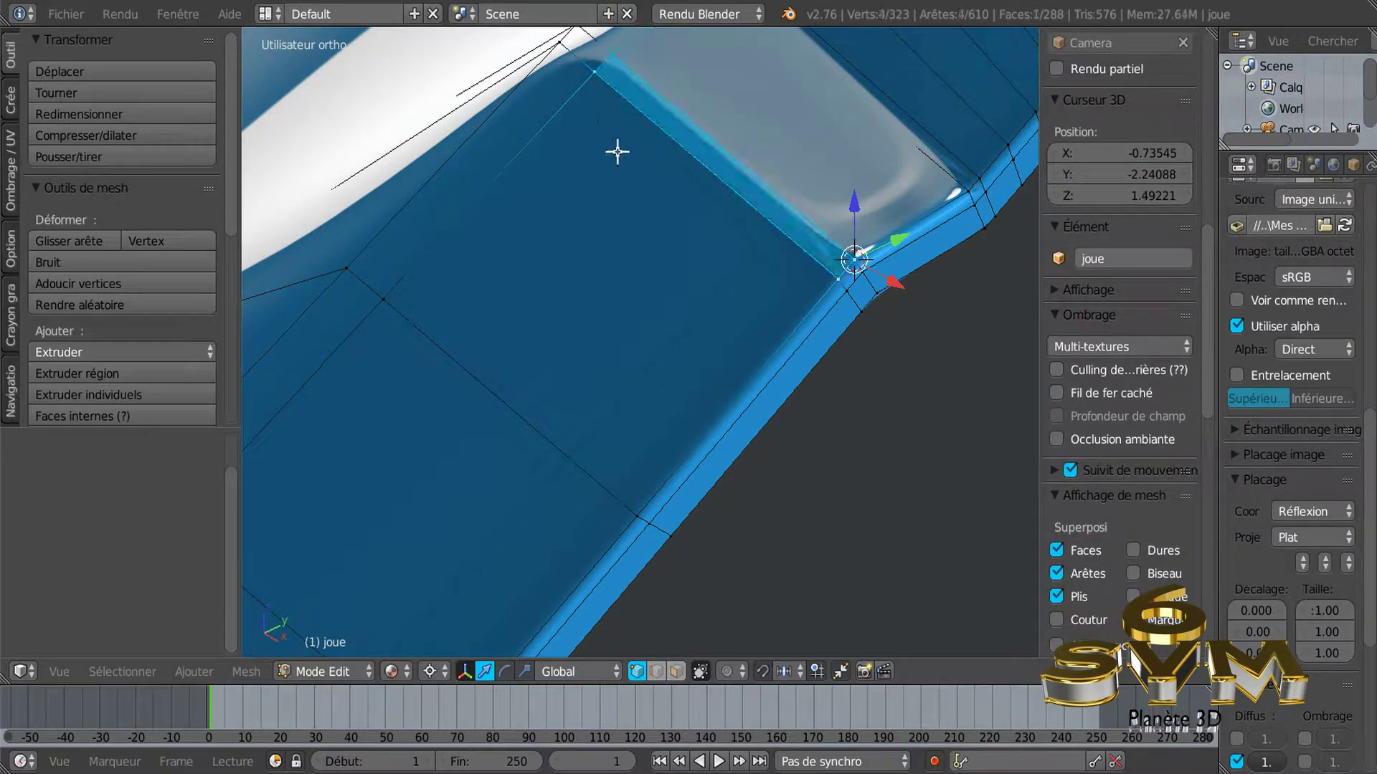
scroll(628, 175, "down", 1, "shift")
middle_click_drag(636, 163, 665, 350, "shift")
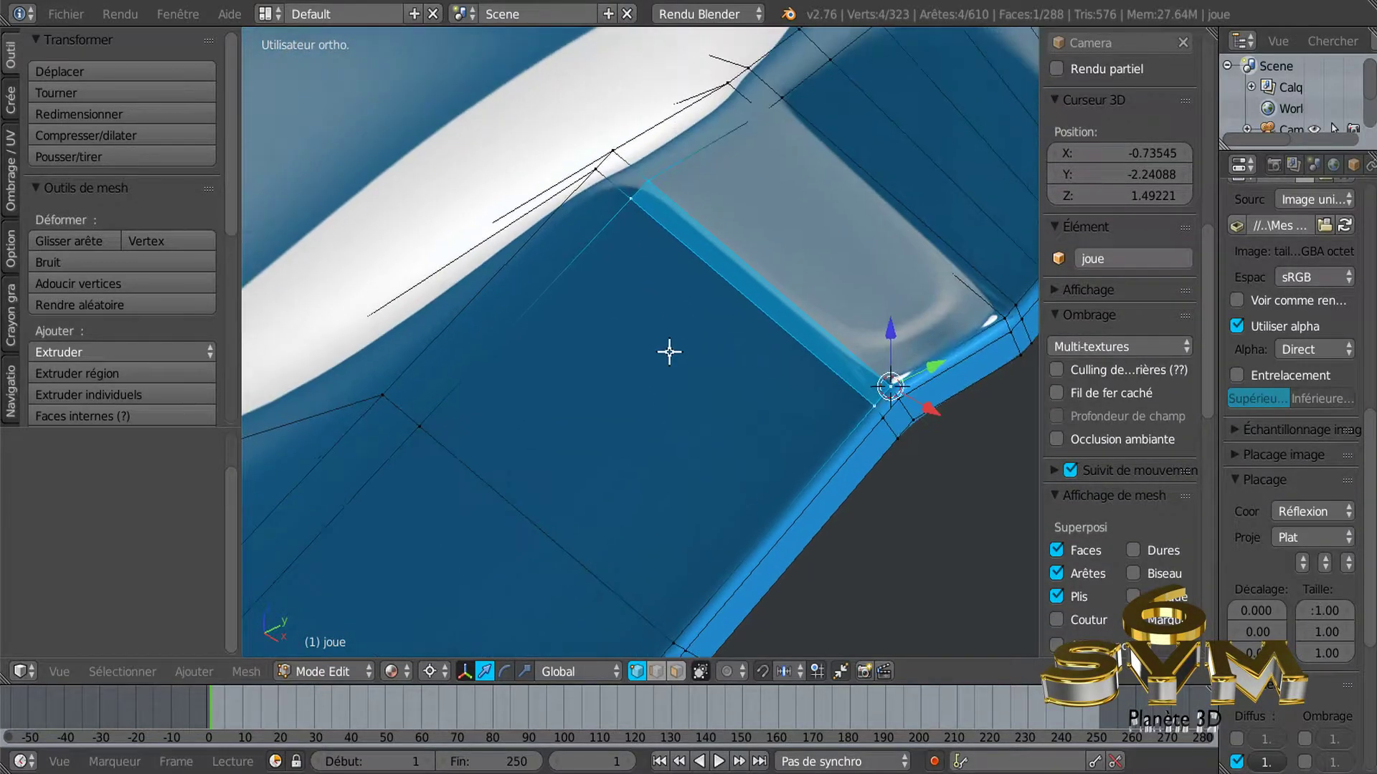
scroll(661, 357, "up", 1)
right_click(590, 172, "shift")
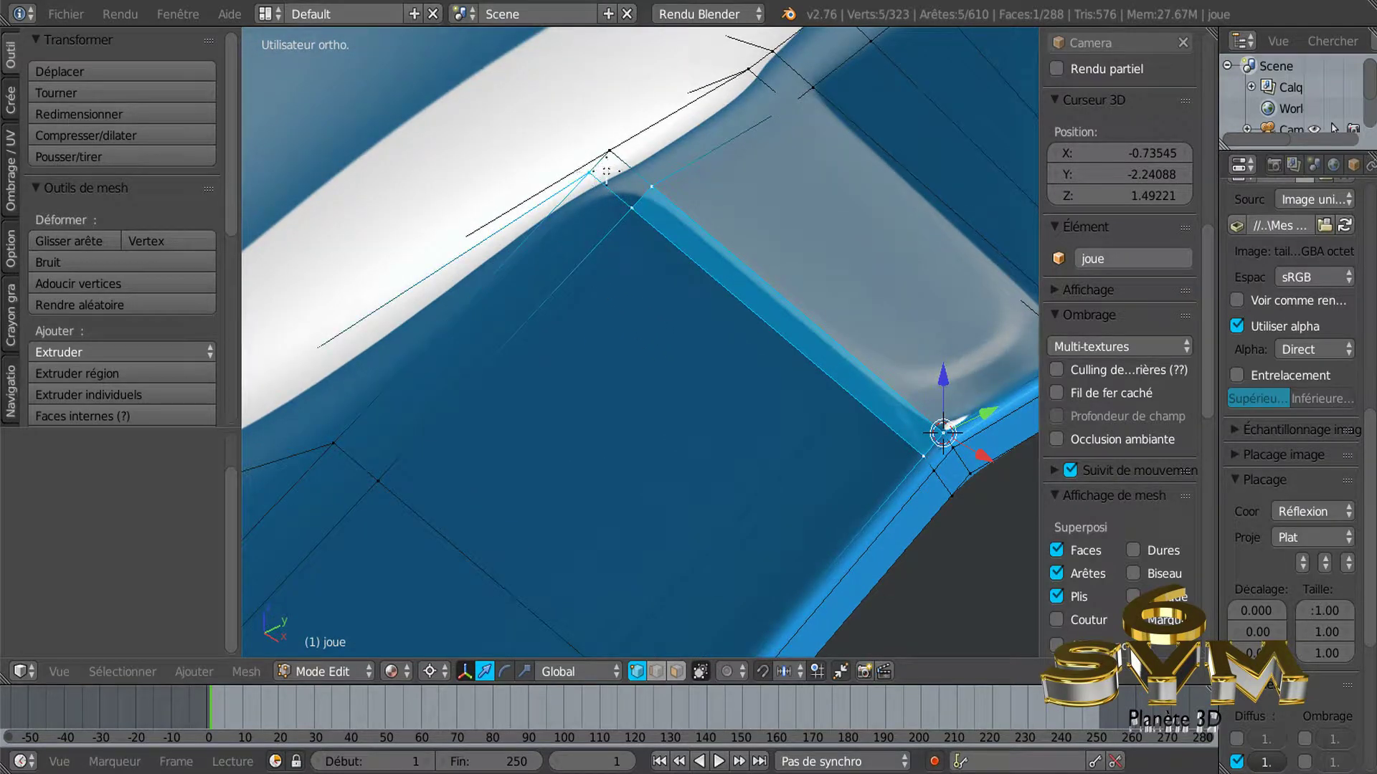
middle_click_drag(655, 295, 751, 360, "shift")
scroll(750, 360, "down", 1)
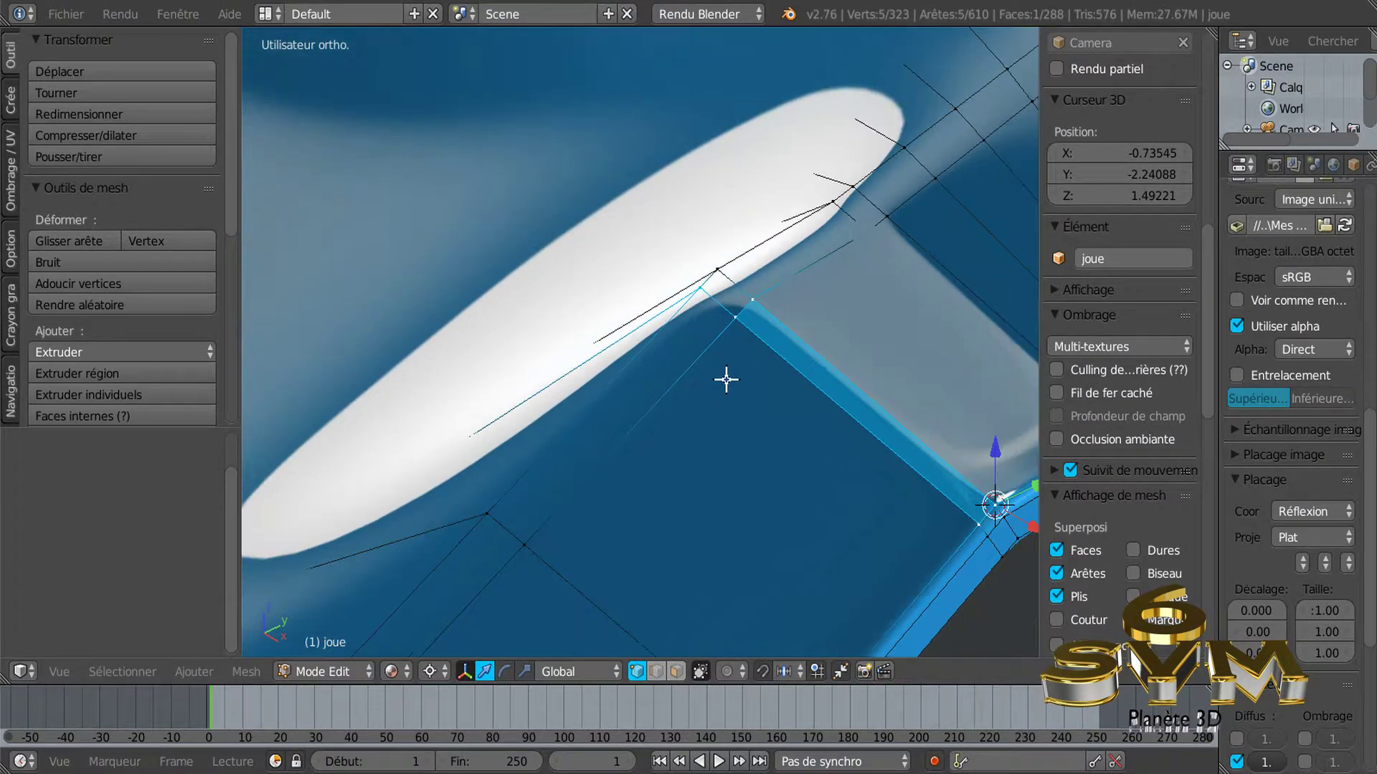
mouse_move(716, 411)
middle_mouse_down()
mouse_move(725, 467)
mouse_move(799, 445)
middle_mouse_up()
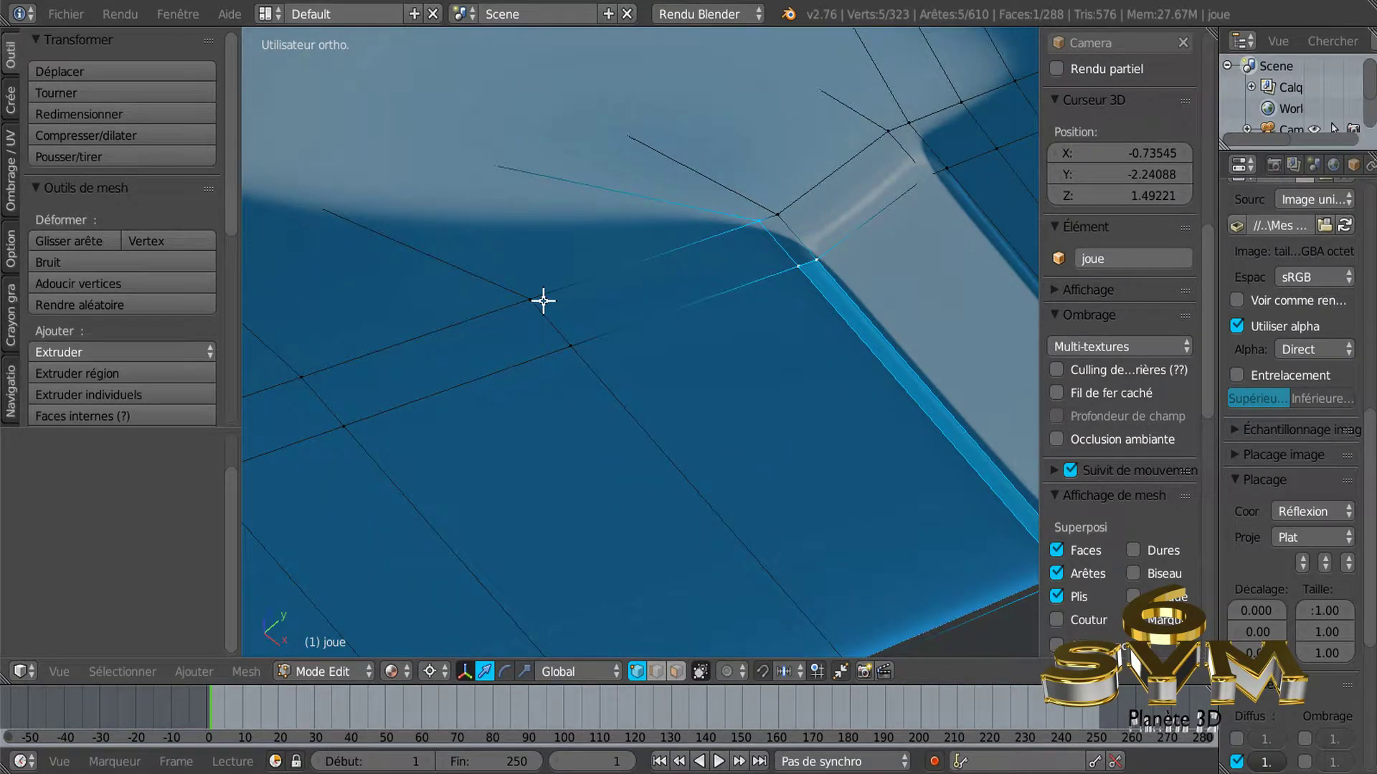
right_click(570, 355, "shift")
scroll(587, 402, "down", 2)
Add faces and rim vertices along the outer edge band down to the lower tip.
mouse_move(654, 433)
middle_mouse_down()
mouse_move(704, 418)
mouse_move(738, 486)
mouse_move(748, 439)
mouse_move(665, 369)
middle_mouse_up()
right_click(692, 440, "shift")
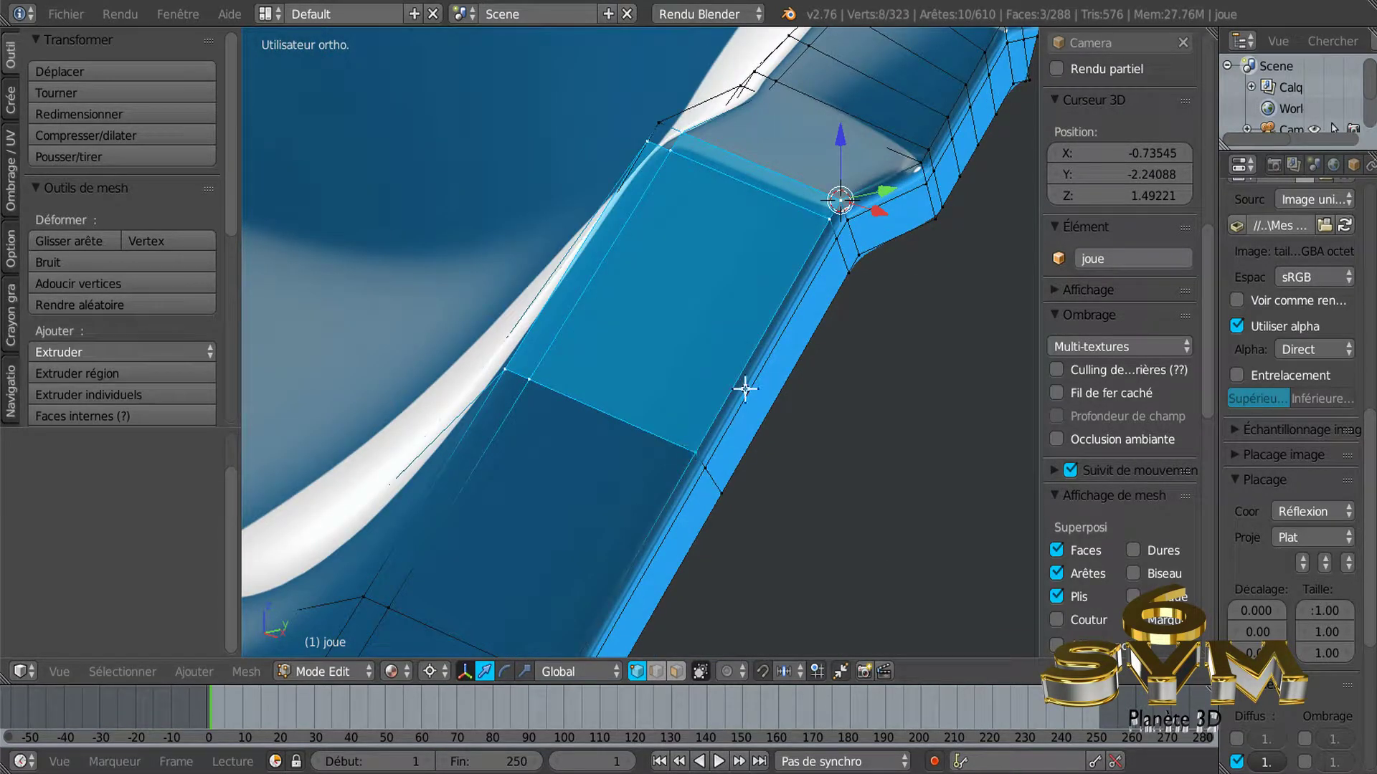
middle_click_drag(603, 523, 753, 292)
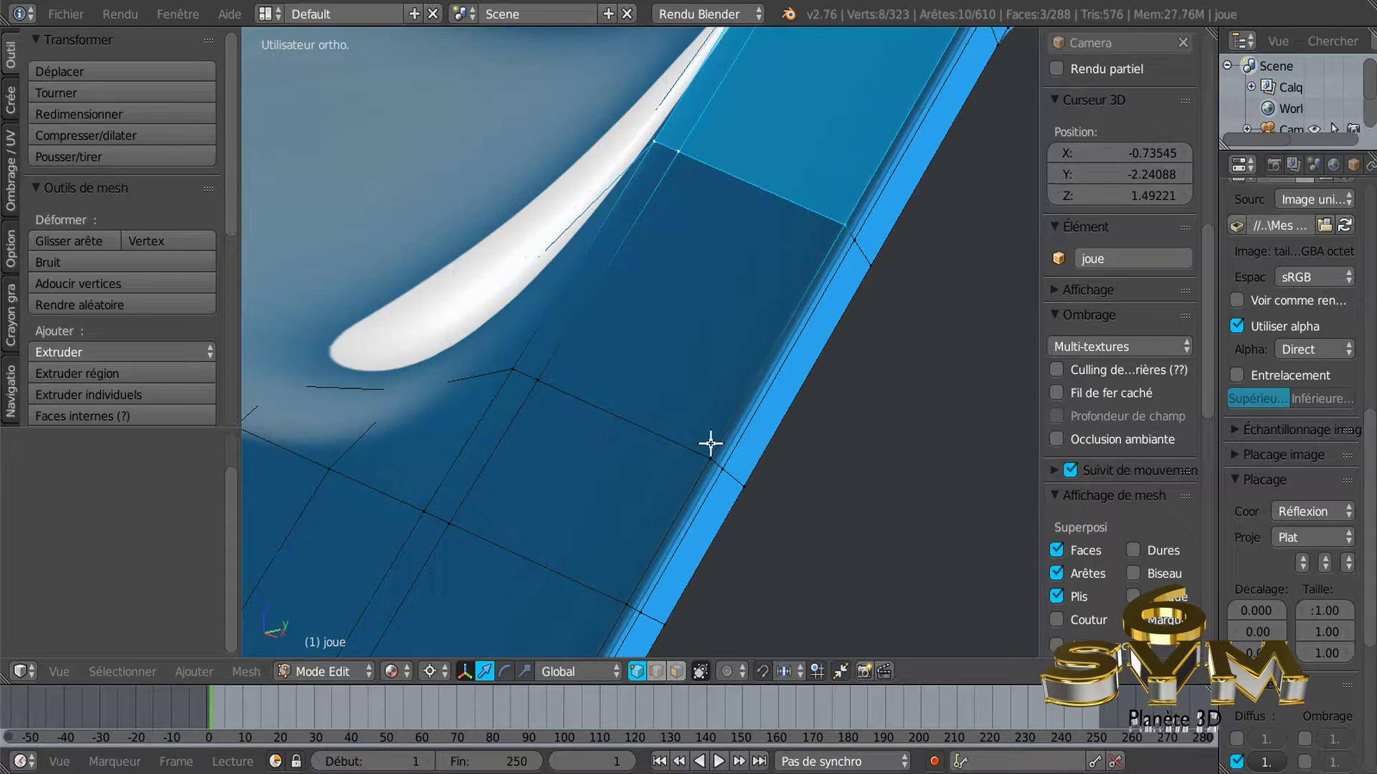
right_click(545, 376, "shift")
middle_click_drag(645, 471, 745, 248)
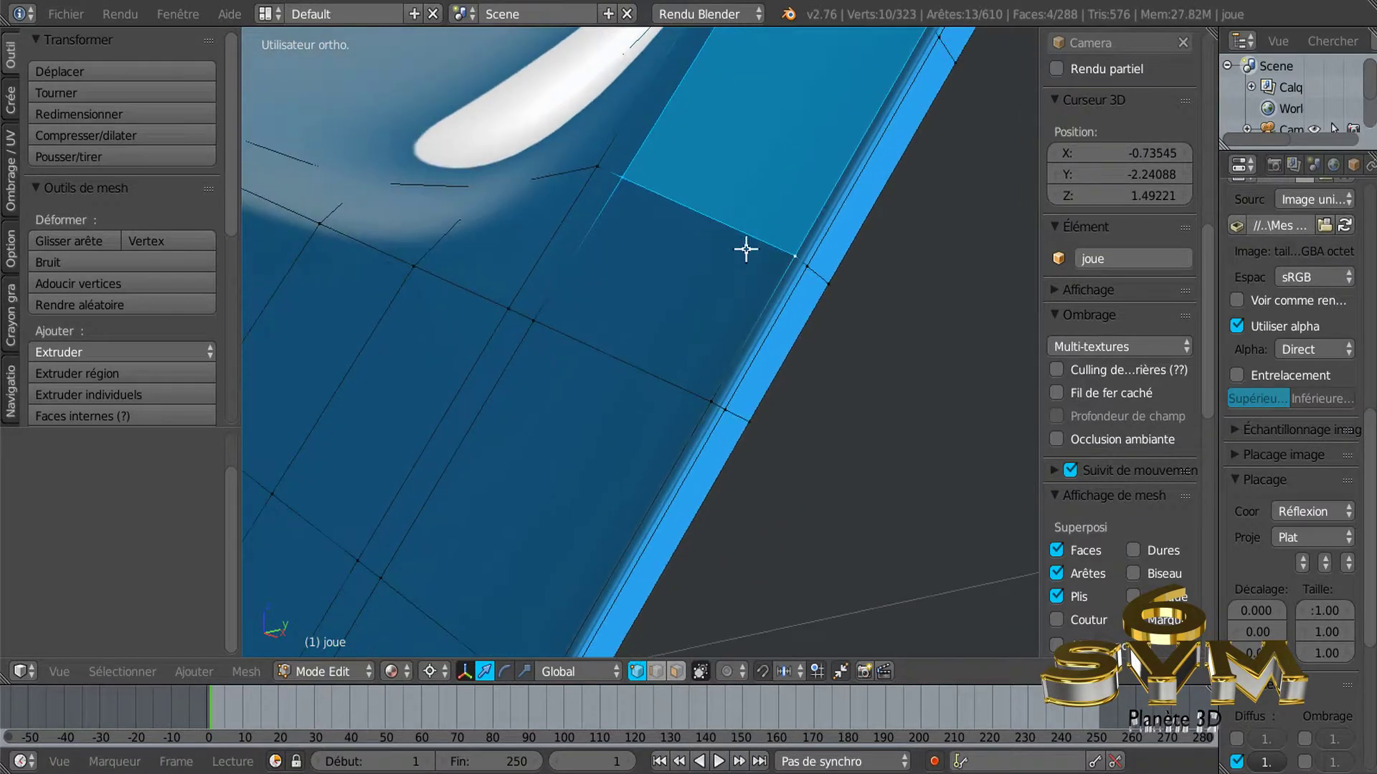
middle_click_drag(602, 500, 720, 261)
right_click(686, 380, "shift")
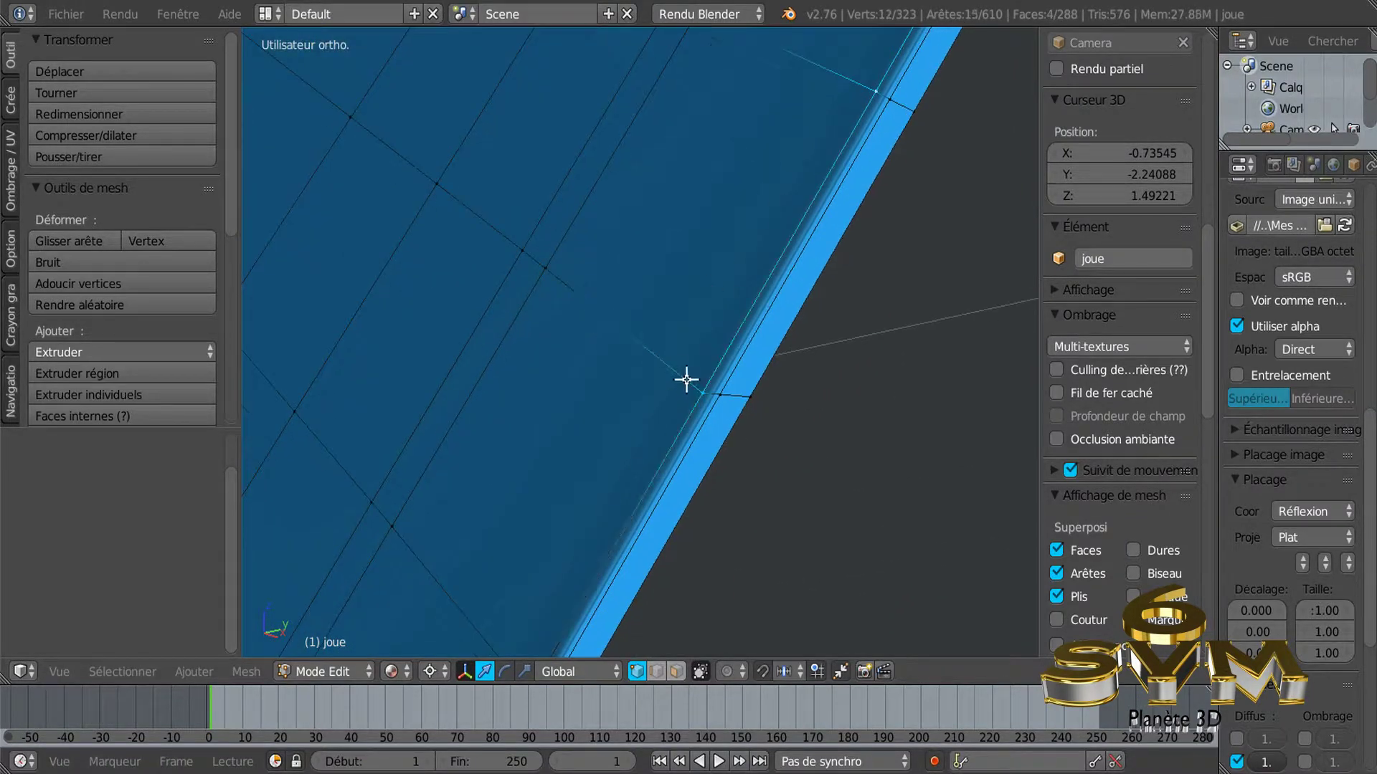
middle_click_drag(642, 451, 727, 312)
right_click(679, 406, "shift")
right_click(664, 408, "shift")
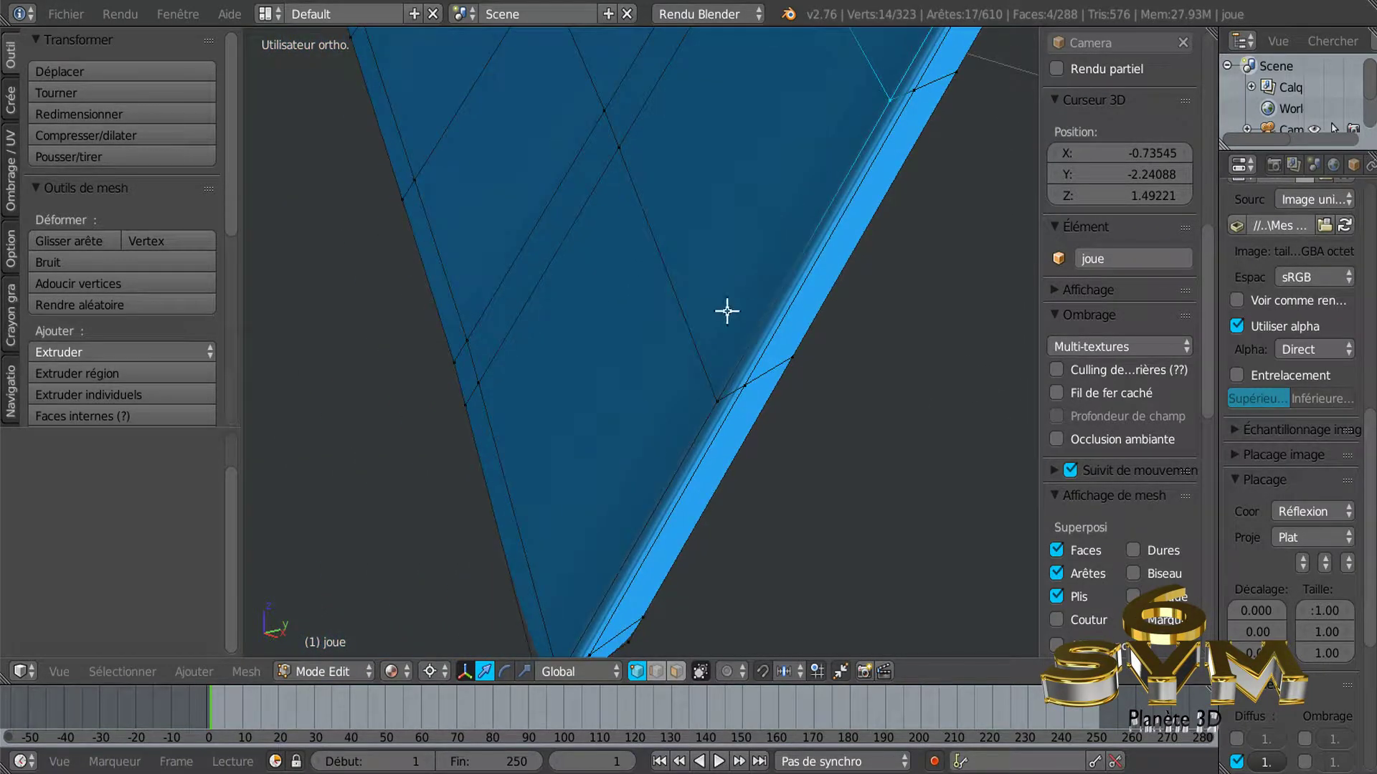
right_click(695, 393, "shift")
middle_click_drag(648, 494, 725, 293)
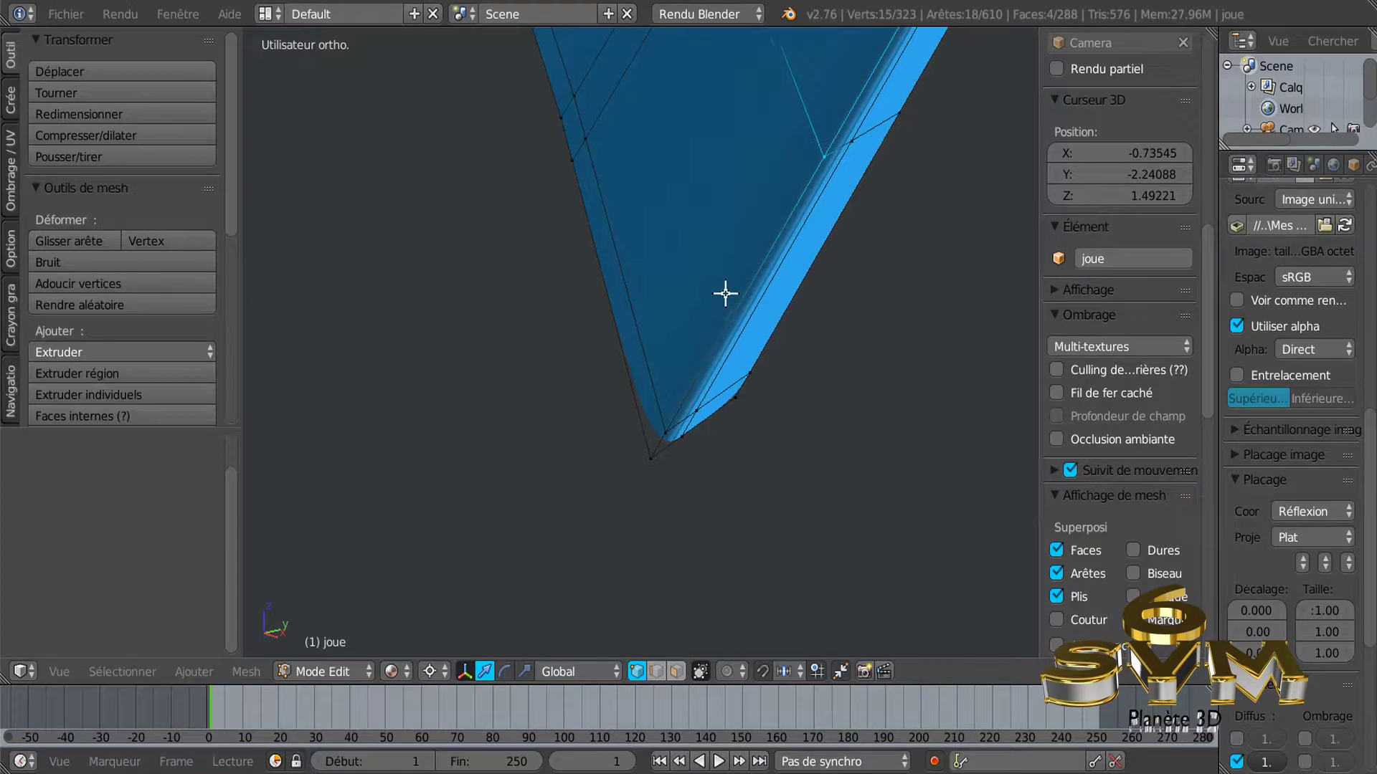
right_click(657, 440, "shift")
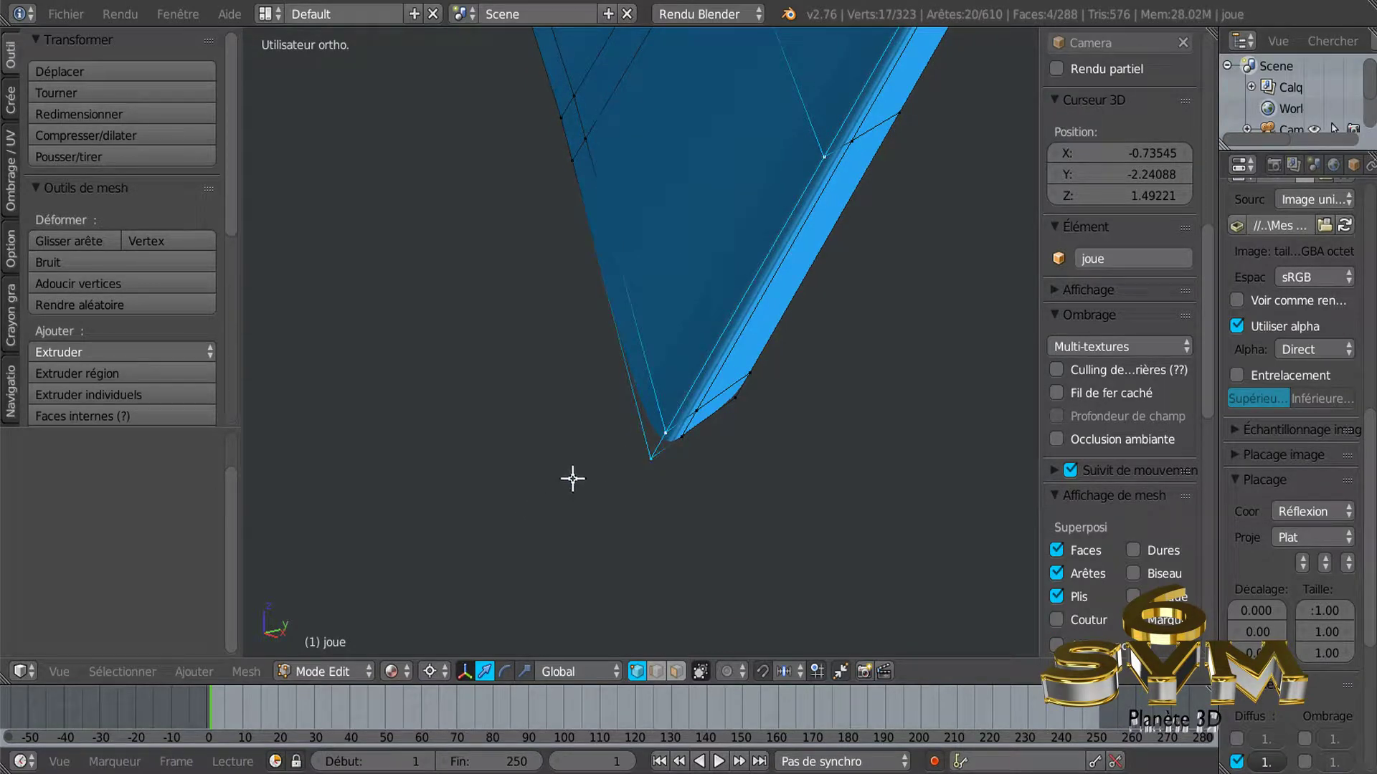
Rotate back over the panel and add the remaining vertices around the notch.
key("KP_4")
key("KP_4")
key("KP_4")
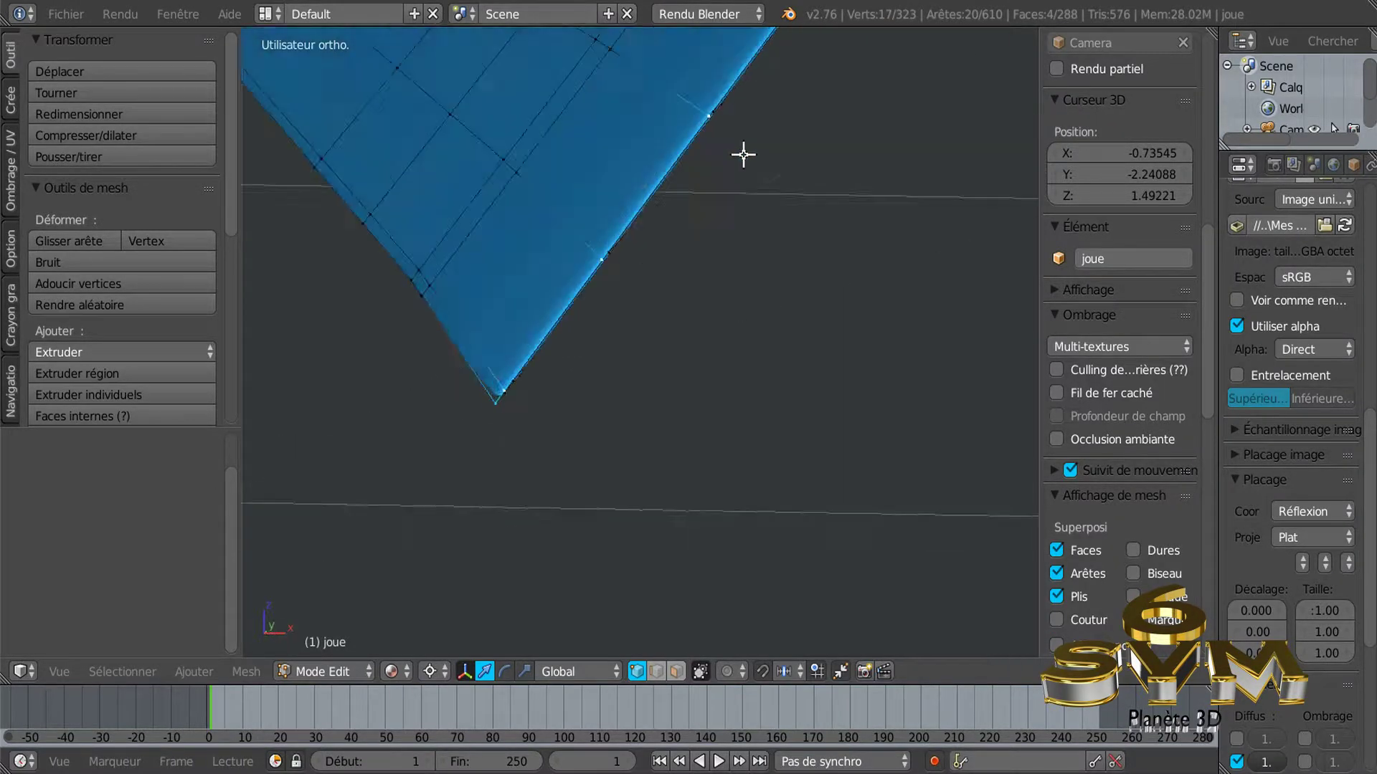
key("KP_4")
key("KP_4")
key("KP_4")
middle_click_drag(751, 129, 717, 455)
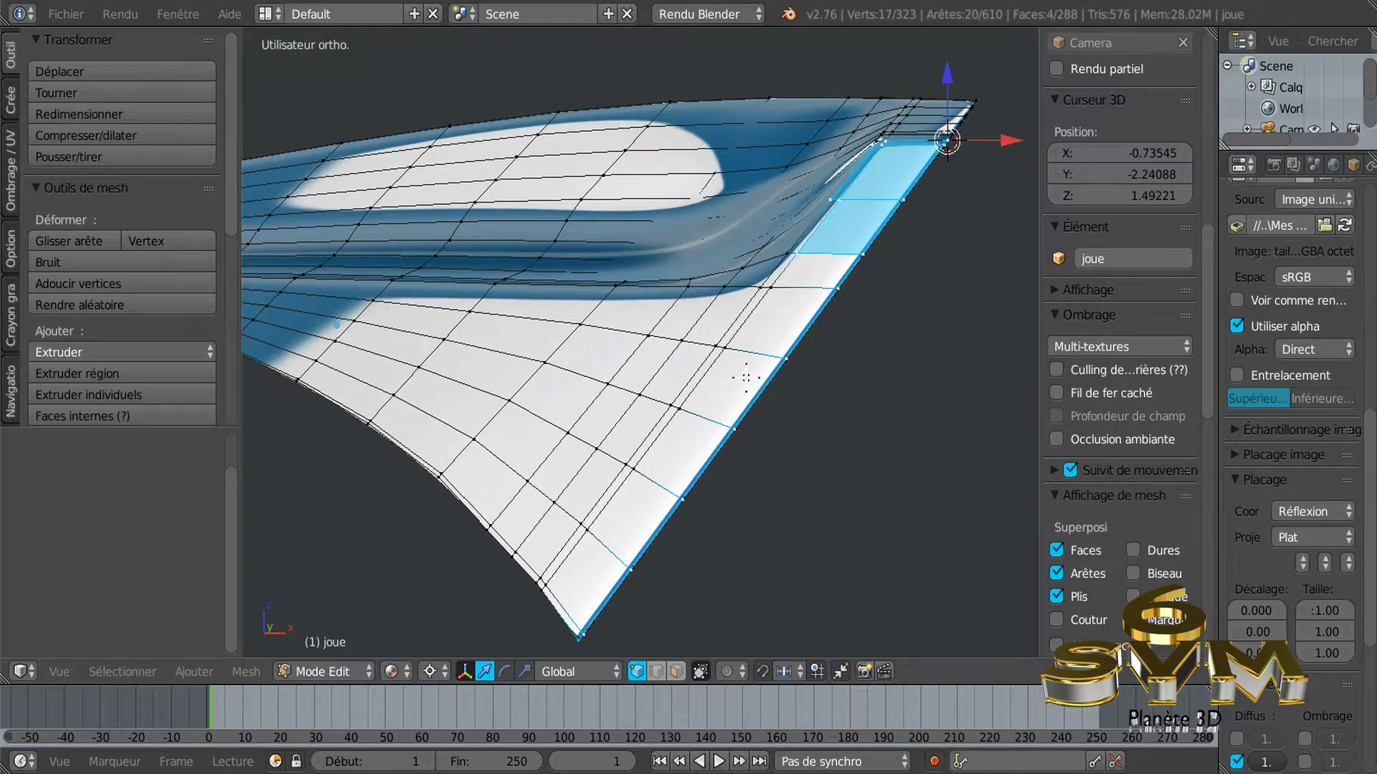
scroll(749, 431, "up", 3)
scroll(746, 315, "down", 1)
scroll(745, 308, "up", 1)
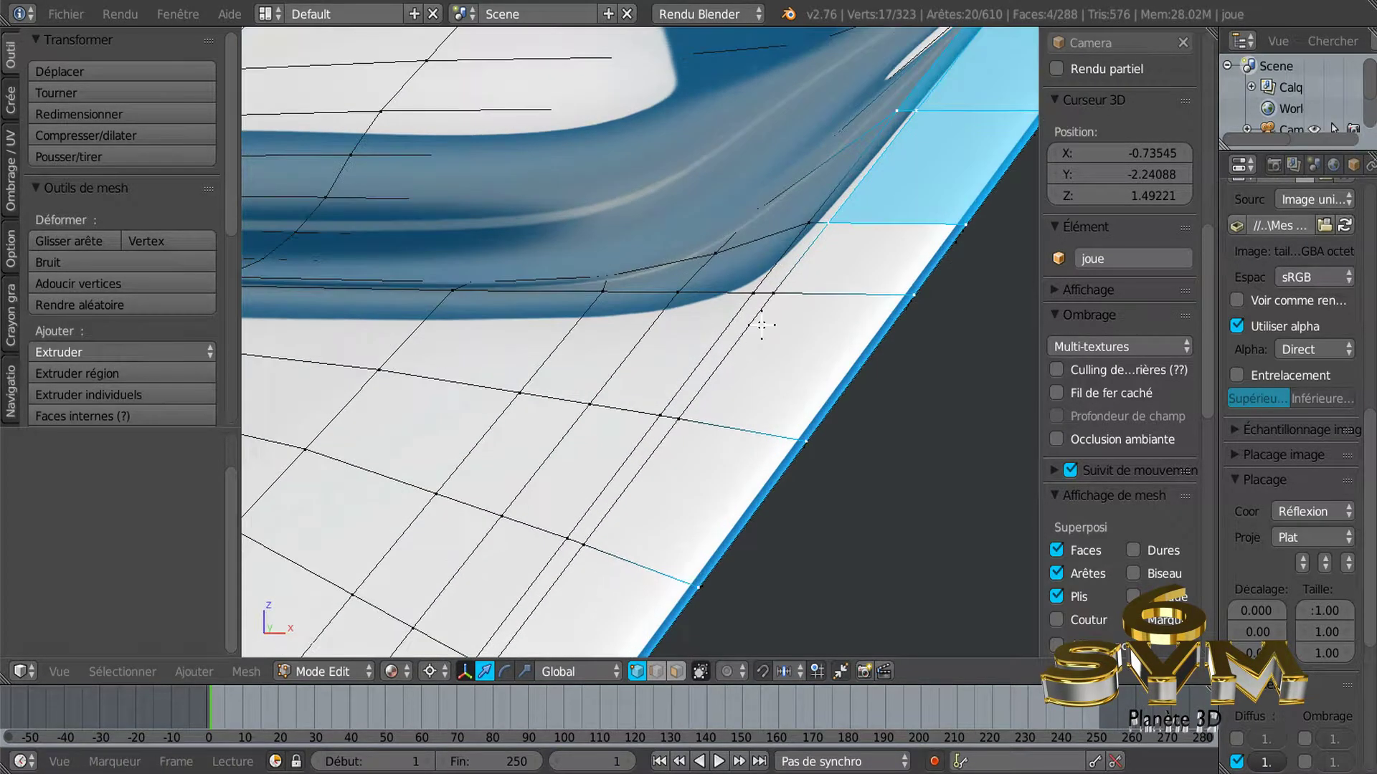
key("a")
scroll(752, 372, "up", 1)
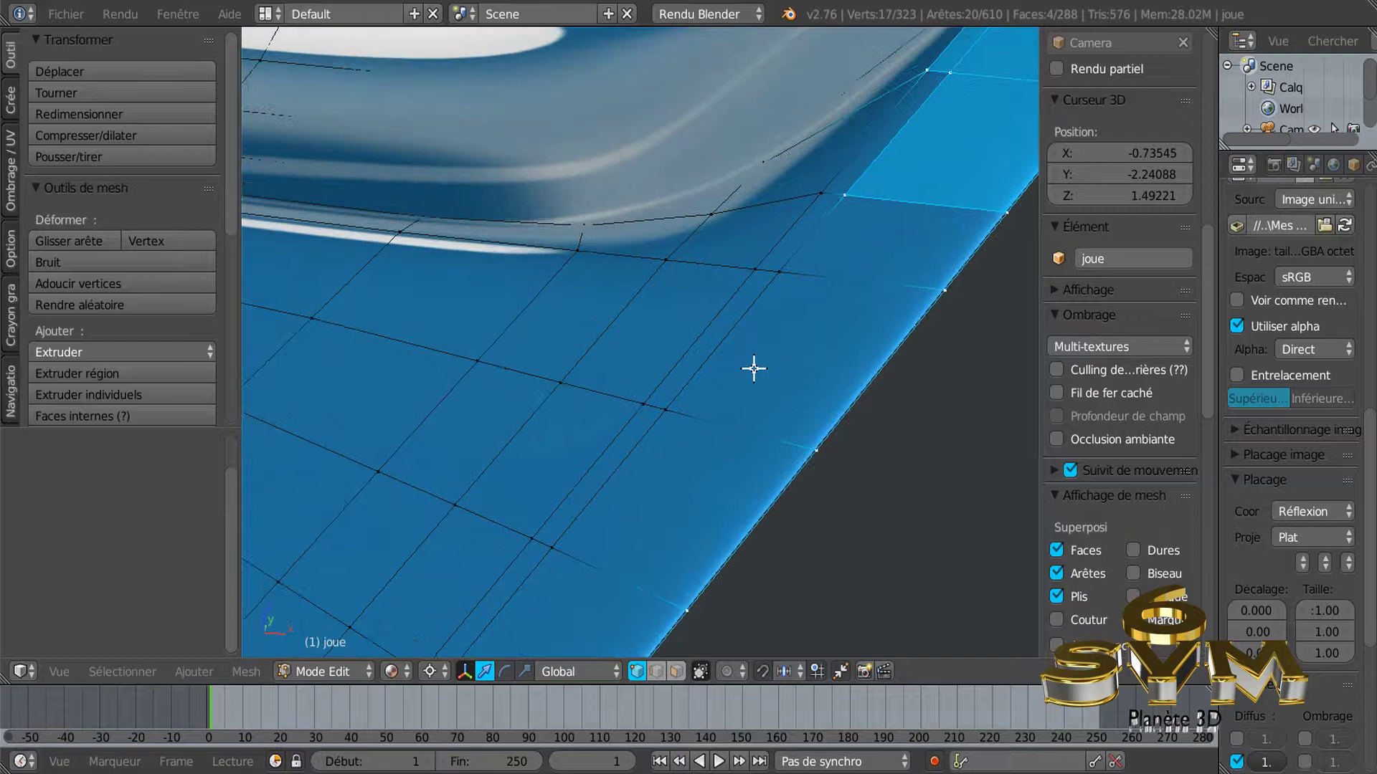
right_click(809, 229, "shift")
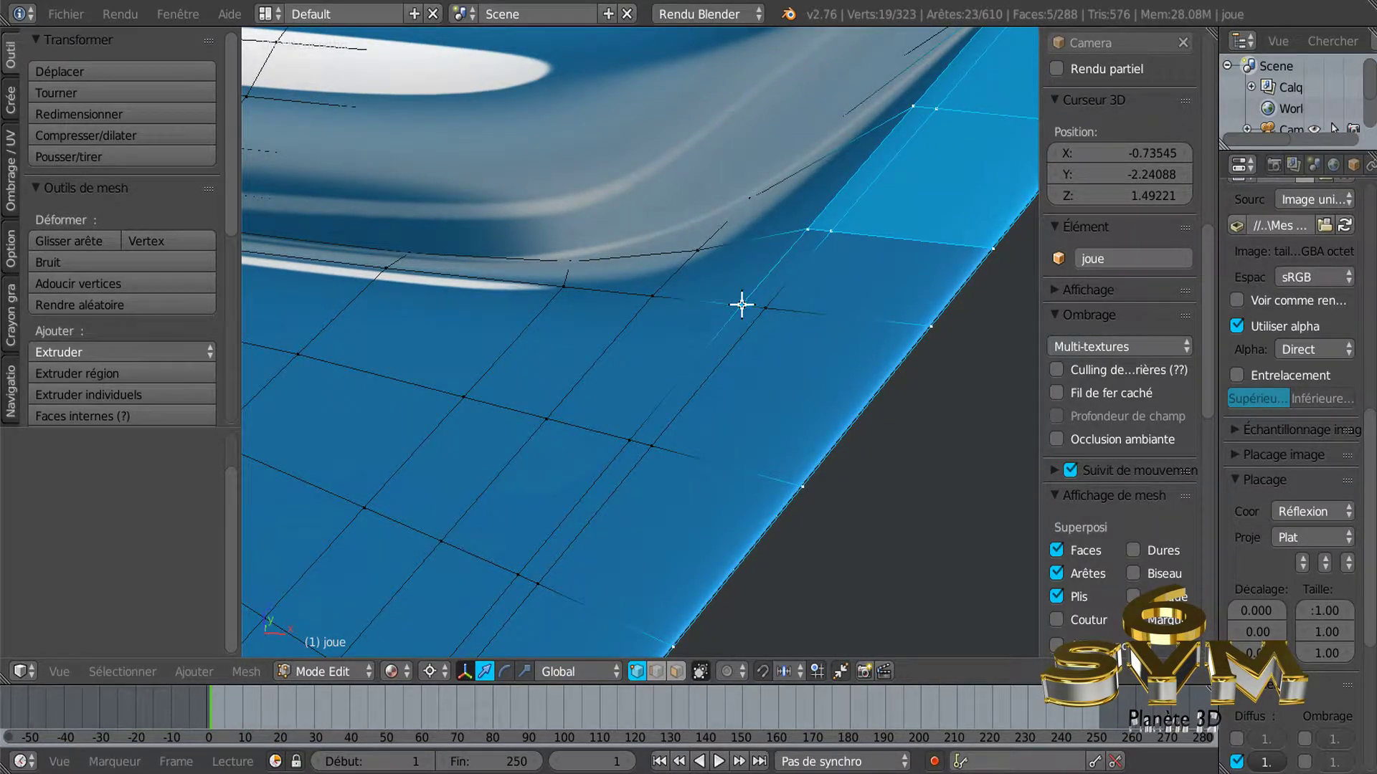
right_click(764, 307, "shift")
middle_click_drag(682, 341, 733, 373, "shift")
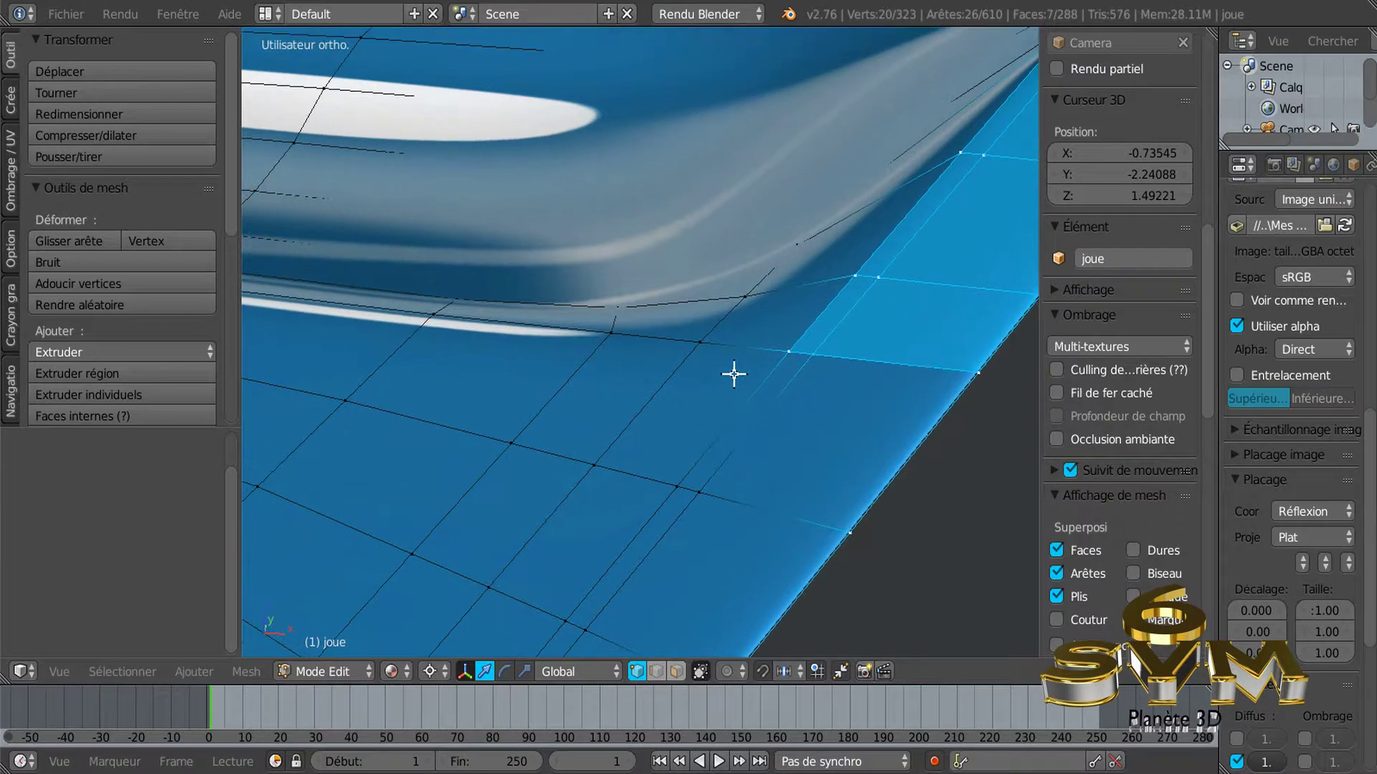
right_click(743, 297, "shift")
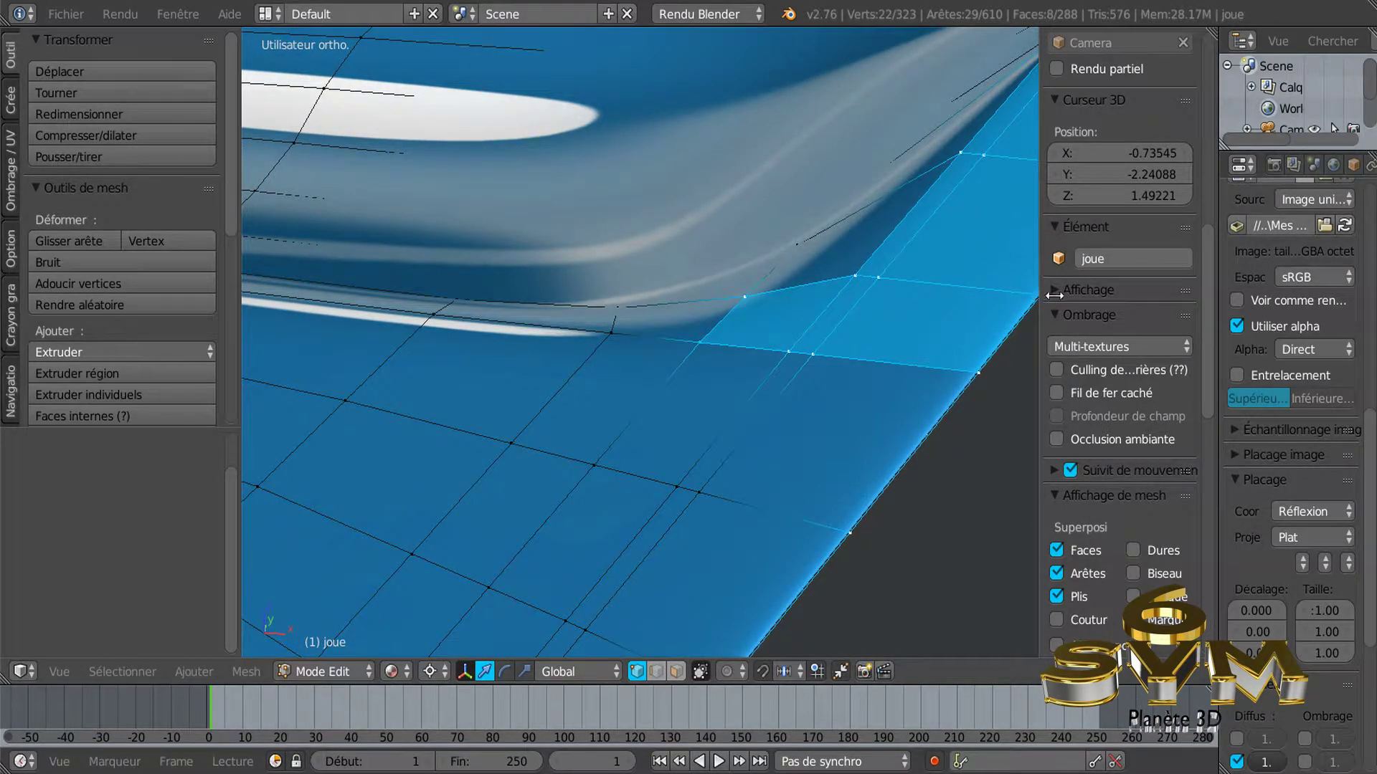
left_click_drag(1042, 295, 1230, 288)
Set the Subsurf modifier's viewport subdivisions to 0.
left_click(1212, 266)
left_click_drag(1217, 266, 953, 283)
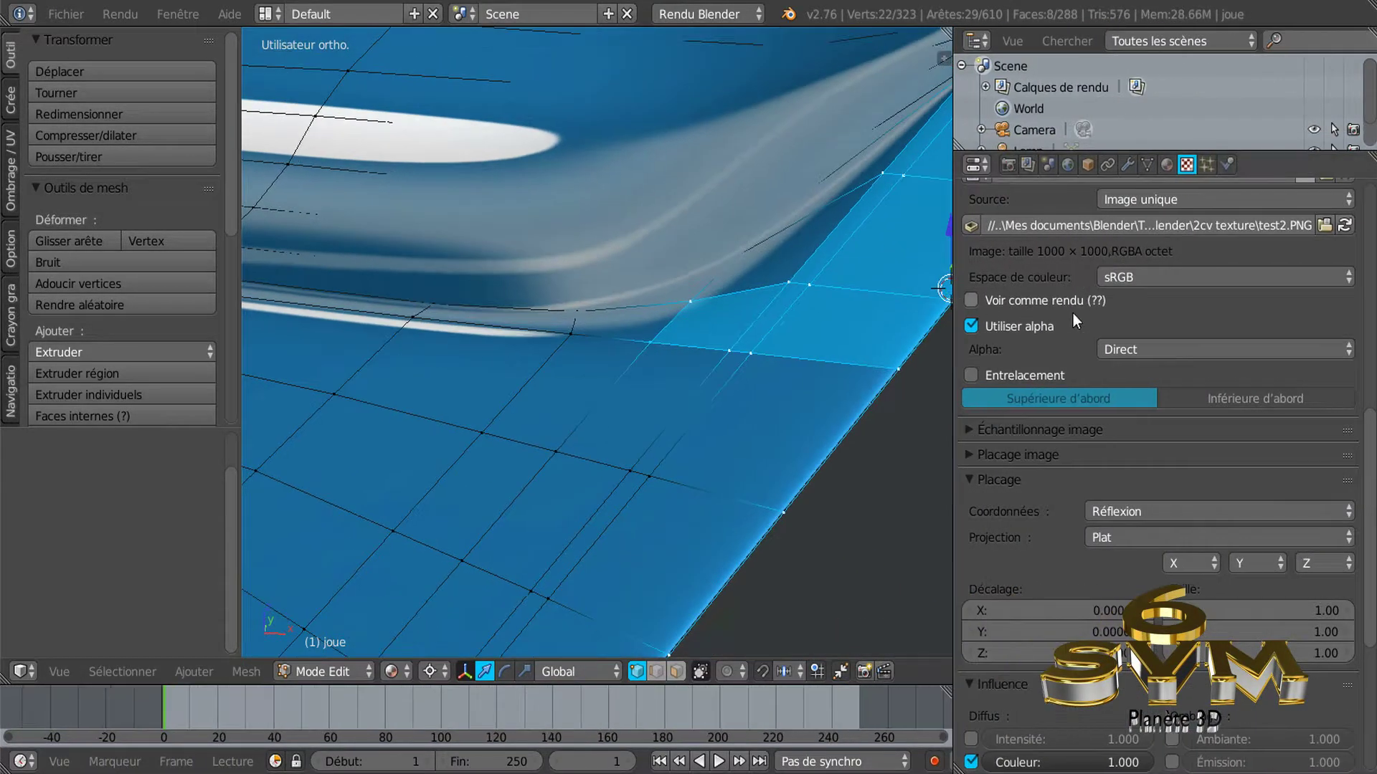
left_click(1122, 165)
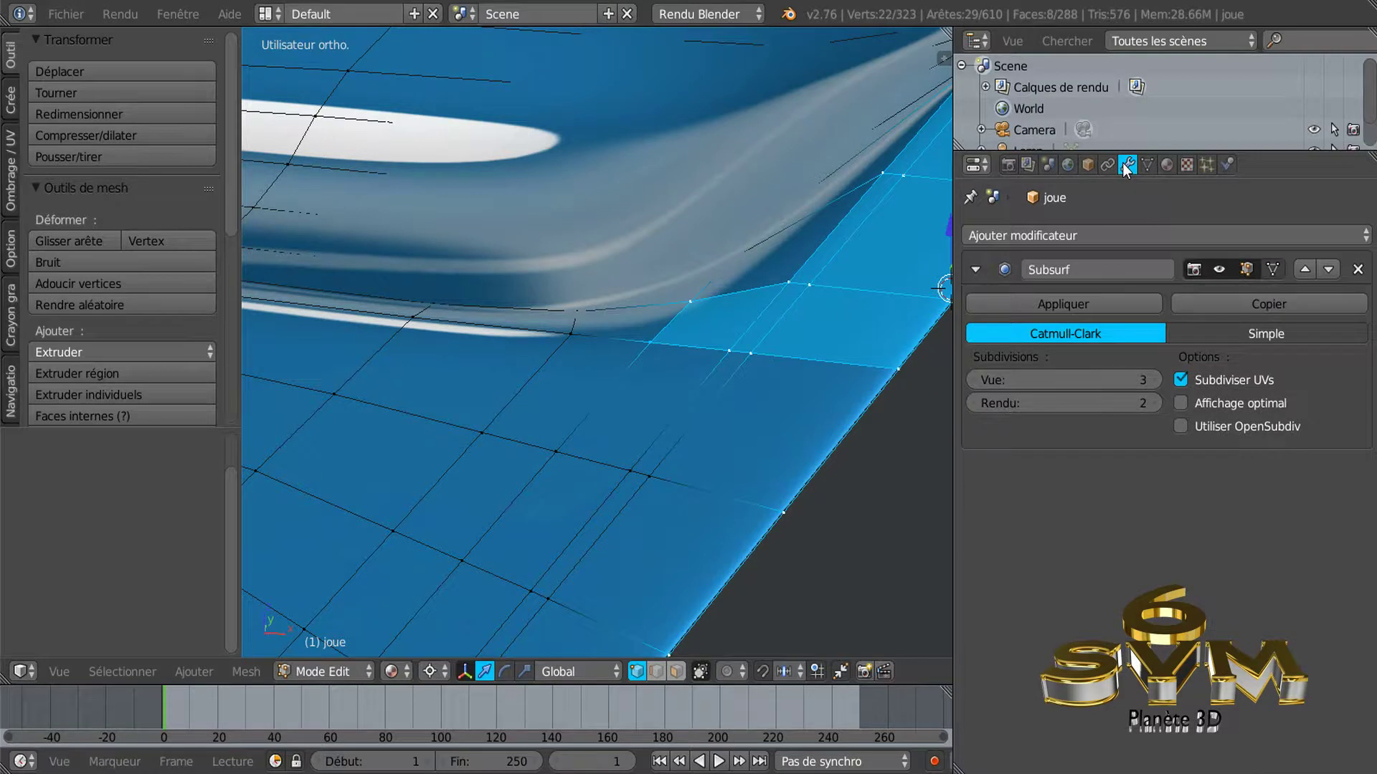
left_click(981, 380)
left_click(980, 381)
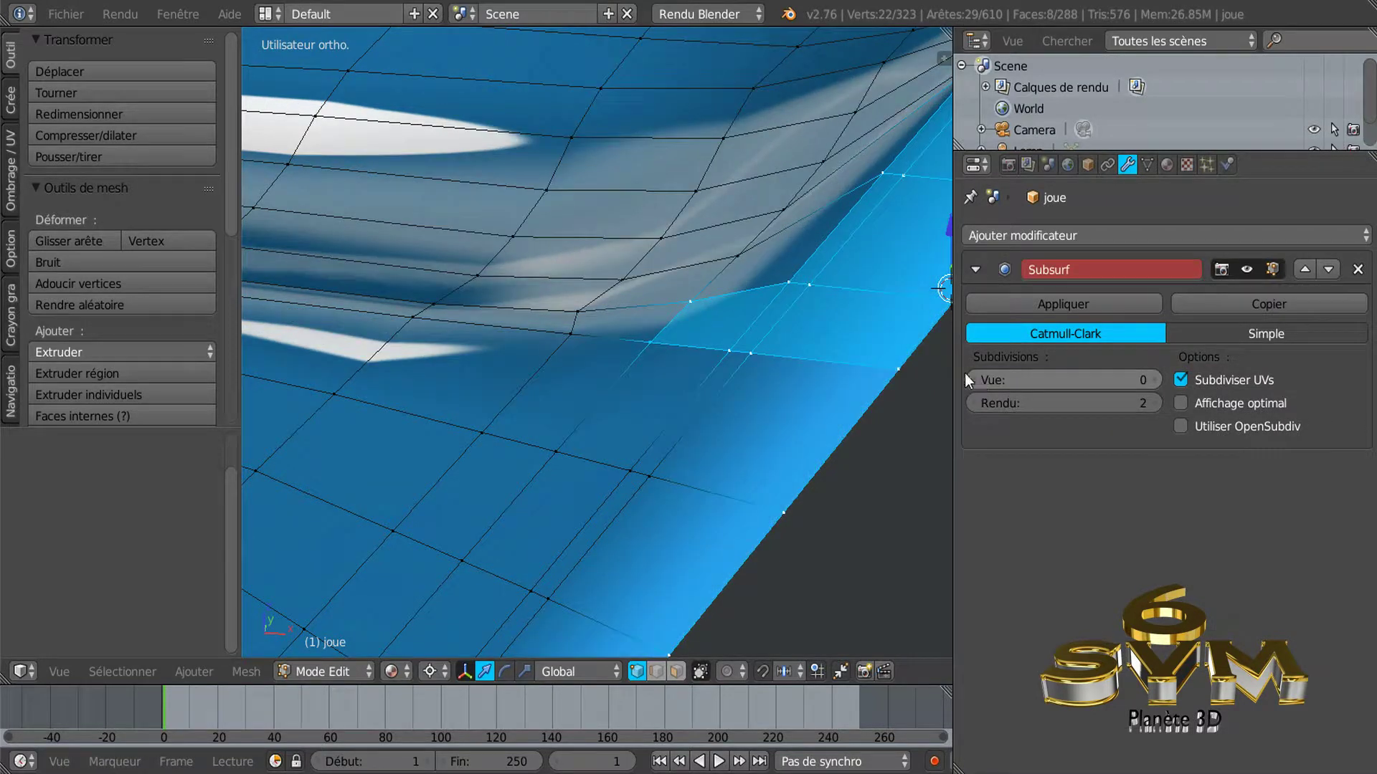
left_click_drag(958, 360, 1153, 360)
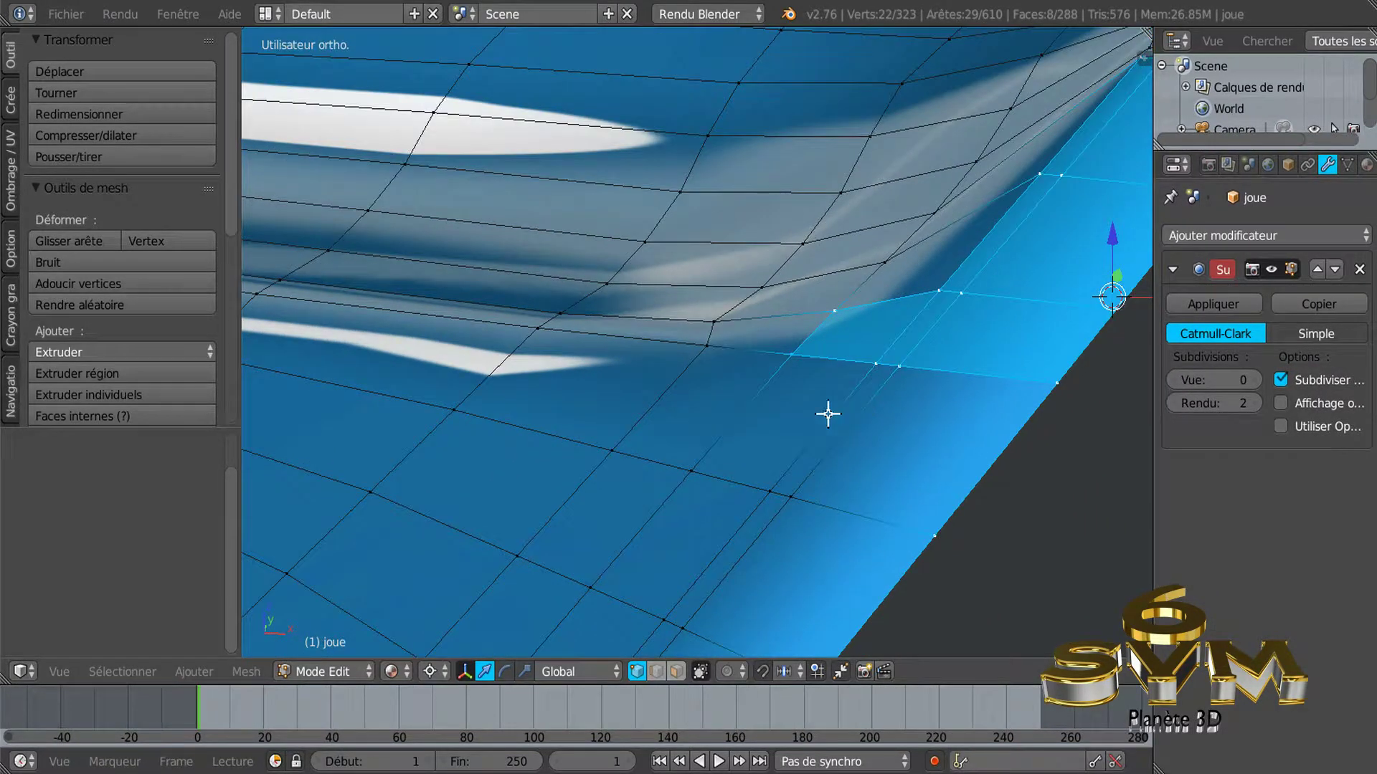
Circle-select the first faces of the lower band near the panel's tip.
right_click(762, 310, "shift")
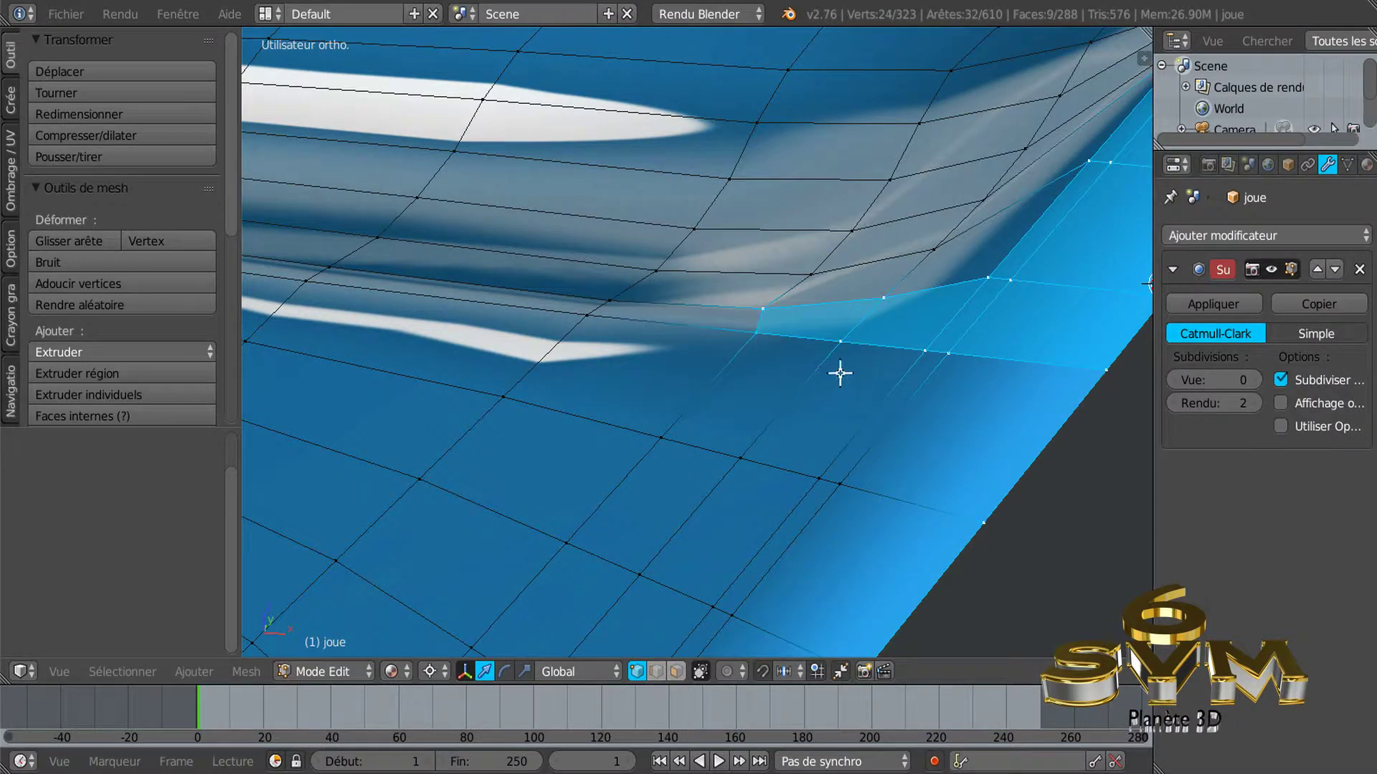
scroll(848, 396, "down", 1)
key("c")
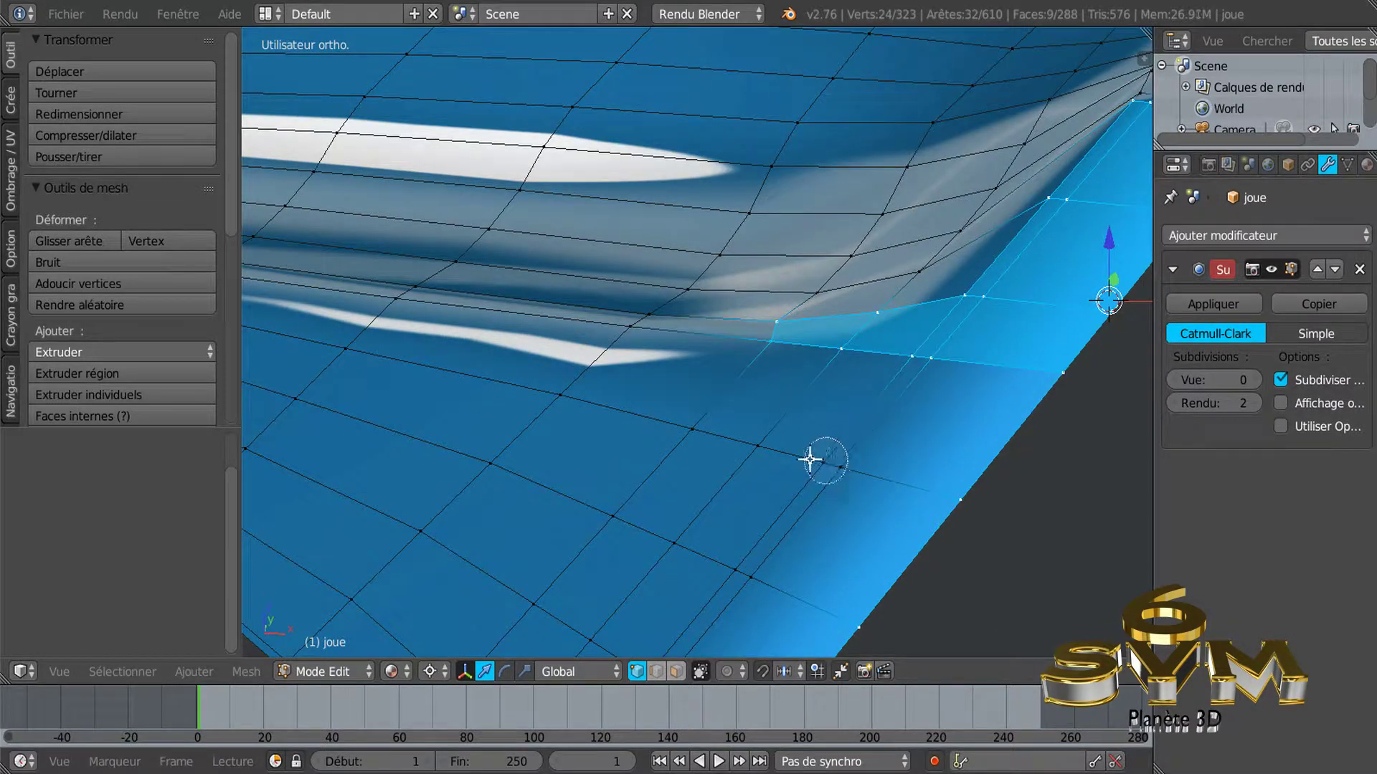
left_click(817, 454)
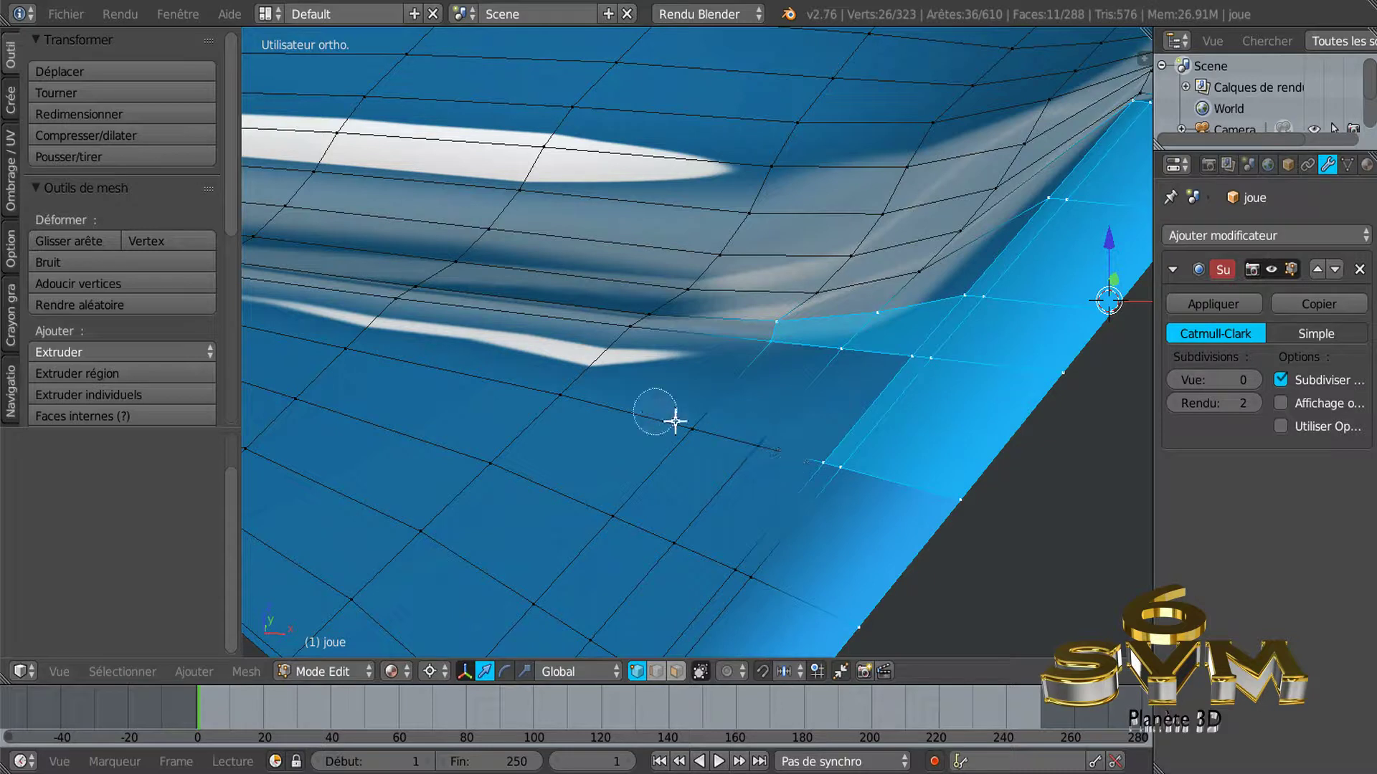
left_click(756, 443)
left_click_drag(757, 443, 649, 415)
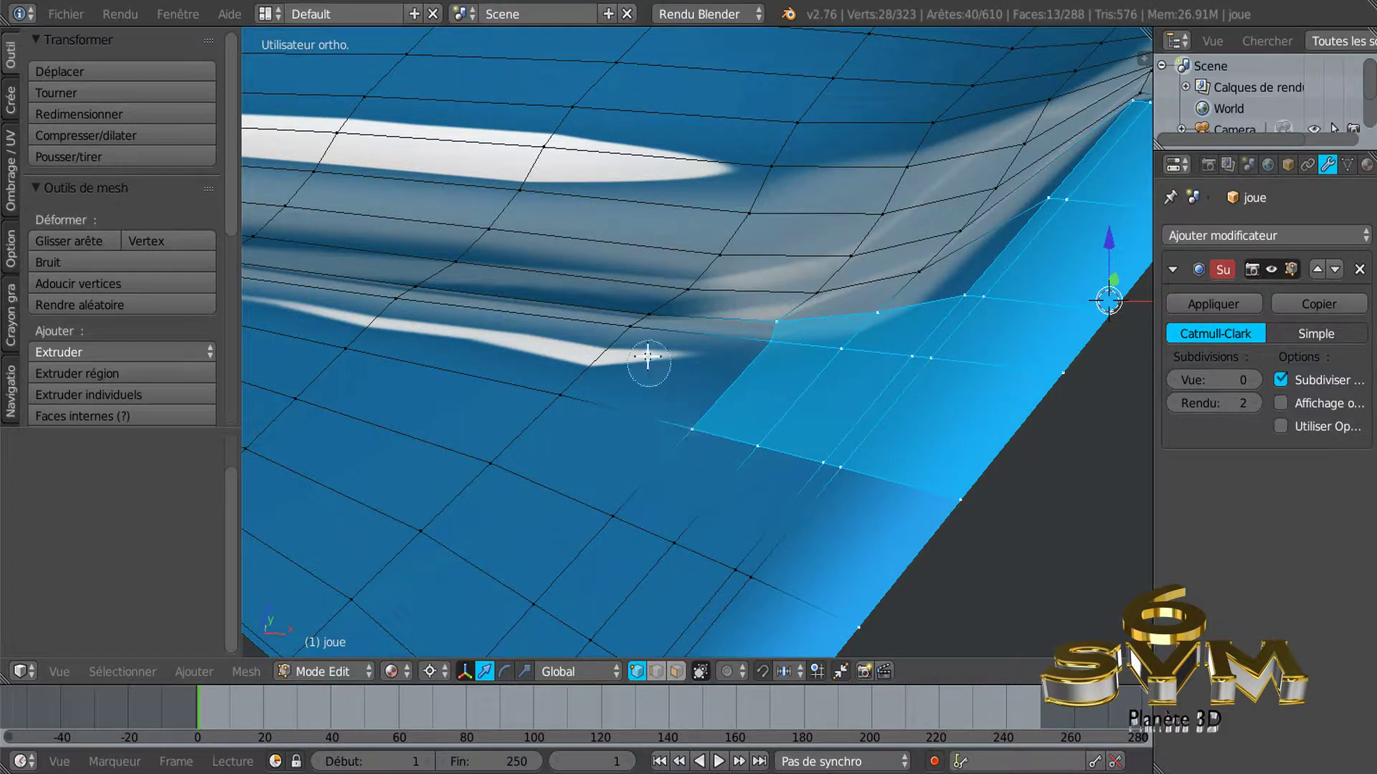
mouse_move(645, 328)
left_mouse_down()
mouse_move(581, 442)
mouse_move(725, 571)
left_mouse_up()
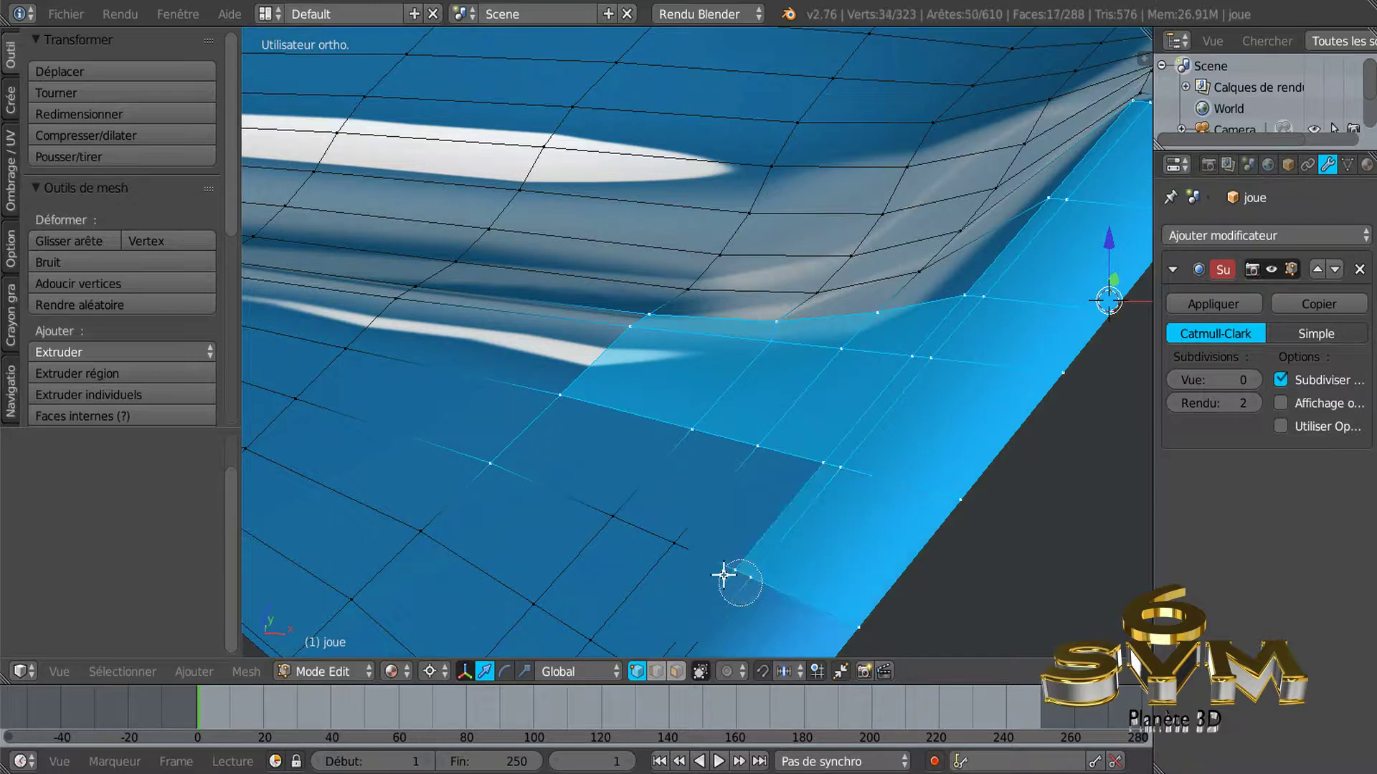
scroll(649, 432, "down", 2)
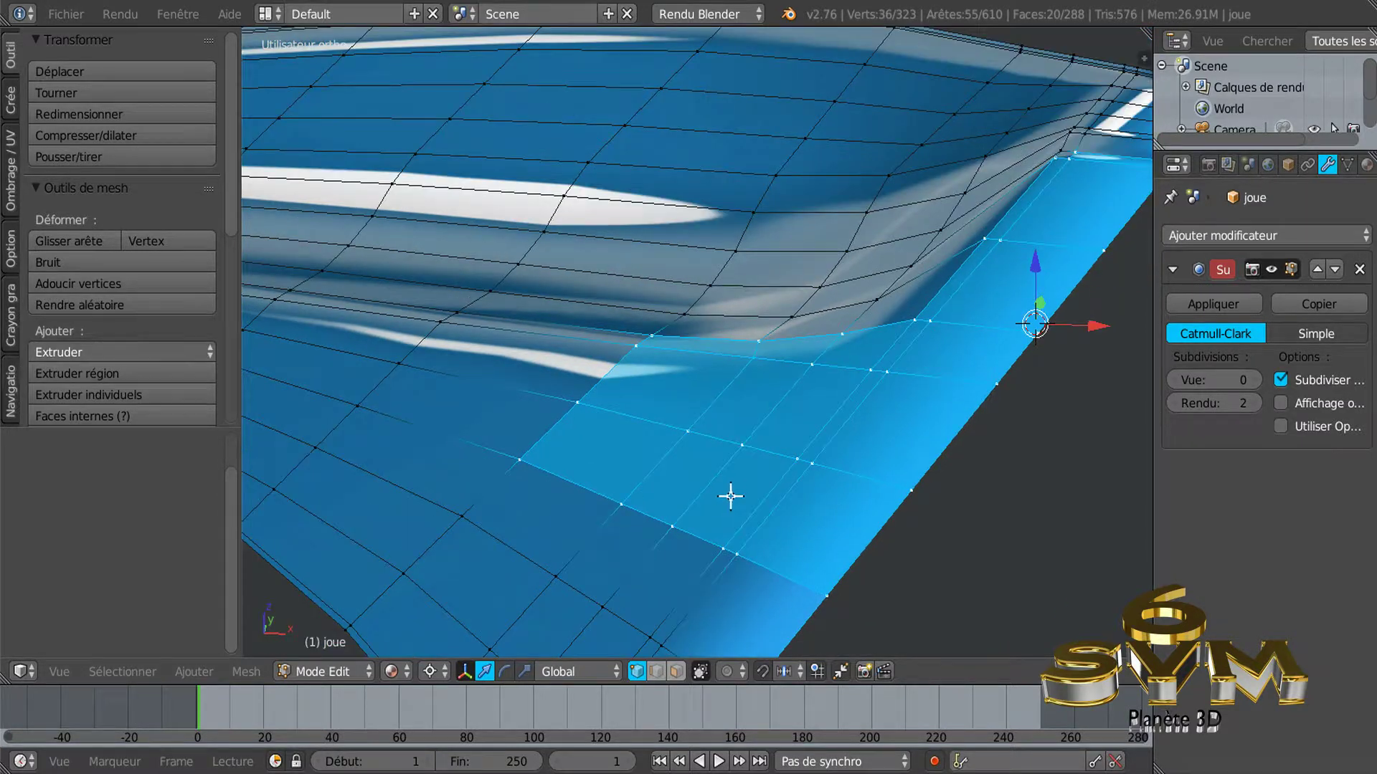
middle_click_drag(728, 492, 872, 270)
scroll(856, 332, "up", 2)
middle_click_drag(793, 390, 798, 417)
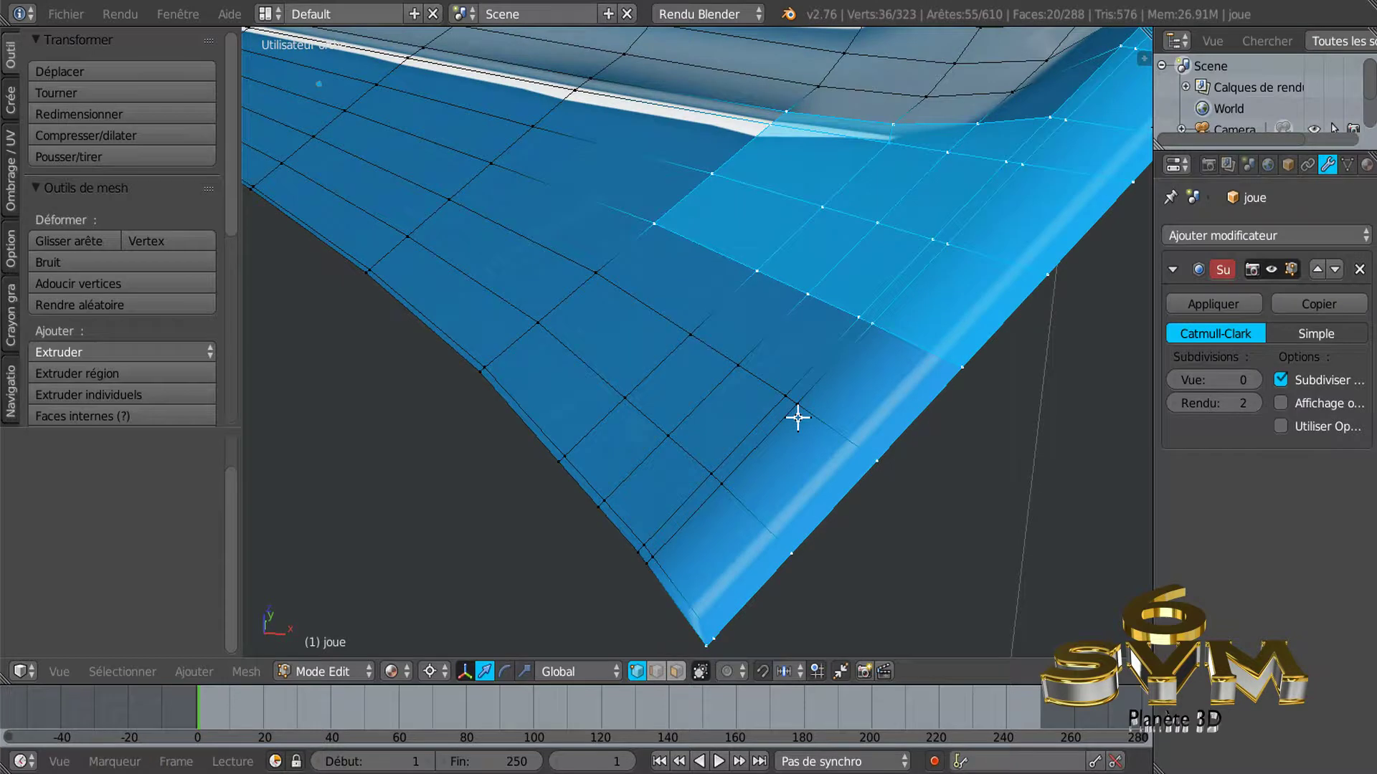
key("c")
mouse_move(777, 406)
left_mouse_down()
mouse_move(642, 556)
mouse_move(814, 381)
mouse_move(716, 369)
mouse_move(591, 508)
mouse_move(624, 384)
mouse_move(666, 320)
mouse_move(535, 317)
mouse_move(651, 225)
left_mouse_up()
right_click(651, 225)
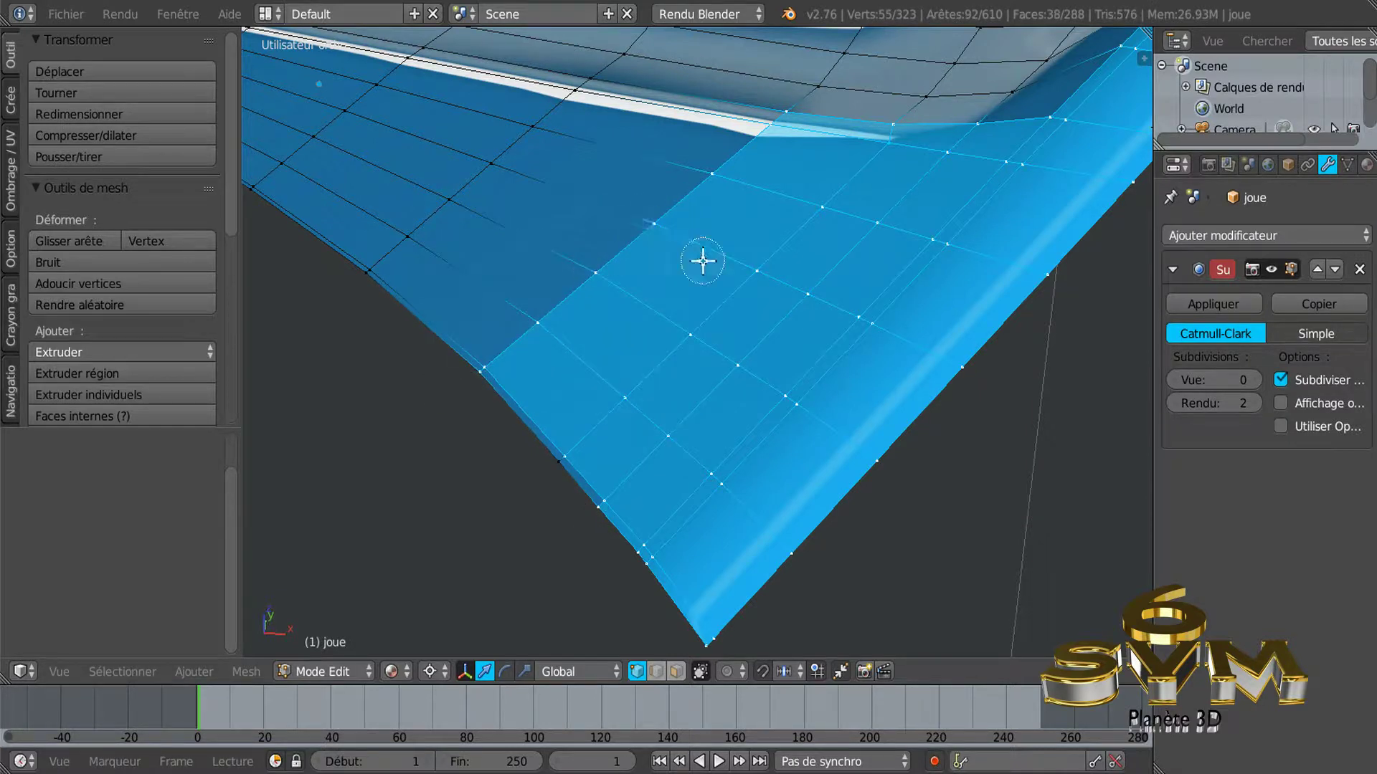
From a higher angle, circle-select more lower-band faces sweeping down-left.
key("KP_8")
key("KP_8")
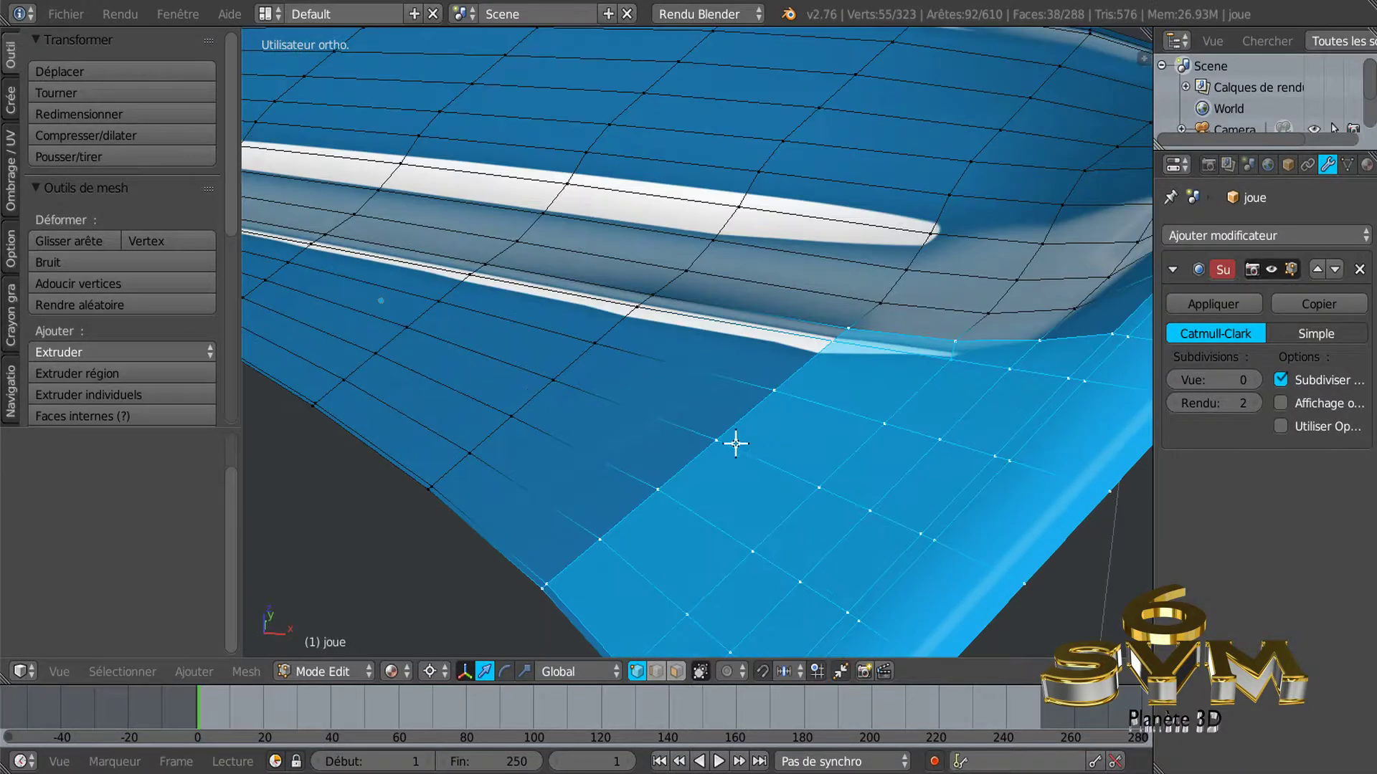
key("KP_8")
key("KP_8")
key("c")
left_click(639, 281)
left_click_drag(610, 297, 388, 470)
right_click(578, 420)
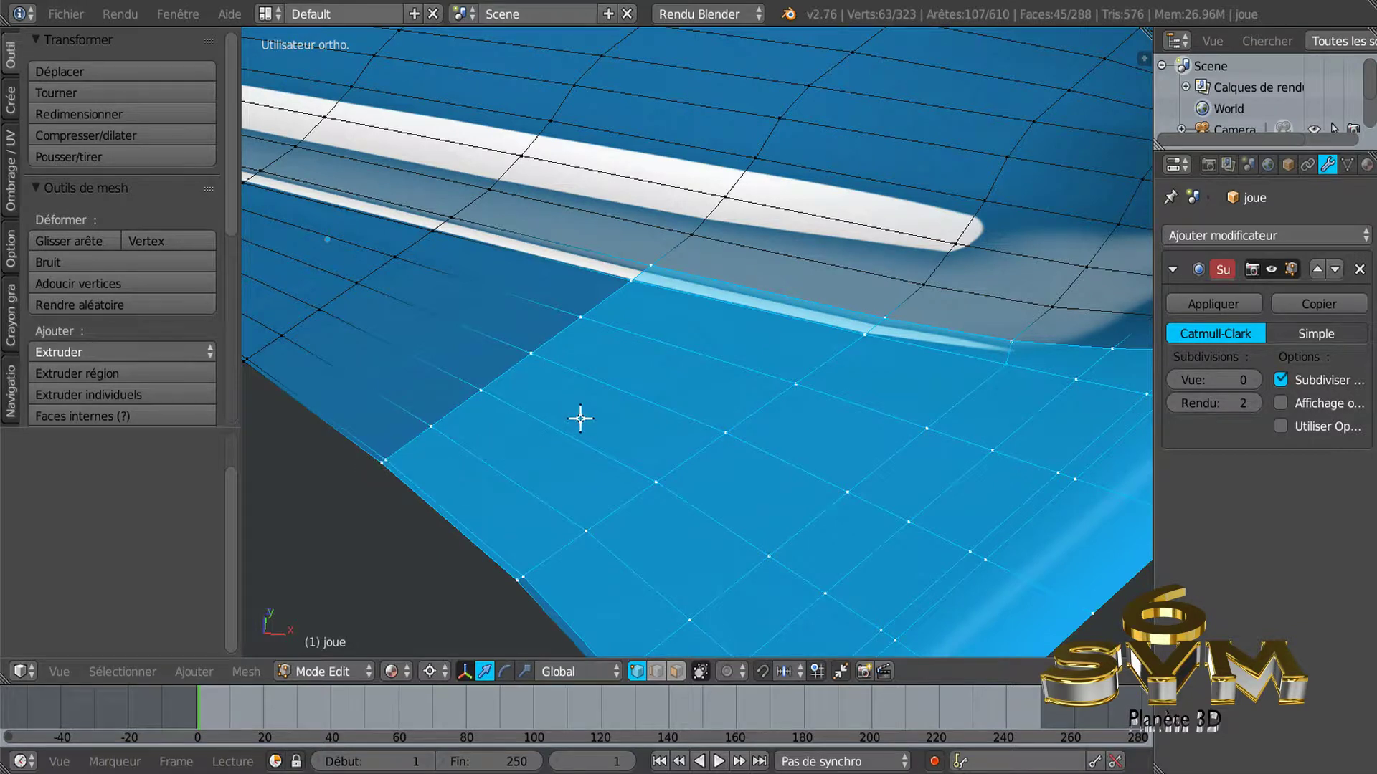
middle_click_drag(611, 410, 805, 582, "shift")
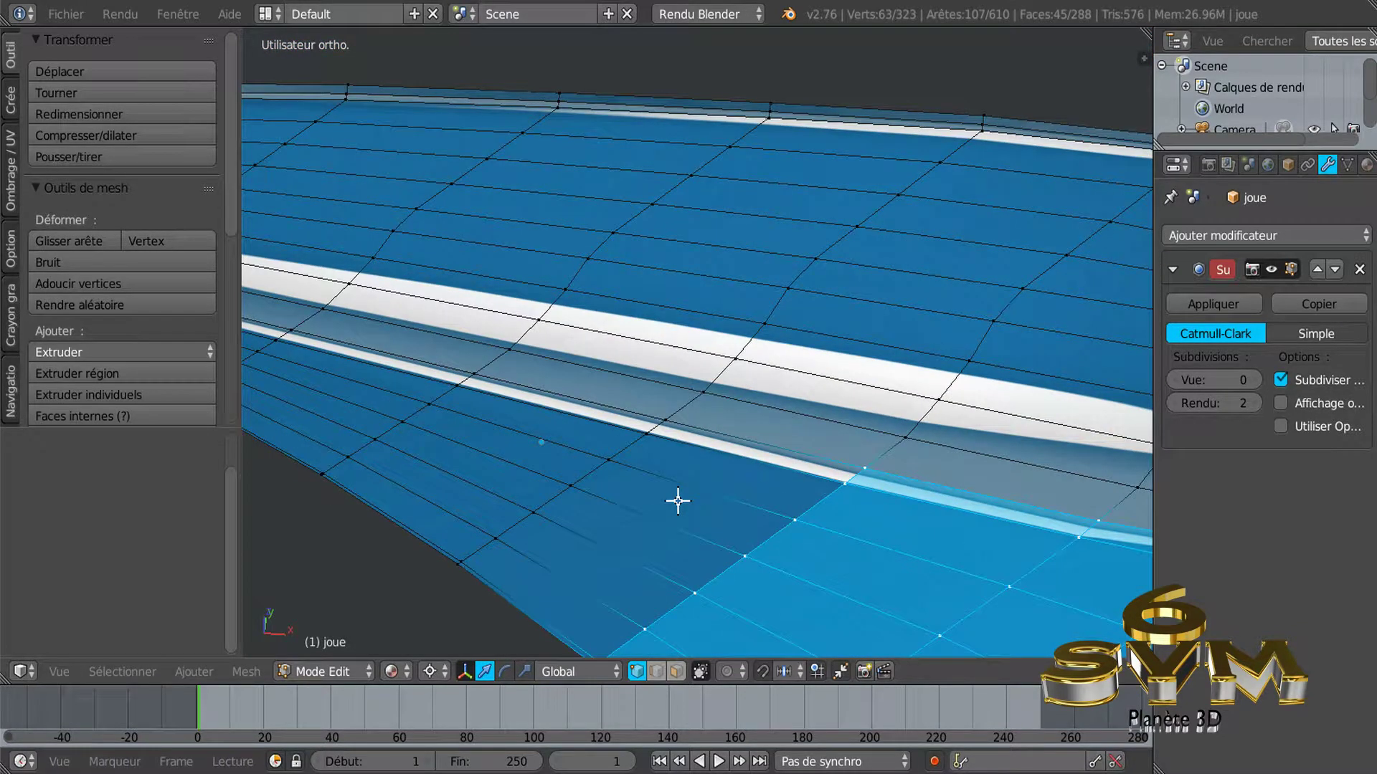
key("c")
mouse_move(658, 430)
left_mouse_down()
mouse_move(440, 563)
mouse_move(461, 384)
mouse_move(307, 483)
left_mouse_up()
right_click(485, 445)
mouse_move(485, 445)
middle_mouse_down("shift")
mouse_move(649, 536)
mouse_move(593, 545)
middle_mouse_up("shift")
key("c")
mouse_move(538, 507)
left_mouse_down()
mouse_move(538, 492)
mouse_move(454, 544)
mouse_move(619, 574)
left_mouse_up()
right_click(618, 573)
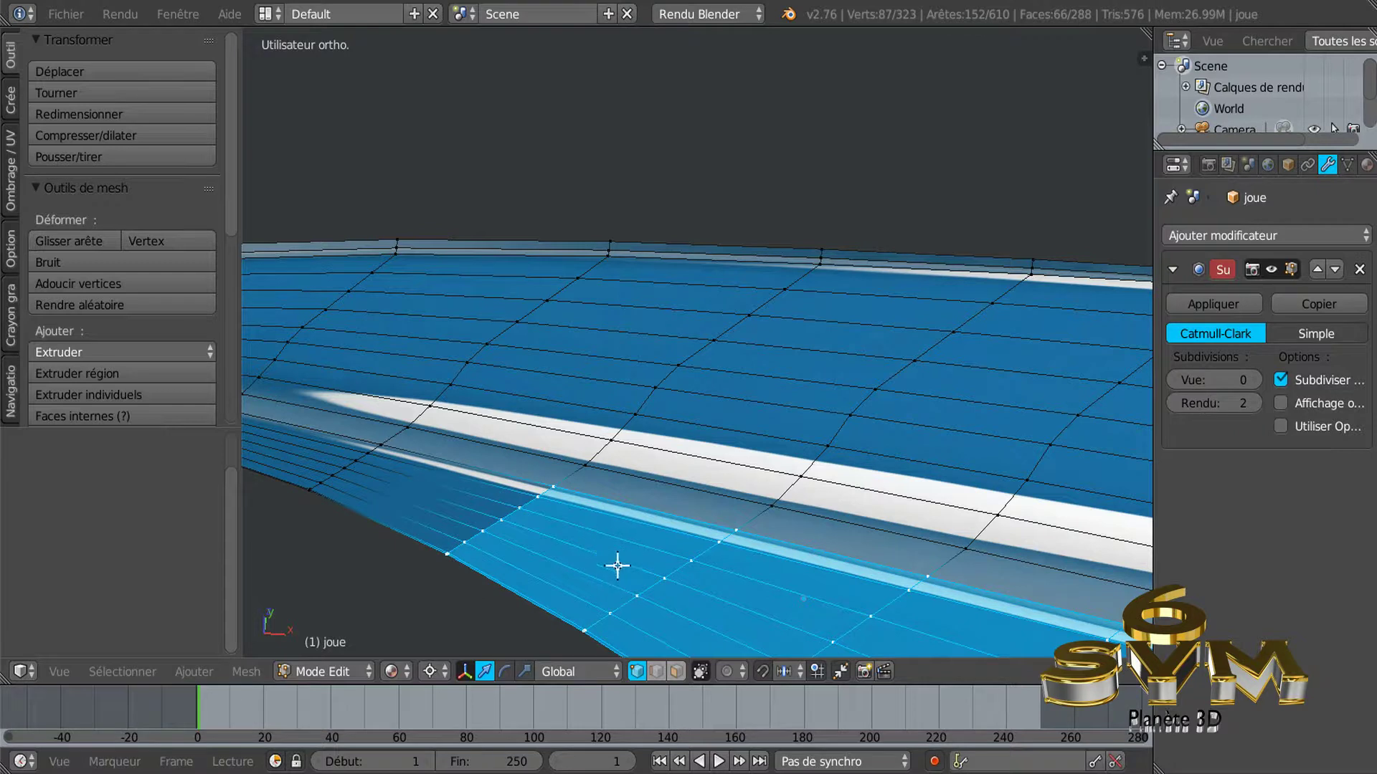
Circle-select the remaining rows along the lower edge to the panel's left end.
middle_click_drag(618, 563, 722, 30)
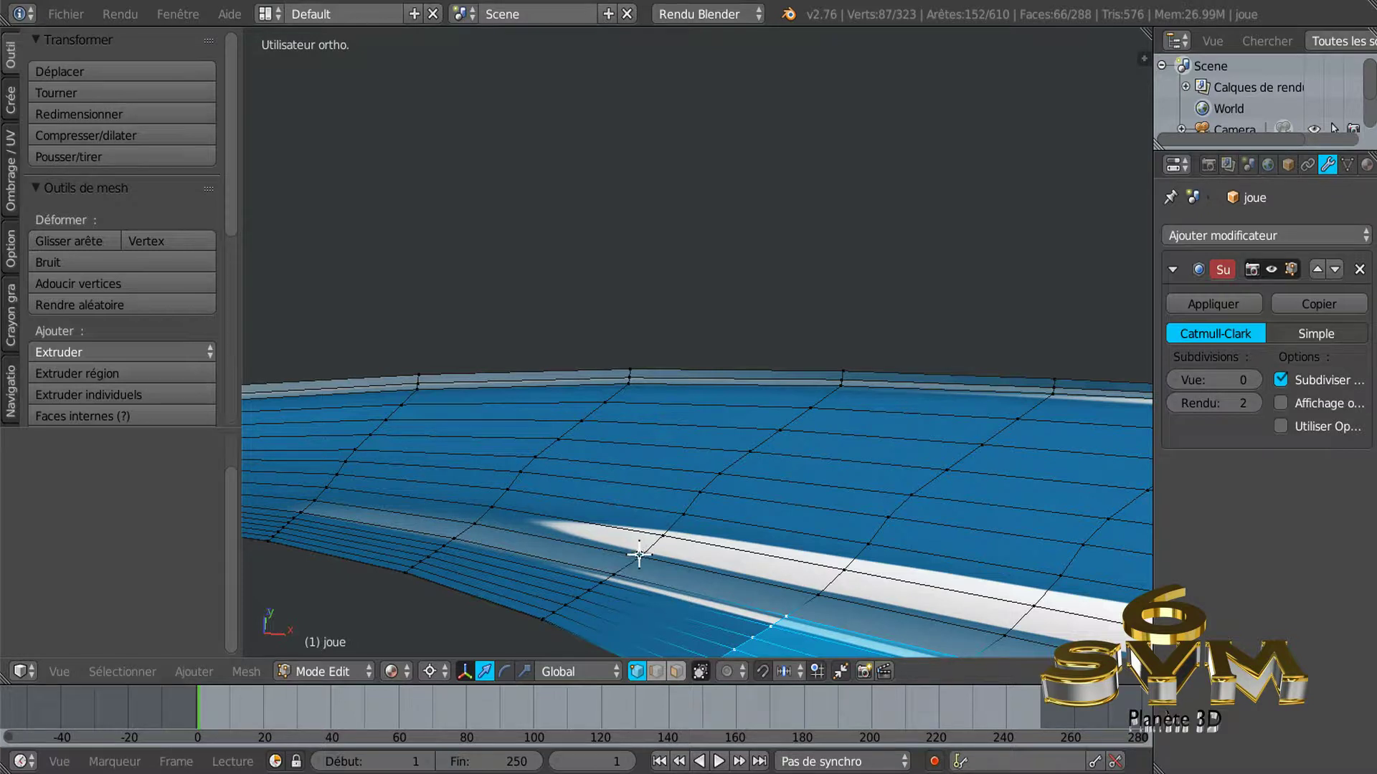
key("c")
left_click_drag(610, 578, 552, 615)
right_click(677, 469)
scroll(699, 471, "down", 2)
middle_click_drag(722, 477, 971, 227, "shift")
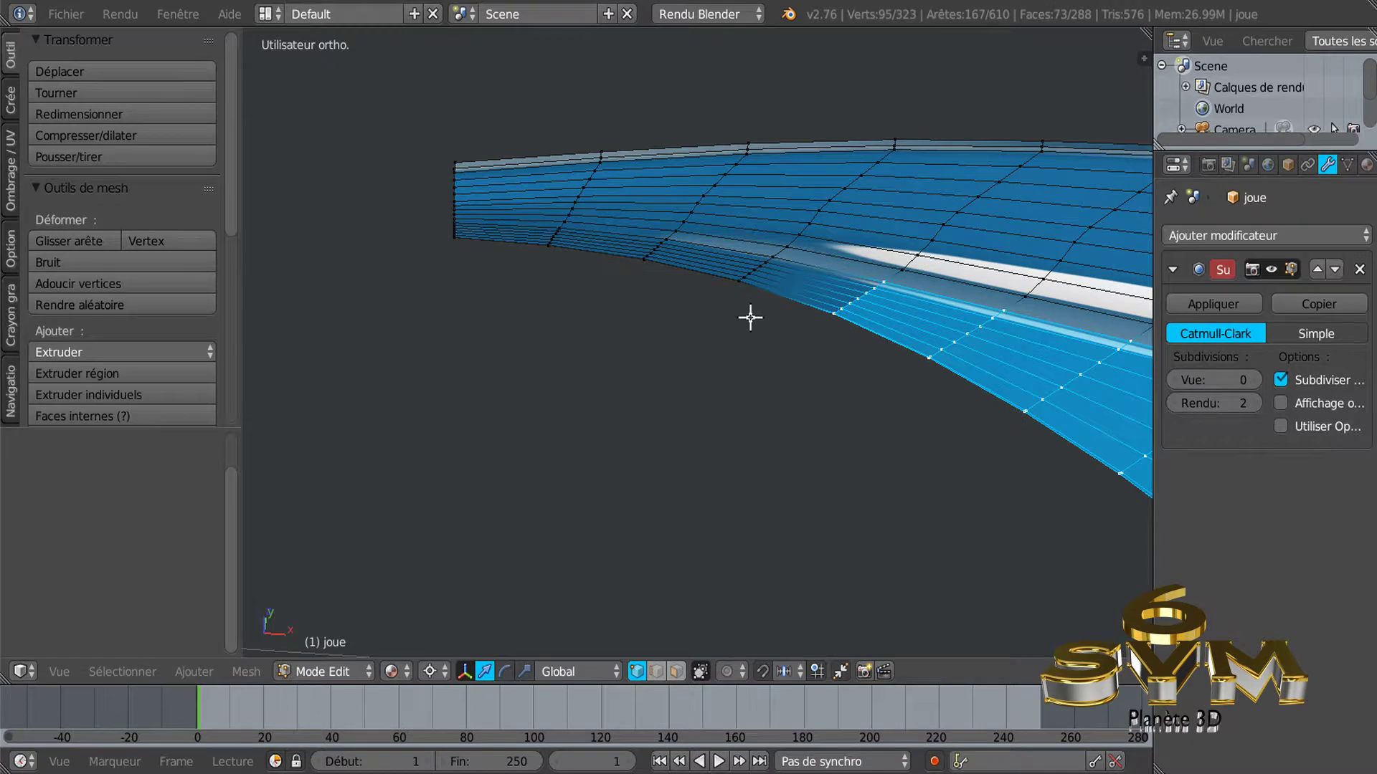
scroll(750, 318, "up", 2)
key("c")
mouse_move(775, 246)
left_mouse_down()
mouse_move(714, 286)
mouse_move(636, 223)
mouse_move(550, 261)
mouse_move(486, 215)
mouse_move(386, 235)
left_mouse_up()
right_click(386, 235)
scroll(298, 208, "up", 3)
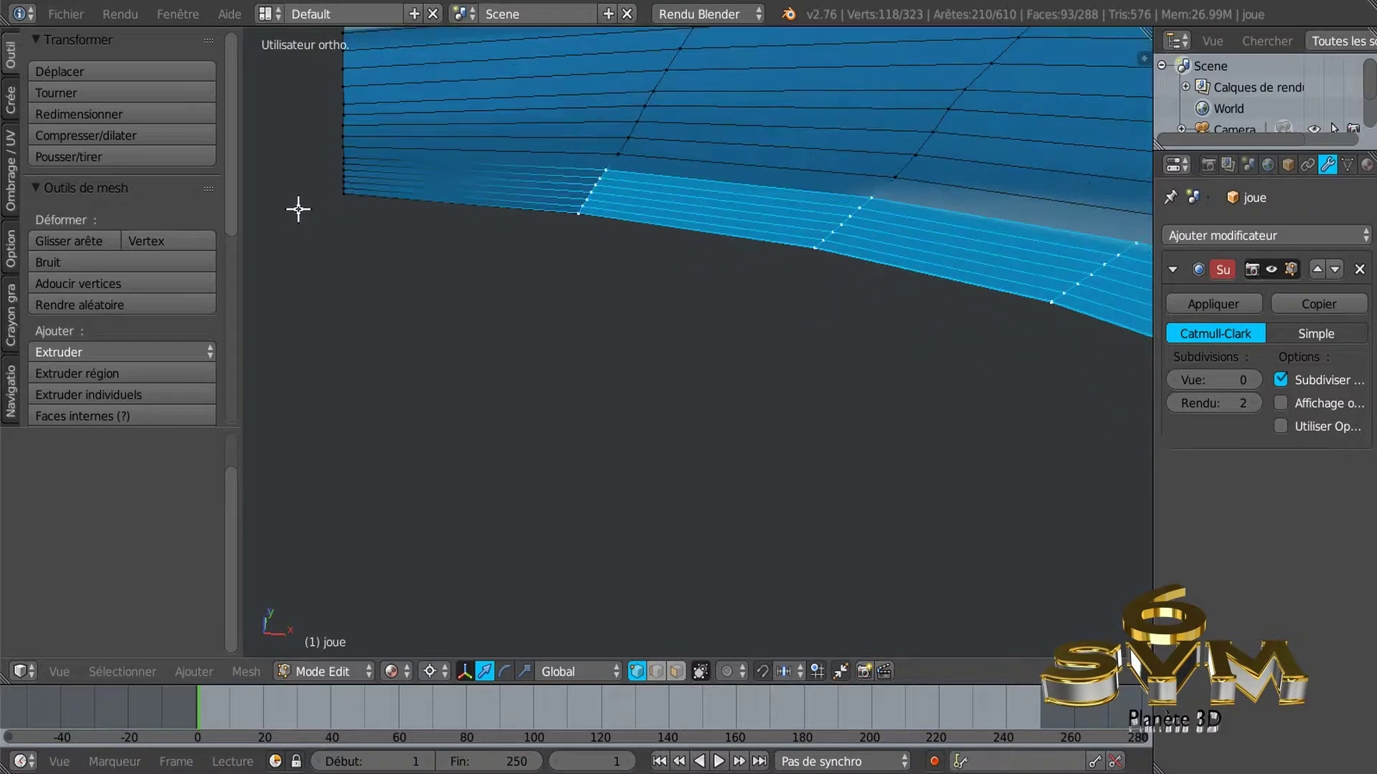
scroll(298, 209, "up", 1)
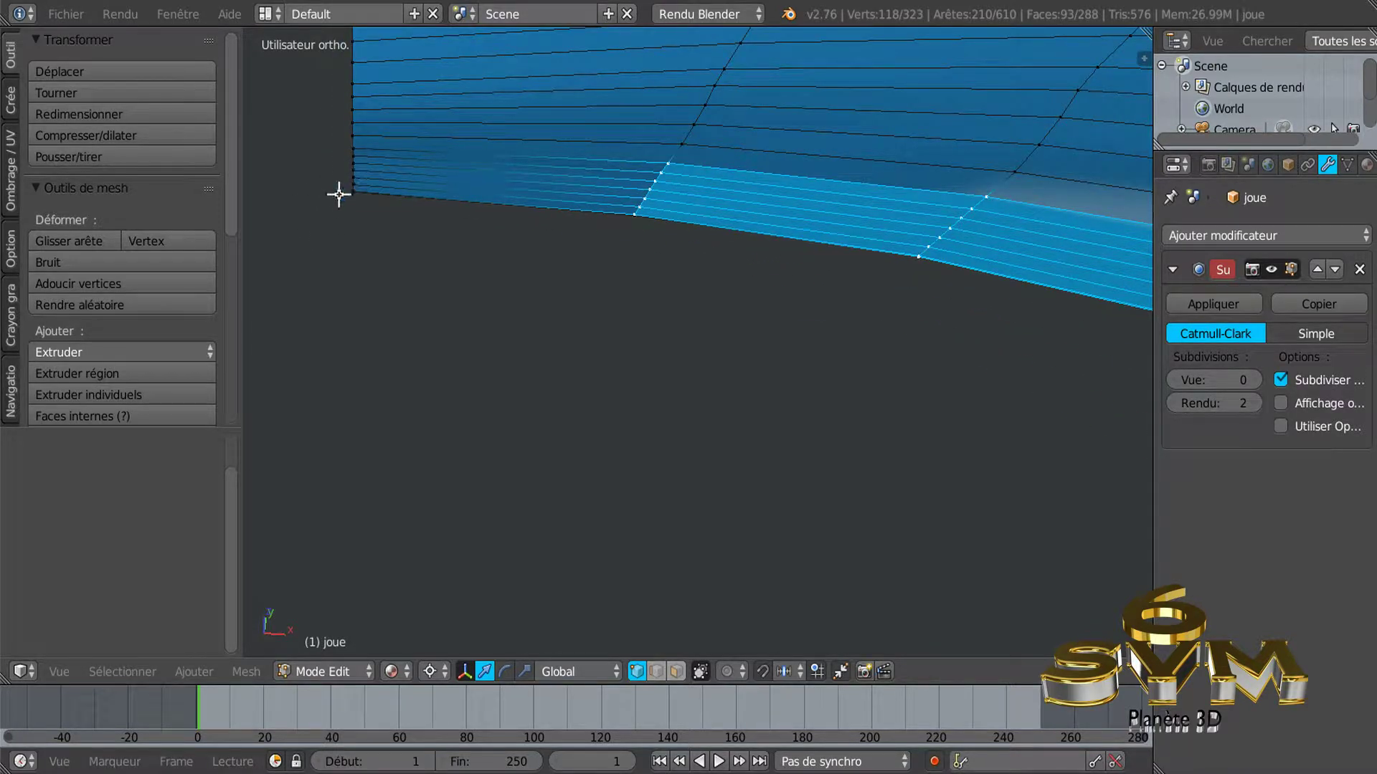
key("c")
left_click(357, 166)
right_click(502, 316)
scroll(537, 374, "down", 3)
Orbit around the V-shaped panel and add the last face near the notch.
middle_click_drag(537, 374, 949, 433)
scroll(550, 300, "up", 3)
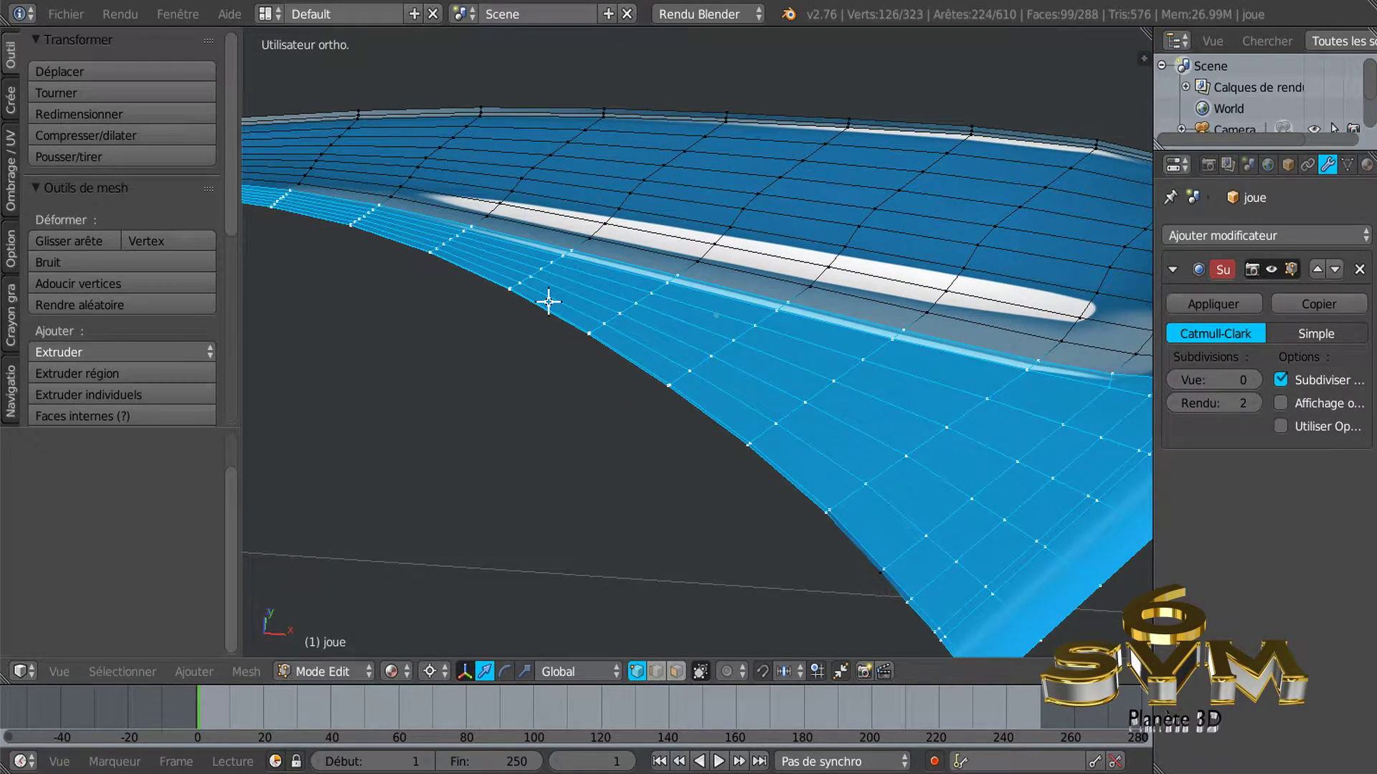
middle_click_drag(845, 409, 521, 197, "shift")
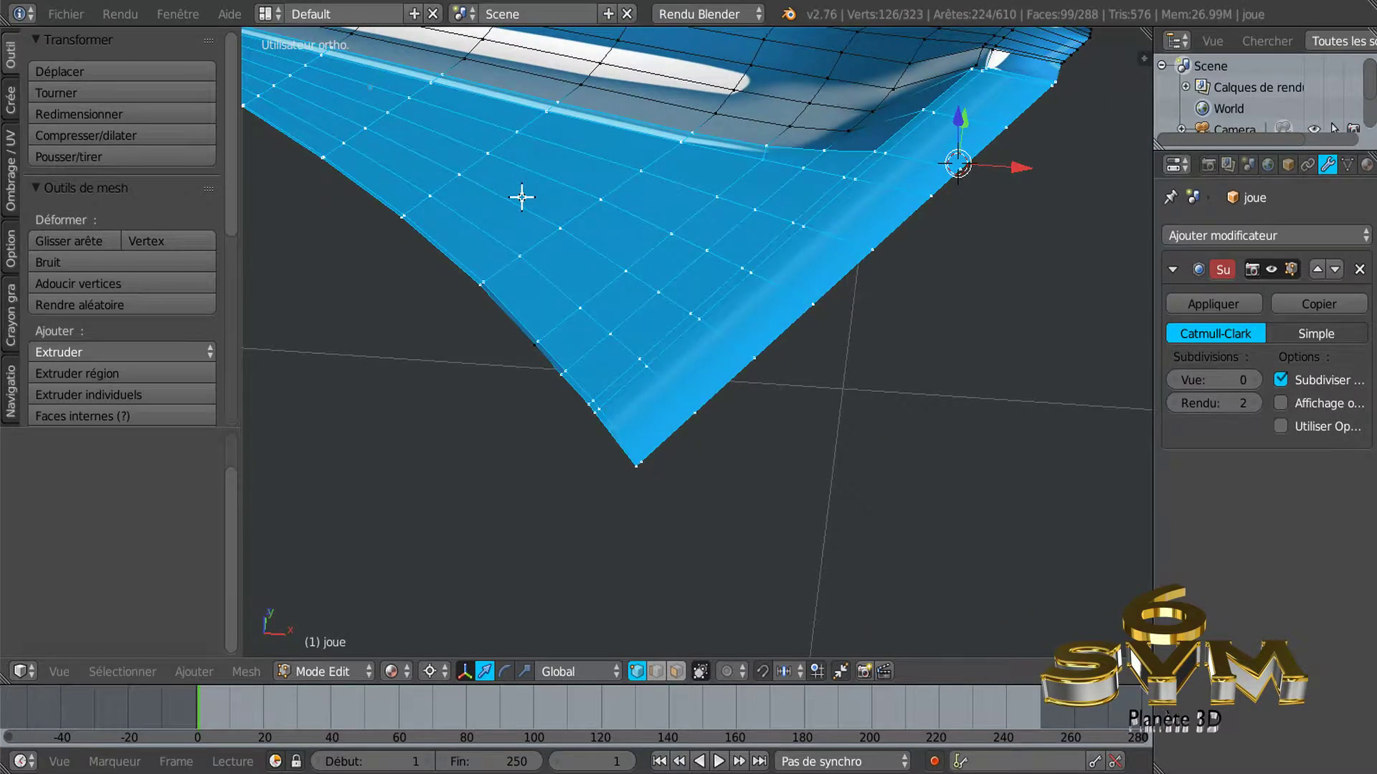
mouse_move(686, 347)
middle_mouse_down()
mouse_move(645, 316)
mouse_move(608, 240)
middle_mouse_up()
mouse_move(566, 399)
middle_mouse_down()
mouse_move(552, 403)
mouse_move(547, 377)
mouse_move(571, 366)
middle_mouse_up()
scroll(669, 360, "up", 3)
mouse_move(669, 361)
middle_mouse_down()
mouse_move(688, 368)
mouse_move(786, 258)
mouse_move(756, 339)
mouse_move(766, 301)
mouse_move(768, 325)
mouse_move(759, 308)
mouse_move(746, 344)
mouse_move(761, 354)
mouse_move(746, 358)
middle_mouse_up()
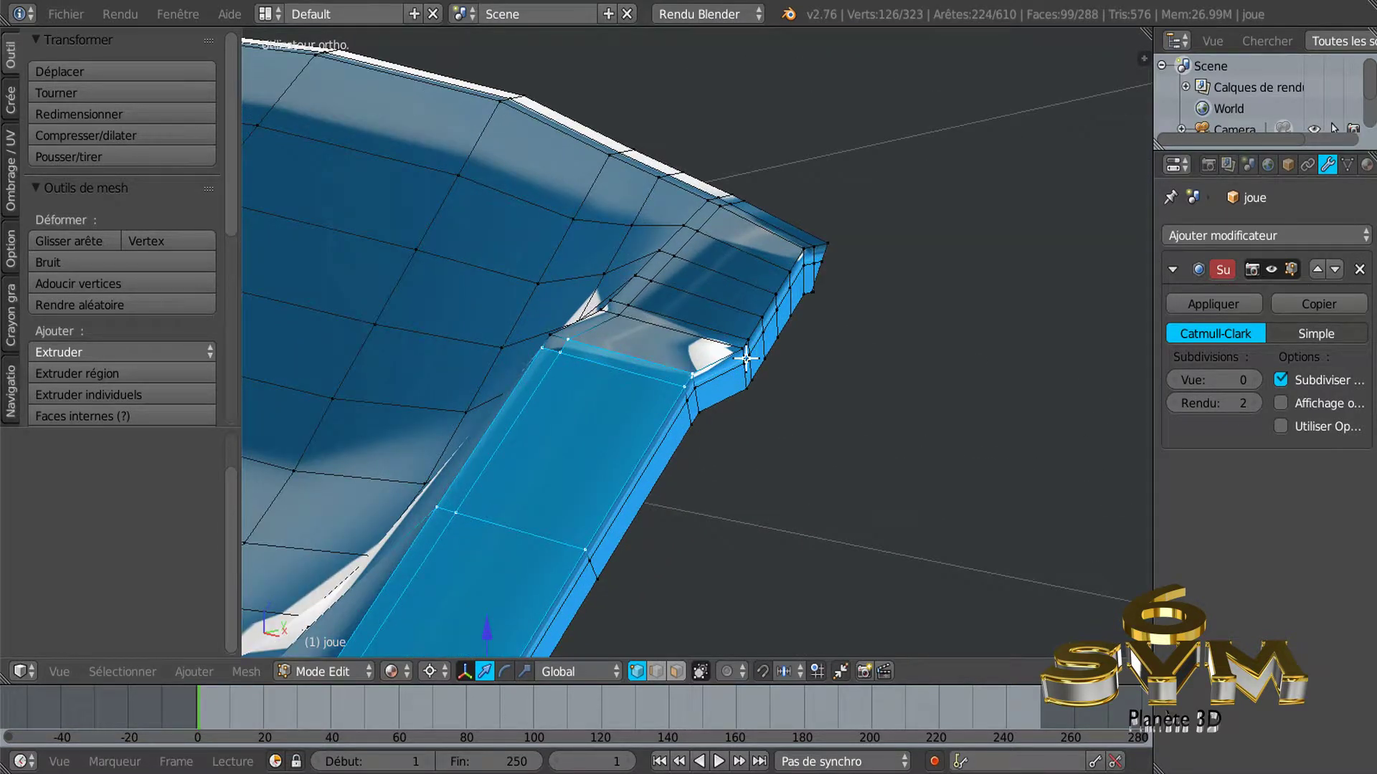
scroll(655, 391, "up", 1)
scroll(664, 388, "up", 1)
scroll(674, 387, "up", 2)
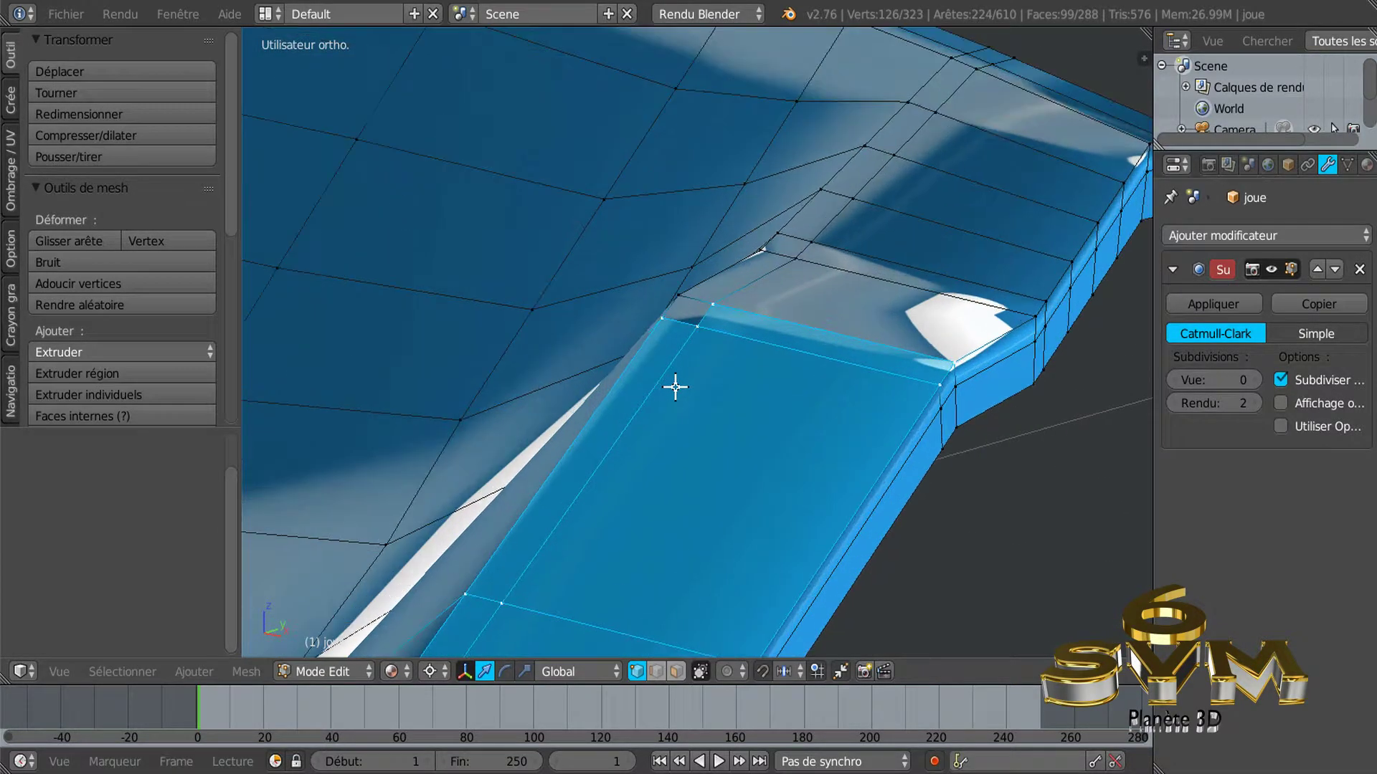
right_click(681, 292, "shift")
mouse_move(575, 393)
middle_mouse_down()
mouse_move(614, 446)
mouse_move(909, 462)
mouse_move(956, 487)
mouse_move(820, 347)
middle_mouse_up()
mouse_move(885, 415)
middle_mouse_down()
mouse_move(936, 494)
mouse_move(910, 413)
middle_mouse_up()
Go to top view, then orbit around the panel to look over its shape.
key("KP_7")
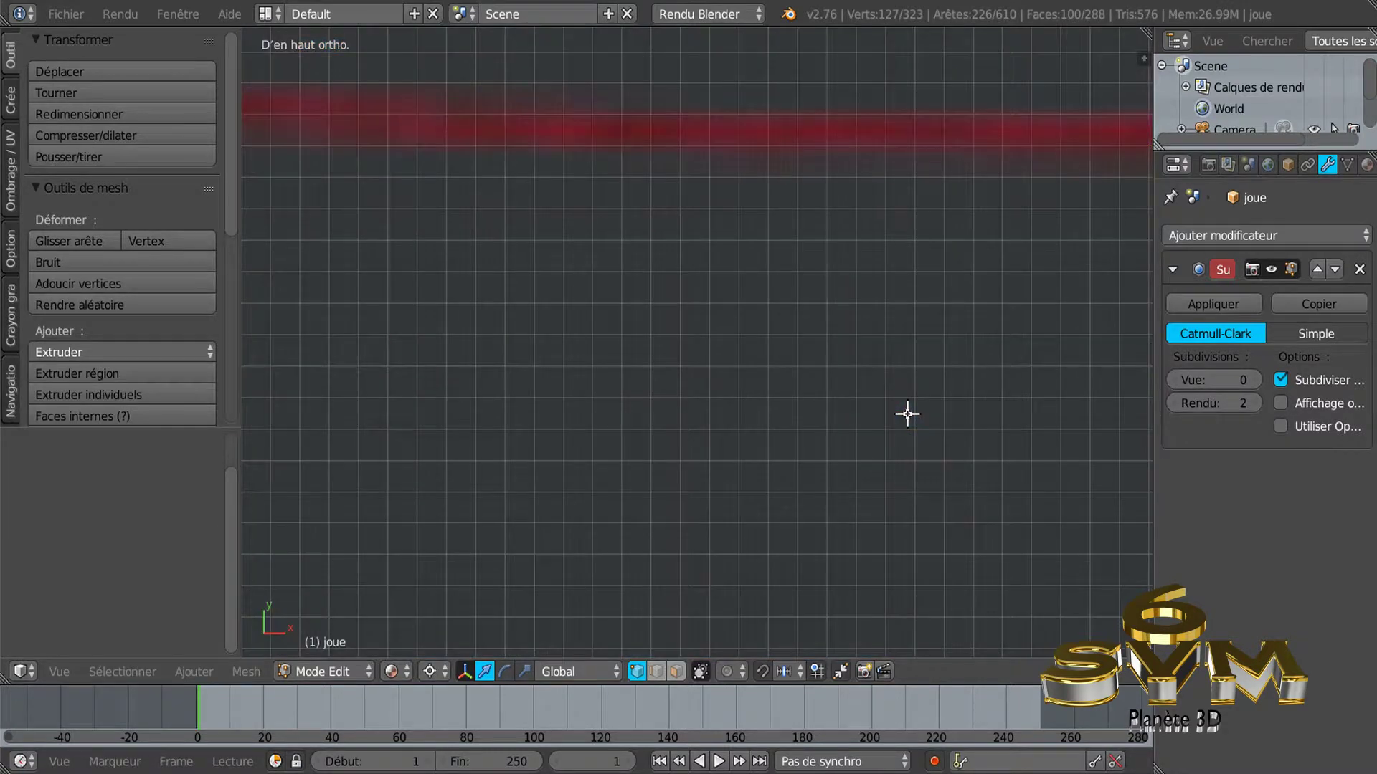
scroll(905, 413, "down", 3)
scroll(902, 413, "down", 1)
scroll(983, 486, "down", 1)
middle_click_drag(983, 485, 861, 354, "shift")
mouse_move(882, 530)
middle_mouse_down()
mouse_move(930, 366)
mouse_move(943, 357)
mouse_move(996, 391)
middle_mouse_up()
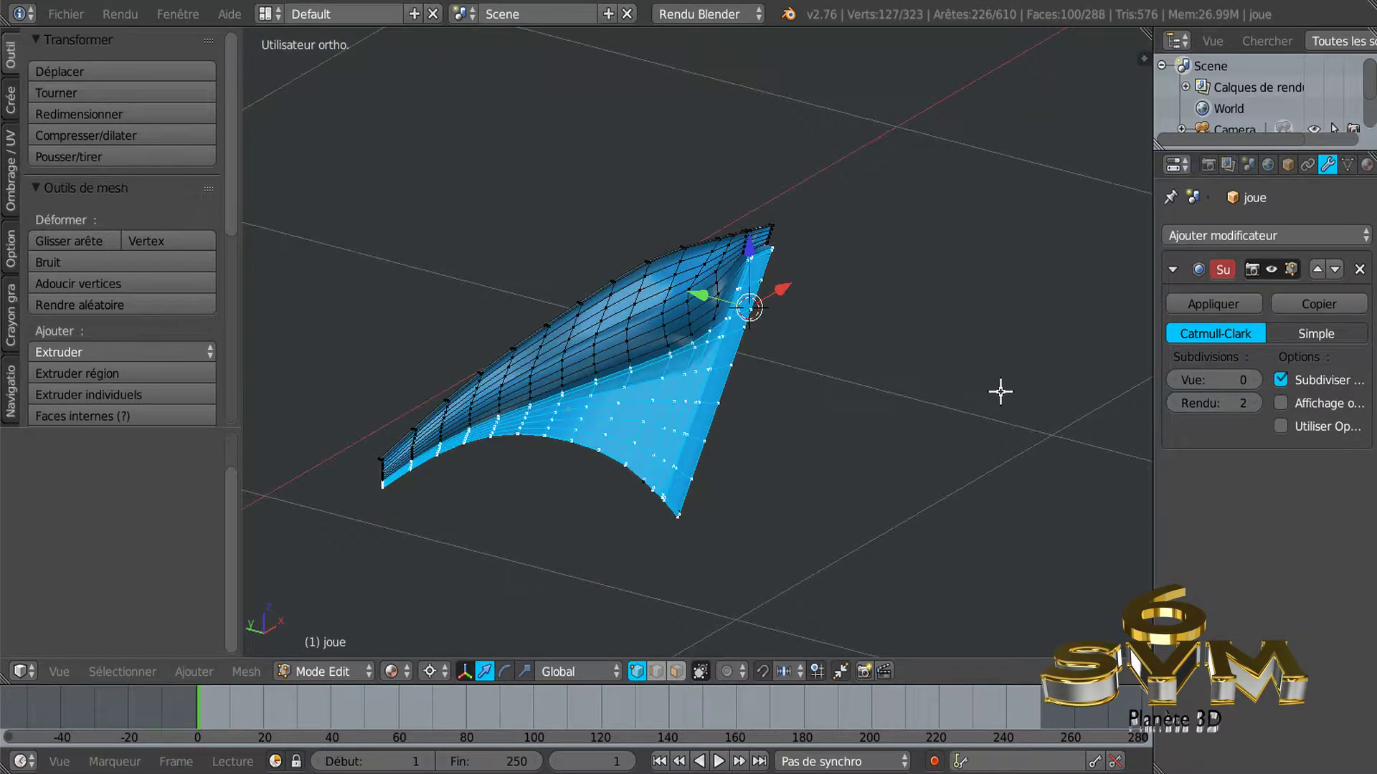
scroll(824, 421, "up", 2)
scroll(831, 405, "up", 1)
mouse_move(830, 404)
middle_mouse_down()
mouse_move(811, 431)
mouse_move(704, 448)
mouse_move(652, 399)
mouse_move(370, 643)
middle_mouse_up()
scroll(648, 417, "up", 1)
scroll(648, 417, "down", 2)
Switch the viewport to solid shading and view the panel.
left_click(395, 672)
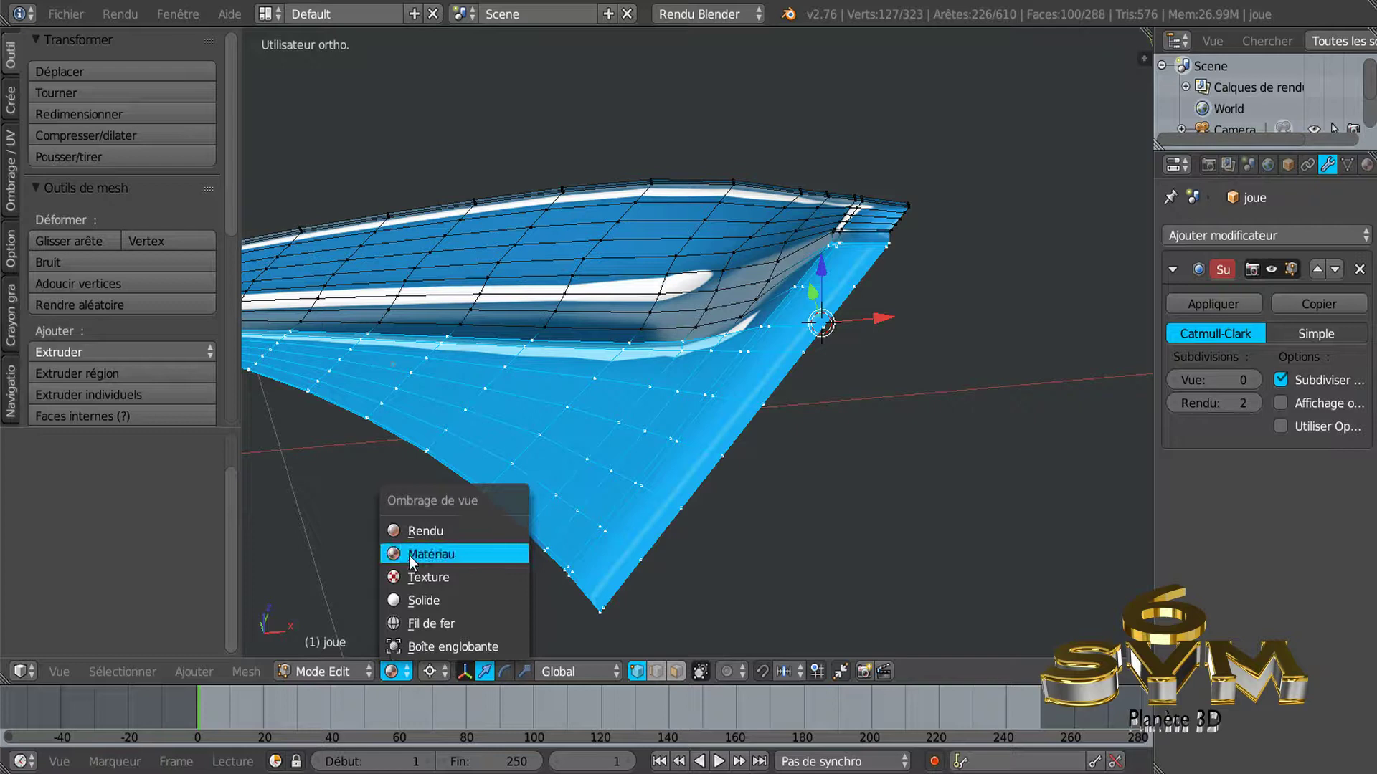
left_click(446, 551)
left_click(402, 674)
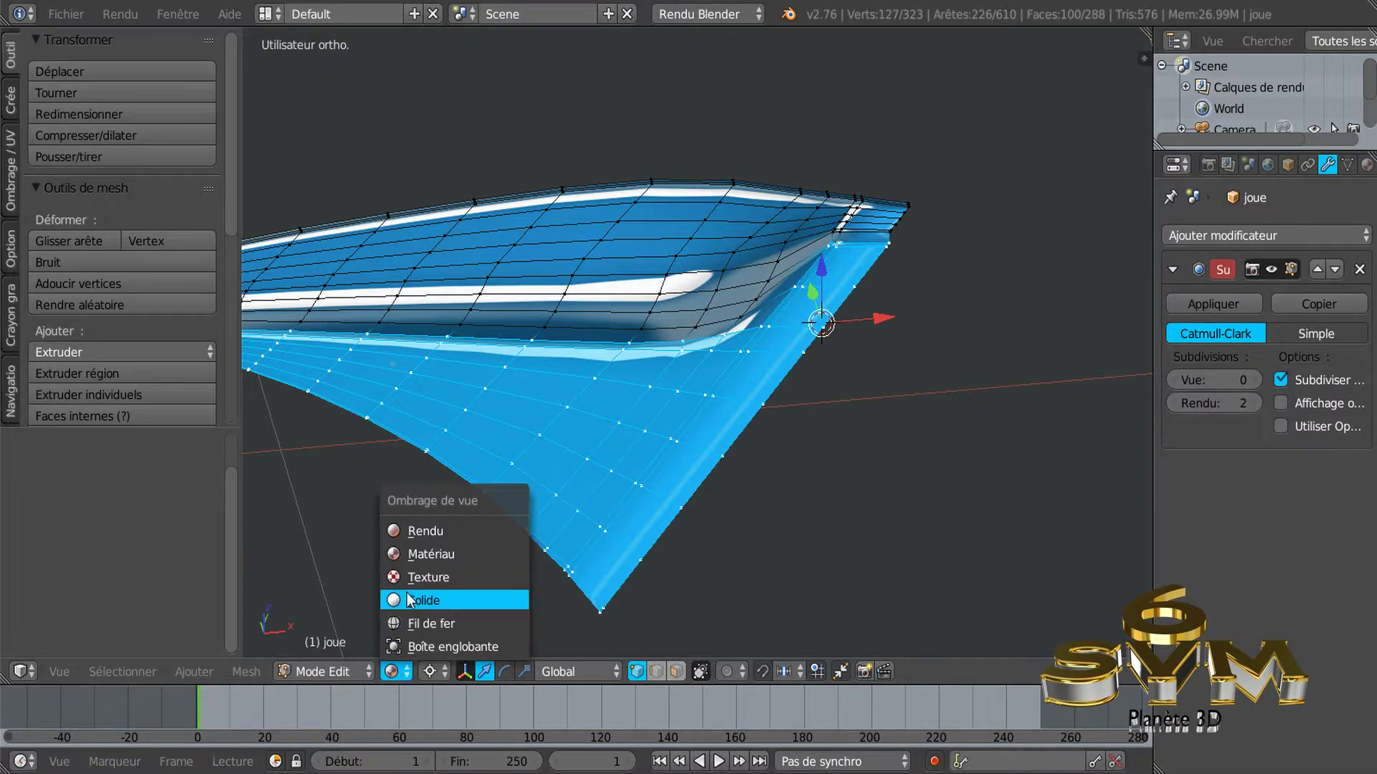
left_click(434, 601)
mouse_move(538, 516)
middle_mouse_down()
mouse_move(601, 547)
mouse_move(537, 513)
mouse_move(522, 529)
mouse_move(630, 490)
mouse_move(719, 490)
mouse_move(746, 444)
middle_mouse_up()
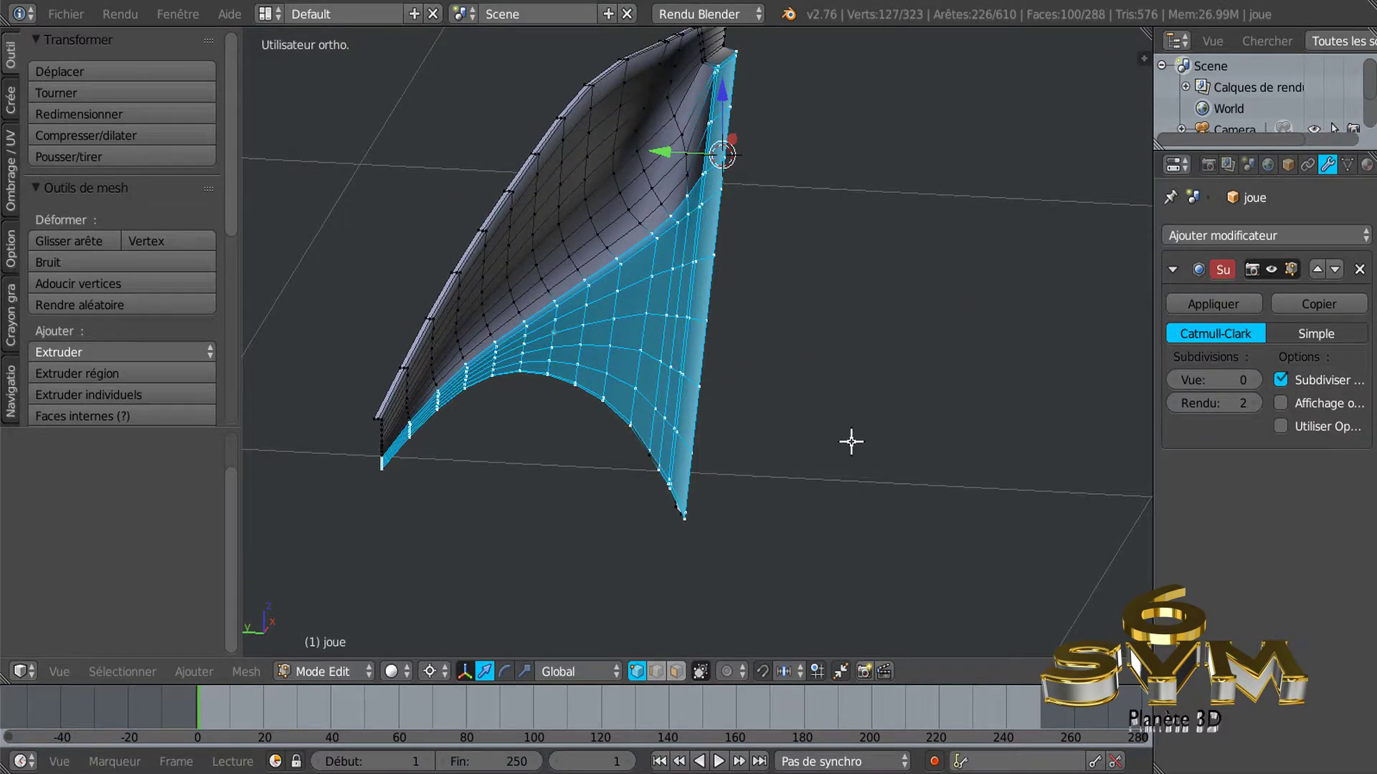
From top orthographic view, rotate the selected lower faces by -0.56°.
key("KP_7")
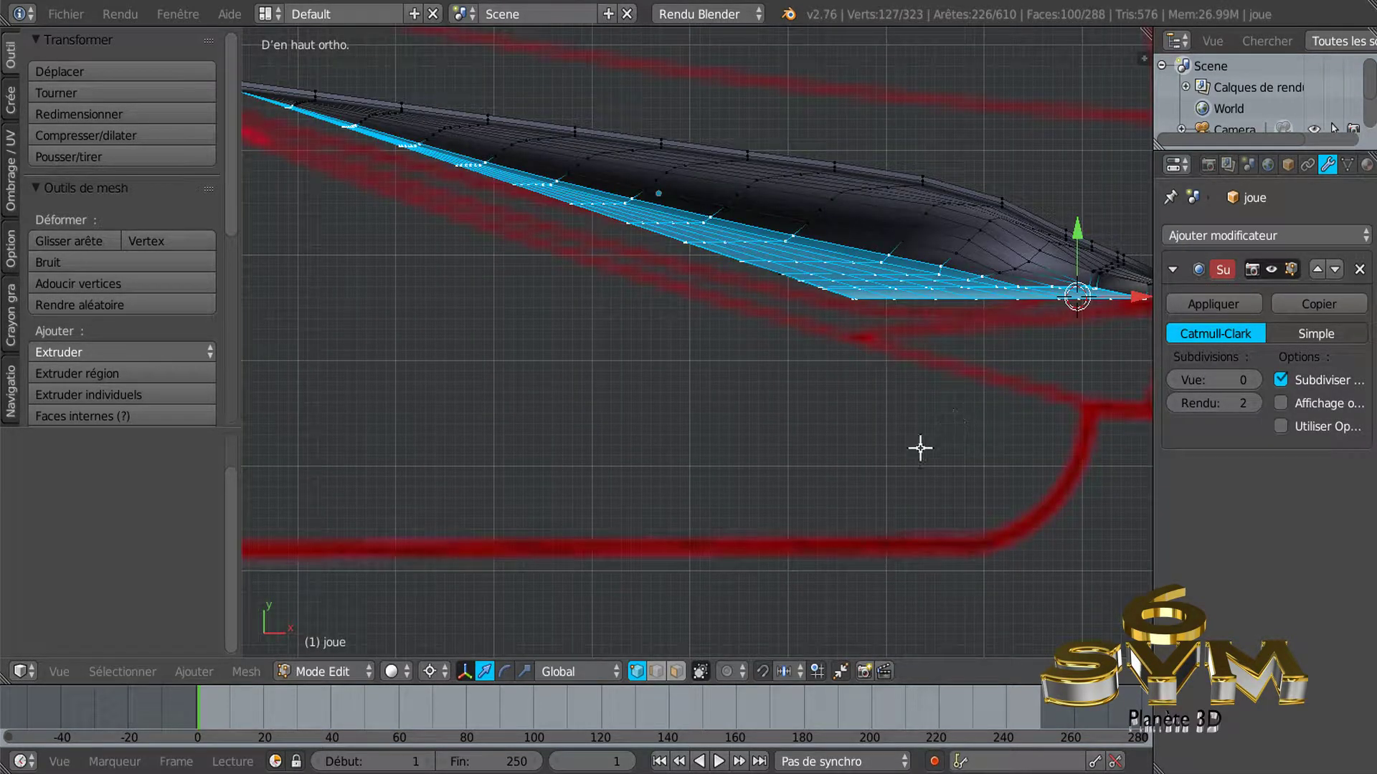
scroll(872, 460, "down", 1)
scroll(872, 460, "down", 1)
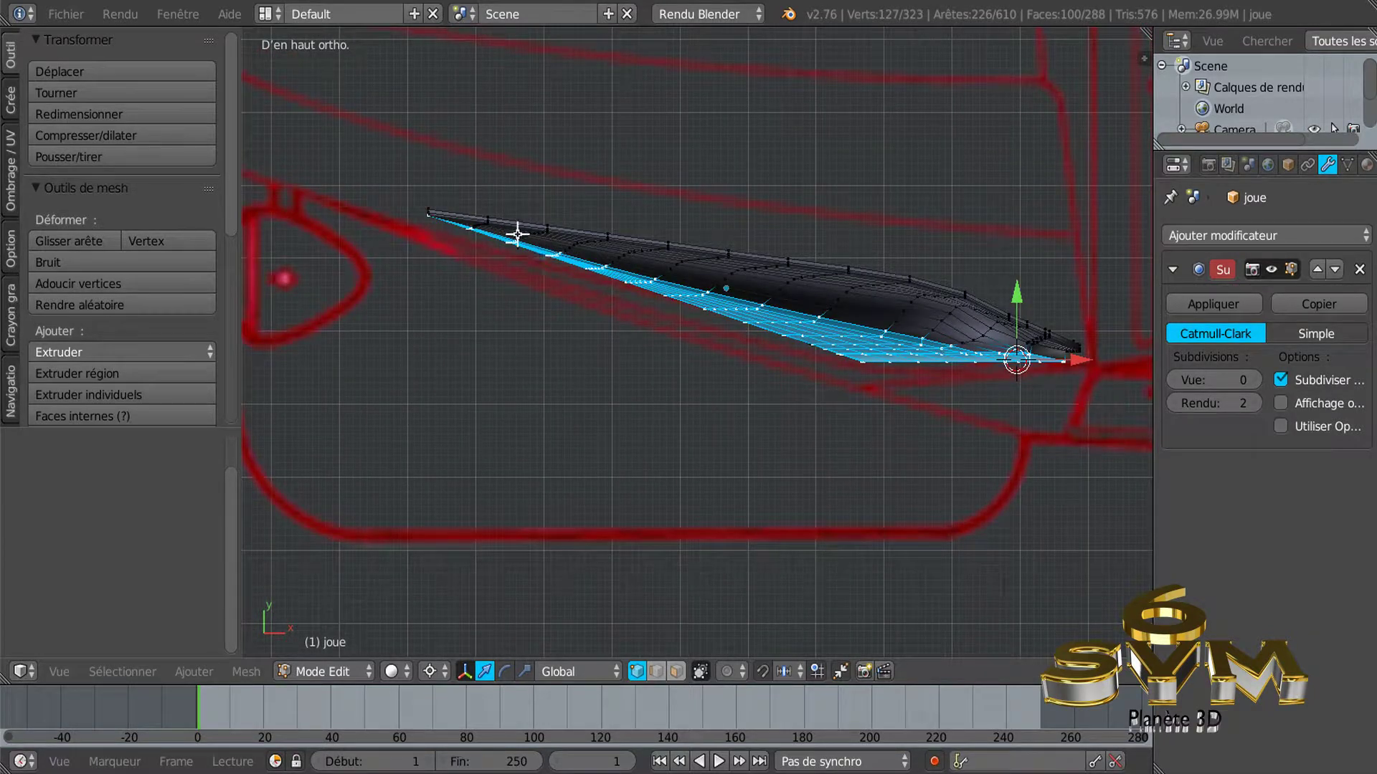
scroll(731, 409, "up", 1)
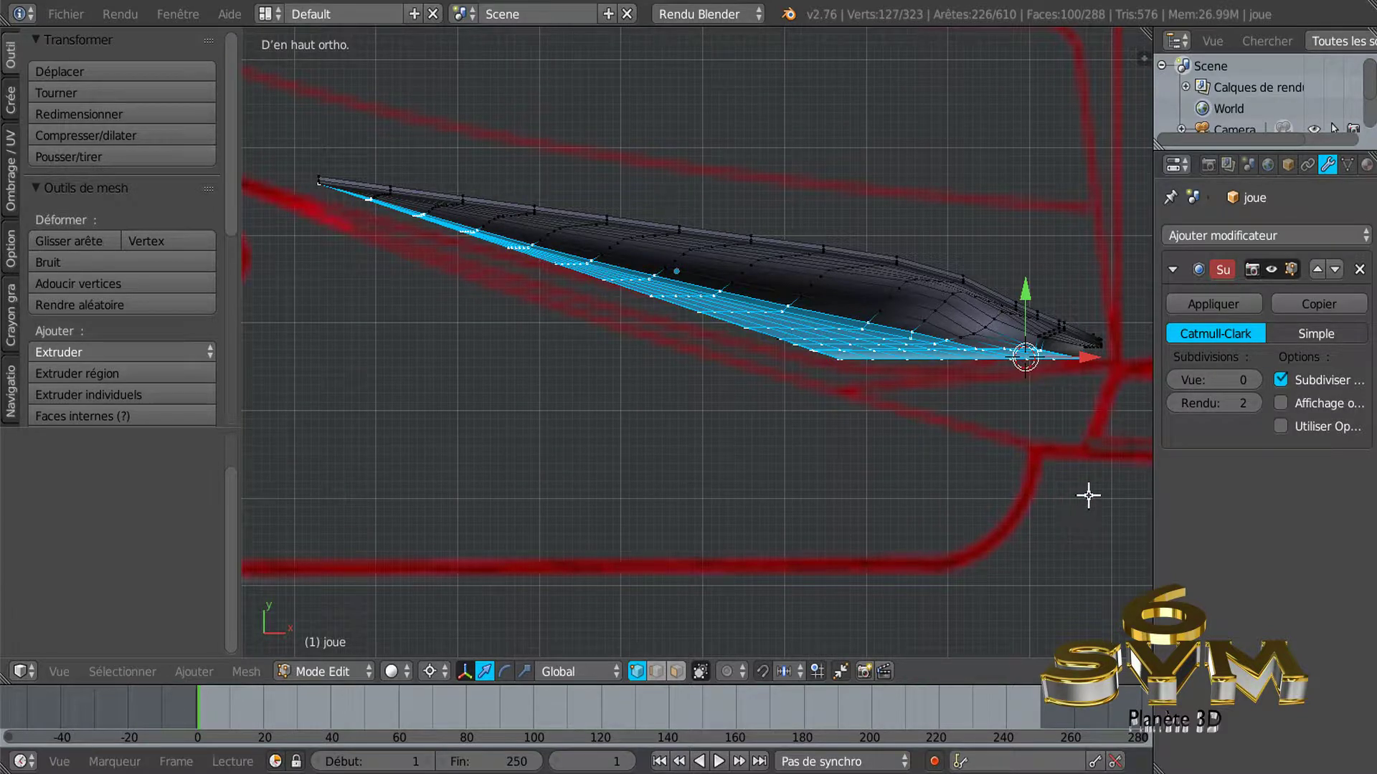
key("r")
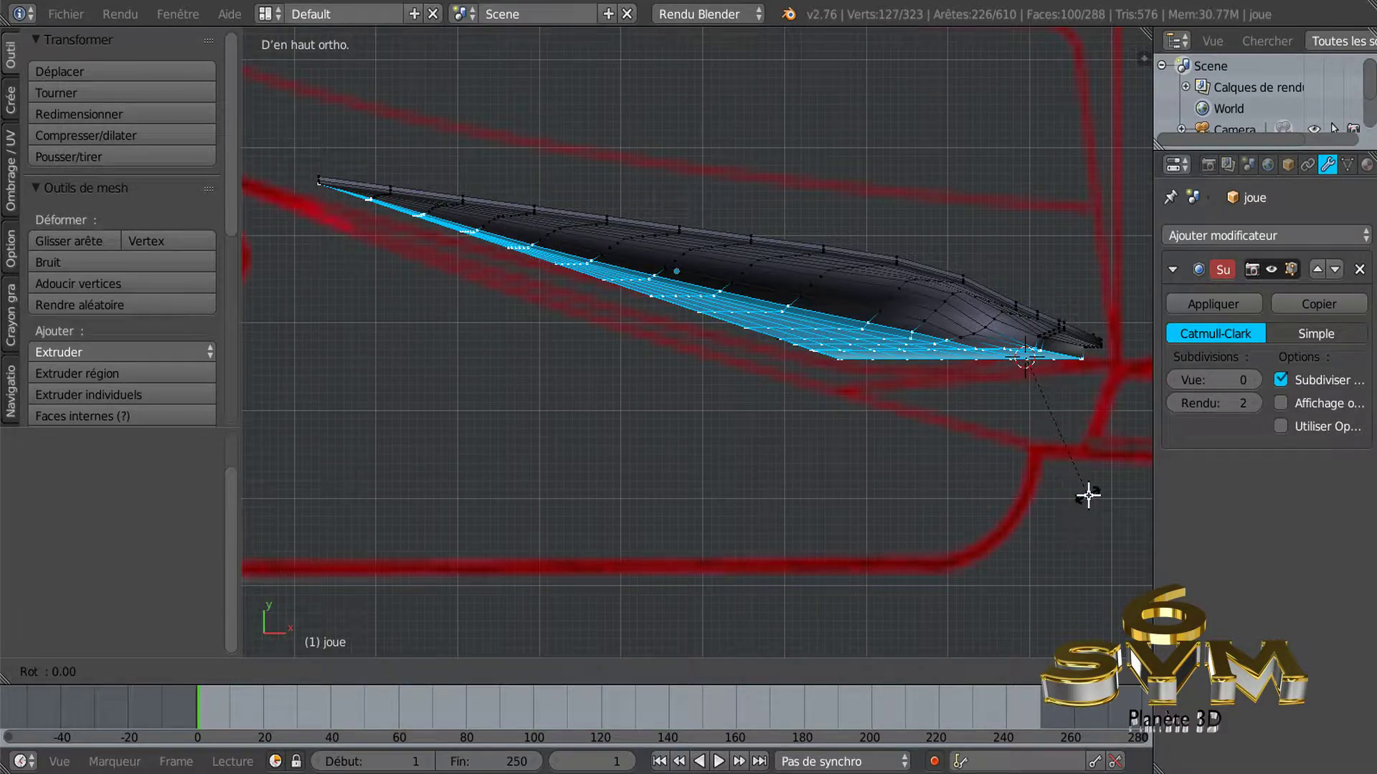
left_click(1125, 474)
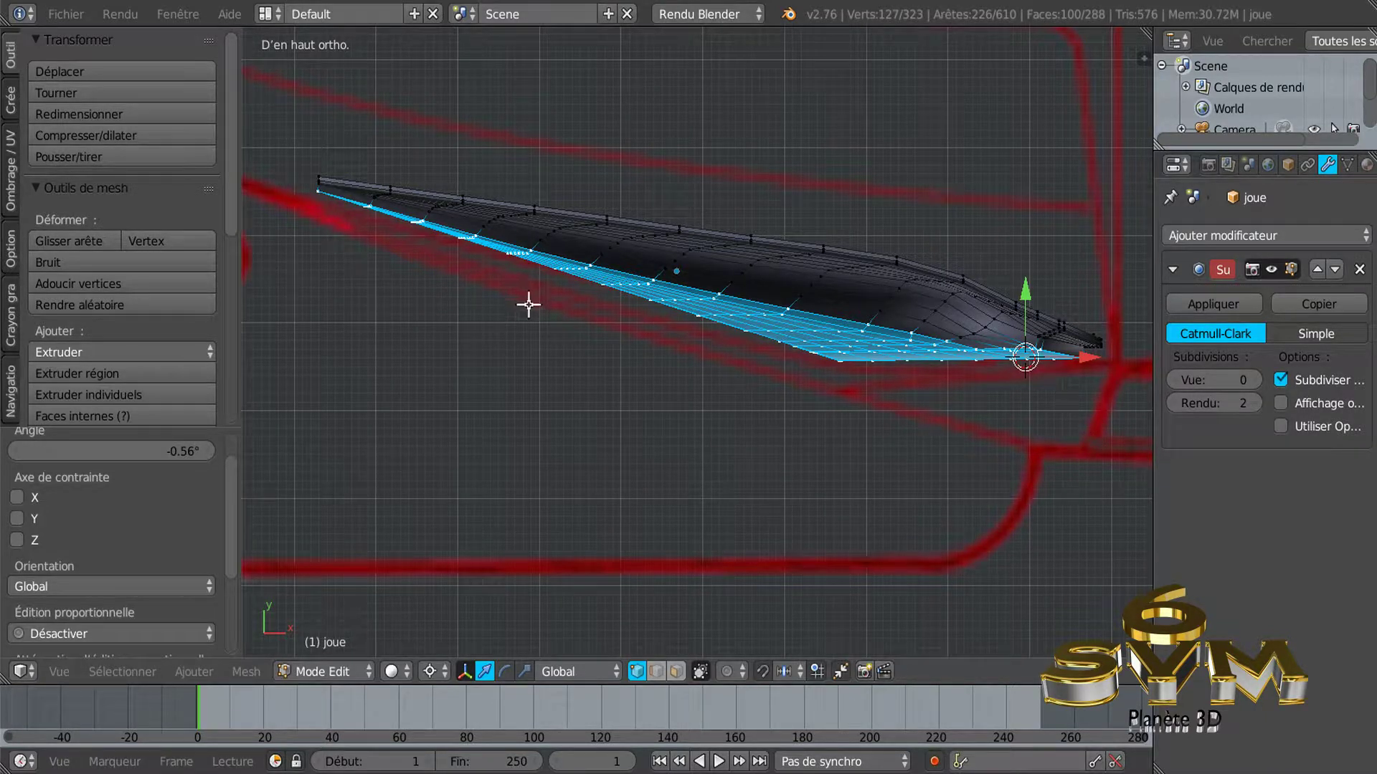
key("Tab")
mouse_move(593, 307)
middle_mouse_down()
mouse_move(671, 271)
mouse_move(729, 153)
middle_mouse_up()
scroll(490, 425, "up", 2)
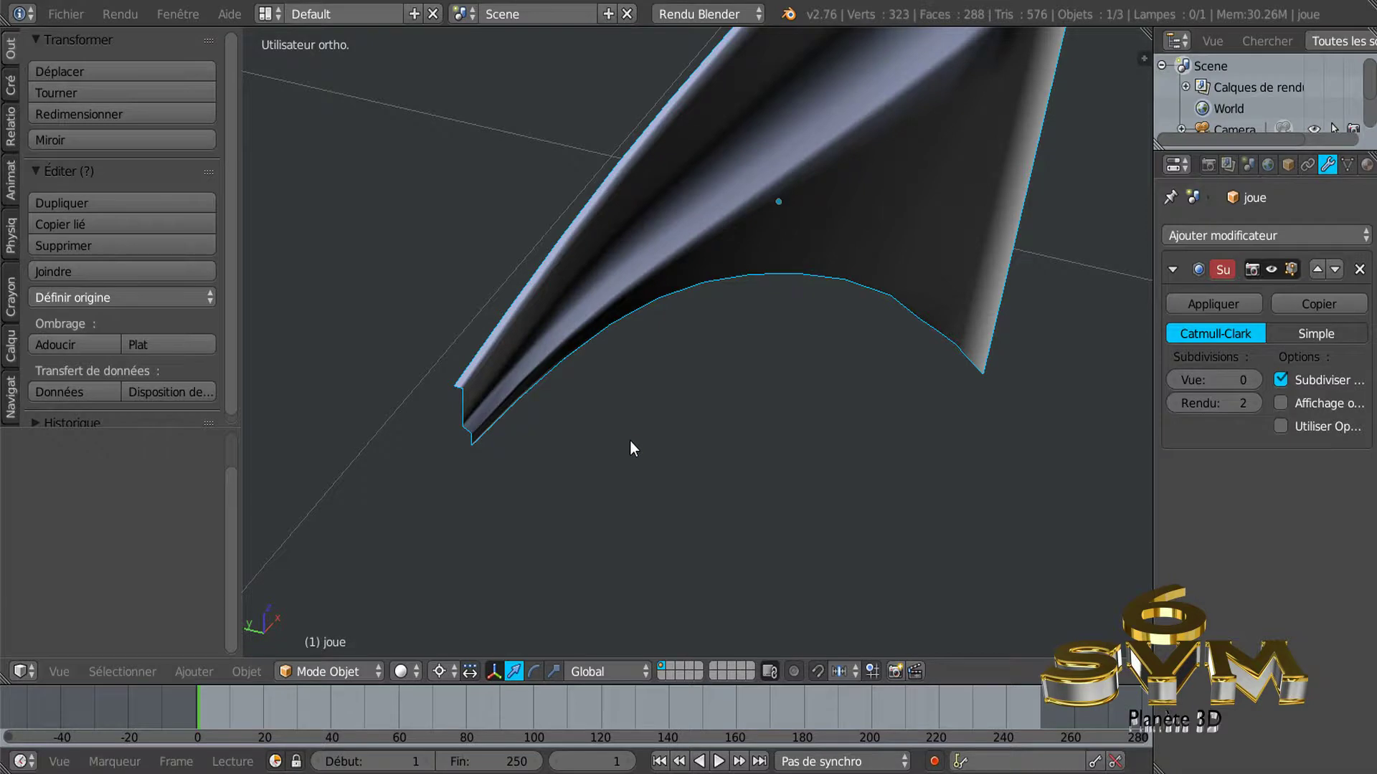
scroll(631, 441, "down", 3)
mouse_move(673, 456)
middle_mouse_down()
mouse_move(664, 489)
mouse_move(605, 344)
middle_mouse_up()
key("Tab")
mouse_move(696, 378)
middle_mouse_down()
mouse_move(664, 415)
mouse_move(648, 390)
mouse_move(676, 387)
middle_mouse_up()
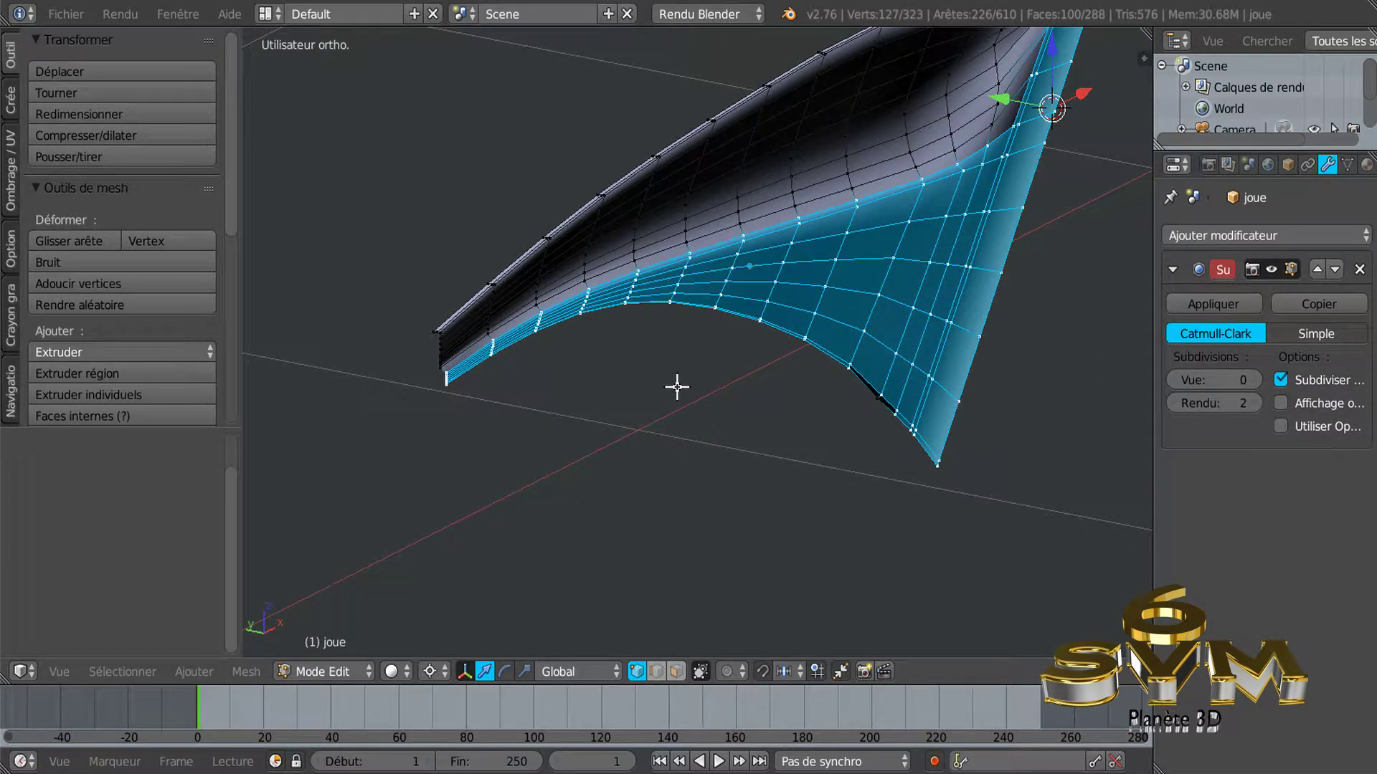
middle_click_drag(563, 390, 579, 407)
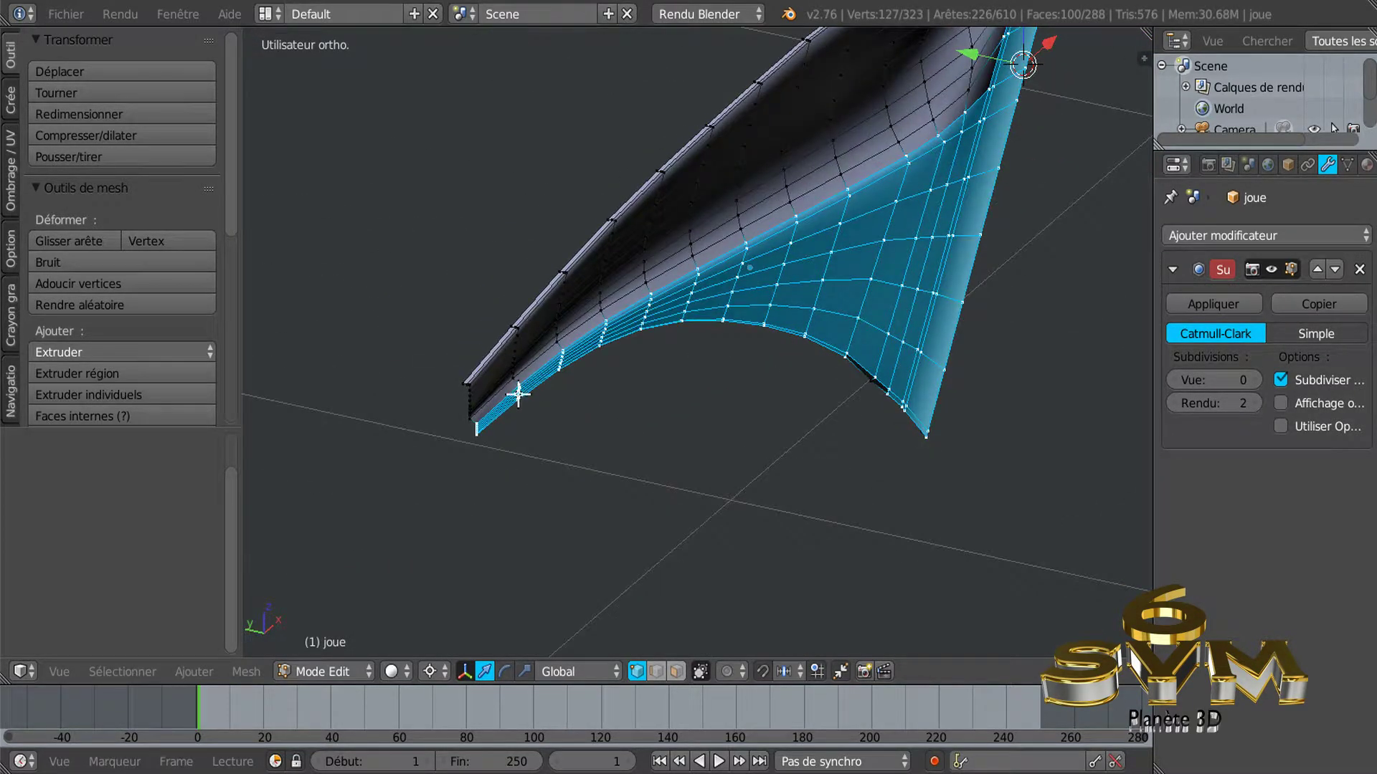
mouse_move(544, 410)
middle_mouse_down()
mouse_move(436, 386)
mouse_move(670, 449)
mouse_move(559, 443)
mouse_move(486, 387)
mouse_move(504, 403)
middle_mouse_up()
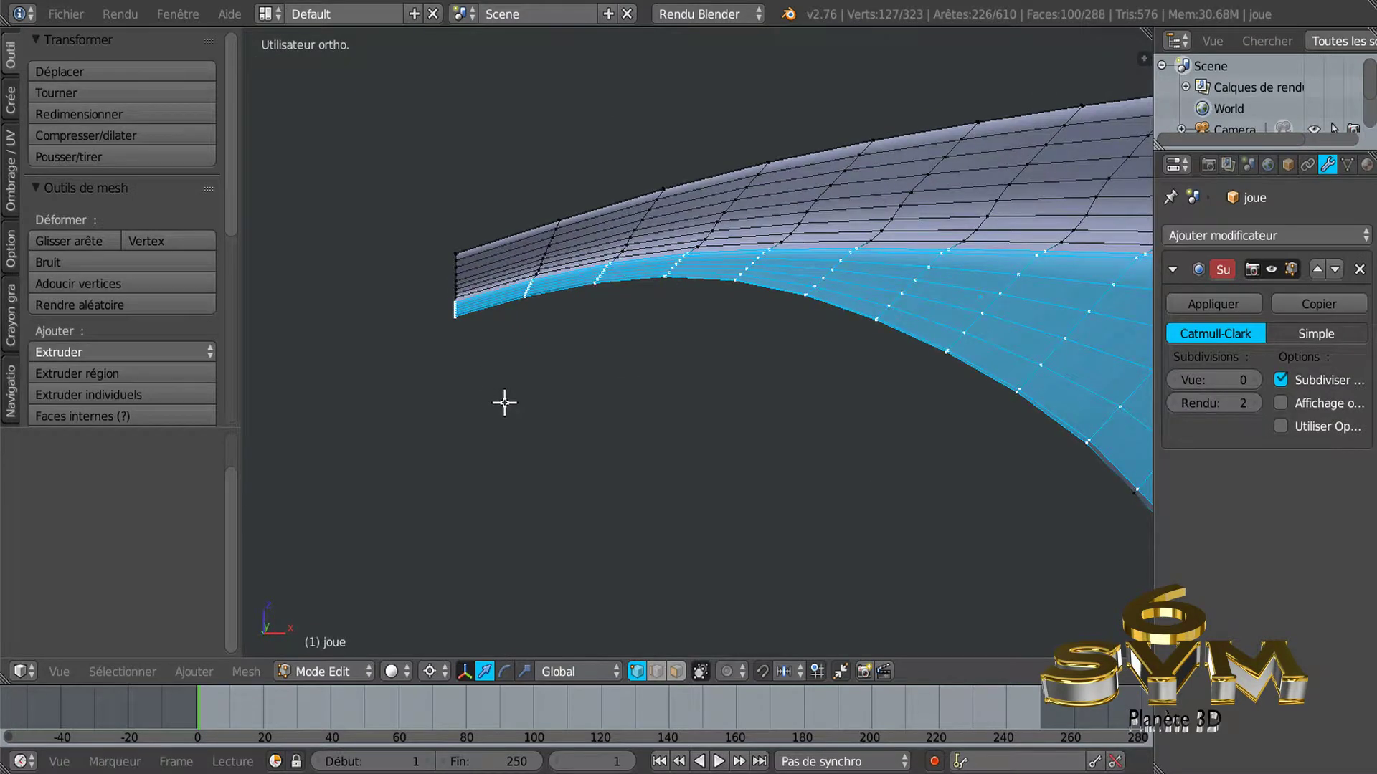
mouse_move(620, 432)
middle_mouse_down()
mouse_move(596, 445)
mouse_move(637, 459)
mouse_move(563, 448)
middle_mouse_up()
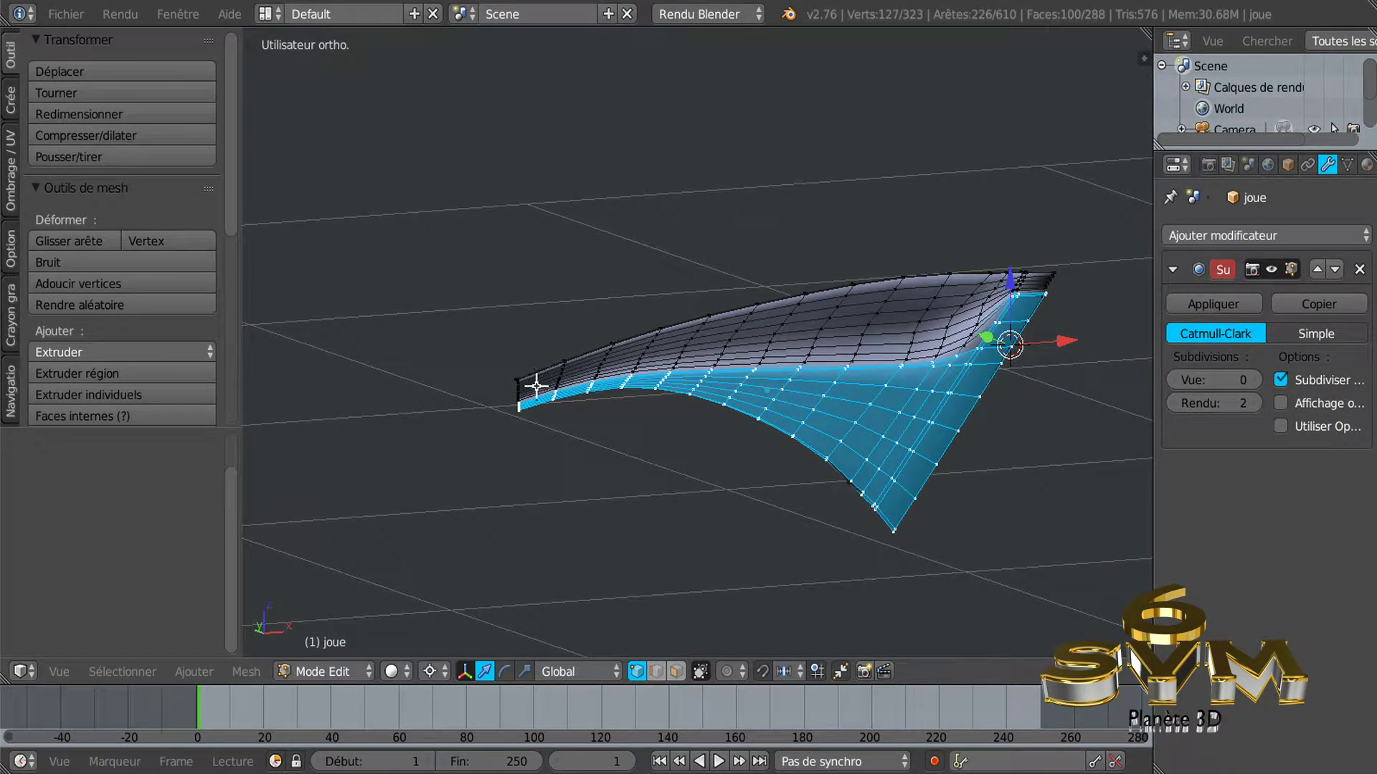
scroll(536, 386, "up", 2)
scroll(522, 403, "up", 1)
scroll(522, 403, "up", 1)
scroll(535, 434, "up", 1)
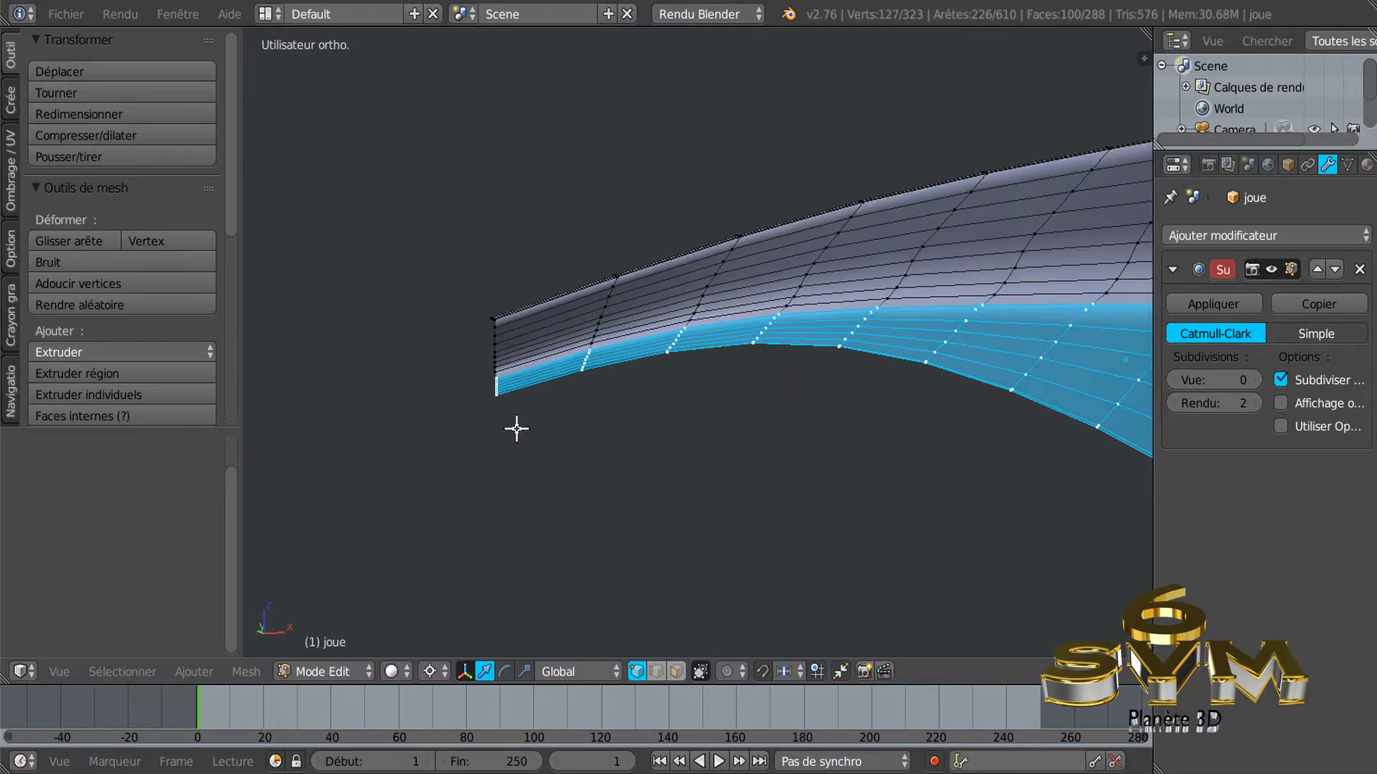
Select the edge loop at the fender's pointed tip and shift it along X in front view.
left_click(497, 350, "alt")
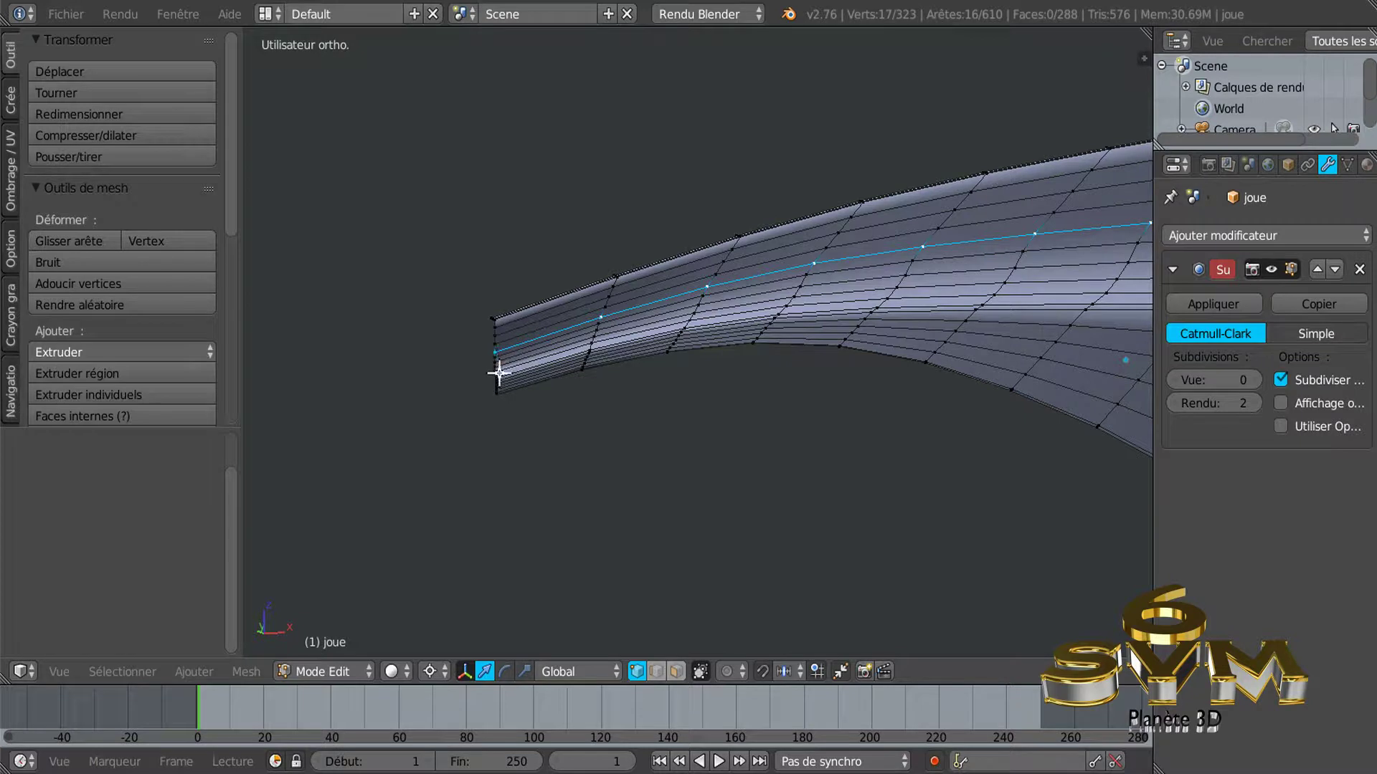
left_click(495, 367, "alt")
middle_click_drag(509, 423, 529, 442)
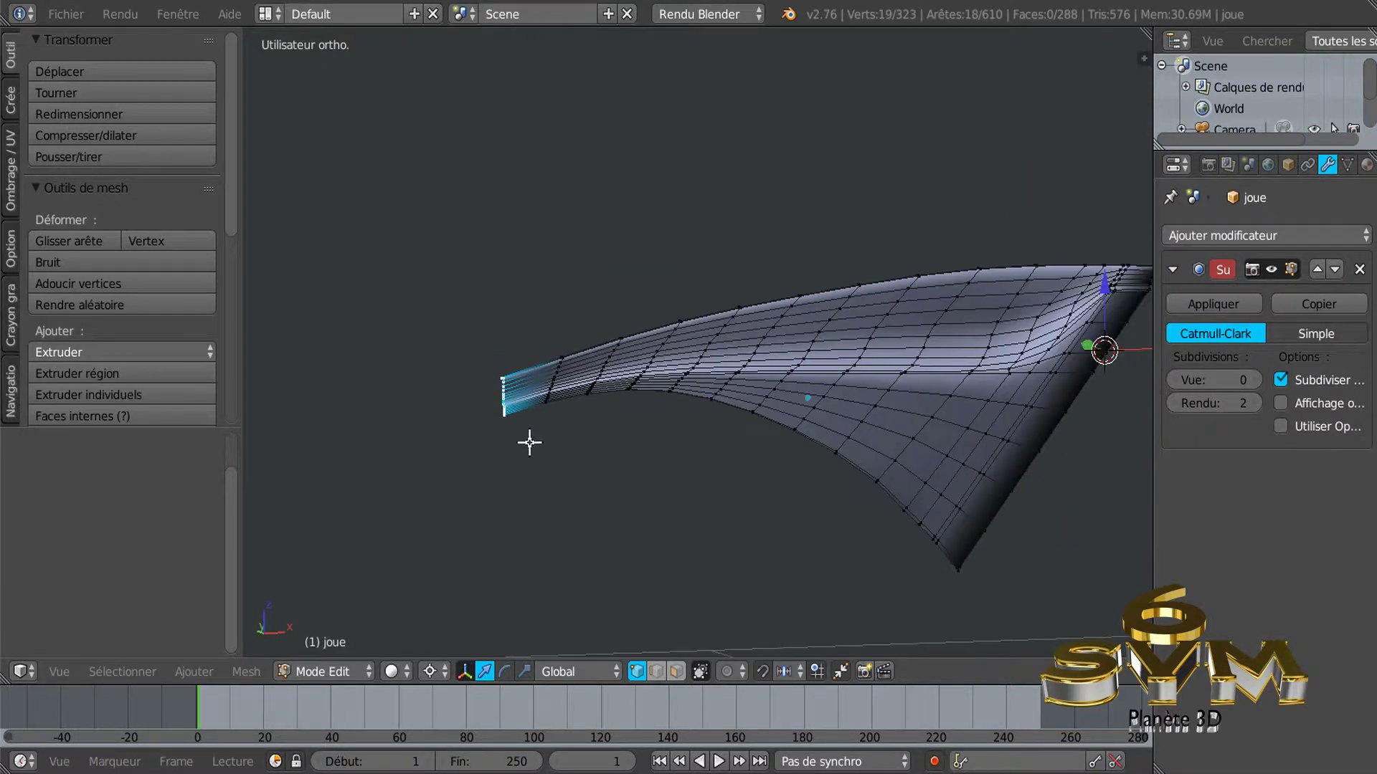
key("KP_1")
left_click(592, 464)
left_click_drag(654, 464, 600, 475)
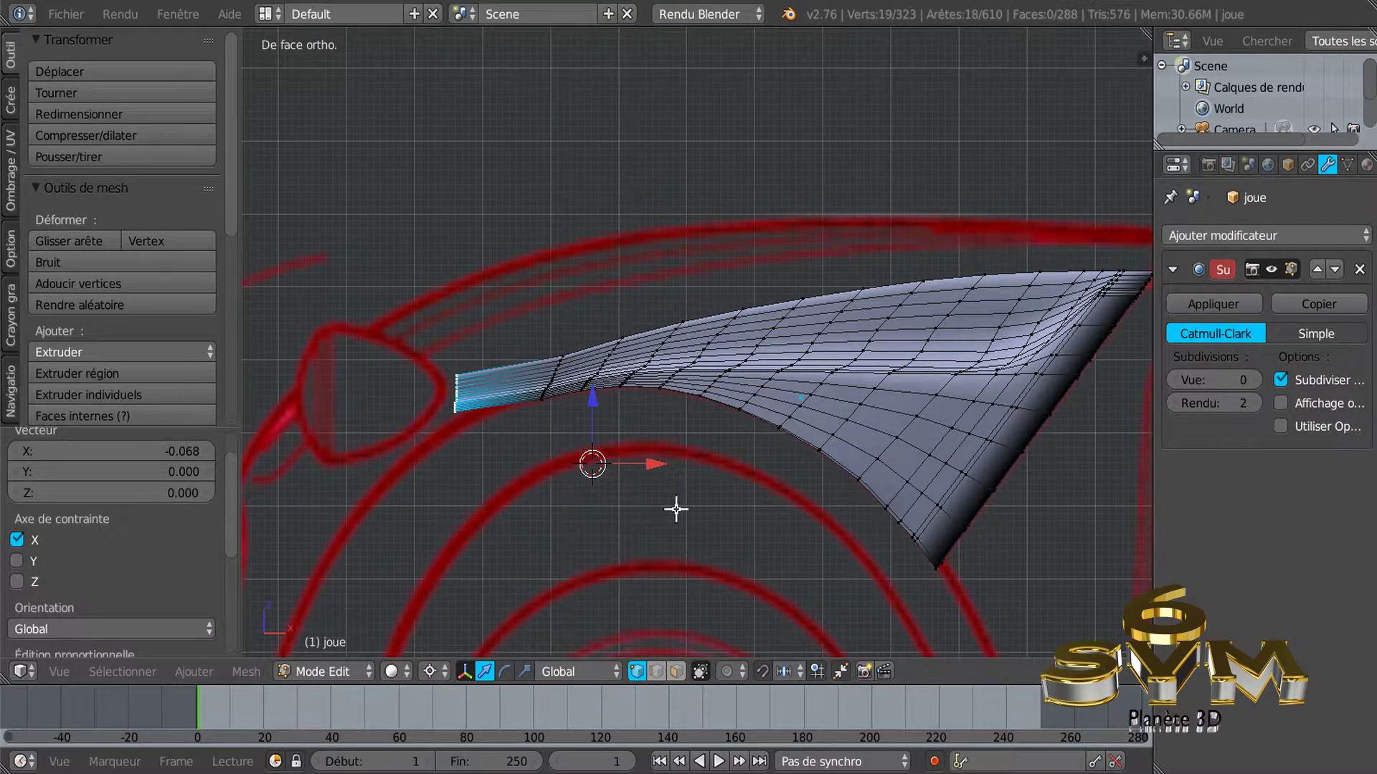
Set the transform pivot and scale the tip loop down to 0.754.
key("g")
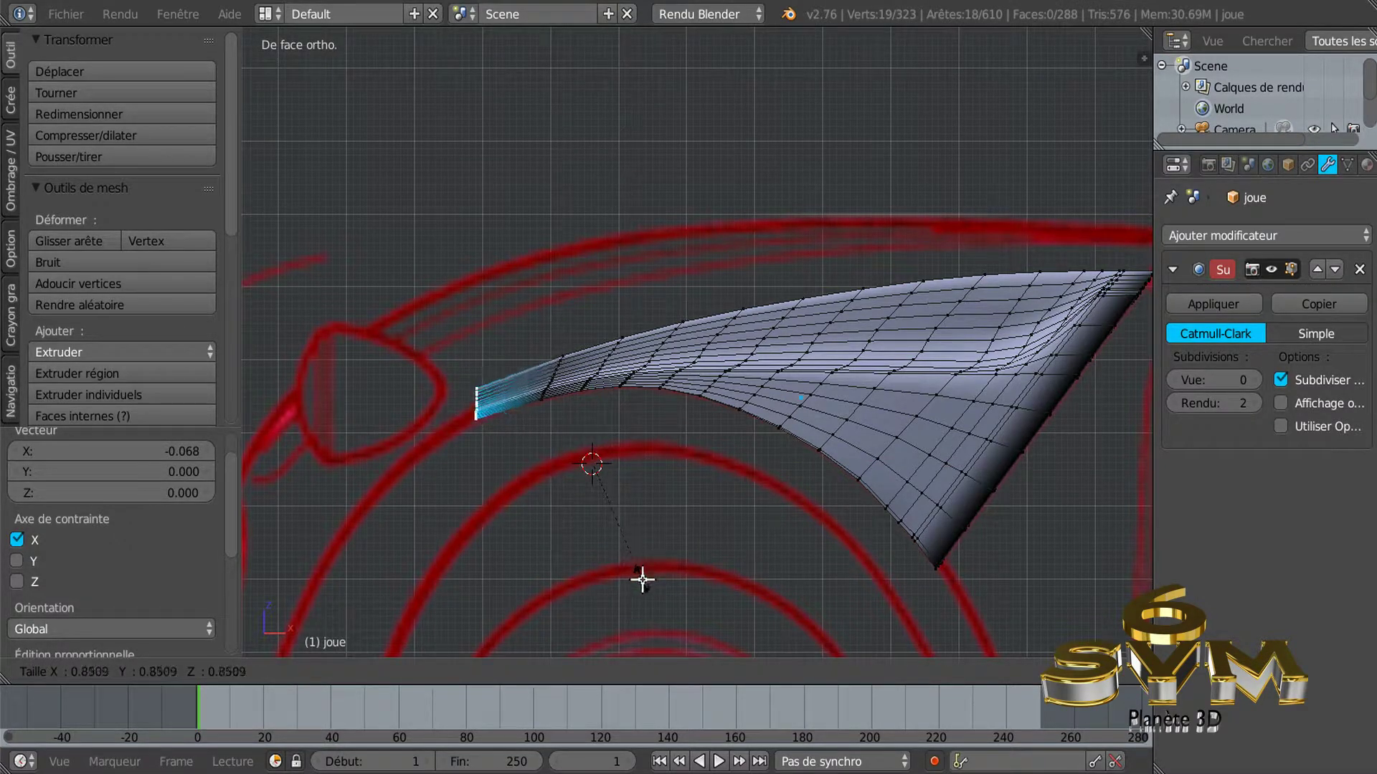
key("Escape")
left_click(393, 672)
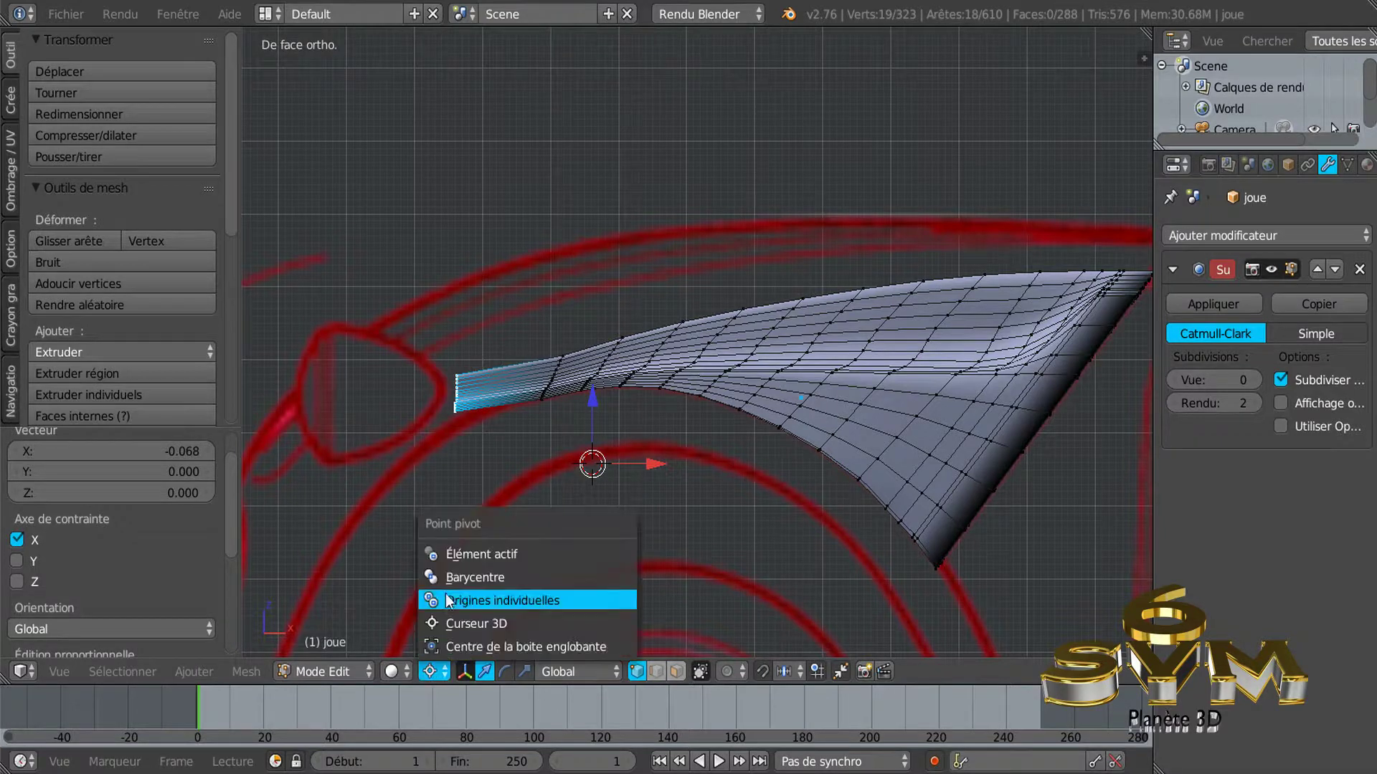
left_click(448, 576)
key("s")
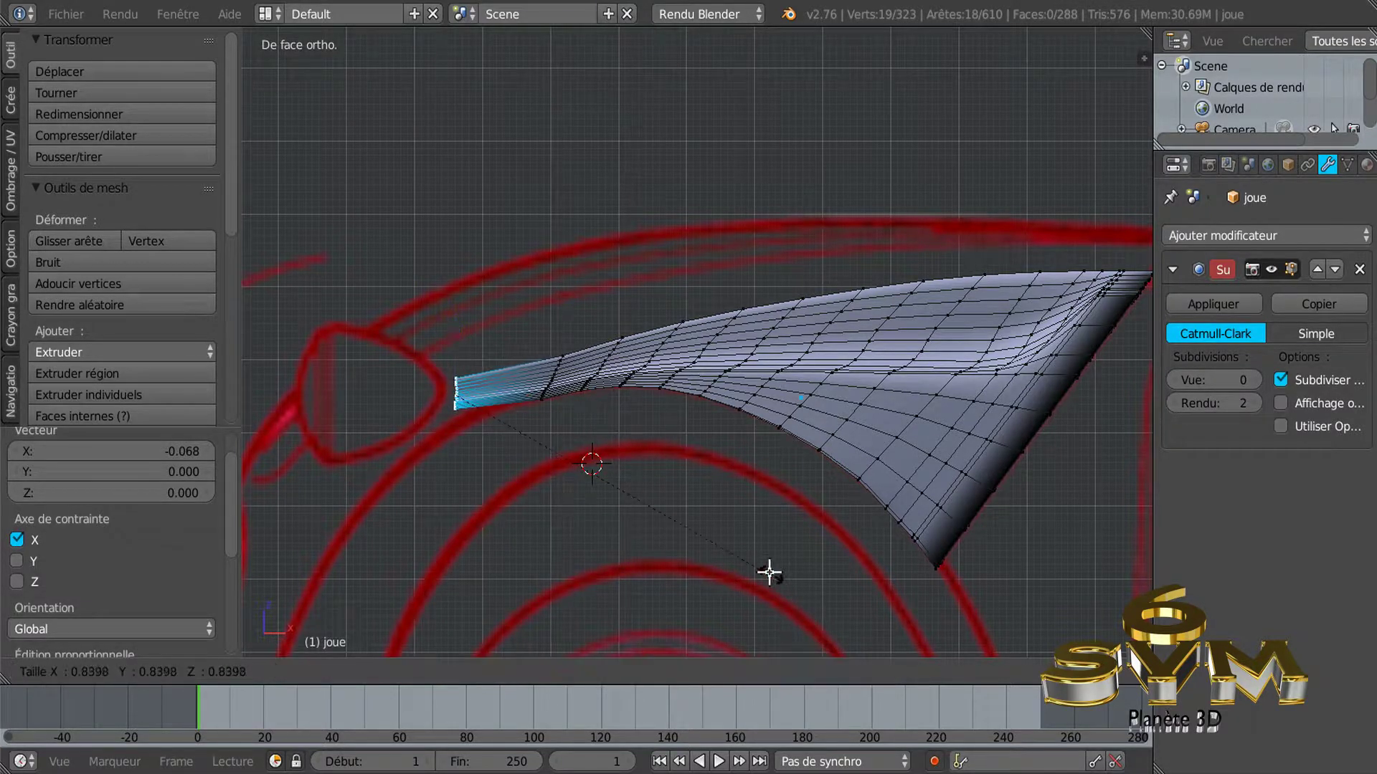
left_click(746, 546)
Lower the tip loop -0.028 on Z and shift it 0.016 on Y toward the outline.
key("g")
key("z")
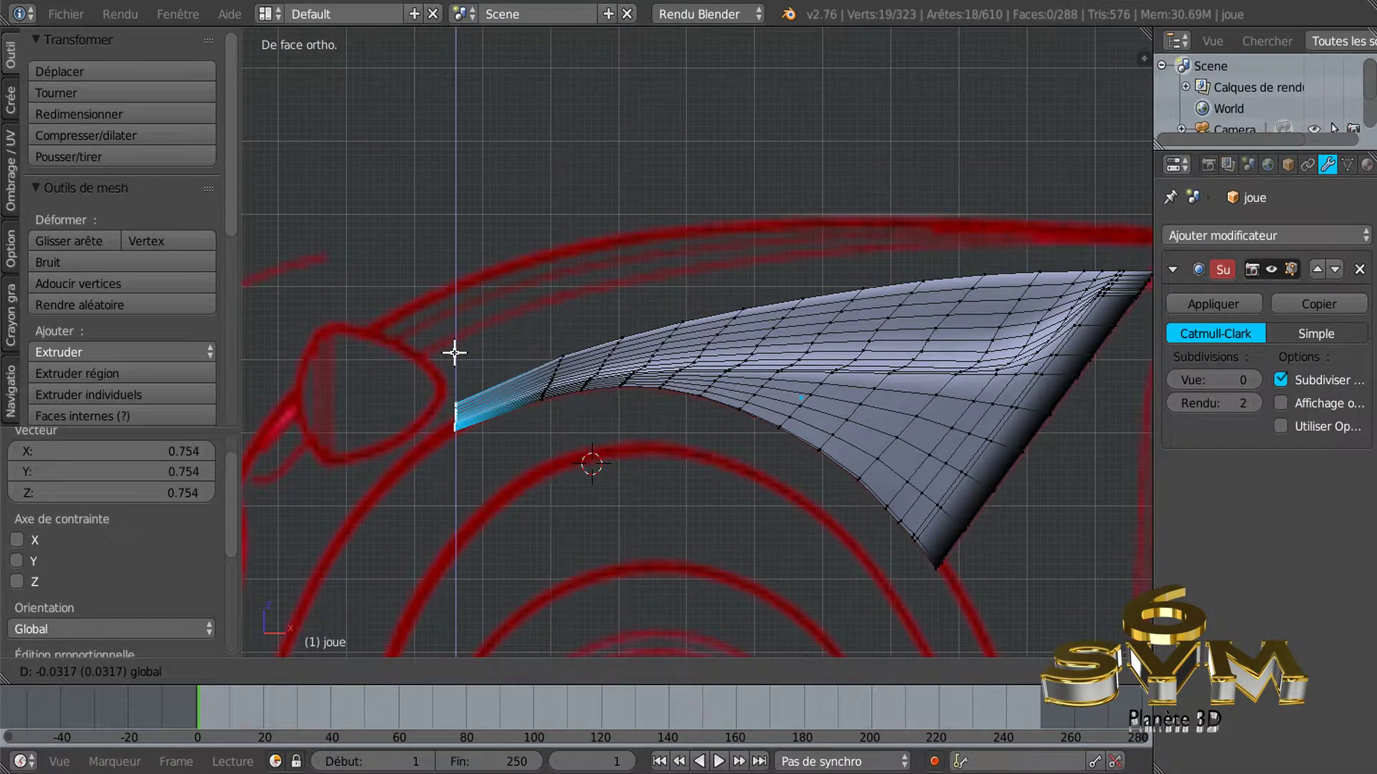
left_click(453, 351)
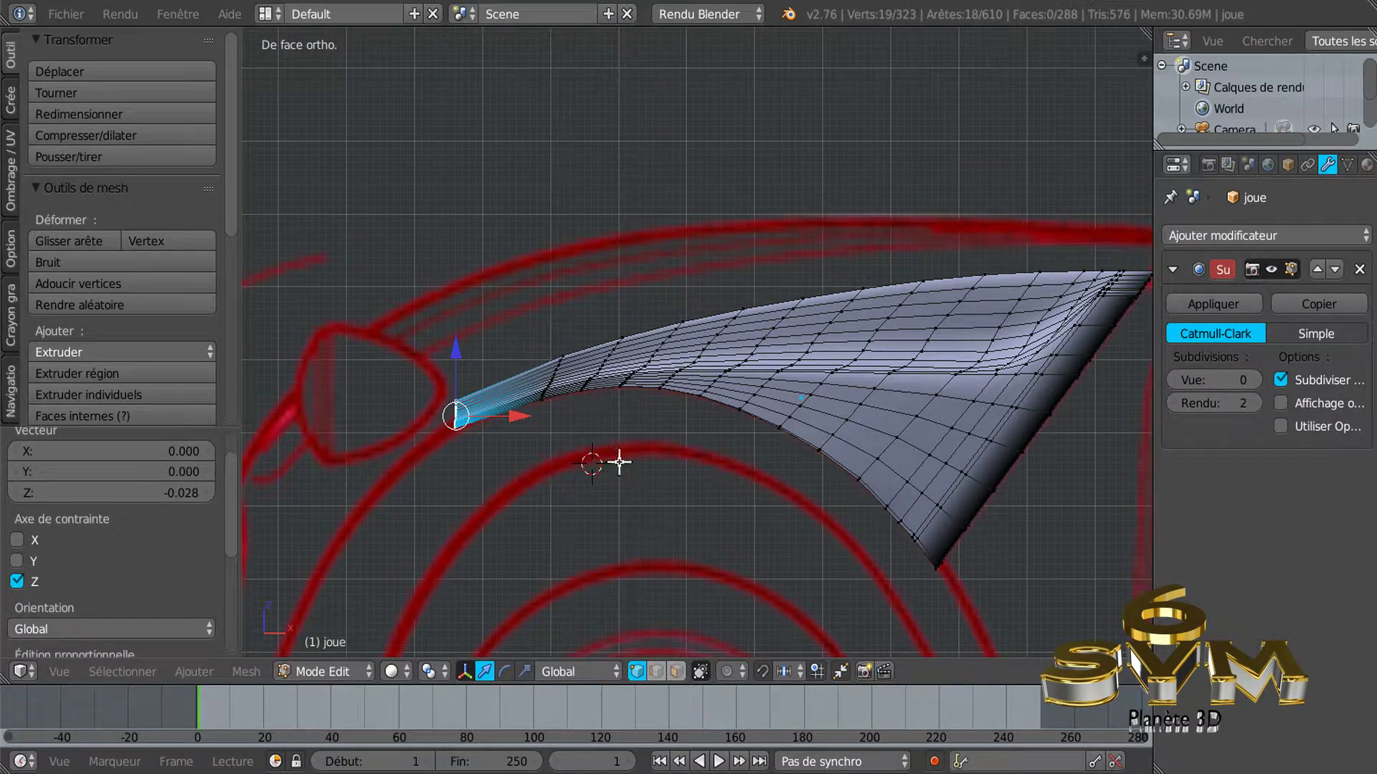
key("KP_7")
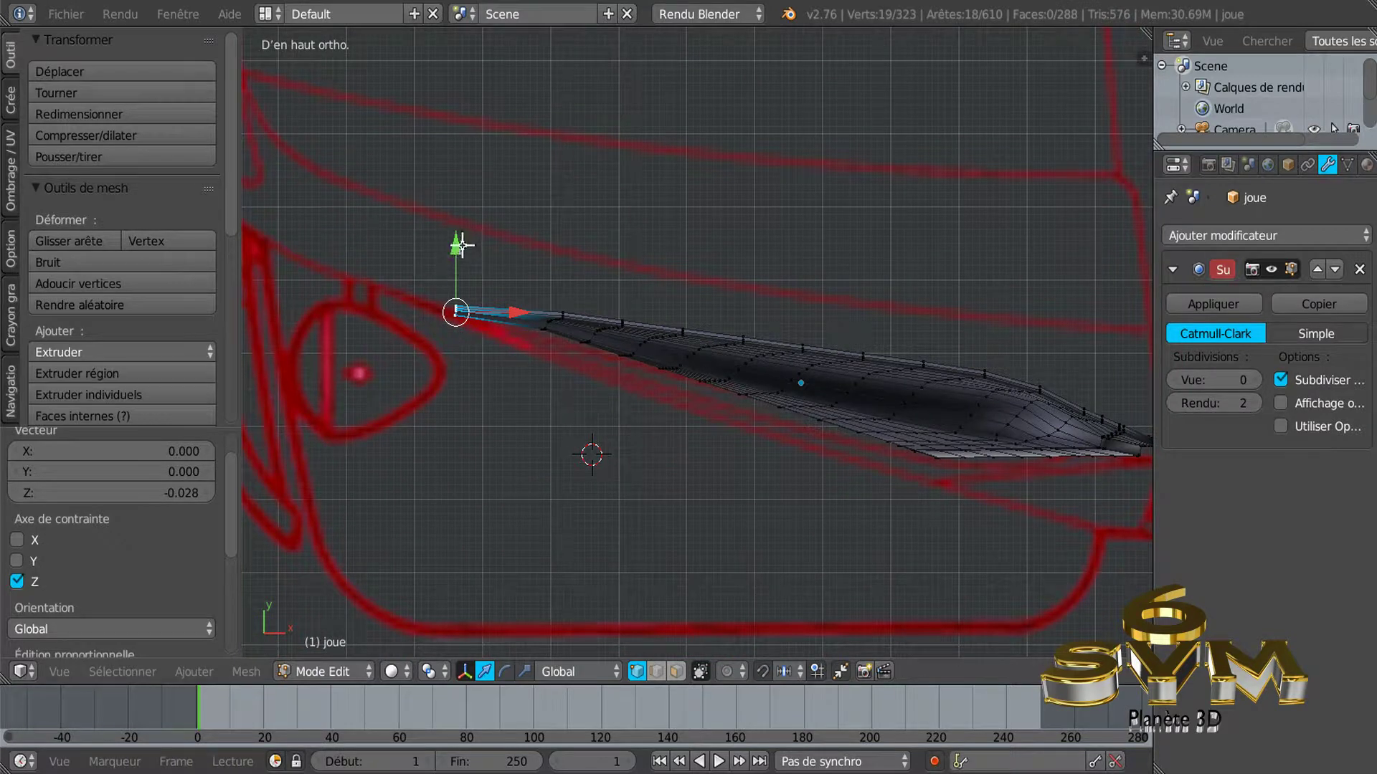
left_click_drag(461, 244, 458, 233)
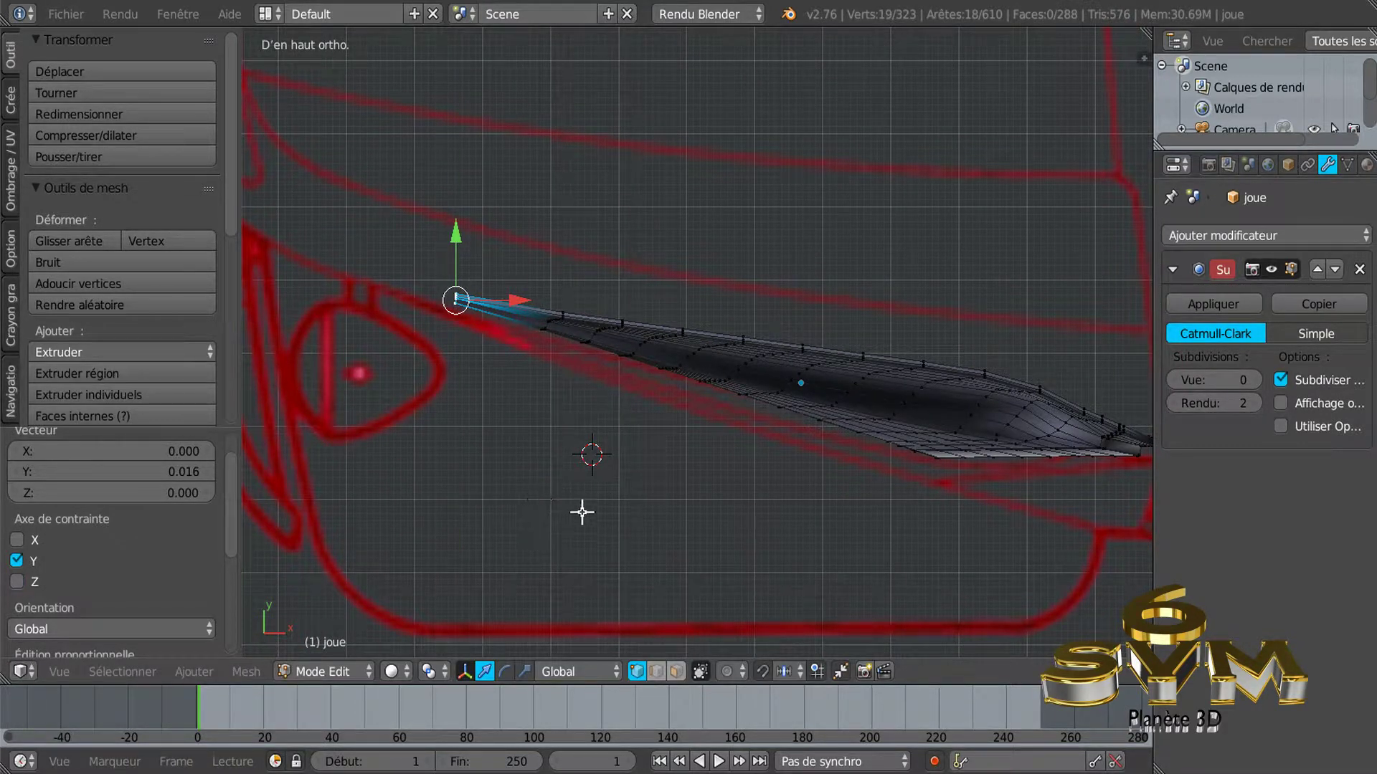
mouse_move(601, 511)
middle_mouse_down()
mouse_move(631, 332)
mouse_move(562, 339)
middle_mouse_up()
key("KP_1")
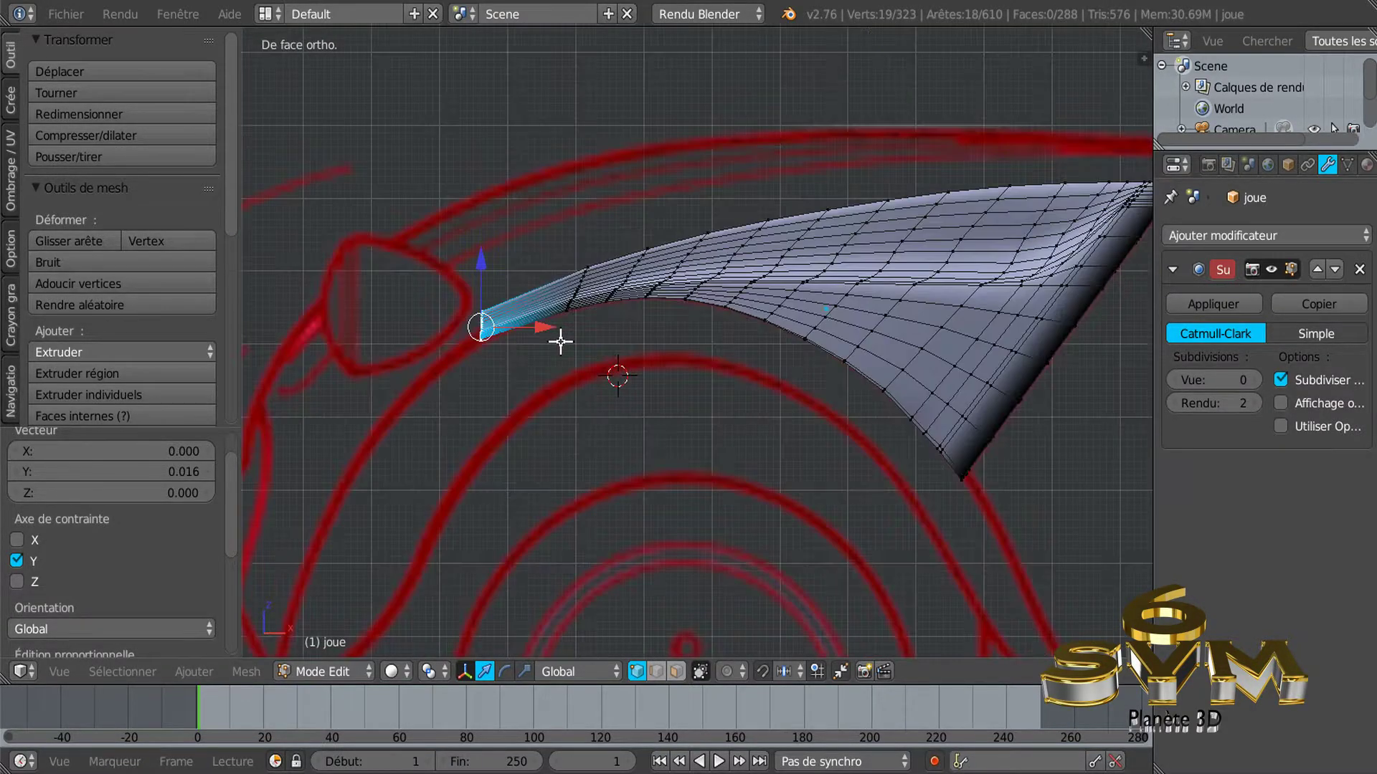
scroll(528, 332, "up", 1)
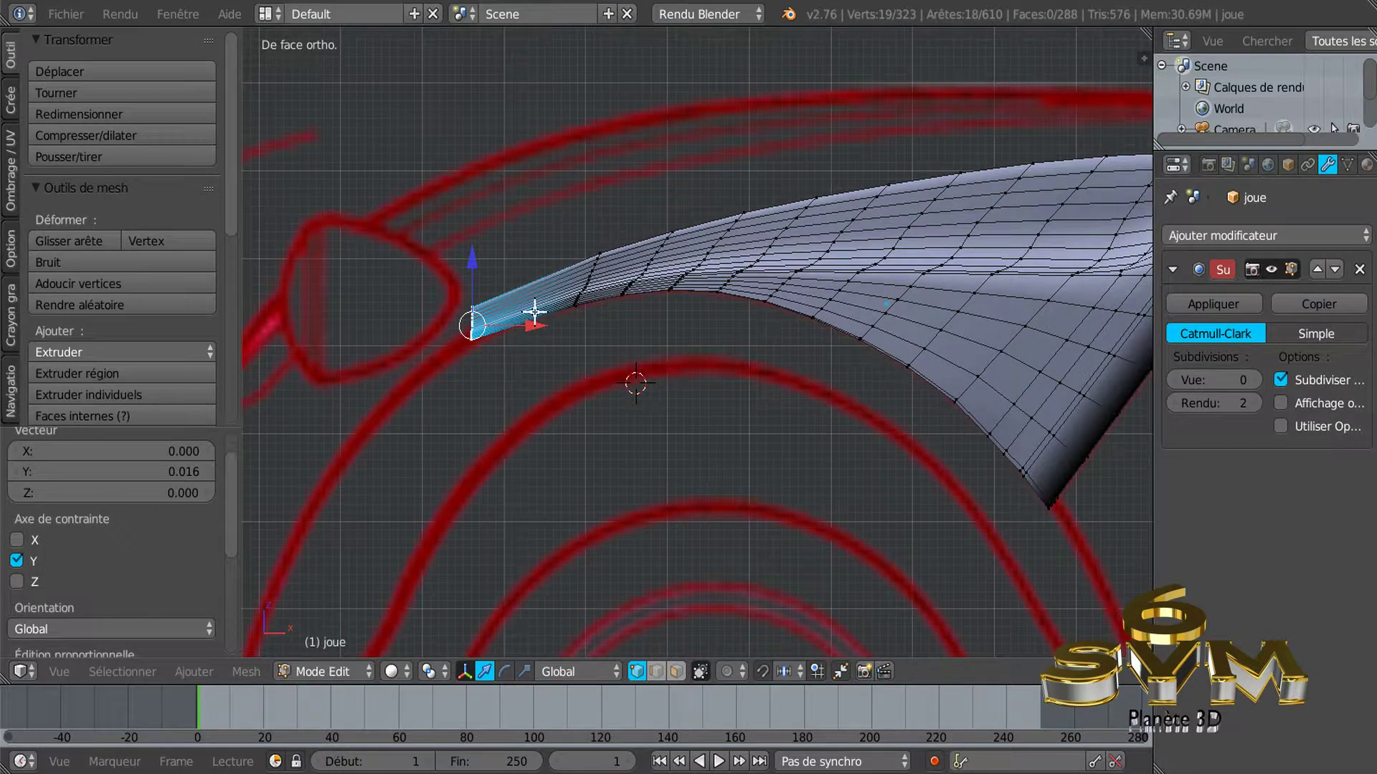
key("ctrl+r")
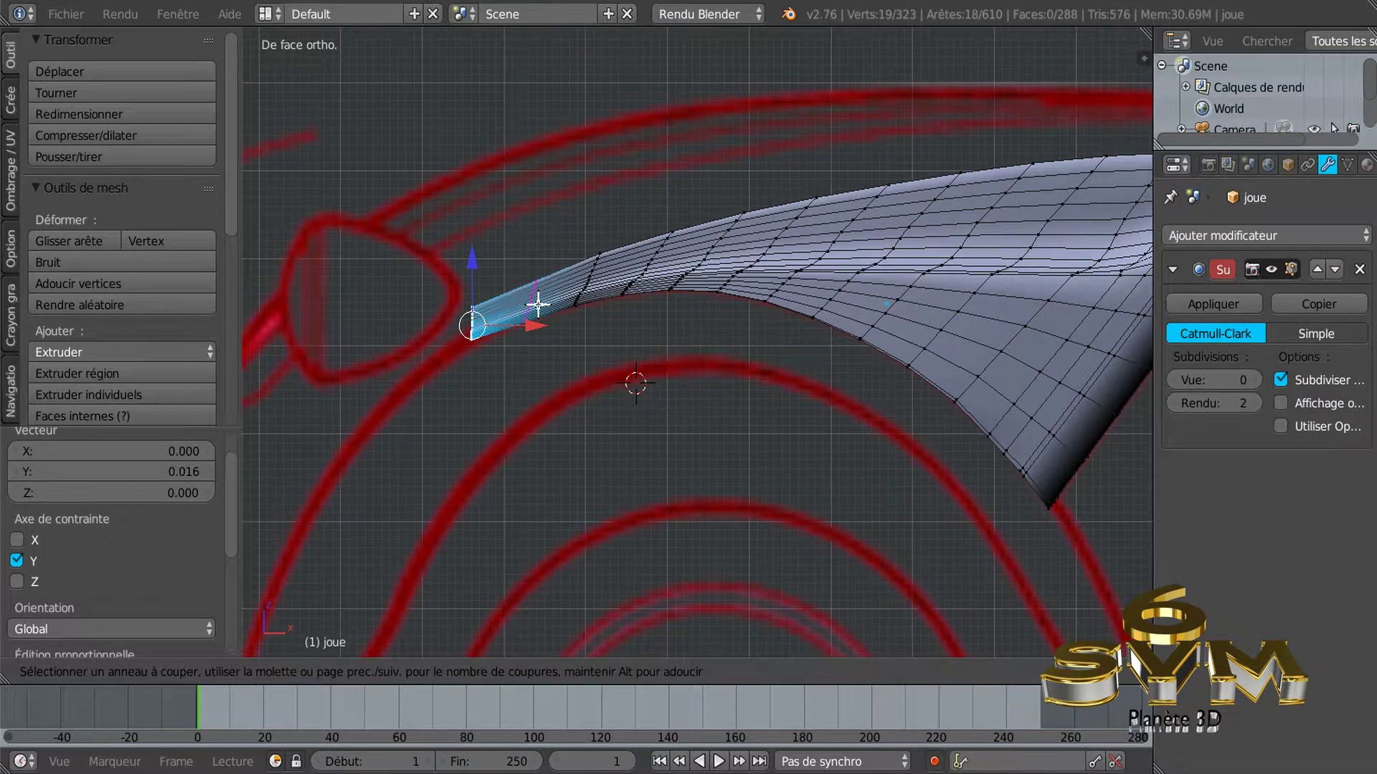
Add a centred loop cut near the tip and raise it slightly along Z.
left_click(538, 305)
right_click(537, 305)
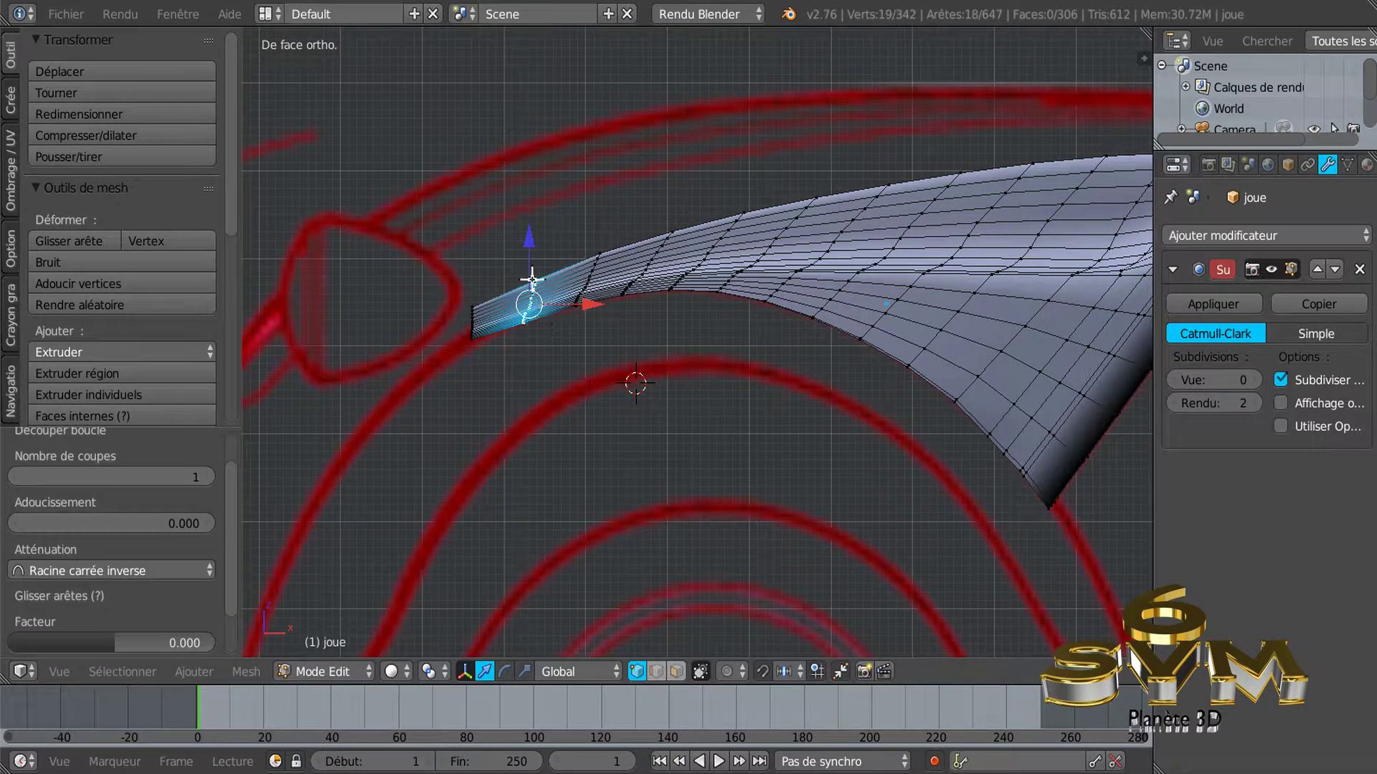
left_click_drag(529, 239, 529, 236)
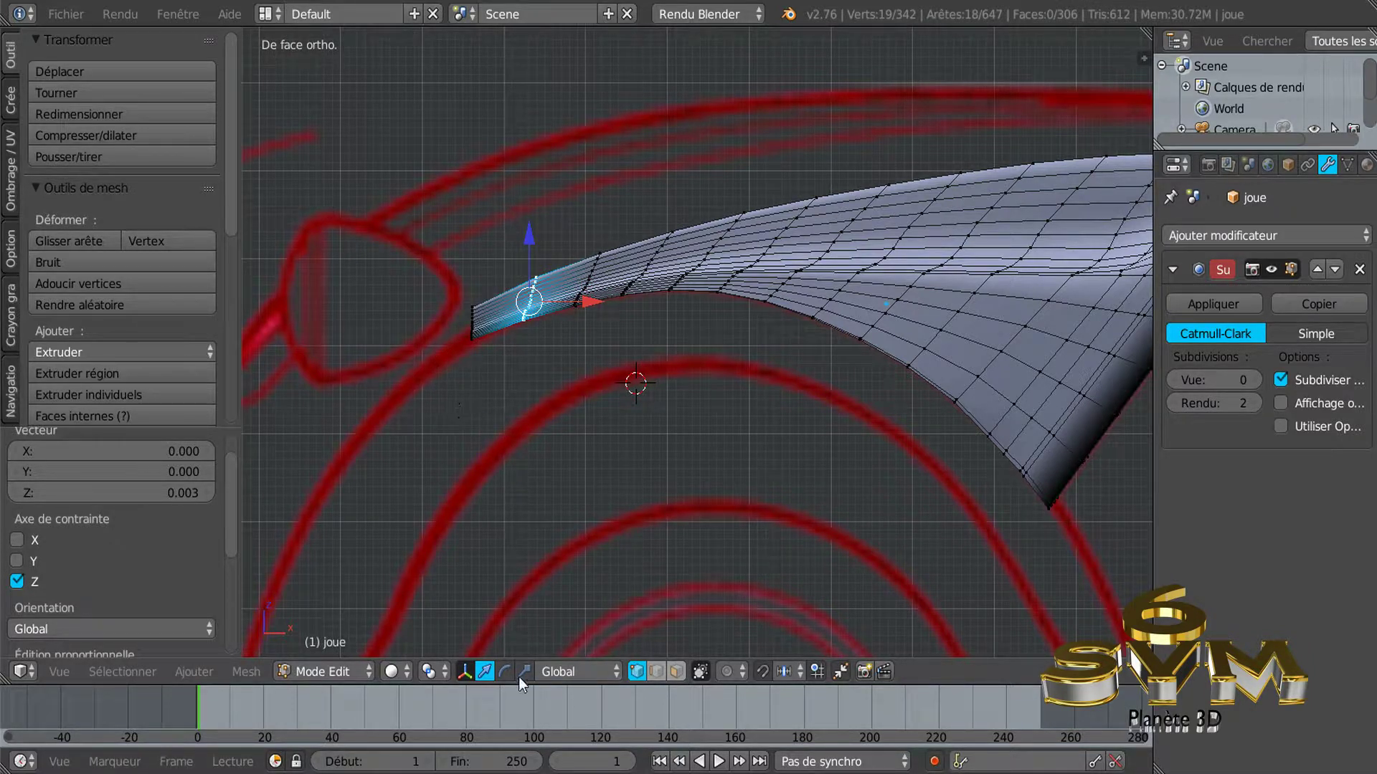
In wireframe, lower the tip edge loop a further 0.005 on Z.
key("z")
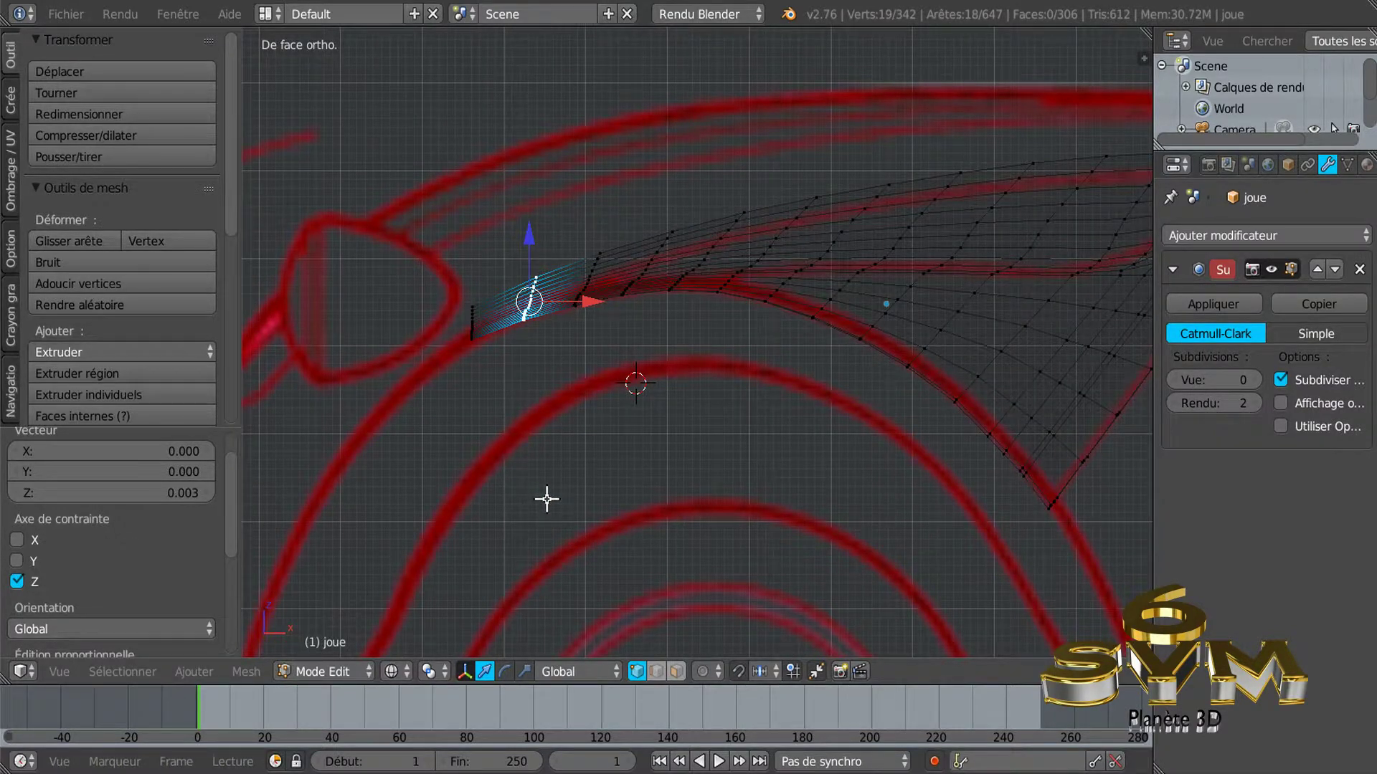
key("a")
right_click(471, 321, "alt")
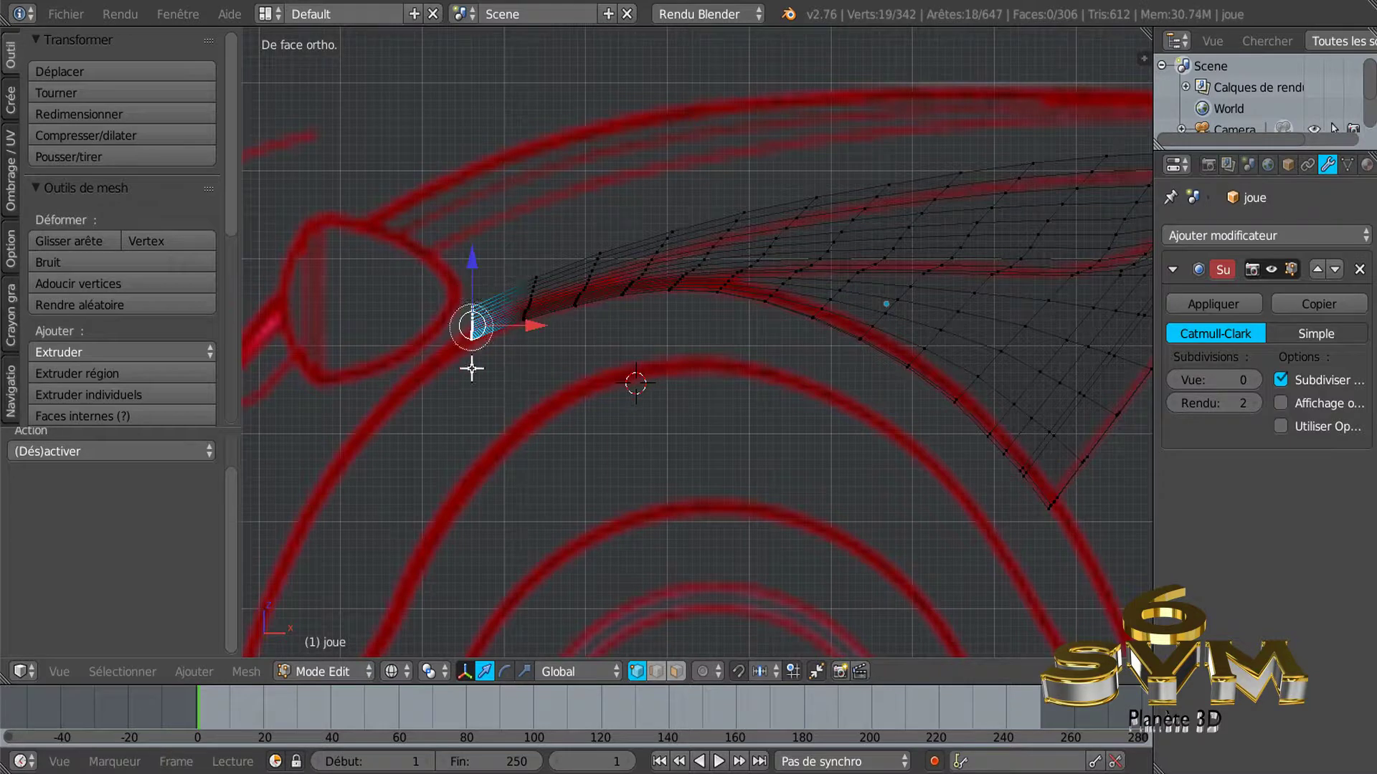
key("g")
key("z")
left_click(474, 264)
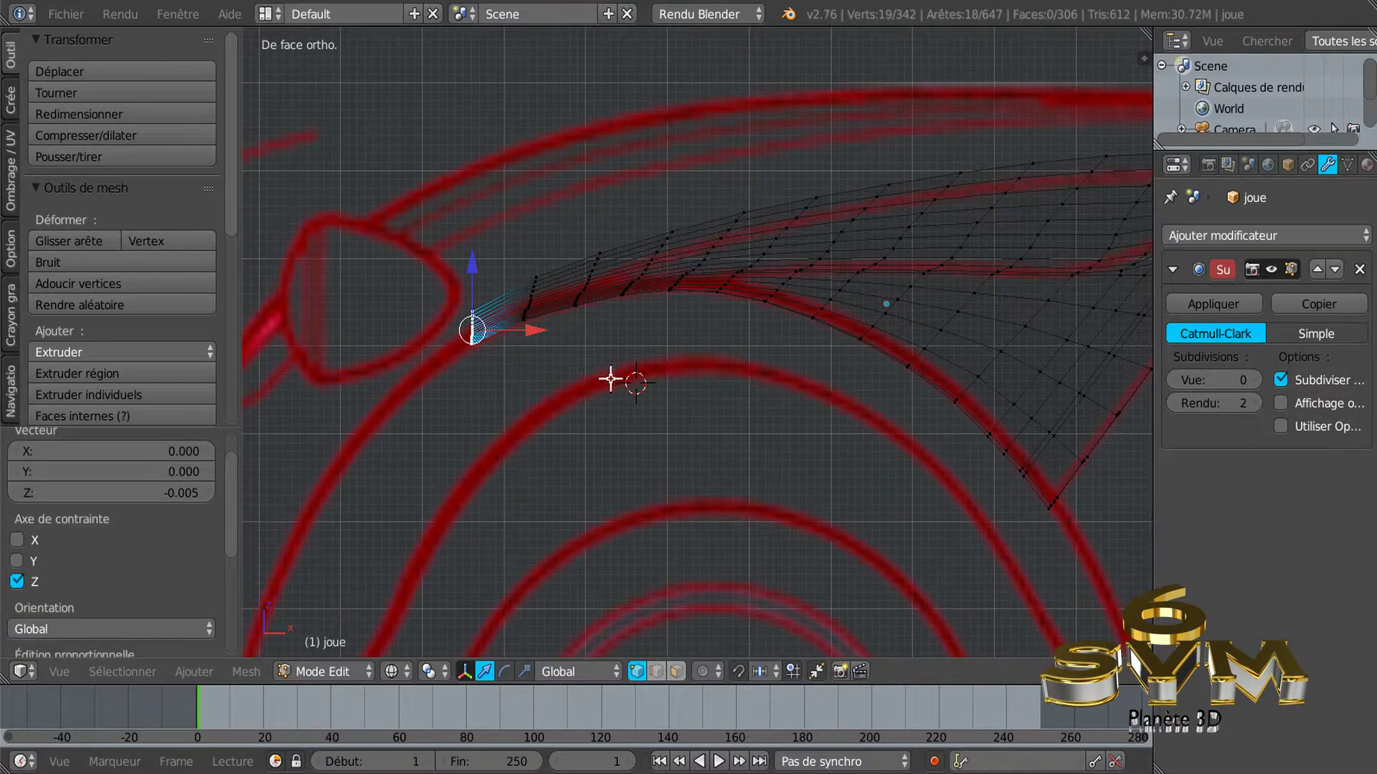
Slightly shift a column of tip vertices, then check the fender in Object Mode and return to Edit Mode.
key("a")
key("c")
right_click(528, 284, "alt")
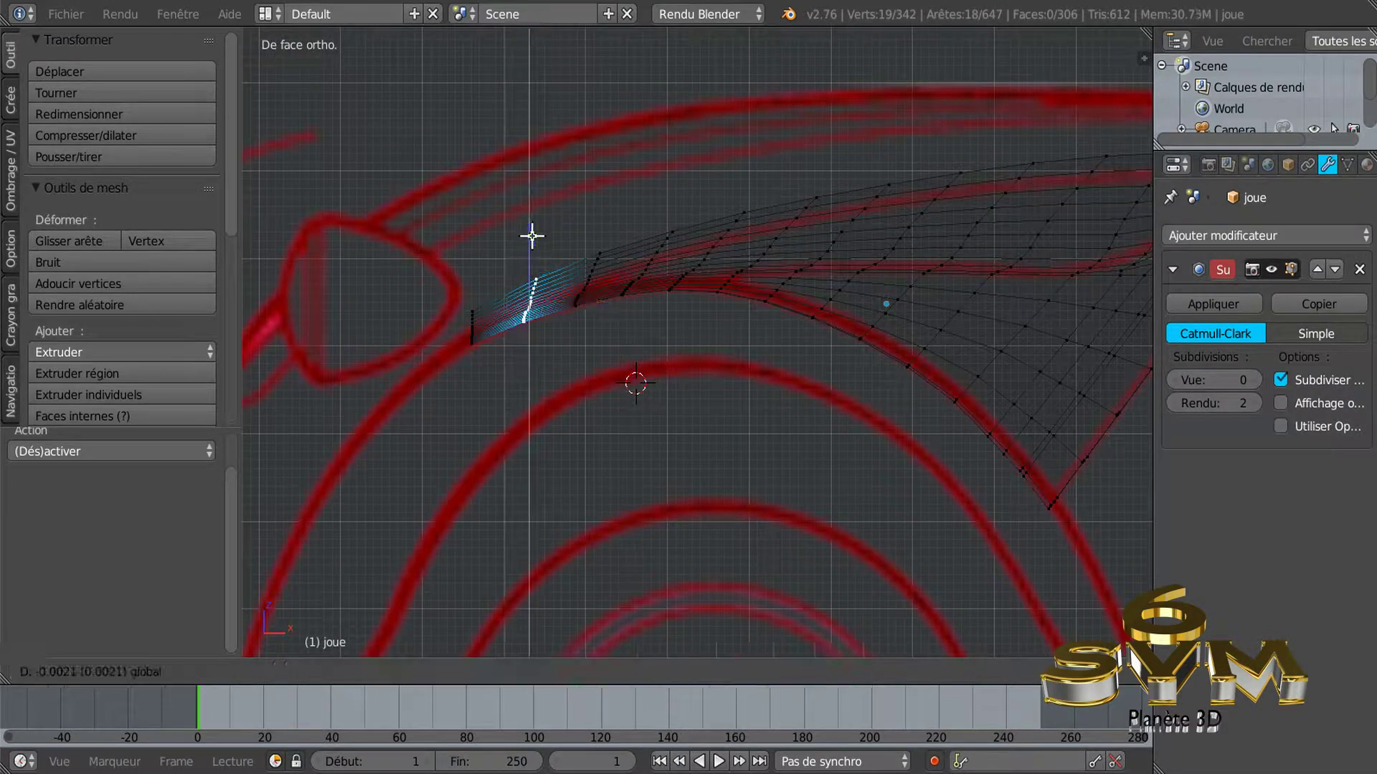
left_click(531, 234)
key("Tab")
scroll(644, 444, "down", 3)
mouse_move(644, 444)
middle_mouse_down()
mouse_move(802, 509)
mouse_move(790, 467)
middle_mouse_up()
key("Tab")
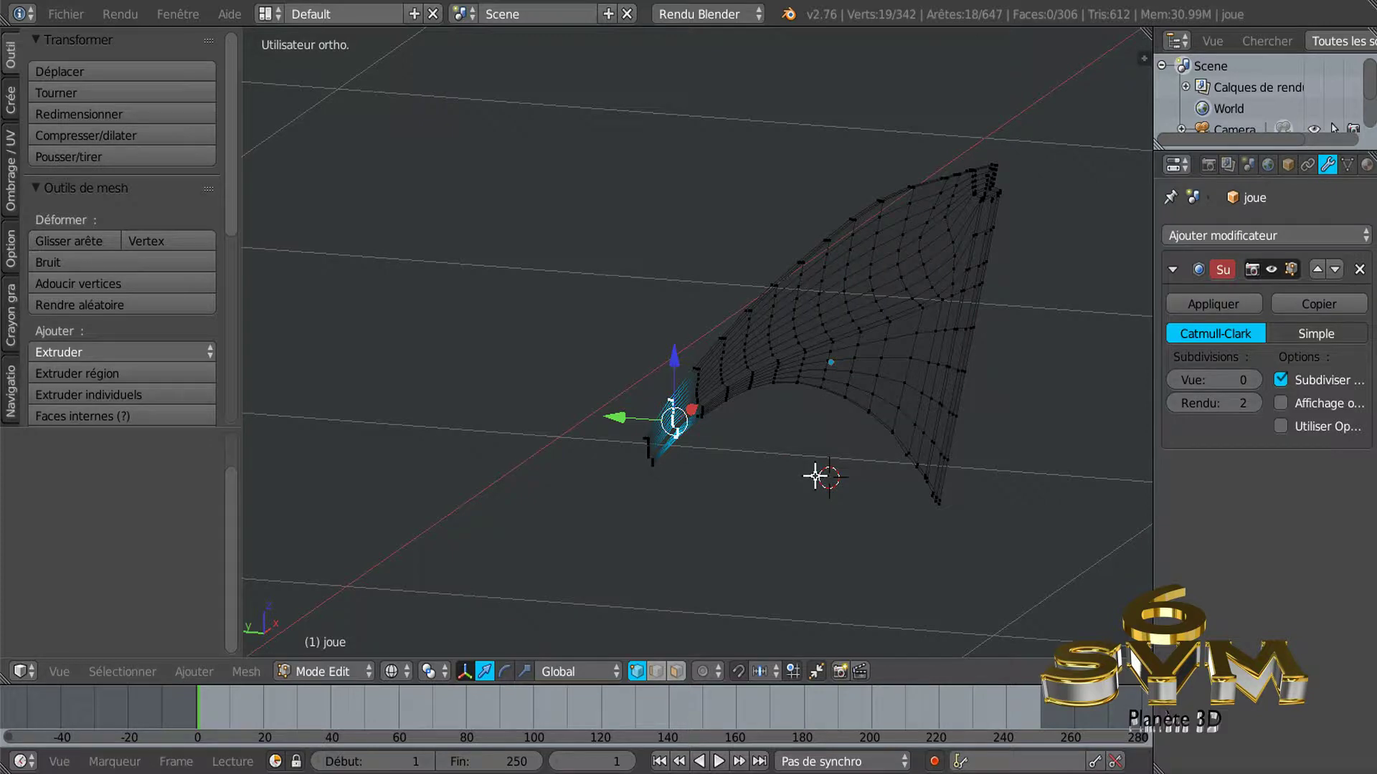
Switch the fender to solid shading and set its Subdivision Surface viewport level to 3.
key("z")
mouse_move(815, 476)
middle_mouse_down()
mouse_move(765, 494)
mouse_move(699, 570)
mouse_move(702, 542)
mouse_move(657, 458)
mouse_move(613, 476)
middle_mouse_up()
key("Tab")
key("Tab")
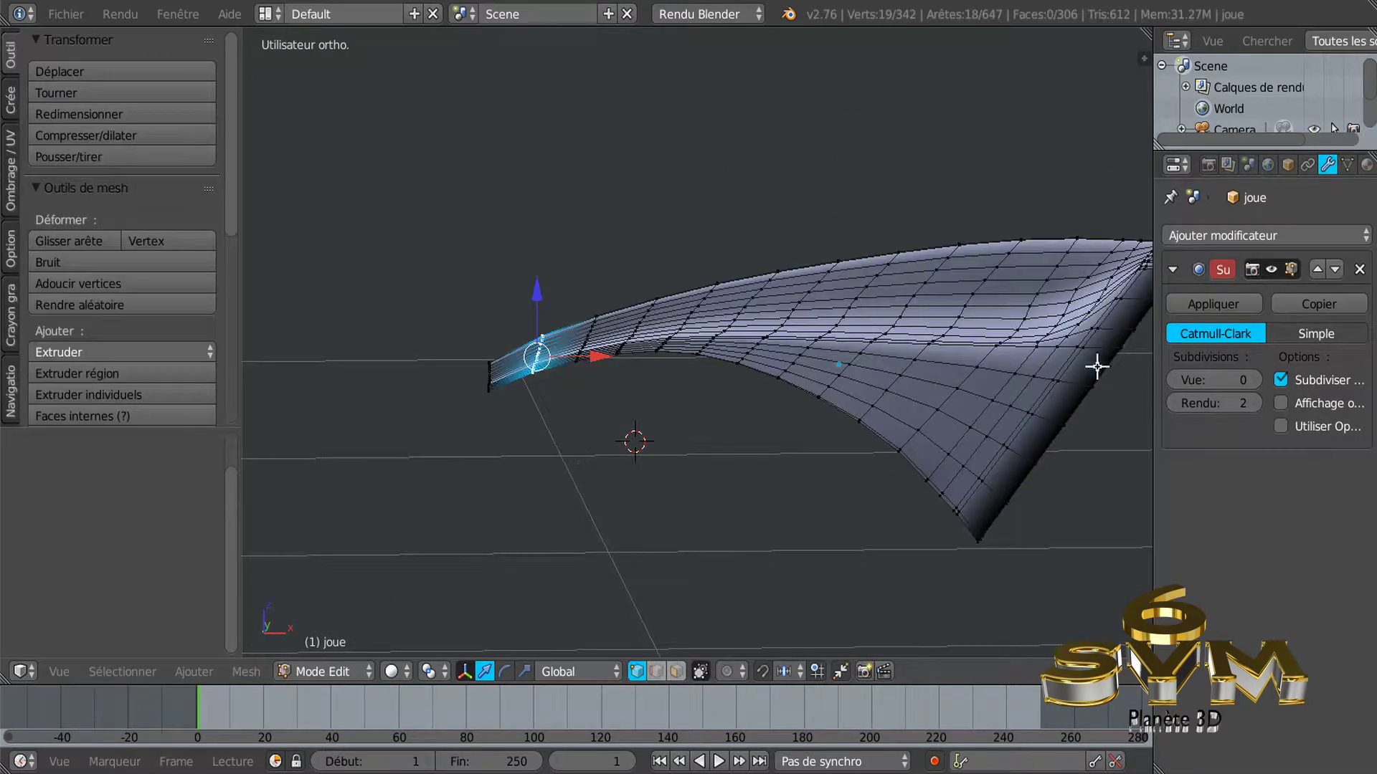
left_click(1255, 380)
key("Tab")
mouse_move(753, 465)
middle_mouse_down()
mouse_move(599, 447)
mouse_move(596, 495)
mouse_move(590, 364)
mouse_move(543, 340)
mouse_move(509, 350)
mouse_move(495, 428)
mouse_move(553, 410)
mouse_move(584, 360)
mouse_move(686, 369)
mouse_move(696, 354)
mouse_move(655, 475)
mouse_move(647, 435)
middle_mouse_up()
scroll(648, 486, "up", 2)
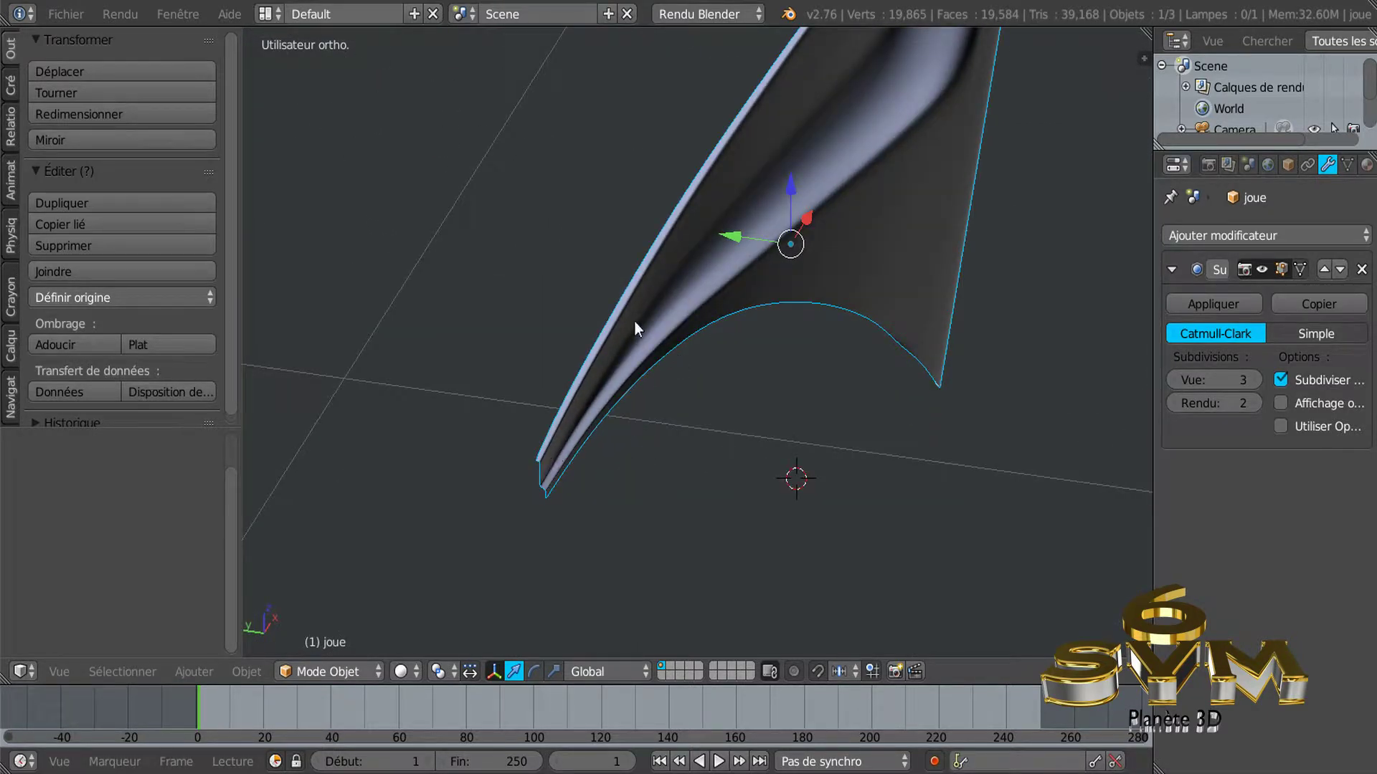
mouse_move(782, 396)
middle_mouse_down()
mouse_move(694, 516)
mouse_move(563, 433)
mouse_move(806, 433)
mouse_move(843, 392)
middle_mouse_up()
key("Tab")
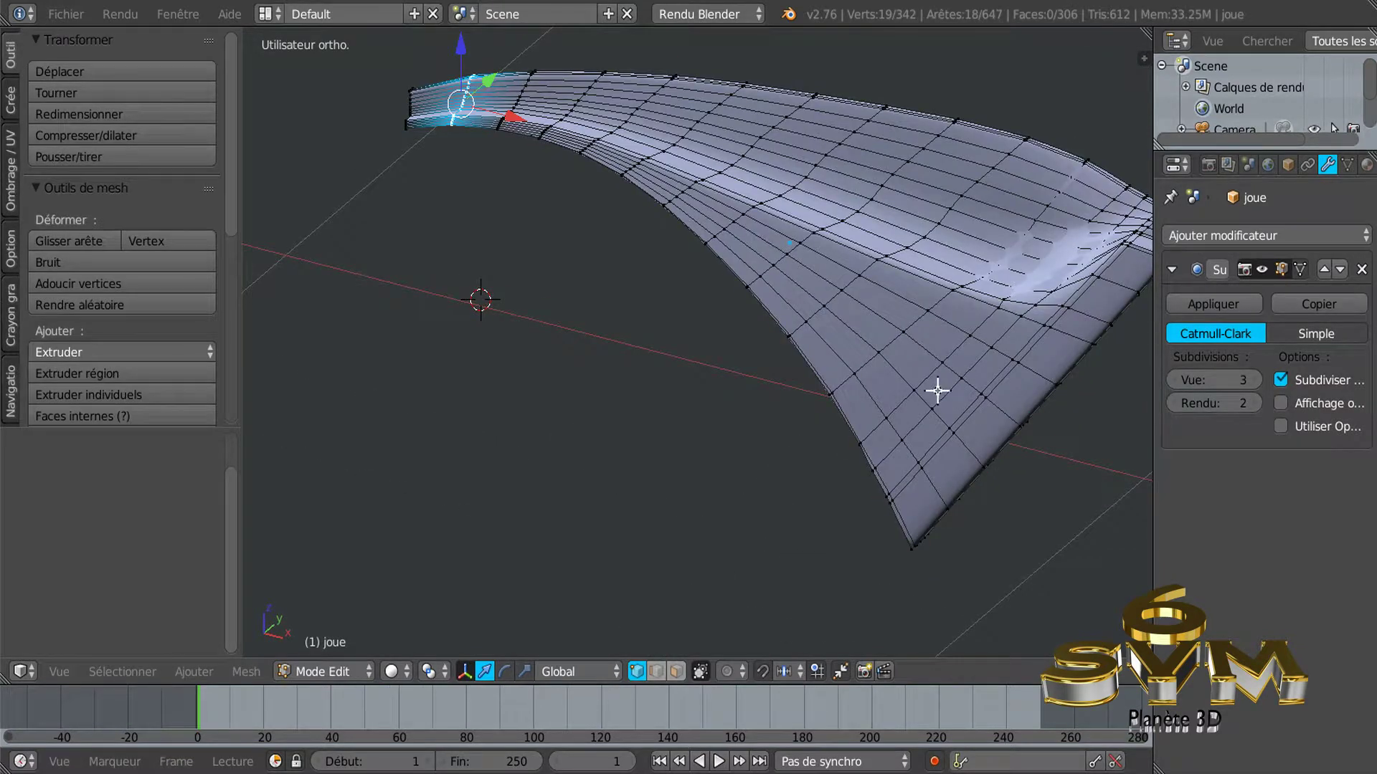
mouse_move(949, 384)
middle_mouse_down()
mouse_move(759, 466)
mouse_move(863, 436)
middle_mouse_up()
Zoom in front view on the fender's lower edge over the red wheel-arch outline.
middle_click_drag(826, 363, 811, 439, "shift")
scroll(809, 439, "up", 1)
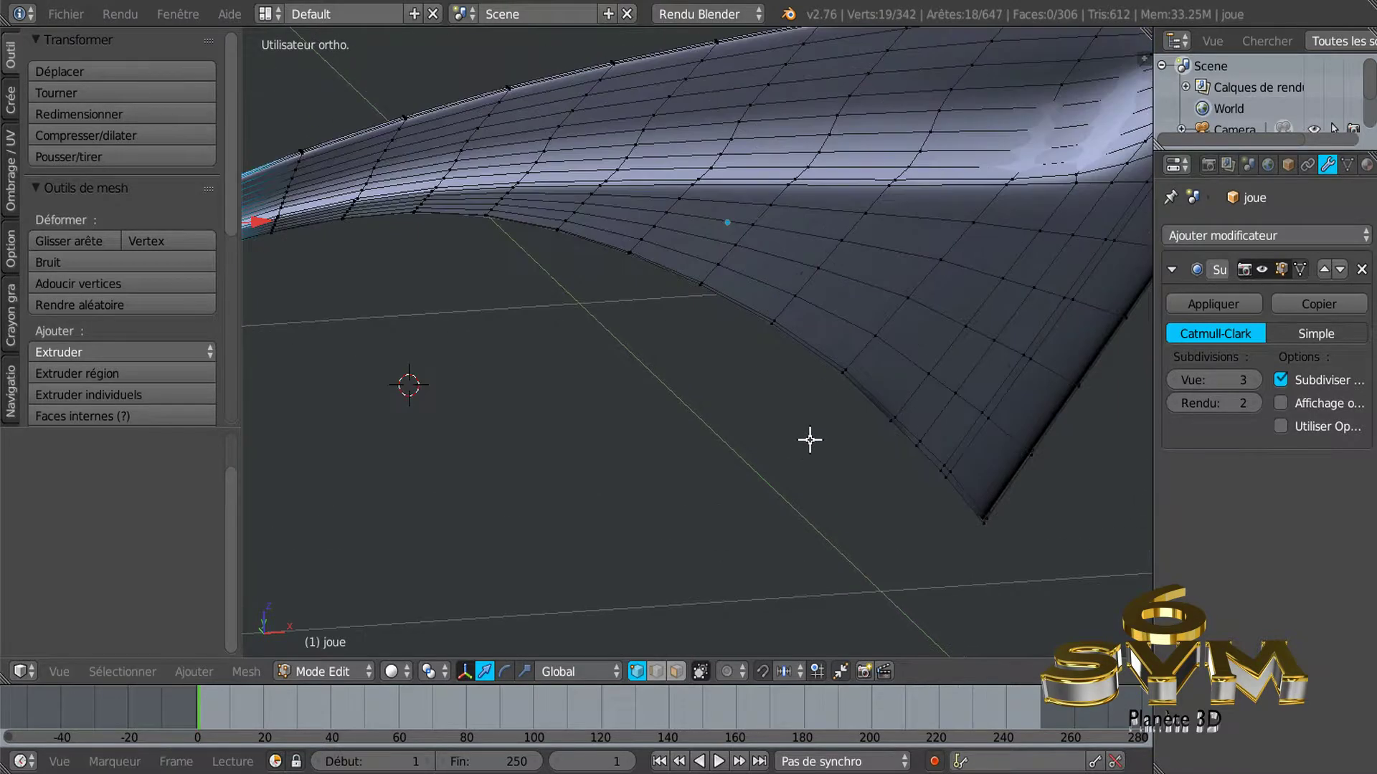
key("KP_7")
scroll(809, 440, "up", 3, "shift")
scroll(809, 441, "up", 3, "shift")
key("KP_1")
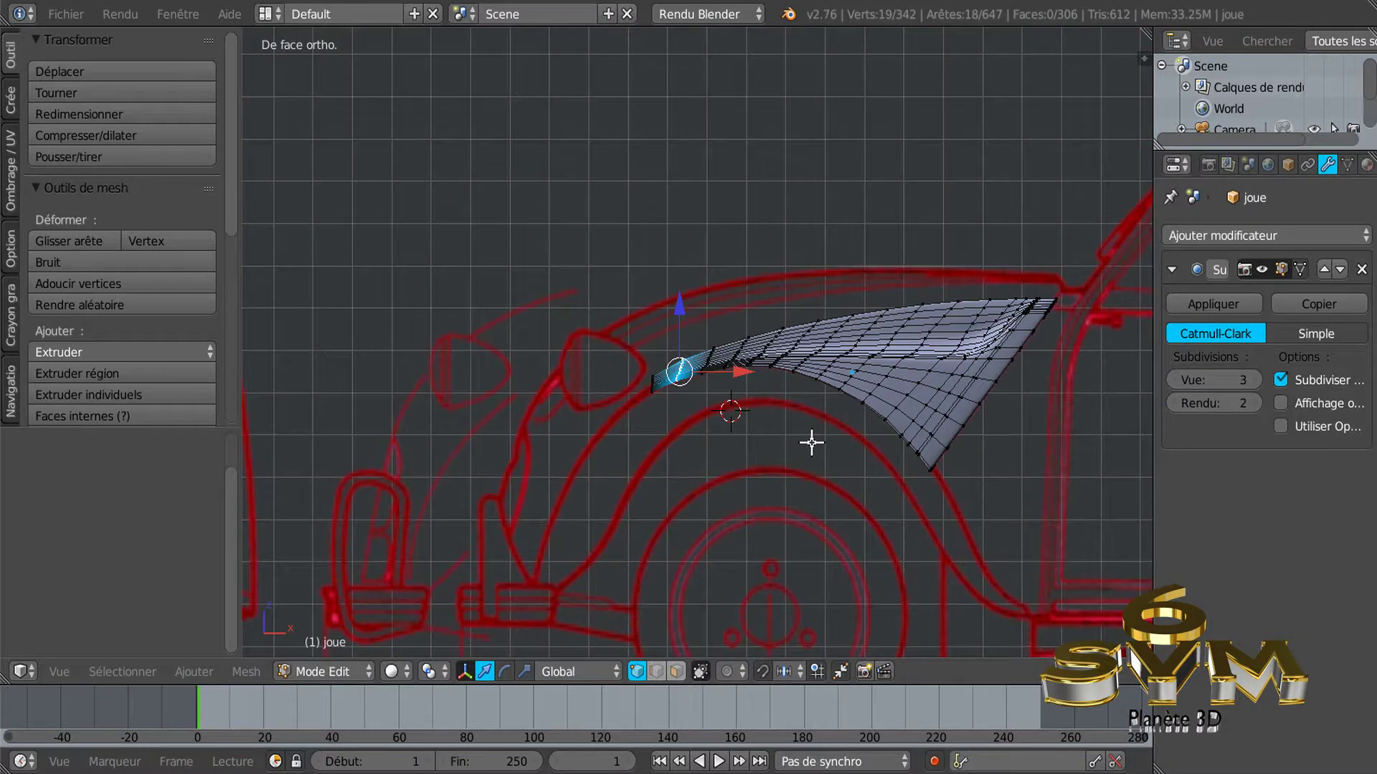
scroll(844, 471, "up", 2)
scroll(844, 470, "up", 1)
scroll(864, 440, "up", 2)
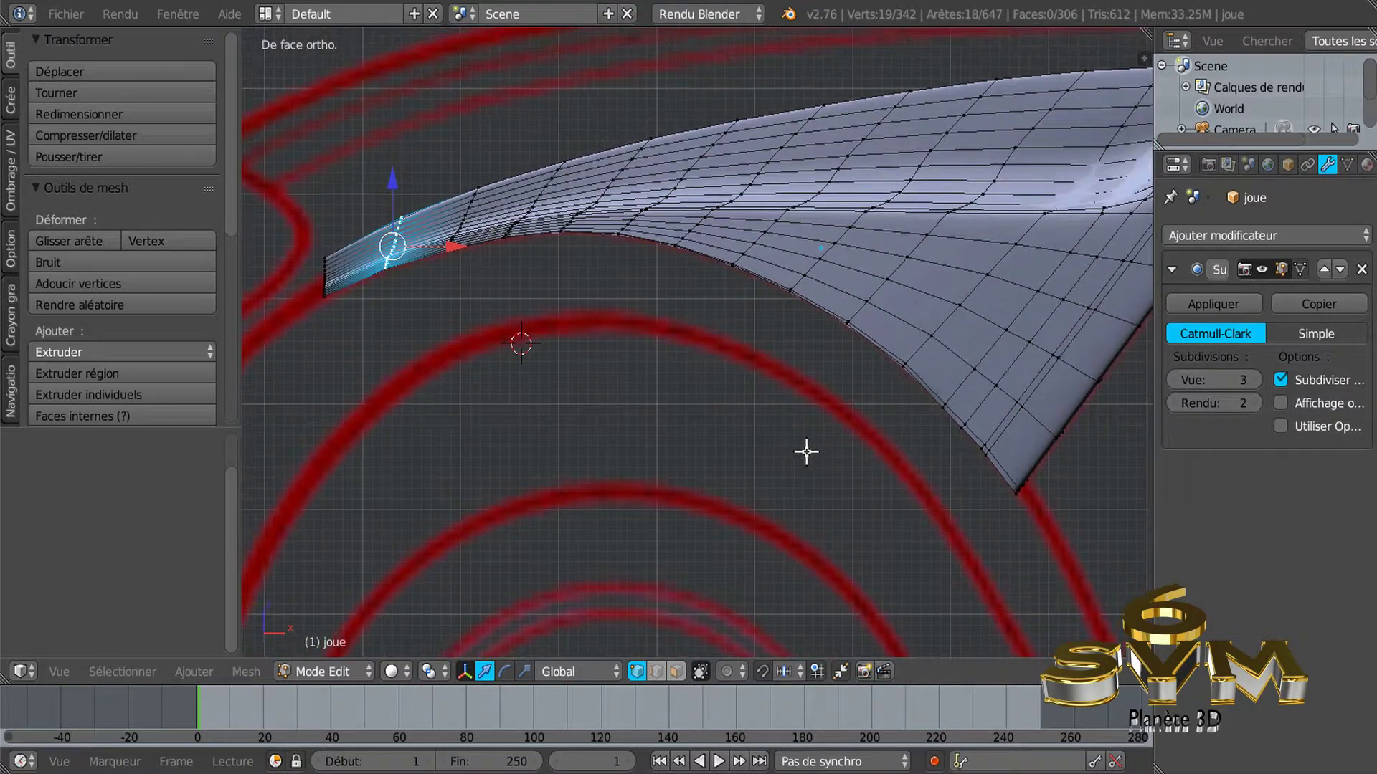
scroll(859, 346, "up", 1)
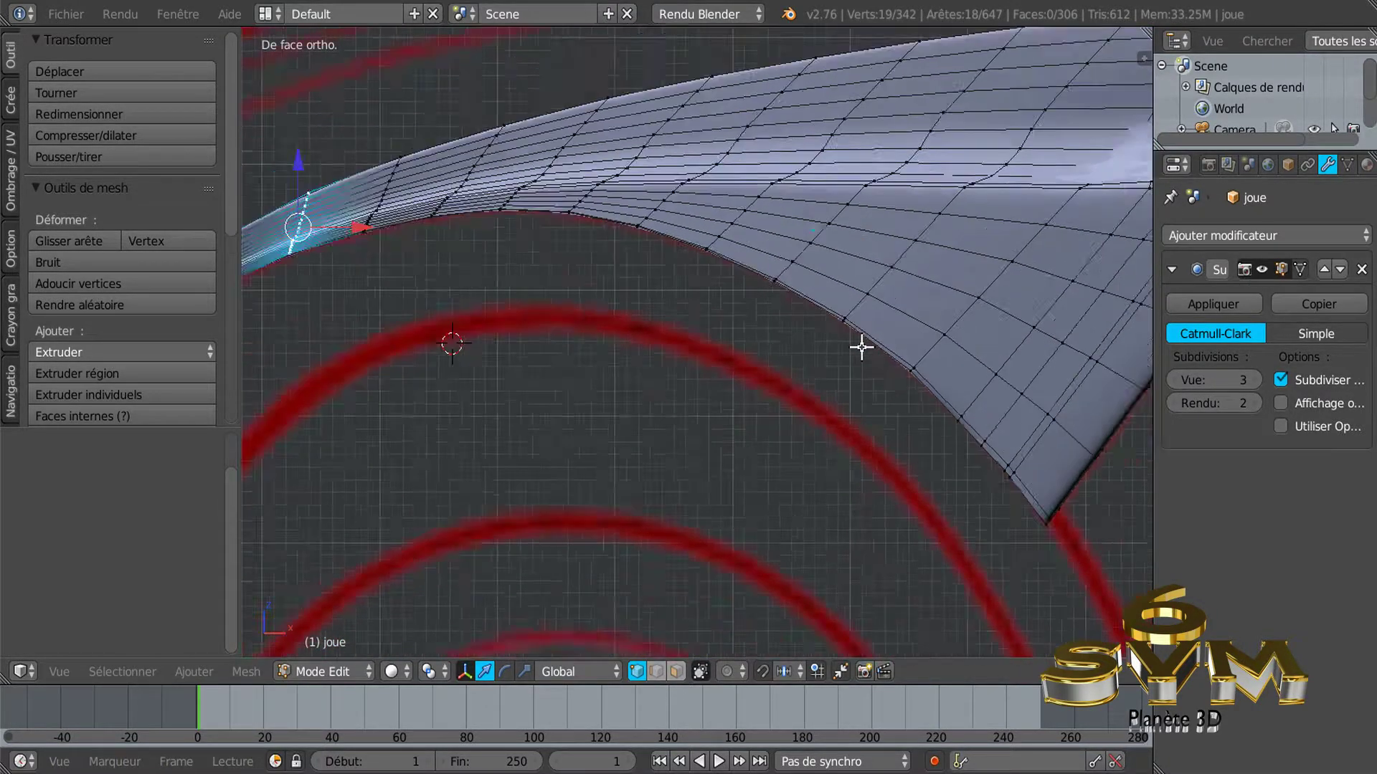
scroll(860, 347, "up", 1)
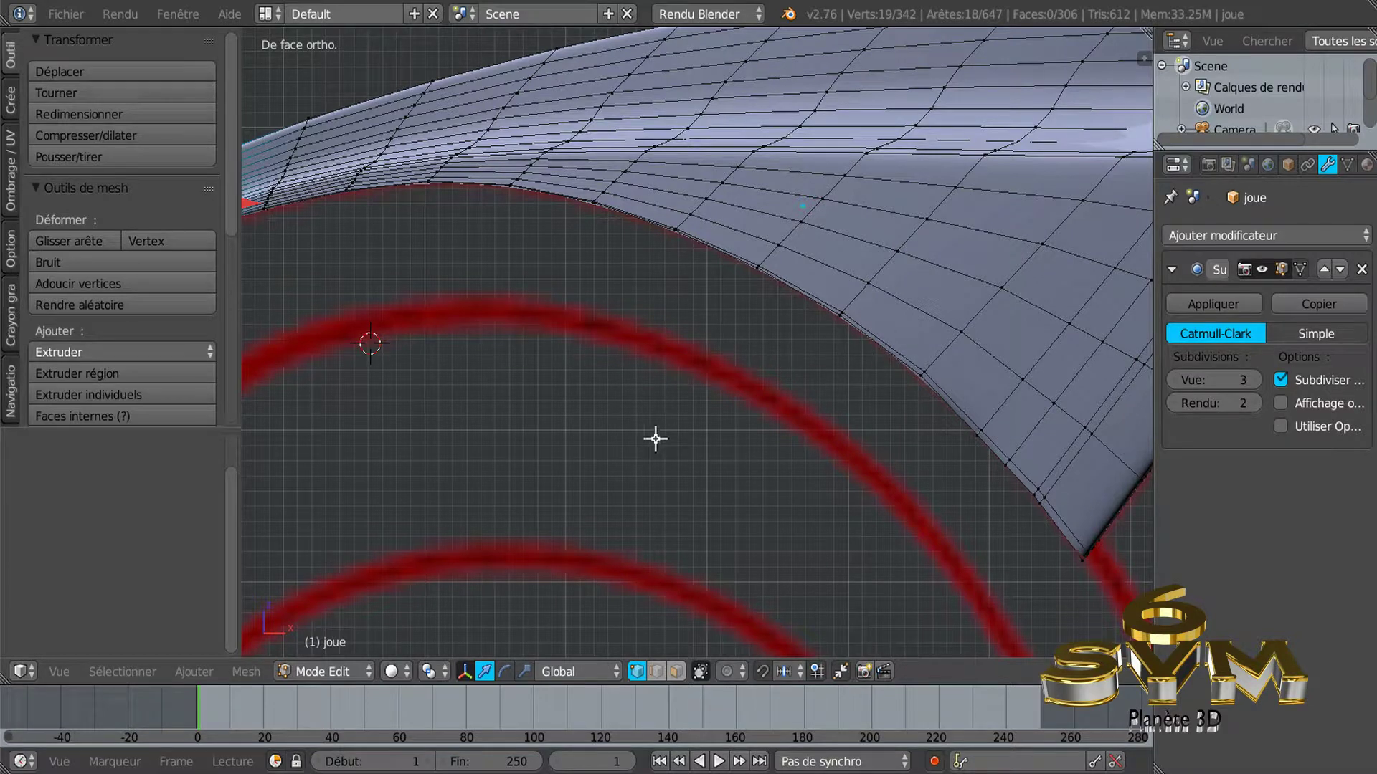
scroll(674, 437, "down", 1, "ctrl")
scroll(724, 440, "down", 1, "ctrl")
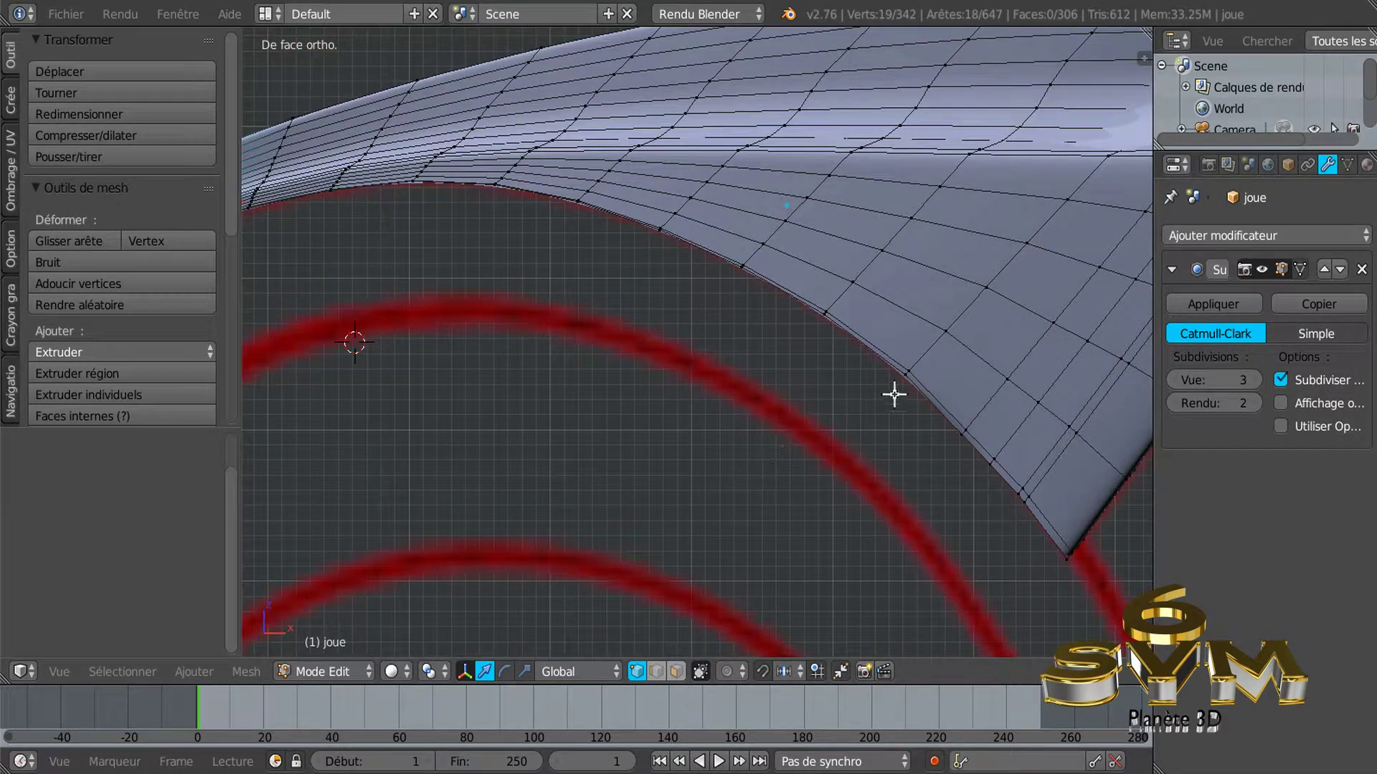
Dissolve the lower-border edge loop, leaving the fender at 324 vertices and 289 faces.
scroll(900, 382, "up", 1)
right_click(892, 334, "alt")
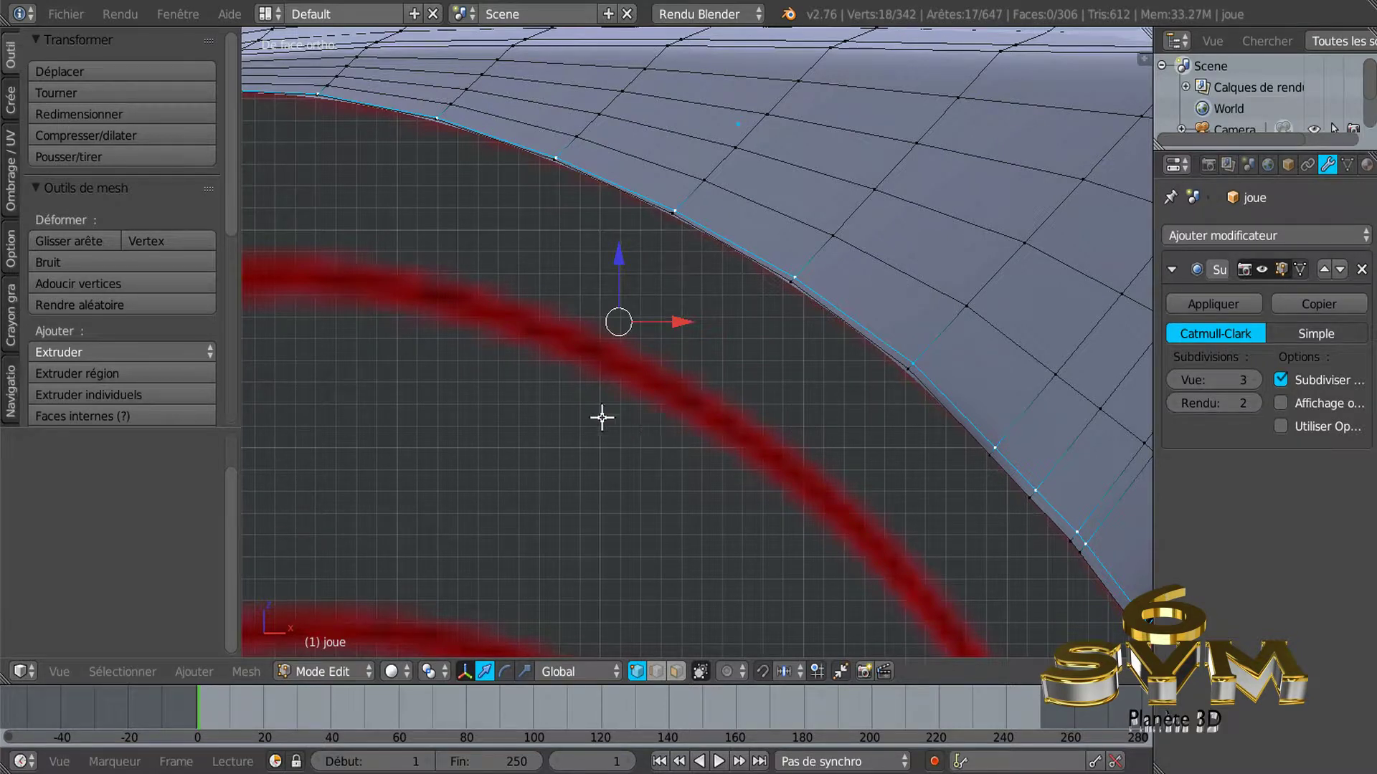
key("x")
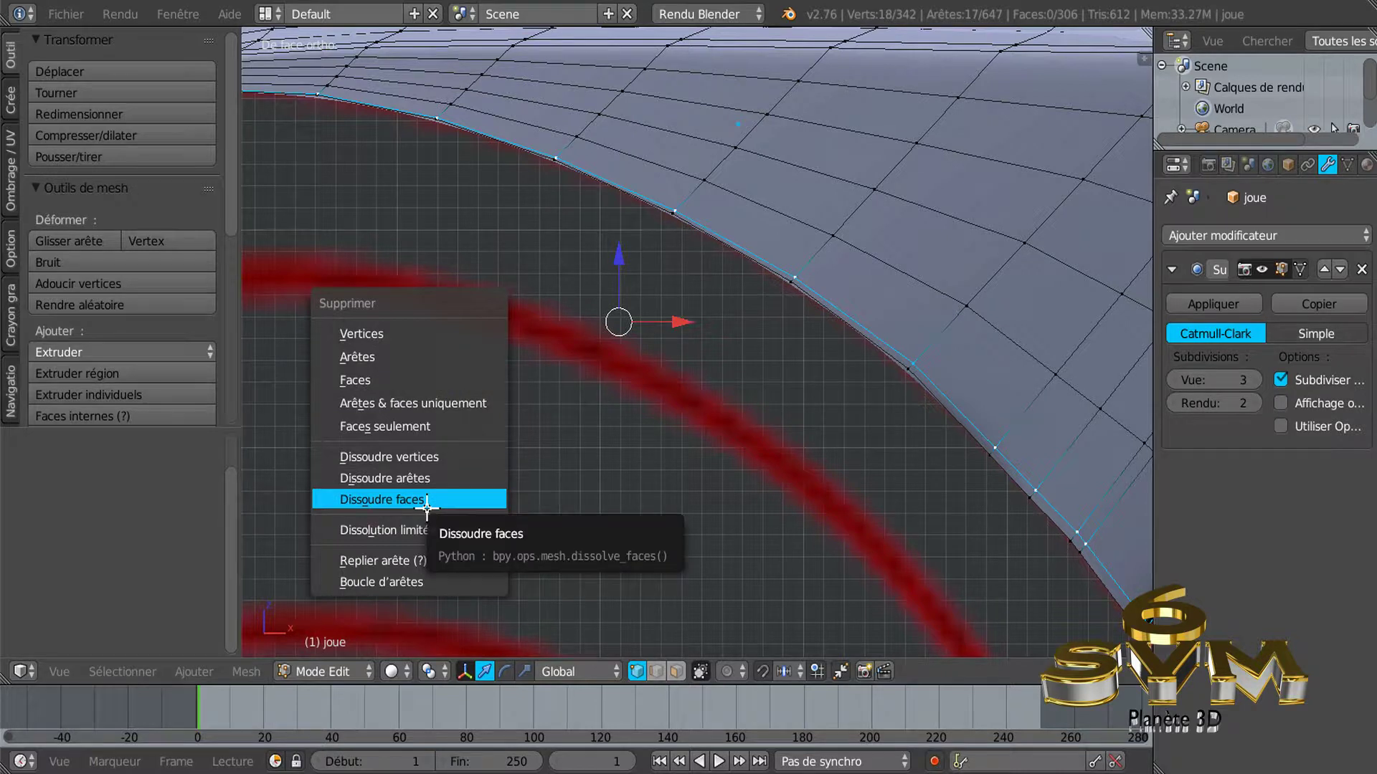
left_click(426, 480)
scroll(570, 472, "down", 1)
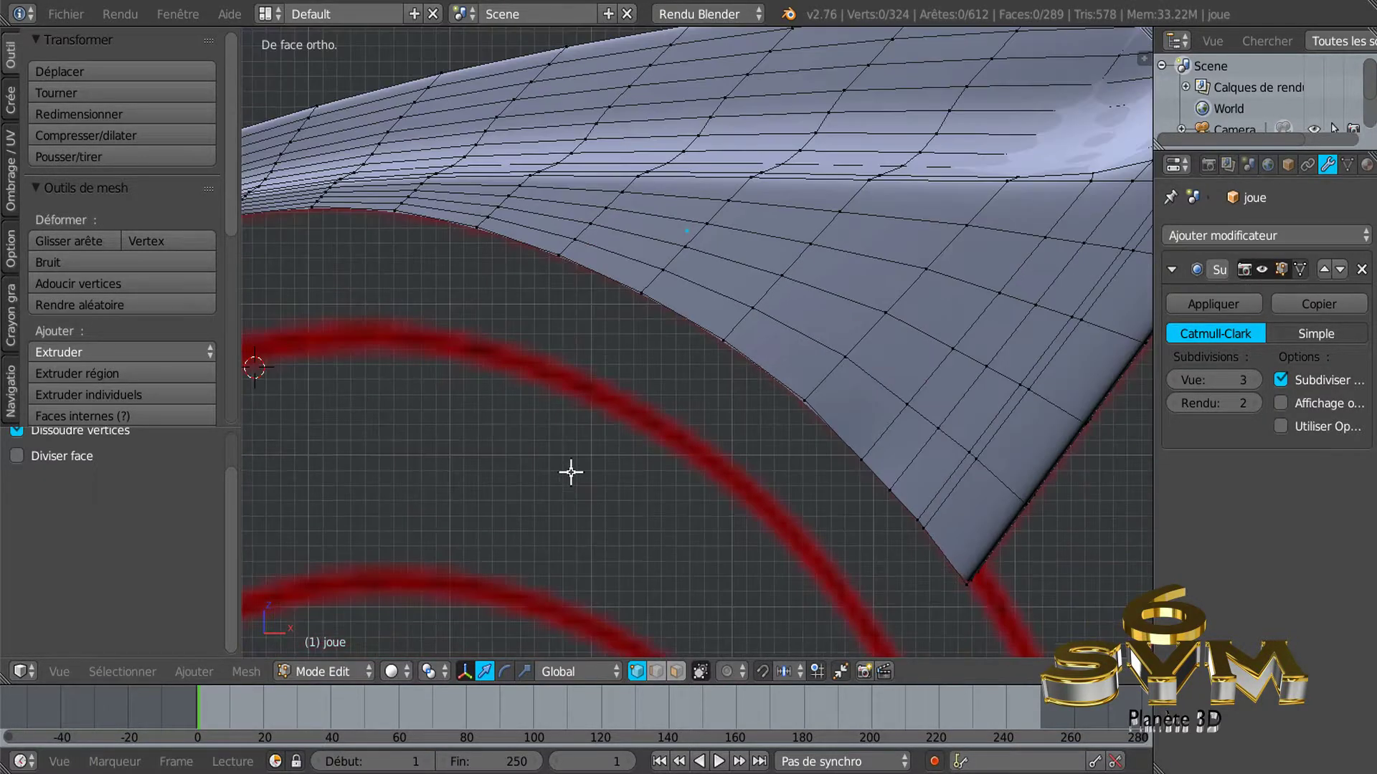
scroll(739, 488, "down", 1)
scroll(810, 499, "down", 1)
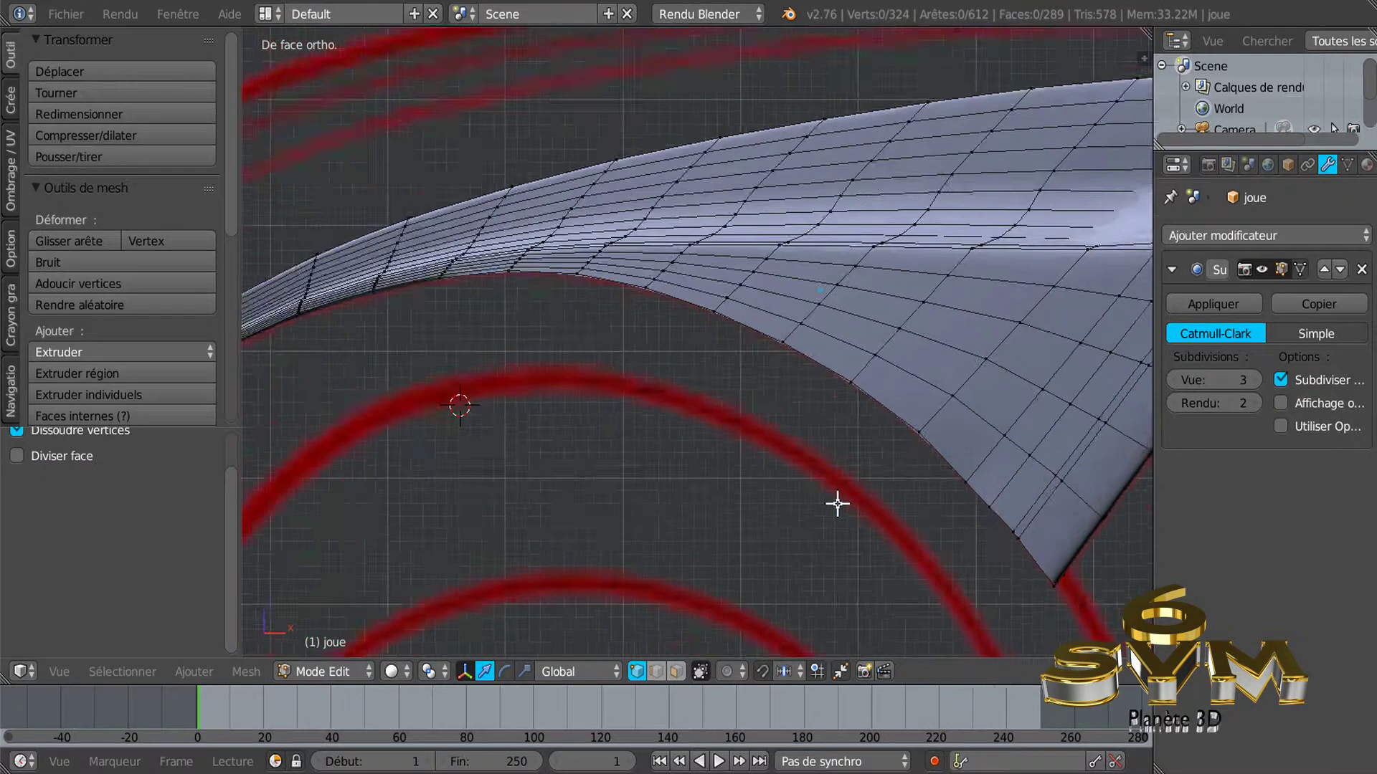
scroll(850, 466, "down", 1)
scroll(867, 426, "down", 1)
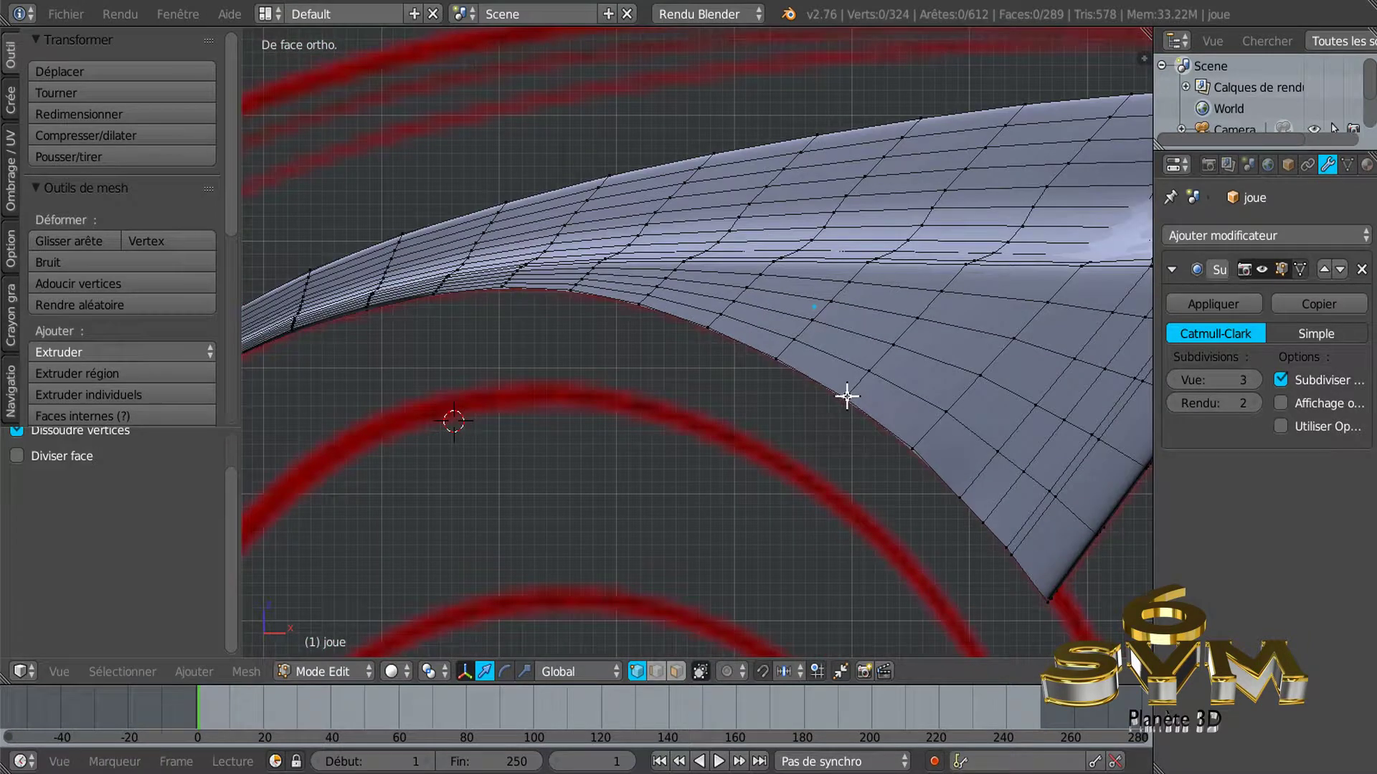
scroll(847, 395, "up", 2)
scroll(879, 492, "up", 2)
scroll(968, 508, "up", 2)
Snap the 3D cursor to the lower tip vertex, then select the lower border loop in front view.
mouse_move(969, 508)
middle_mouse_down()
mouse_move(863, 529)
mouse_move(829, 495)
middle_mouse_up()
right_click(826, 459)
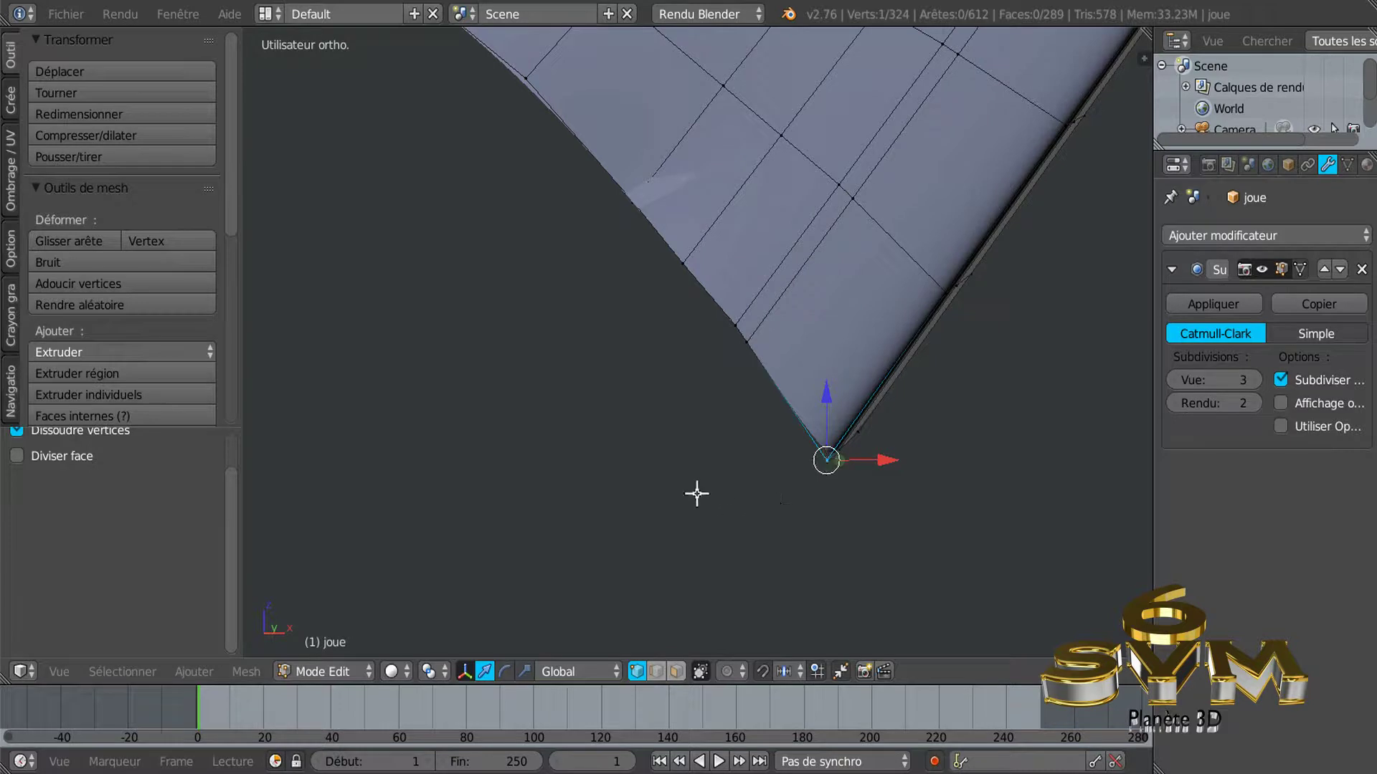
key("shift+s")
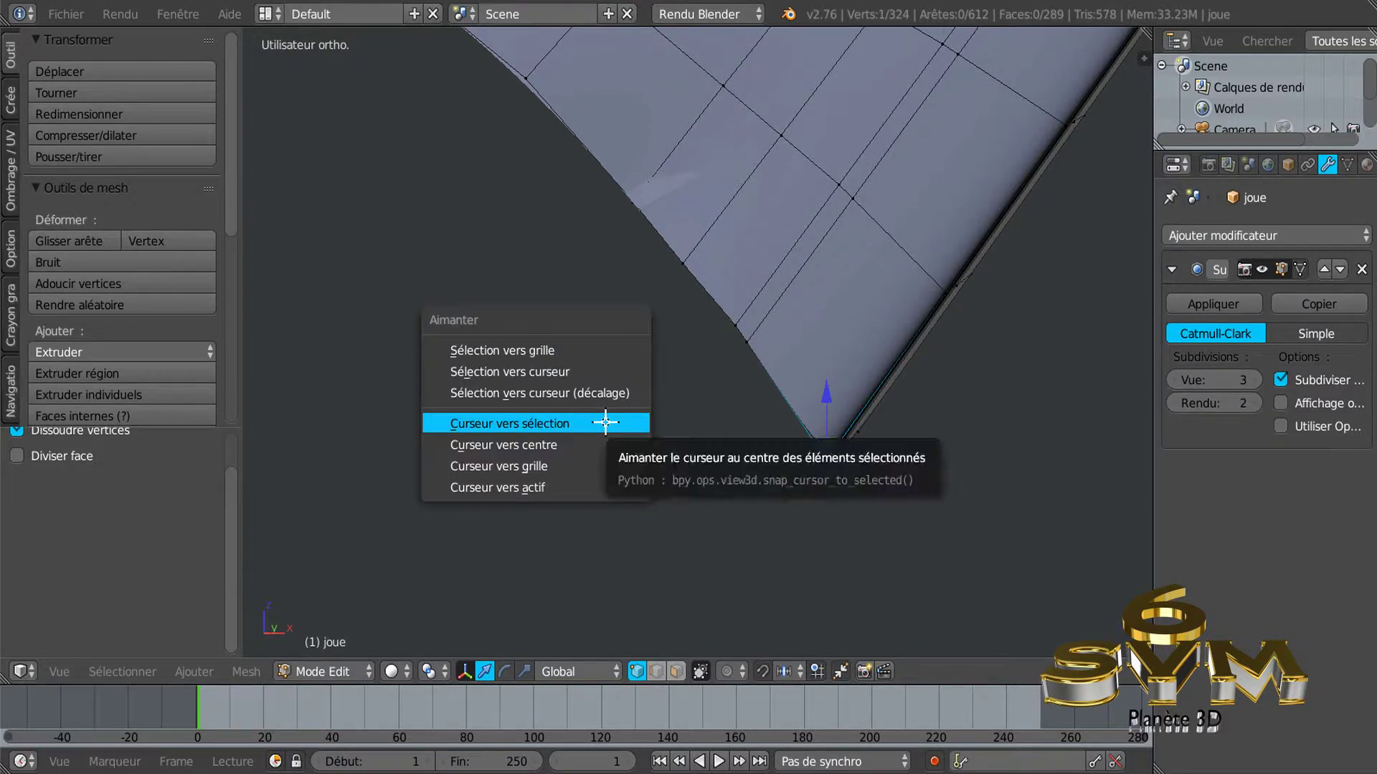
left_click(557, 423)
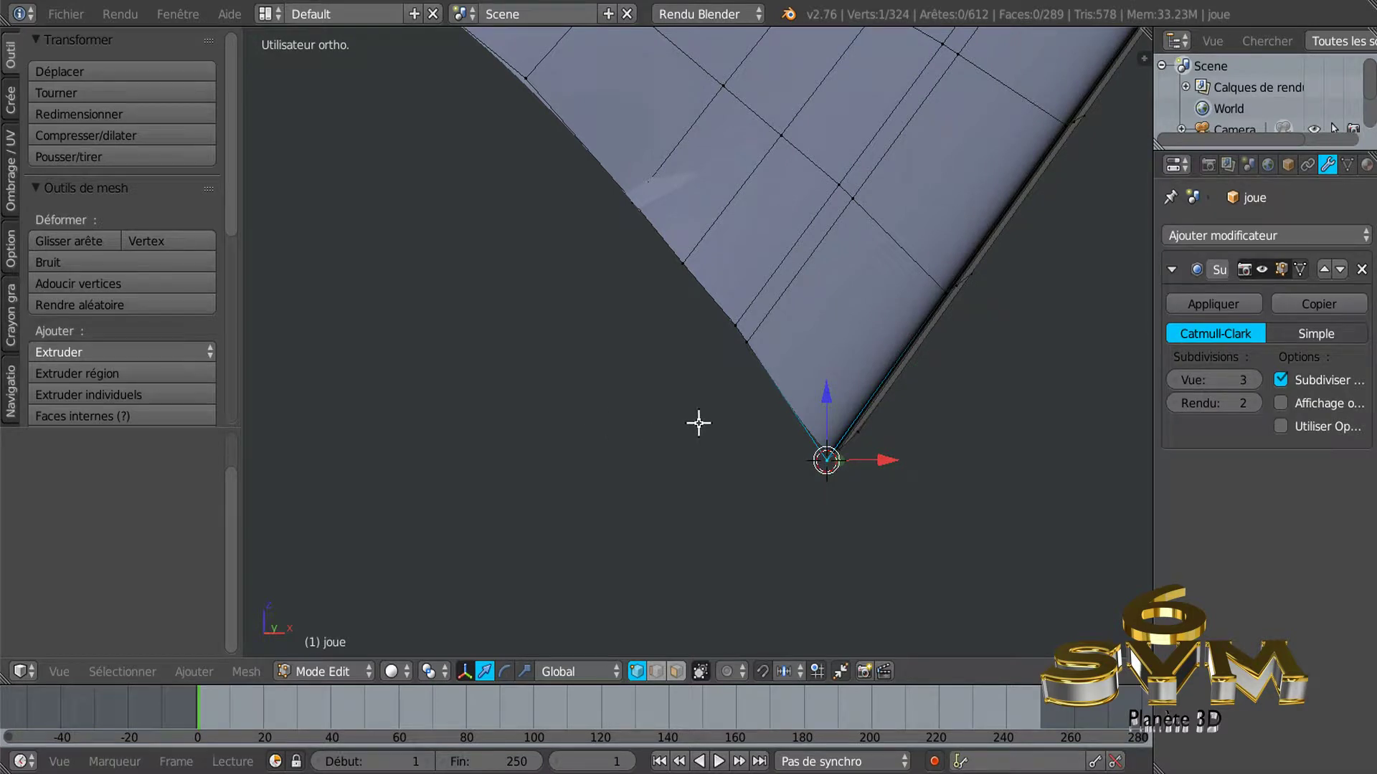
right_click(751, 349, "alt")
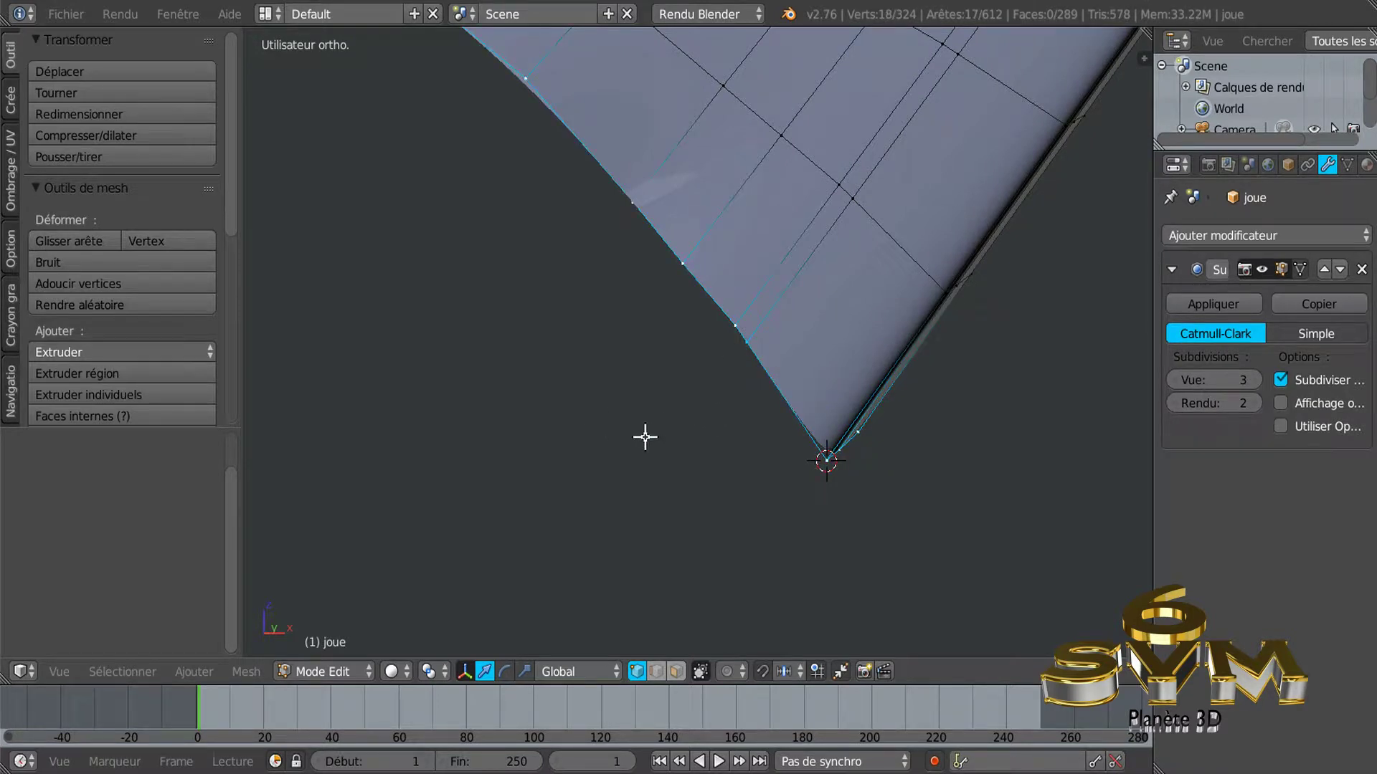
key("KP_1")
Rotate the lower border loop by -1.969° around the tip pivot.
scroll(649, 438, "down", 4)
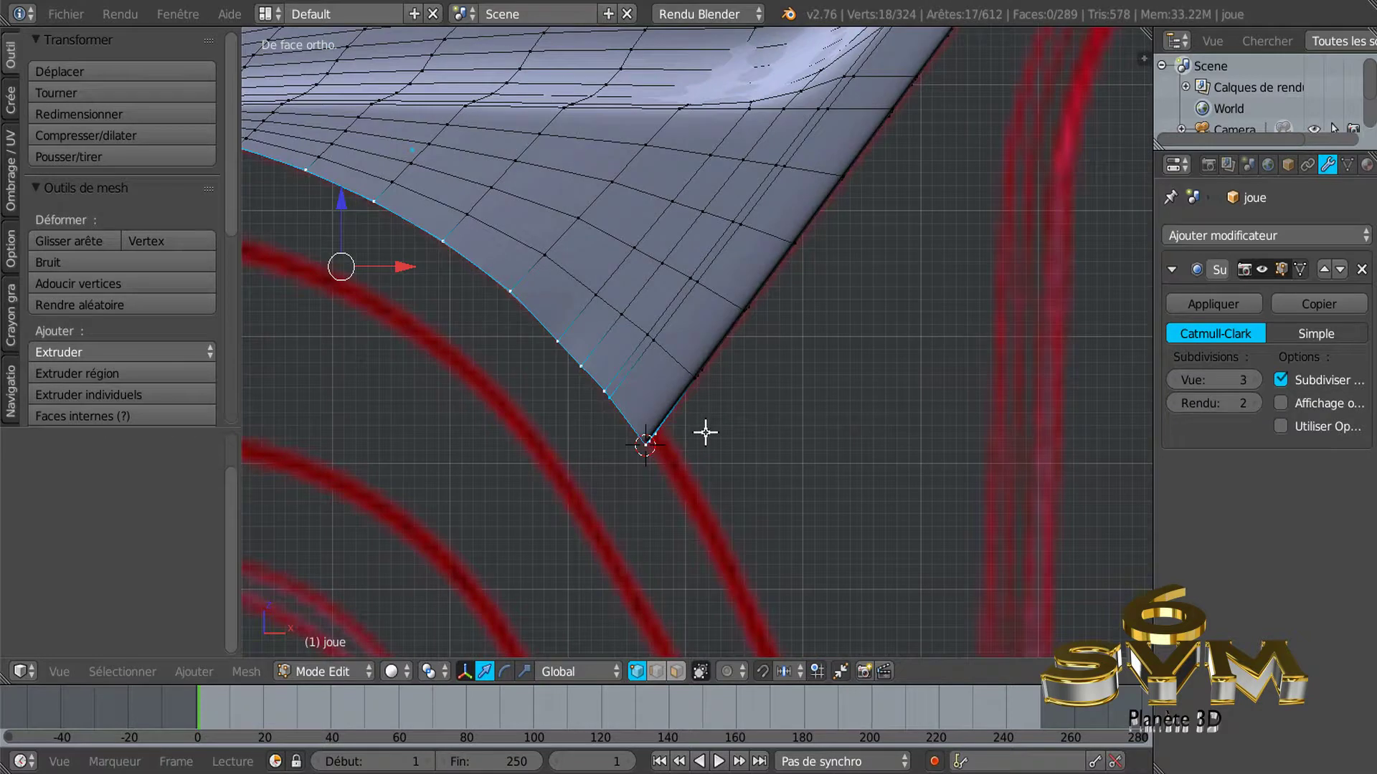
scroll(704, 430, "down", 3)
middle_click_drag(754, 467, 817, 462, "shift")
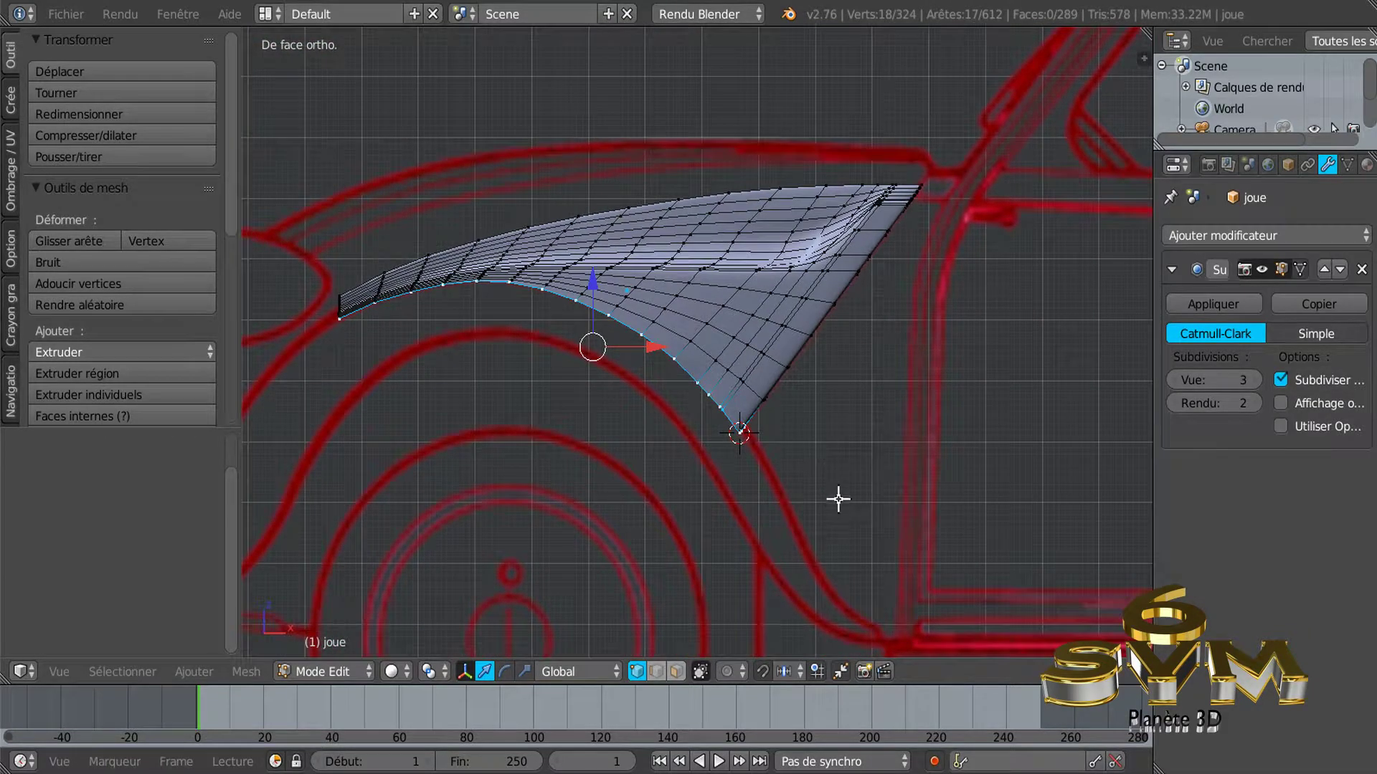
key("r")
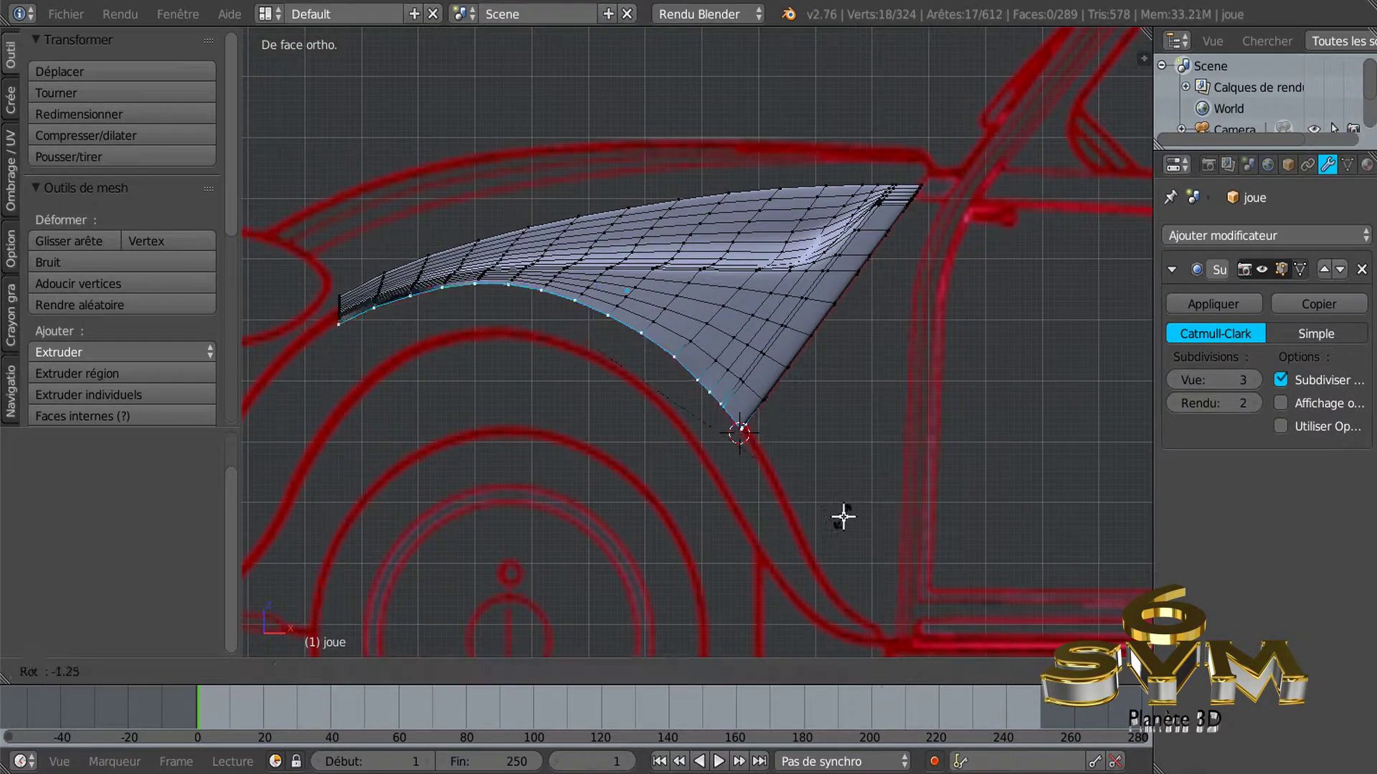
left_click(847, 514)
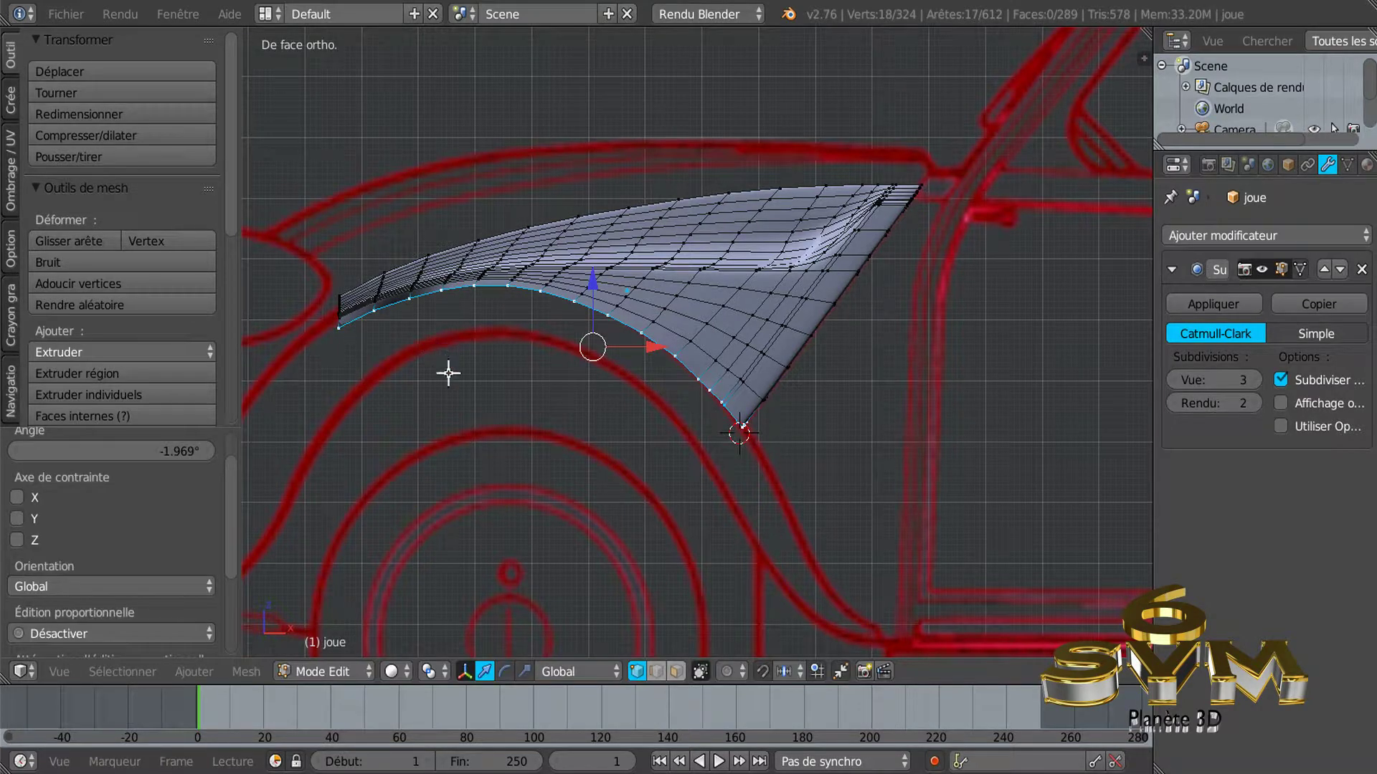
Pan, zoom and orbit to inspect the rotated border's curve against the arch.
middle_click_drag(449, 372, 585, 439, "shift")
scroll(657, 437, "up", 2)
scroll(631, 402, "up", 2)
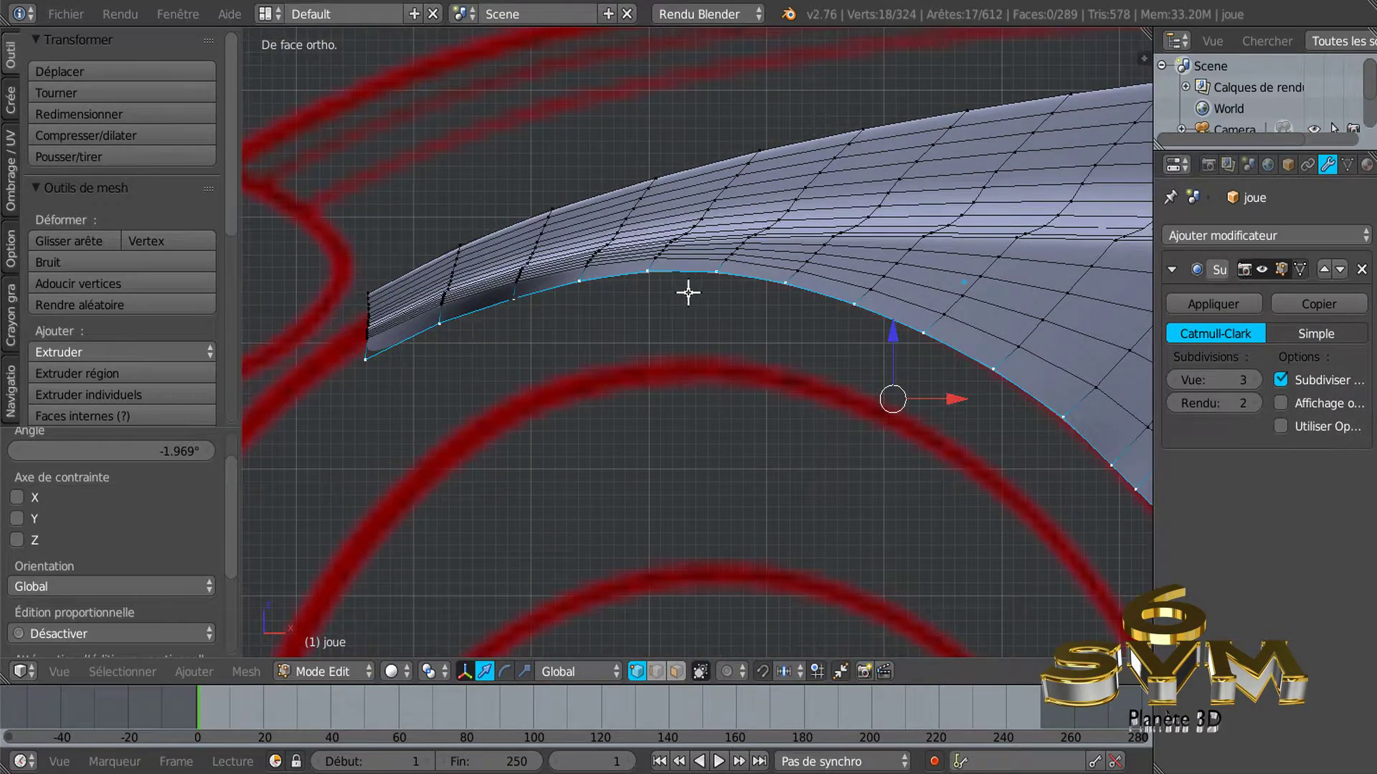
middle_click_drag(666, 430, 746, 403, "shift")
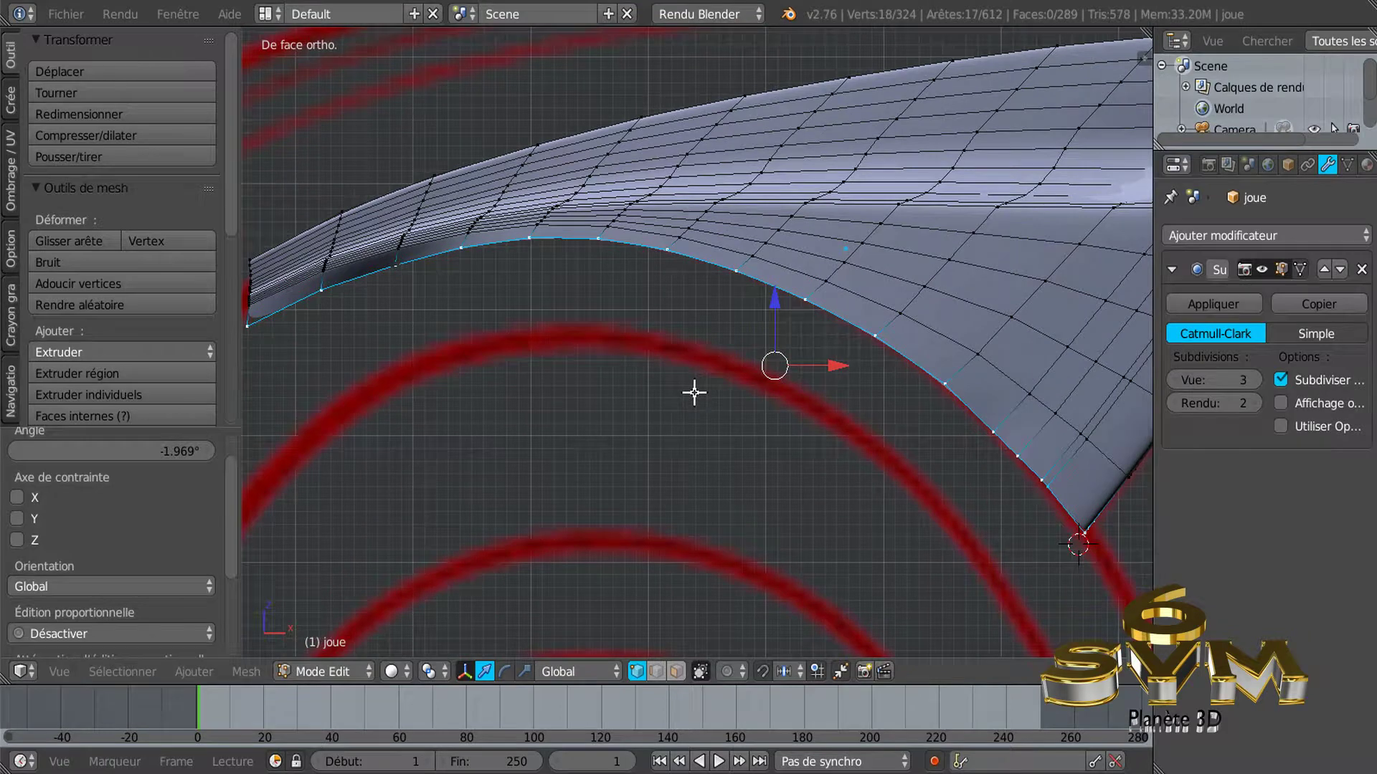
scroll(700, 398, "down", 1)
scroll(768, 423, "up", 1)
mouse_move(762, 422)
middle_mouse_down()
mouse_move(682, 402)
mouse_move(741, 467)
mouse_move(814, 501)
mouse_move(896, 519)
mouse_move(975, 481)
middle_mouse_up()
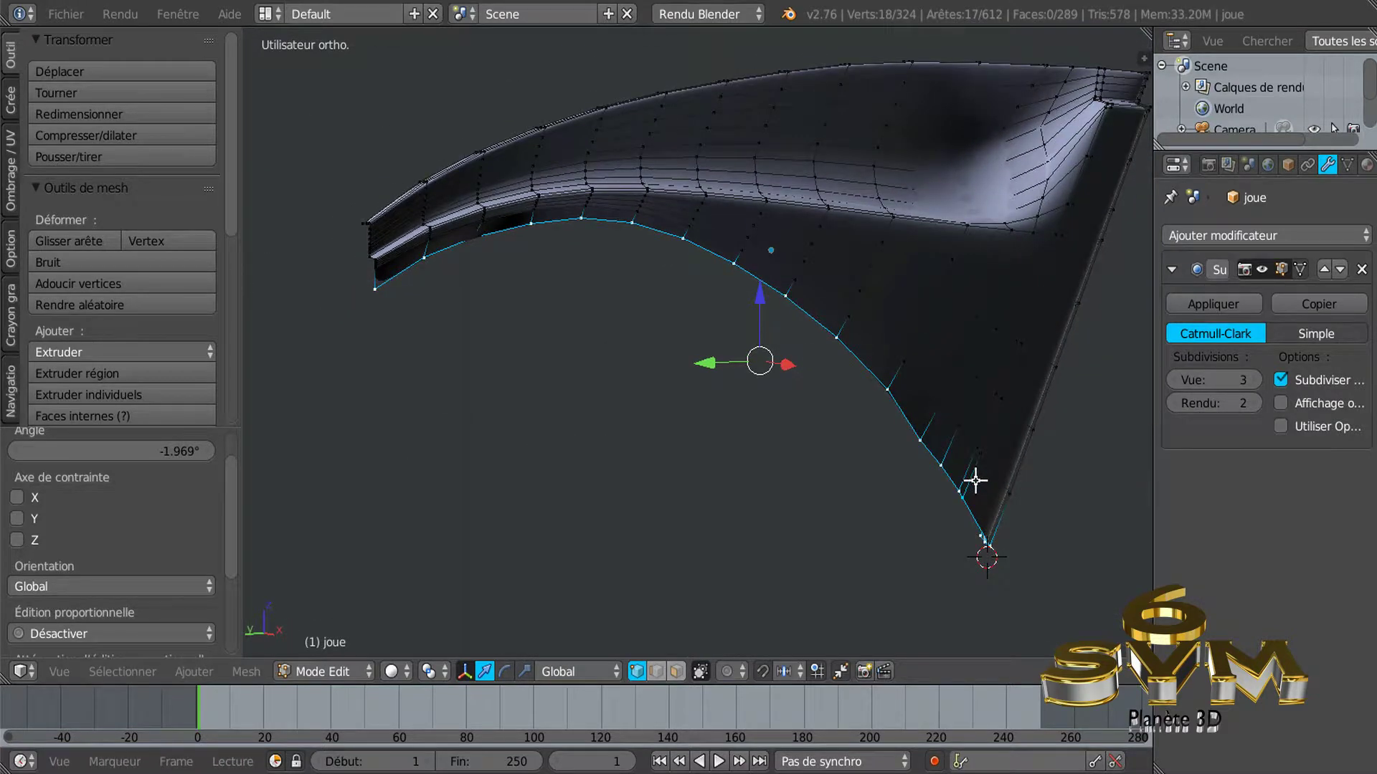
middle_click_drag(690, 430, 686, 439)
scroll(504, 388, "up", 2)
mouse_move(494, 362)
middle_mouse_down()
mouse_move(494, 467)
mouse_move(467, 424)
mouse_move(316, 381)
mouse_move(467, 372)
mouse_move(648, 402)
mouse_move(614, 388)
mouse_move(560, 412)
mouse_move(541, 409)
mouse_move(687, 360)
middle_mouse_up()
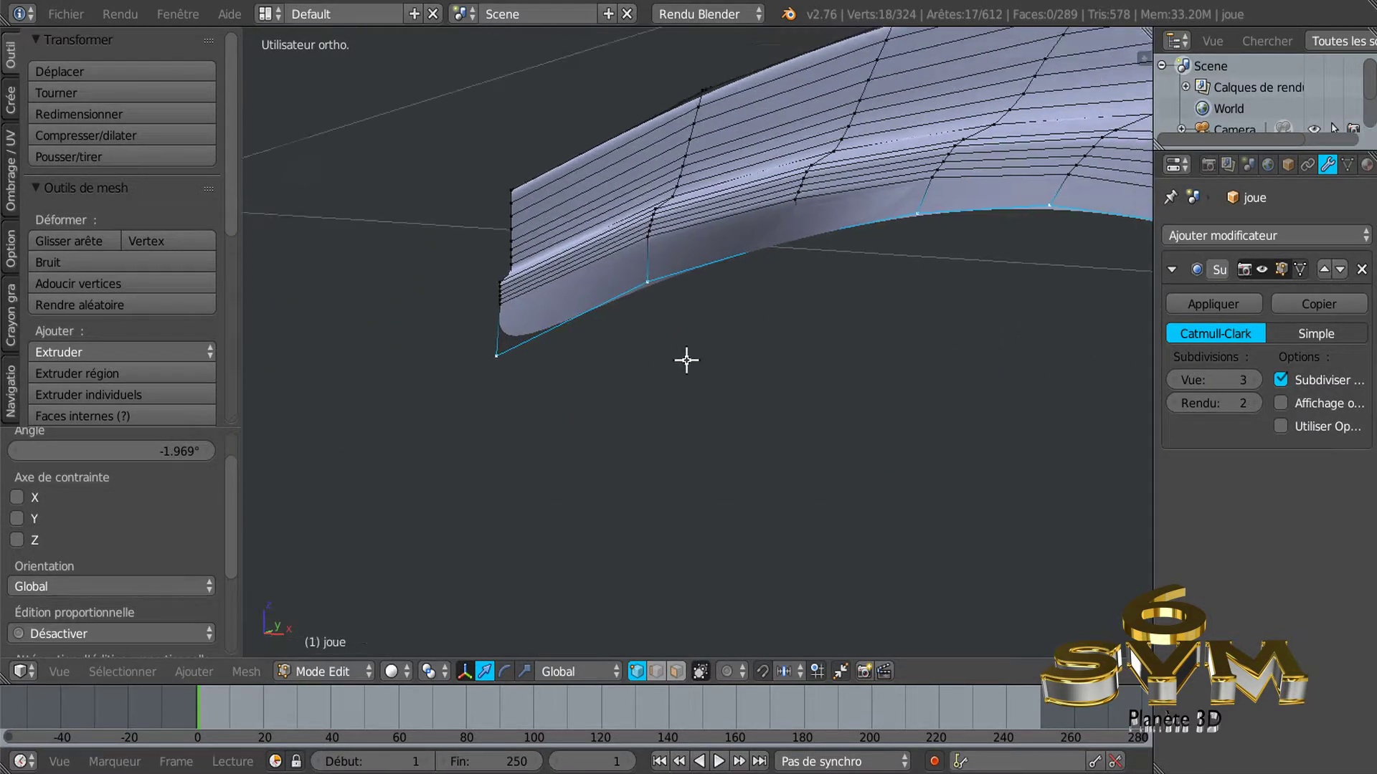
Set the Subdivision Surface viewport level to 0.
scroll(686, 360, "up", 1)
scroll(593, 421, "up", 1)
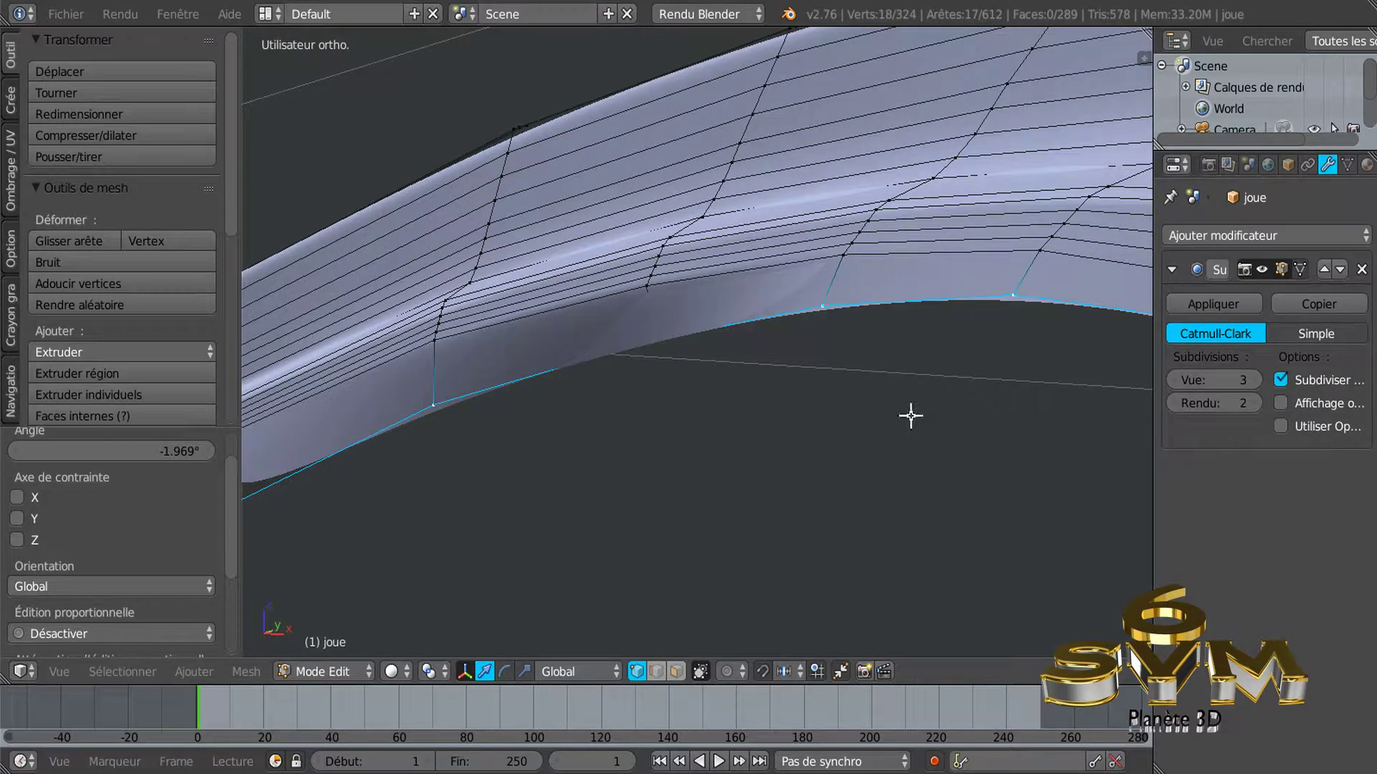
double_click(1176, 380)
type("0")
key("Return")
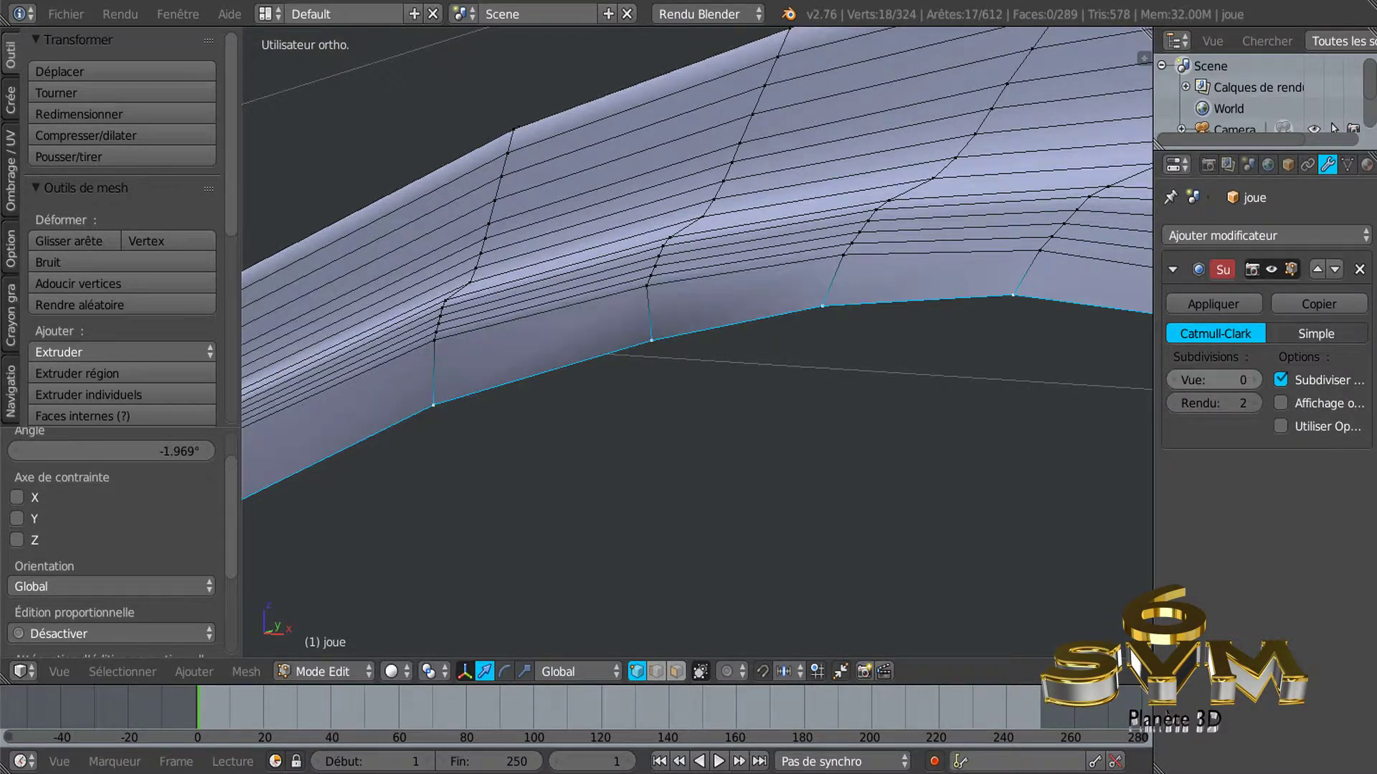
Nudge the first vertex at the panel tip slightly along Y.
key("KP_4")
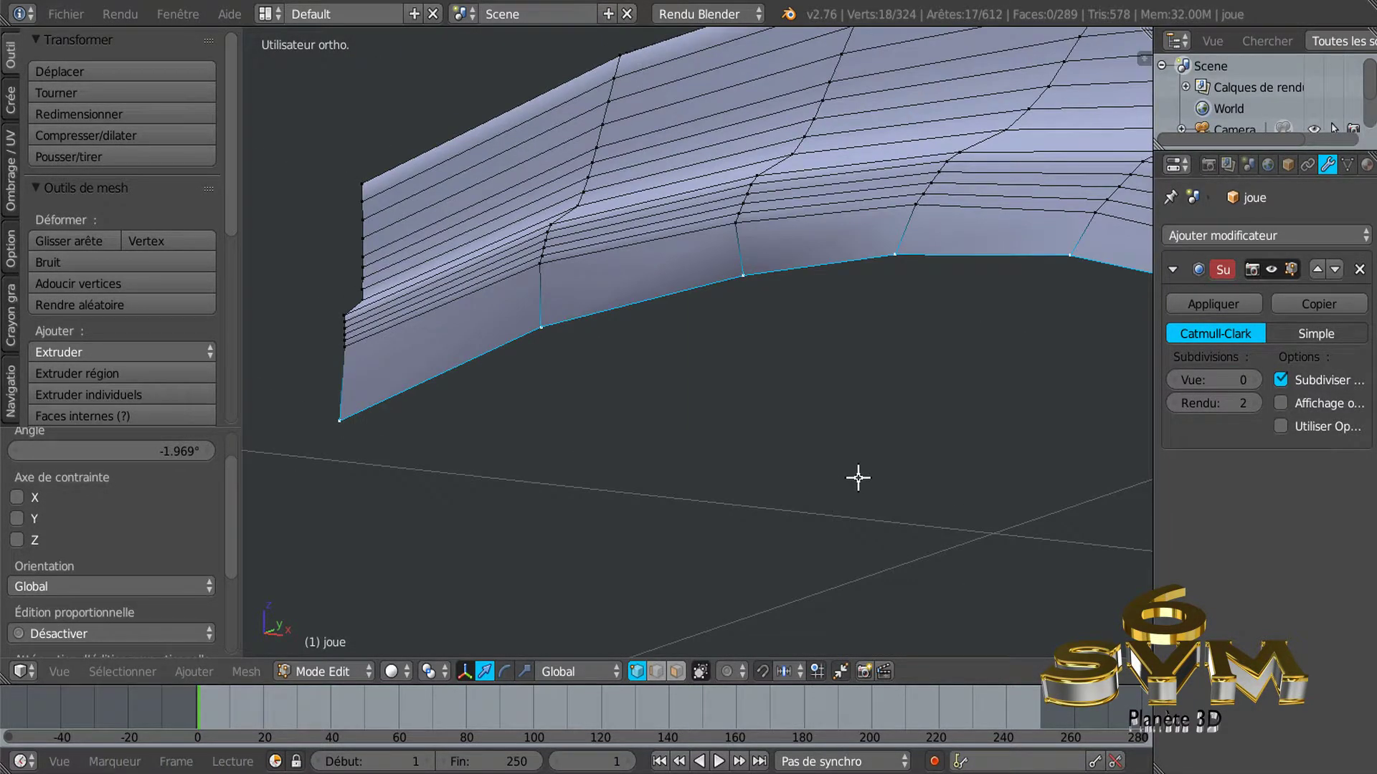
key("KP_4")
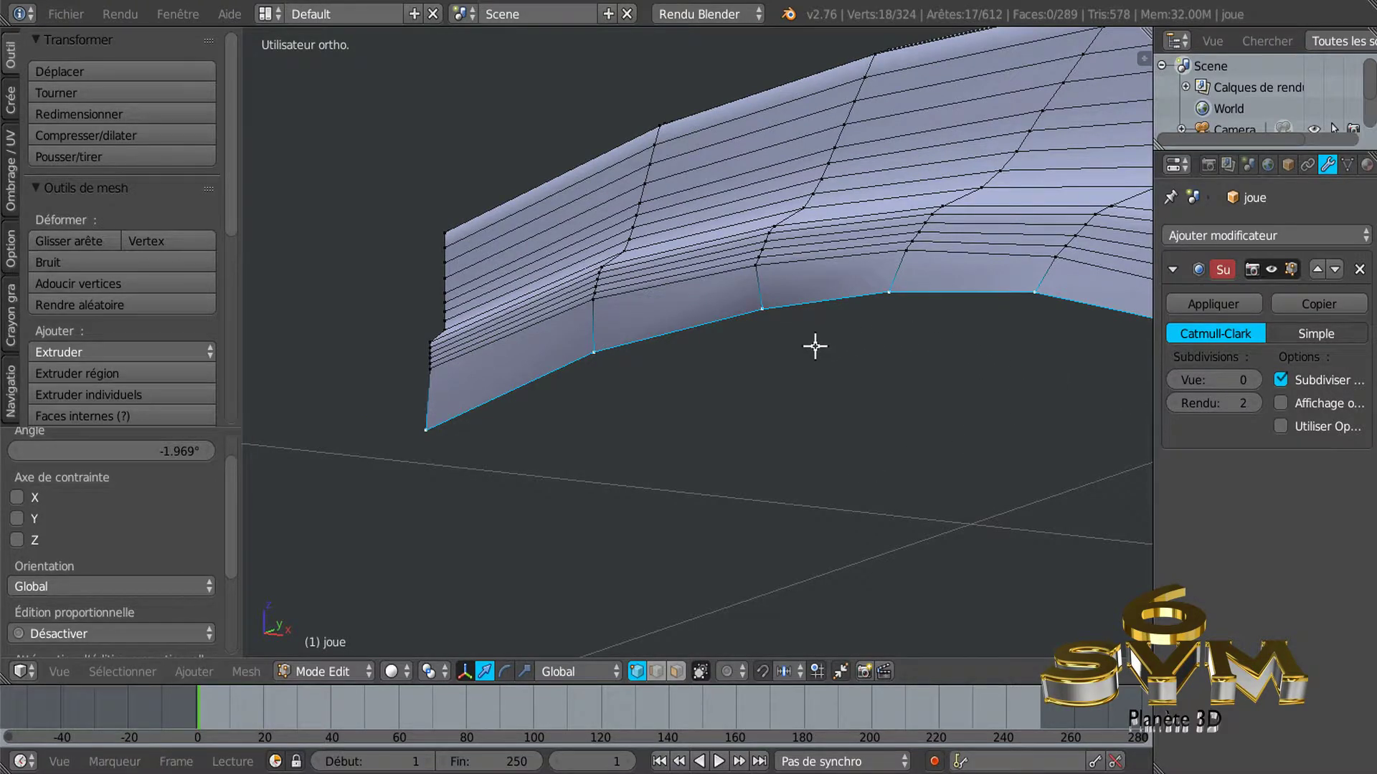
key("KP_8")
key("KP_2")
key("KP_4")
right_click(735, 273)
middle_click_drag(788, 334, 752, 409)
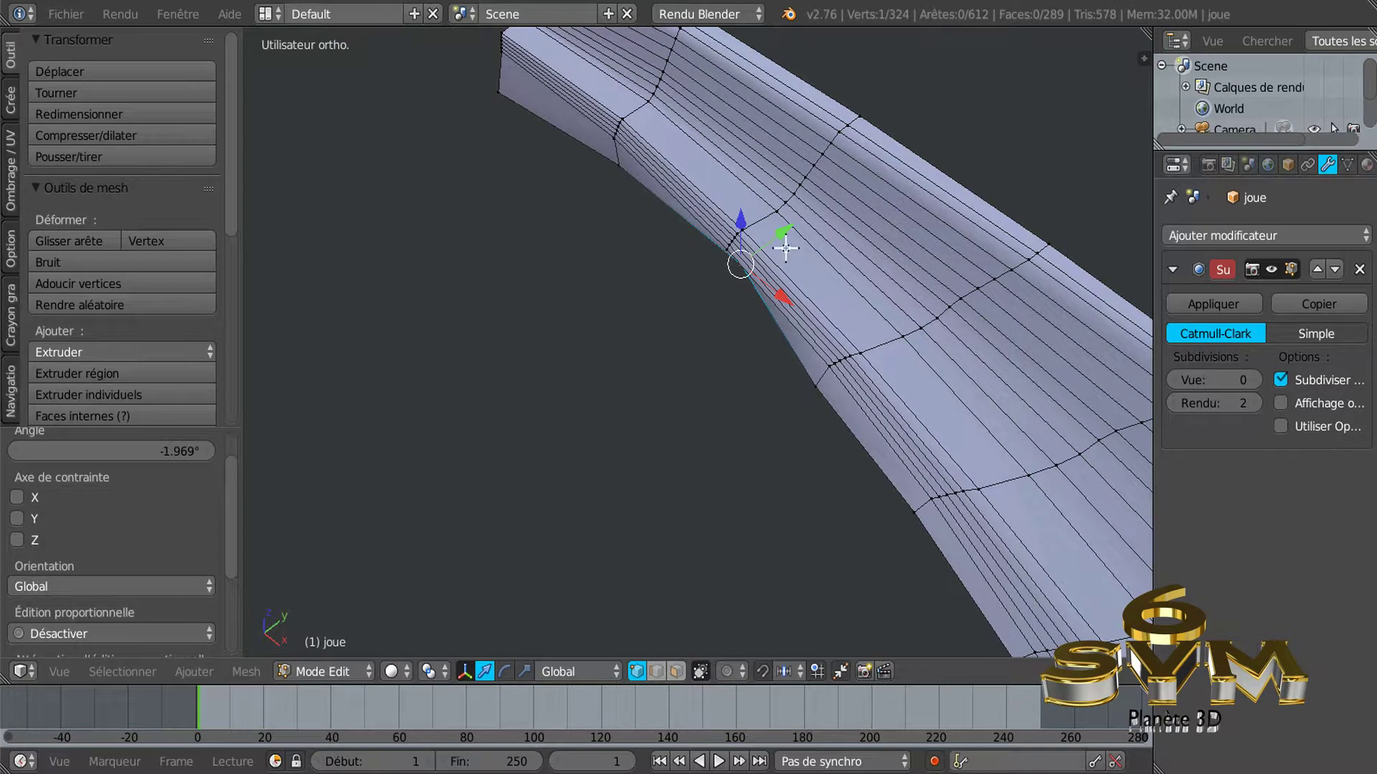
key("g")
key("y")
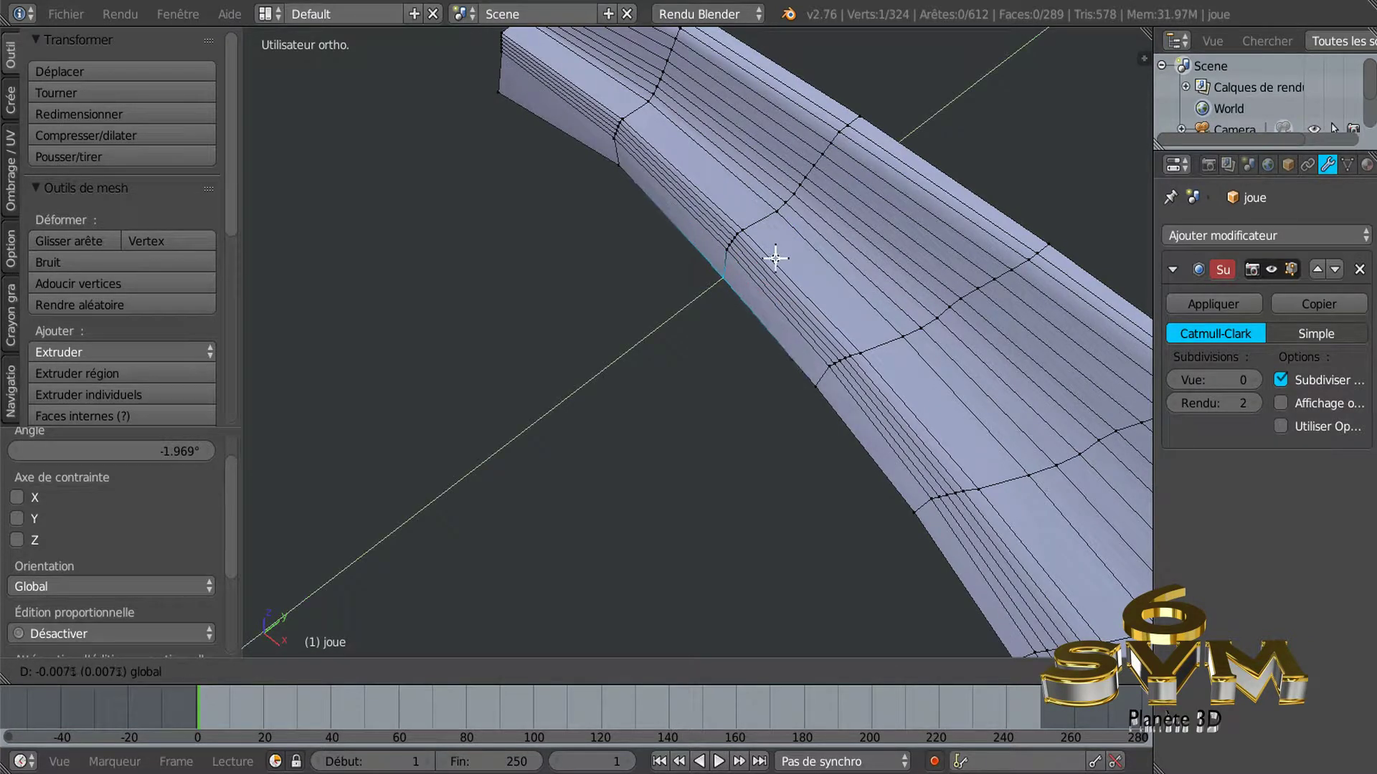
left_click(774, 254)
Nudge the next two tip vertices, including the end vertex, slightly along Y.
right_click(613, 170)
key("g")
key("y")
left_click(669, 130)
right_click(493, 93)
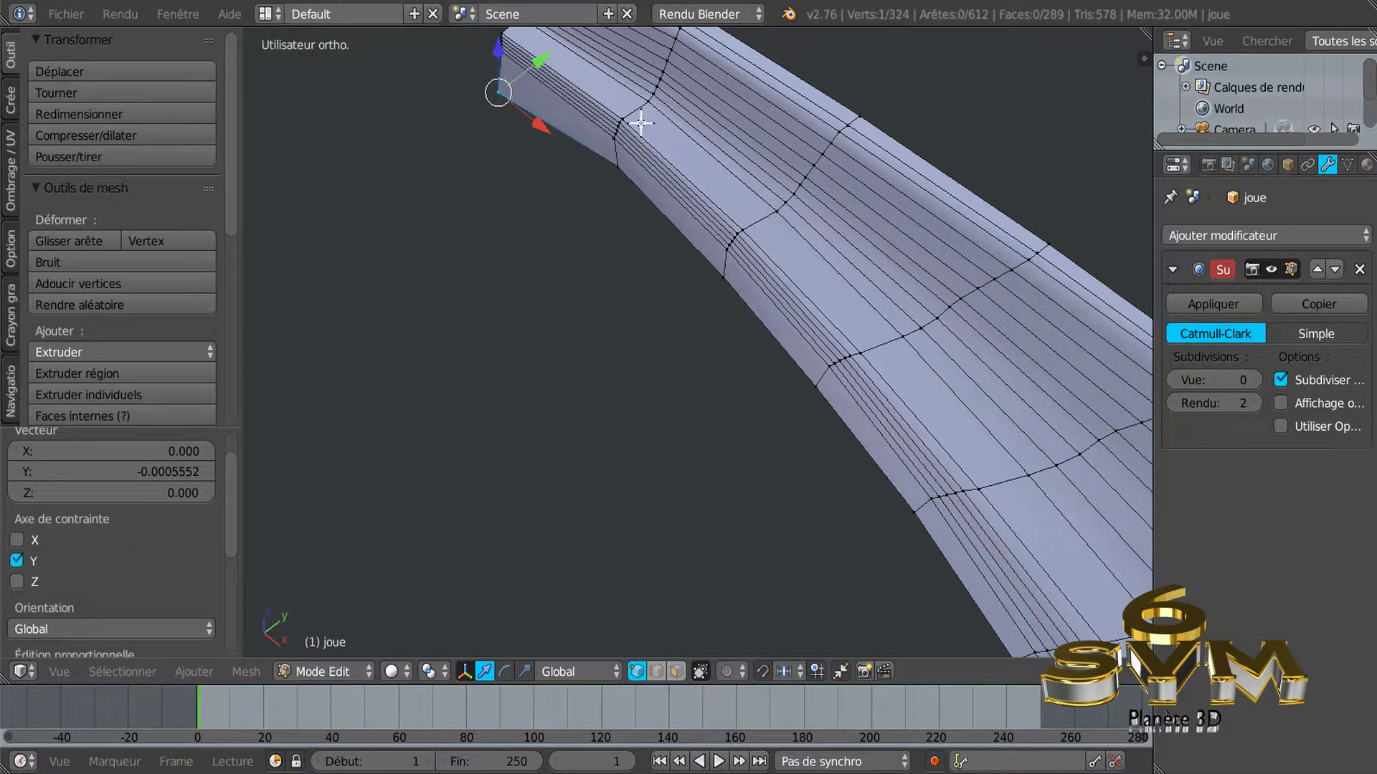
scroll(640, 122, "up", 3, "shift")
scroll(669, 307, "up", 2, "shift")
key("g")
key("y")
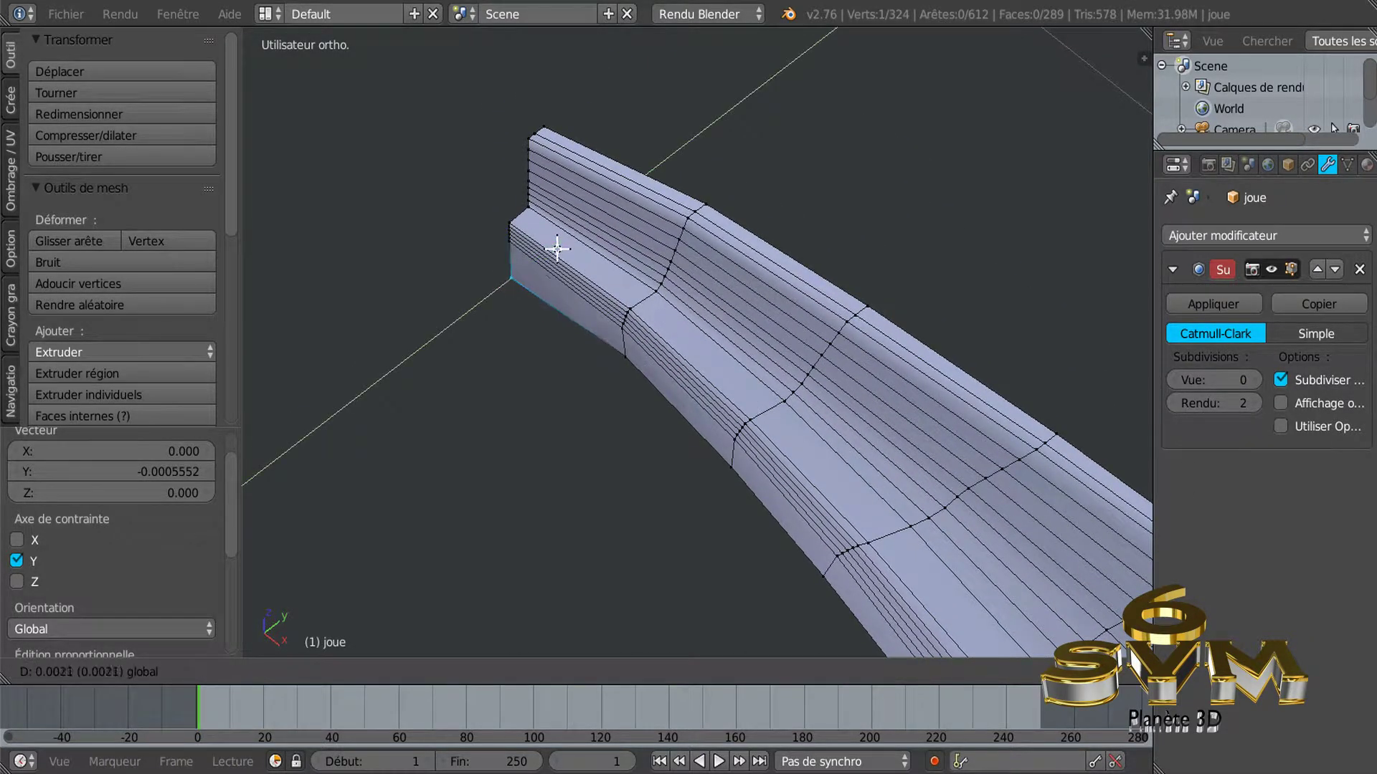
left_click(560, 245)
Raise the end vertex slightly on Z and shift it 0.002 on X.
middle_click_drag(639, 400, 726, 320)
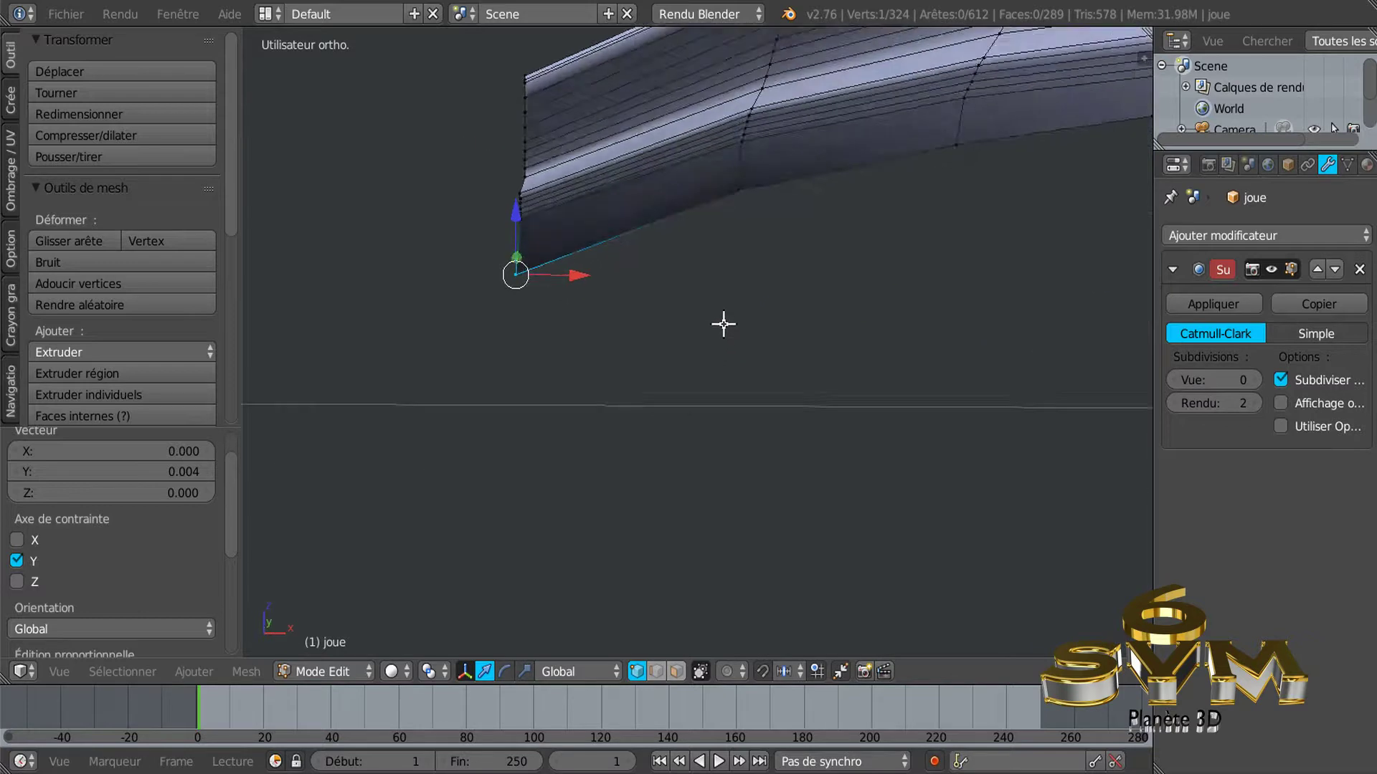
key("g")
key("z")
left_click(517, 206)
key("g")
key("x")
left_click(589, 261)
Restore viewport subdivision to 3 and inspect the smoothed panel in Object Mode.
mouse_move(583, 270)
middle_mouse_down()
mouse_move(820, 320)
mouse_move(630, 384)
mouse_move(780, 393)
mouse_move(932, 359)
middle_mouse_up()
left_click(1255, 380)
left_click(1255, 380)
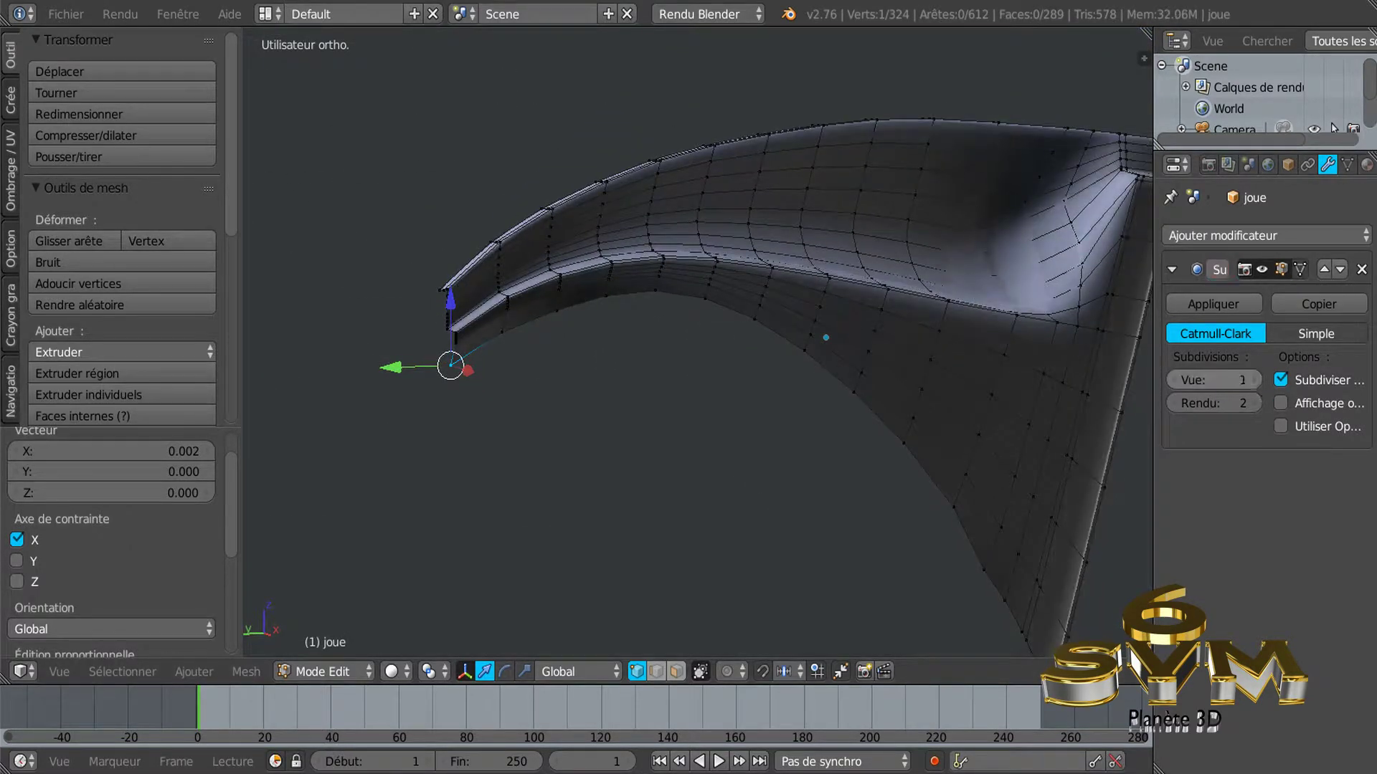
mouse_move(824, 455)
middle_mouse_down()
mouse_move(716, 450)
mouse_move(750, 448)
mouse_move(744, 439)
mouse_move(682, 476)
middle_mouse_up()
key("Tab")
scroll(605, 509, "up", 4)
mouse_move(605, 509)
middle_mouse_down()
mouse_move(548, 488)
mouse_move(793, 470)
middle_mouse_up()
mouse_move(694, 480)
middle_mouse_down()
mouse_move(759, 492)
mouse_move(725, 507)
mouse_move(703, 426)
middle_mouse_up()
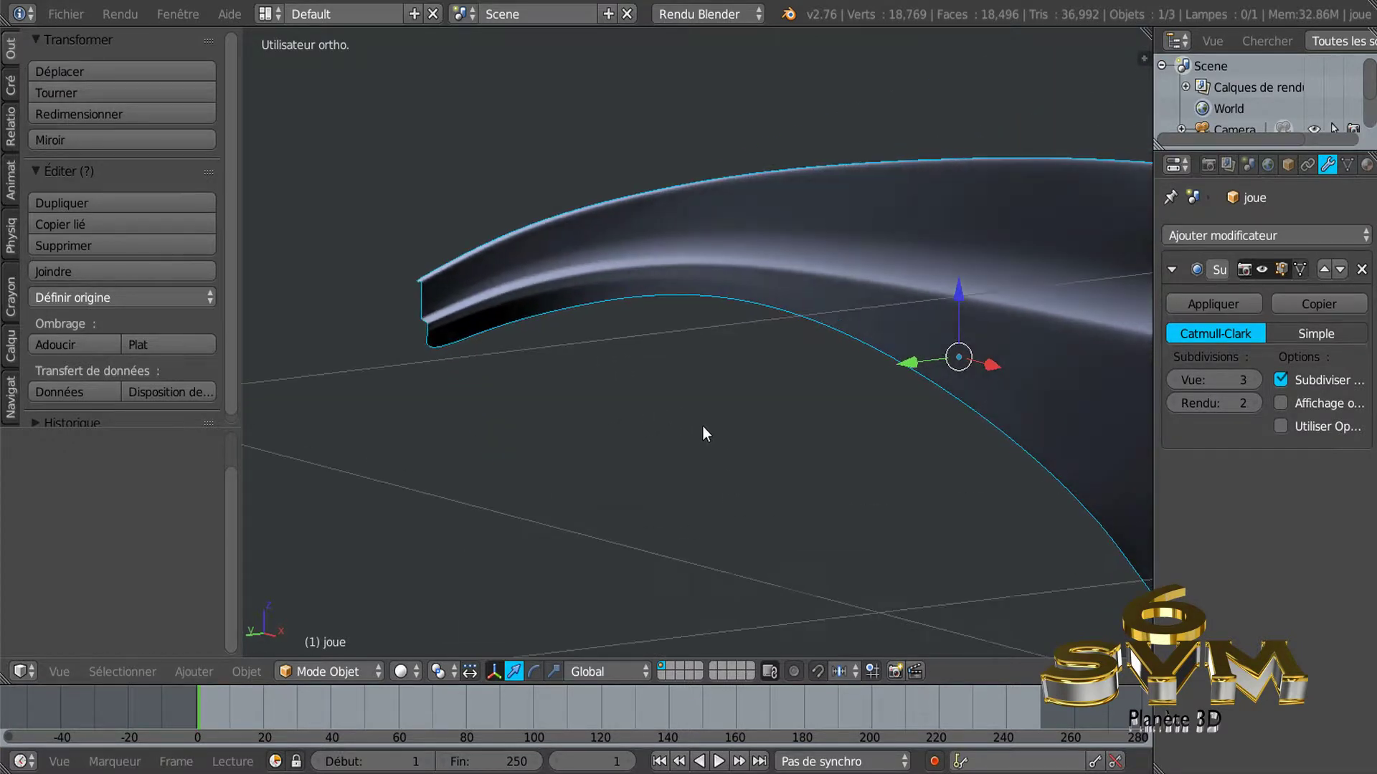
Enter Edit Mode on the joue panel and zoom in along its flange.
key("Tab")
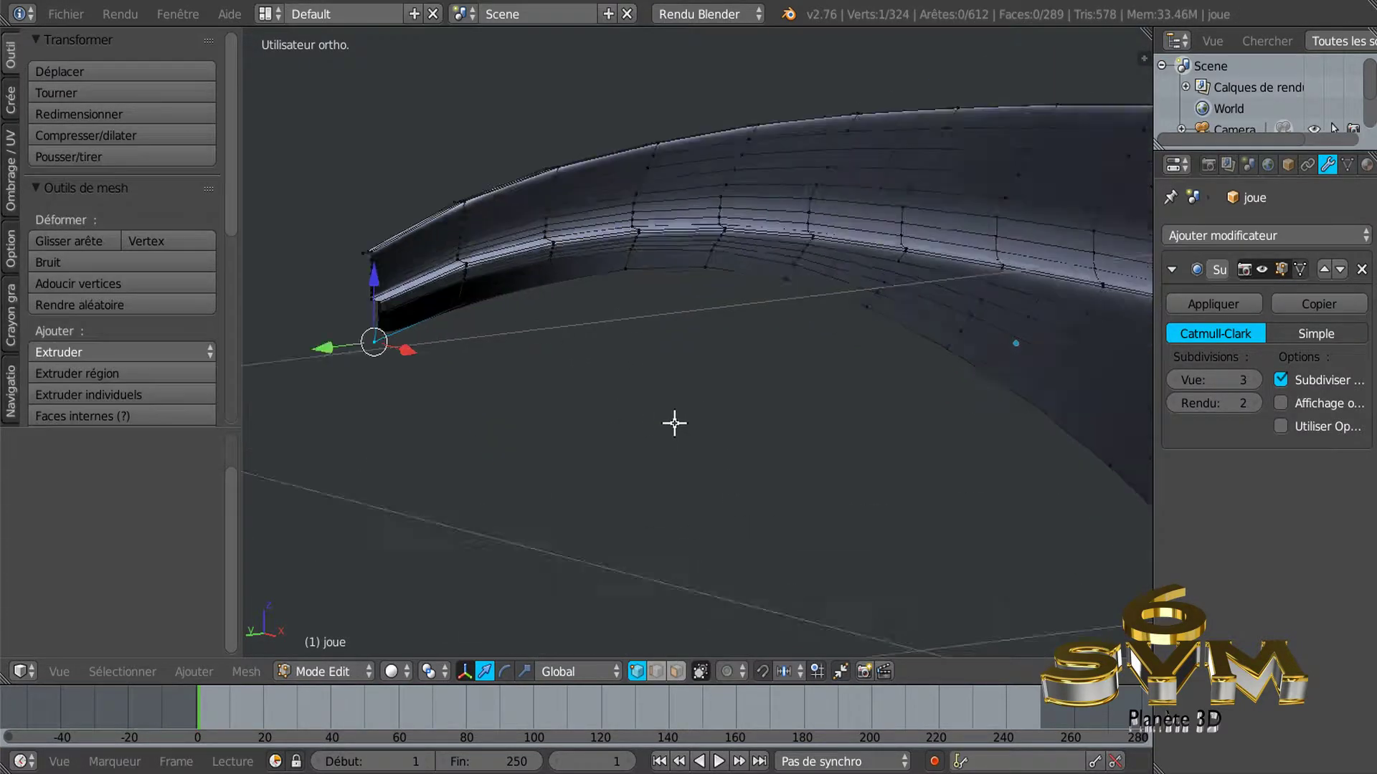
scroll(738, 462, "up", 1)
scroll(739, 452, "up", 1)
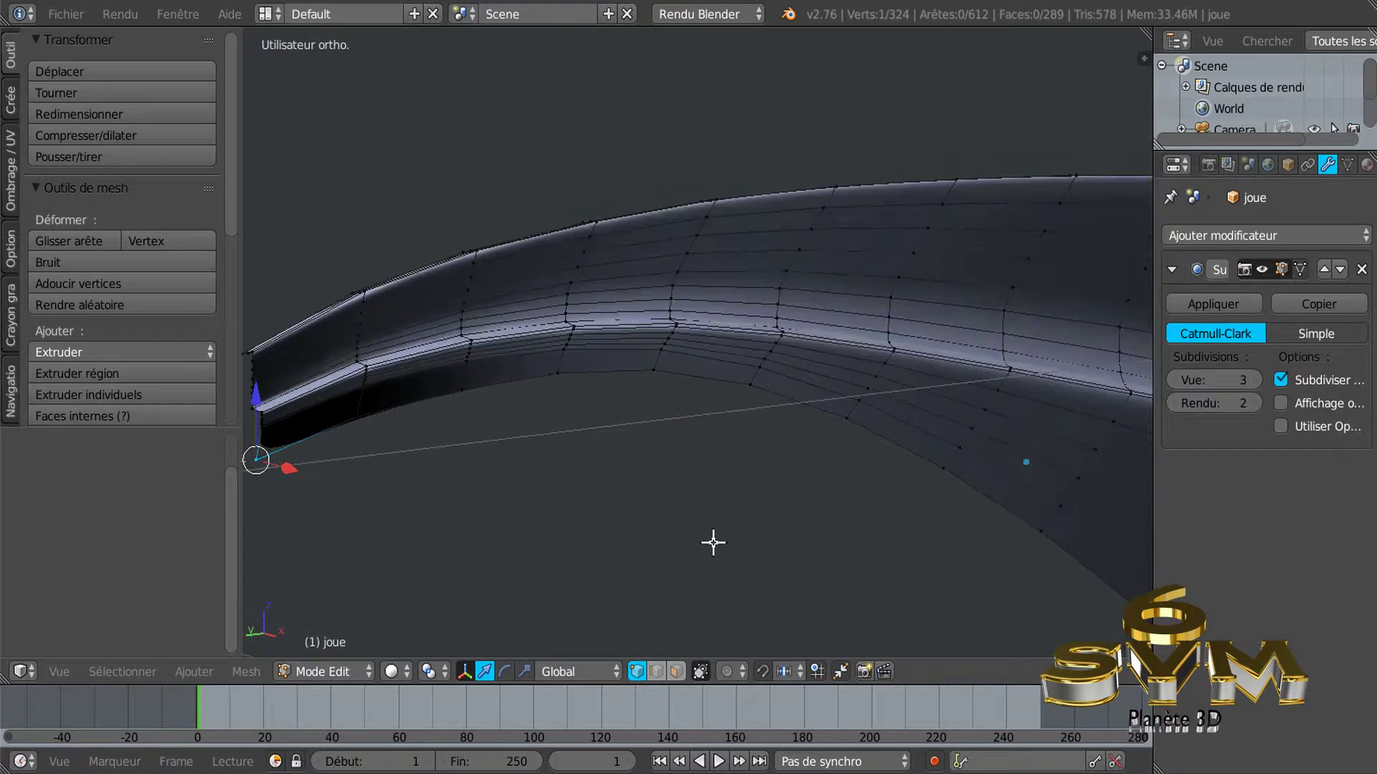
middle_click_drag(696, 445, 697, 398)
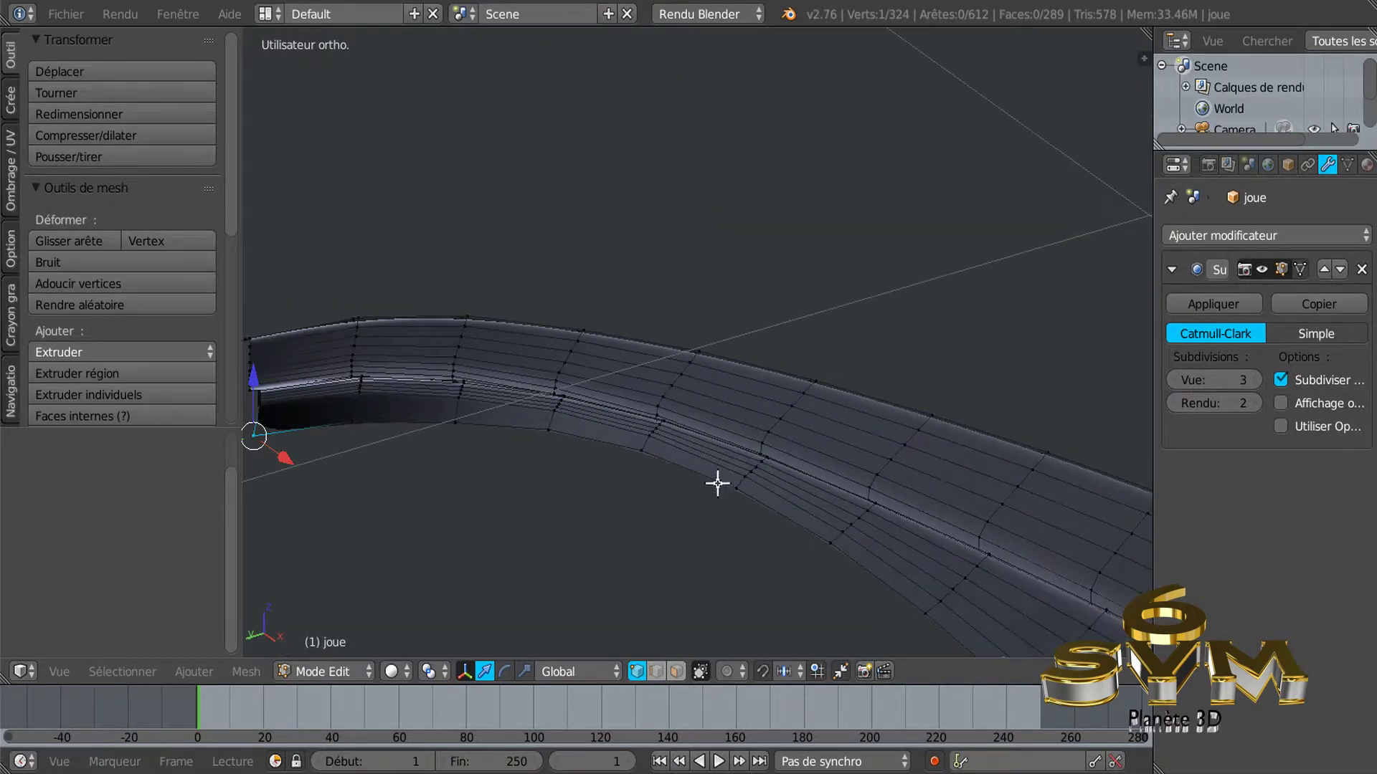
scroll(717, 483, "up", 1)
scroll(714, 495, "up", 1)
scroll(714, 495, "up", 1)
scroll(703, 513, "up", 1)
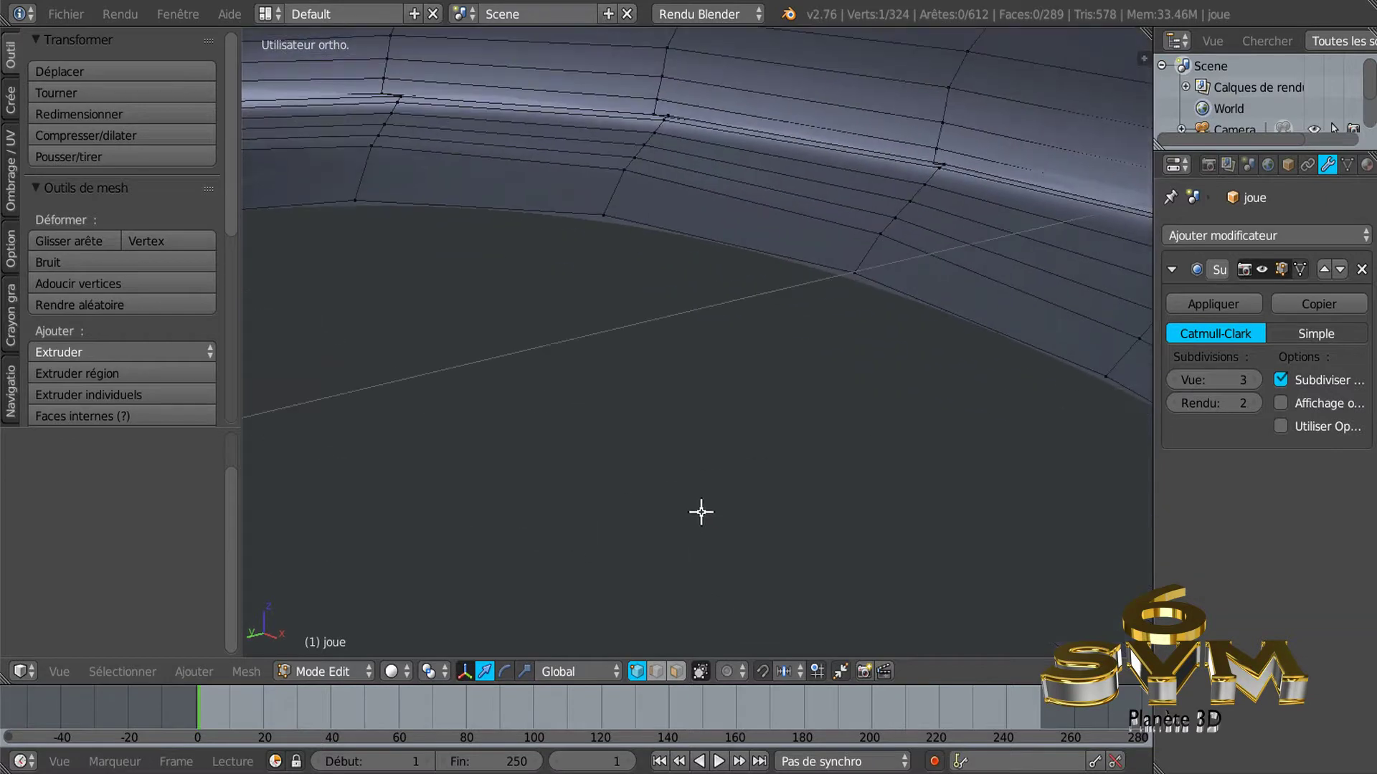
scroll(700, 512, "down", 2)
scroll(704, 497, "down", 2)
Select a flange vertex and orbit around the curved surface to inspect the lower flange.
middle_click_drag(858, 506, 897, 482)
right_click(756, 536)
mouse_move(810, 575)
middle_mouse_down()
mouse_move(731, 298)
mouse_move(701, 375)
mouse_move(692, 489)
middle_mouse_up()
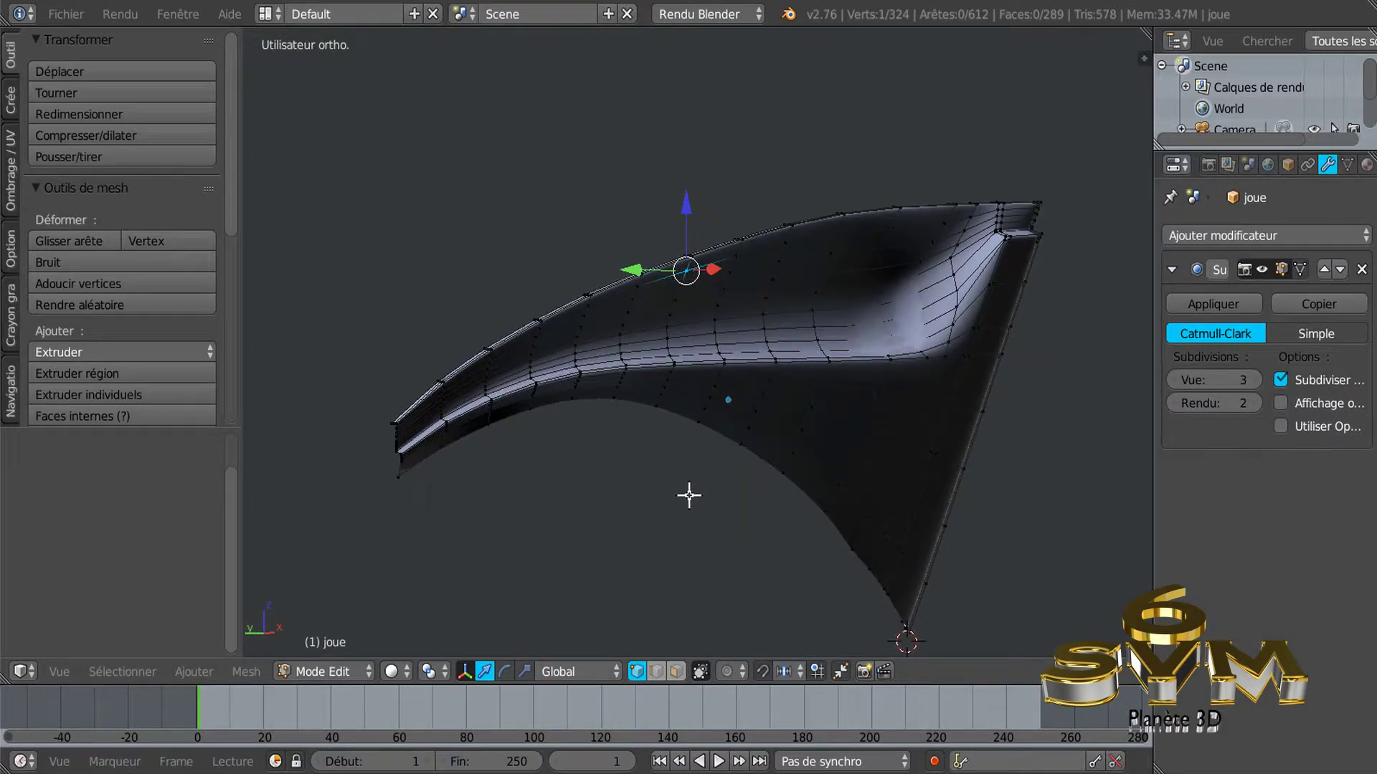
scroll(624, 498, "up", 1)
scroll(621, 495, "up", 1)
scroll(721, 483, "up", 1)
scroll(720, 484, "up", 1)
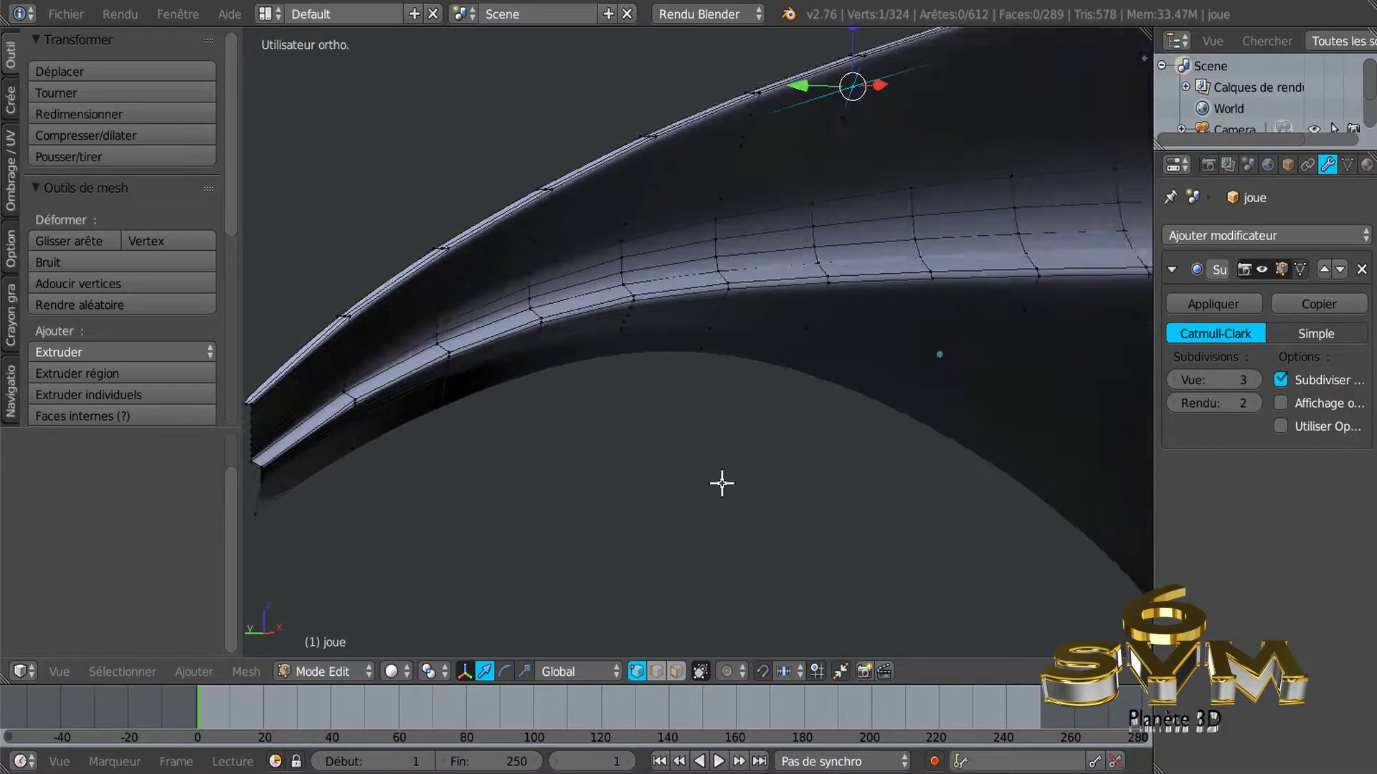
scroll(722, 477, "up", 1)
scroll(713, 502, "down", 1)
scroll(710, 545, "down", 1)
mouse_move(716, 522)
middle_mouse_down()
mouse_move(738, 428)
mouse_move(699, 564)
mouse_move(692, 434)
middle_mouse_up()
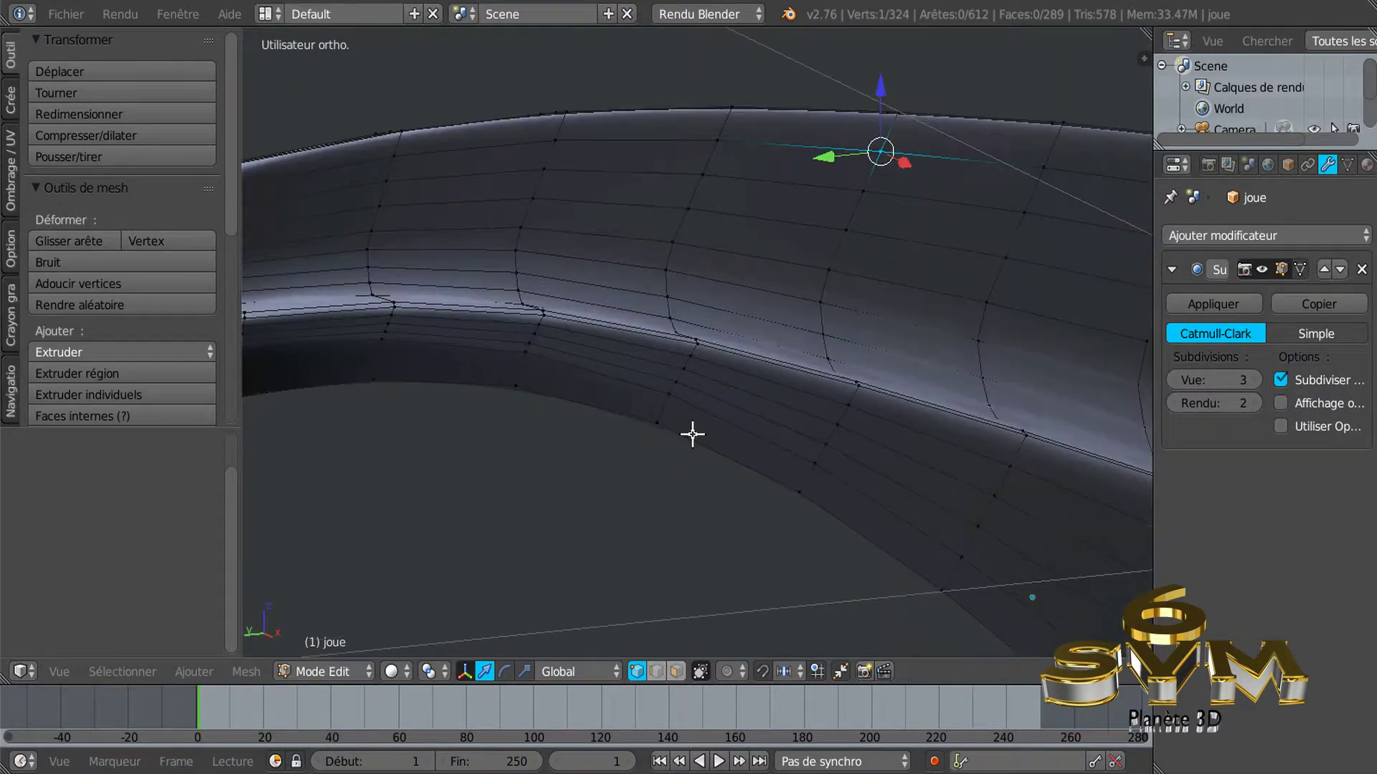
Evenly space the lower flange edge and the next vertical vertex row with LoopTools Space.
right_click(692, 360)
right_click(670, 406, "shift")
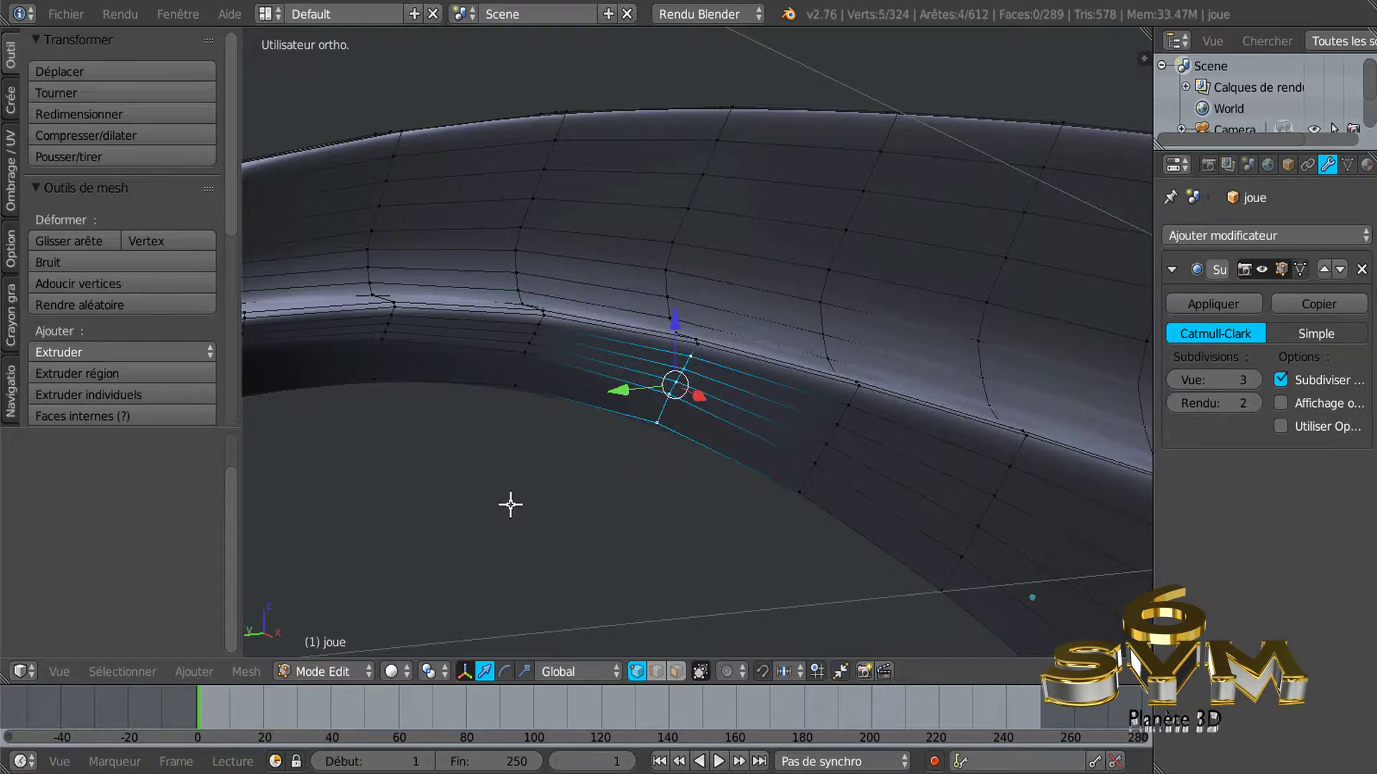
key("w")
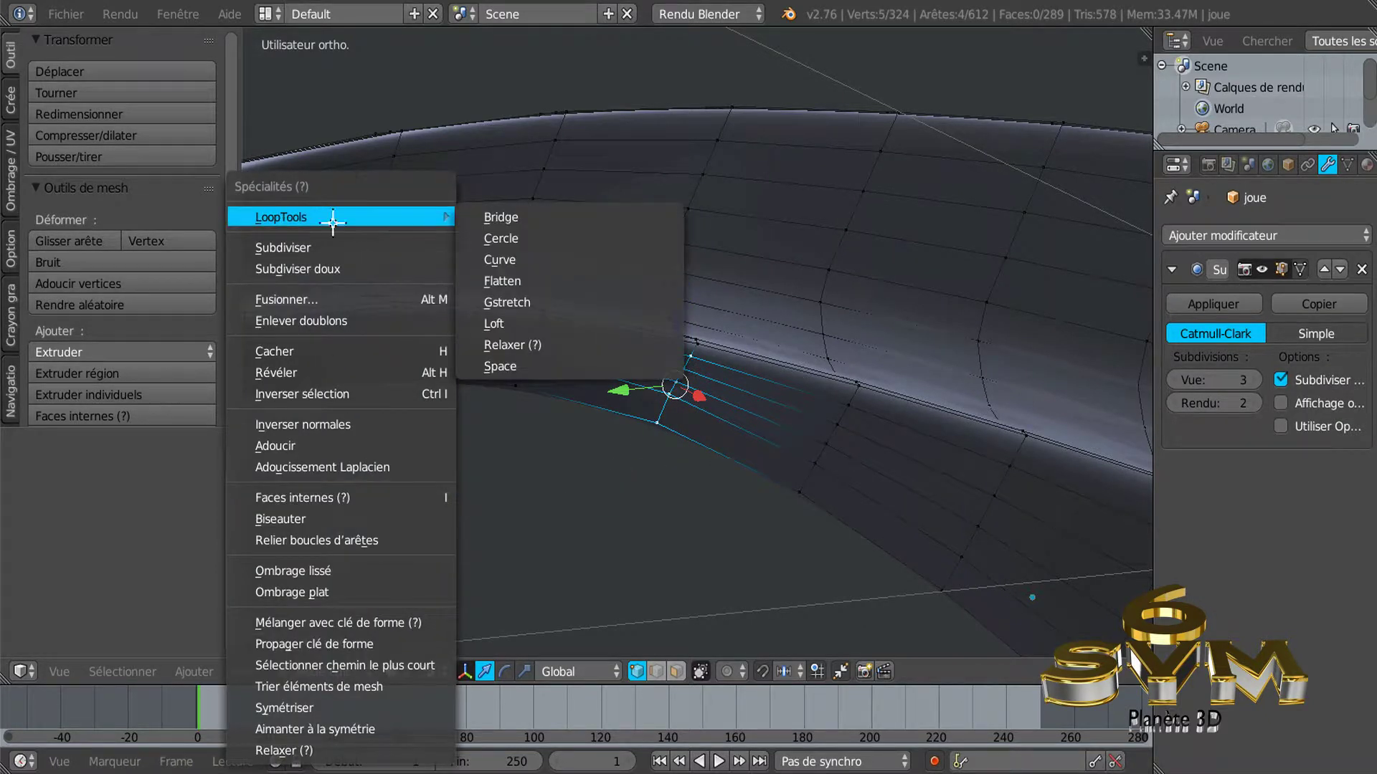
left_click(482, 368)
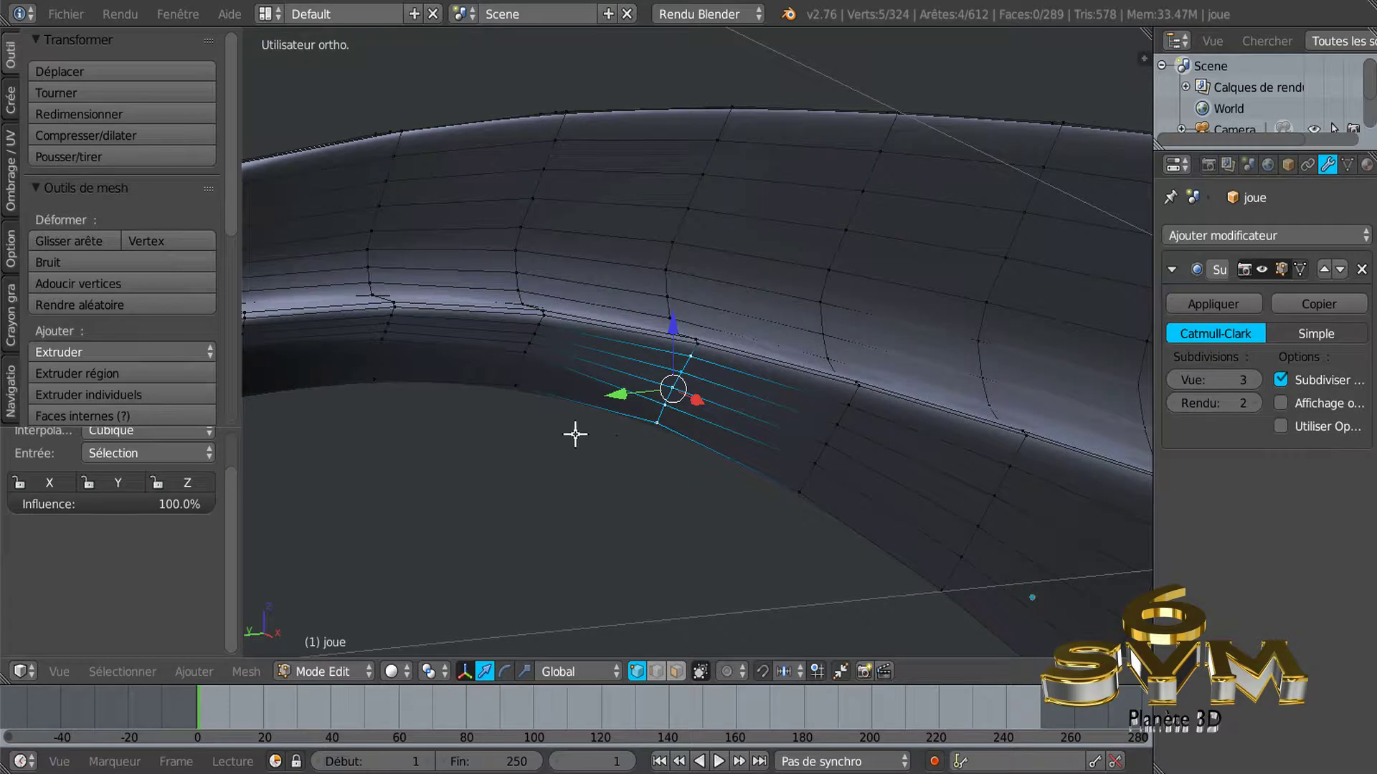
key("a")
left_click(534, 347, "alt")
key("w")
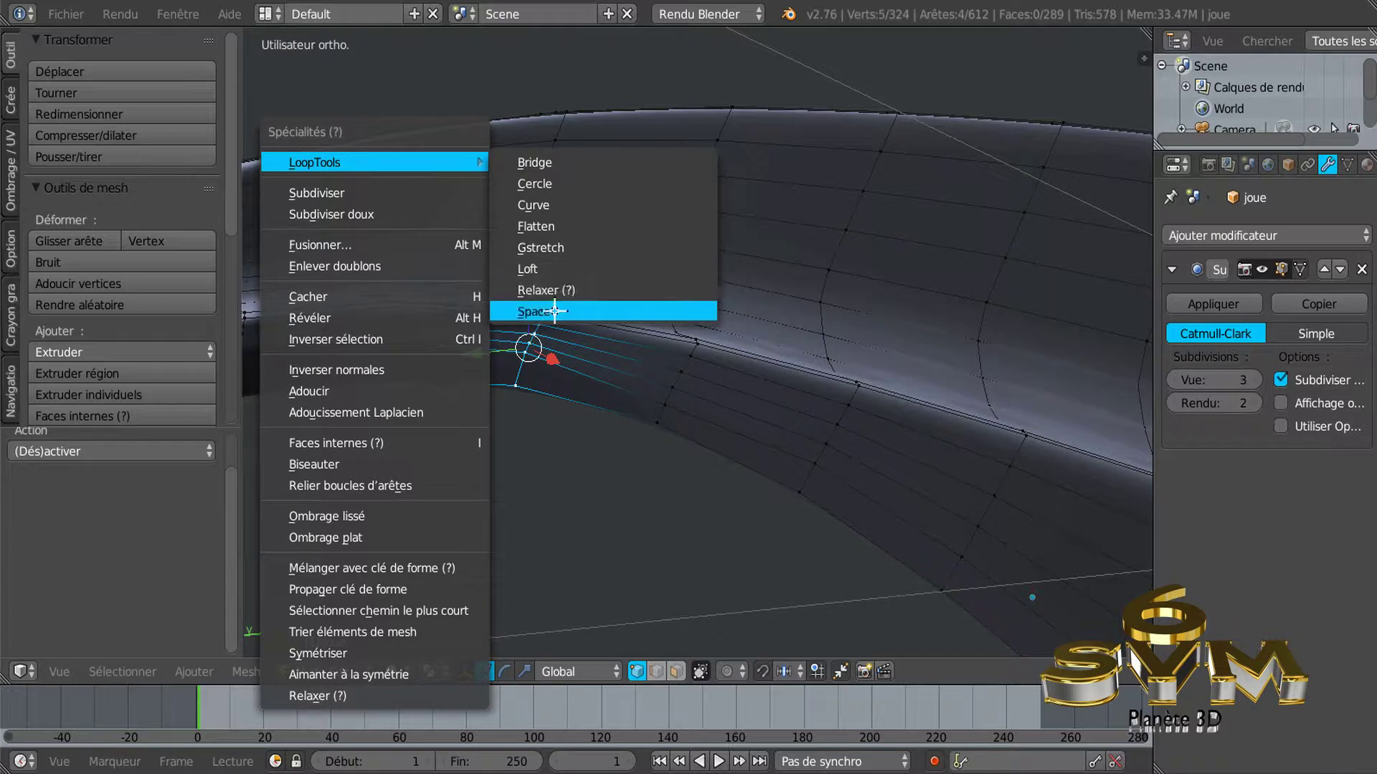
left_click(561, 312)
Circle-select five vertices on the vertical edge and evenly space them.
key("a")
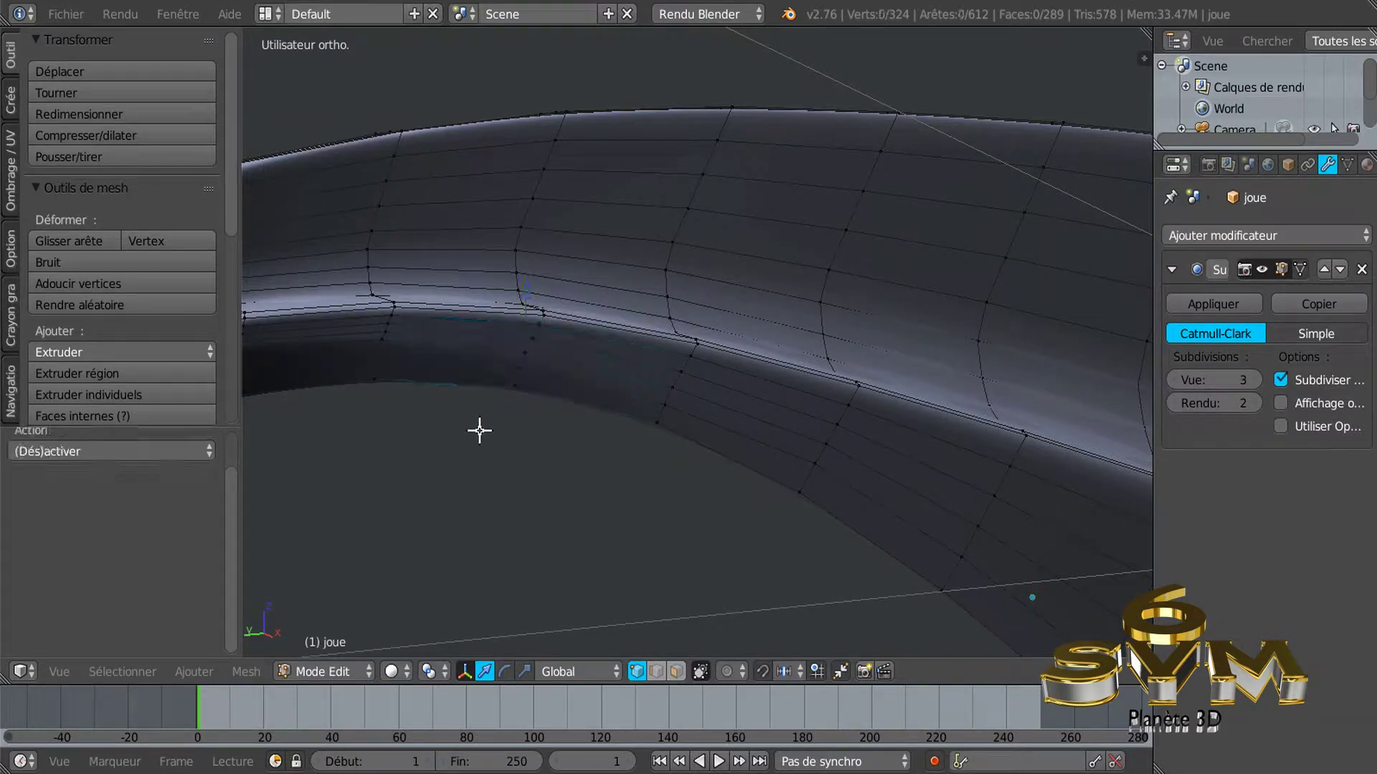
key("c")
left_click_drag(394, 322, 383, 365)
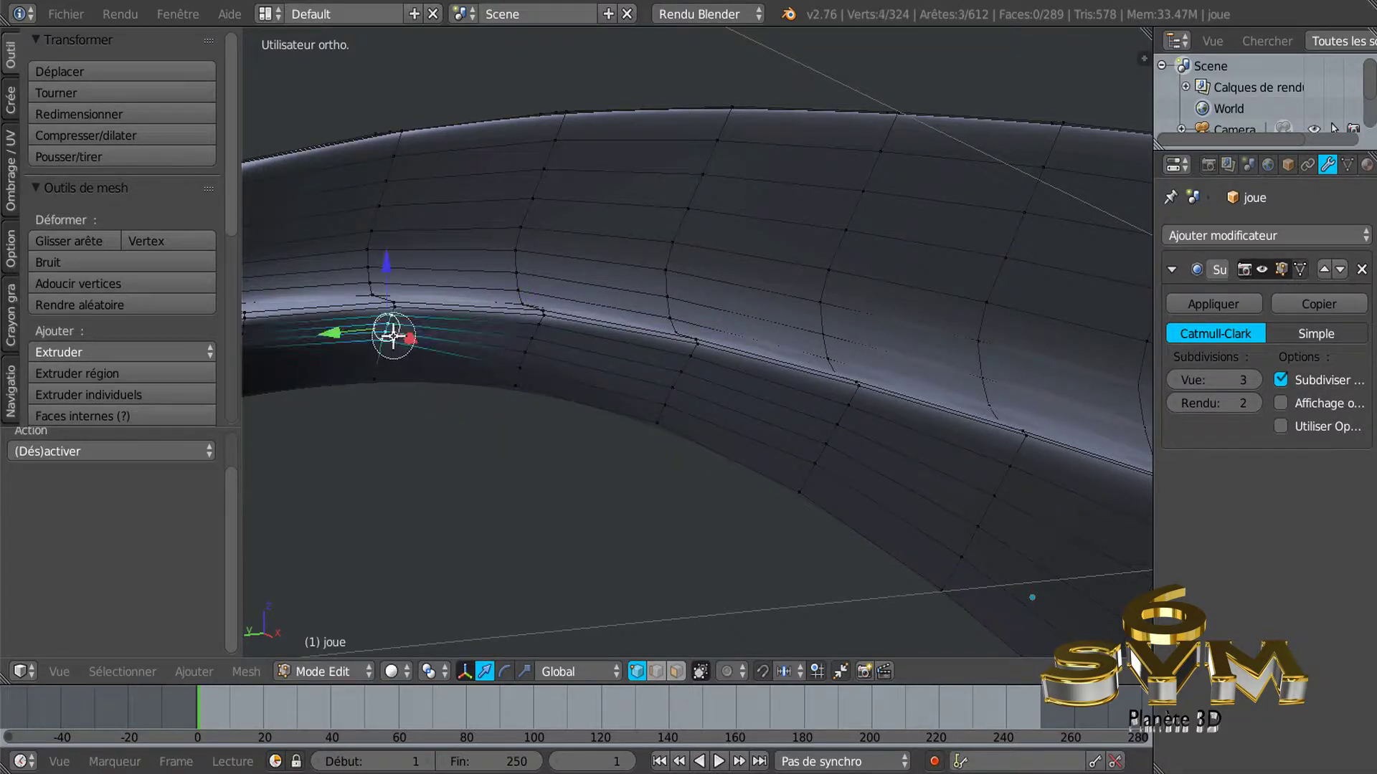
right_click(474, 451)
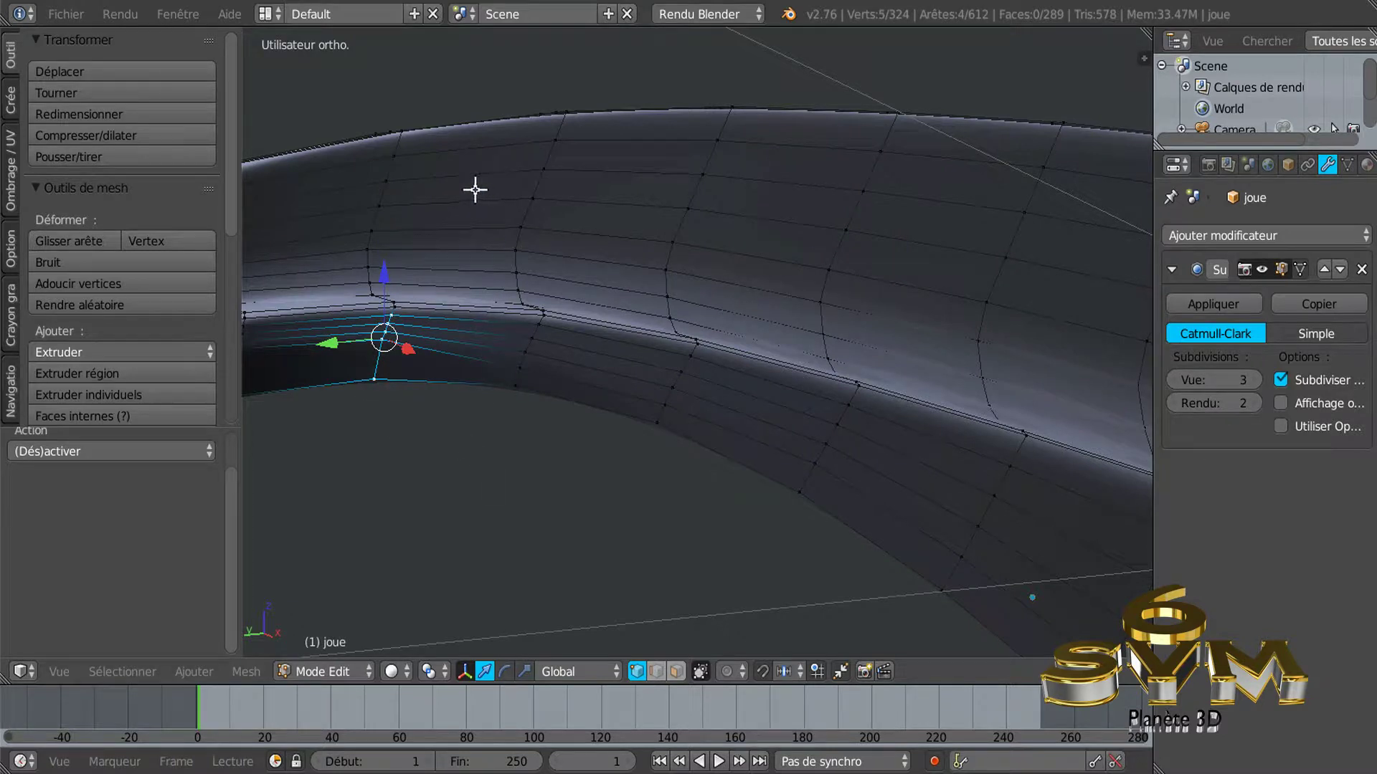
key("w")
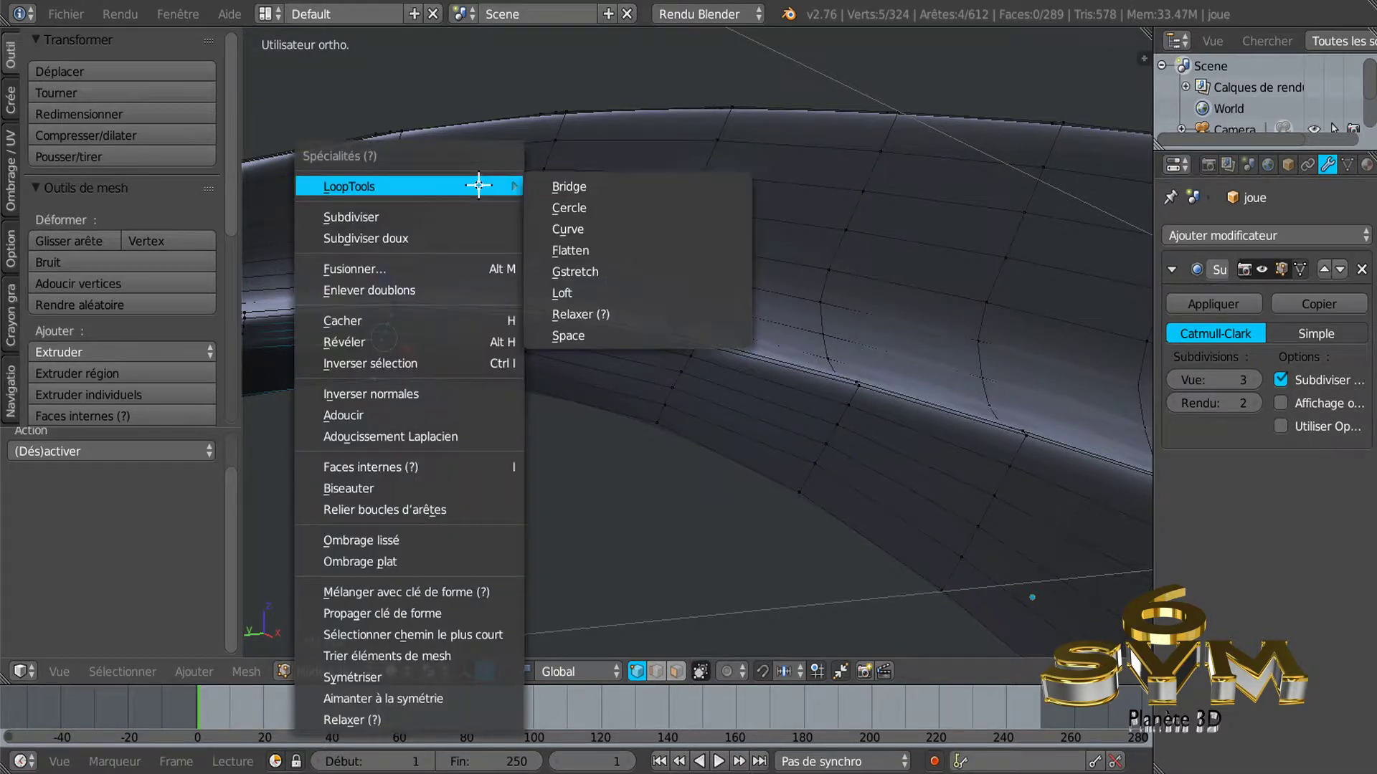
left_click(580, 337)
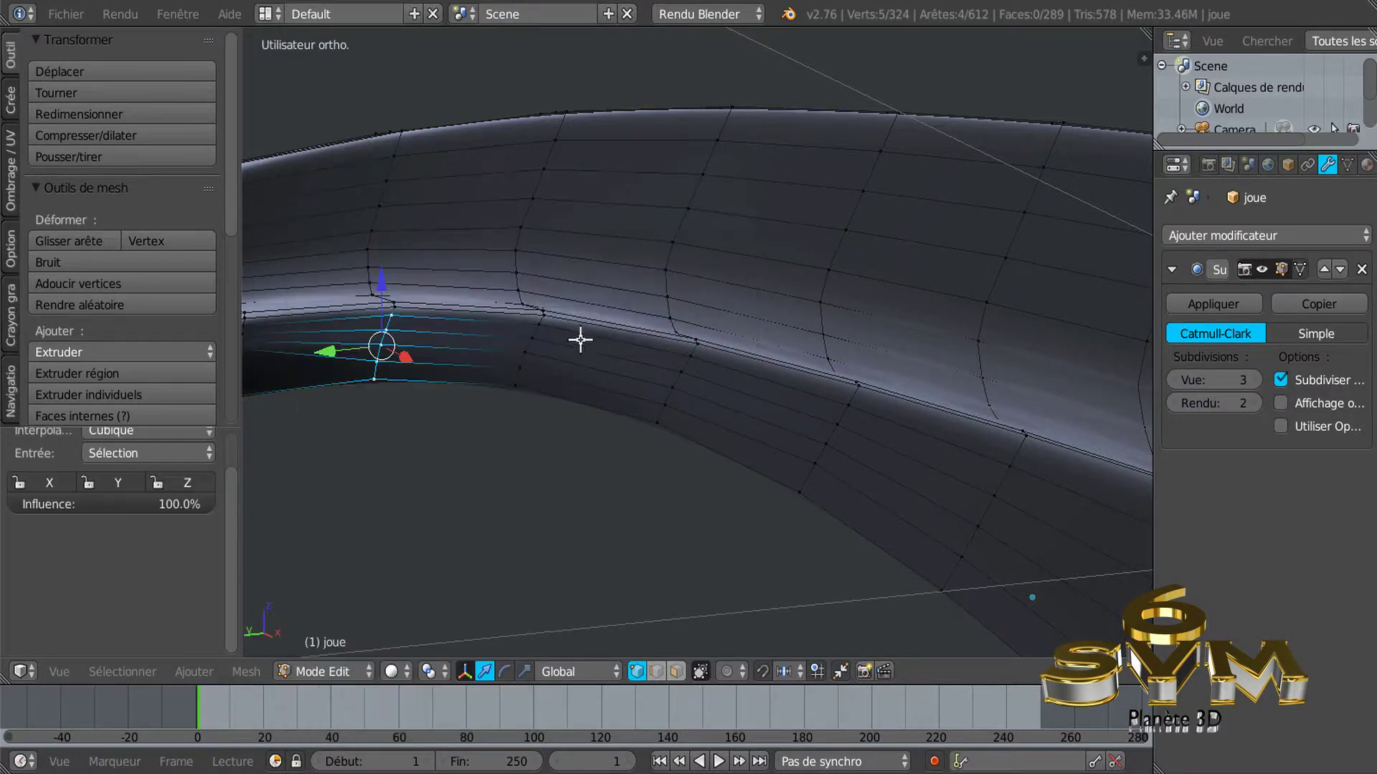
key("KP_4")
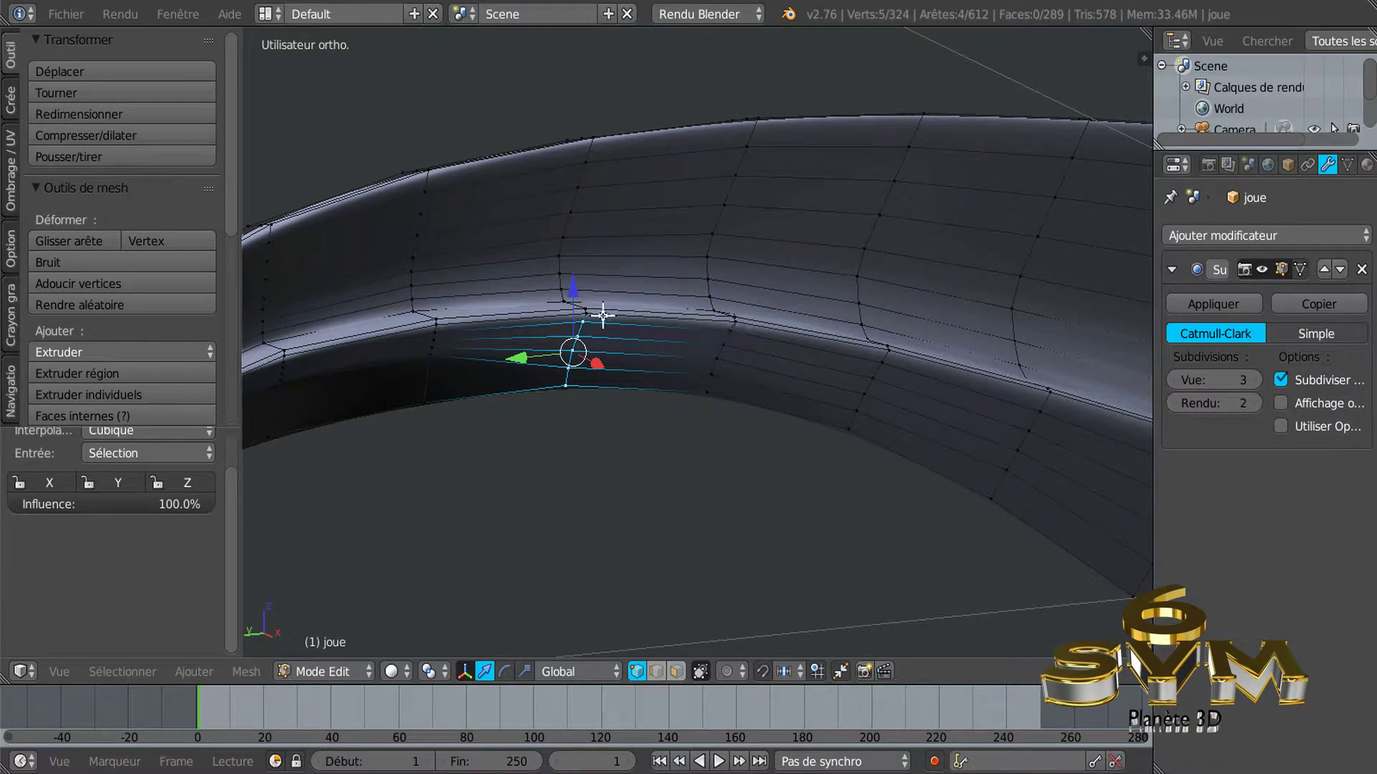
key("KP_4")
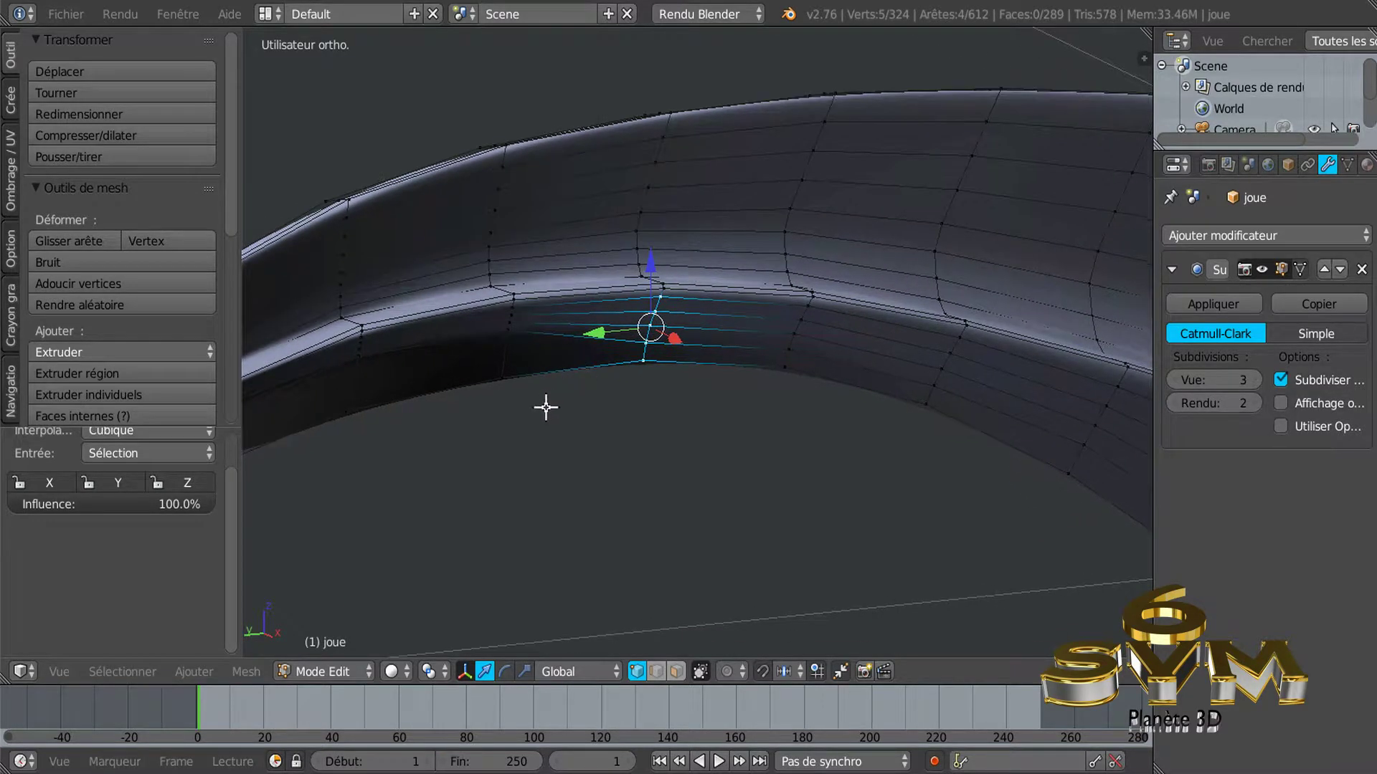
Evenly space the vertices along the band's lower edge.
key("a")
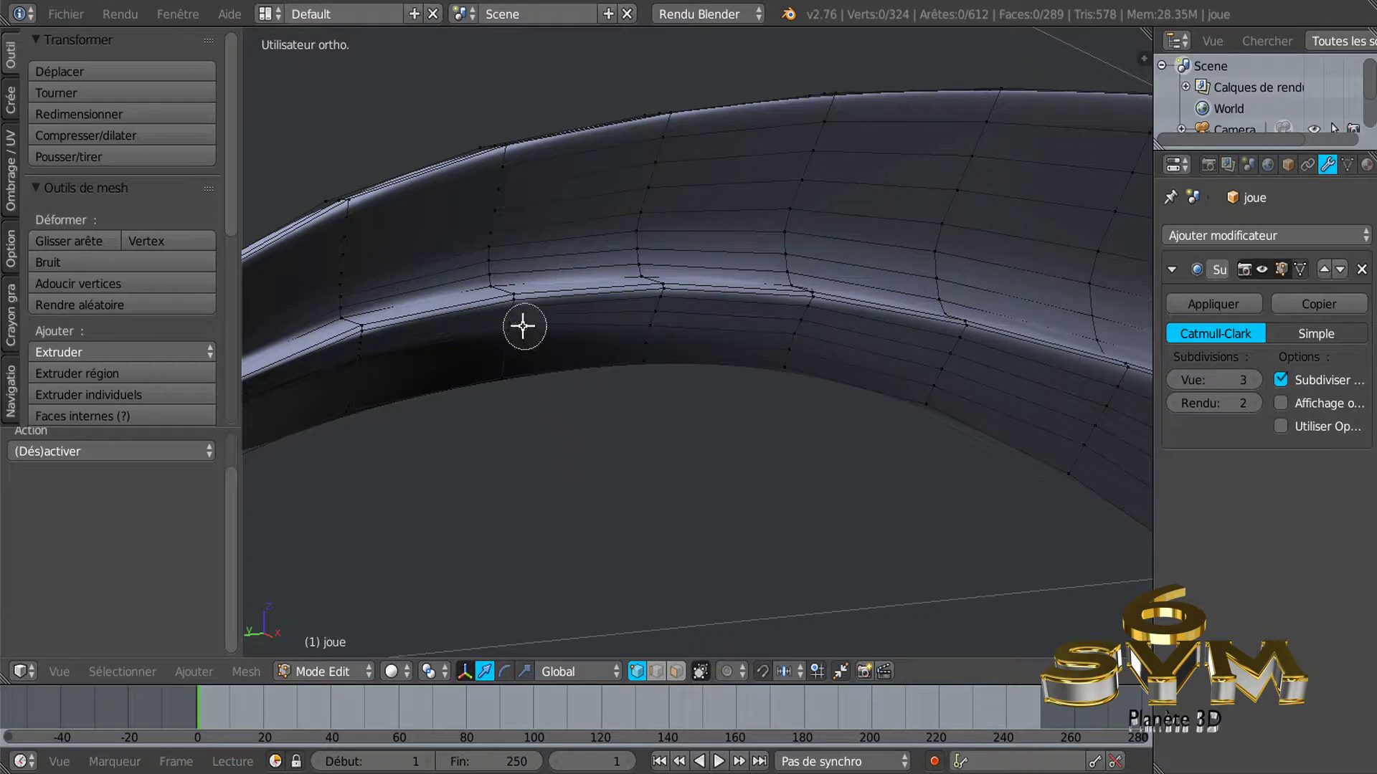
right_click(519, 320)
right_click(502, 377, "shift")
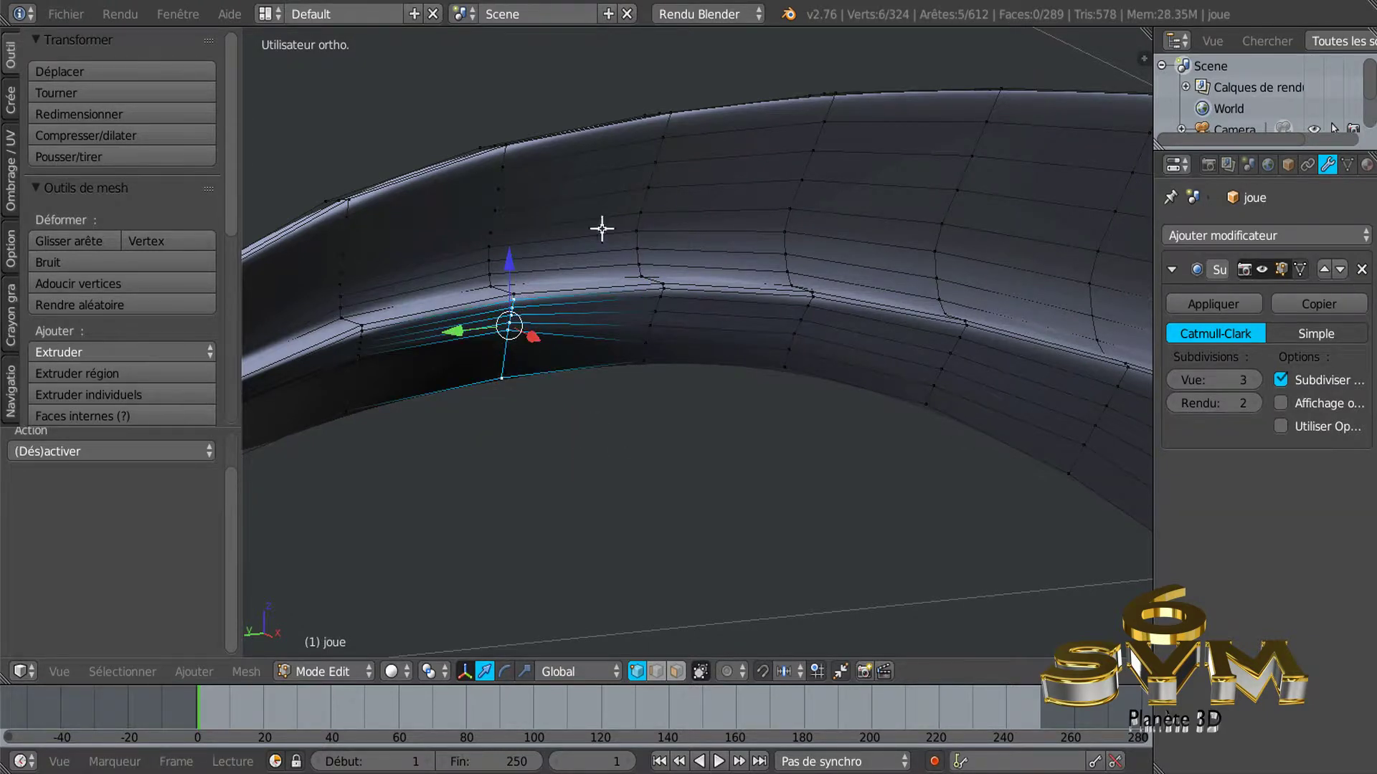
key("w")
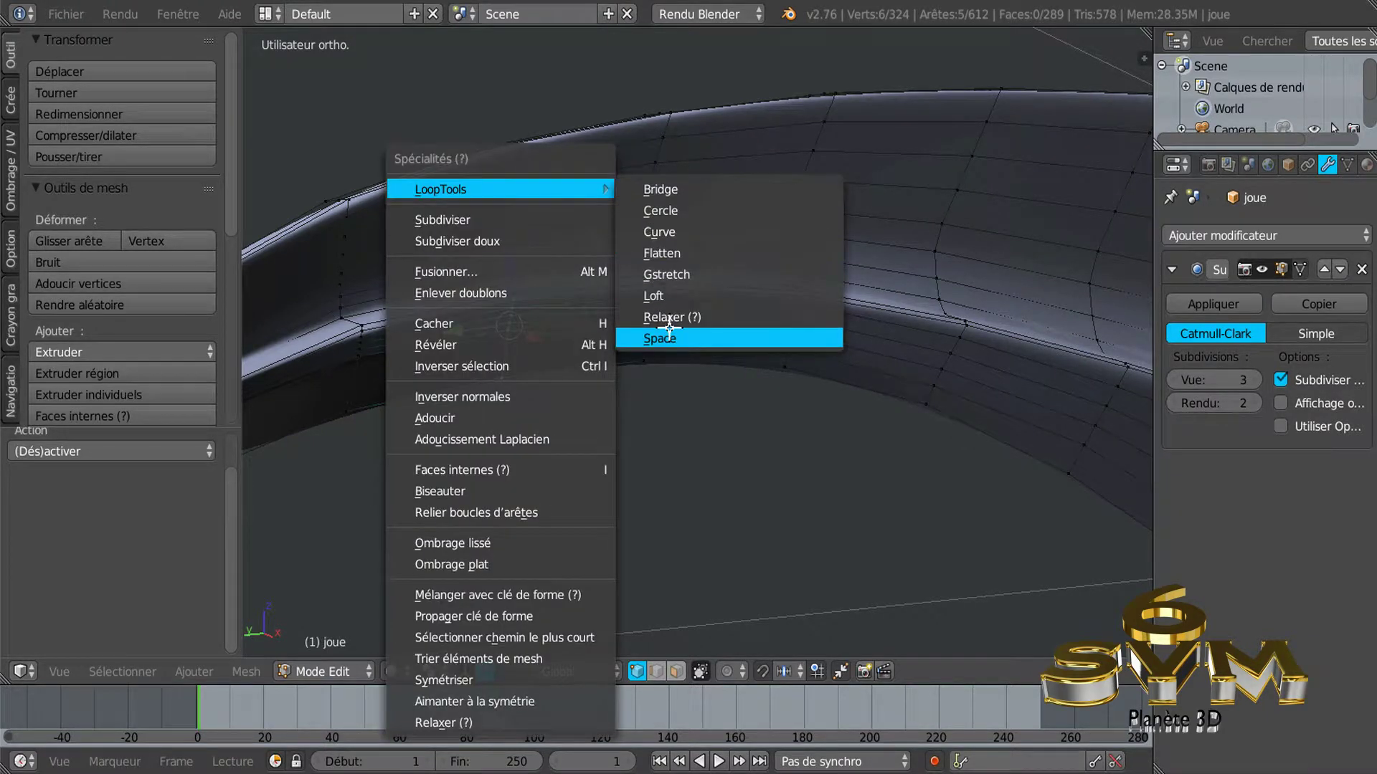
left_click(668, 341)
Preview the smoothed panel, then circle-select and evenly space the band's edge vertices.
key("Tab")
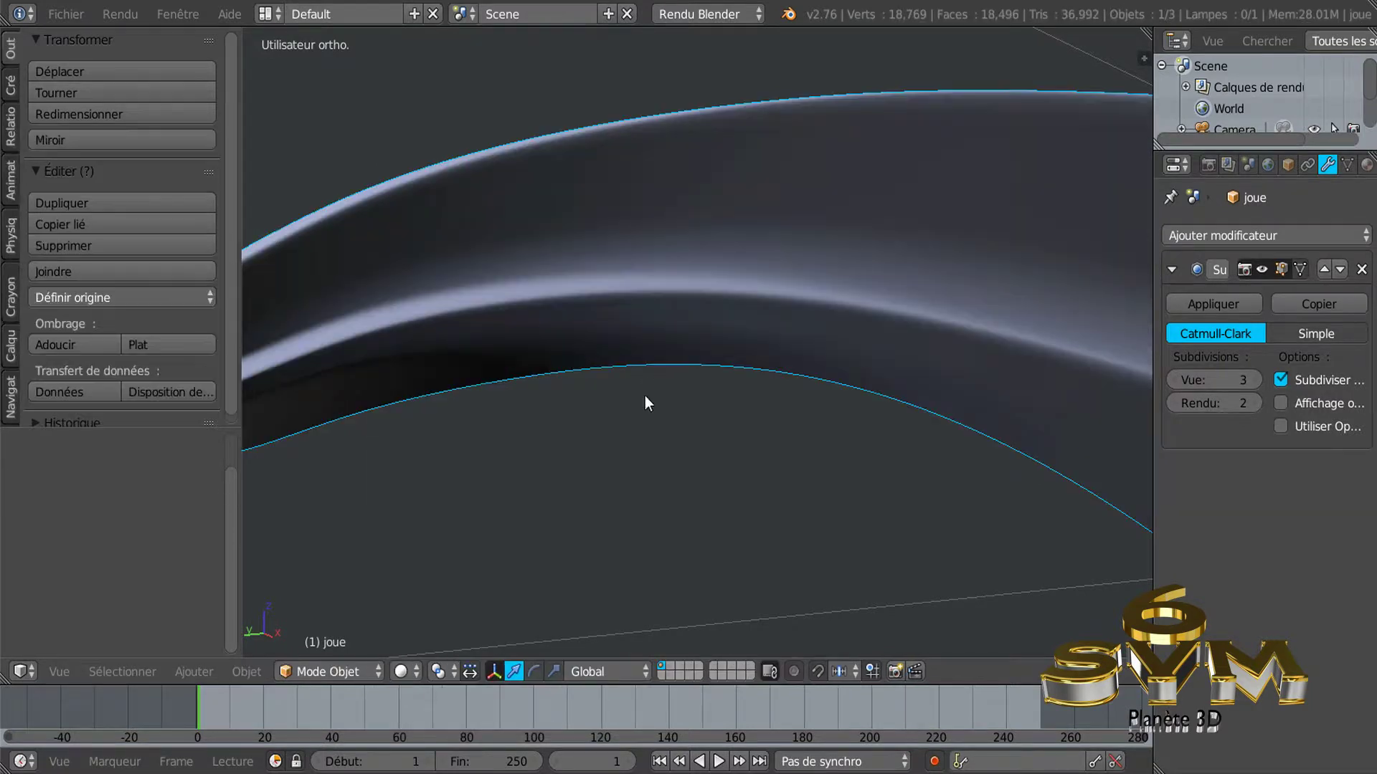
key("Tab")
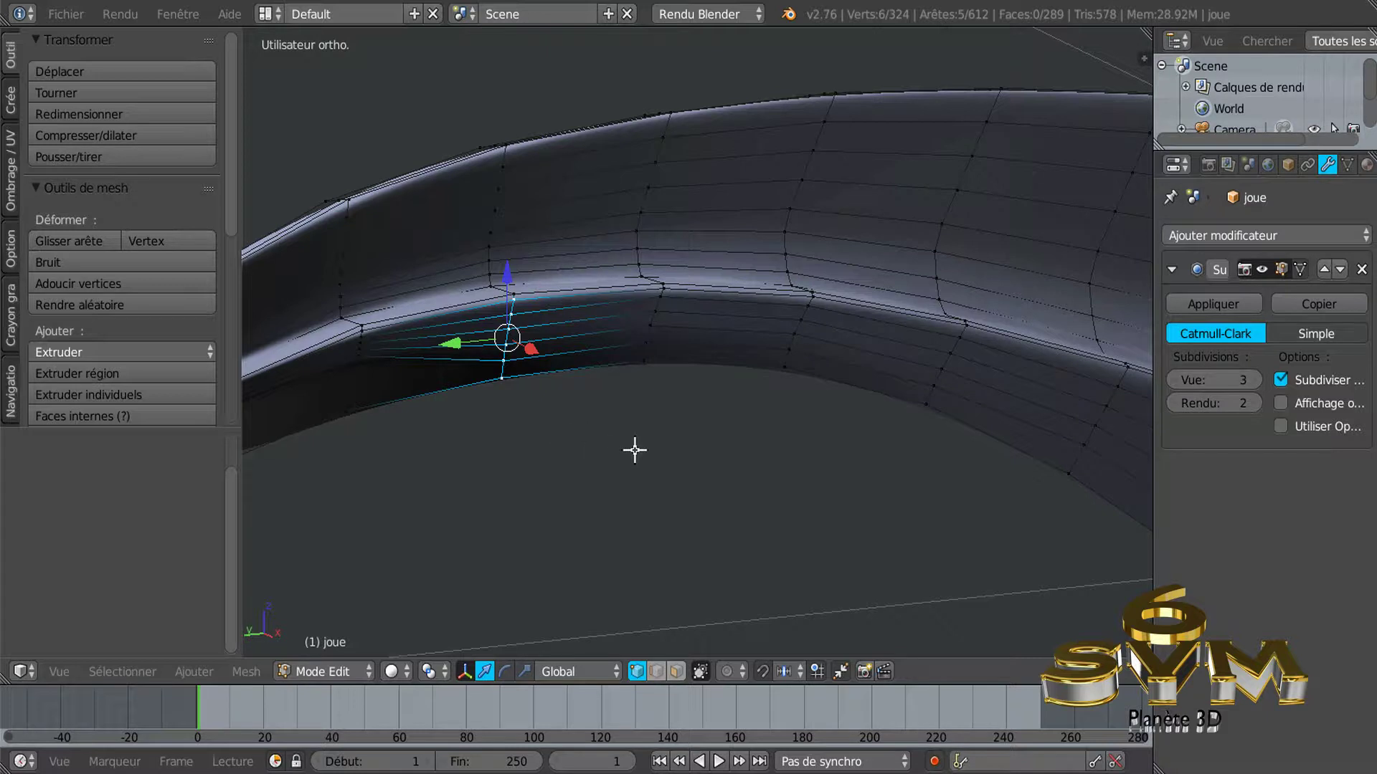
key("a")
key("c")
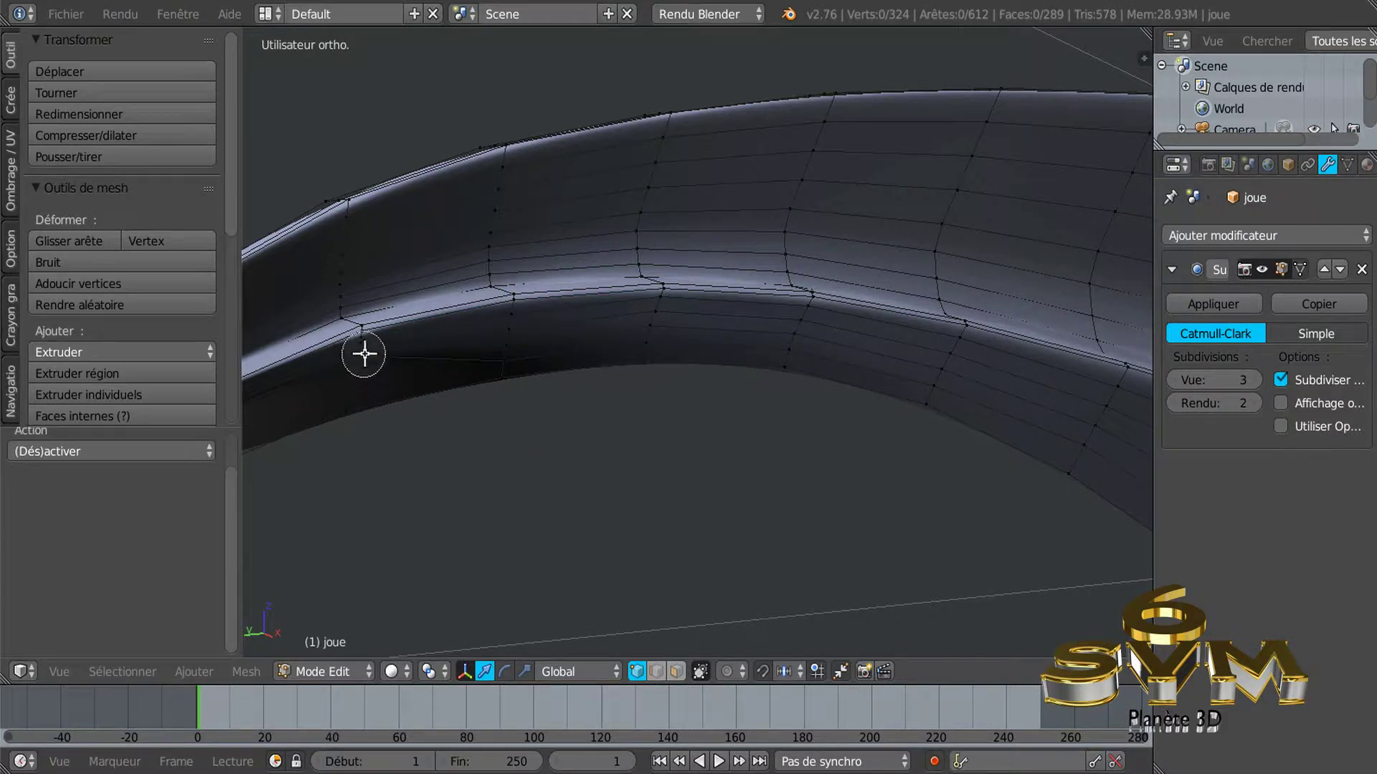
left_click(365, 353)
right_click(574, 464)
key("w")
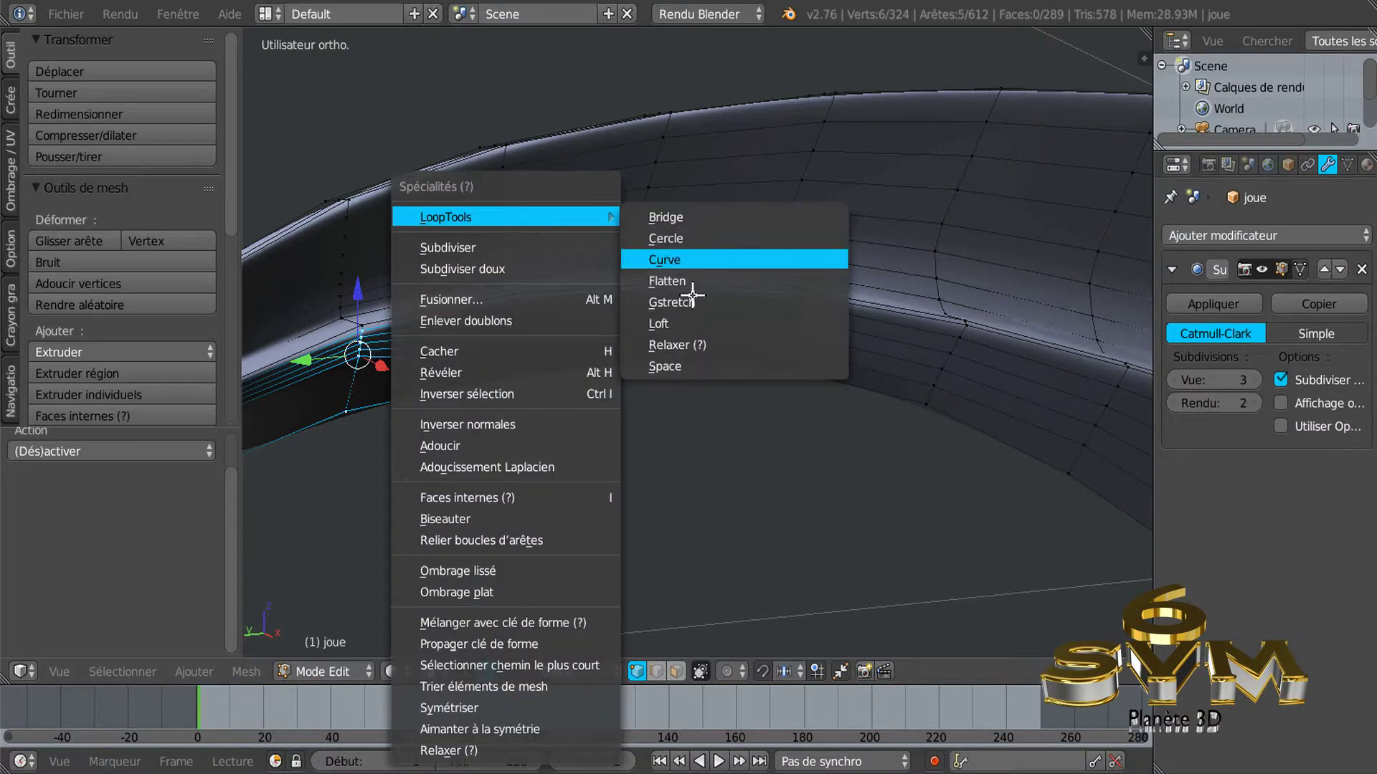
left_click(693, 367)
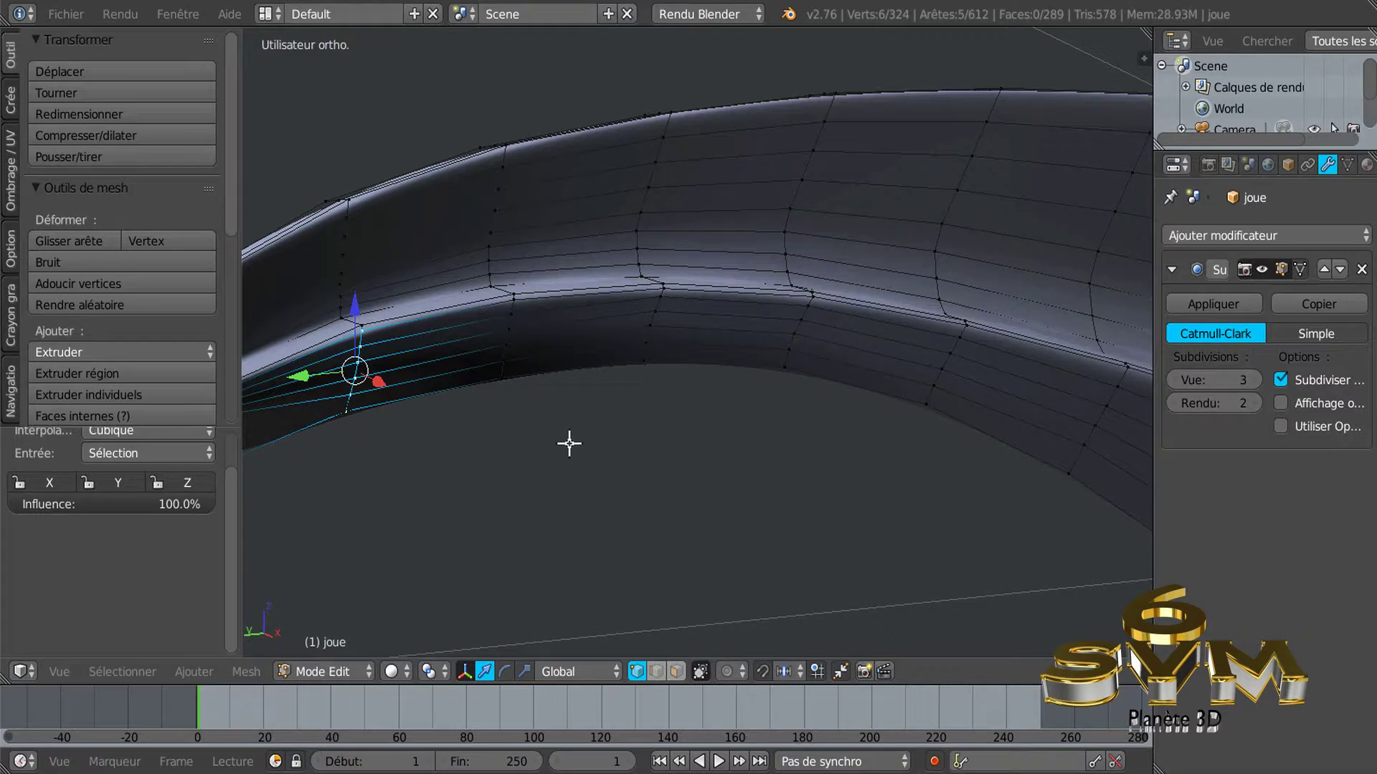
Evenly space the tip edge vertices and preview the smoothed panel in Object Mode.
middle_click_drag(568, 445, 829, 424)
scroll(541, 461, "up", 3)
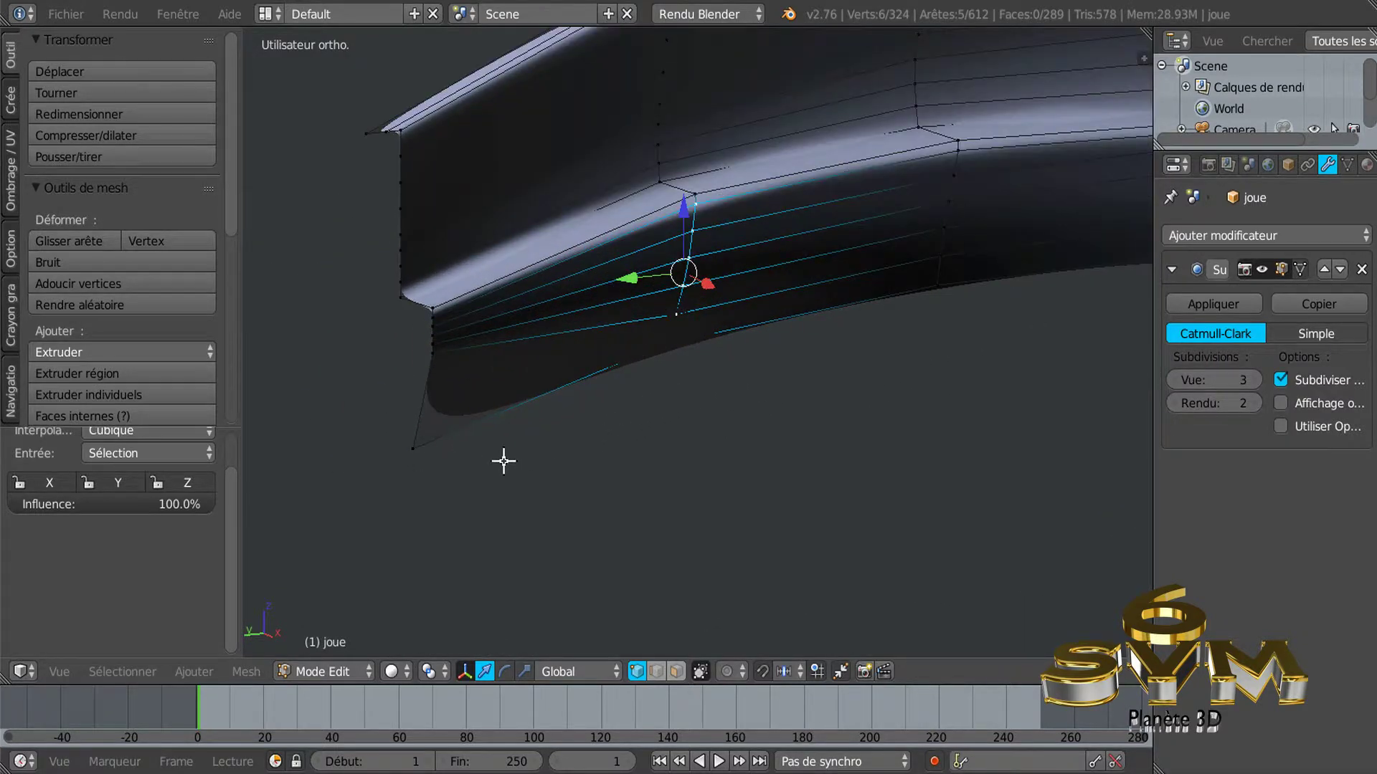
key("a")
key("c")
left_click_drag(440, 337, 390, 492)
key("w")
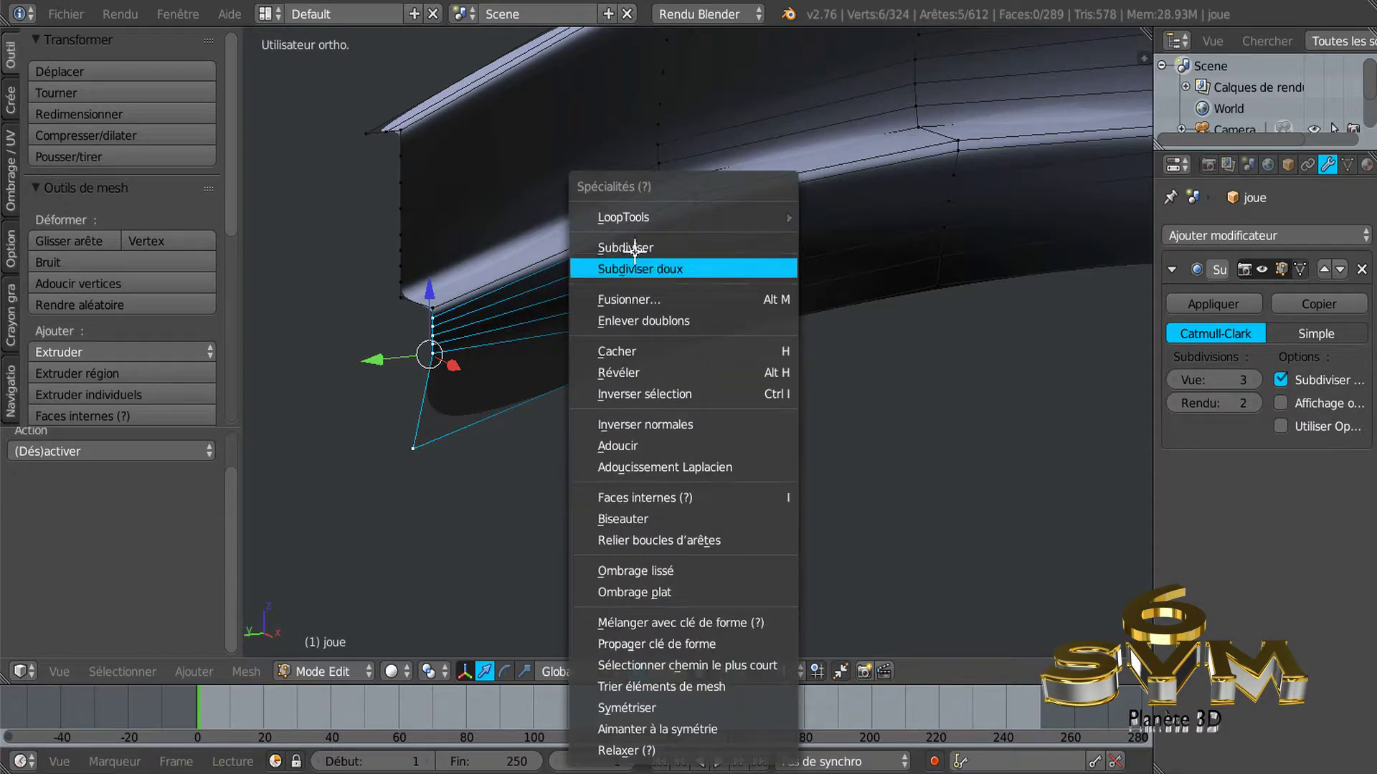
left_click(880, 357)
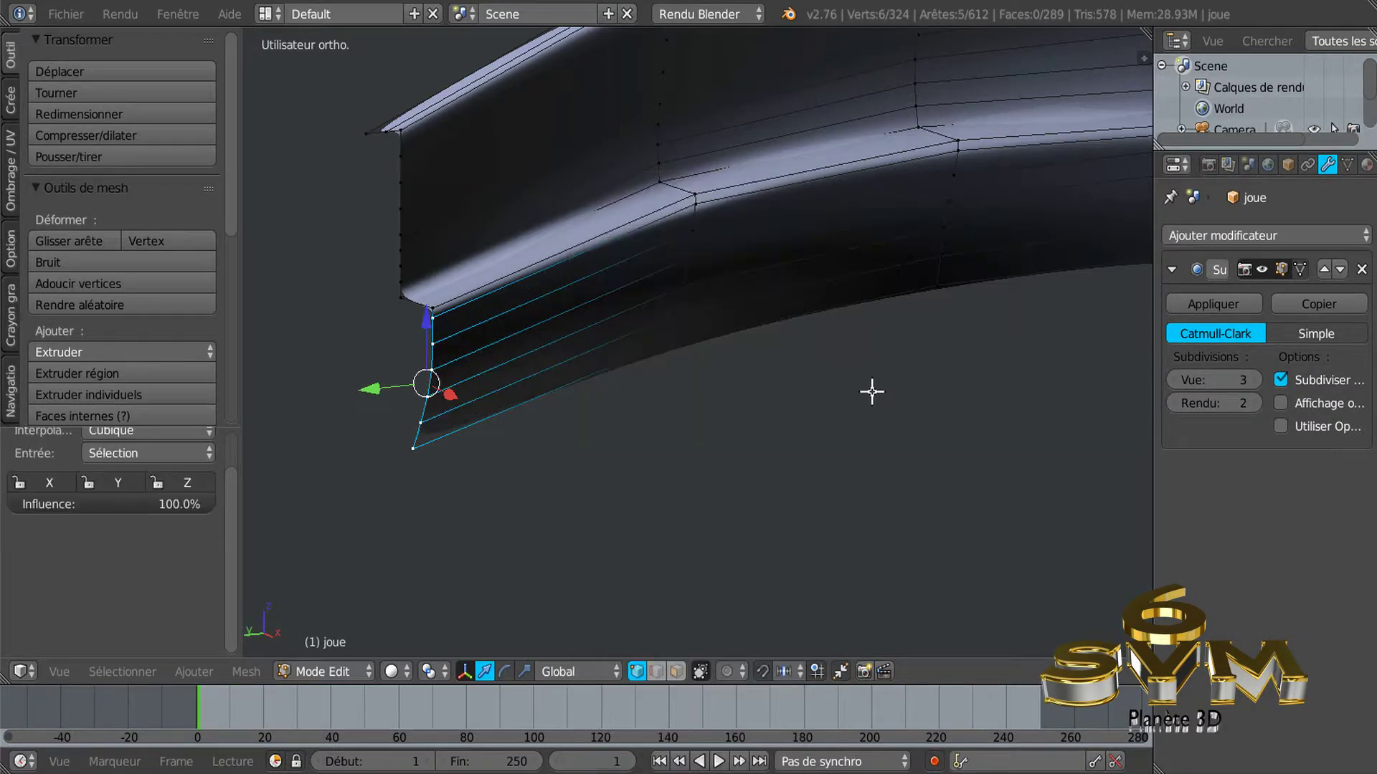
key("Tab")
mouse_move(868, 397)
middle_mouse_down()
mouse_move(1083, 423)
mouse_move(964, 411)
middle_mouse_up()
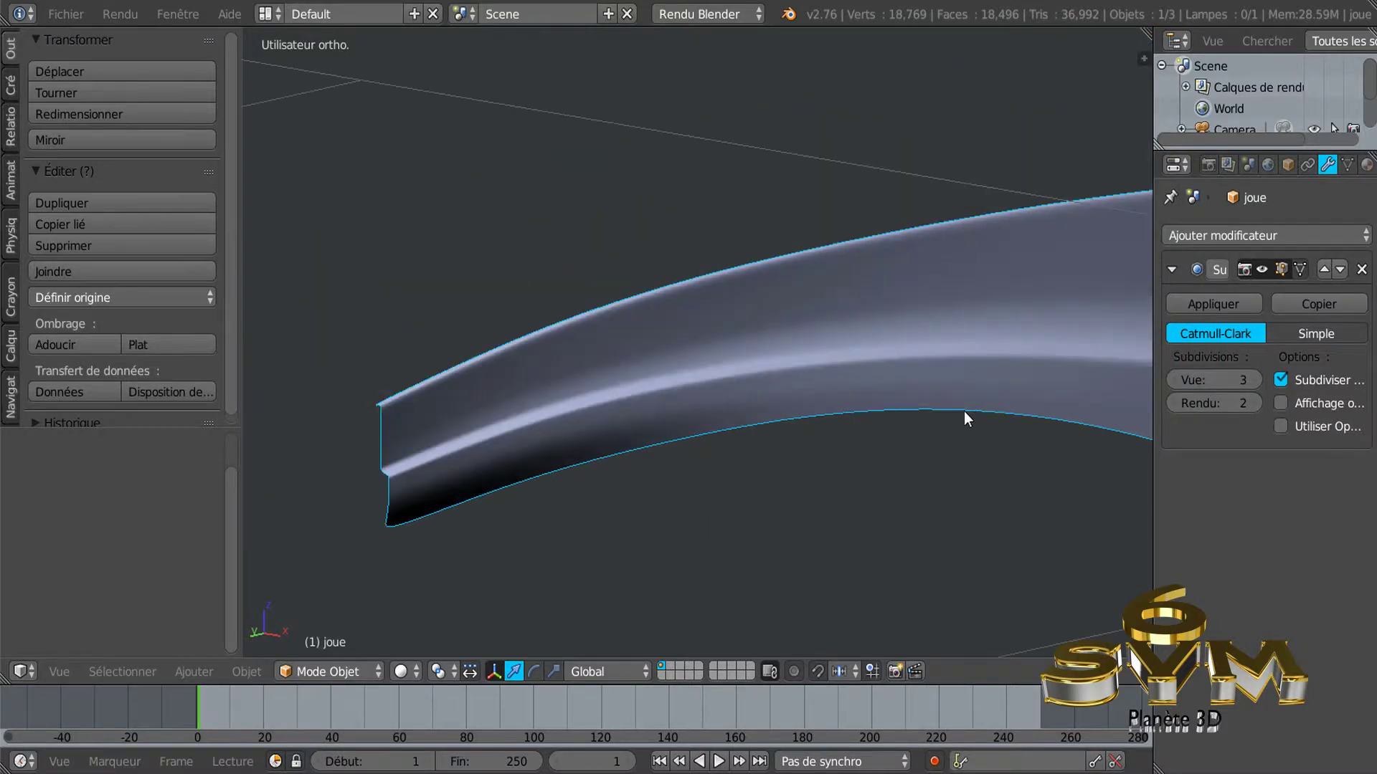
Switch viewport shading to Matériau for a blue textured fender, then re-enter Edit Mode.
mouse_move(870, 423)
middle_mouse_down()
mouse_move(739, 335)
mouse_move(765, 391)
mouse_move(933, 441)
mouse_move(922, 409)
mouse_move(716, 428)
mouse_move(802, 477)
mouse_move(805, 496)
mouse_move(793, 453)
mouse_move(754, 470)
middle_mouse_up()
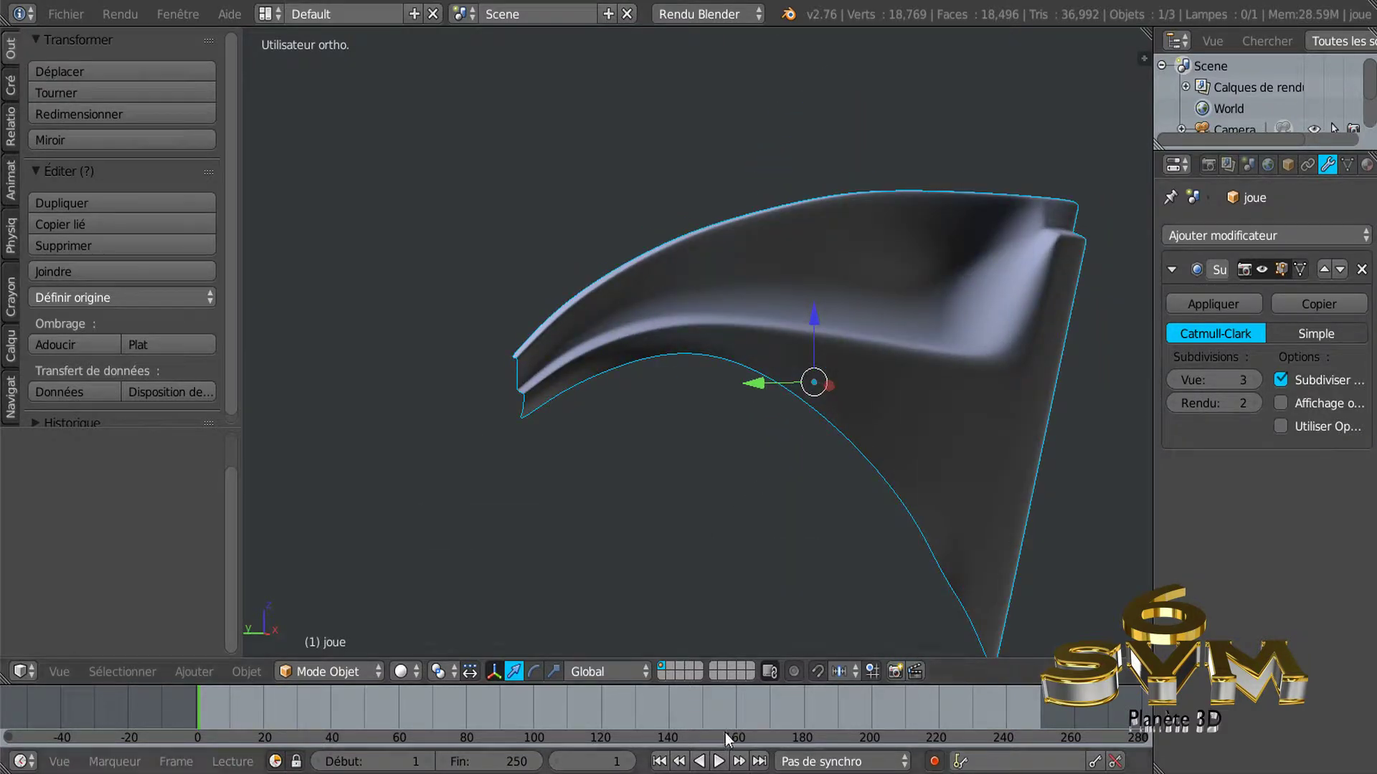
left_click(408, 671)
left_click(403, 554)
mouse_move(624, 458)
middle_mouse_down()
mouse_move(721, 479)
mouse_move(660, 535)
mouse_move(529, 479)
mouse_move(699, 423)
mouse_move(888, 485)
middle_mouse_up()
scroll(717, 489, "up", 3)
key("Tab")
scroll(897, 445, "up", 3)
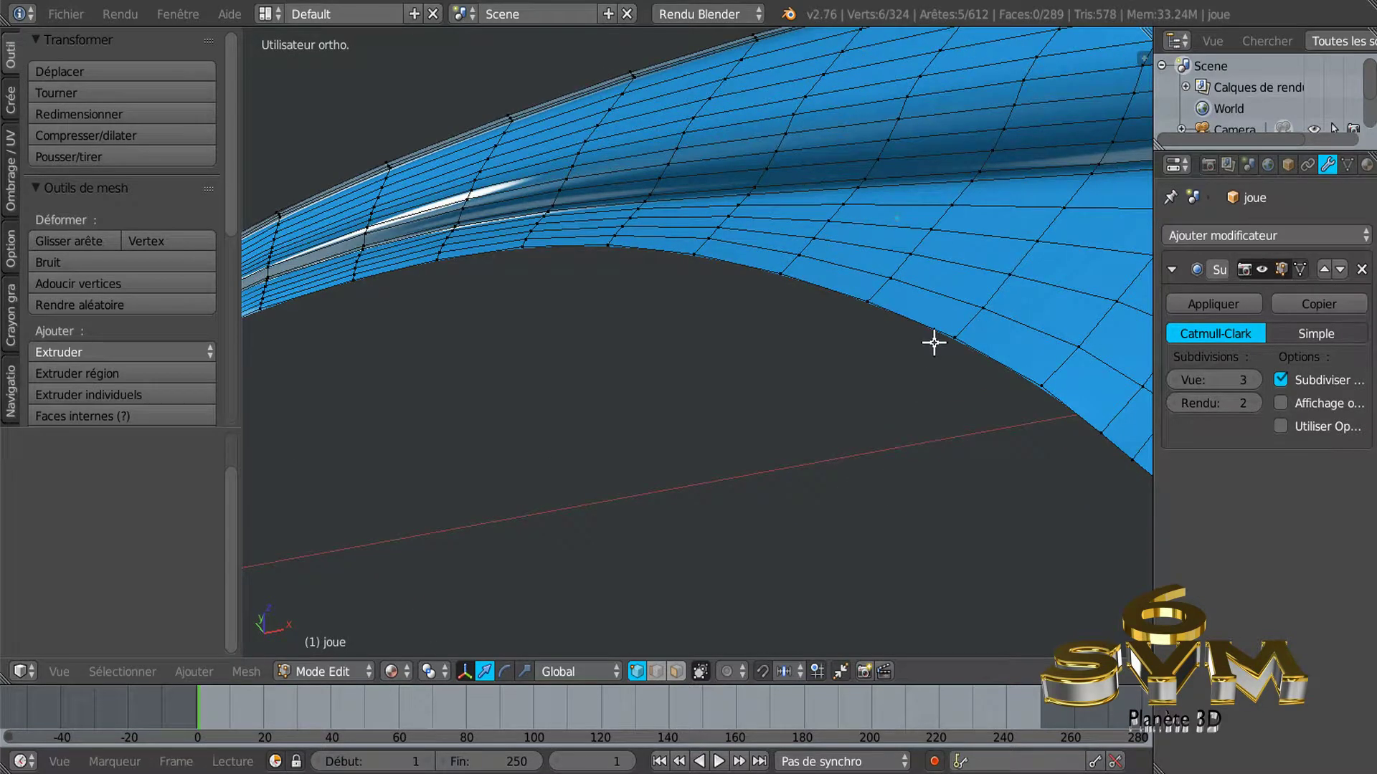
Orbit to the pointed tip and lower one tip vertex slightly along Z.
right_click(922, 316, "alt")
middle_click_drag(803, 389, 756, 424)
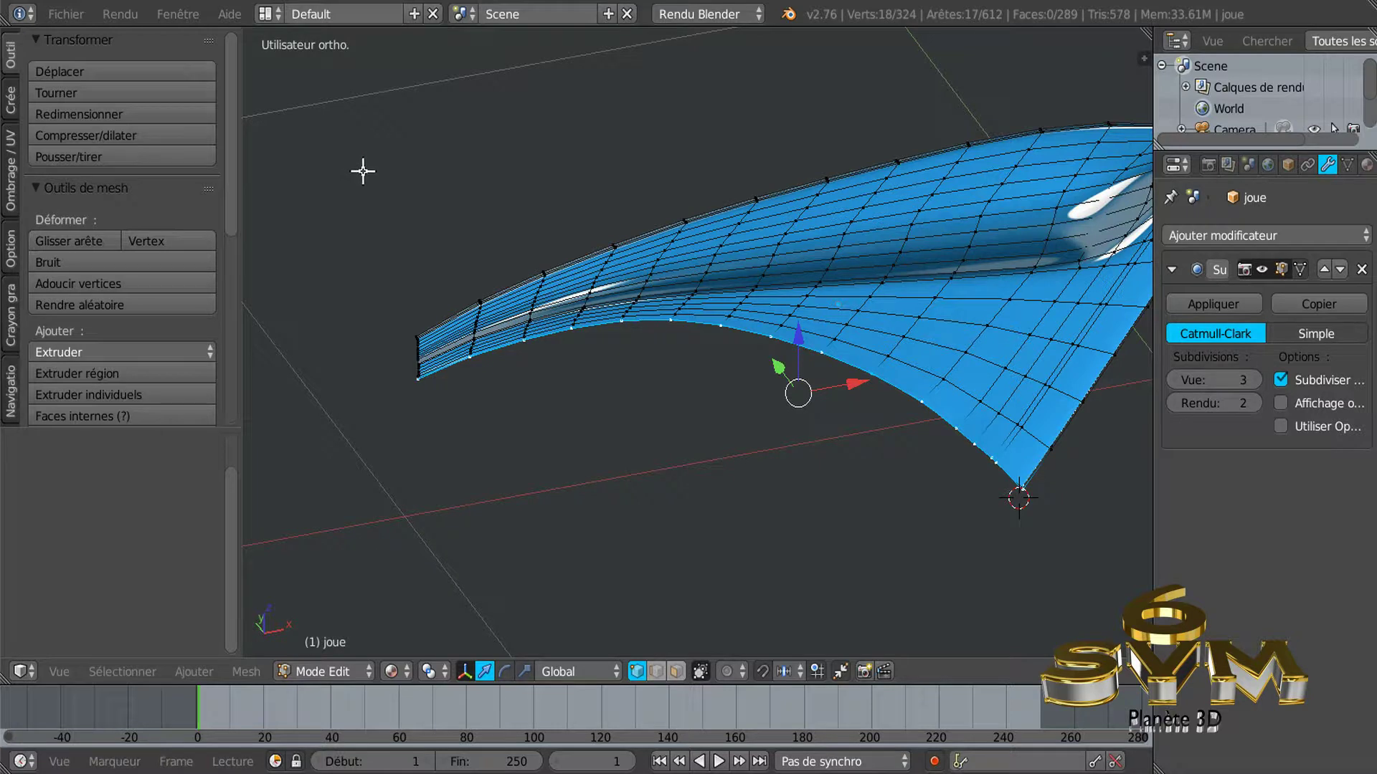
mouse_move(787, 400)
middle_mouse_down()
mouse_move(734, 433)
mouse_move(639, 350)
middle_mouse_up()
mouse_move(1045, 516)
middle_mouse_down()
mouse_move(949, 486)
mouse_move(686, 445)
middle_mouse_up()
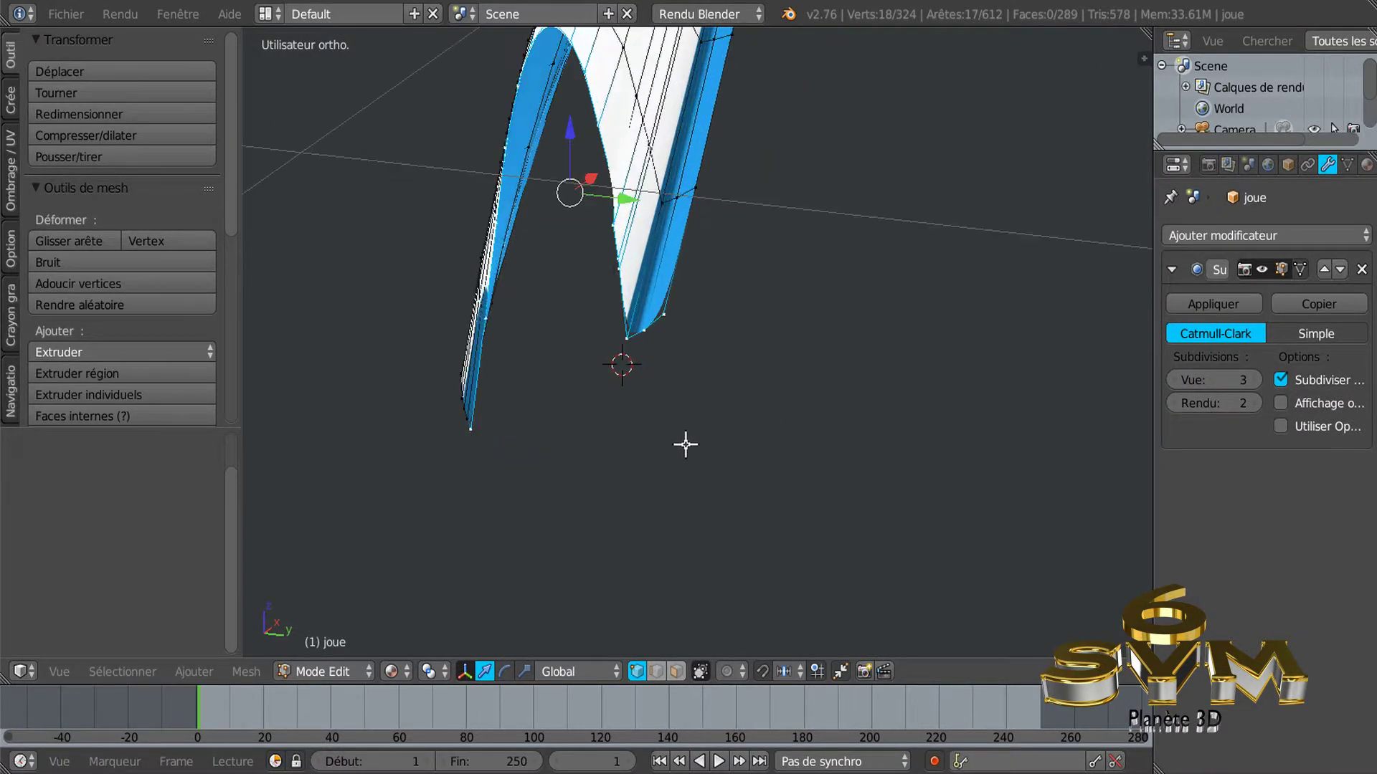
middle_click_drag(620, 395, 585, 384)
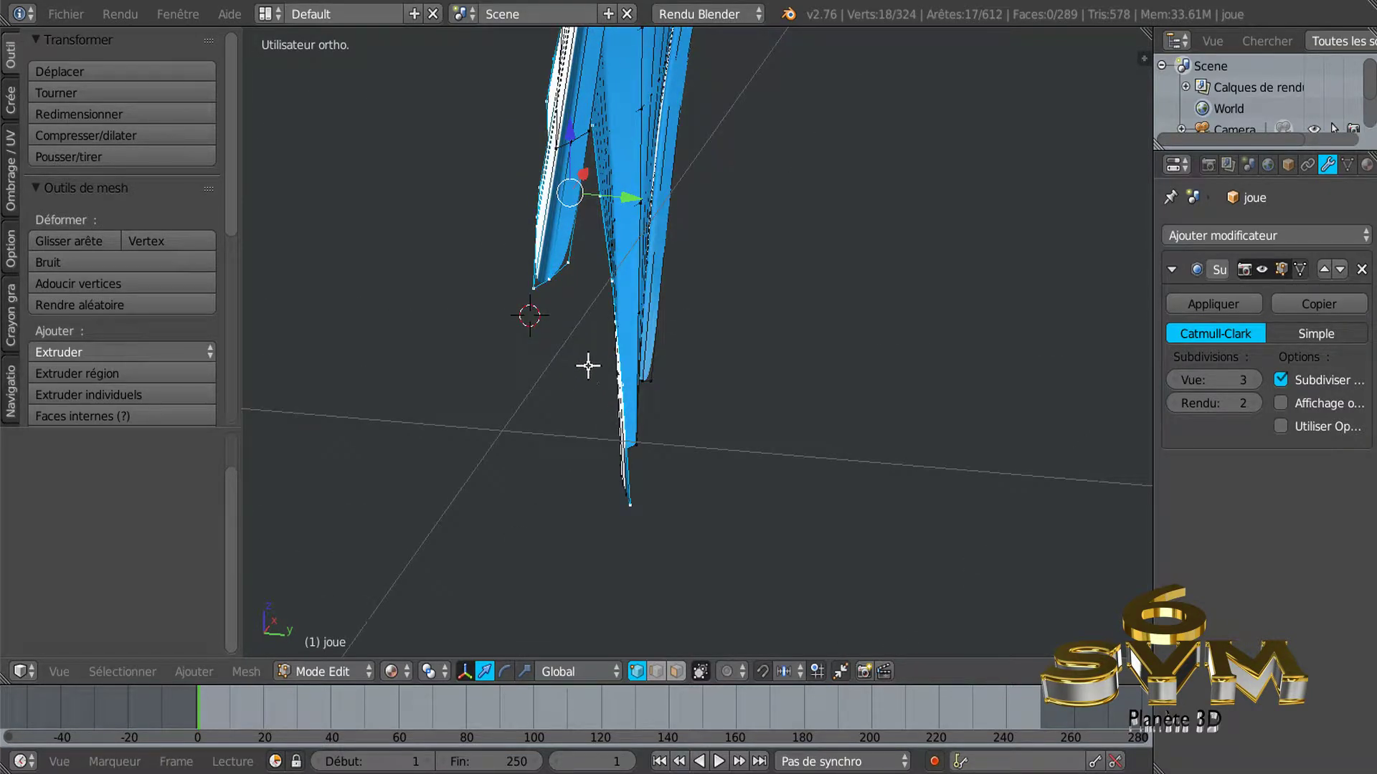
right_click(563, 280)
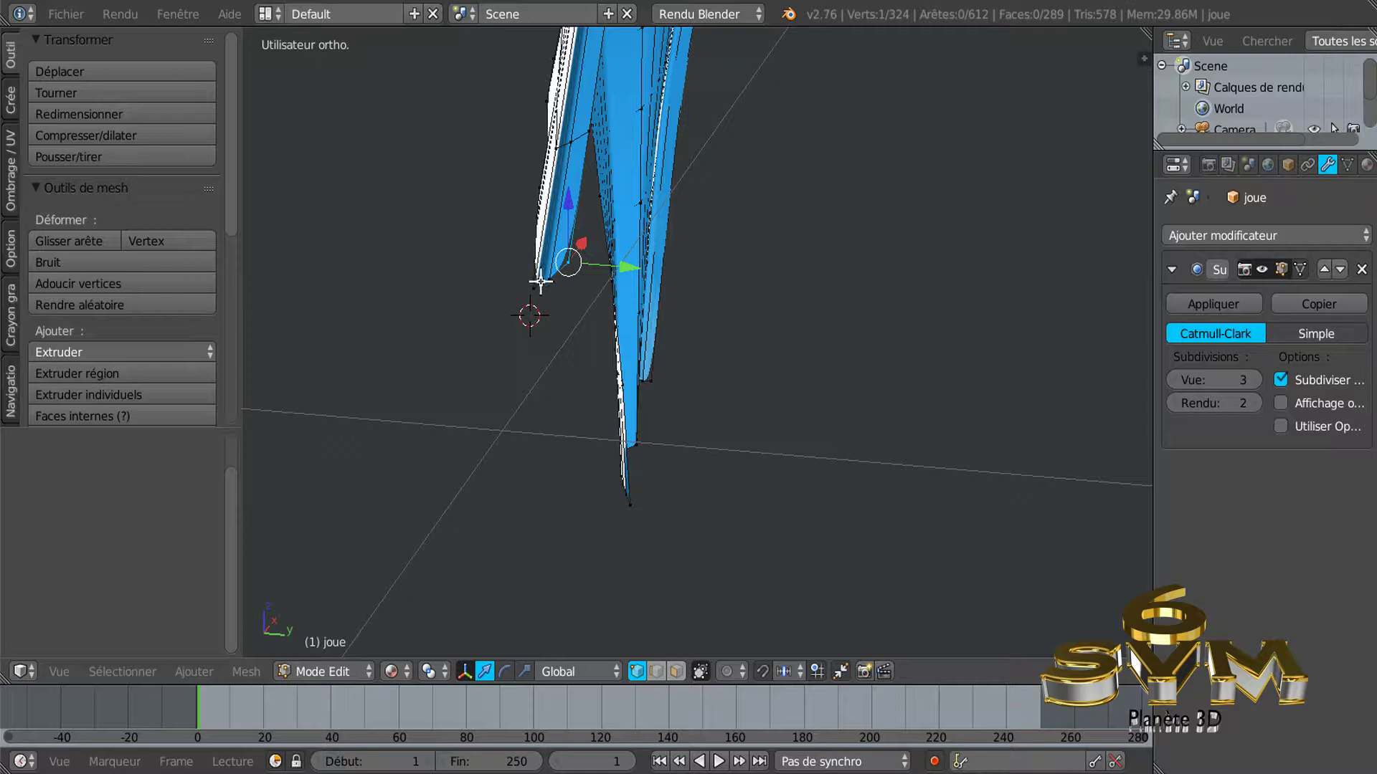
key("g")
key("z")
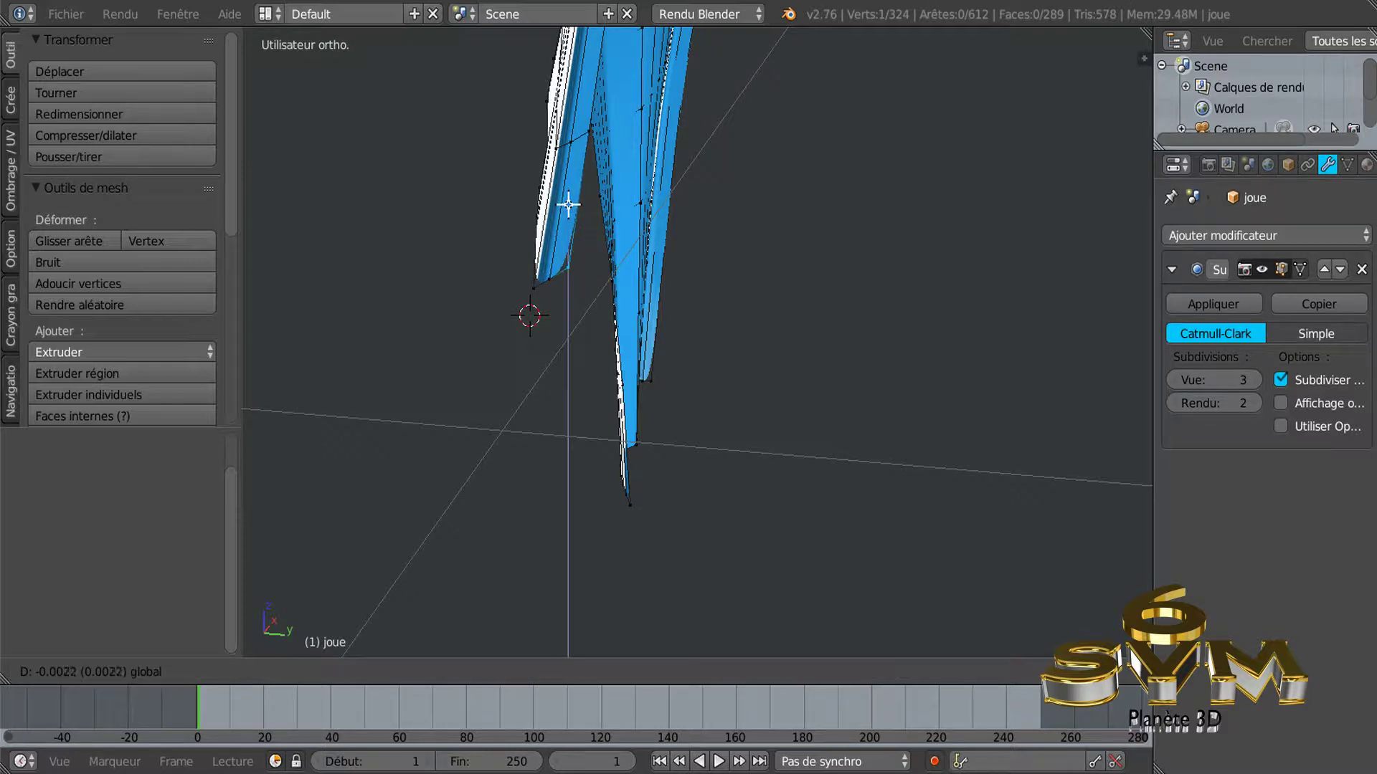
left_click(568, 218)
Nudge the neighbouring tip vertices down by tiny amounts along Z.
right_click(549, 236)
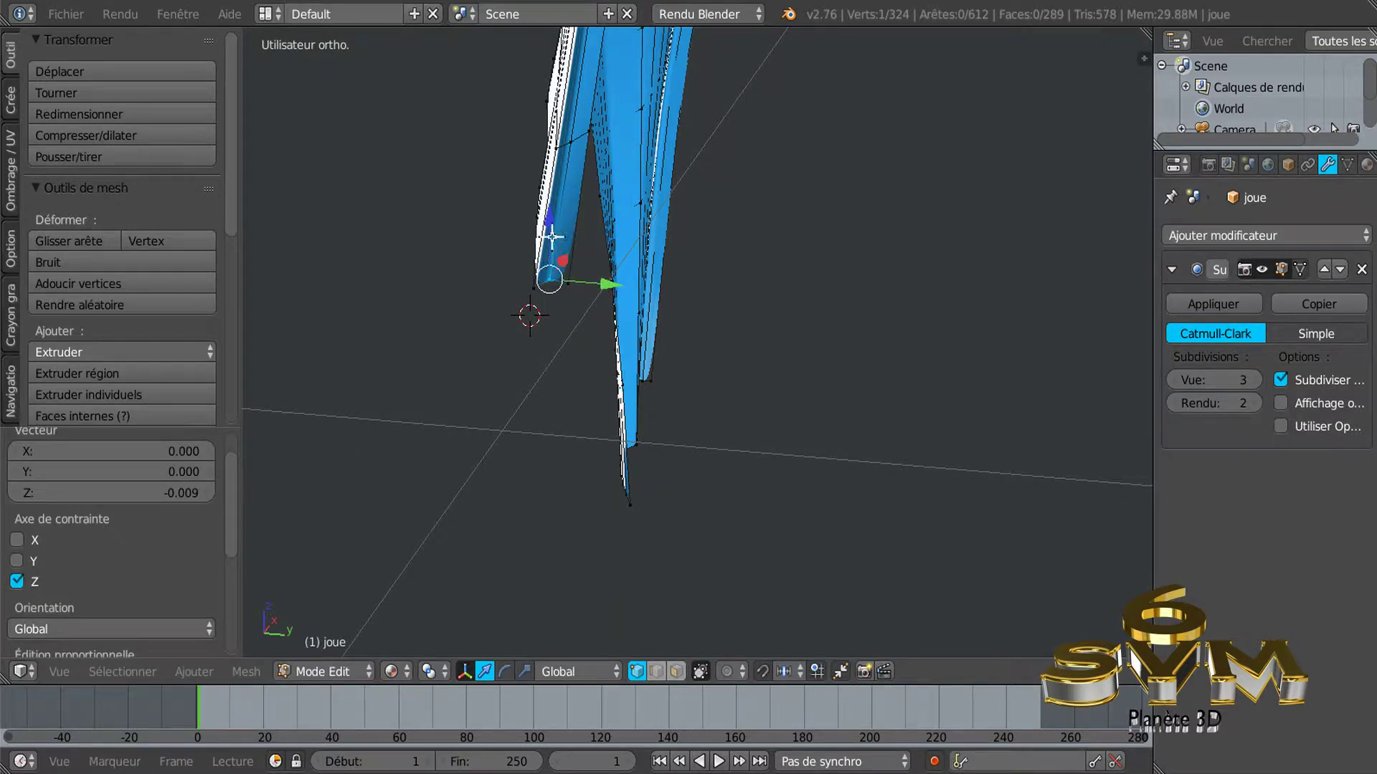
key("g")
key("z")
left_click(550, 220)
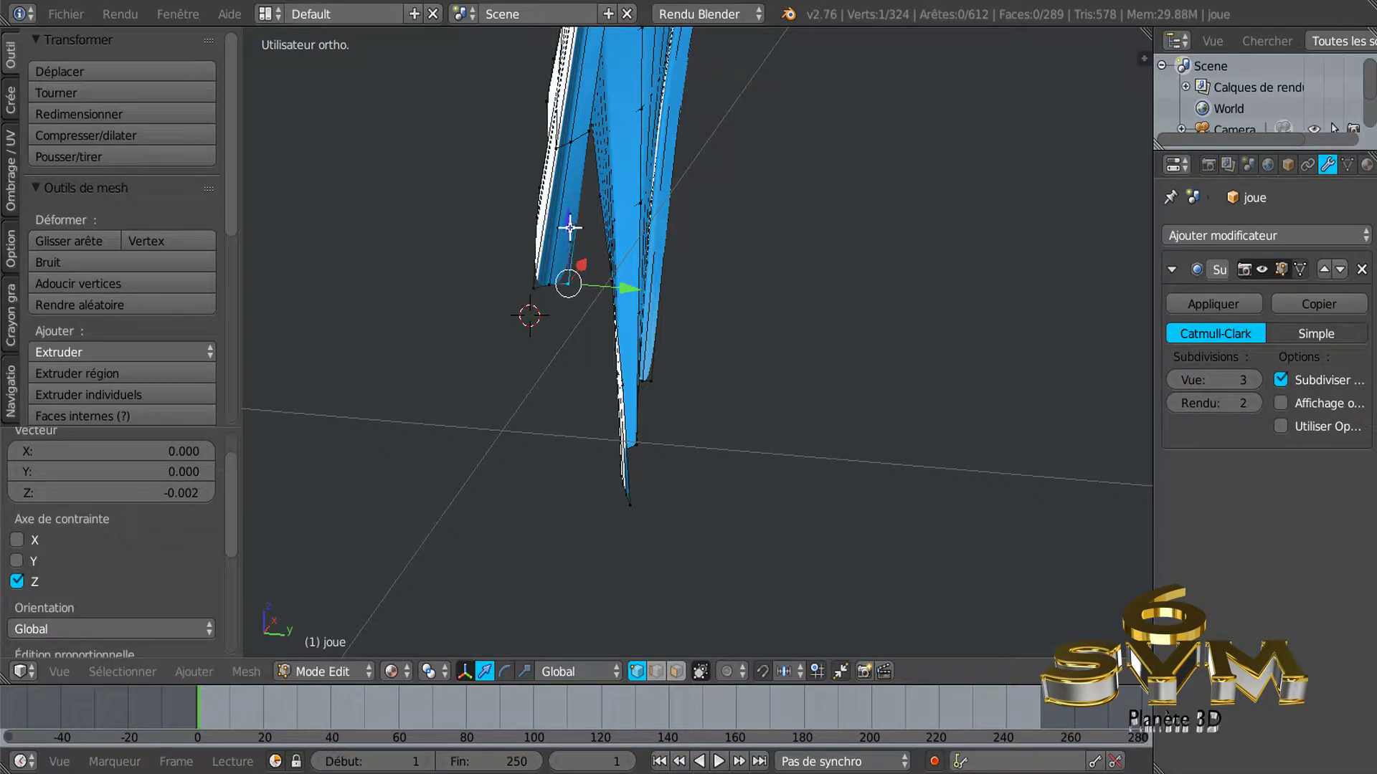
key("g")
key("z")
left_click(569, 222)
right_click(552, 271)
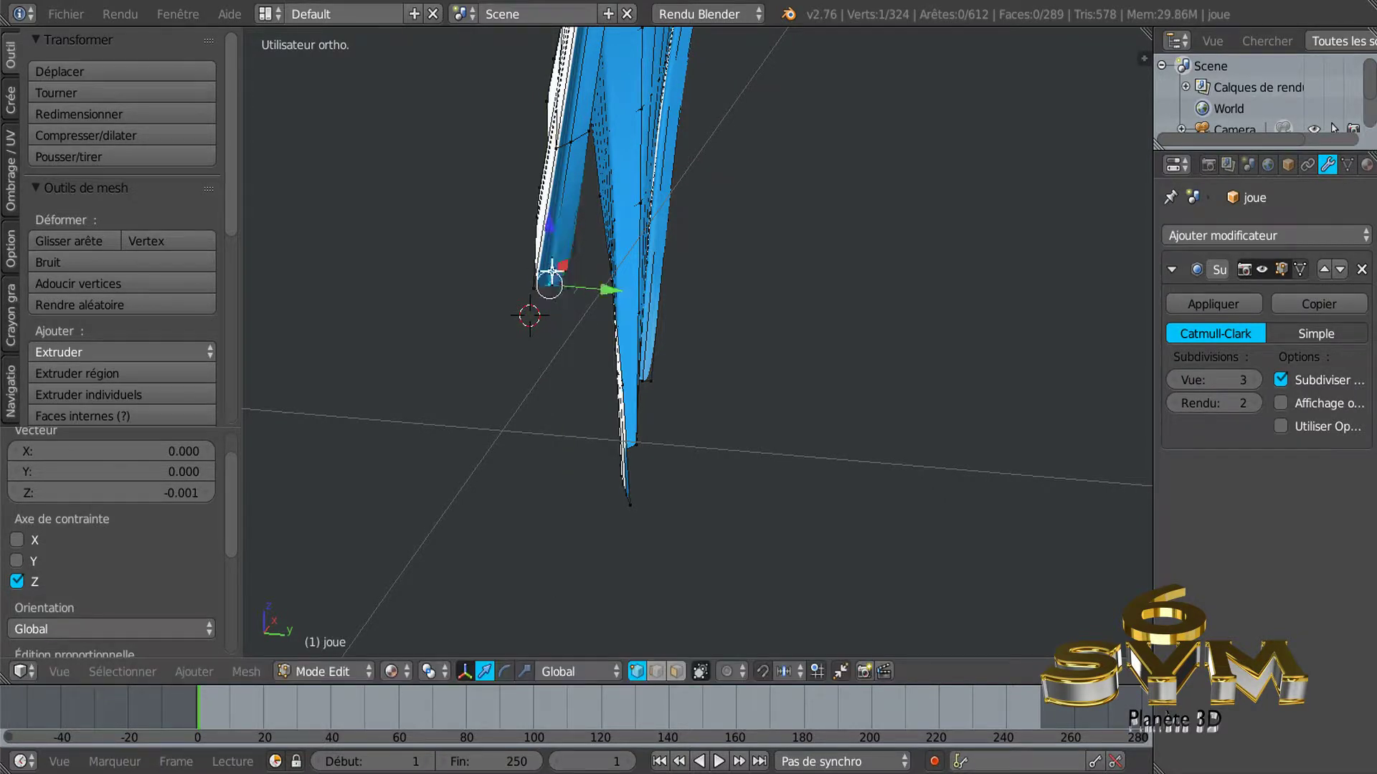
key("g")
key("z")
left_click(549, 228)
Fine-tune the tip vertex with further tiny Z moves, about 0.0008 down, checking from side angles.
mouse_move(580, 340)
middle_mouse_down()
mouse_move(639, 349)
mouse_move(654, 287)
mouse_move(611, 274)
mouse_move(633, 316)
mouse_move(577, 324)
middle_mouse_up()
key("g")
left_click(568, 265)
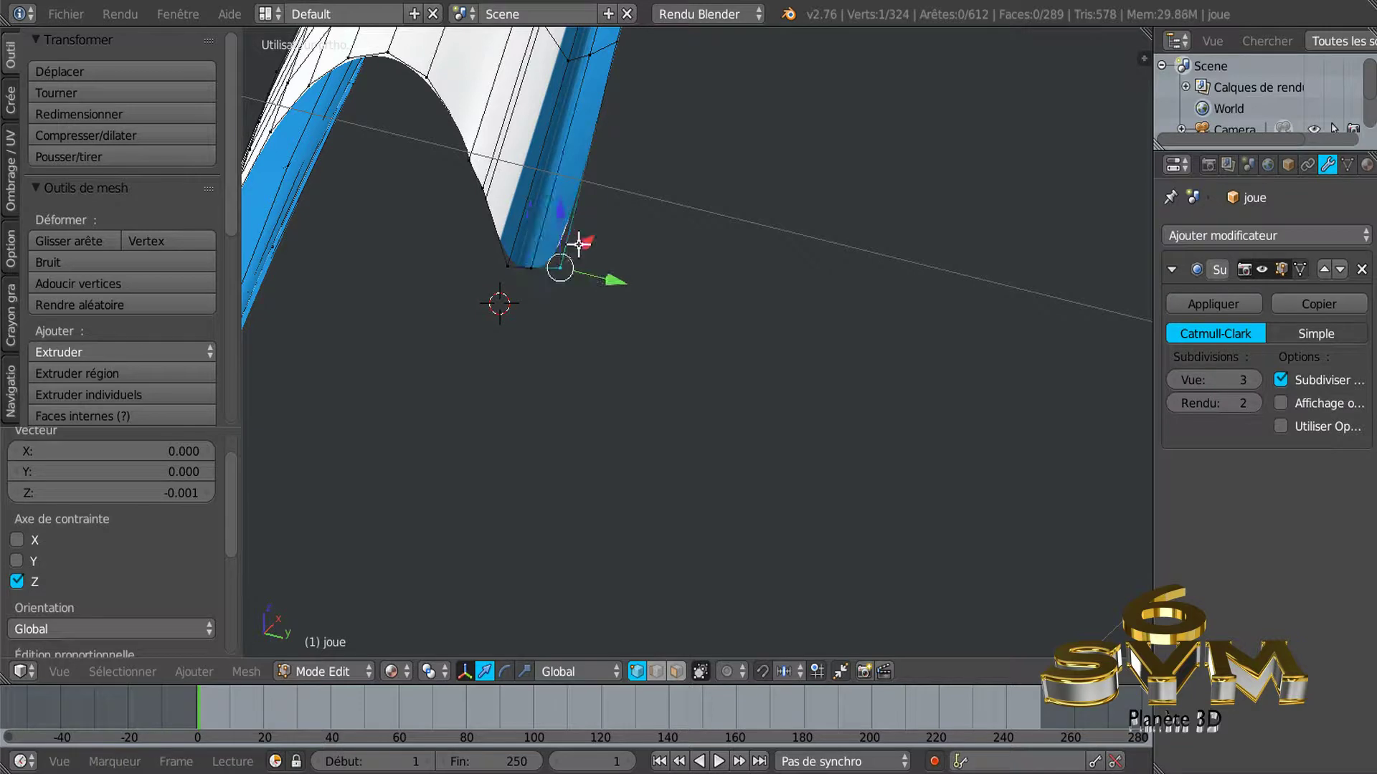
key("g")
key("z")
left_click(566, 204)
mouse_move(566, 204)
middle_mouse_down()
mouse_move(492, 322)
mouse_move(522, 339)
middle_mouse_up()
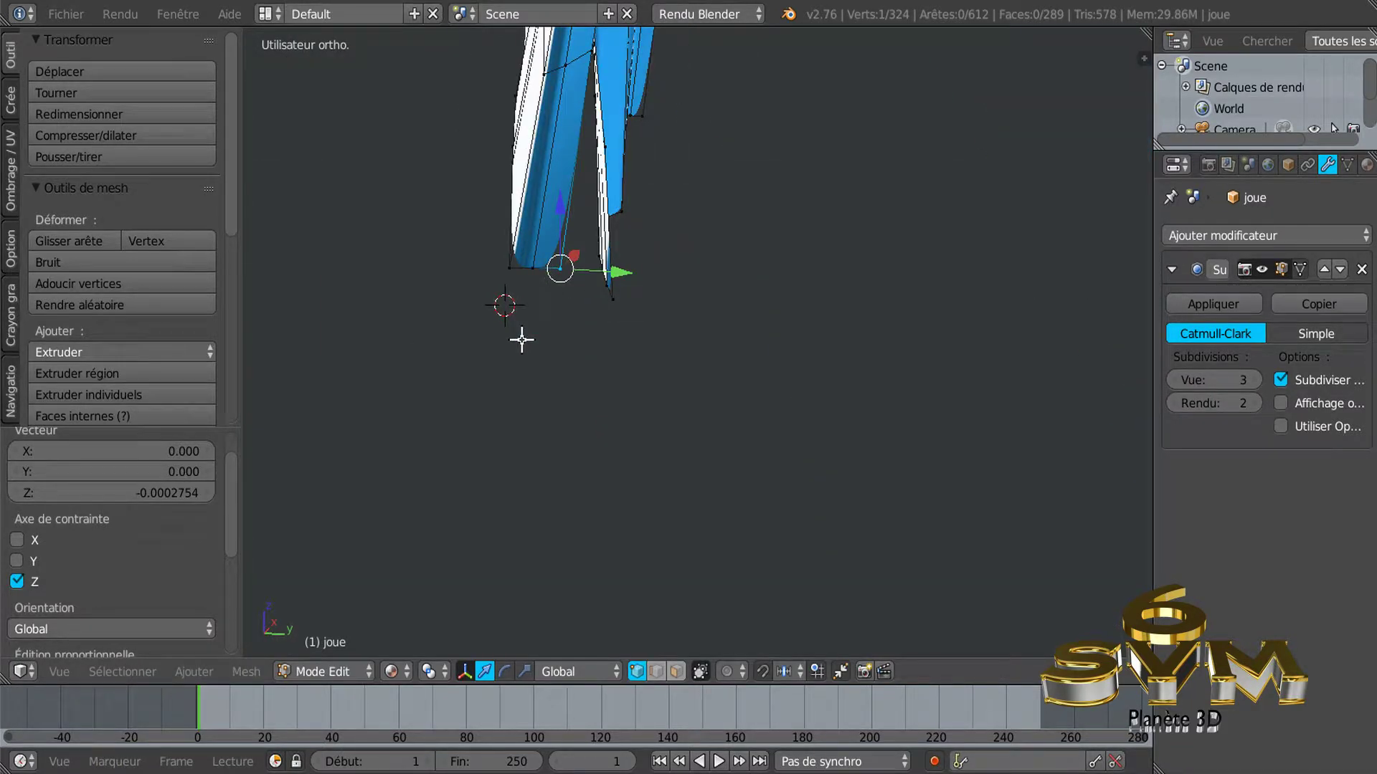
mouse_move(523, 332)
middle_mouse_down()
mouse_move(510, 316)
mouse_move(524, 288)
middle_mouse_up()
key("g")
key("z")
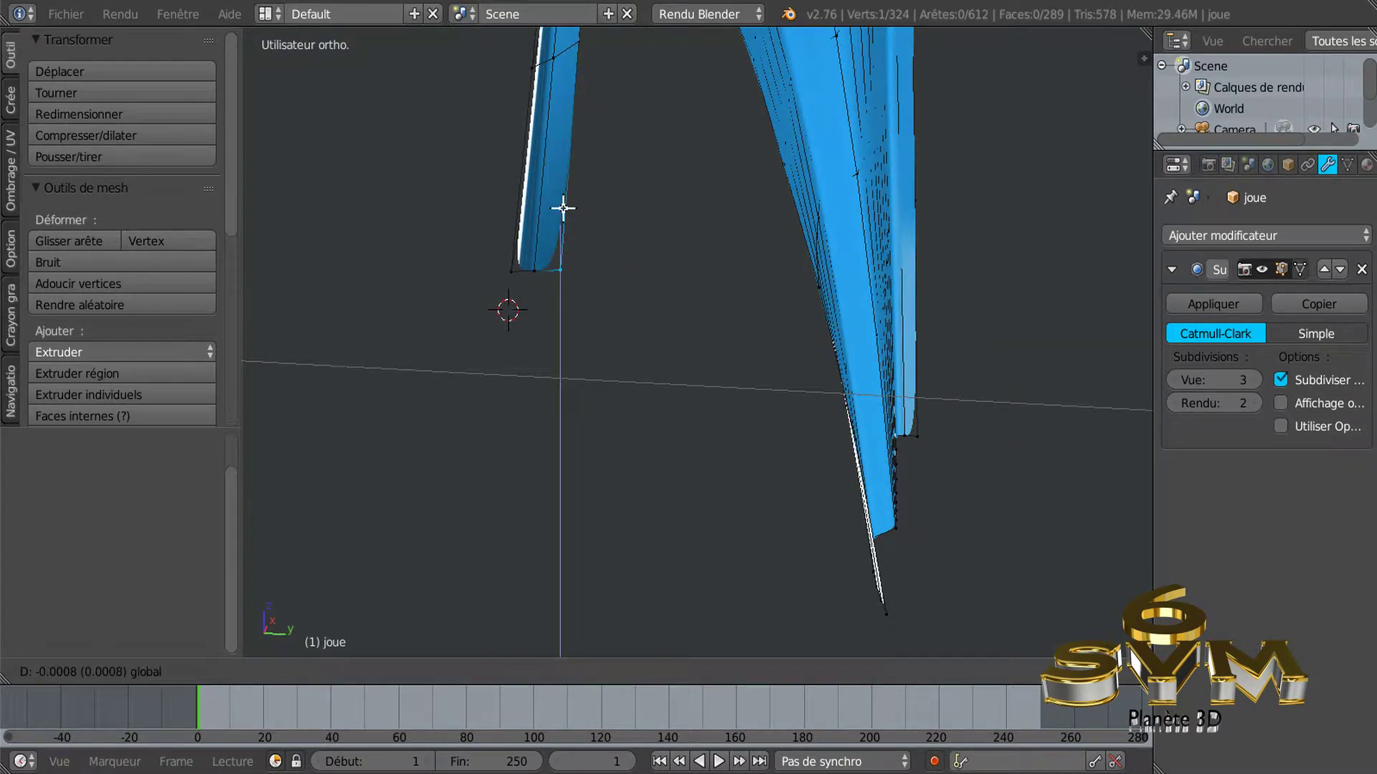
left_click(563, 208)
mouse_move(530, 307)
middle_mouse_down()
mouse_move(646, 366)
mouse_move(633, 350)
mouse_move(644, 301)
middle_mouse_up()
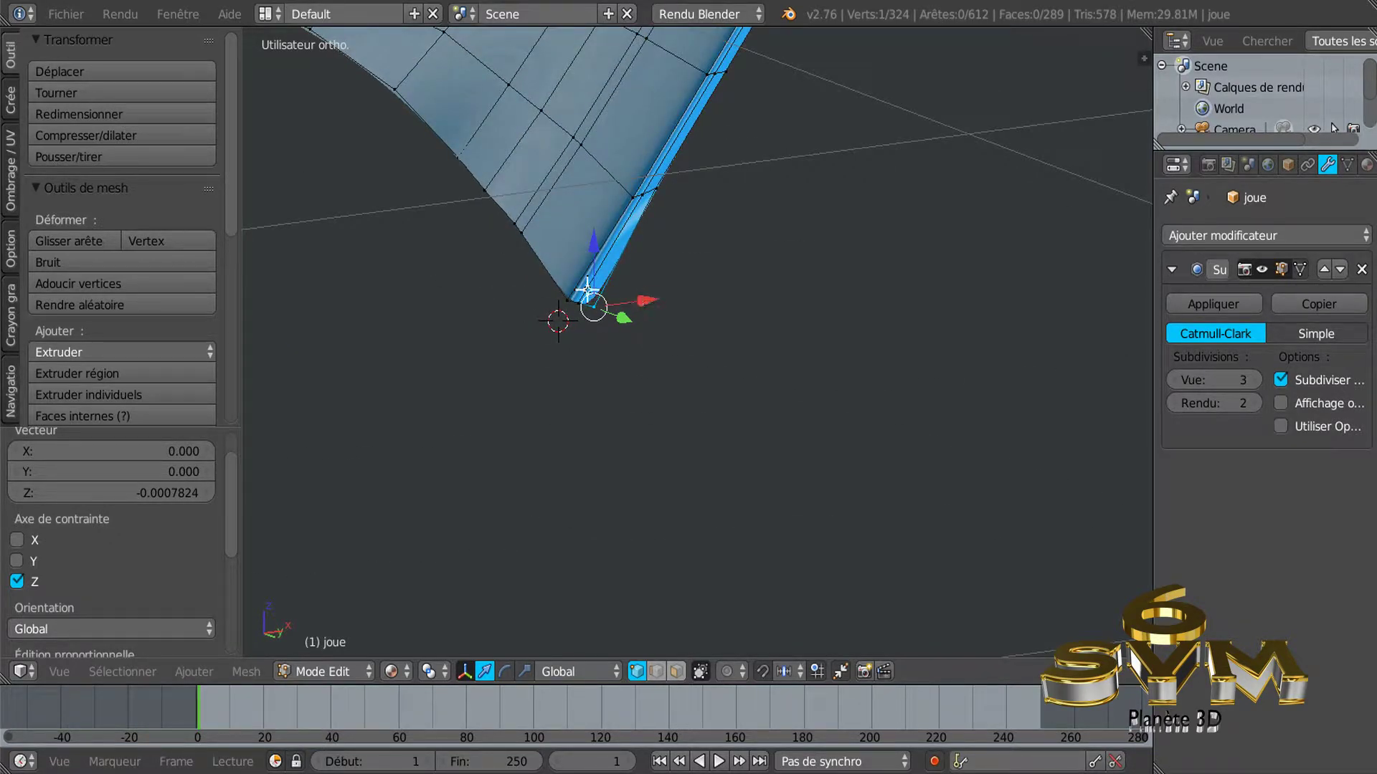
Select the boundary edge loop minus two vertices and zoom out to the whole panel.
right_click(509, 230, "alt")
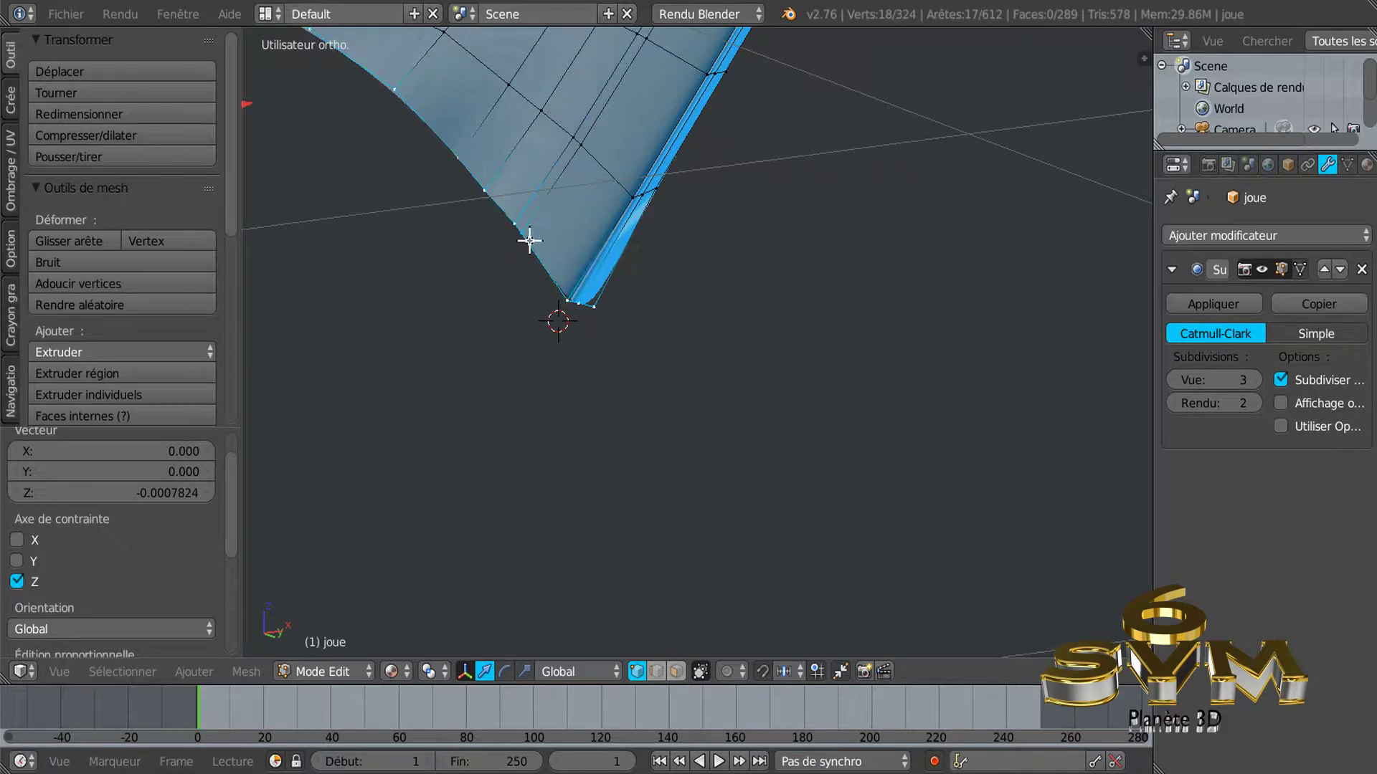
right_click(601, 314, "shift")
right_click(581, 306, "shift")
scroll(531, 358, "down", 2)
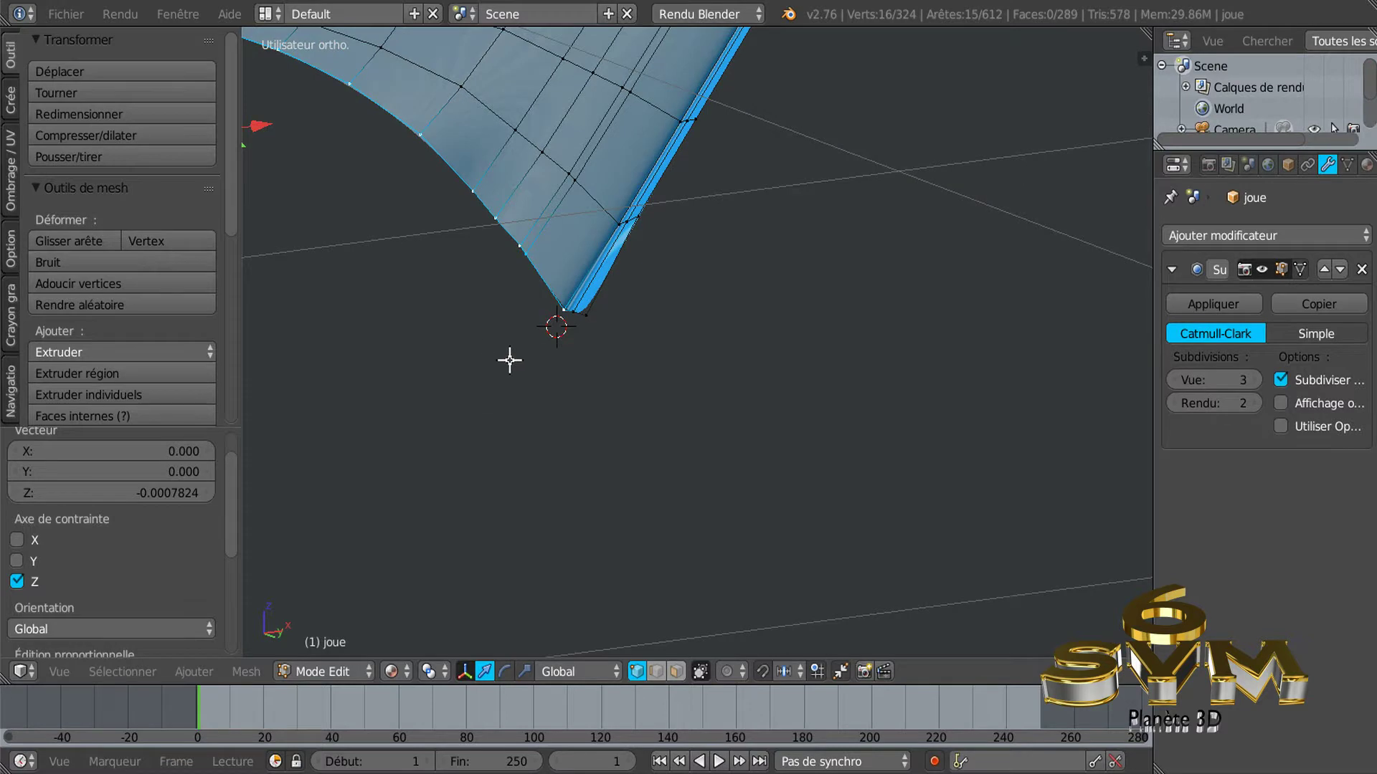
middle_click_drag(510, 363, 808, 440, "shift")
scroll(724, 423, "down", 2)
middle_click_drag(645, 407, 775, 435)
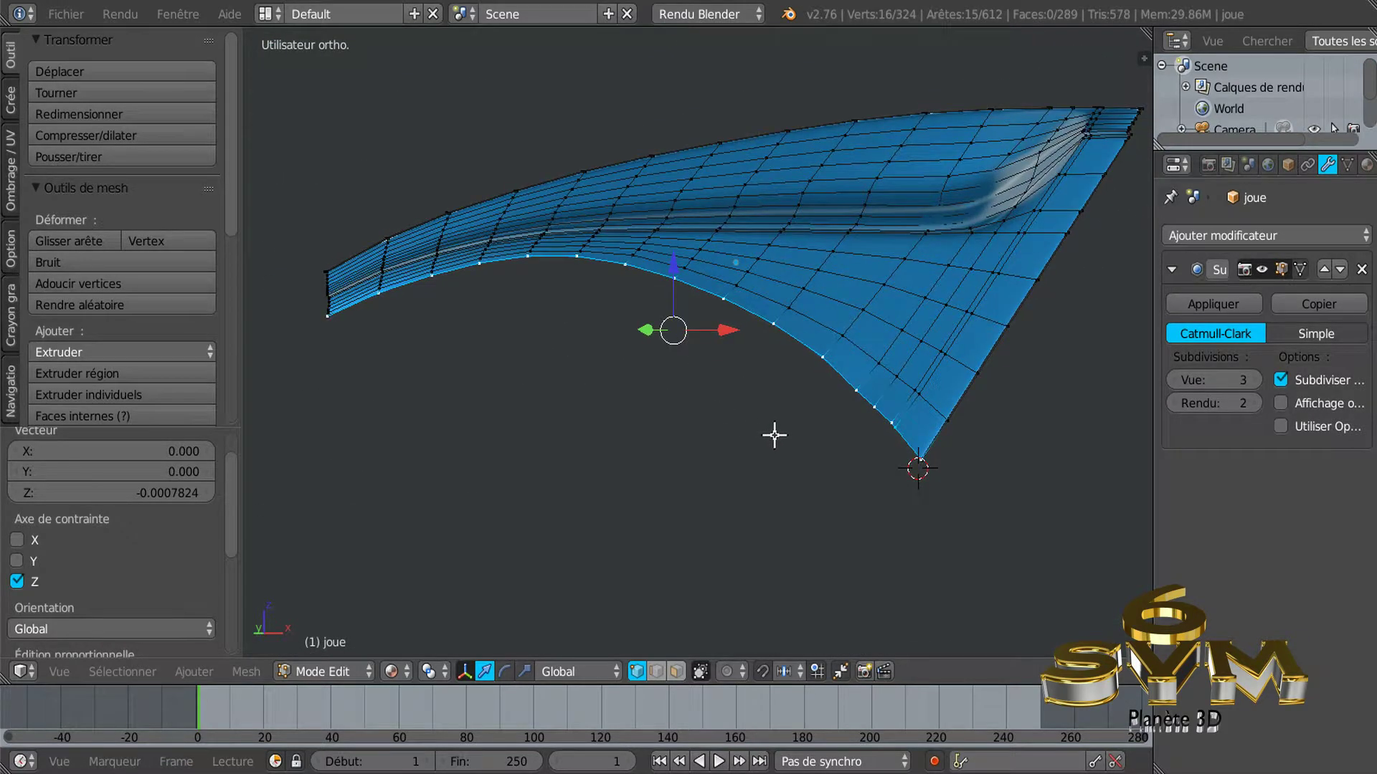
Relax the selected boundary edge vertices and zoom in on the panel's tip.
key("w")
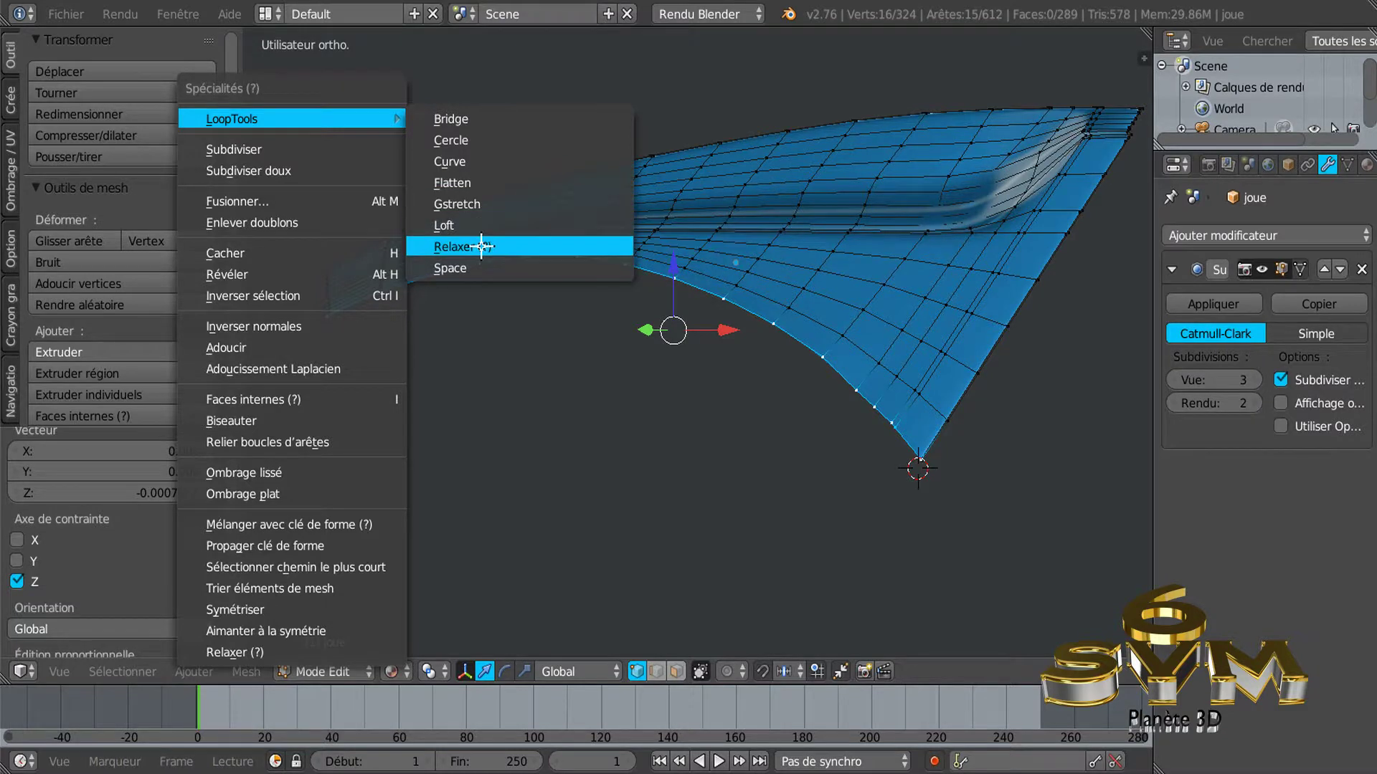
left_click(476, 249)
middle_click_drag(708, 359, 708, 371)
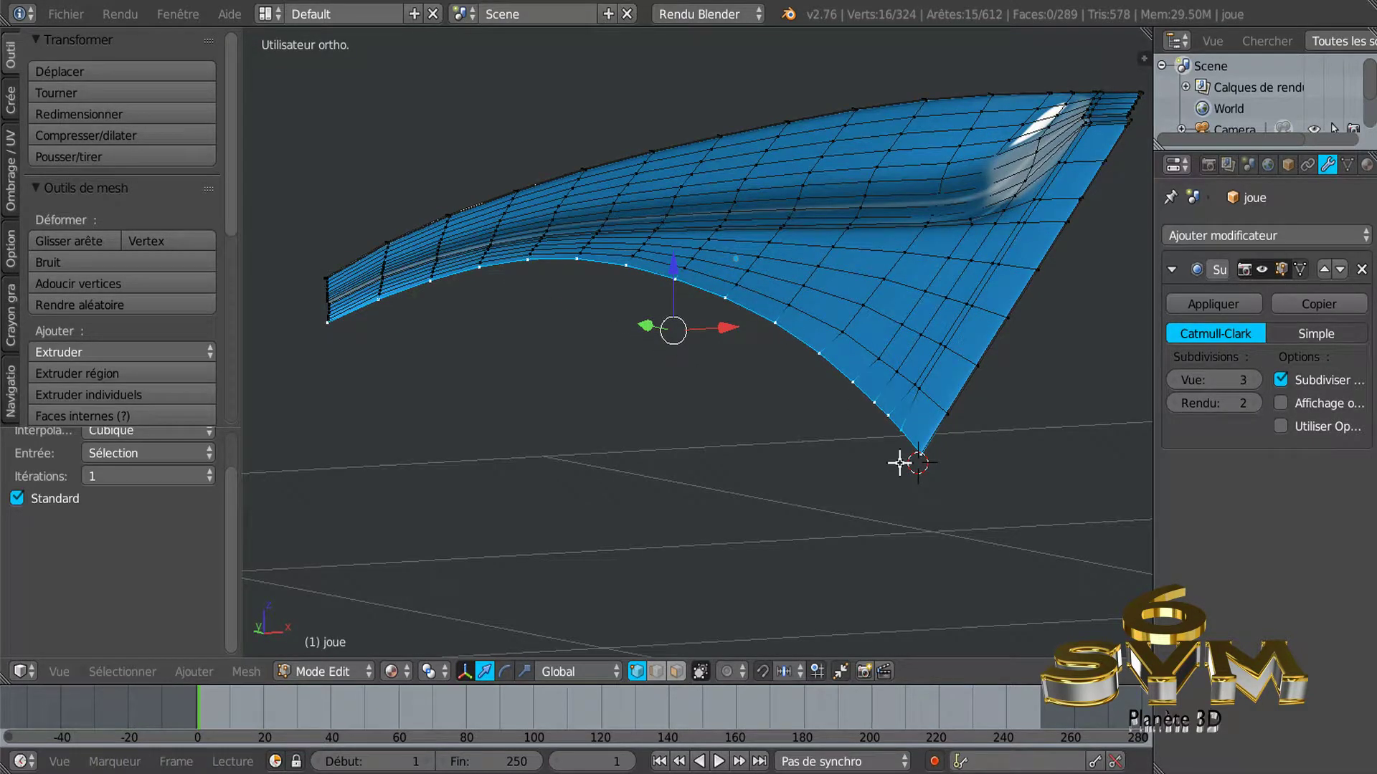
scroll(980, 466, "up", 1)
scroll(980, 470, "up", 1)
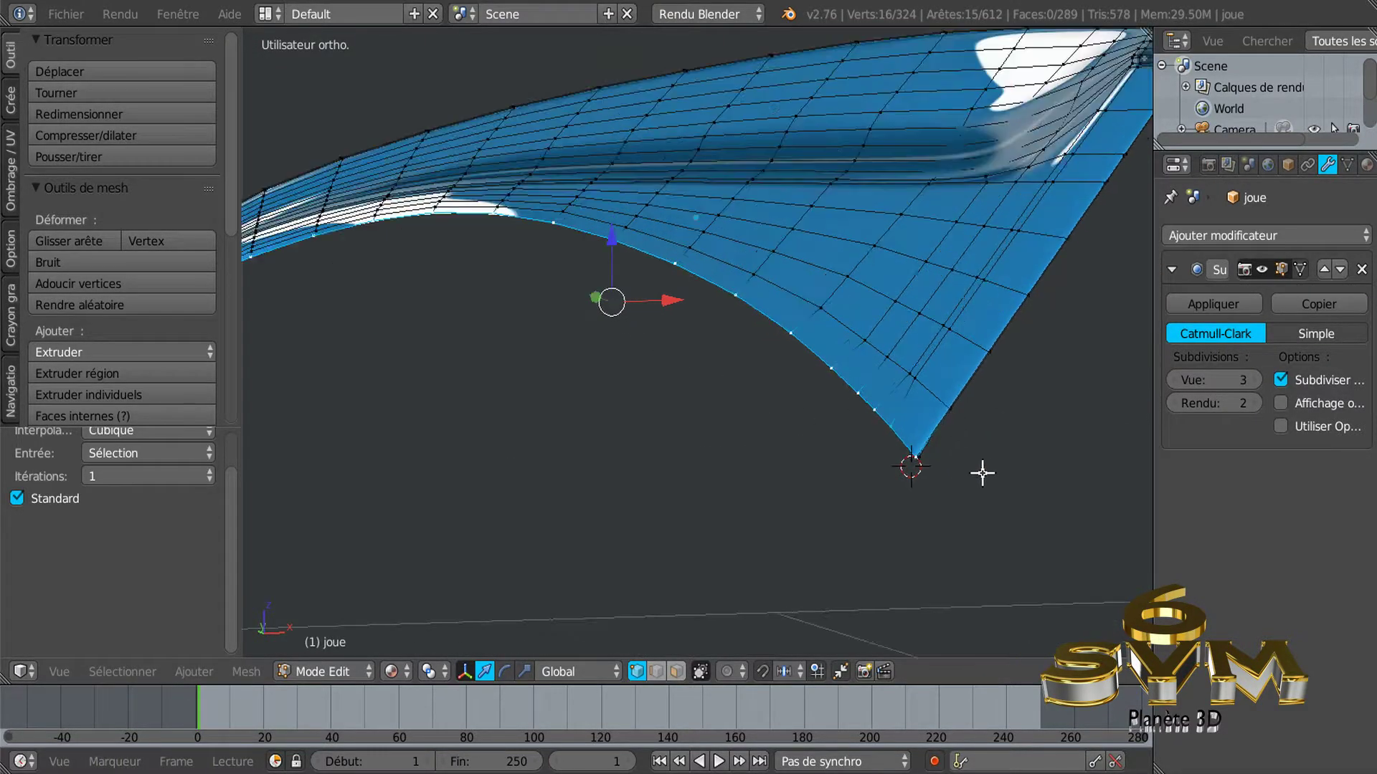
scroll(961, 479, "up", 1)
scroll(973, 494, "up", 1)
middle_click_drag(973, 495, 878, 469)
Vertex-slide three vertices up the lower curved edge near the tip to even the curve.
right_click(797, 440)
key("shift+v")
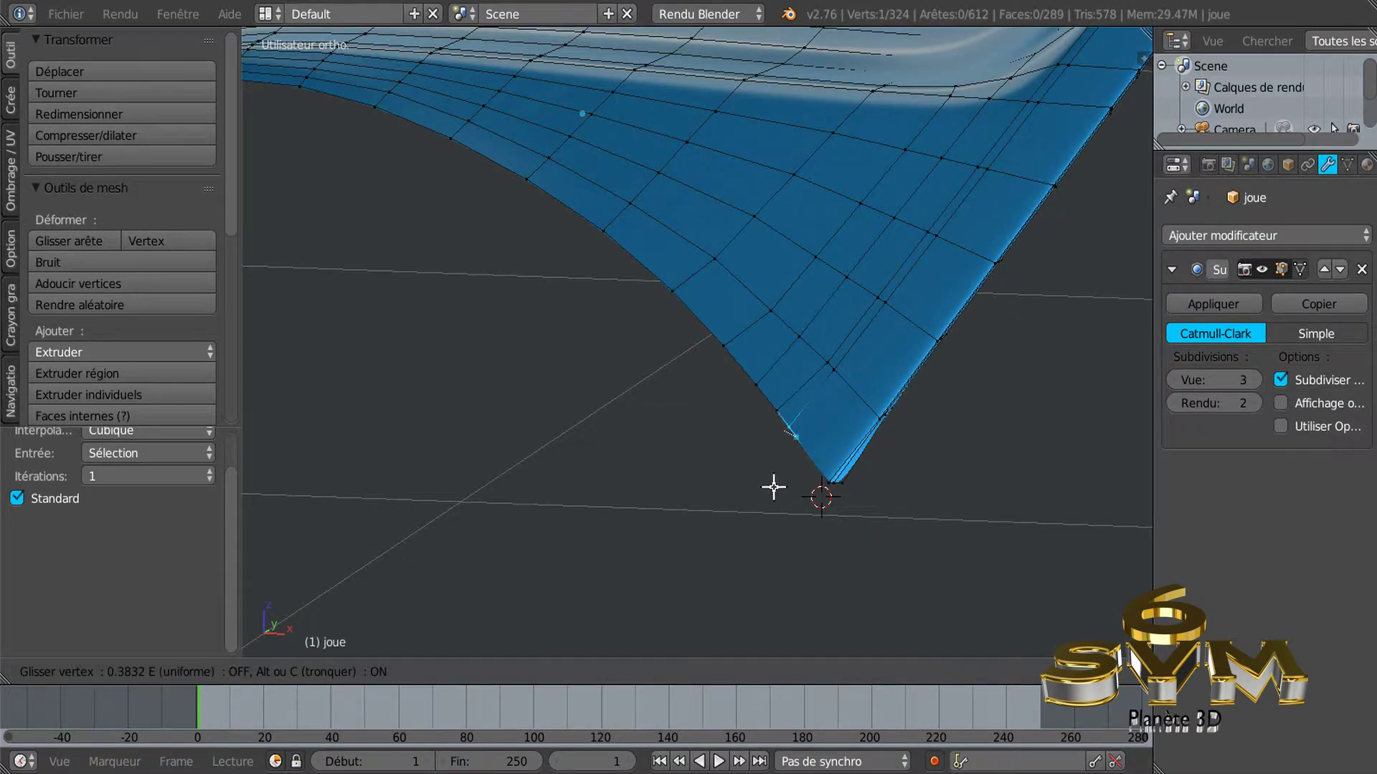
left_click(777, 488)
key("shift+v")
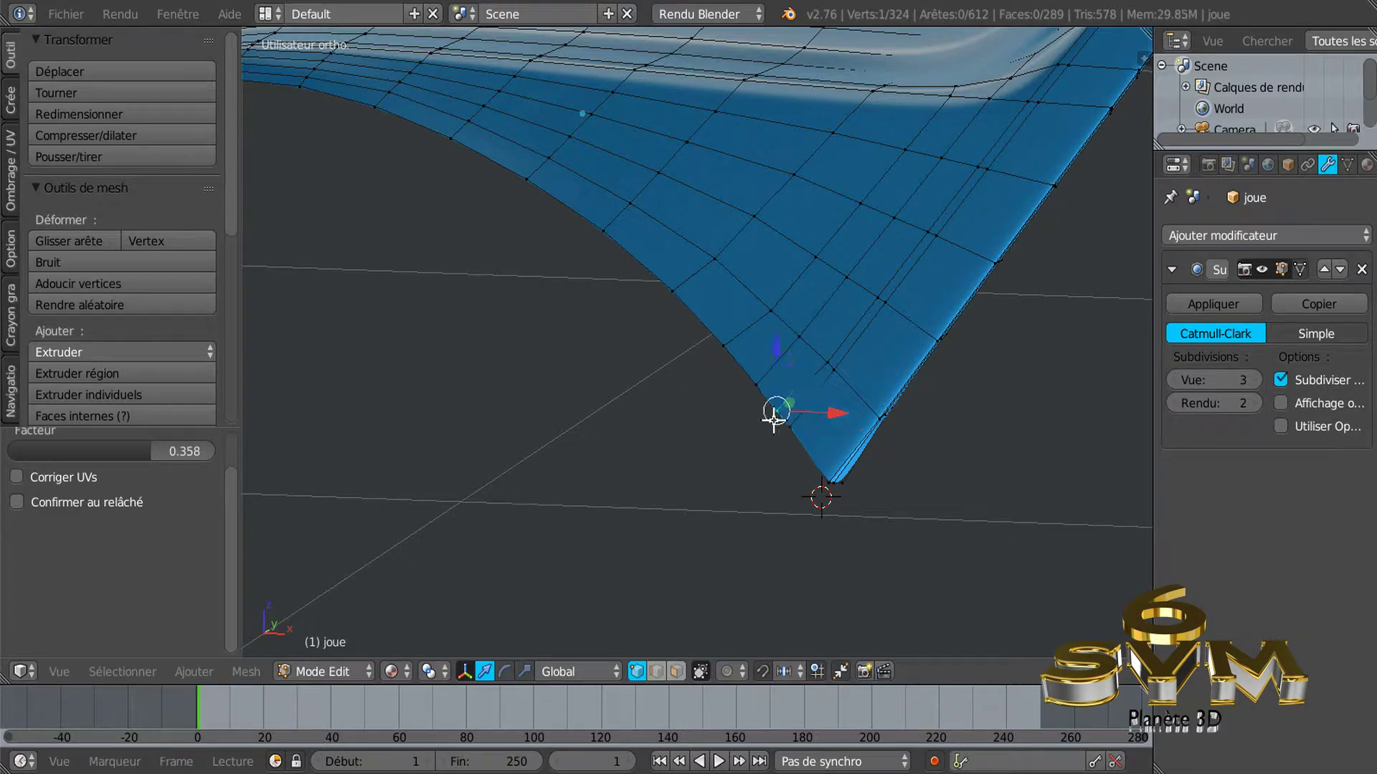
key("shift+v")
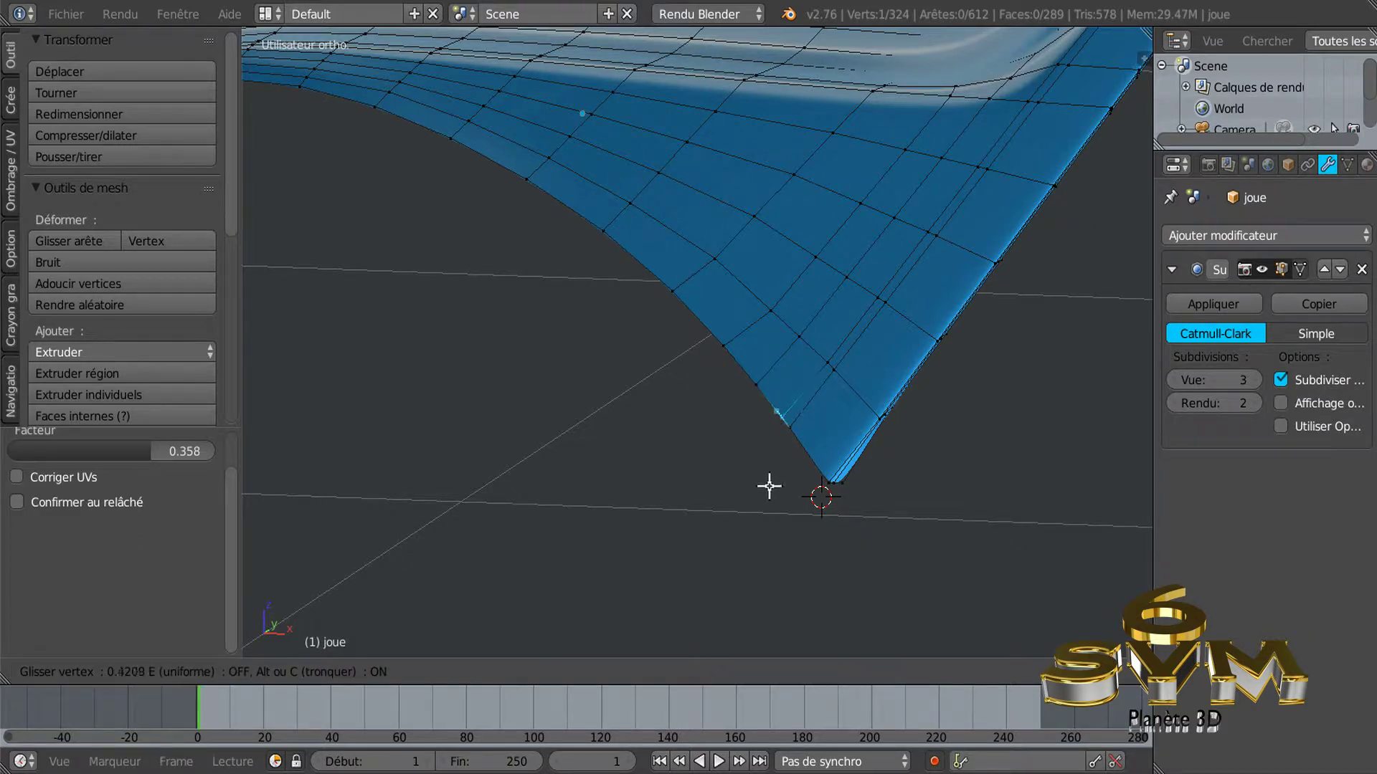
left_click(767, 476)
right_click(725, 351)
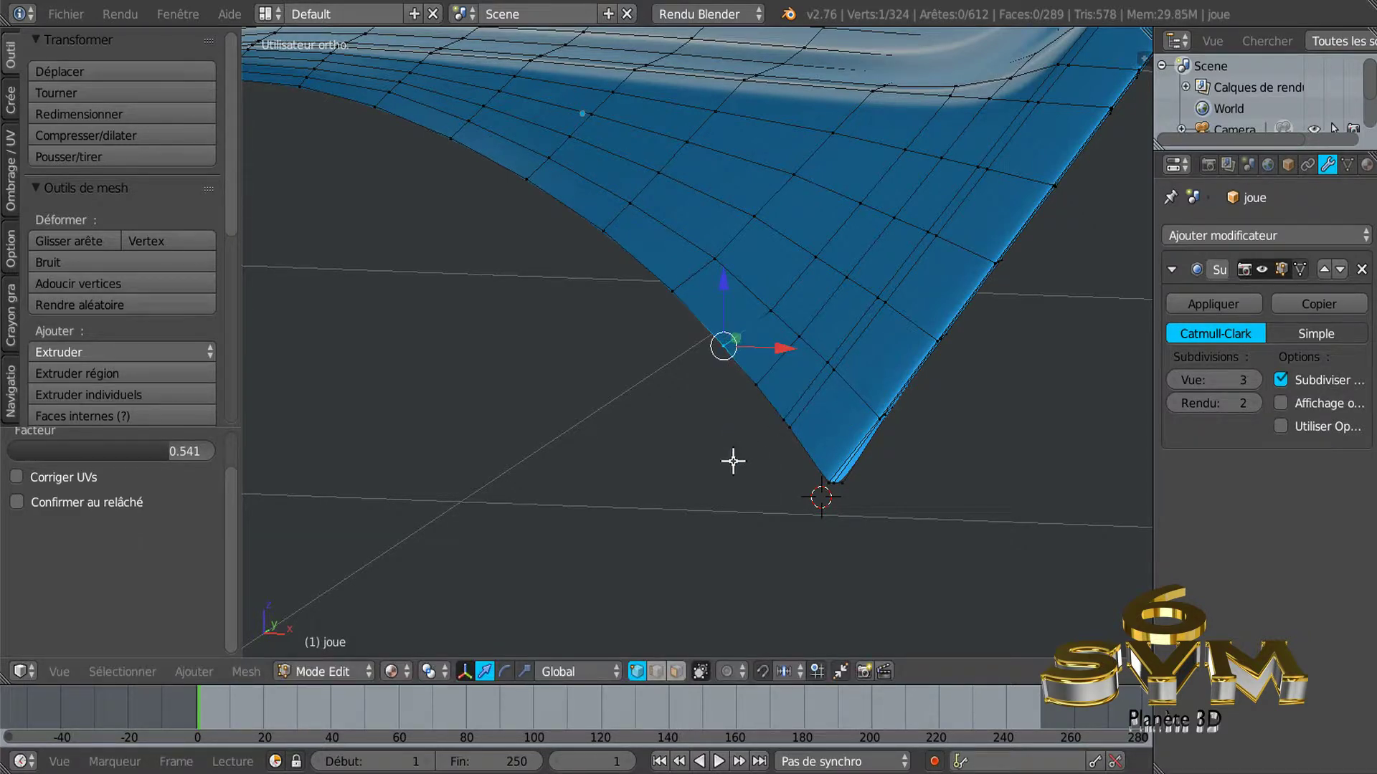
key("shift+v")
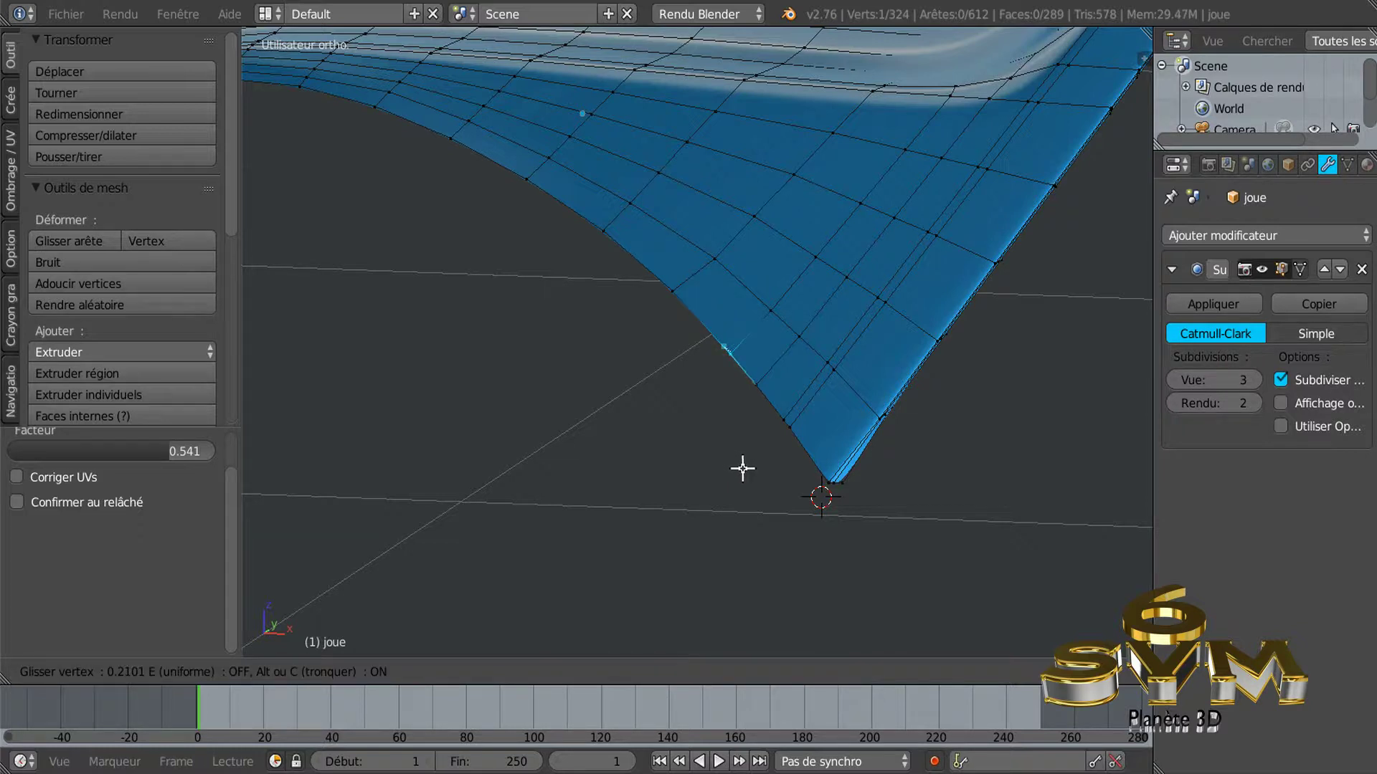
left_click(744, 469)
right_click(671, 292)
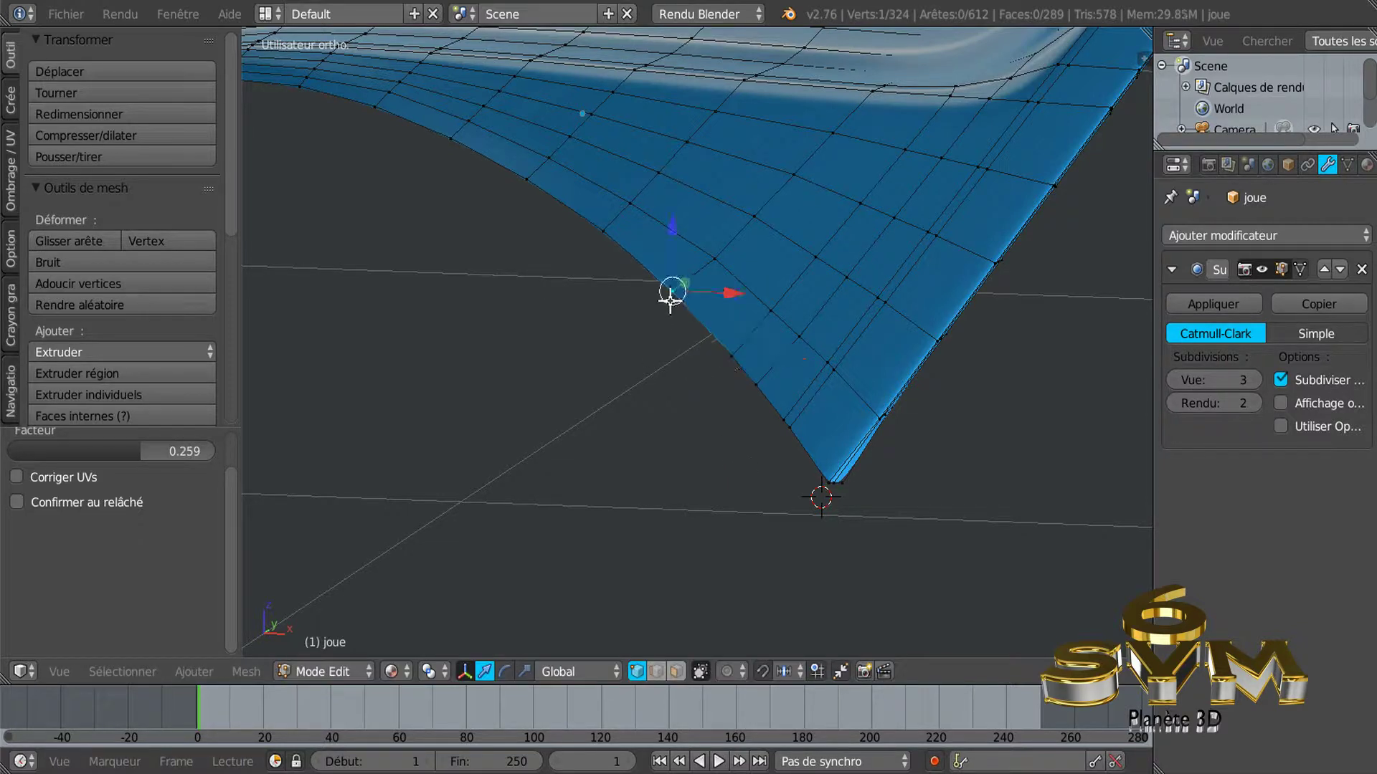
key("shift+v")
left_click(698, 431)
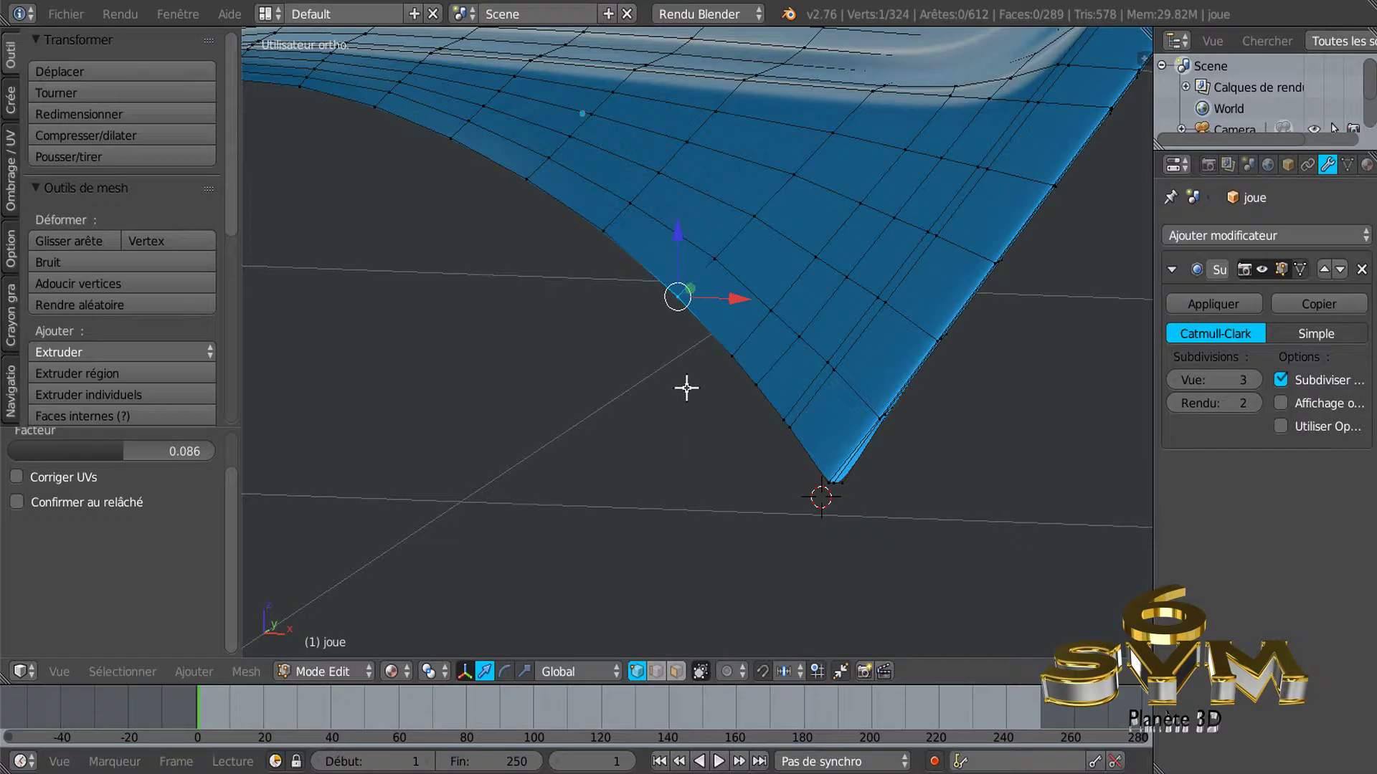
Zoom out and orbit around the panel to check its overall shape.
scroll(692, 399, "down", 1)
scroll(698, 402, "down", 1)
scroll(689, 415, "down", 1)
mouse_move(689, 415)
middle_mouse_down()
mouse_move(652, 393)
mouse_move(775, 449)
mouse_move(775, 435)
middle_mouse_up()
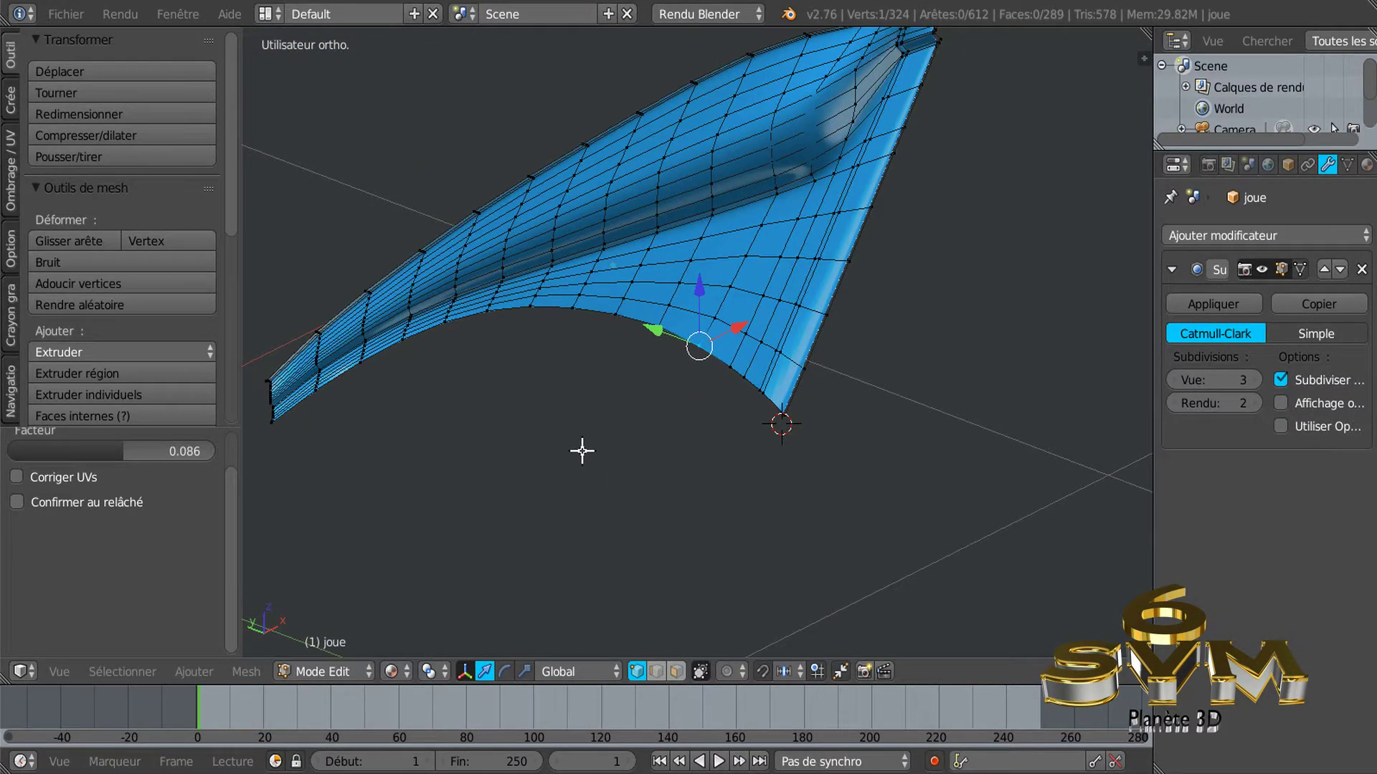
middle_click_drag(582, 451, 707, 418)
mouse_move(615, 372)
middle_mouse_down()
mouse_move(617, 342)
mouse_move(678, 350)
mouse_move(679, 418)
mouse_move(624, 347)
mouse_move(544, 329)
middle_mouse_up()
mouse_move(902, 331)
middle_mouse_down()
mouse_move(854, 397)
mouse_move(753, 359)
mouse_move(818, 336)
mouse_move(973, 321)
mouse_move(844, 390)
mouse_move(730, 410)
middle_mouse_up()
Preview the smoothed panel in Object mode, then return to Edit mode and orbit edge-on.
key("Tab")
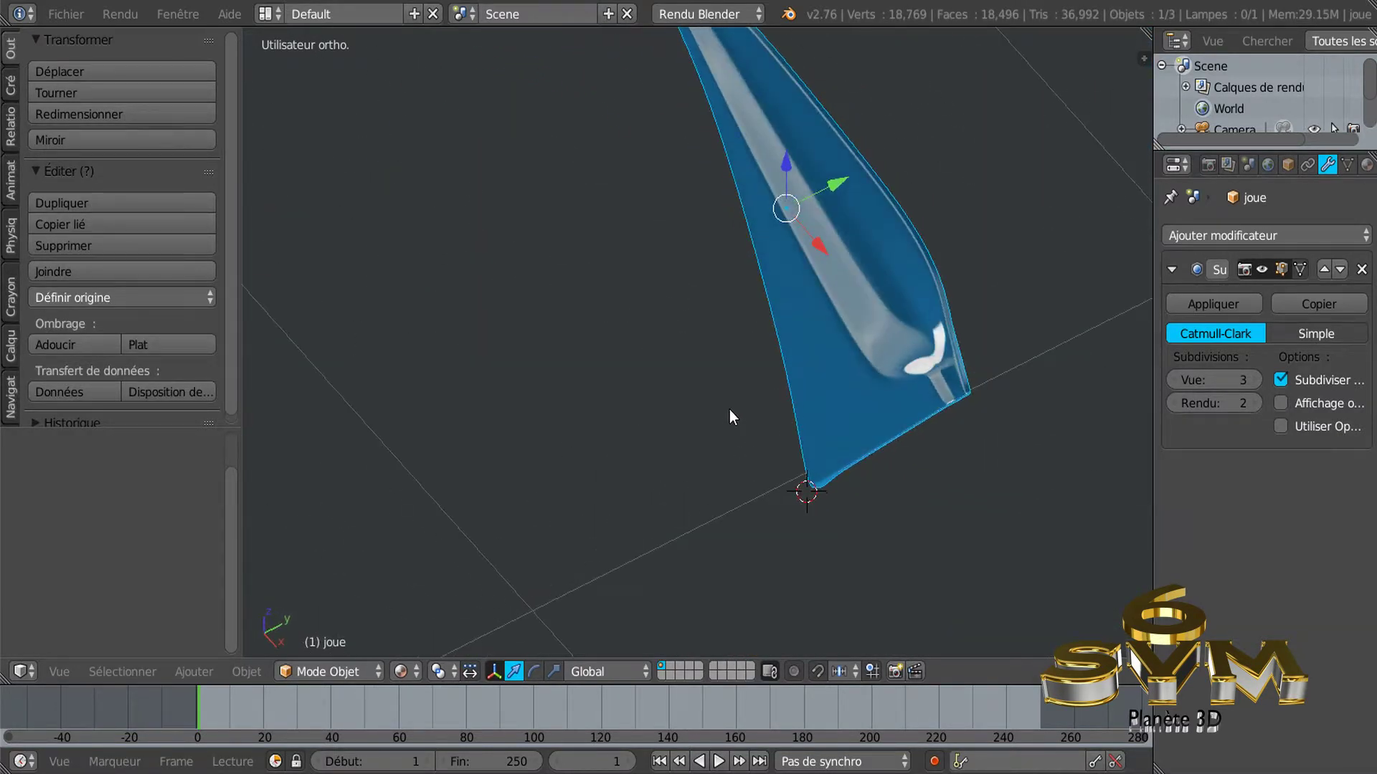
key("Tab")
scroll(815, 417, "up", 2)
mouse_move(815, 418)
middle_mouse_down()
mouse_move(871, 427)
mouse_move(818, 429)
middle_mouse_up()
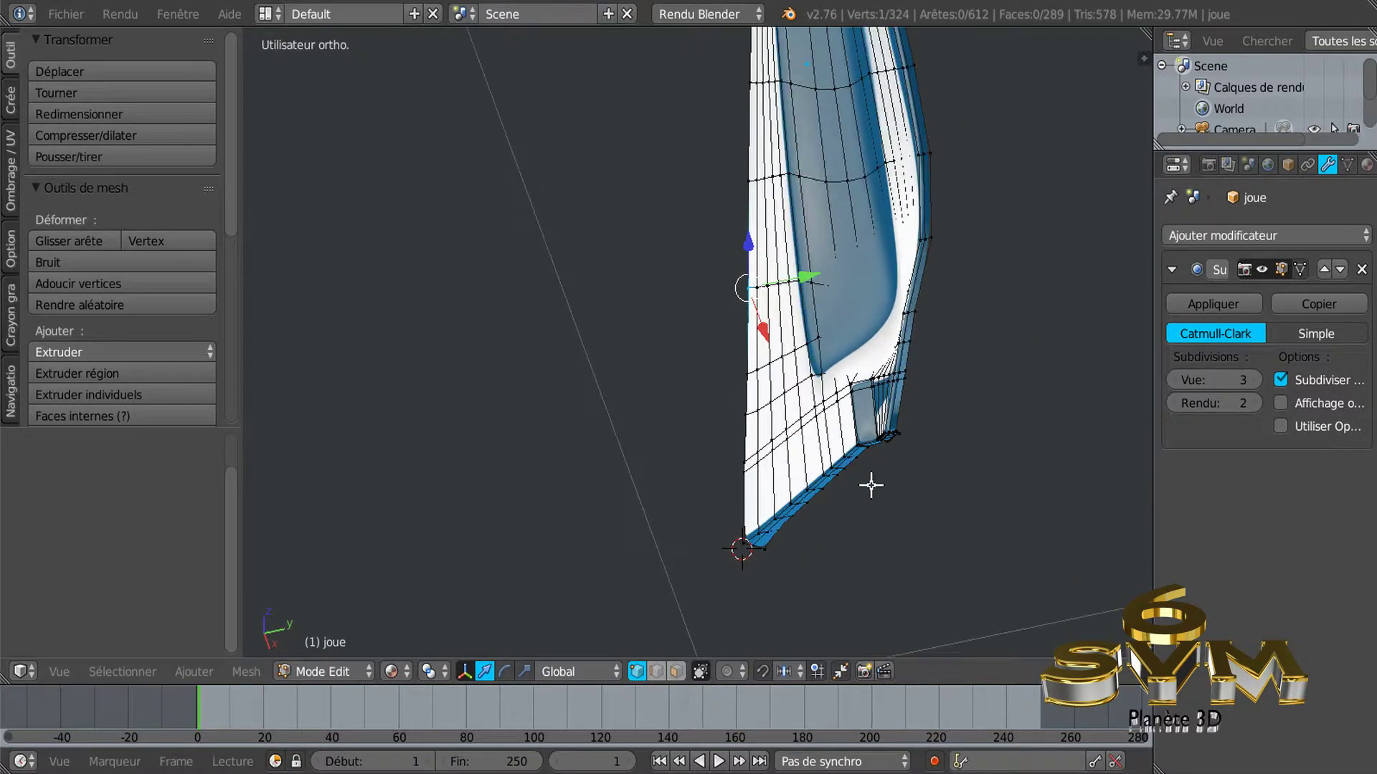
middle_click_drag(871, 485, 888, 516)
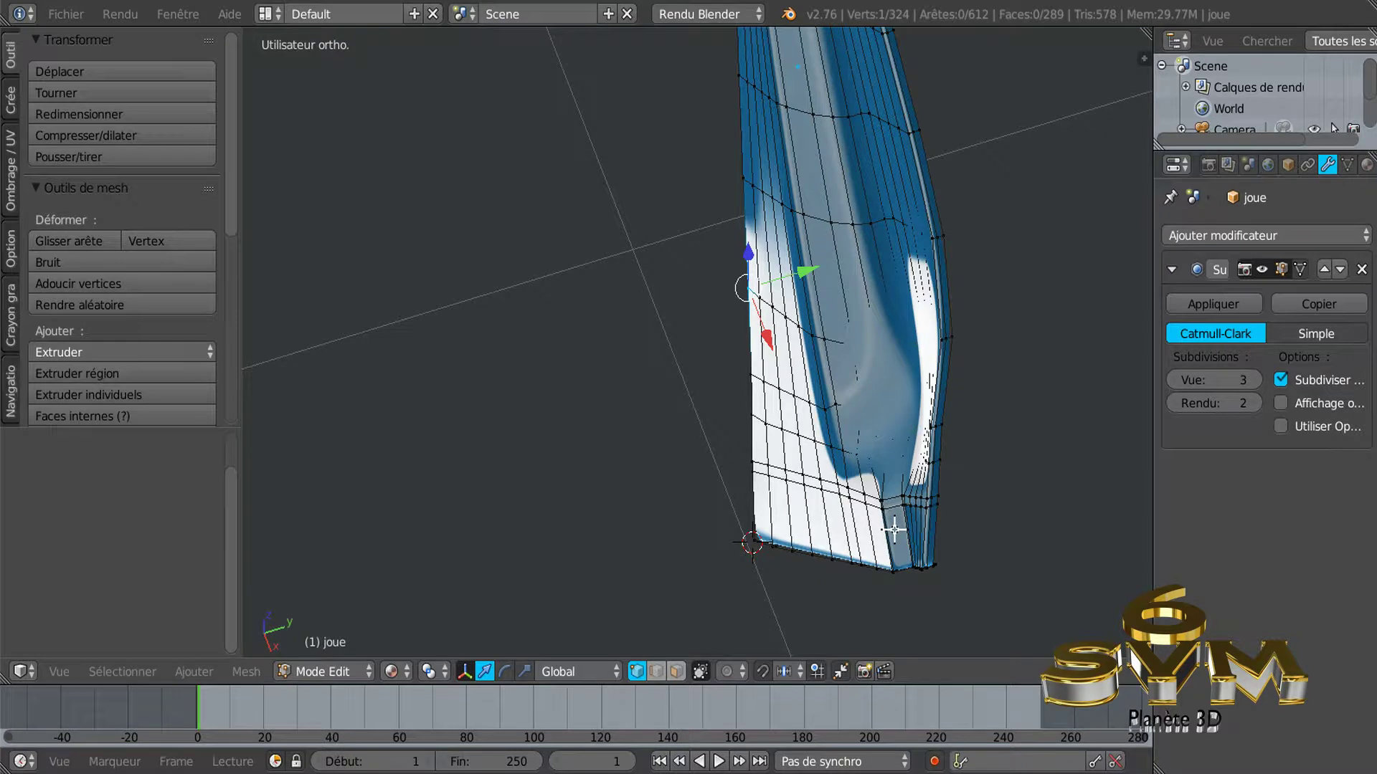
Switch the viewport to Solid shading and orbit, pan and zoom around the panel.
left_click(399, 673)
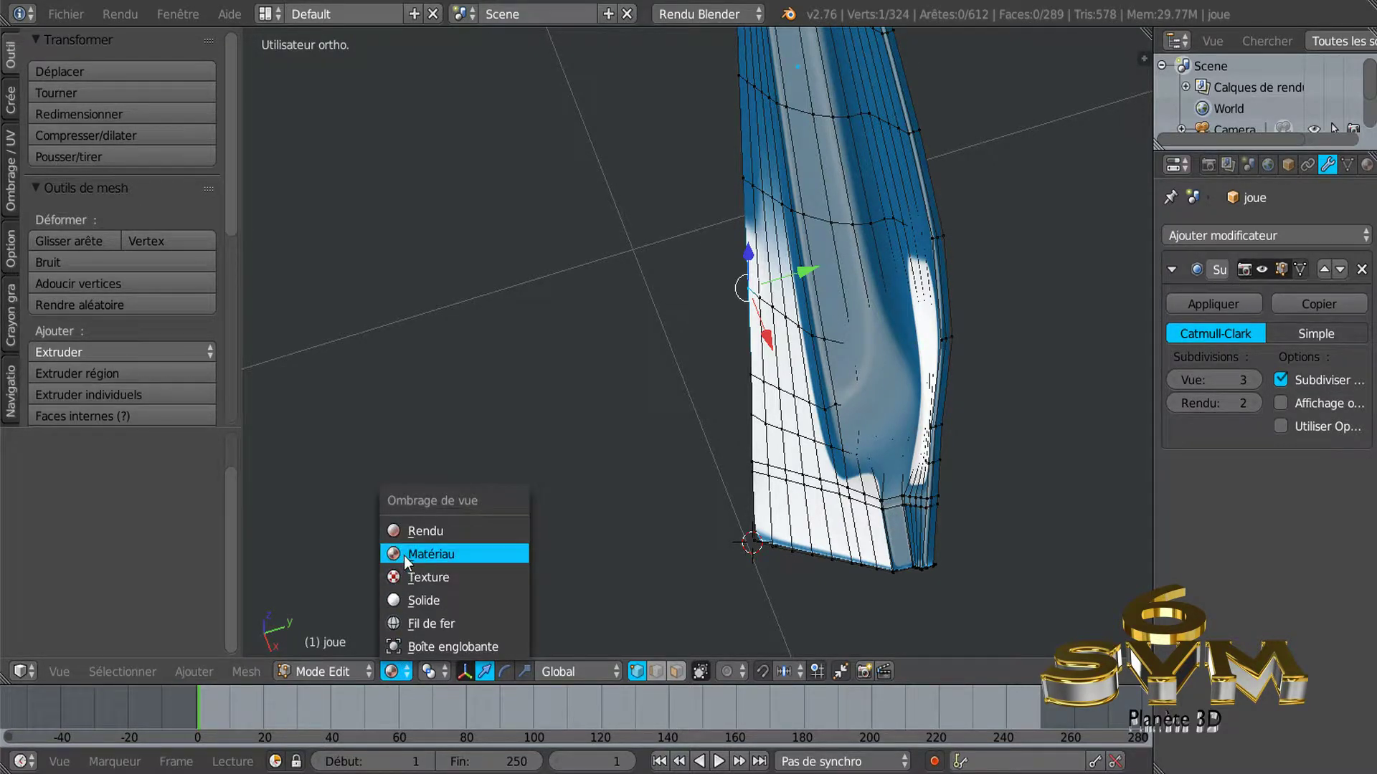
left_click(403, 600)
mouse_move(737, 581)
middle_mouse_down()
mouse_move(823, 562)
mouse_move(805, 545)
mouse_move(847, 557)
middle_mouse_up()
key("KP_8")
mouse_move(941, 600)
middle_mouse_down("shift")
mouse_move(922, 537)
mouse_move(858, 455)
mouse_move(857, 489)
middle_mouse_up("shift")
scroll(858, 469, "up", 2)
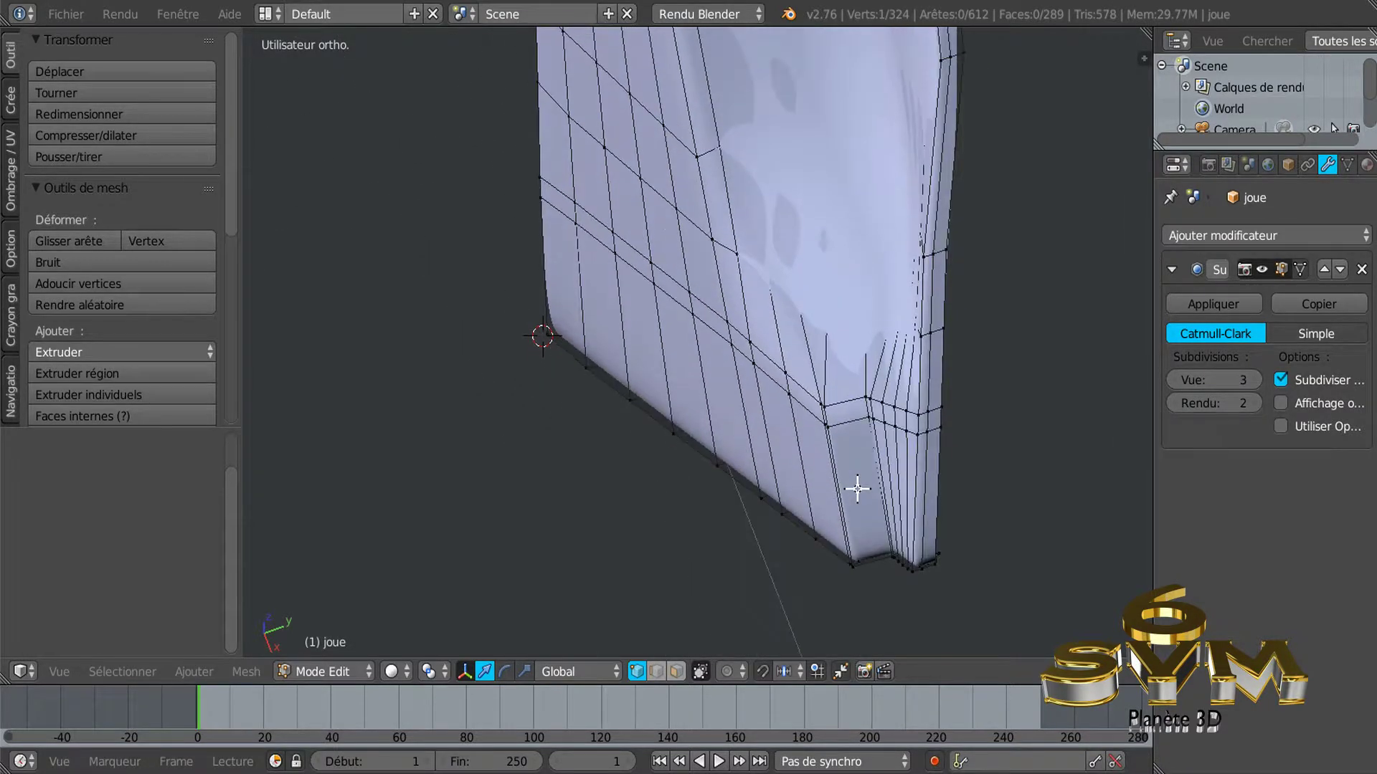
Set the Subdivision Surface viewport level to 0 and inspect the raw cage from the front.
left_click(1176, 380)
type("0")
key("Return")
mouse_move(939, 484)
middle_mouse_down()
mouse_move(904, 525)
mouse_move(829, 547)
mouse_move(802, 501)
mouse_move(717, 498)
mouse_move(809, 480)
middle_mouse_up()
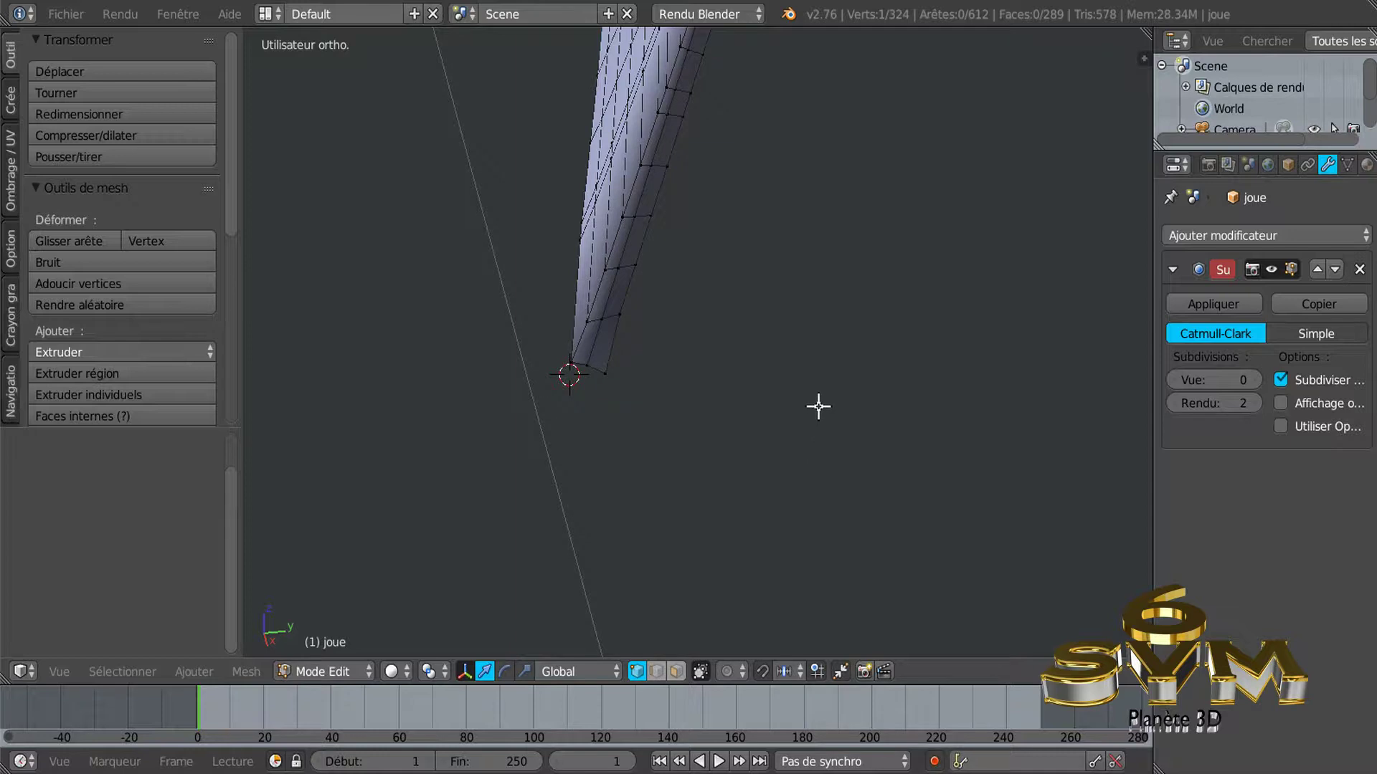
middle_click_drag(818, 406, 804, 599, "shift")
middle_click_drag(772, 435, 767, 390)
mouse_move(781, 330)
middle_mouse_down()
mouse_move(788, 563)
mouse_move(808, 491)
middle_mouse_up()
Inspect the notch area, then switch viewport shading back to Material.
scroll(808, 491, "up", 2)
scroll(824, 497, "up", 2)
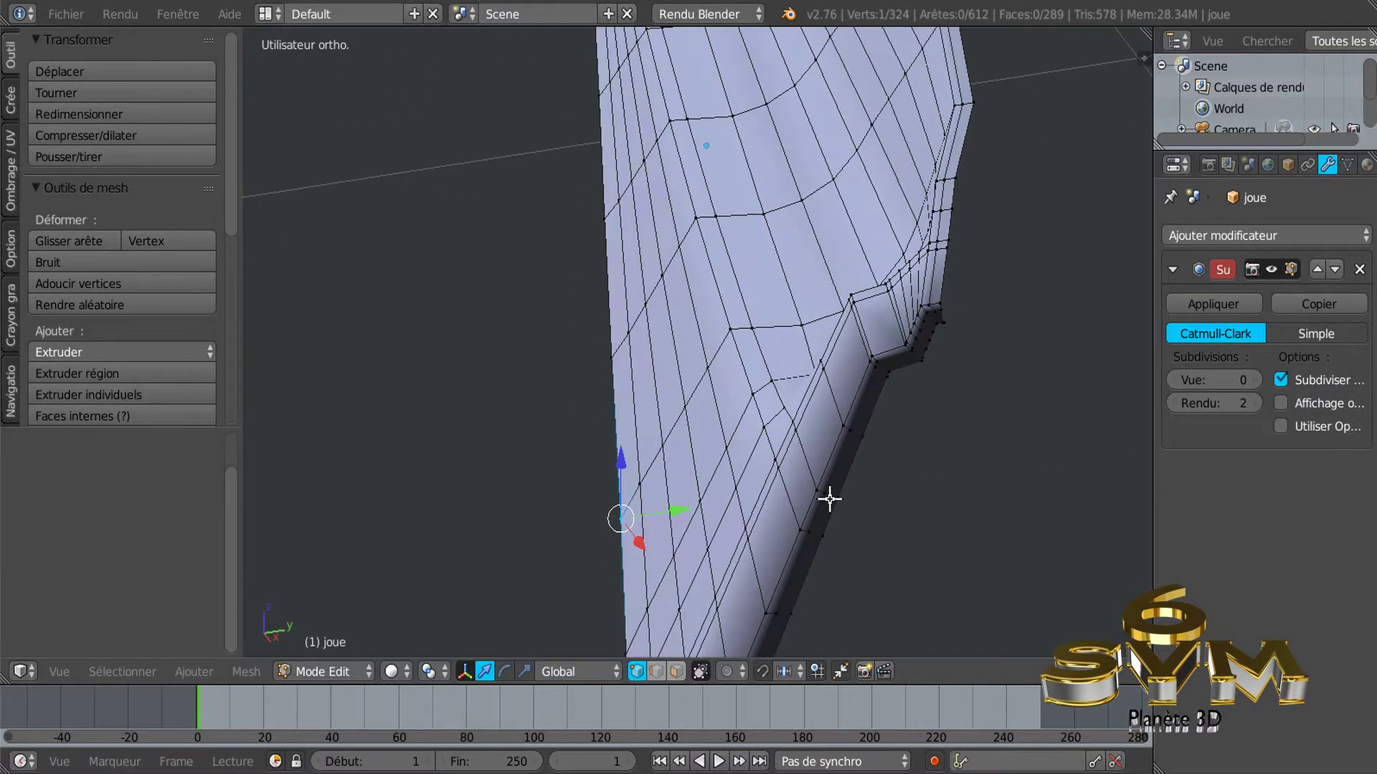
mouse_move(830, 507)
middle_mouse_down()
mouse_move(922, 525)
mouse_move(627, 510)
middle_mouse_up()
mouse_move(928, 491)
middle_mouse_down()
mouse_move(789, 529)
mouse_move(895, 528)
middle_mouse_up()
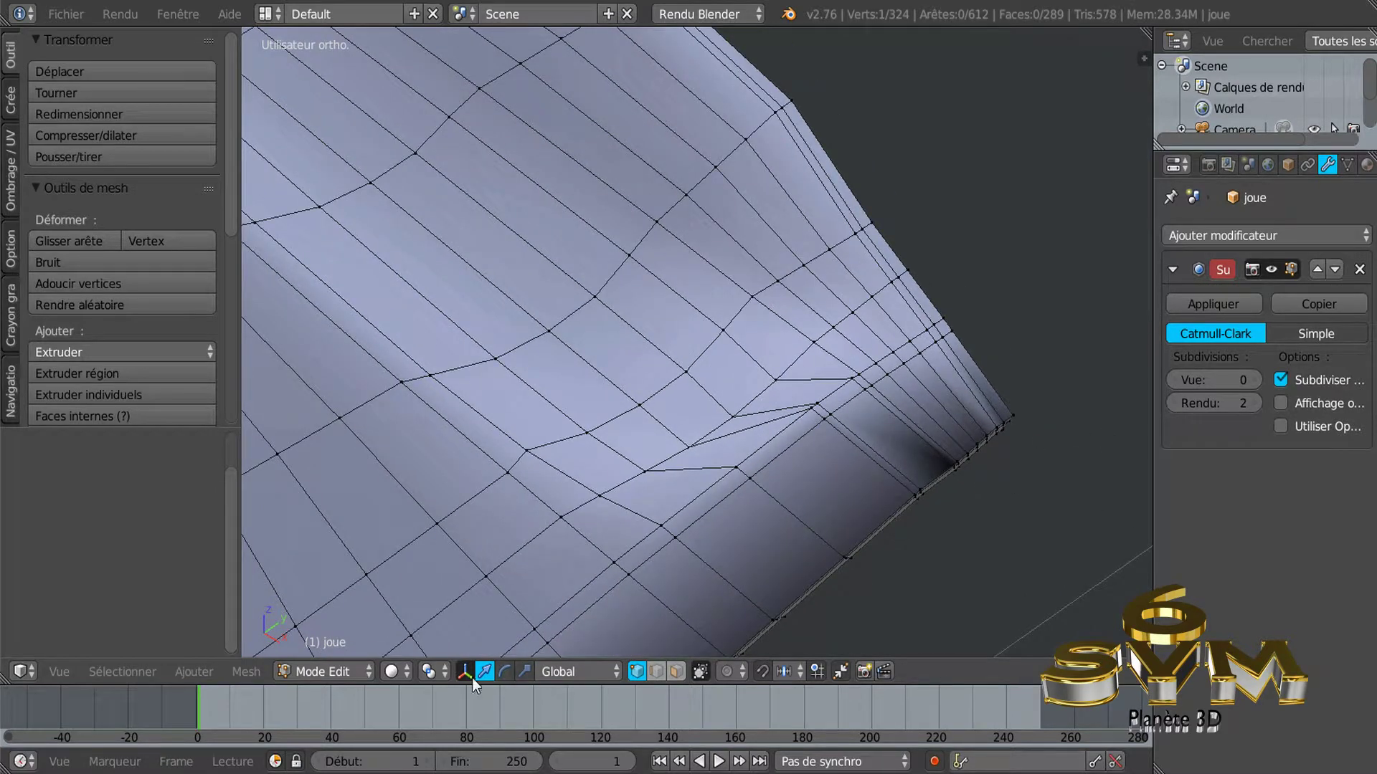
left_click(393, 671)
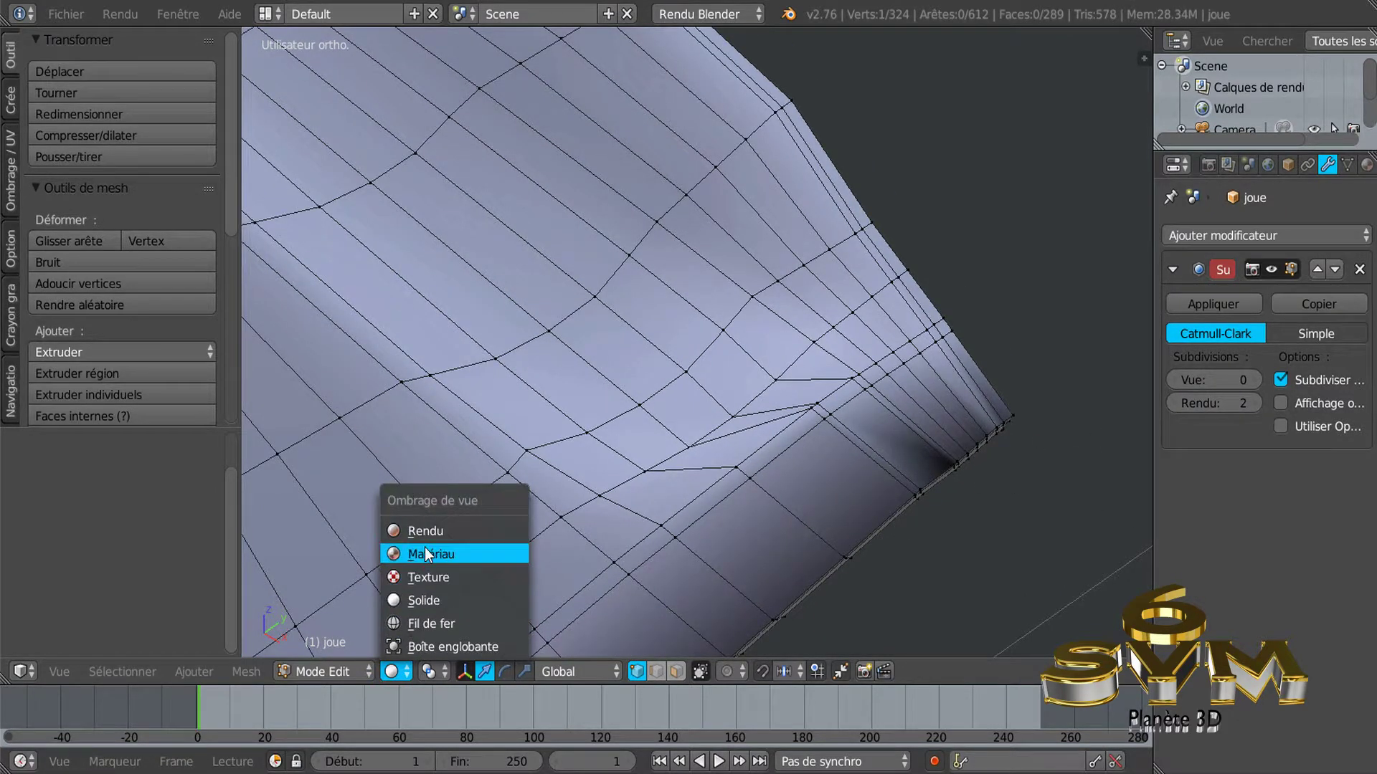
left_click(424, 553)
mouse_move(734, 485)
middle_mouse_down()
mouse_move(670, 461)
mouse_move(664, 415)
mouse_move(732, 407)
middle_mouse_up()
Select the notch edge loop at the panel tip and edge-slide it.
scroll(728, 471, "up", 2)
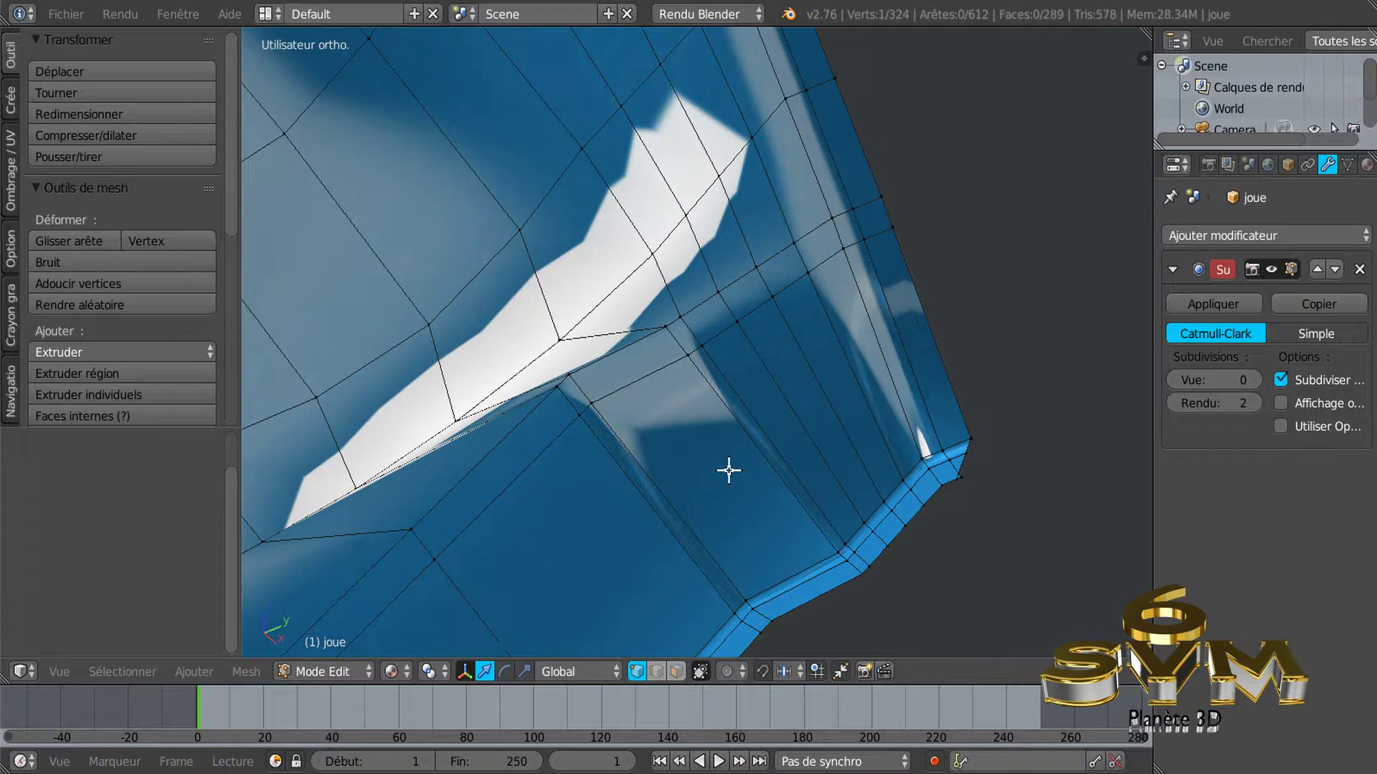
left_click(669, 329)
left_click(687, 355, "shift")
left_click(829, 547, "shift")
left_click(843, 558, "shift")
mouse_move(865, 585)
middle_mouse_down()
mouse_move(829, 553)
mouse_move(787, 550)
mouse_move(876, 584)
mouse_move(882, 599)
mouse_move(984, 579)
middle_mouse_up()
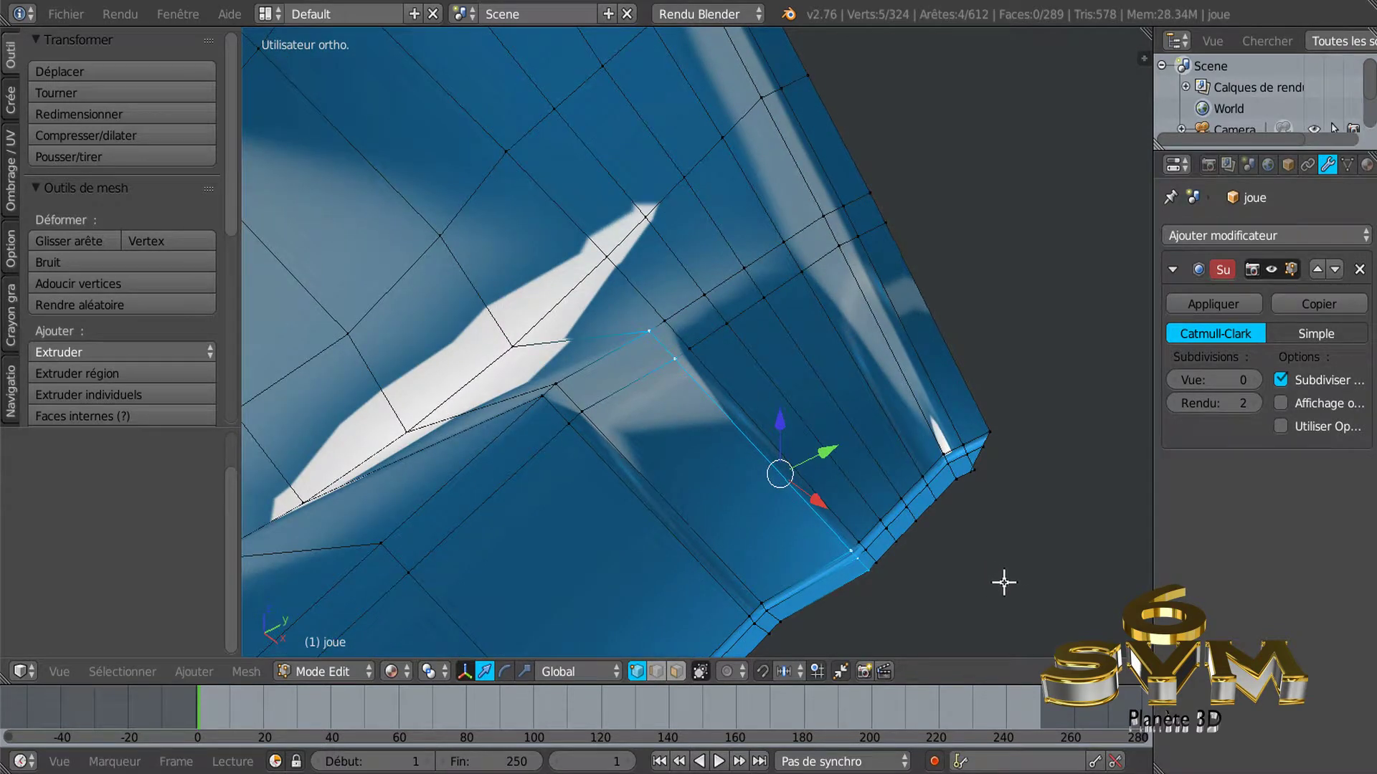
key("g")
key("g")
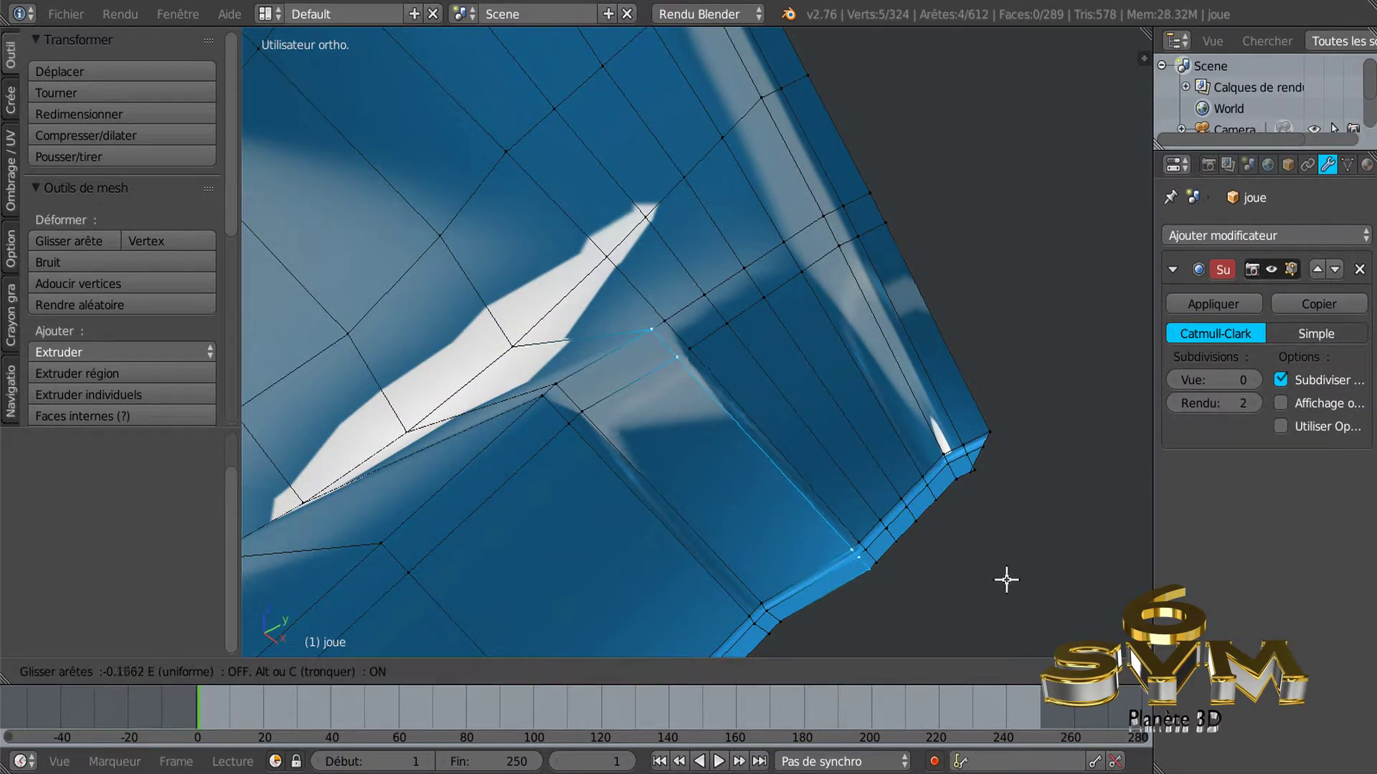
left_click(1022, 566)
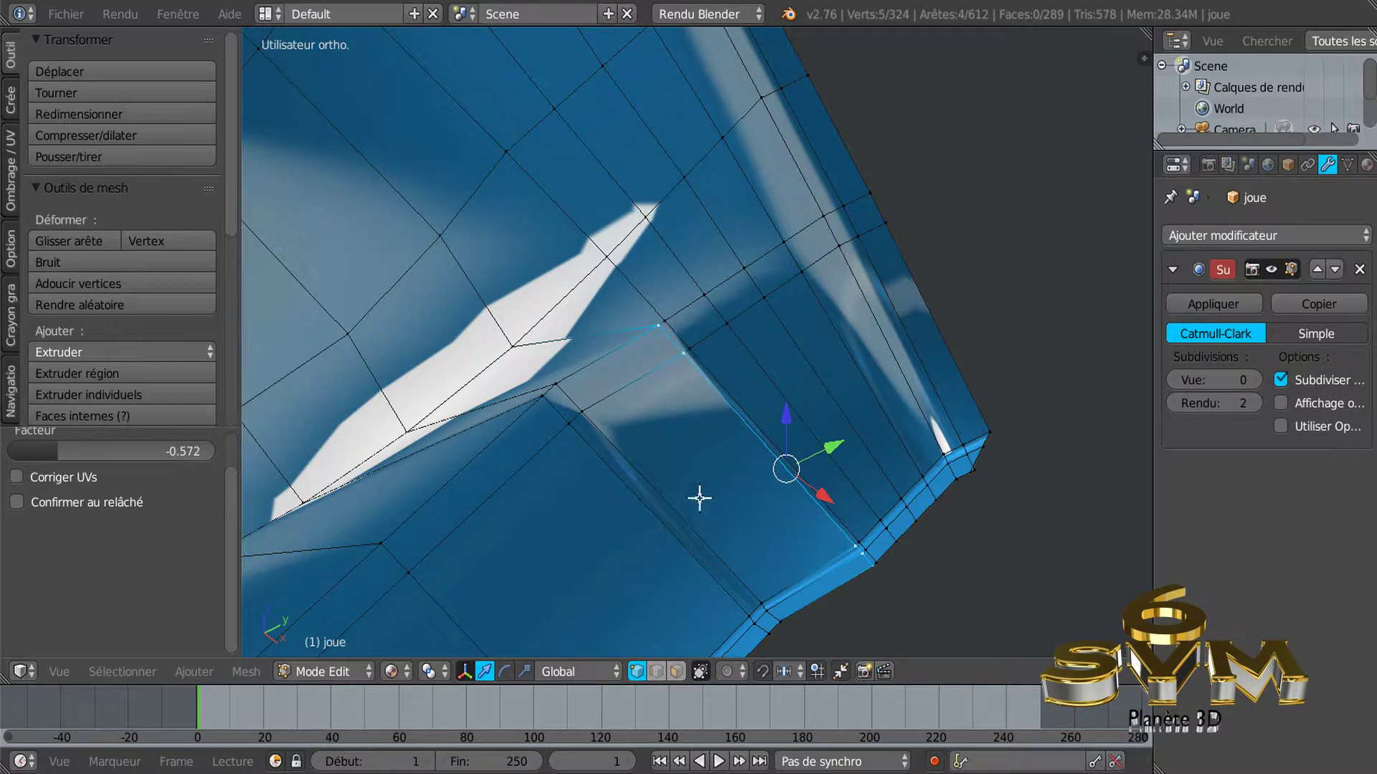
Edge-slide the neighbouring notch edges by factor -0.471, then return to Object mode.
right_click(565, 388)
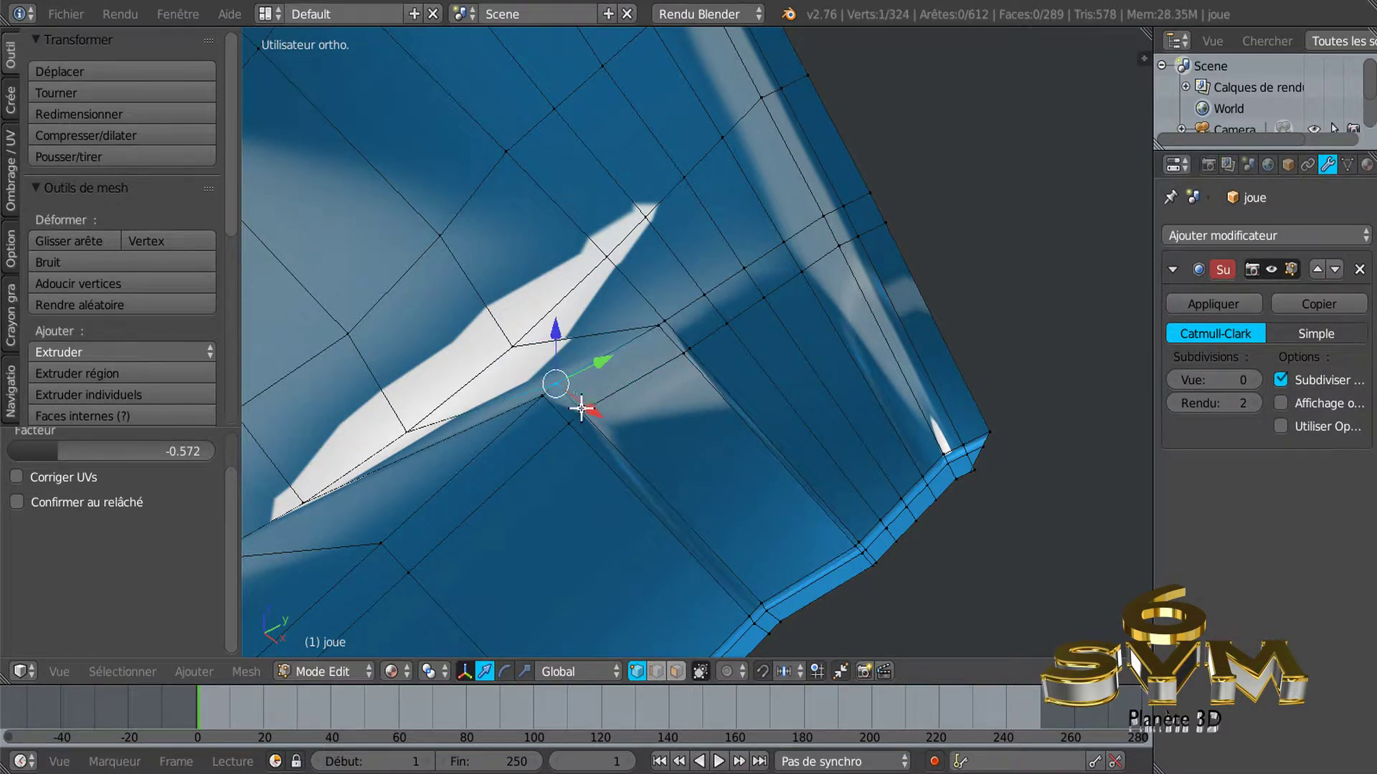
right_click(766, 601, "shift")
right_click(769, 611, "shift")
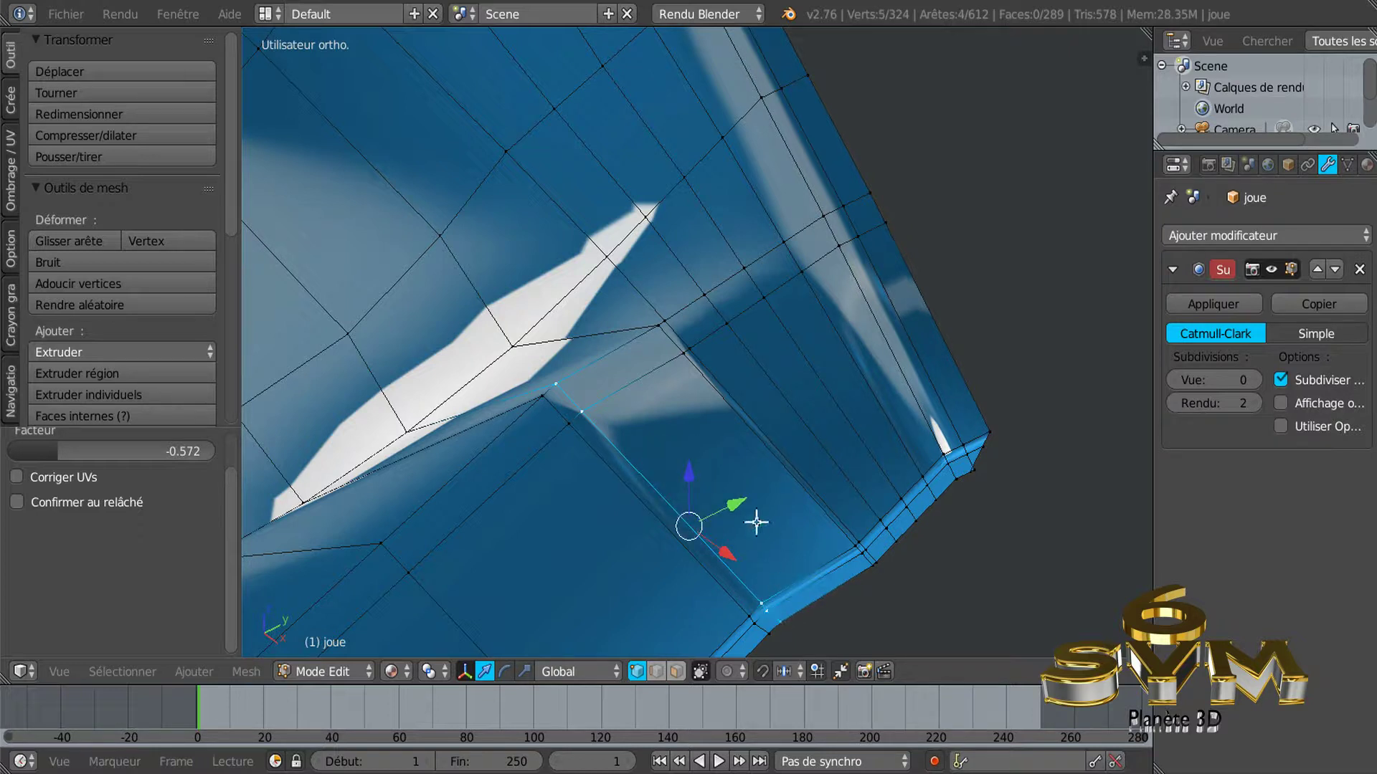
key("g")
key("g")
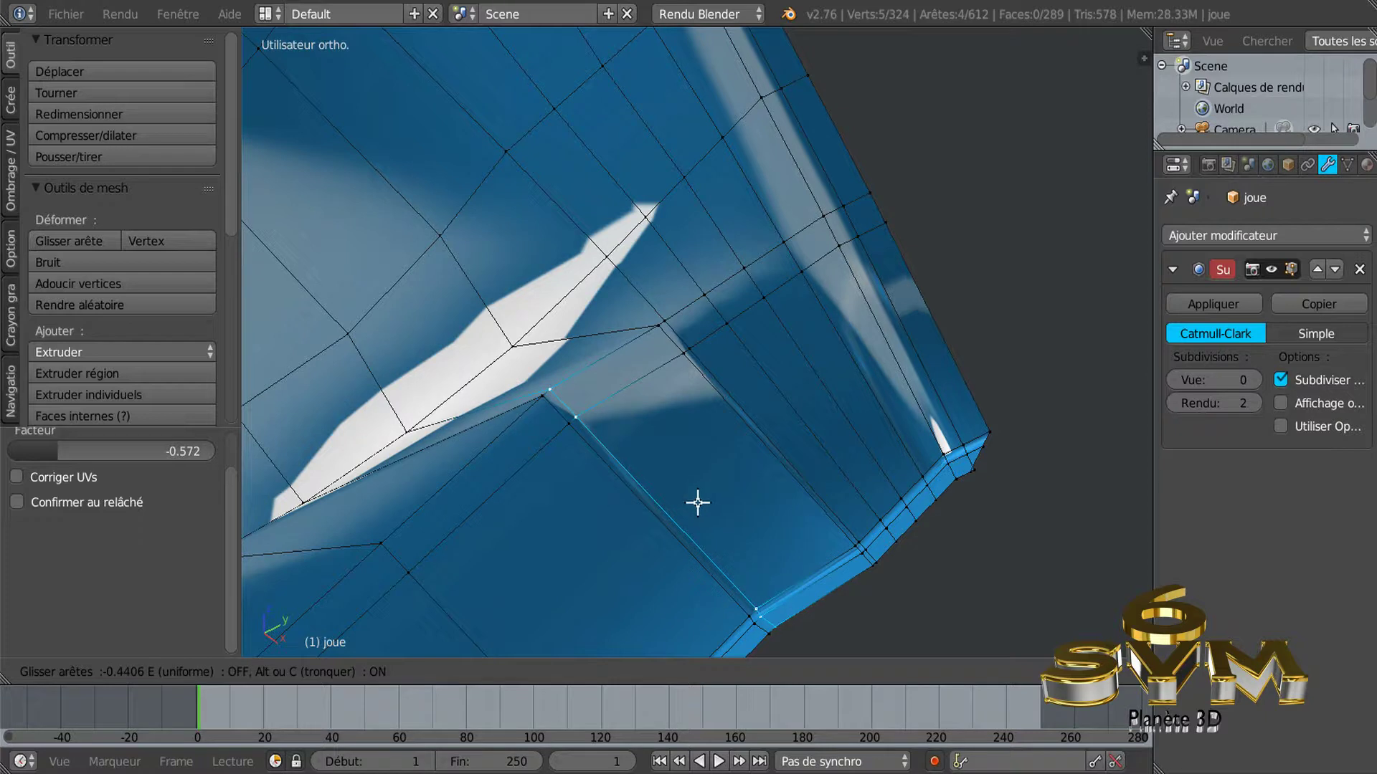
left_click(698, 502)
key("KP_6")
key("KP_6")
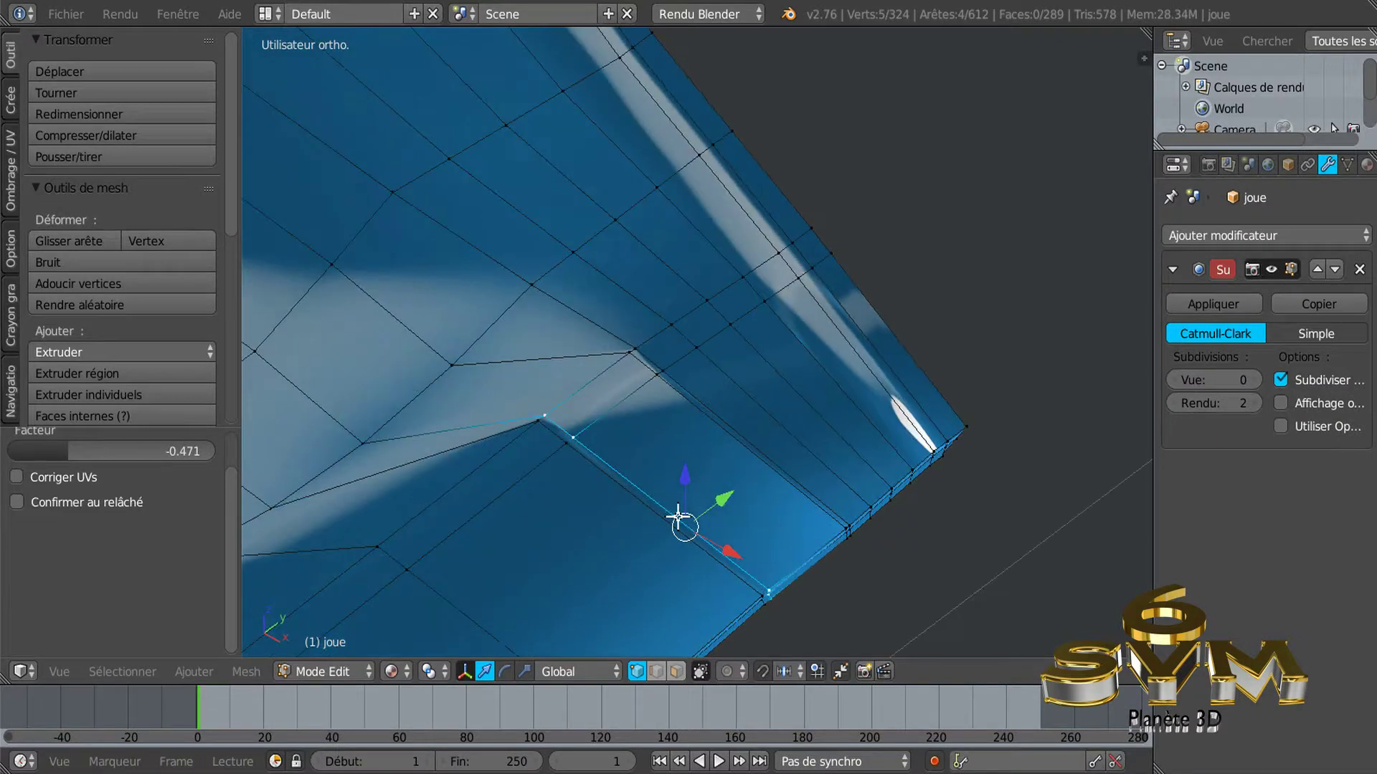
key("Tab")
key("KP_6")
key("KP_6")
key("KP_6")
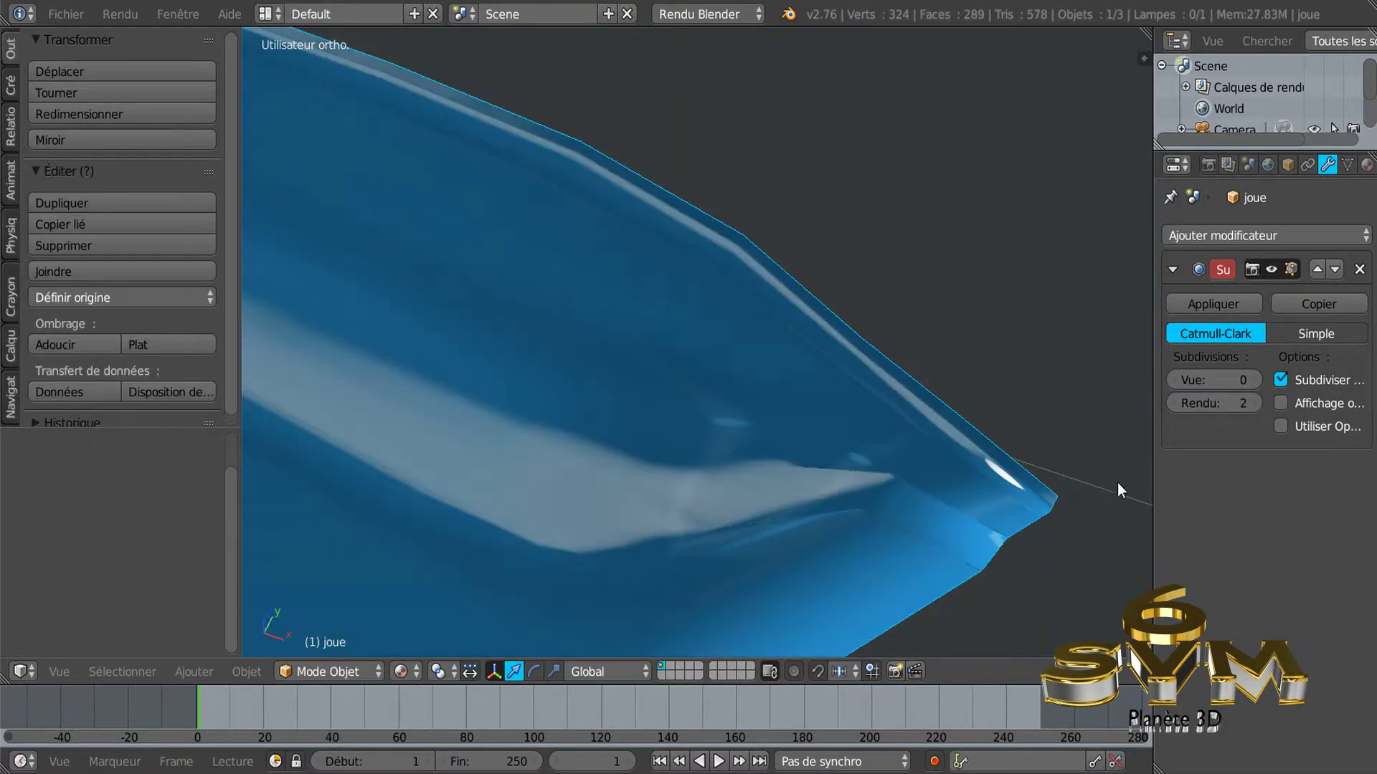
Restore viewport subdivisions to 2, view the smoothed panel in wireframe, and enter Edit mode.
left_click(1254, 376)
left_click(1253, 376)
mouse_move(793, 565)
middle_mouse_down()
mouse_move(768, 565)
mouse_move(828, 551)
mouse_move(843, 498)
mouse_move(889, 540)
mouse_move(694, 498)
mouse_move(811, 439)
mouse_move(932, 401)
middle_mouse_up()
mouse_move(747, 461)
middle_mouse_down()
mouse_move(704, 466)
mouse_move(900, 479)
mouse_move(740, 469)
mouse_move(751, 464)
mouse_move(679, 454)
mouse_move(691, 436)
middle_mouse_up()
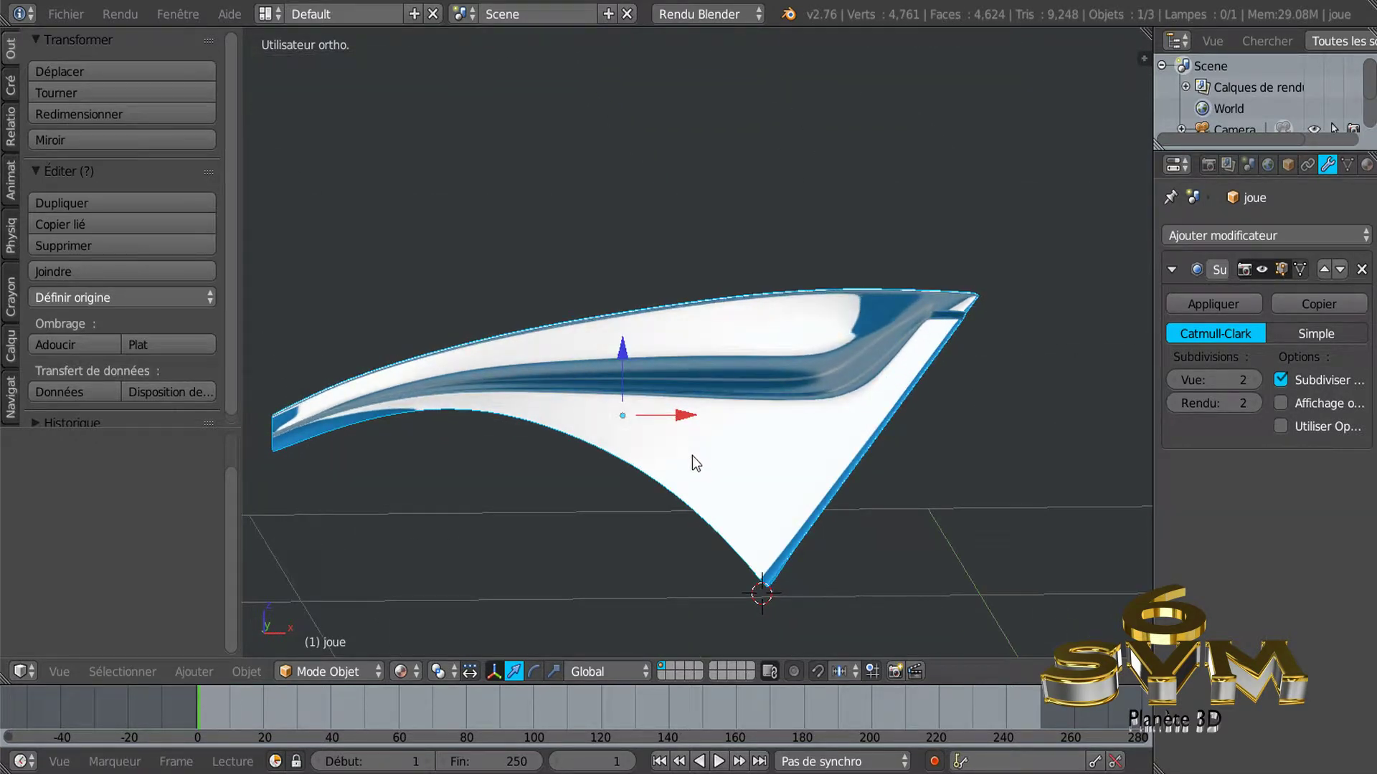
key("z")
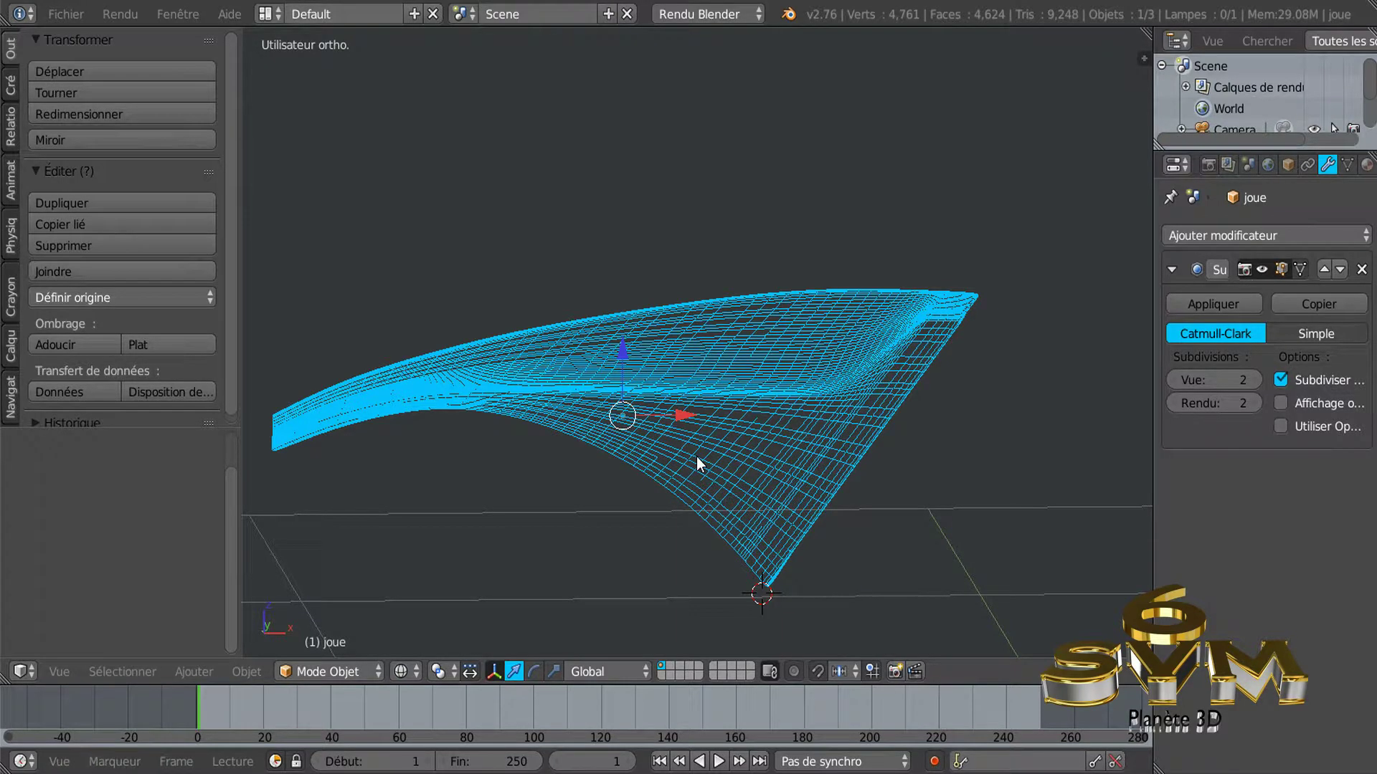
key("Tab")
With a scale gizmo and Median Point pivot, select all and scale the panel 1.0408 along X.
key("z")
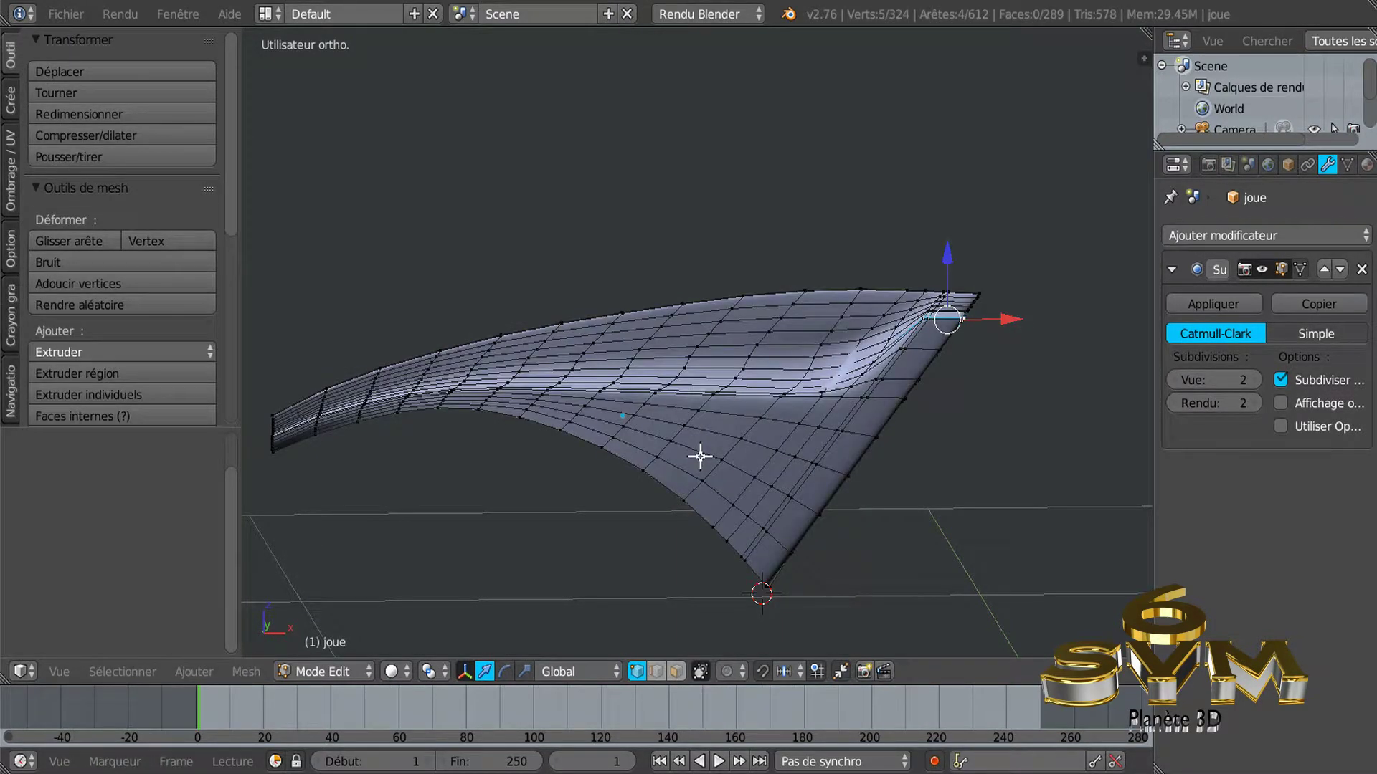
middle_click_drag(707, 476, 756, 479, "shift")
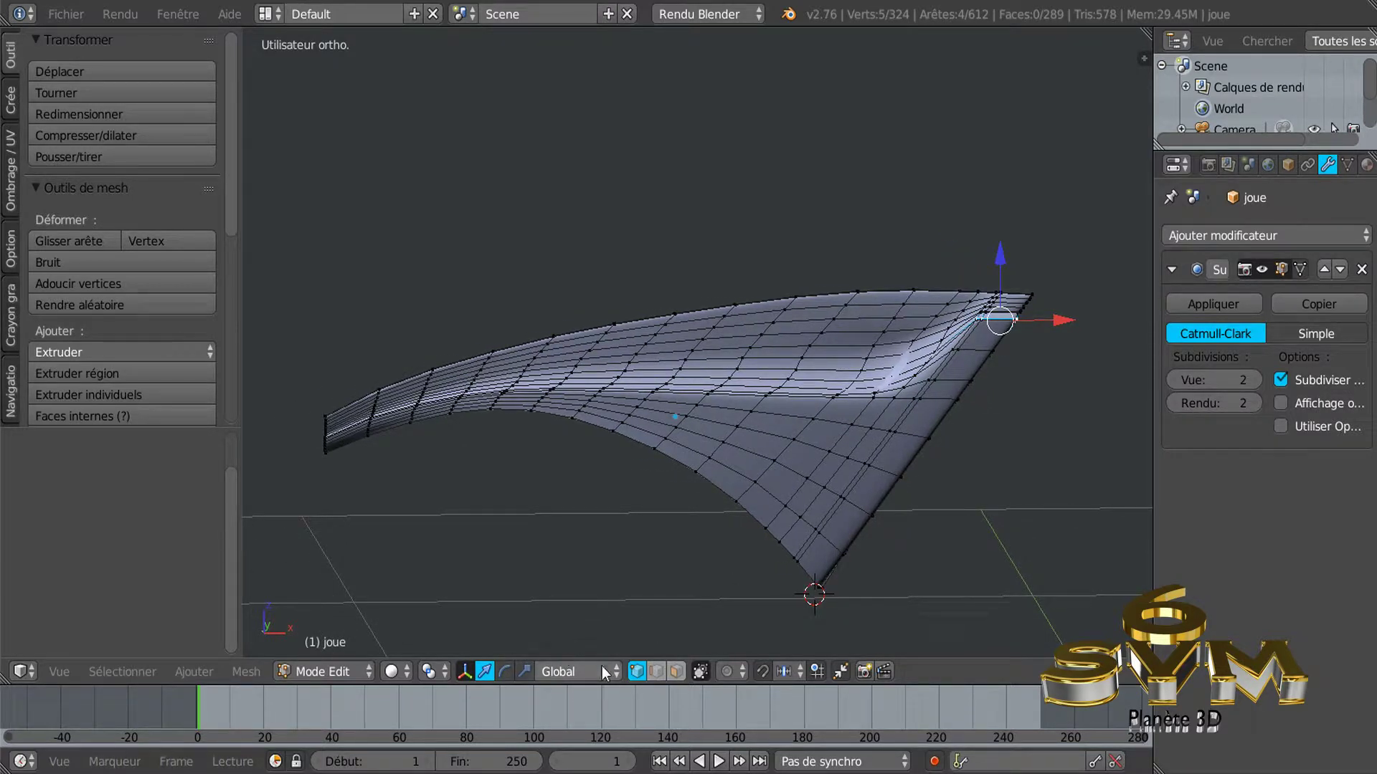
left_click(524, 671)
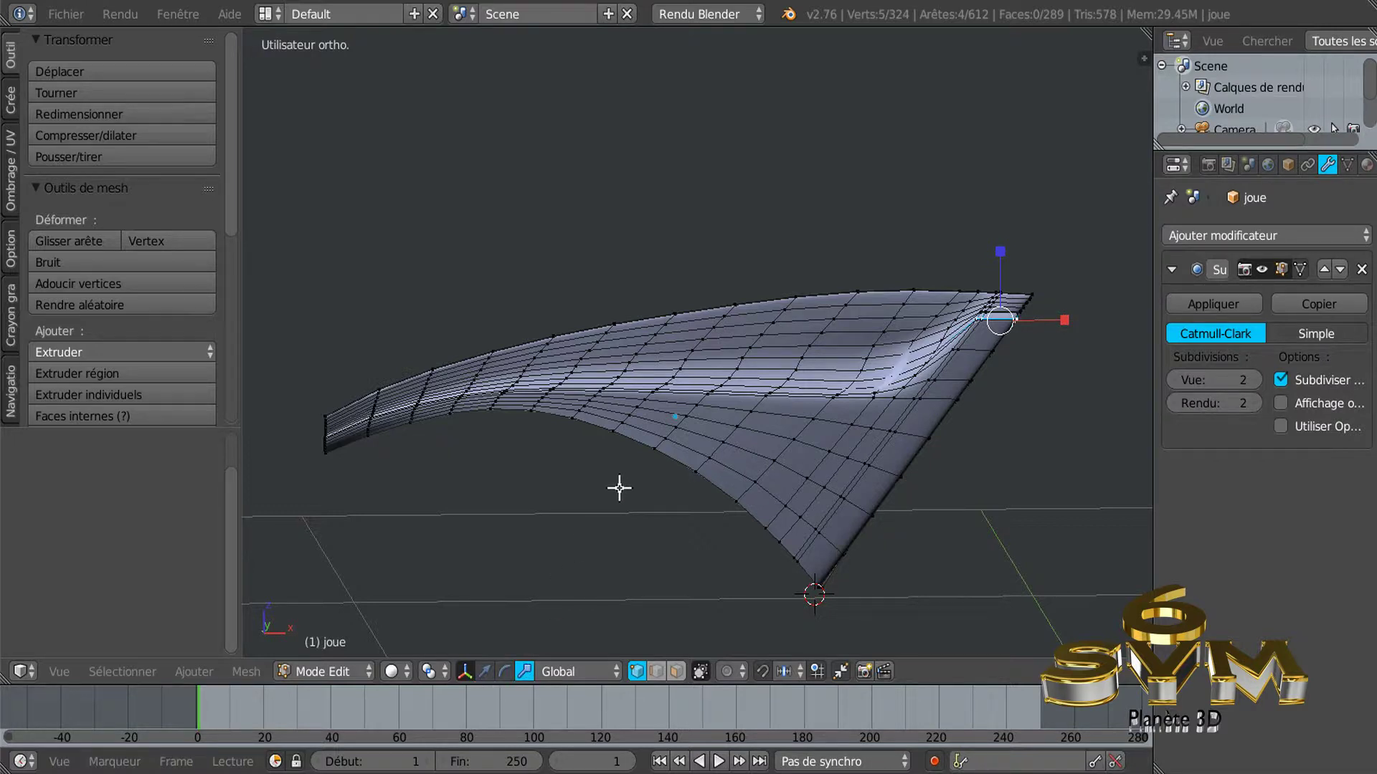
left_click(427, 672)
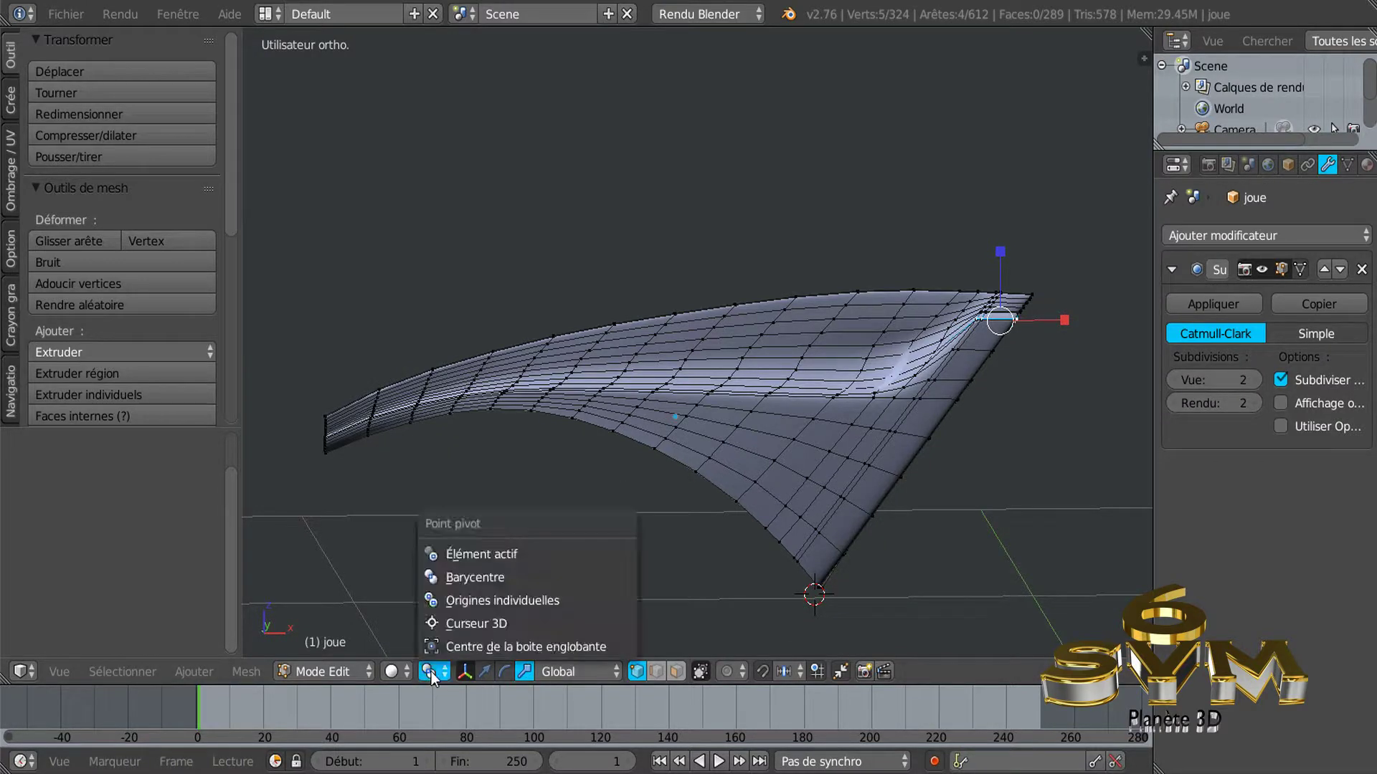
left_click(450, 578)
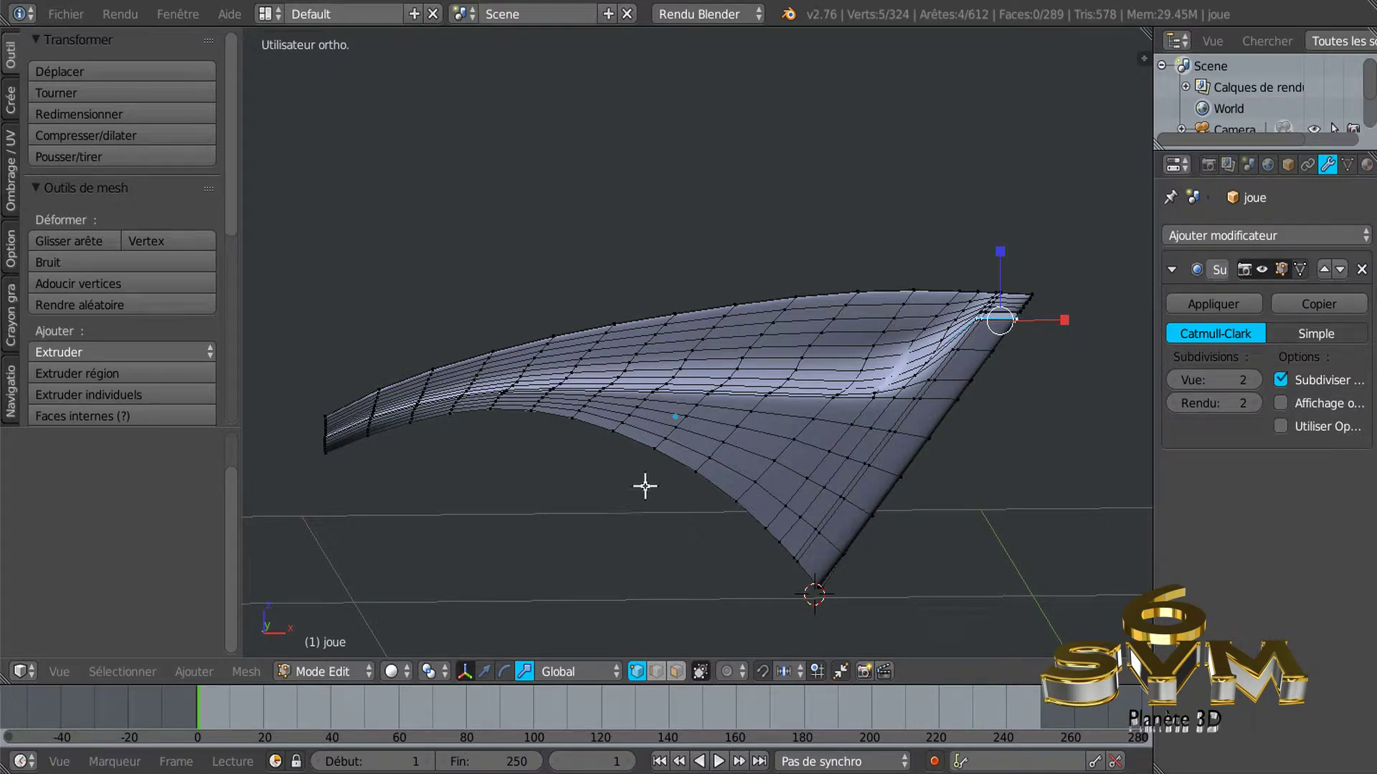
key("a")
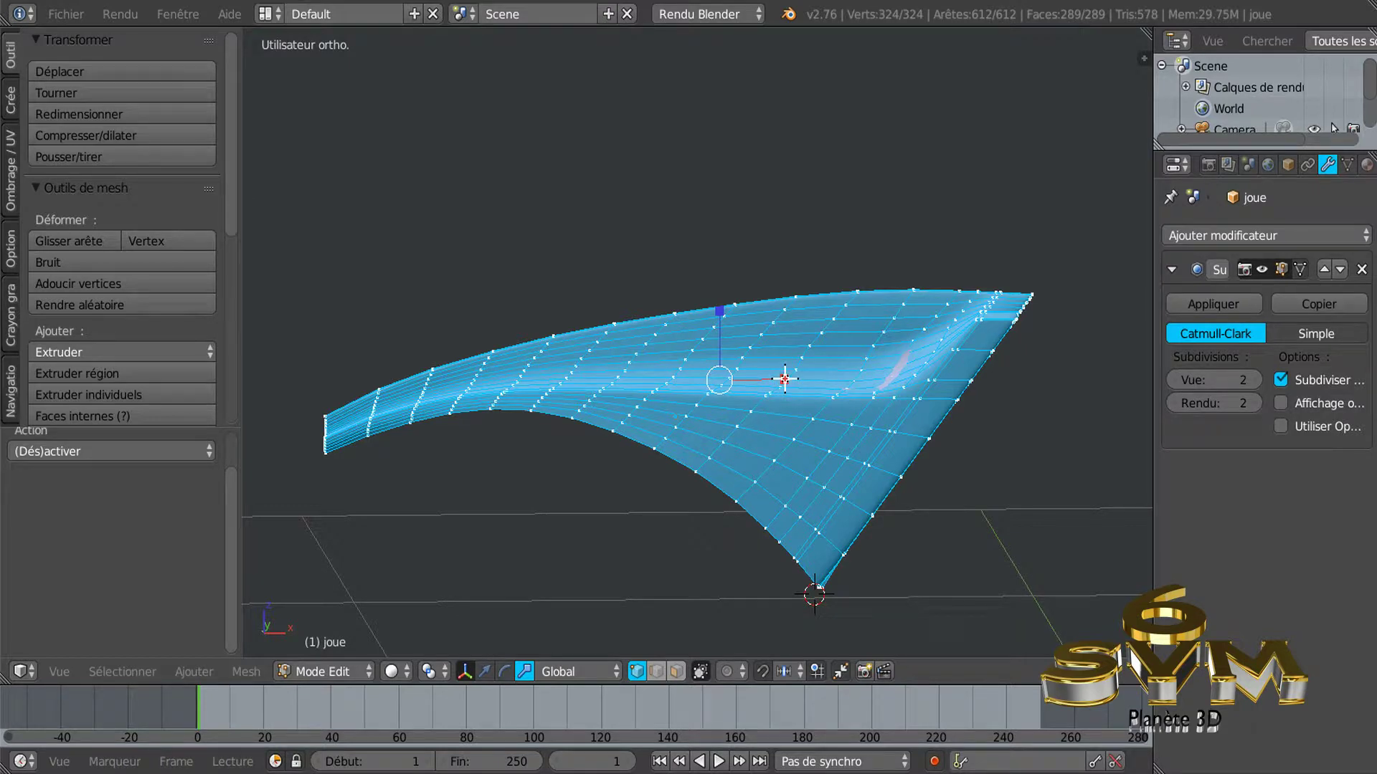
left_click_drag(784, 380, 785, 376)
key("Tab")
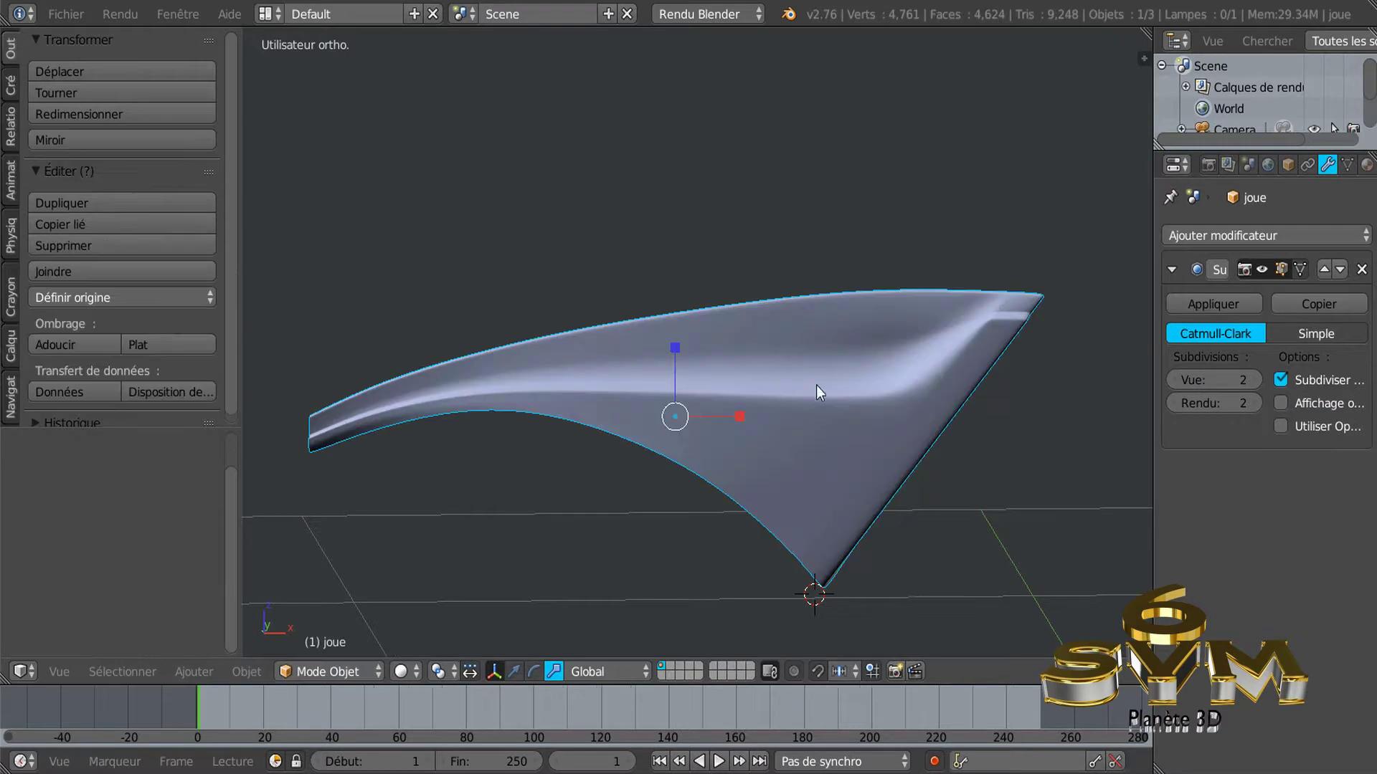
key("Tab")
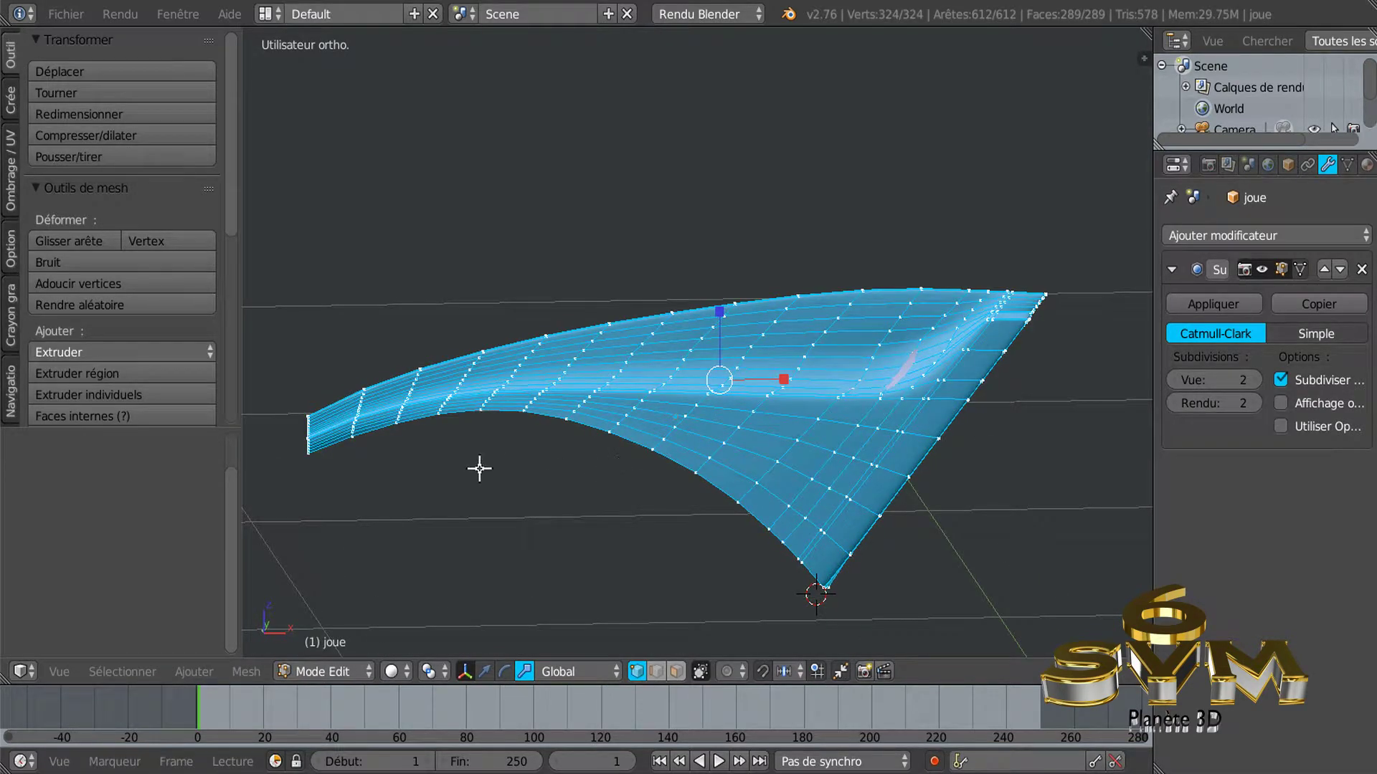
key("Tab")
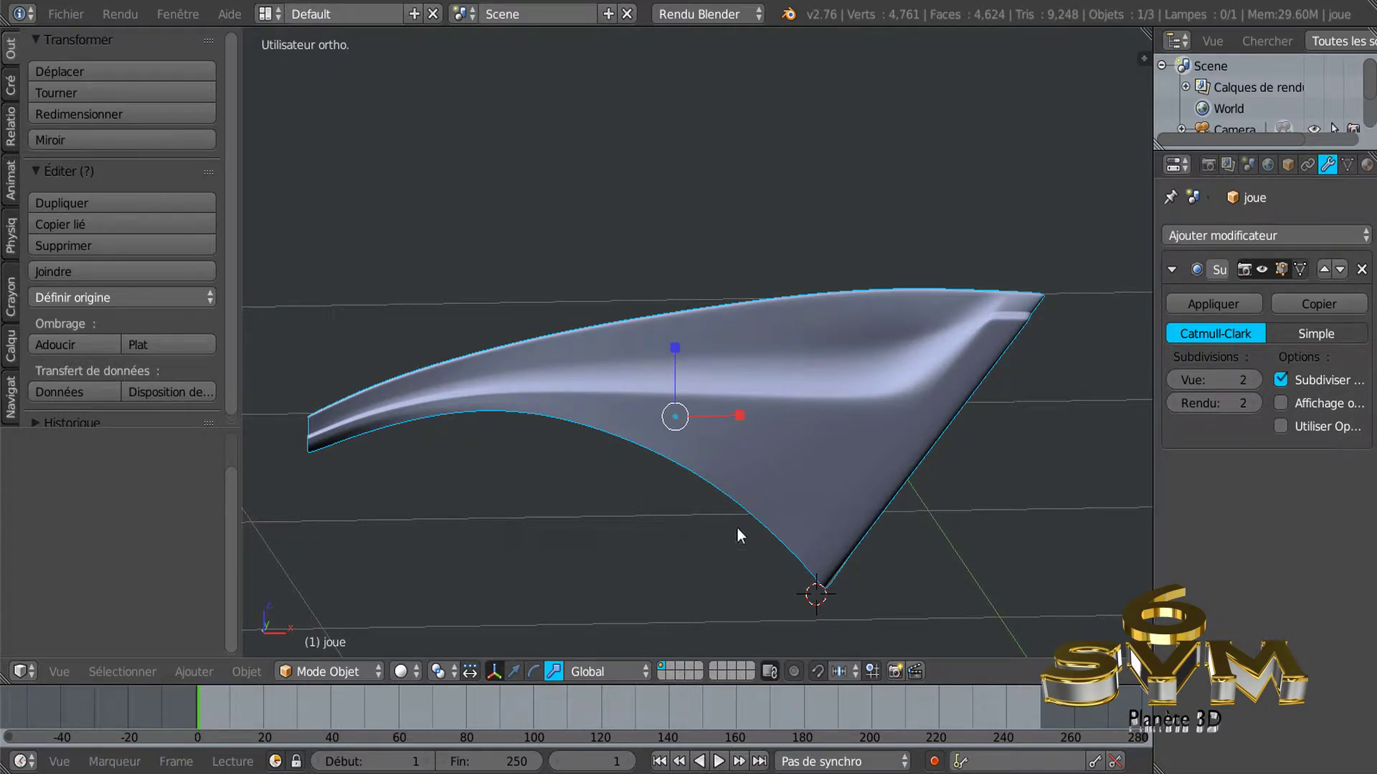
key("Tab")
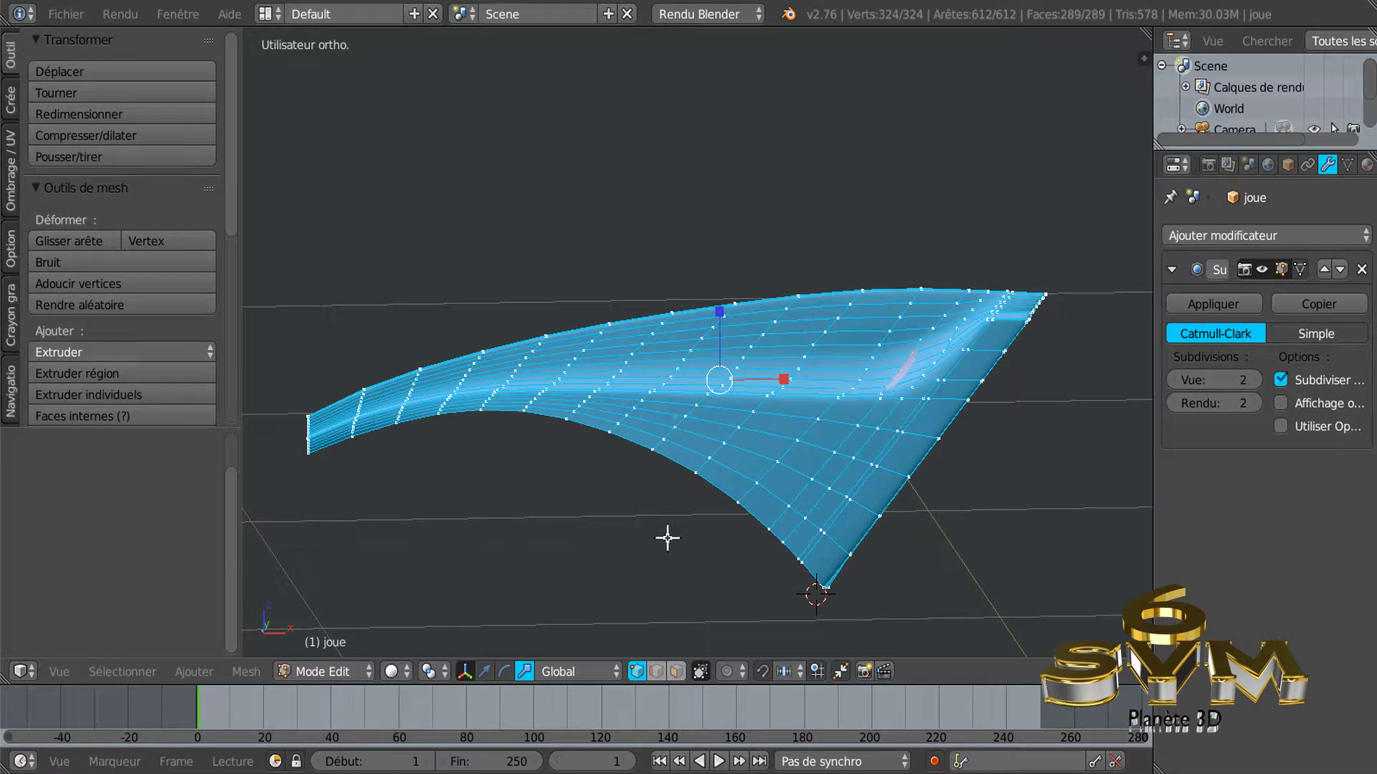
middle_click_drag(662, 535, 667, 540)
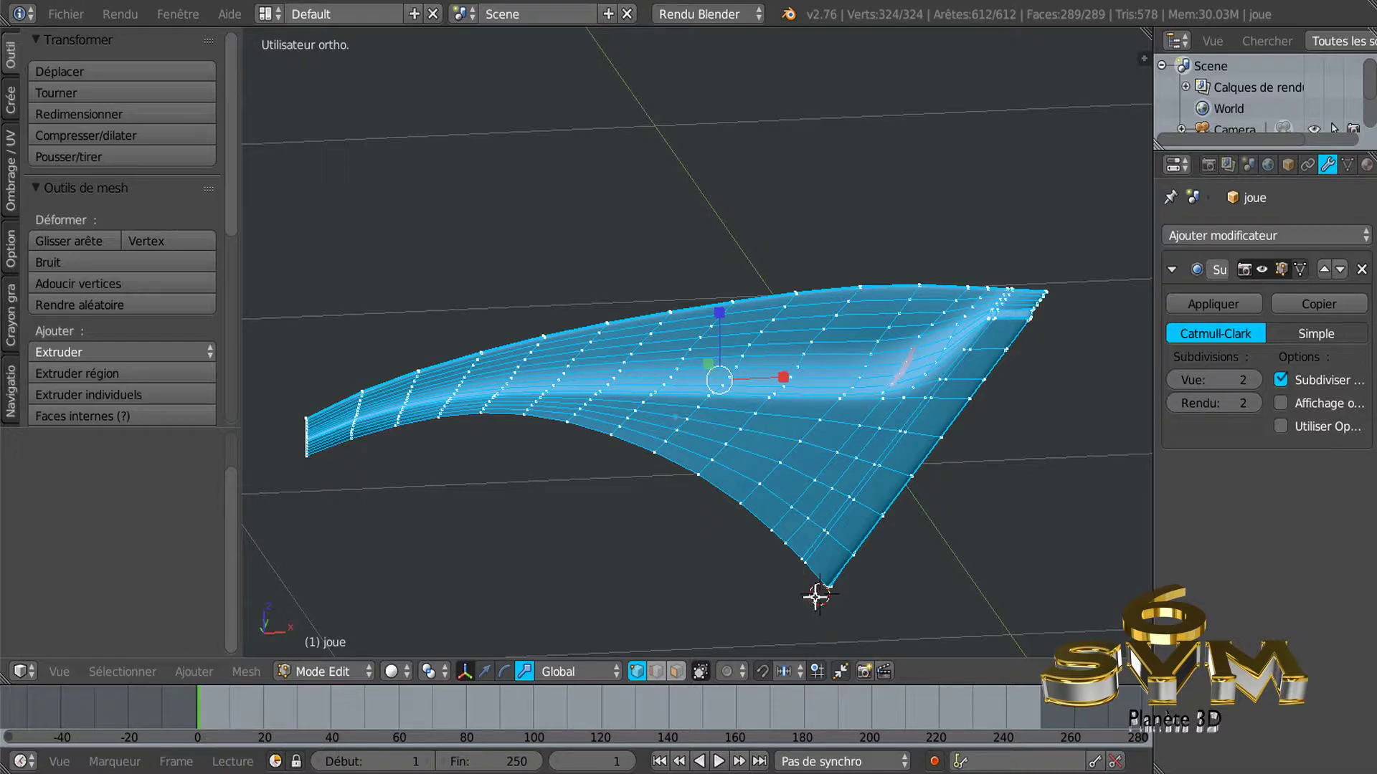
middle_click_drag(722, 516, 728, 525)
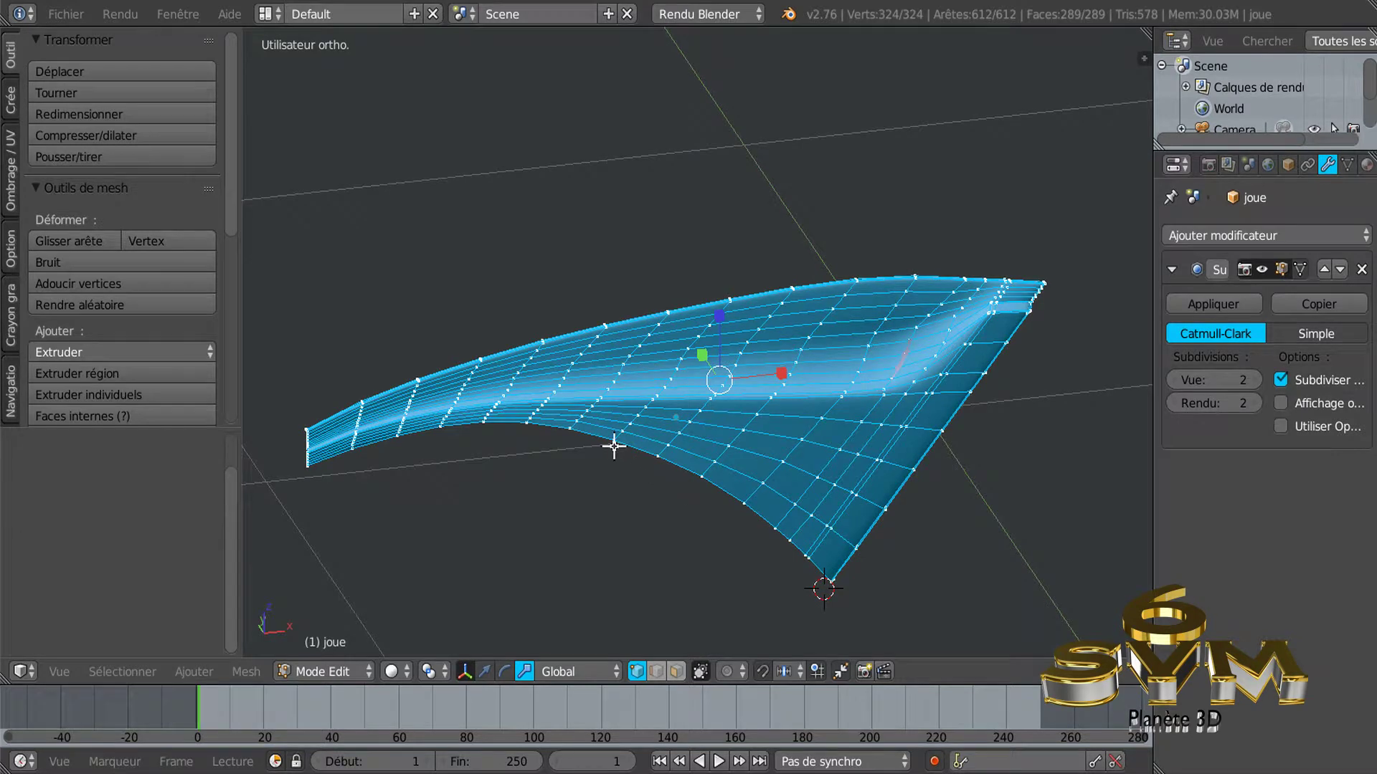
middle_click_drag(473, 452, 295, 486)
scroll(318, 459, "up", 3)
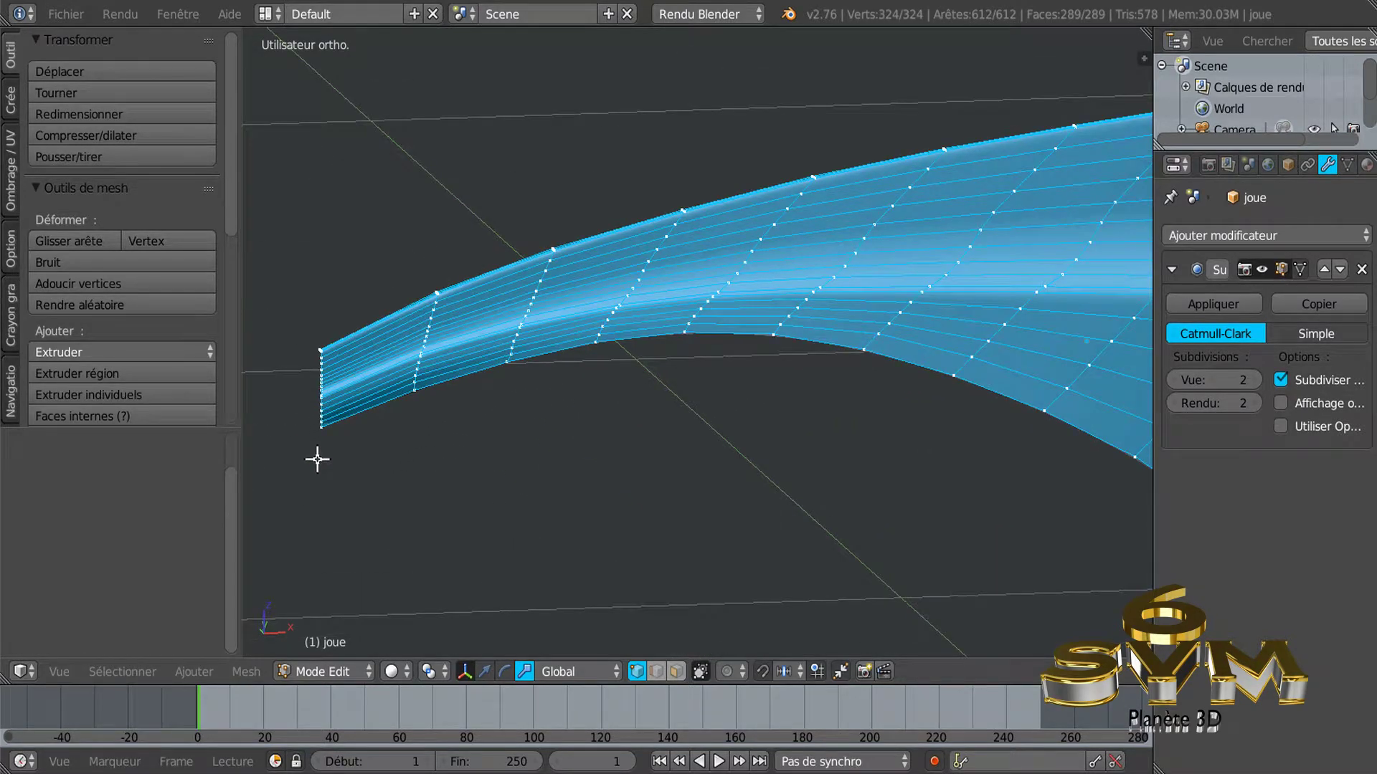
middle_click_drag(603, 410, 707, 474)
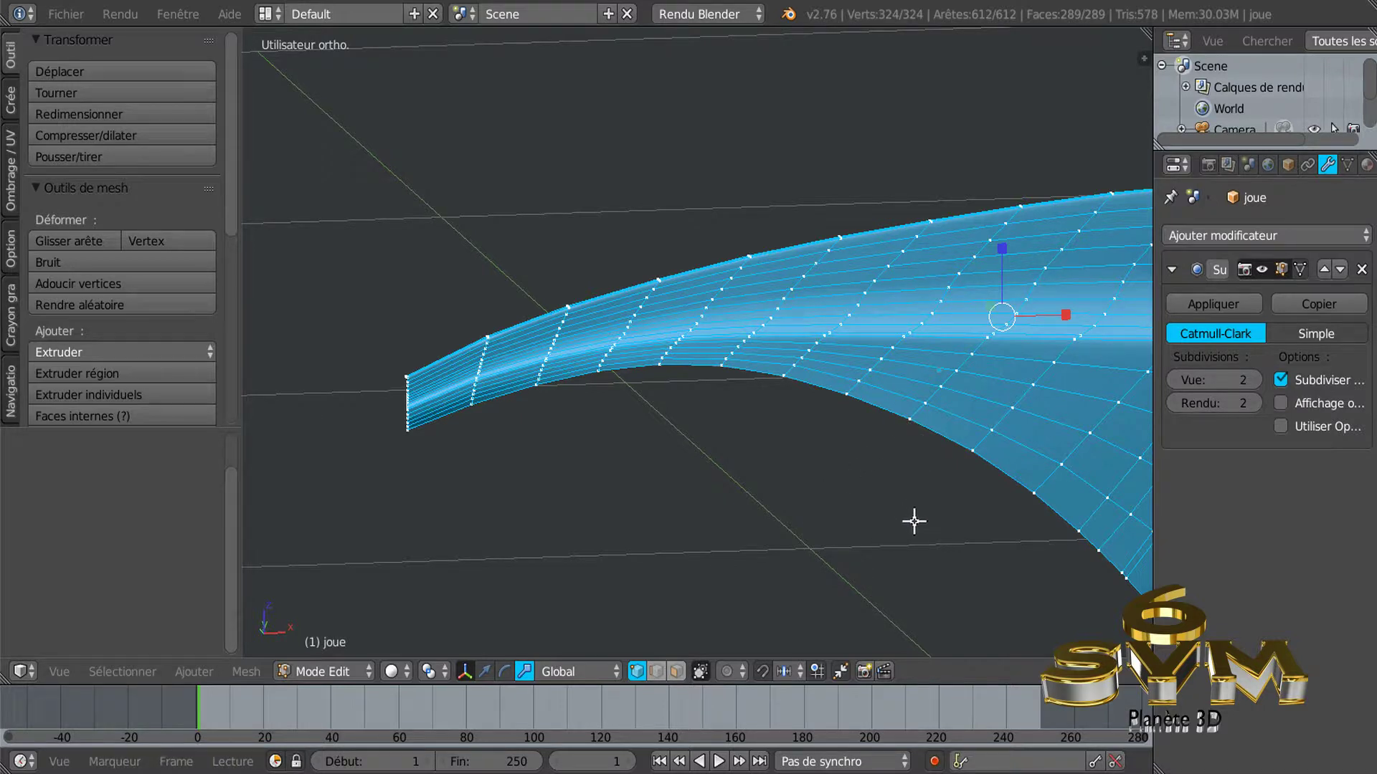
middle_click_drag(914, 521, 820, 507)
mouse_move(1001, 586)
middle_mouse_down()
mouse_move(948, 494)
mouse_move(662, 451)
mouse_move(781, 483)
mouse_move(884, 468)
middle_mouse_up()
key("Tab")
scroll(936, 502, "up", 2)
scroll(910, 536, "up", 2)
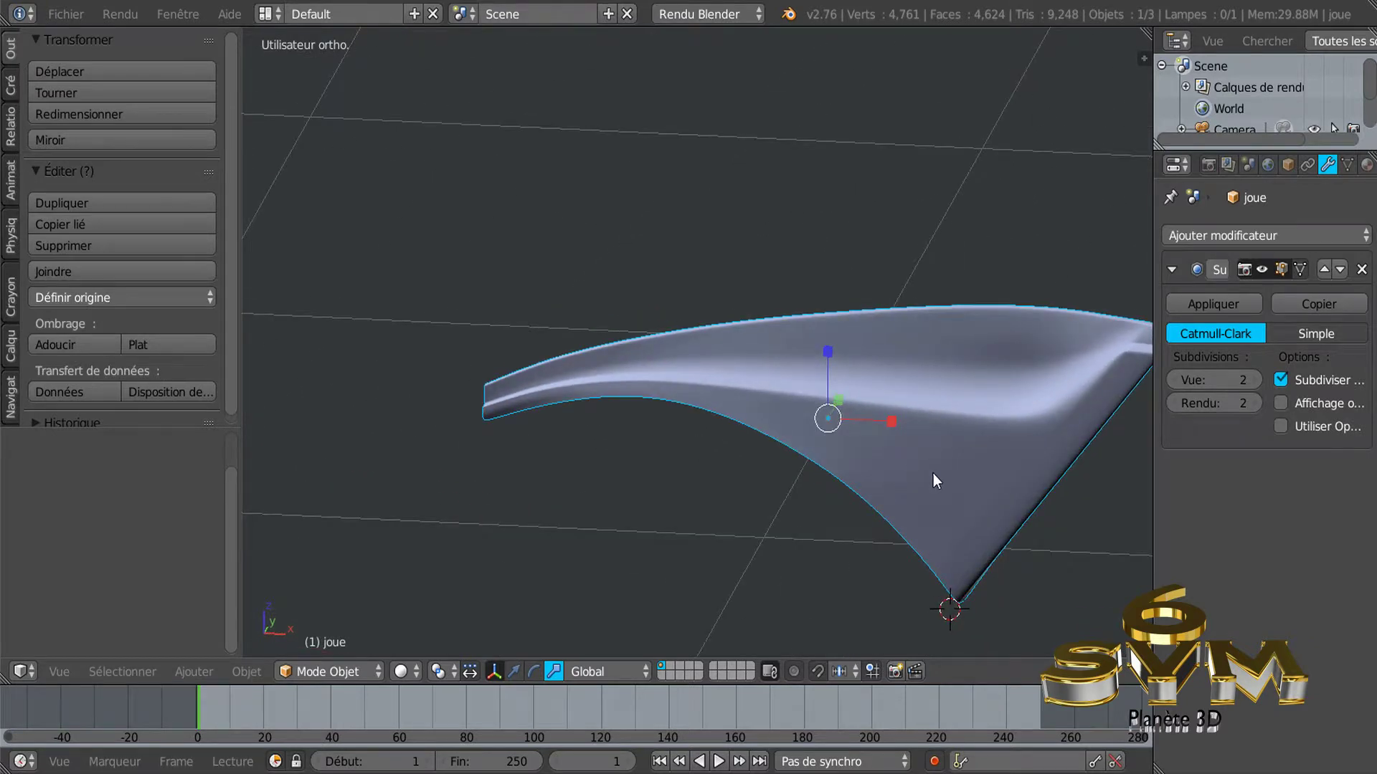
key("Tab")
mouse_move(988, 463)
middle_mouse_down()
mouse_move(847, 466)
mouse_move(978, 454)
mouse_move(955, 445)
mouse_move(996, 434)
mouse_move(900, 407)
middle_mouse_up()
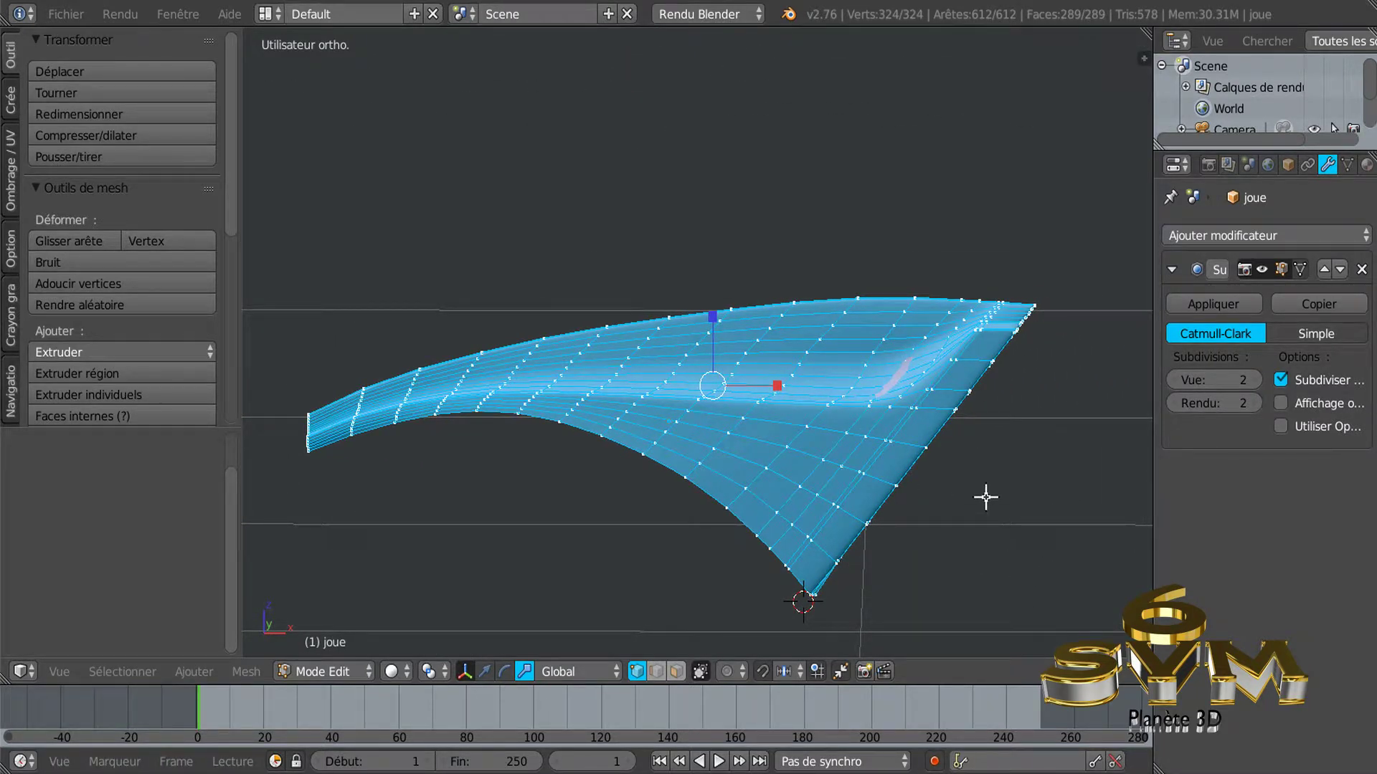
mouse_move(962, 513)
middle_mouse_down()
mouse_move(965, 562)
mouse_move(975, 522)
mouse_move(950, 513)
middle_mouse_up()
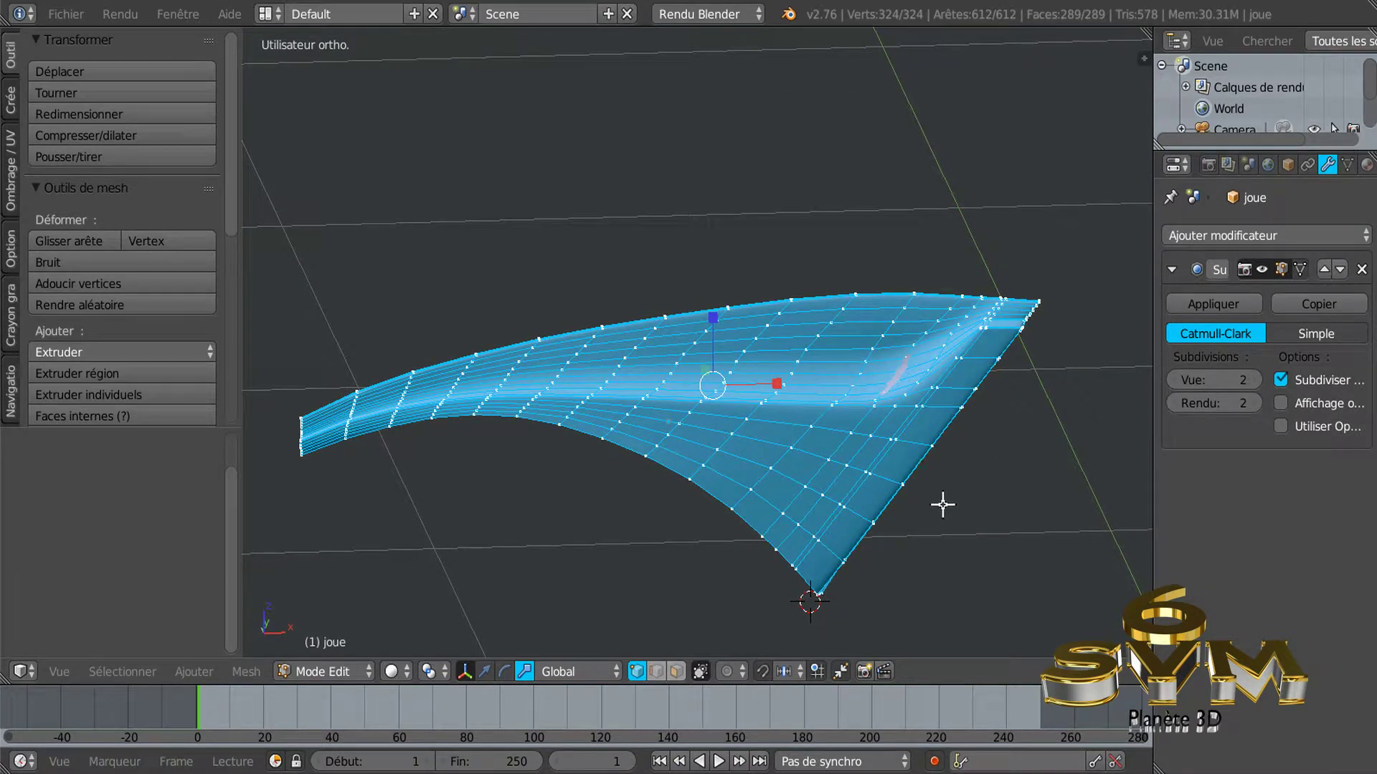
mouse_move(775, 532)
middle_mouse_down()
mouse_move(790, 568)
mouse_move(800, 543)
mouse_move(793, 556)
mouse_move(765, 538)
middle_mouse_up()
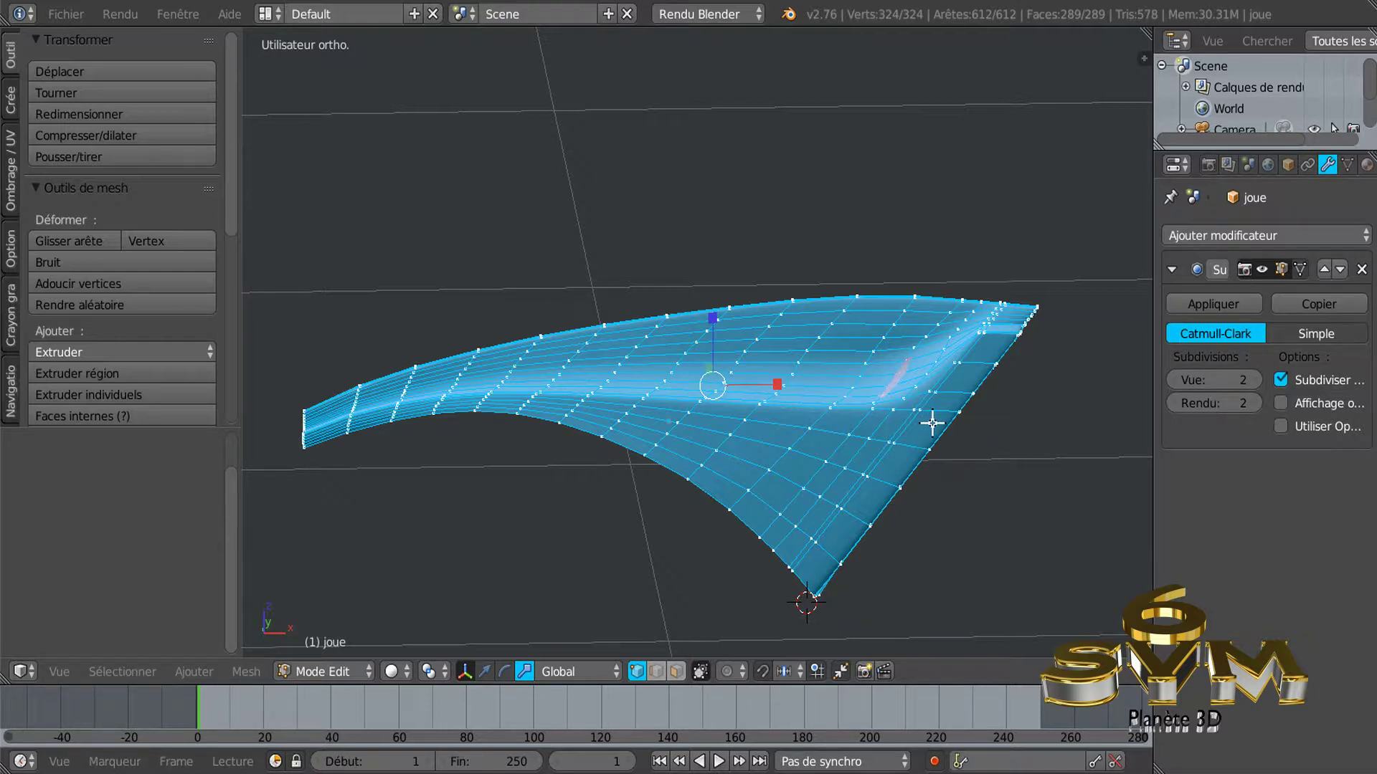
key("Tab")
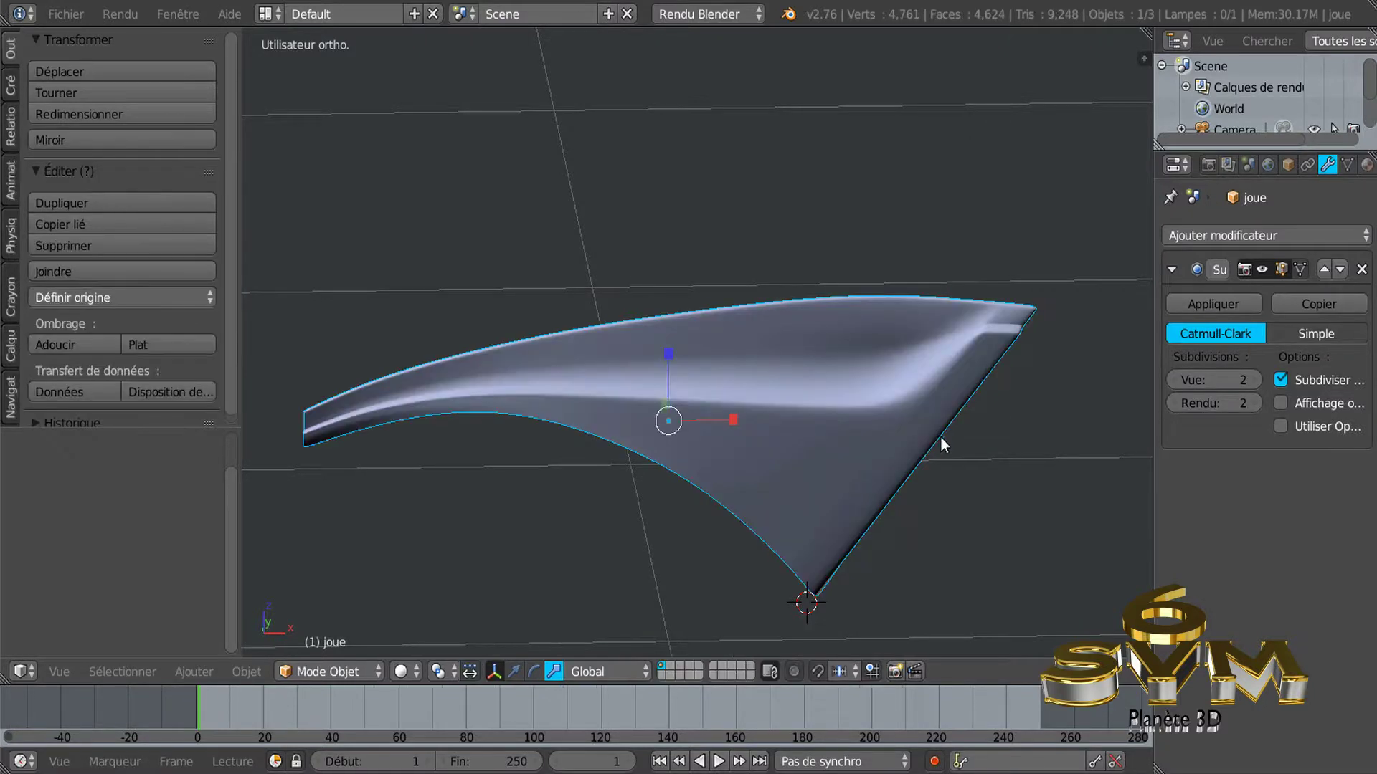
key("Tab")
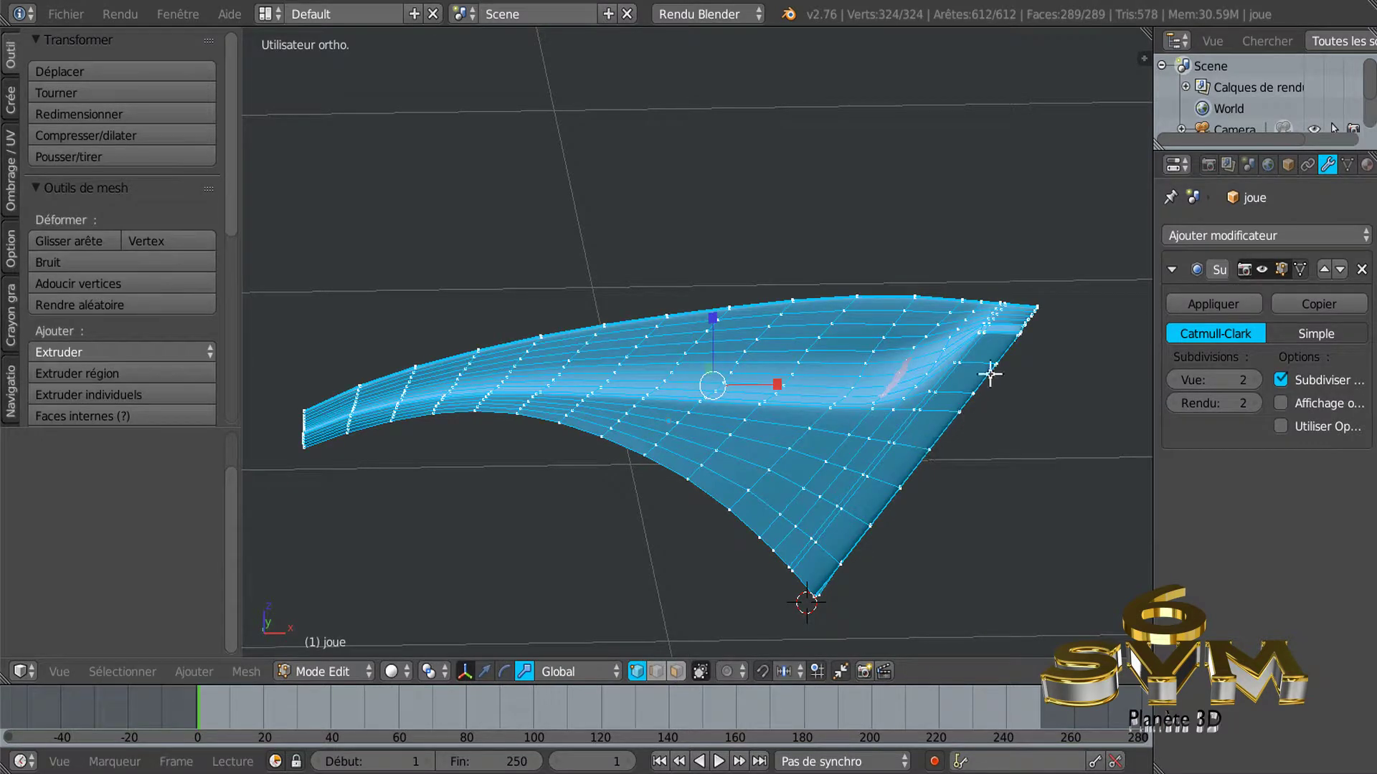
scroll(989, 371, "up", 3)
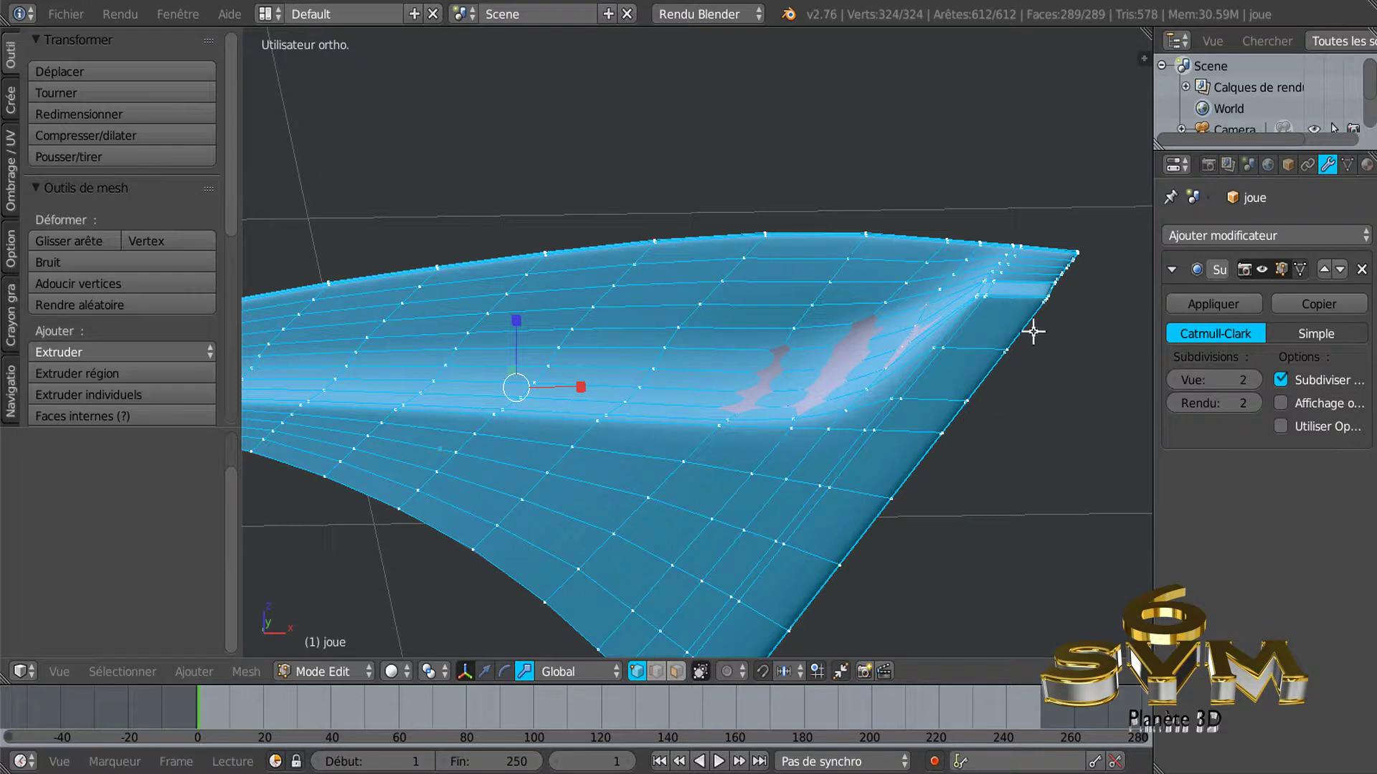
scroll(978, 422, "down", 1)
key("Tab")
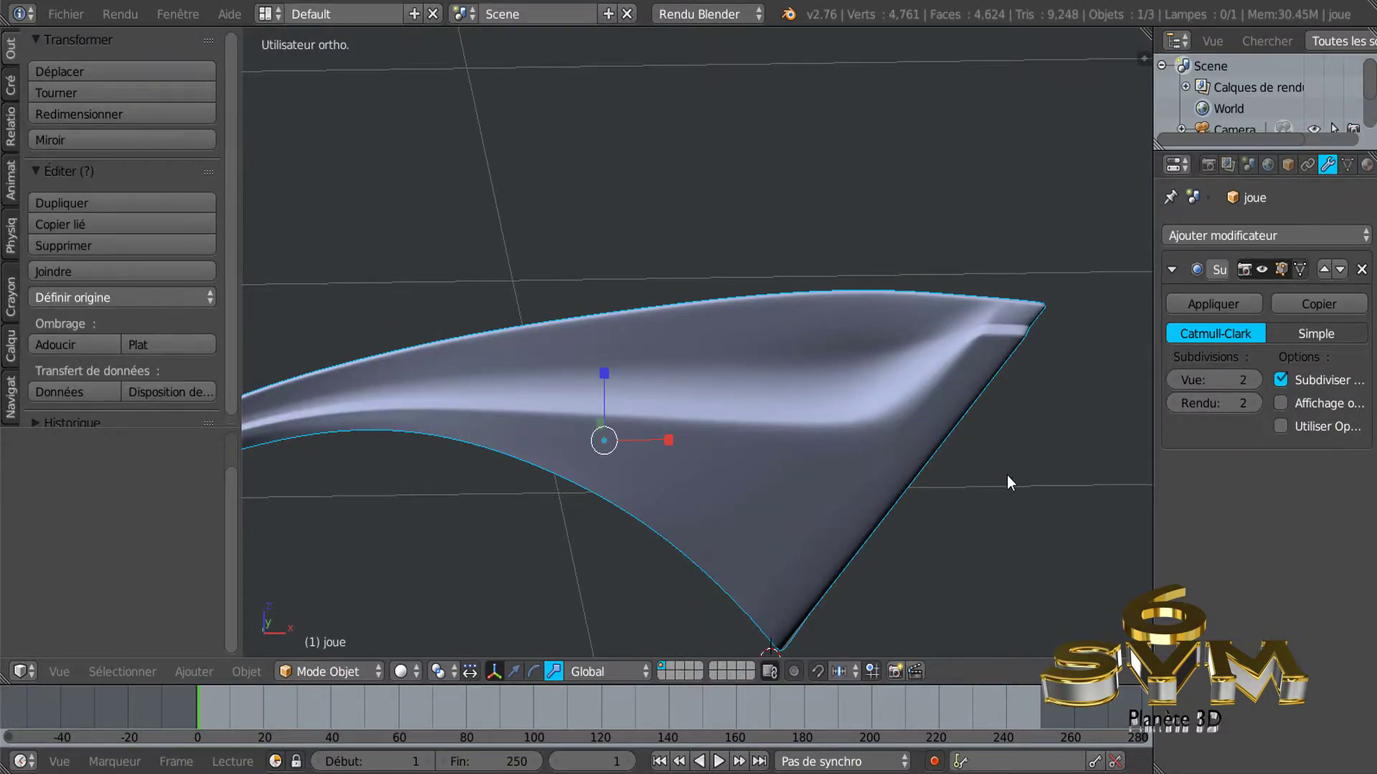
In wireframe, circle-select the right diagonal edge vertices from tip to bottom, then return to solid shading.
key("Tab")
middle_click_drag(1011, 479, 1000, 413, "shift")
key("z")
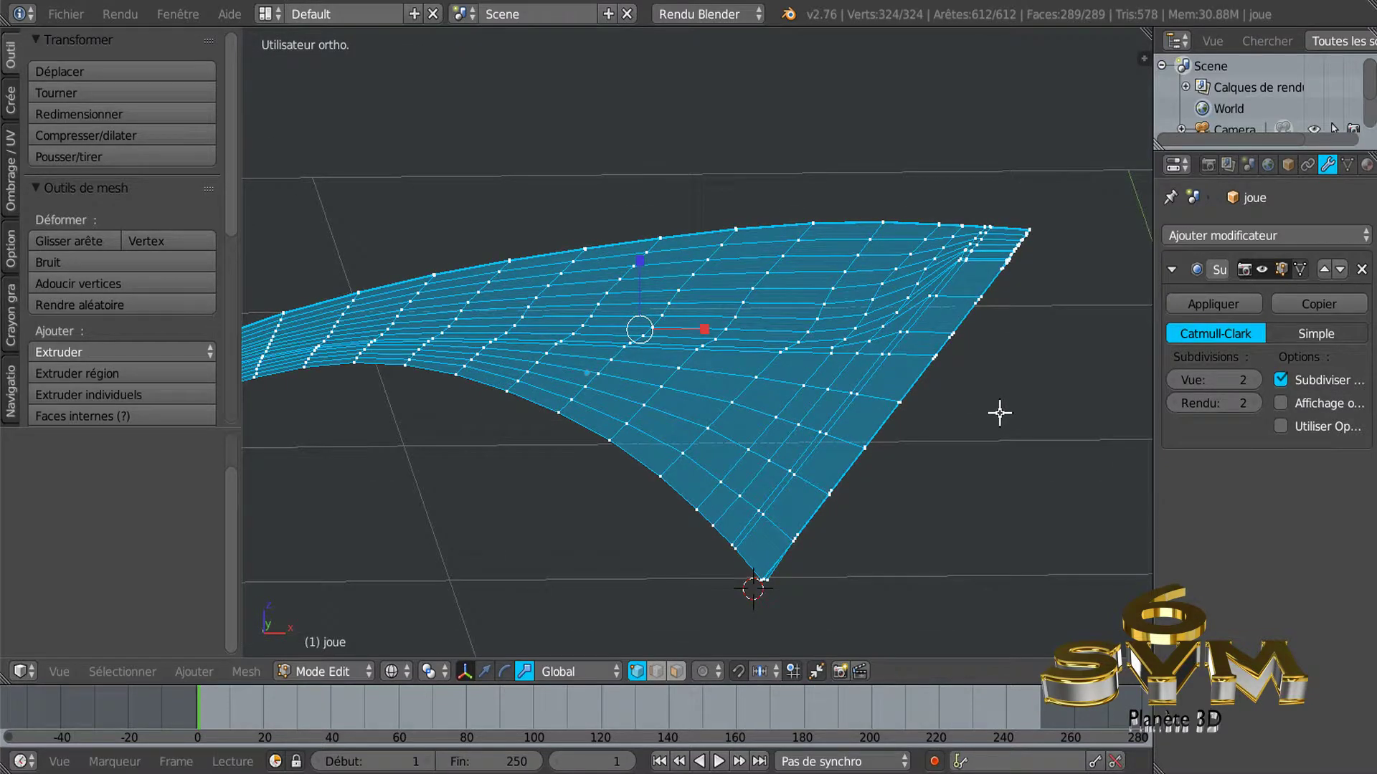
key("a")
key("c")
mouse_move(1020, 246)
left_mouse_down()
mouse_move(958, 362)
mouse_move(892, 420)
mouse_move(760, 604)
left_mouse_up()
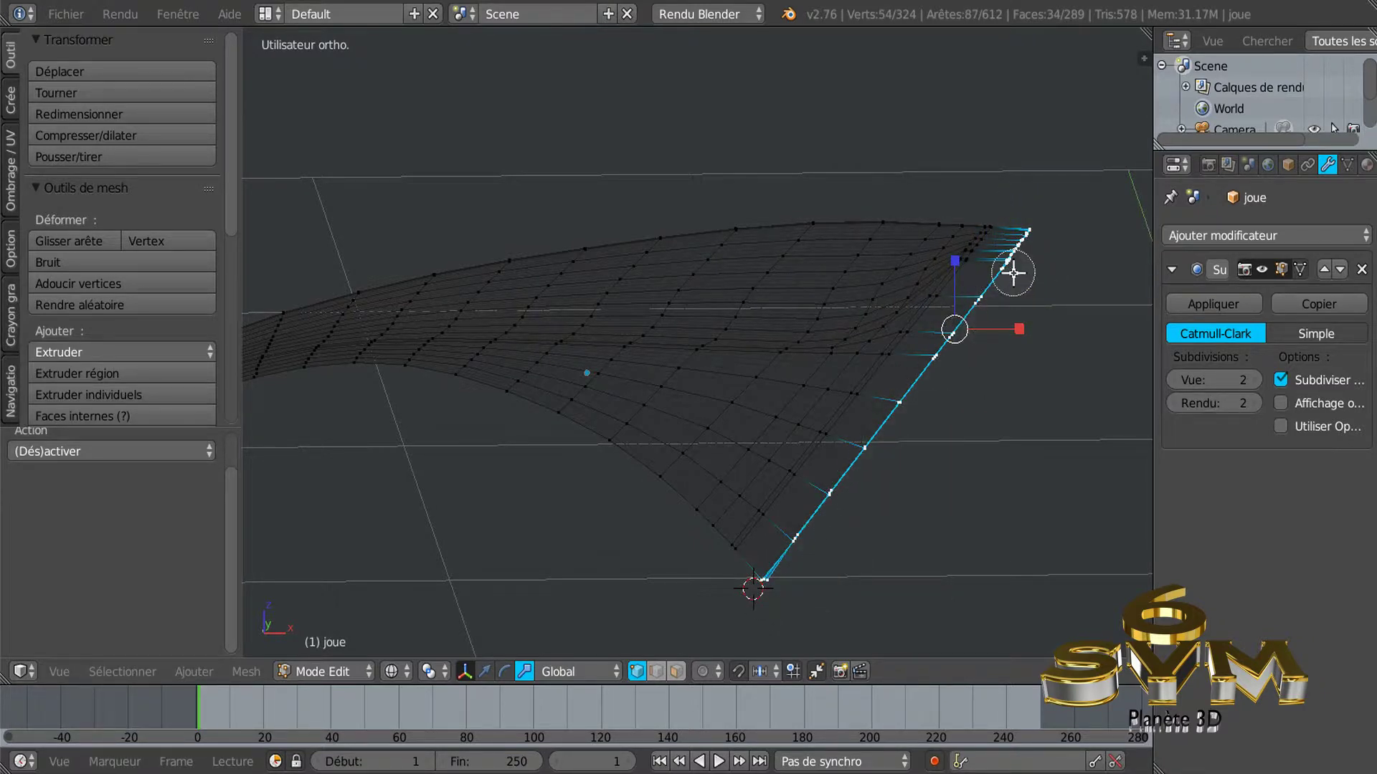
right_click(1068, 380)
key("Tab")
key("Tab")
key("z")
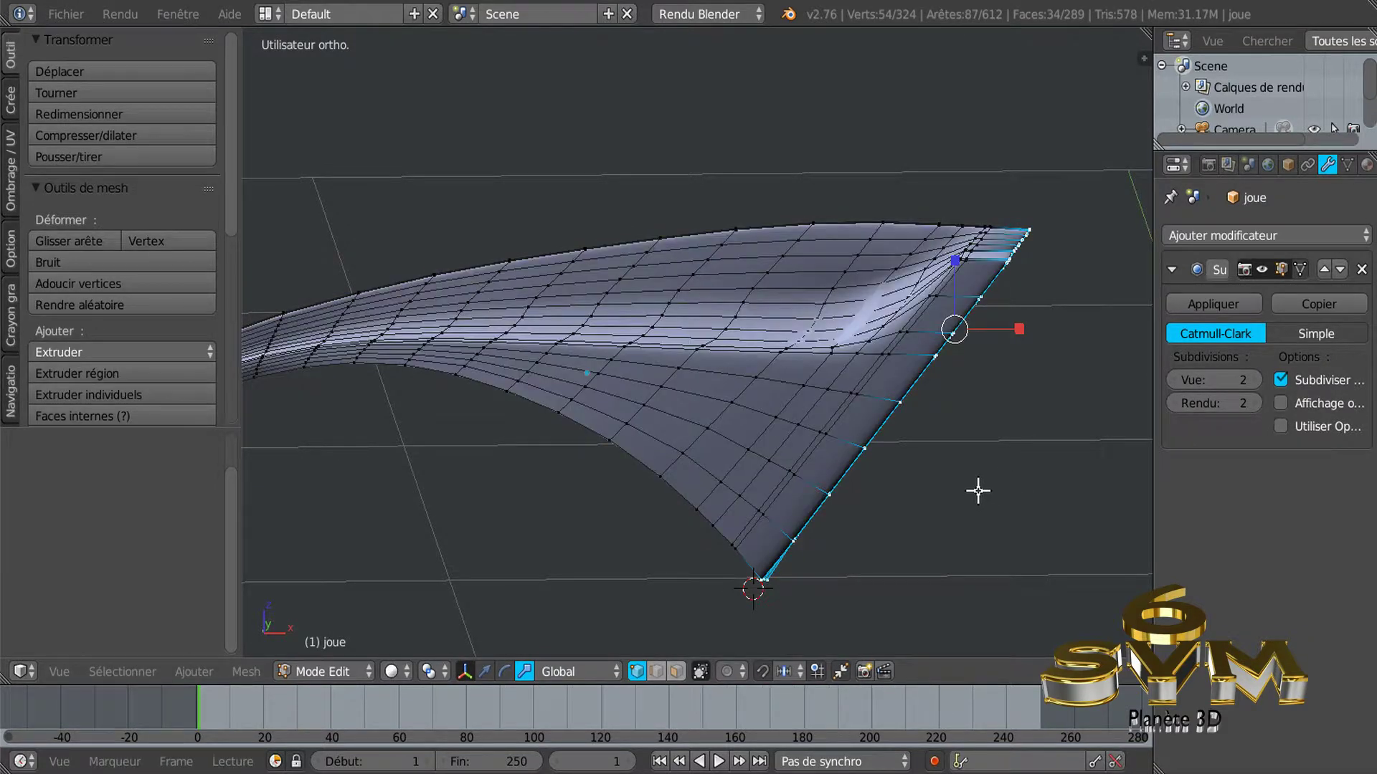
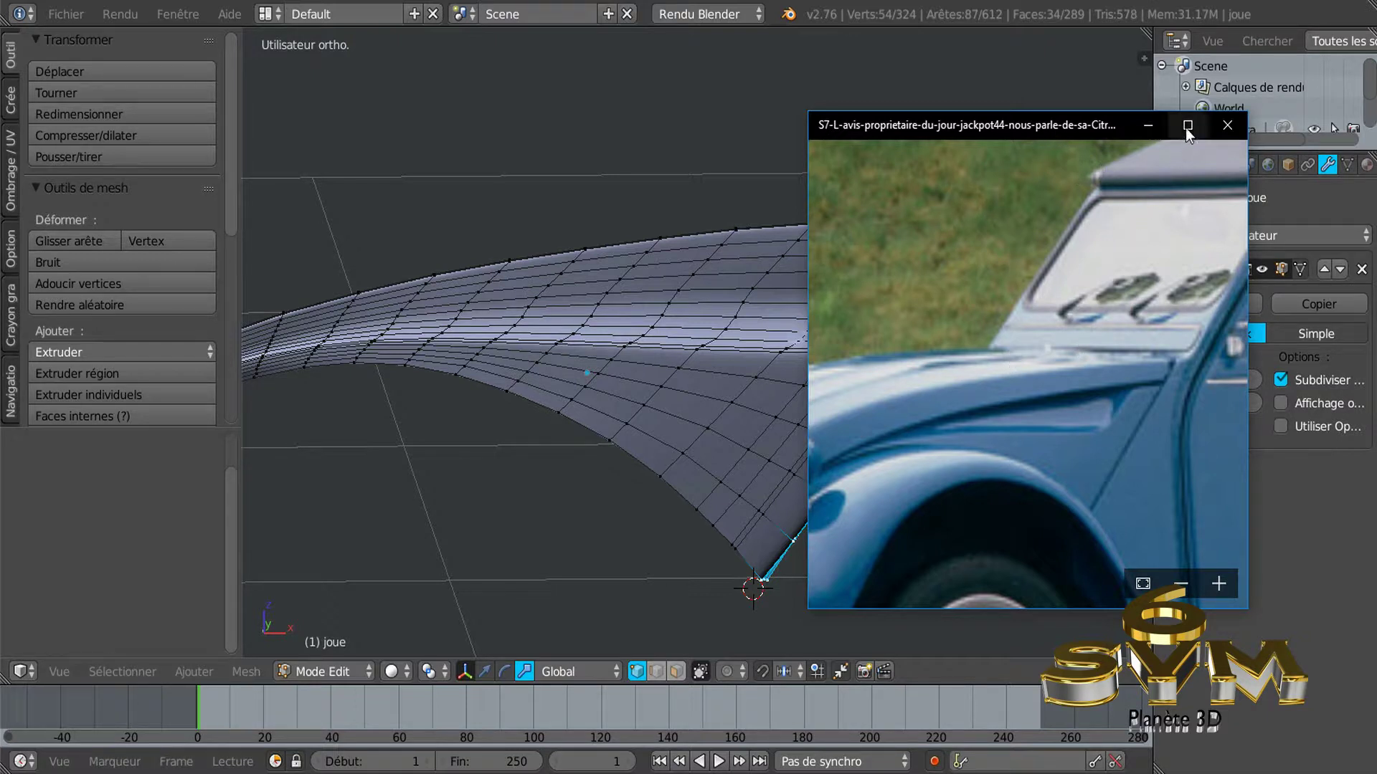
Close the reference video, then nudge, slightly scale and lower the joue panel's front edge loop.
left_click(988, 77)
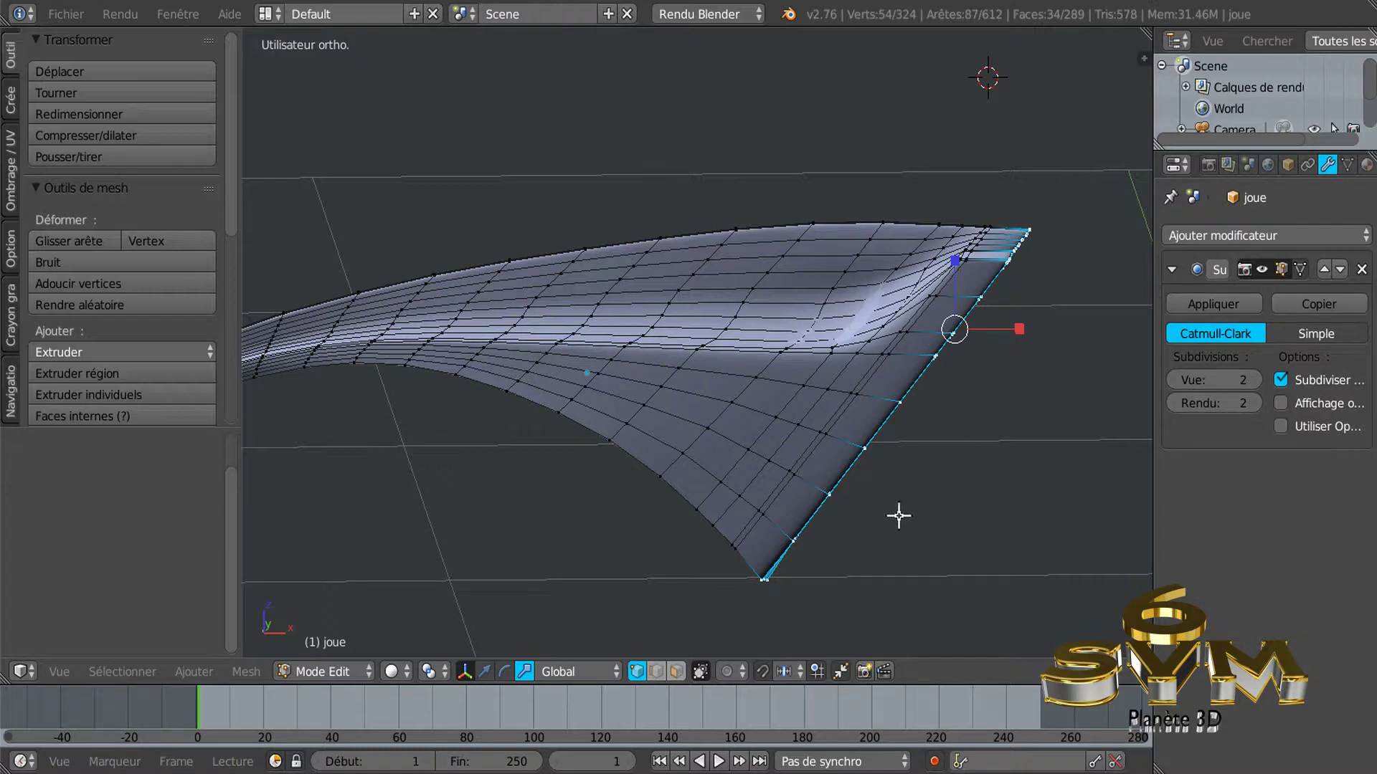
left_click(485, 671)
left_click_drag(1020, 328, 1039, 331)
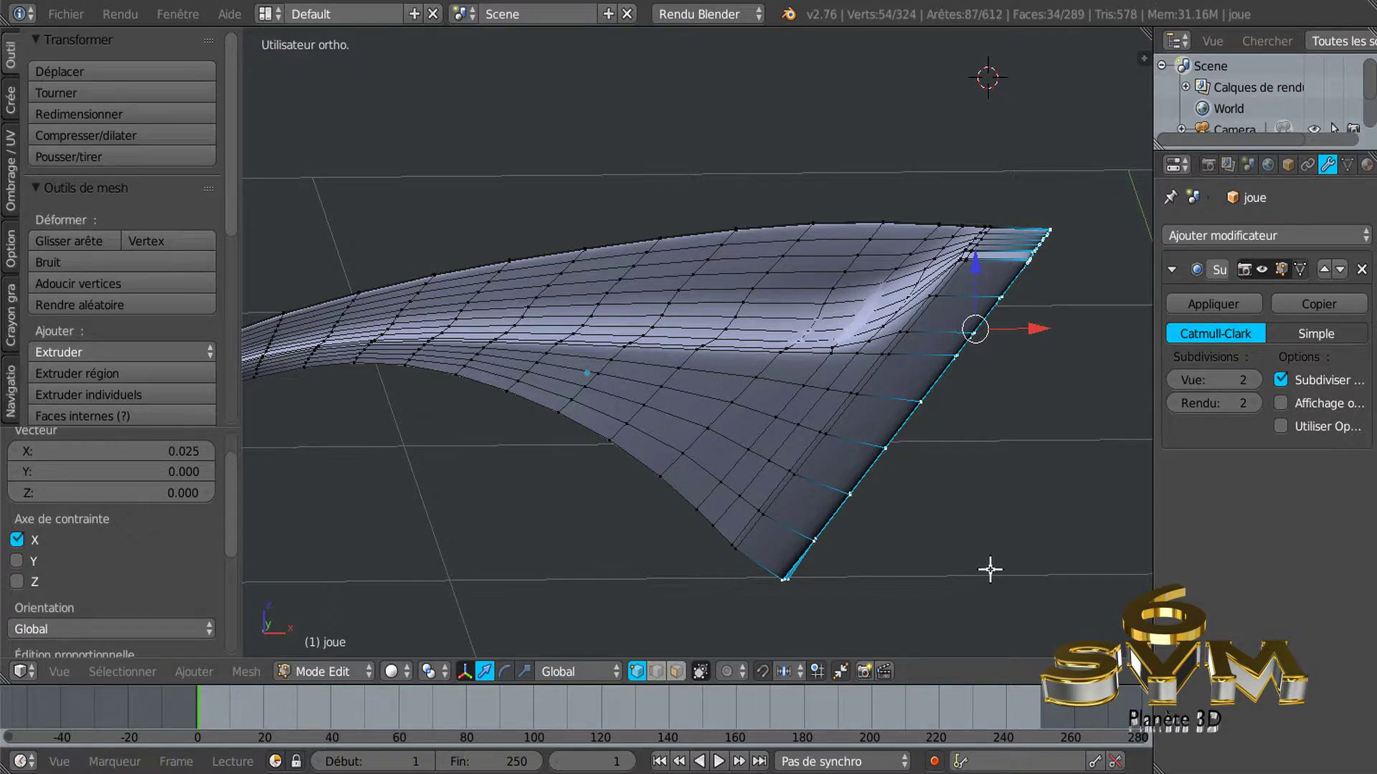
key("s")
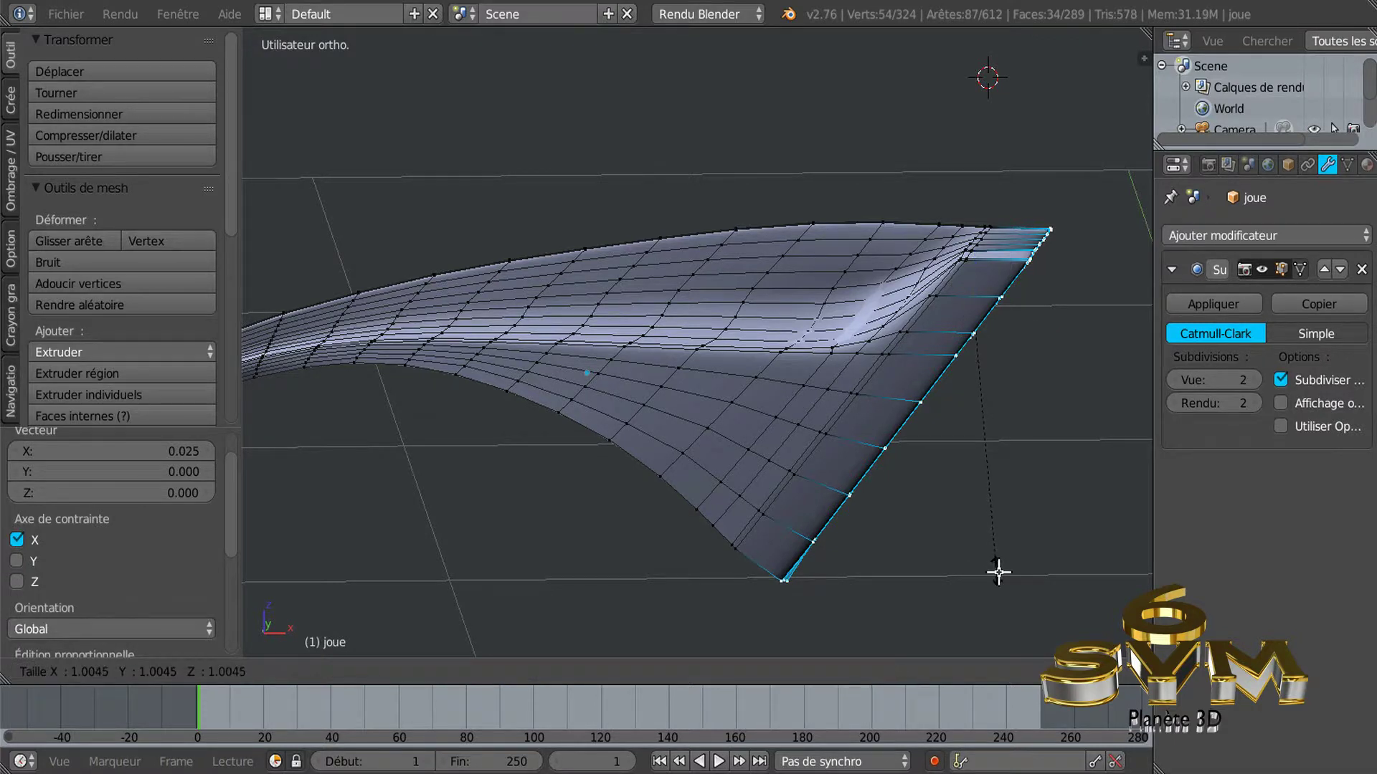
left_click(997, 566)
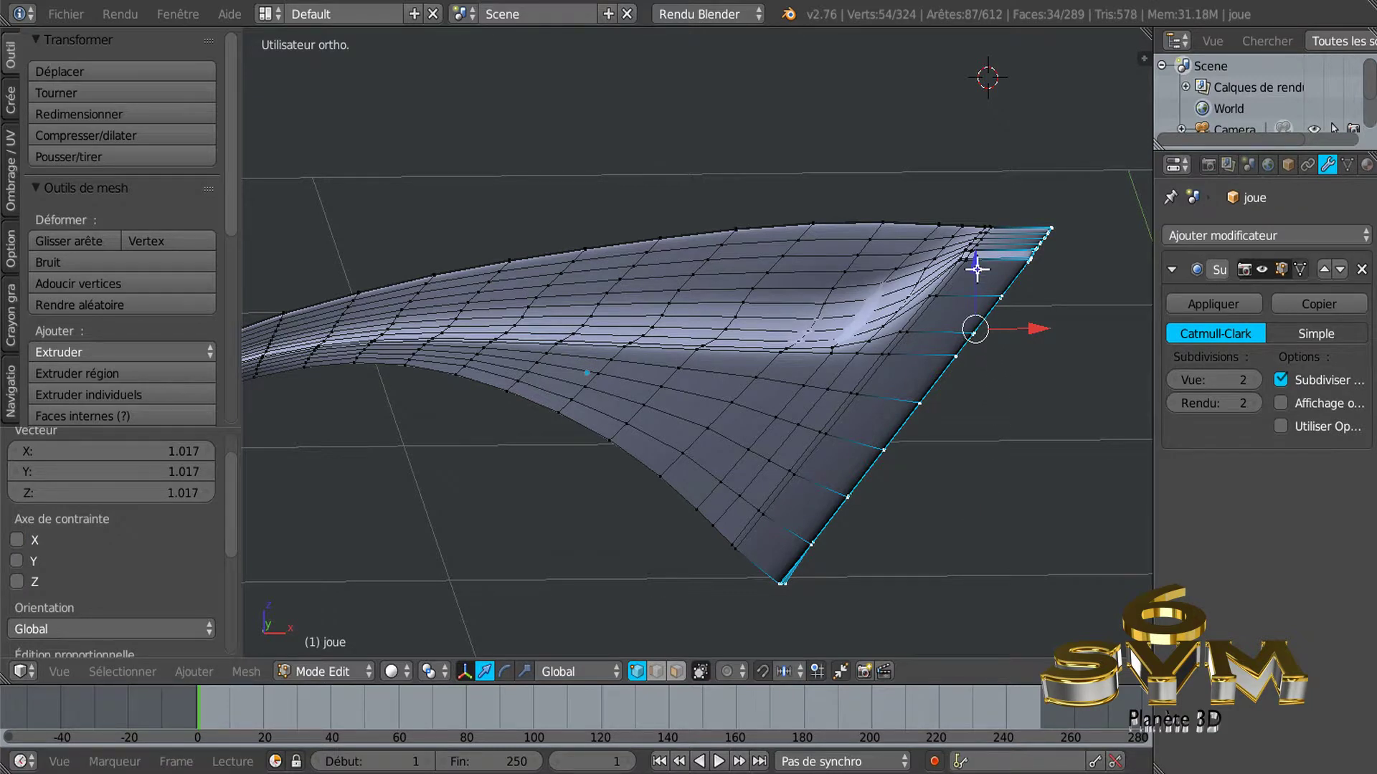
left_click_drag(976, 269, 973, 276)
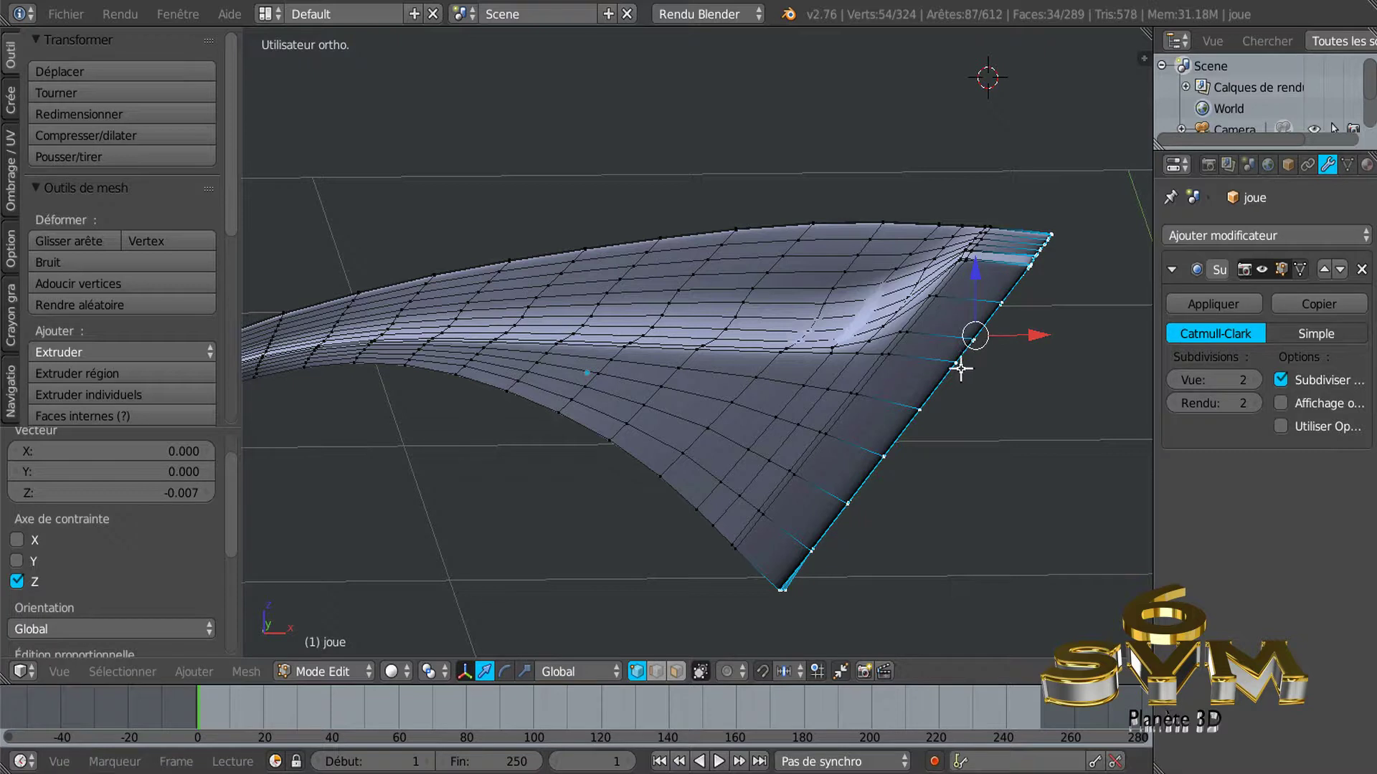
middle_click_drag(925, 566, 984, 560)
Check the smoothed joue panel in Object Mode, then return to its mesh.
key("Tab")
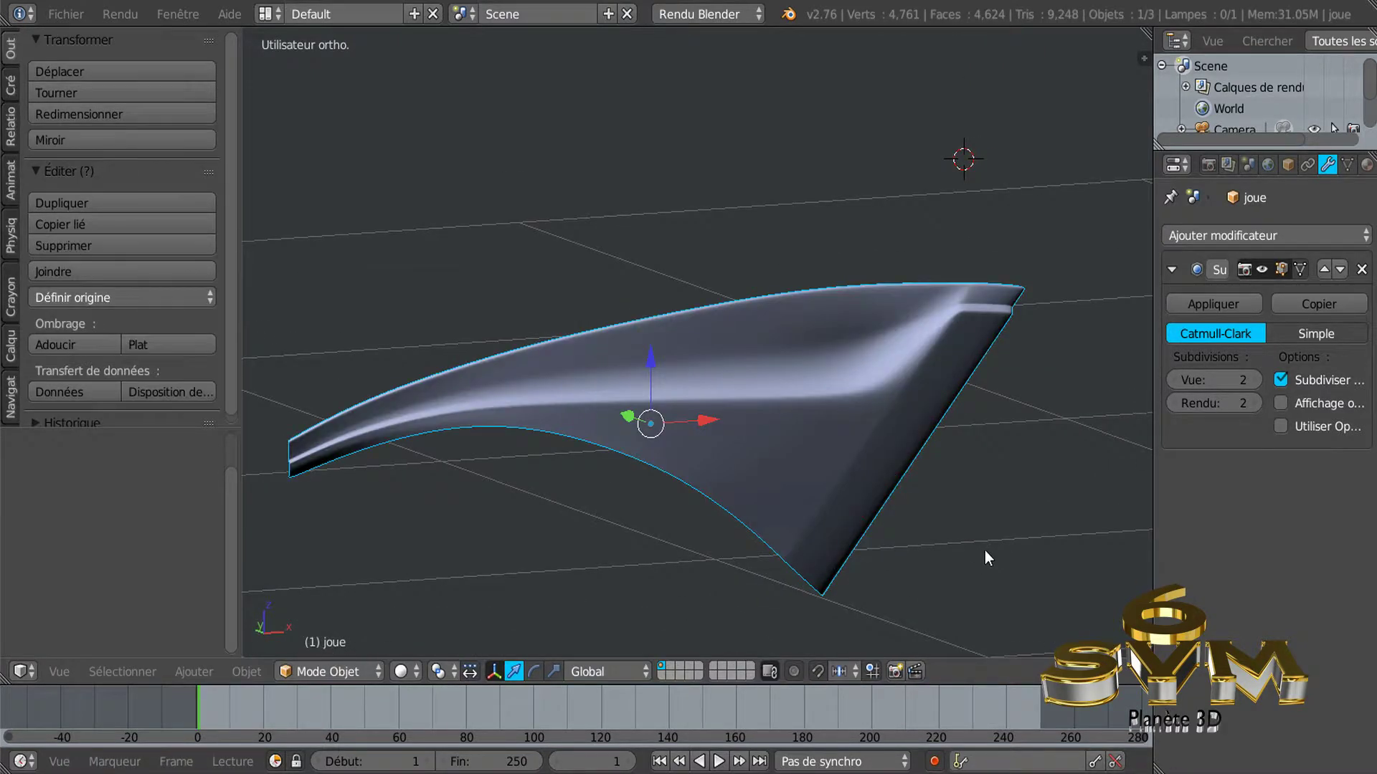
scroll(839, 532, "up", 2)
key("Tab")
mouse_move(824, 520)
middle_mouse_down()
mouse_move(848, 482)
mouse_move(833, 548)
middle_mouse_up()
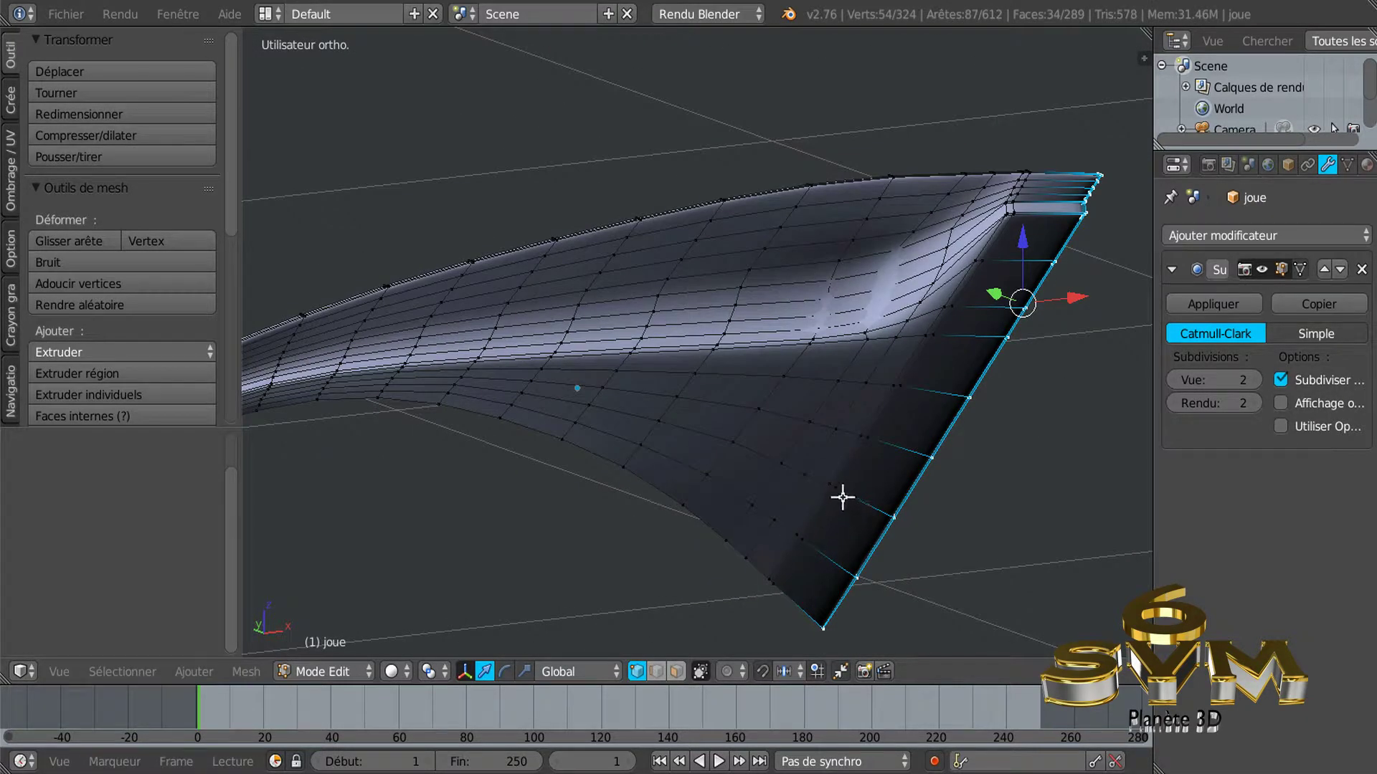
middle_click_drag(902, 423, 891, 433)
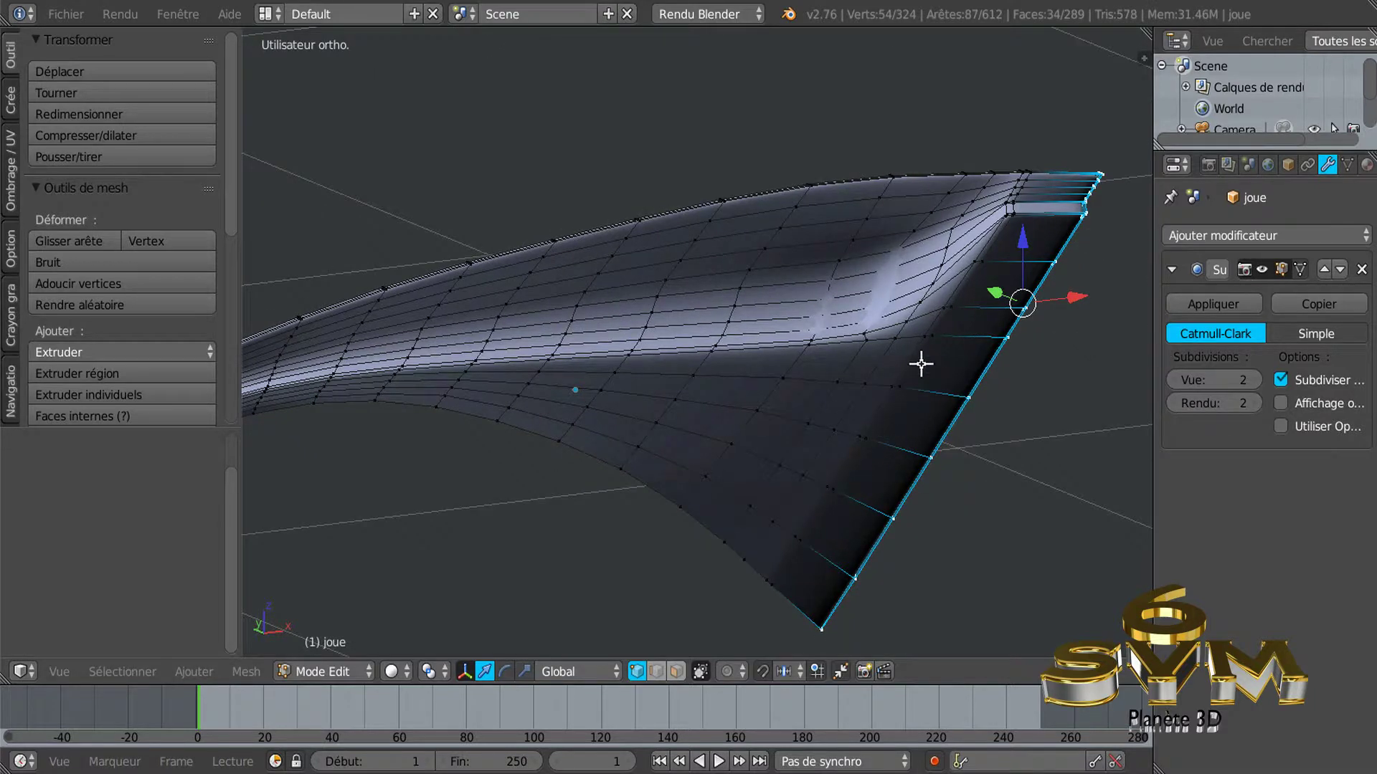
Edge-slide the joue panel's front border loop toward the rim to sharpen the corner.
right_click(940, 335)
scroll(932, 381, "up", 2)
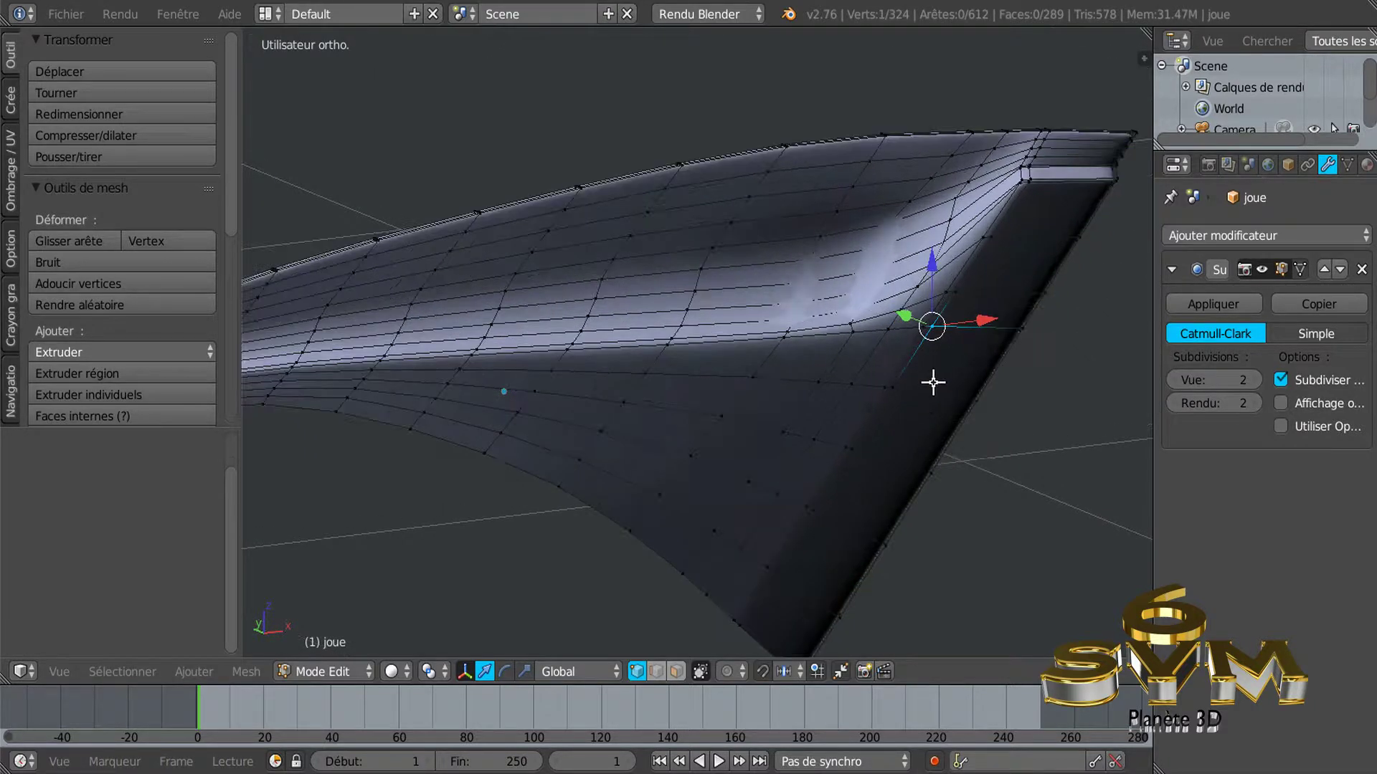
scroll(939, 359, "up", 2)
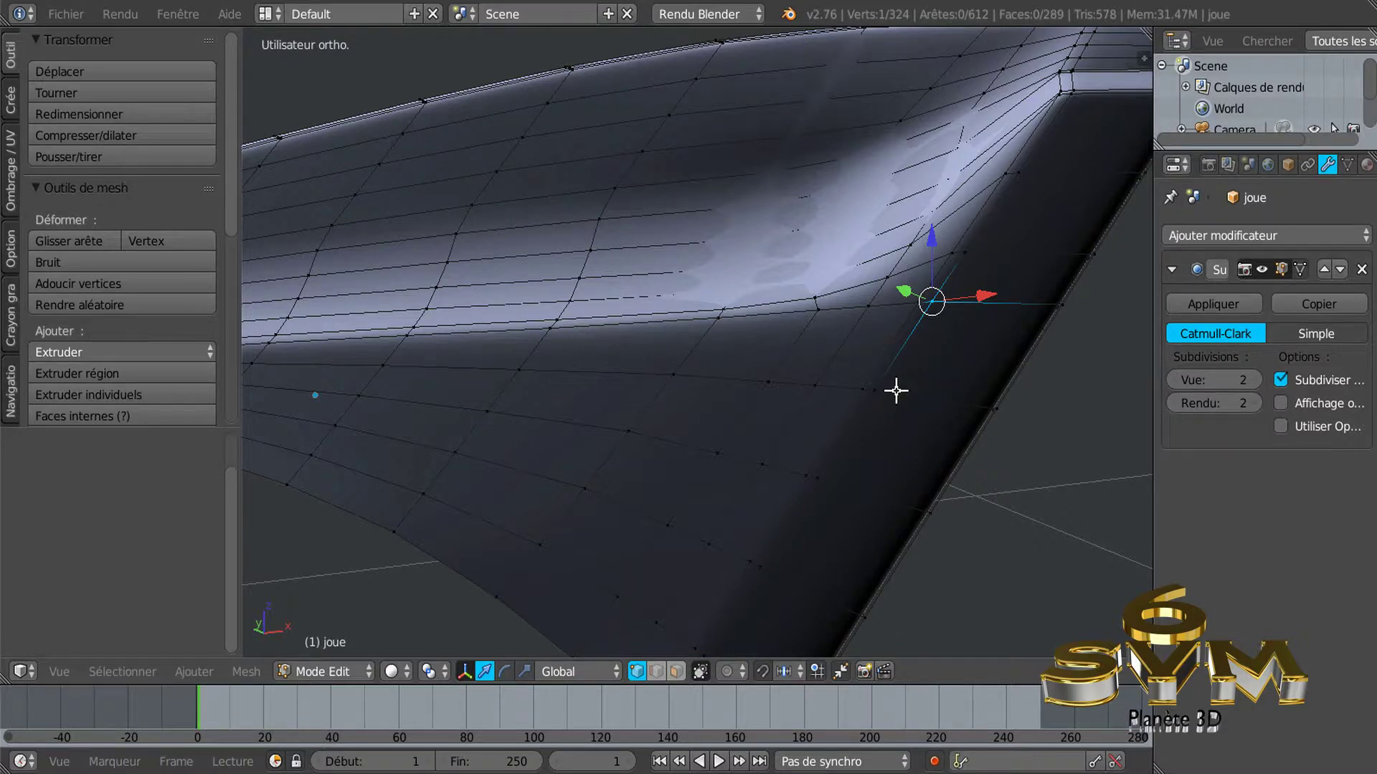
right_click(896, 362, "alt")
scroll(845, 446, "down", 2)
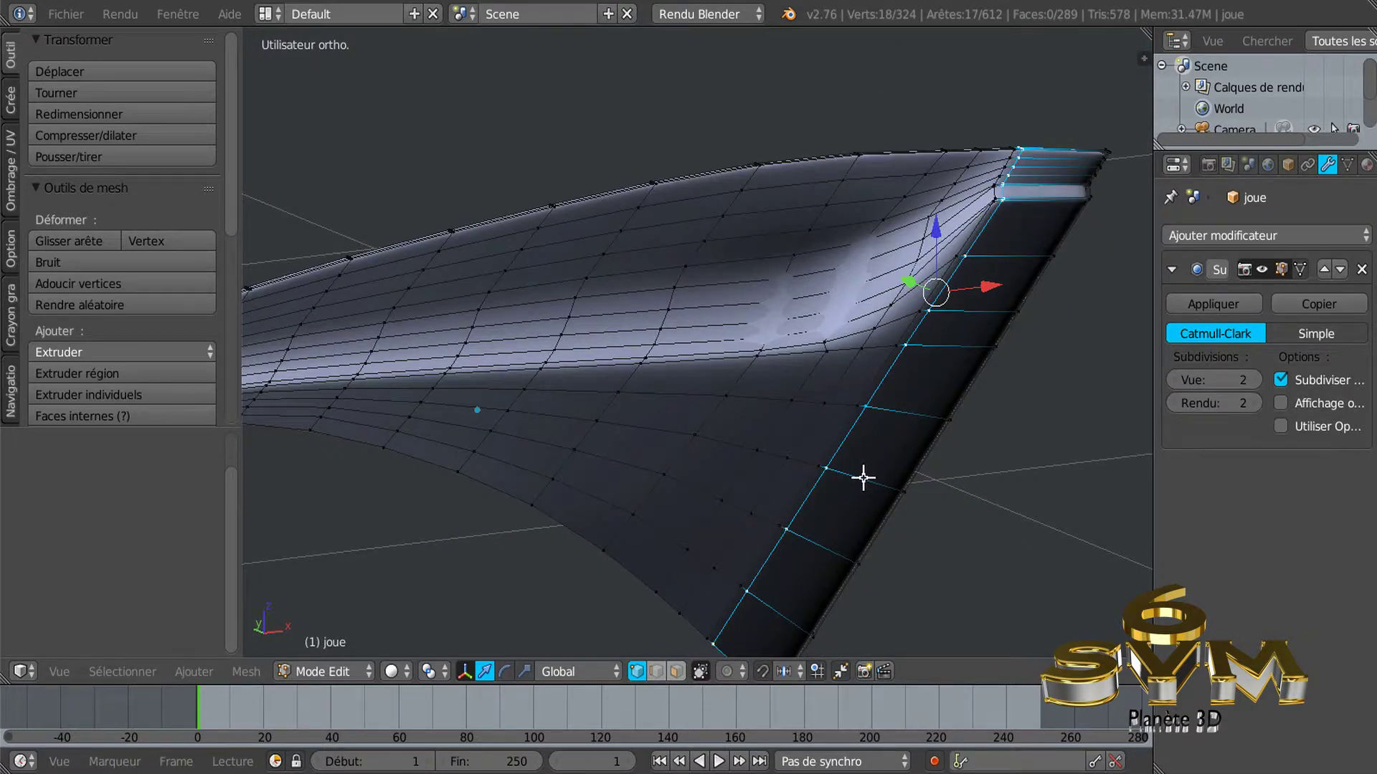
key("g")
key("g")
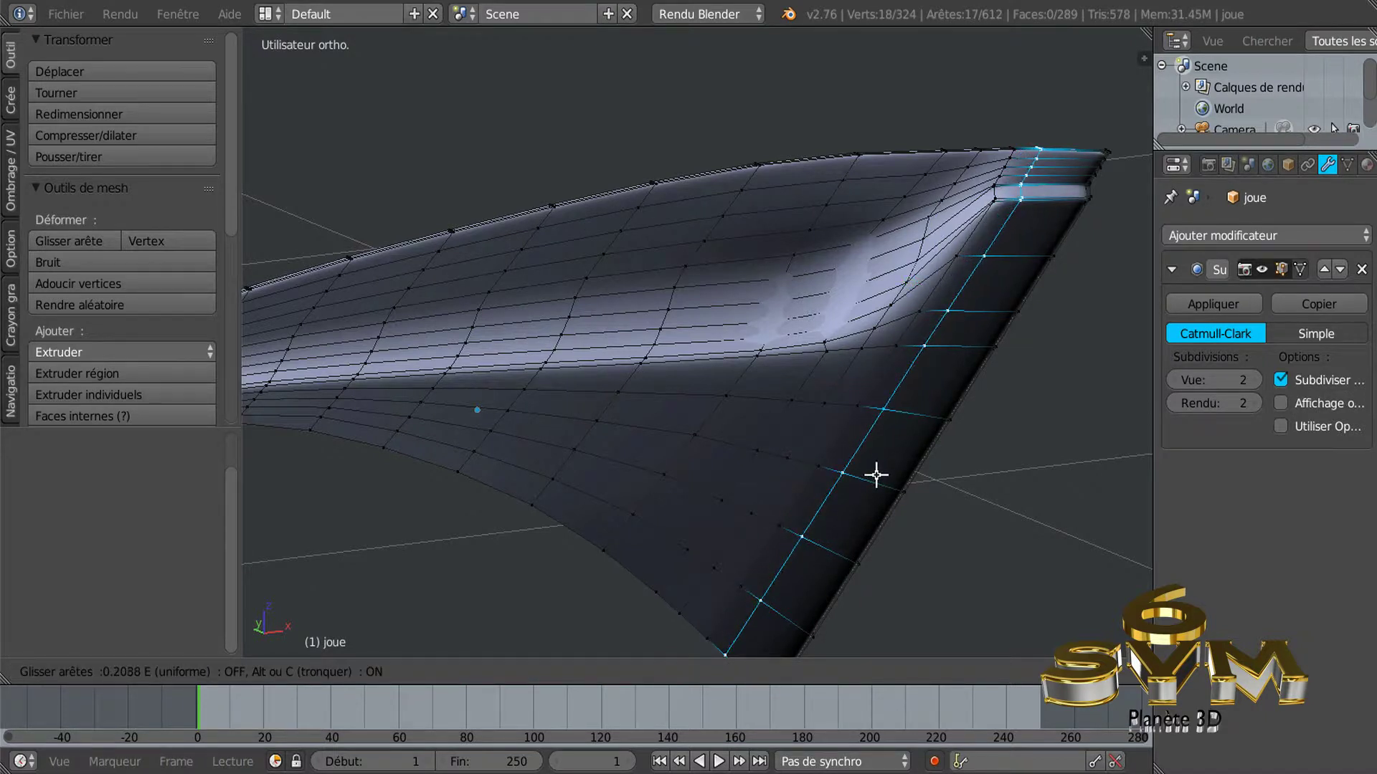
left_click(875, 475)
key("Tab")
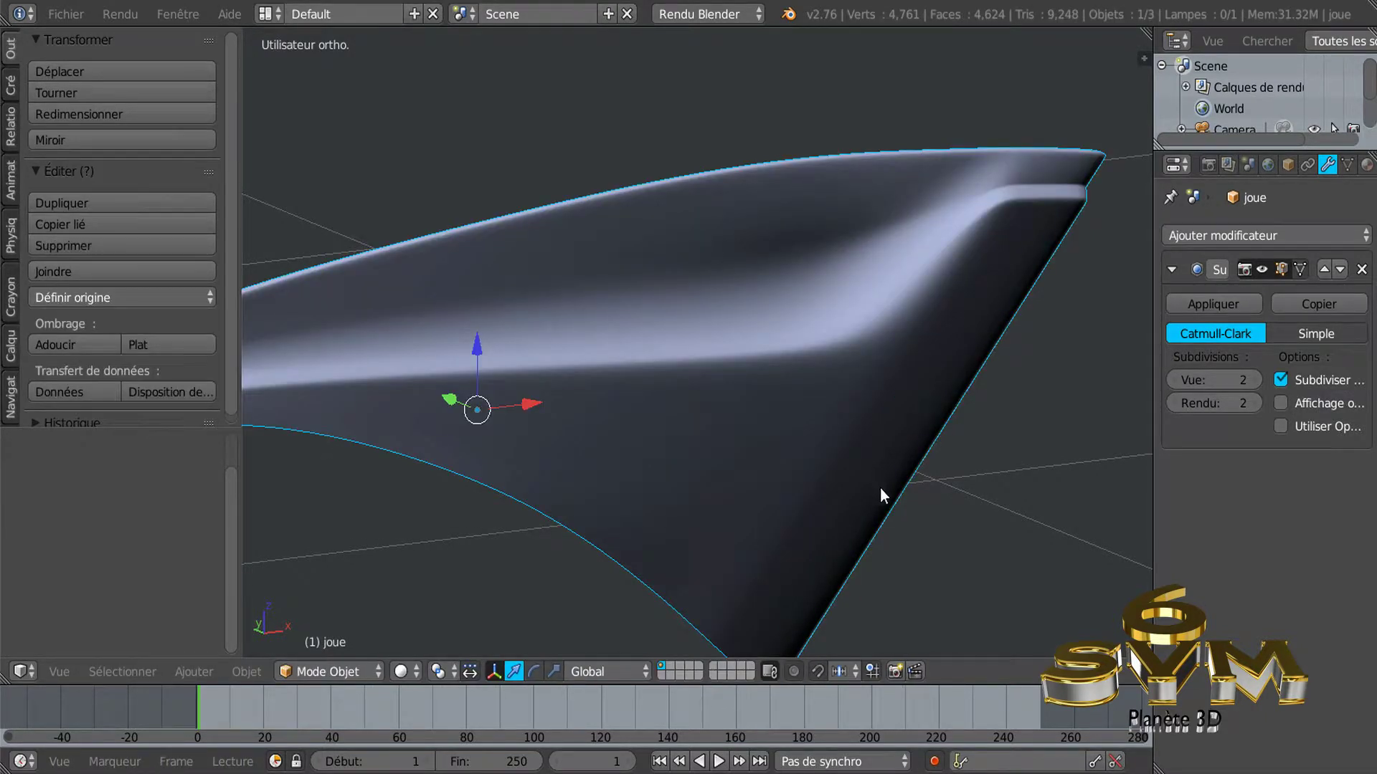
Select the vertices near the joue panel's front corner in Edit Mode.
middle_click_drag(880, 487, 902, 459)
key("Tab")
scroll(895, 428, "up", 1)
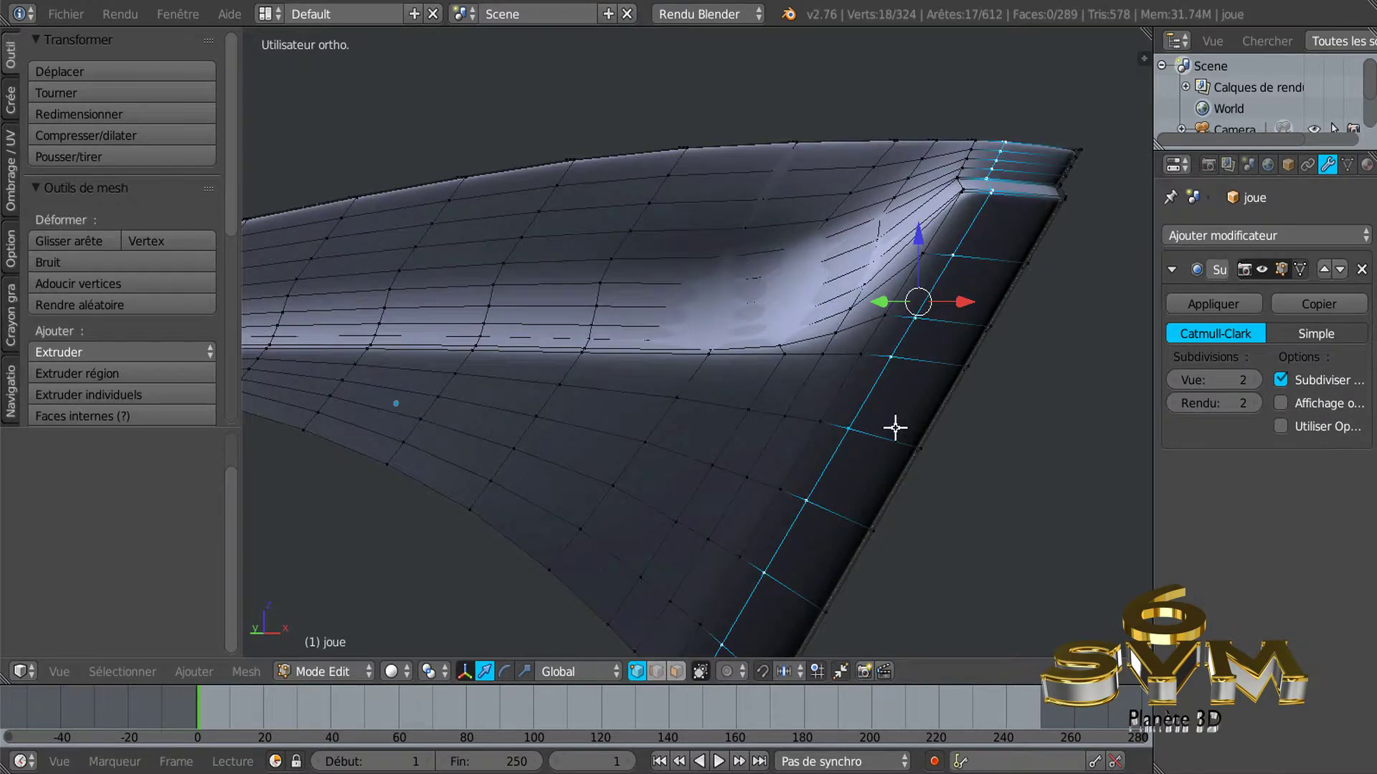
mouse_move(893, 431)
middle_mouse_down()
mouse_move(891, 456)
mouse_move(903, 345)
middle_mouse_up()
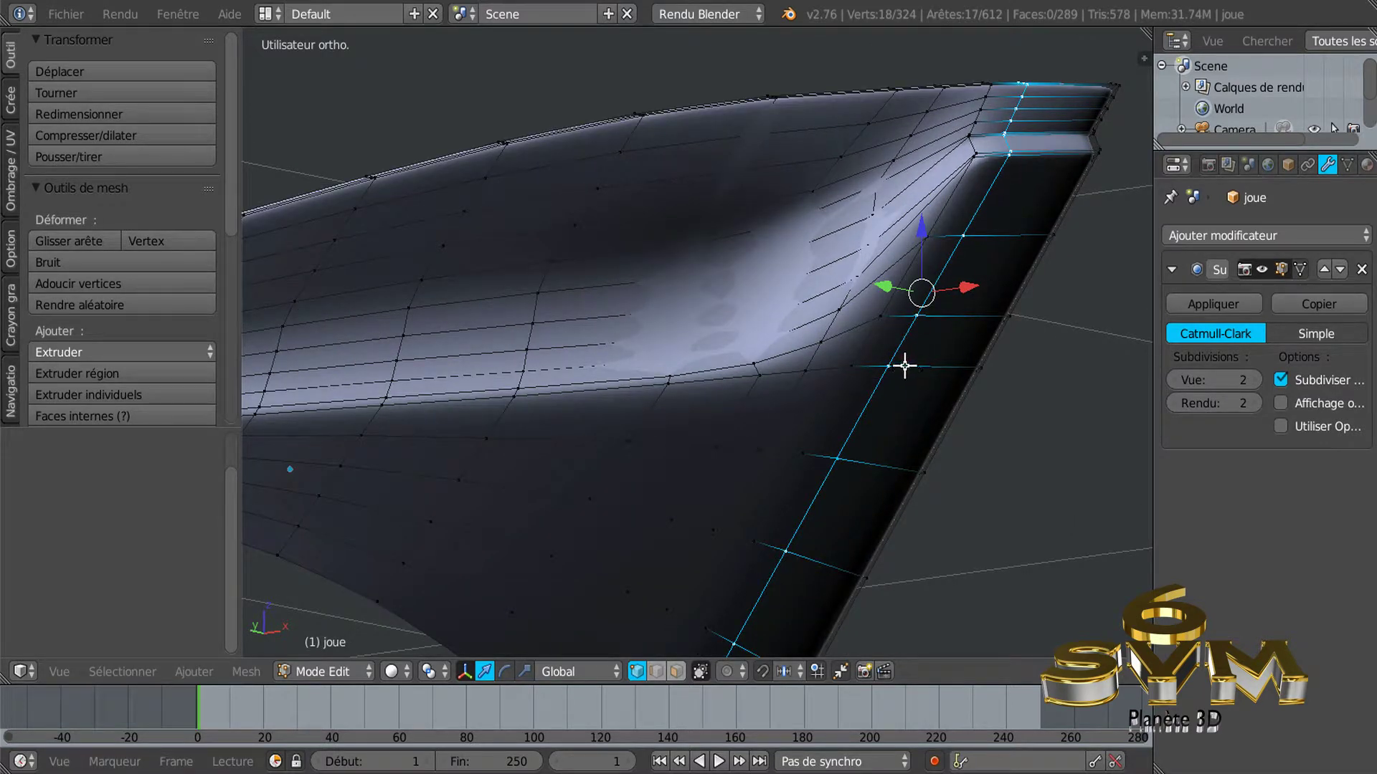
left_click(890, 365)
left_click(917, 316, "shift")
left_click(927, 237, "shift")
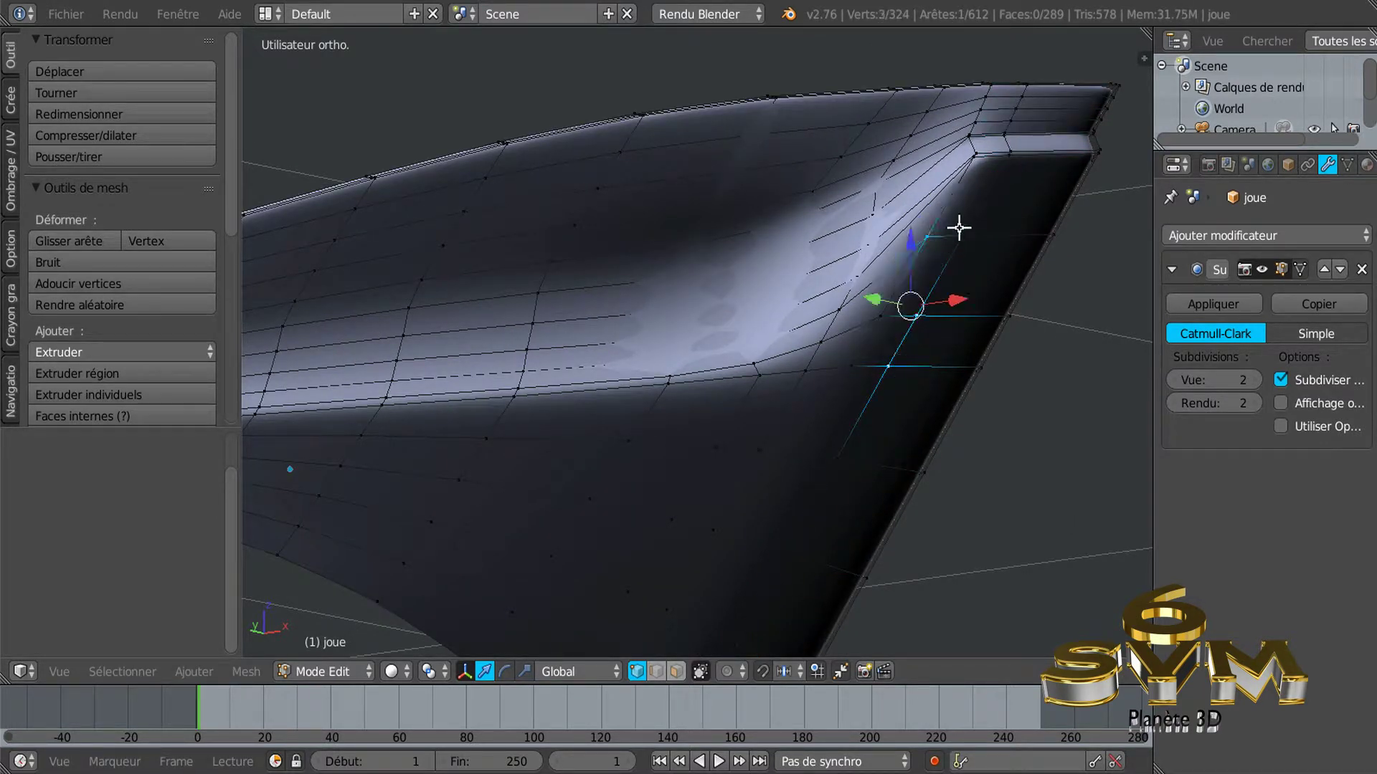
left_click(928, 237, "shift")
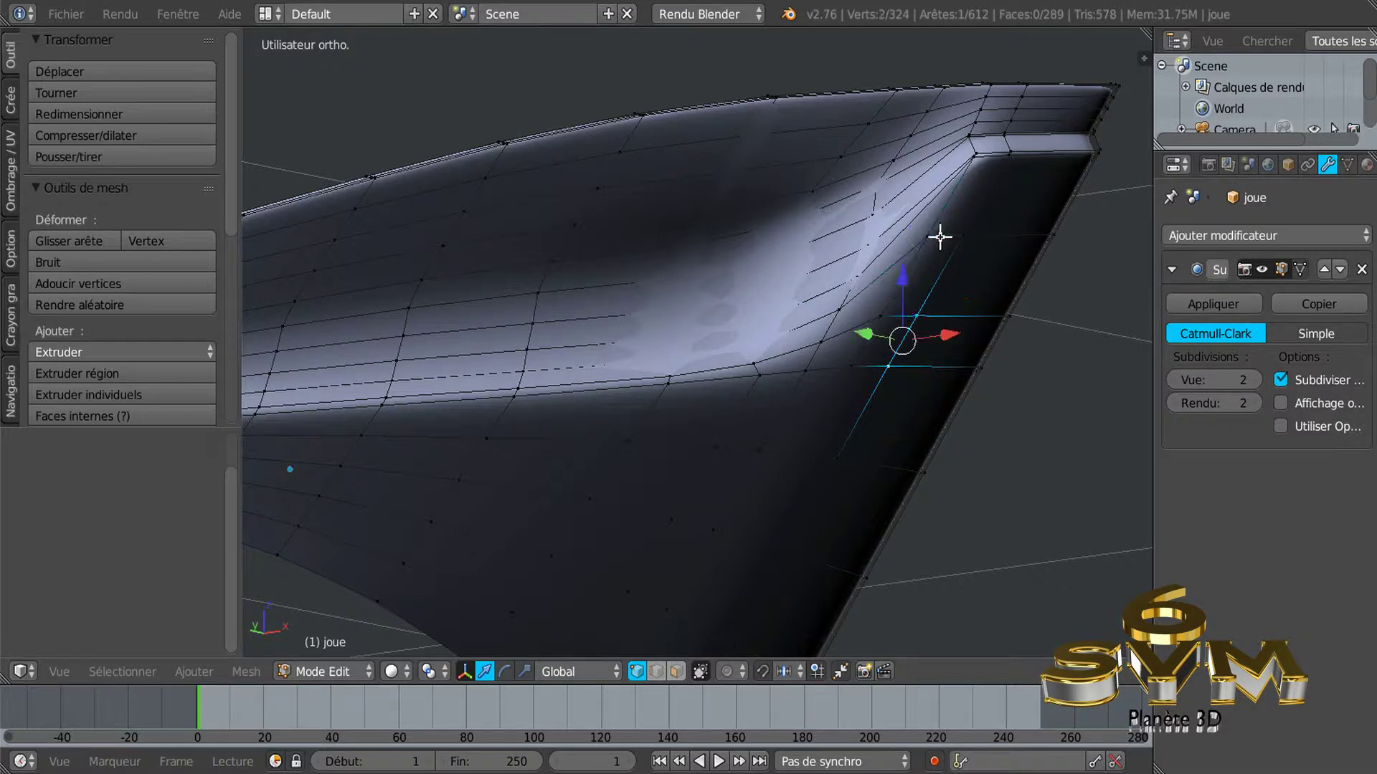
left_click(1008, 154, "shift")
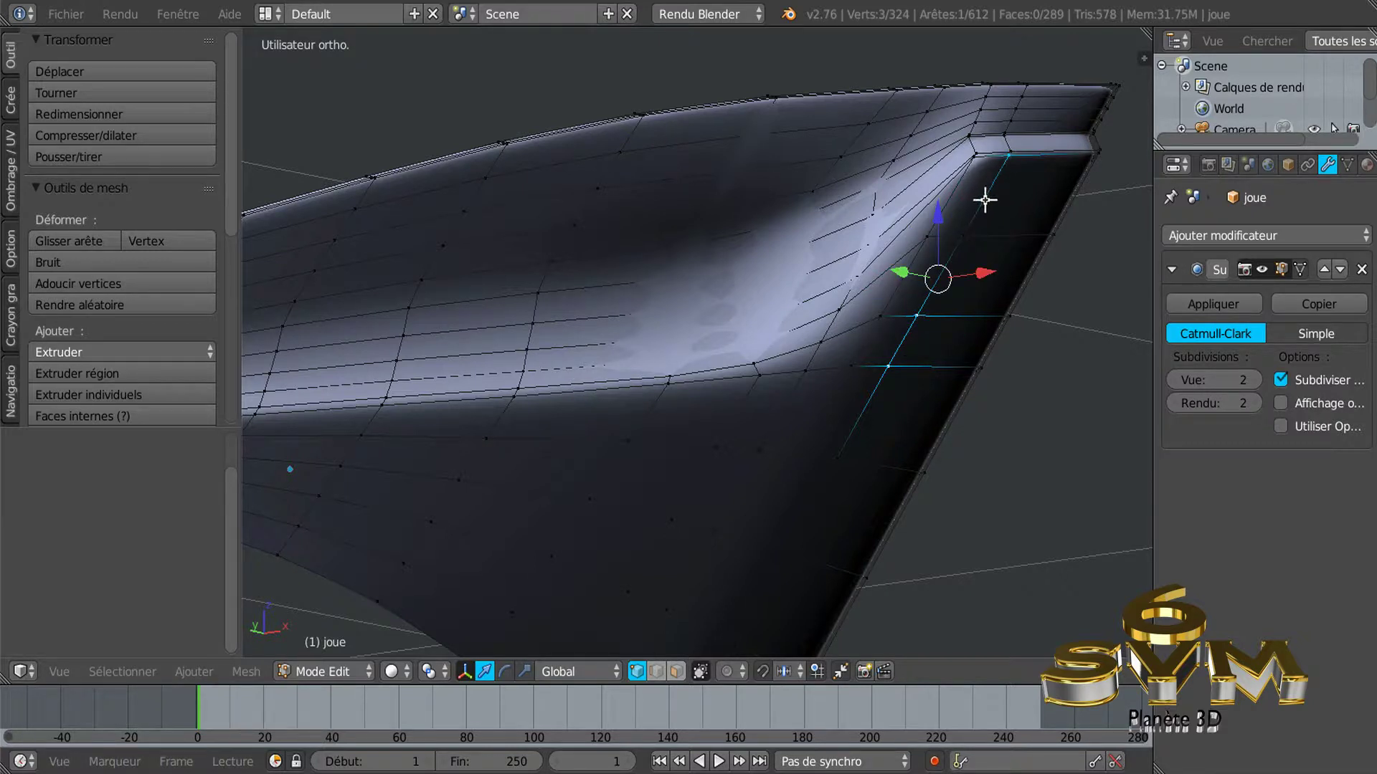
middle_click_drag(983, 201, 984, 223)
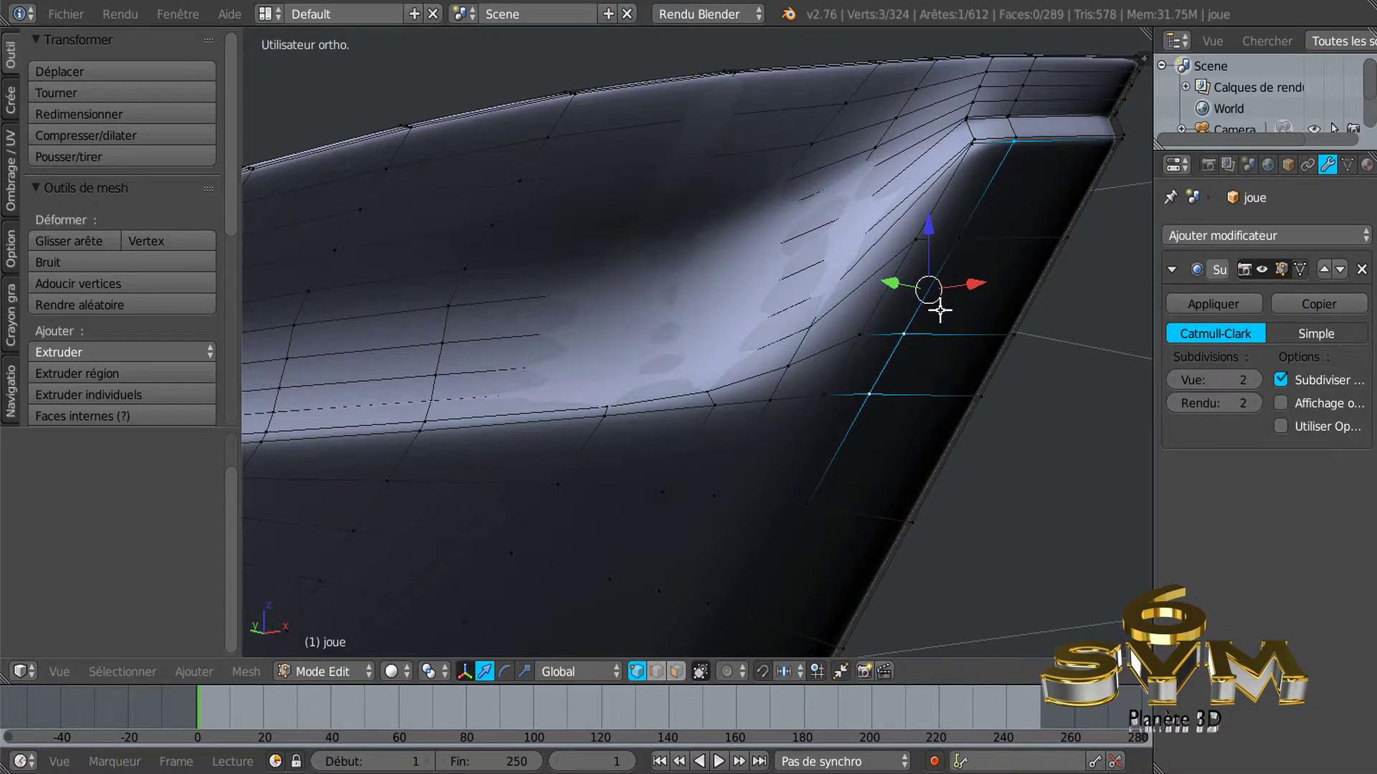
Slide the vertical front edge loop inward, then undo a trial rip to keep the mesh whole.
right_click(940, 272, "alt+shift")
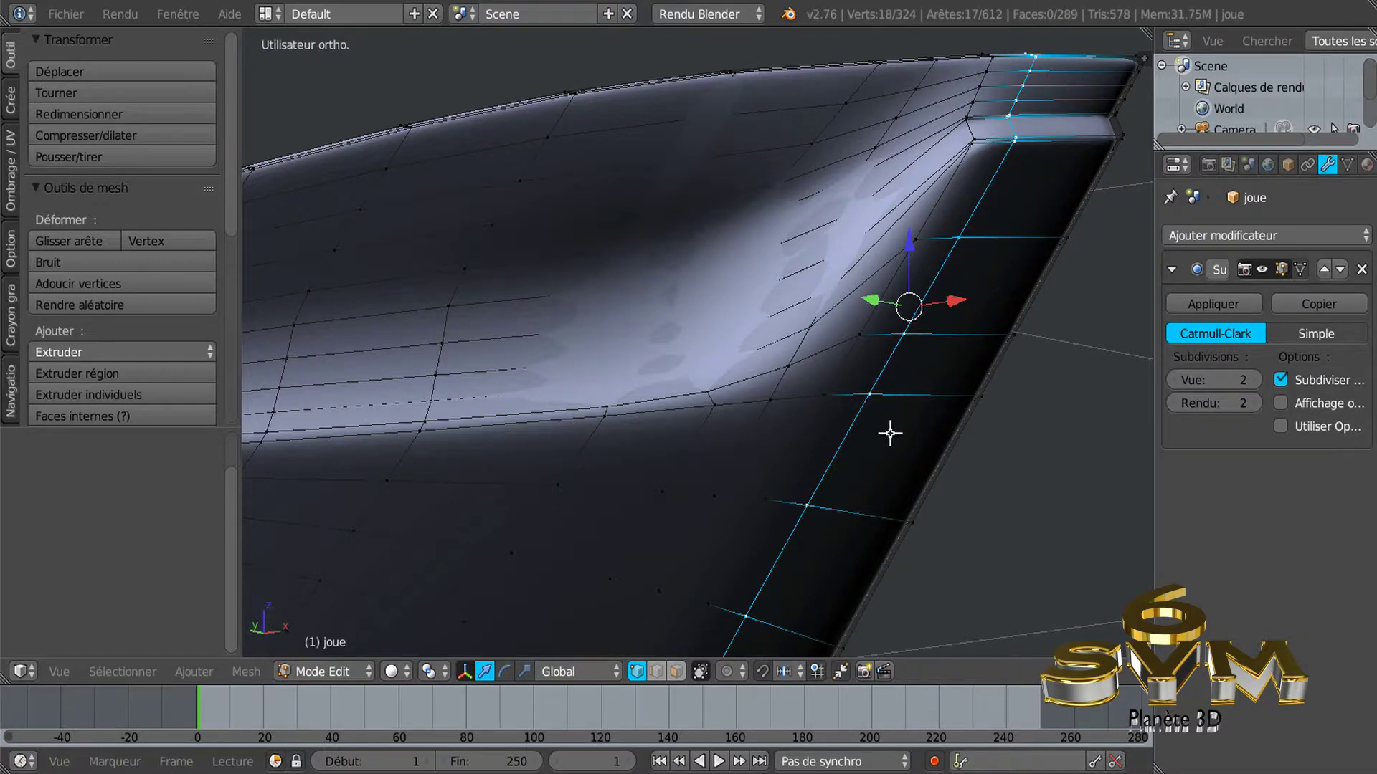
middle_click_drag(892, 433, 885, 438)
right_click(892, 430)
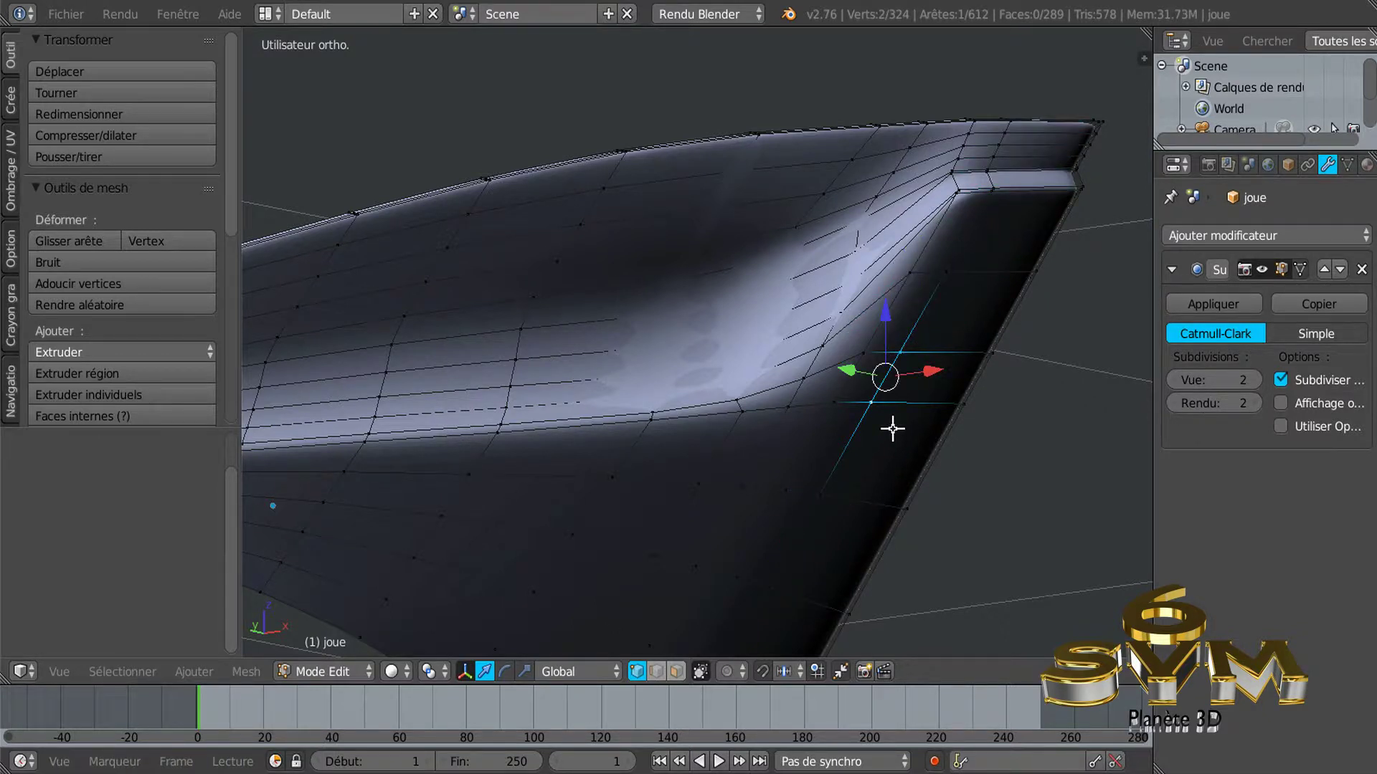
right_click(892, 429, "alt")
key("g")
key("g")
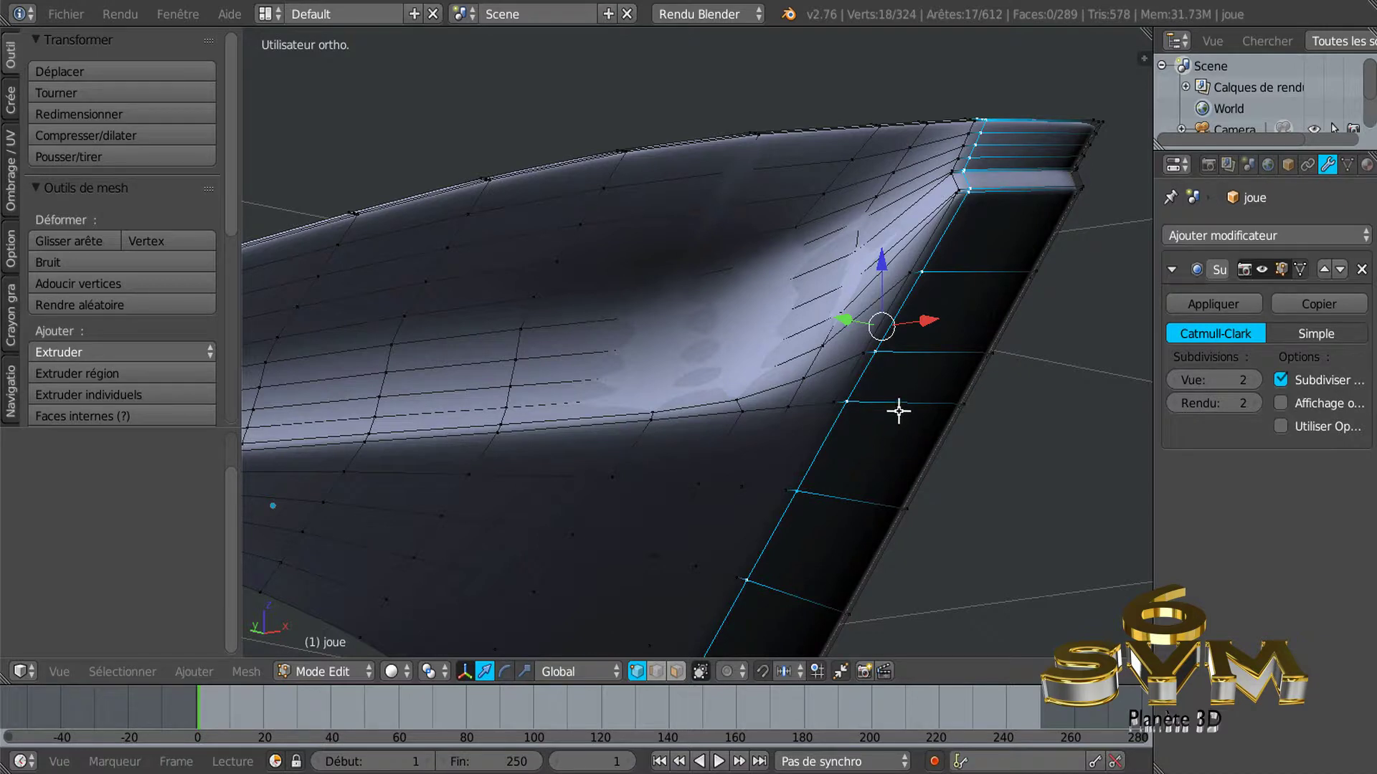
key("v")
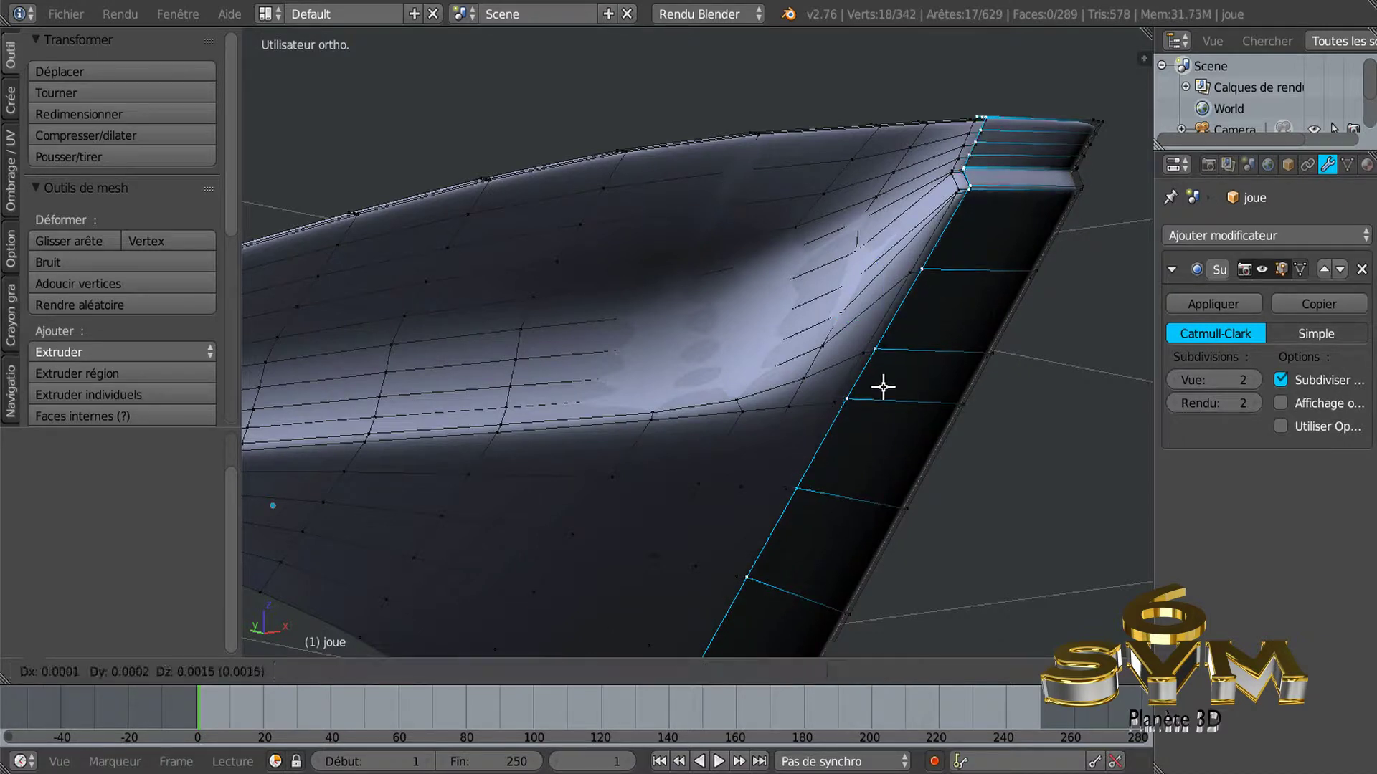
left_click(890, 395)
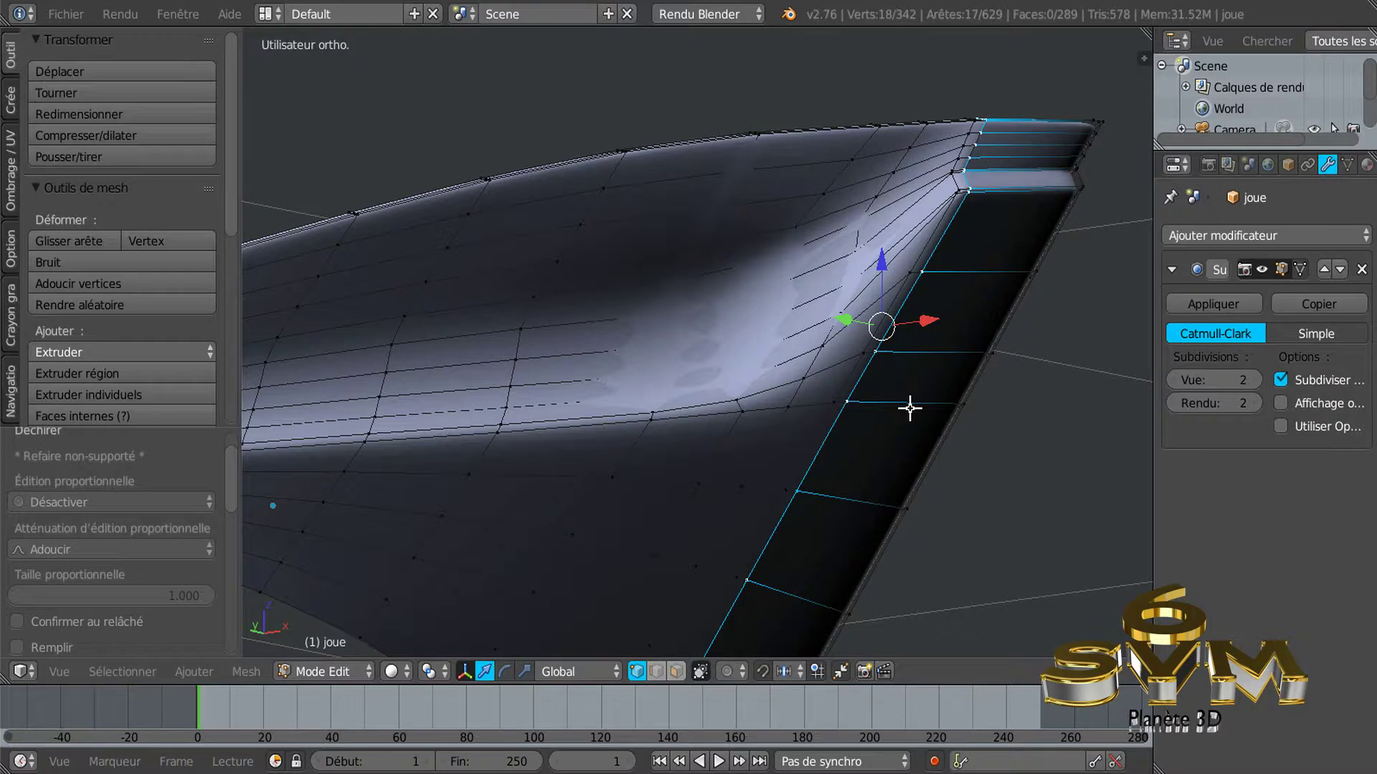
key("ctrl+z")
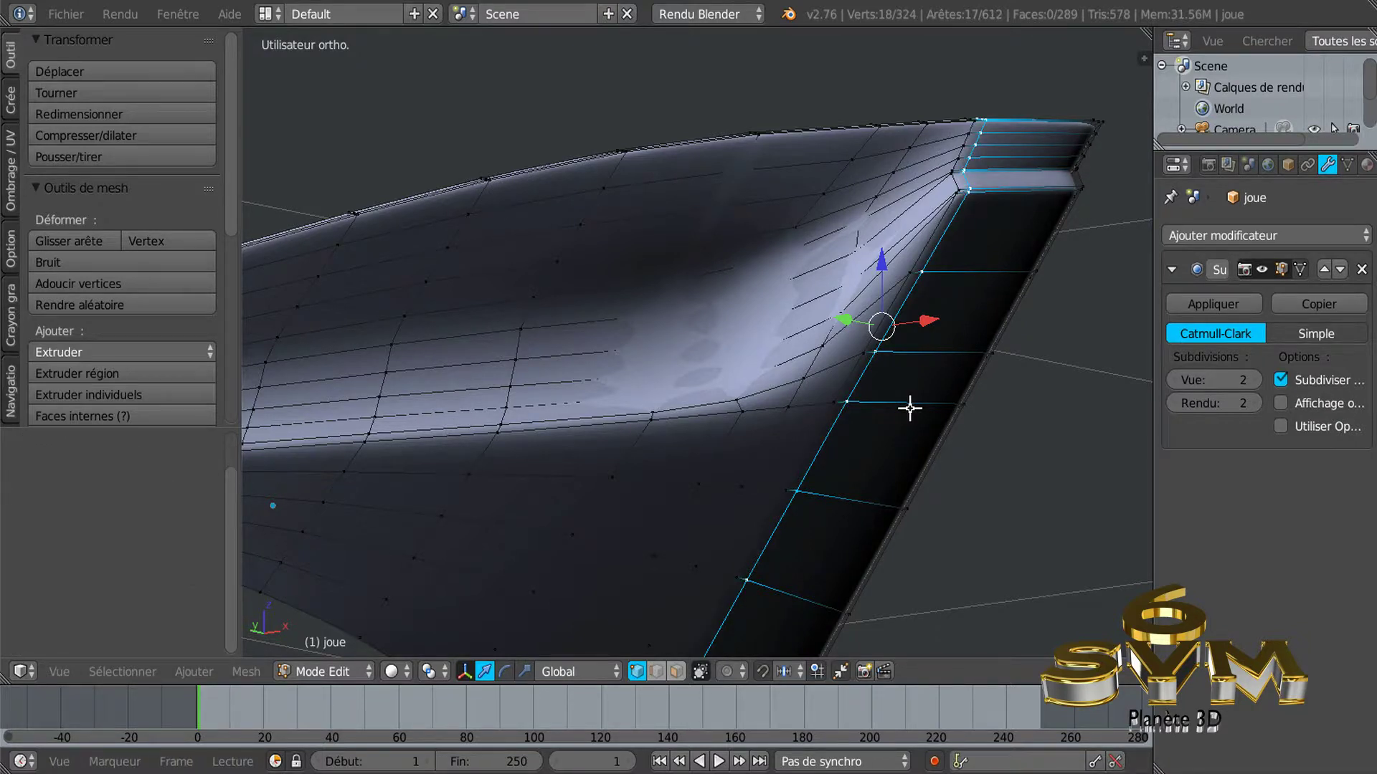
Circle-deselect the vertices along the right edge and zoom to the lower corner.
key("c")
mouse_move(851, 391)
middle_mouse_down()
mouse_move(971, 147)
mouse_move(973, 229)
middle_mouse_up()
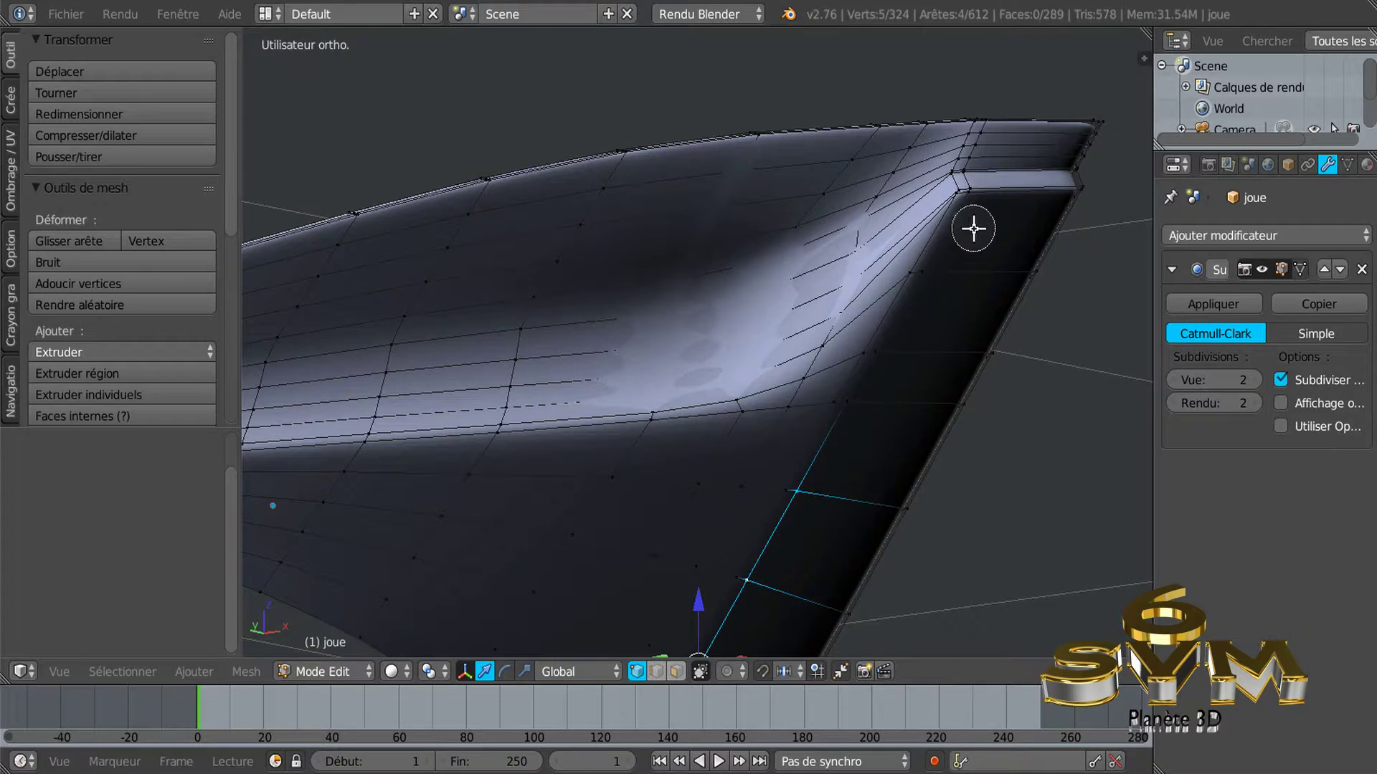
key("Escape")
key("z")
key("z")
scroll(956, 337, "down", 1)
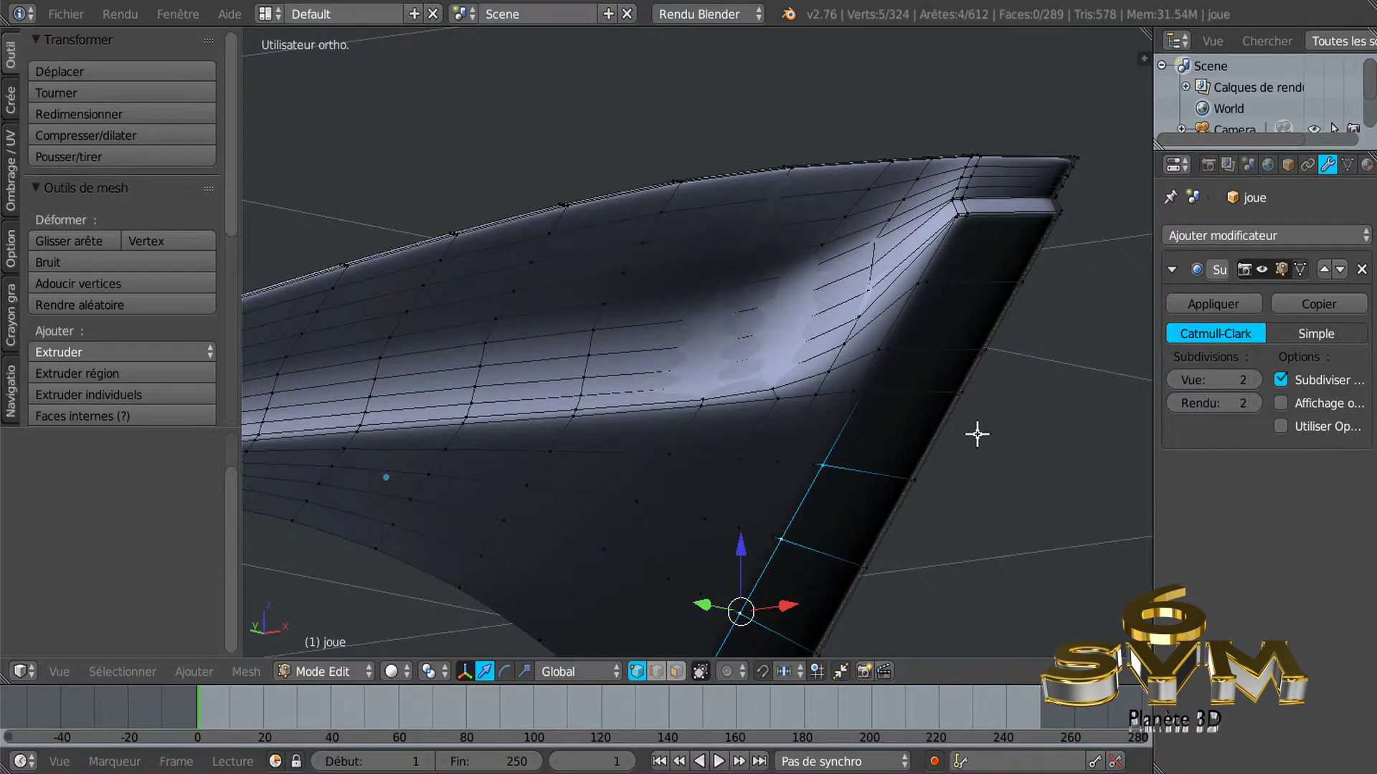
scroll(979, 453, "down", 2, "shift")
scroll(1005, 294, "down", 3, "shift")
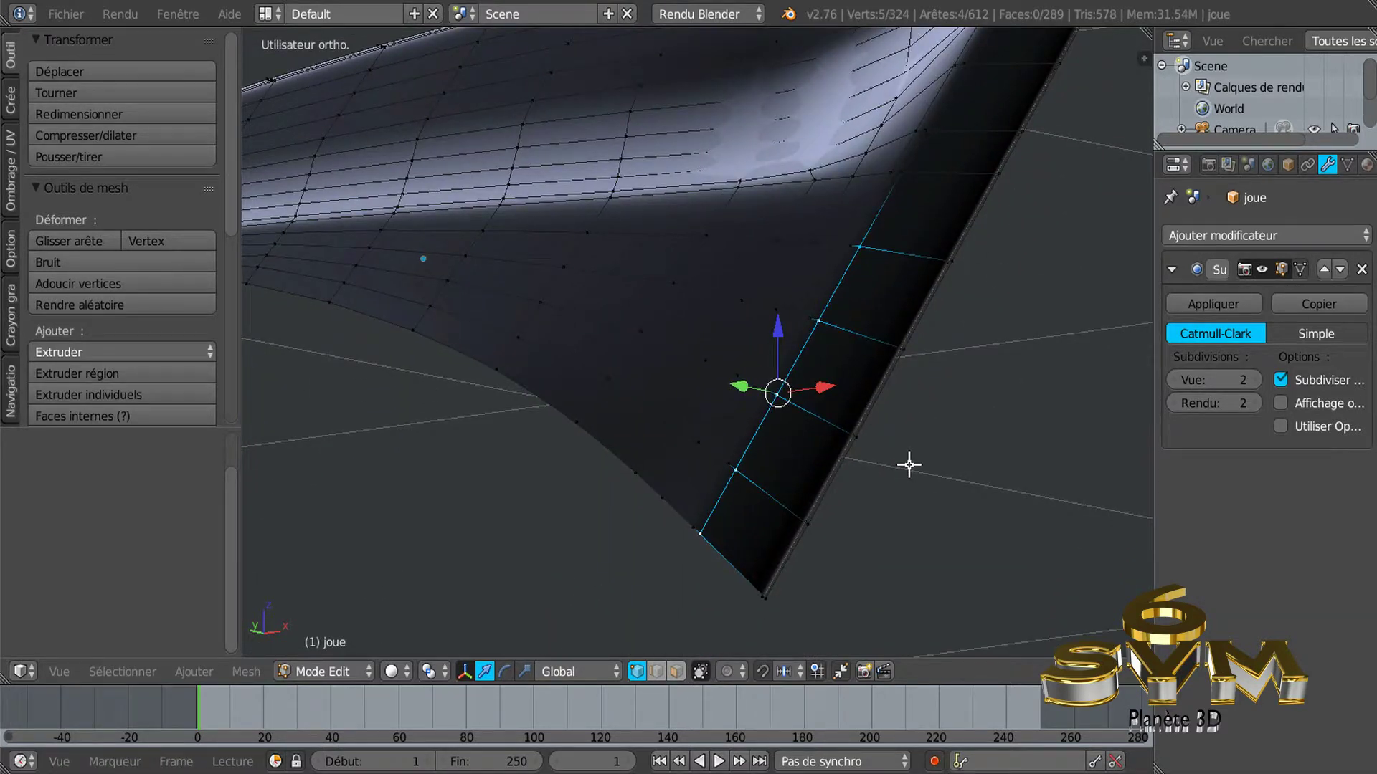
Edge-slide the corner loop 0.4221 toward the front edge and view the smoothed panel from the side.
key("g")
key("g")
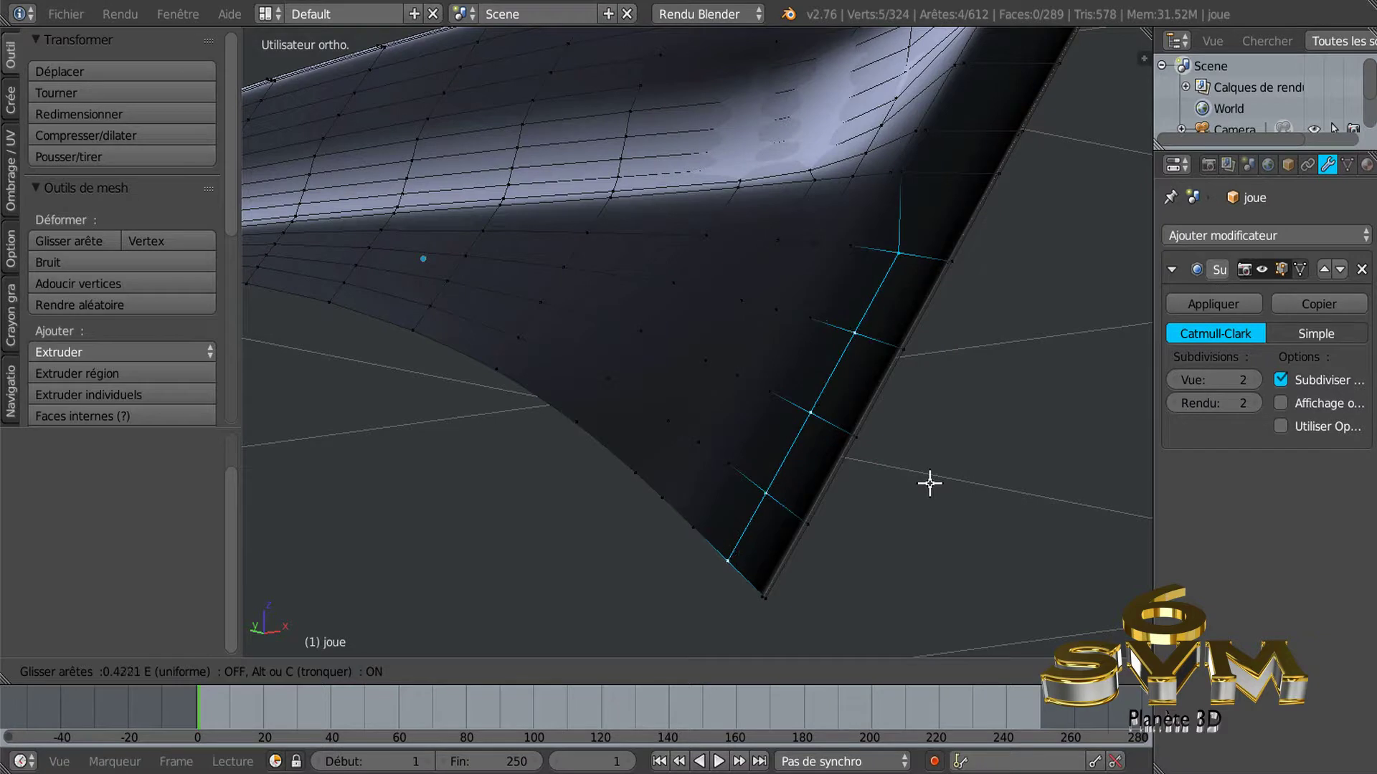
left_click(929, 483)
key("Tab")
scroll(929, 483, "down", 3)
mouse_move(929, 483)
middle_mouse_down()
mouse_move(922, 500)
mouse_move(962, 445)
mouse_move(838, 512)
mouse_move(828, 493)
mouse_move(828, 545)
mouse_move(833, 505)
mouse_move(903, 476)
middle_mouse_up()
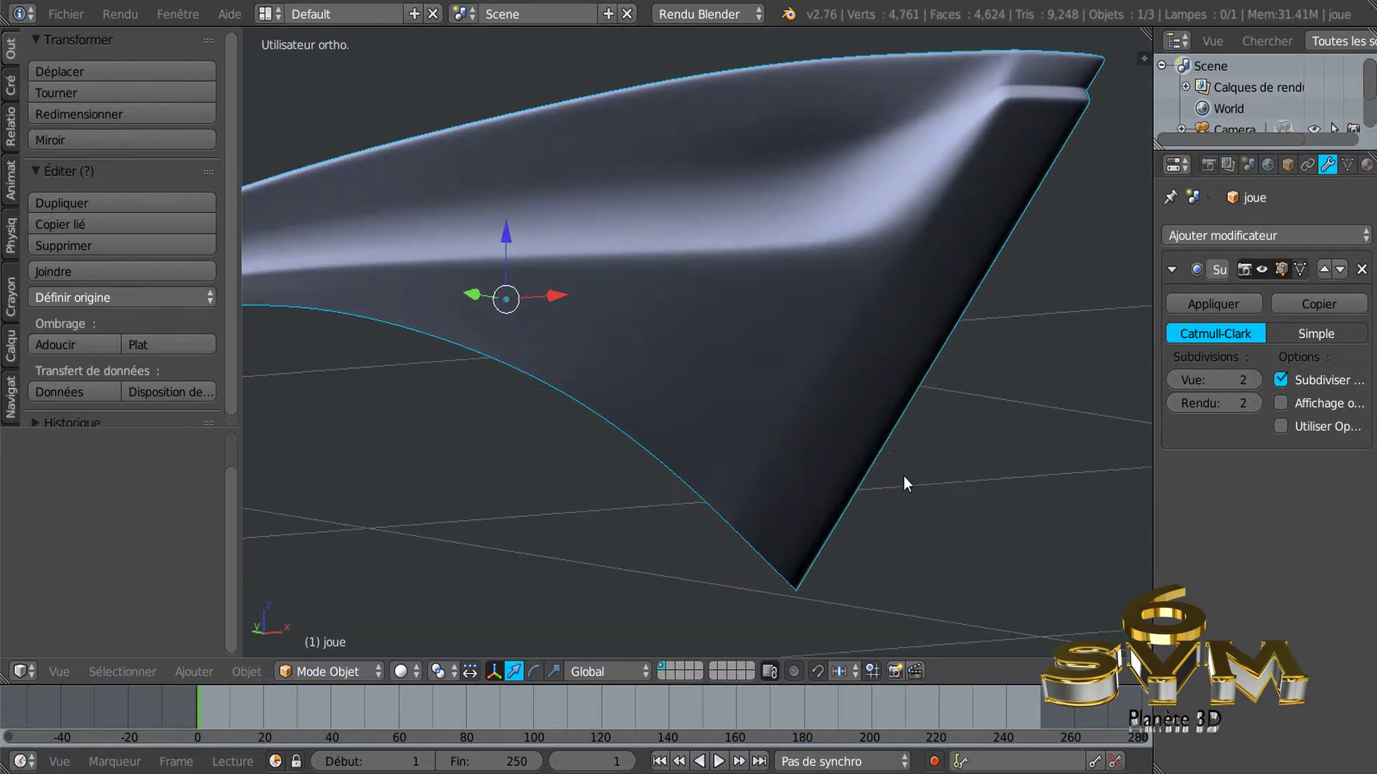
Select the vertices around the joue panel's ridge bend in Edit Mode.
key("Tab")
scroll(922, 301, "up", 1)
scroll(907, 276, "up", 1)
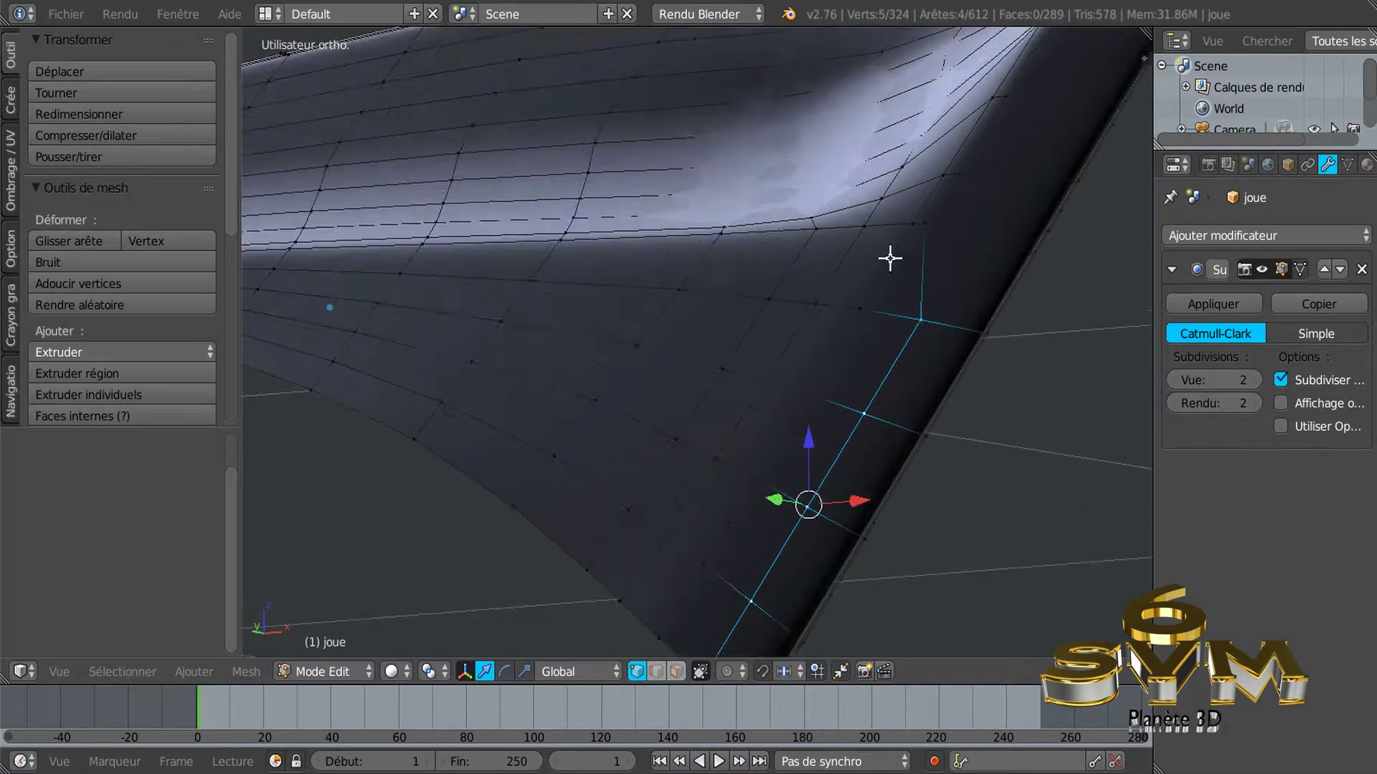
scroll(893, 258, "up", 1)
mouse_move(892, 256)
middle_mouse_down("shift")
mouse_move(863, 325)
mouse_move(851, 319)
middle_mouse_up("shift")
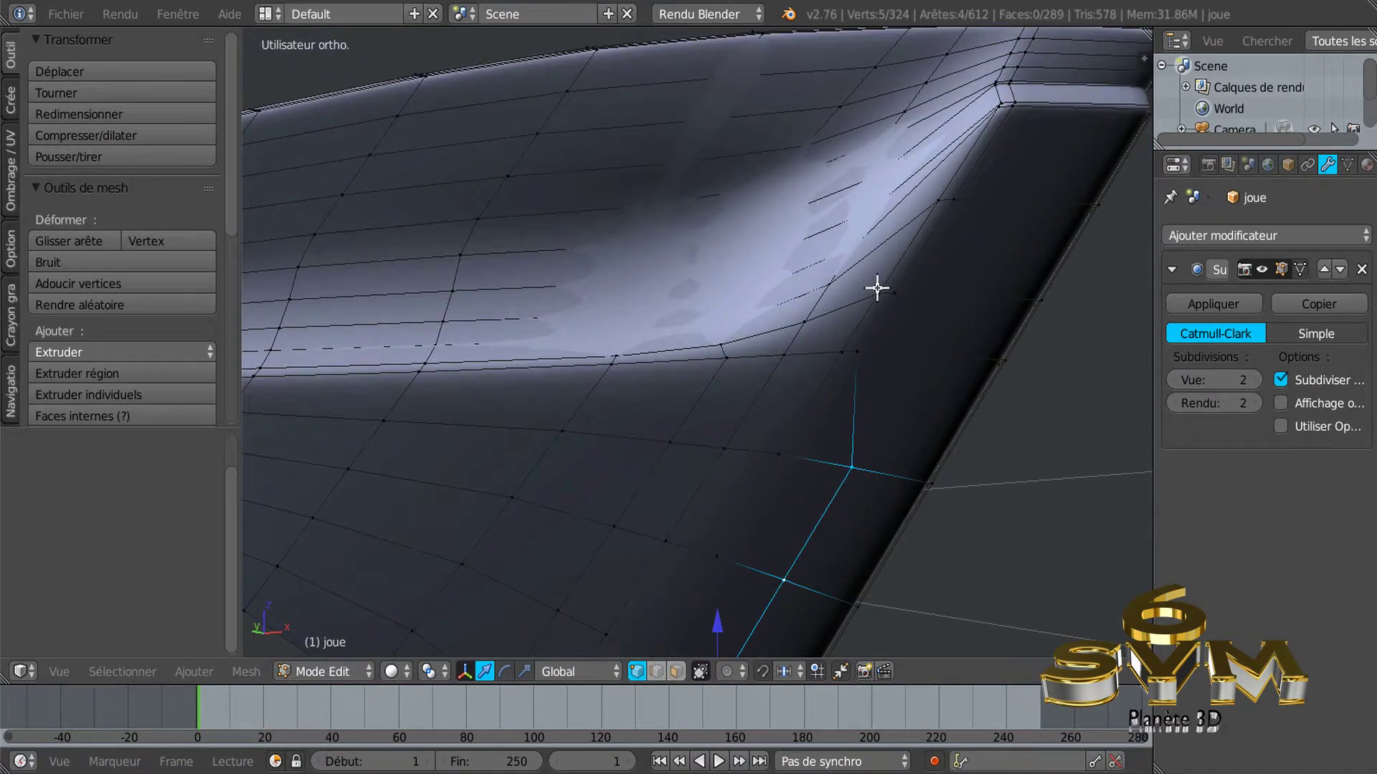
right_click(726, 356)
right_click(782, 355, "shift")
right_click(844, 347, "shift")
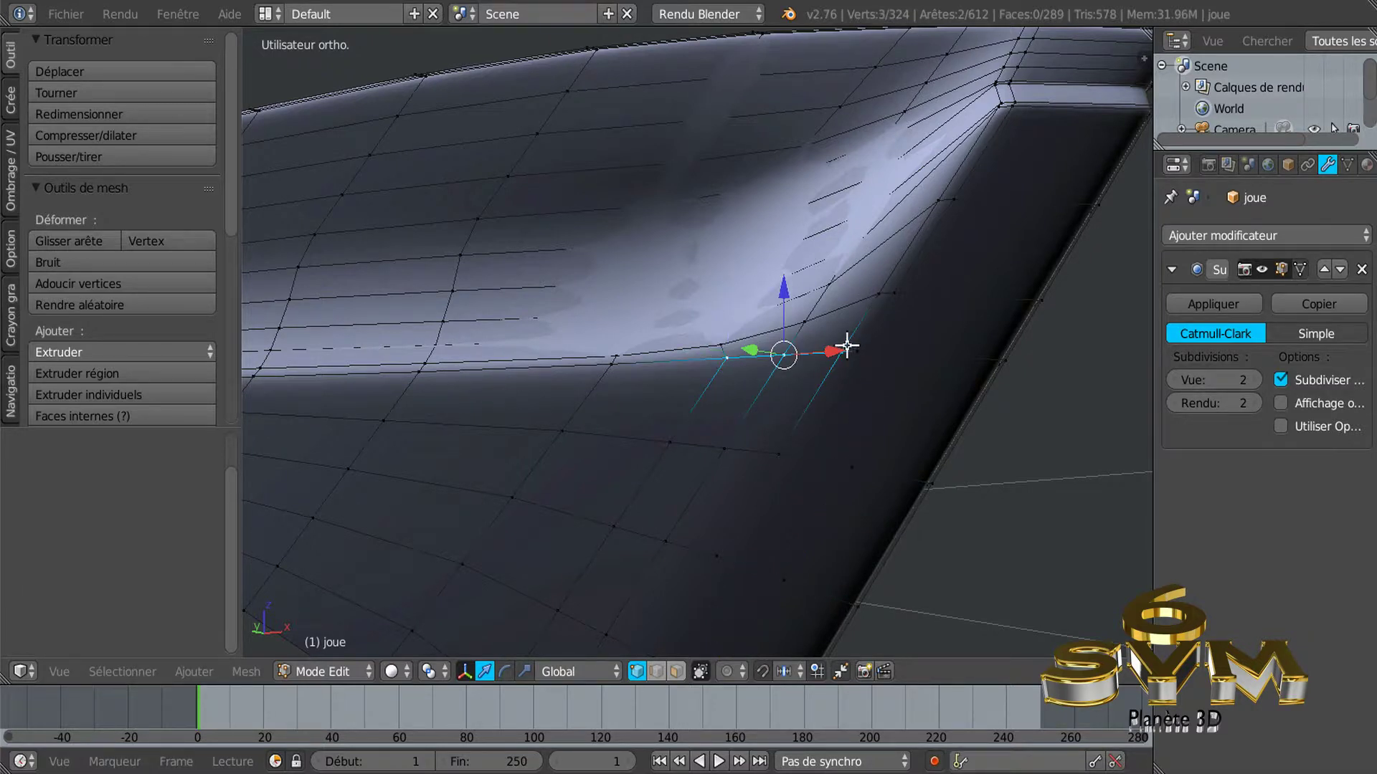
right_click(887, 297, "shift")
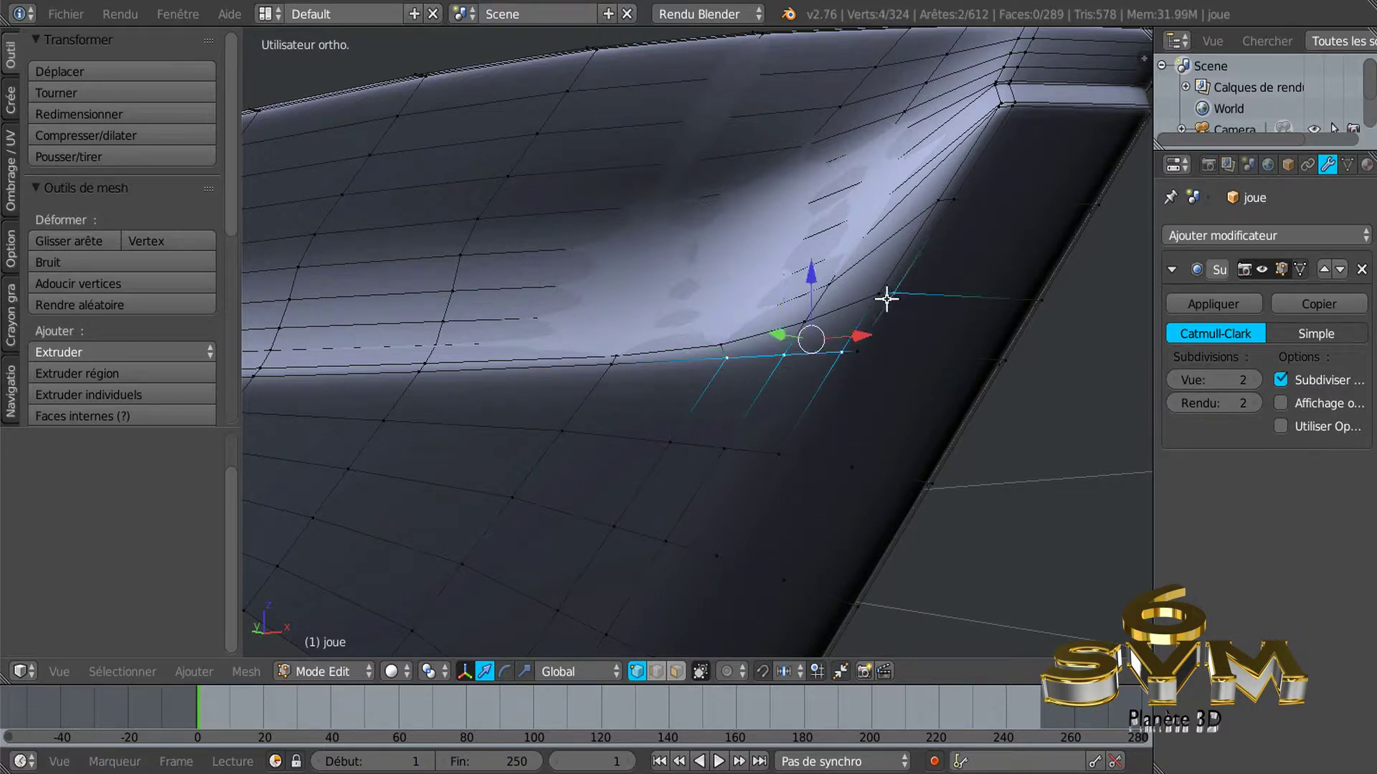
right_click(952, 201, "shift")
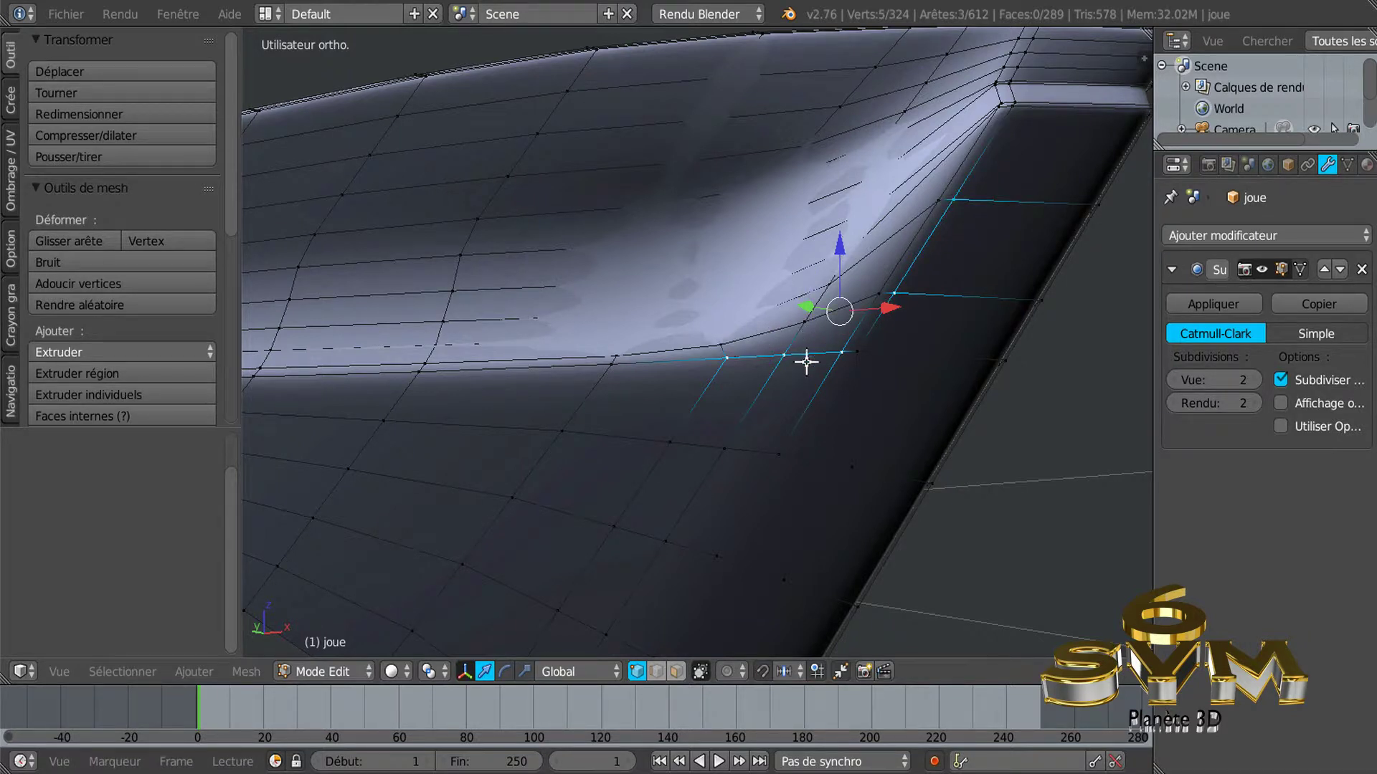
right_click(857, 351, "shift")
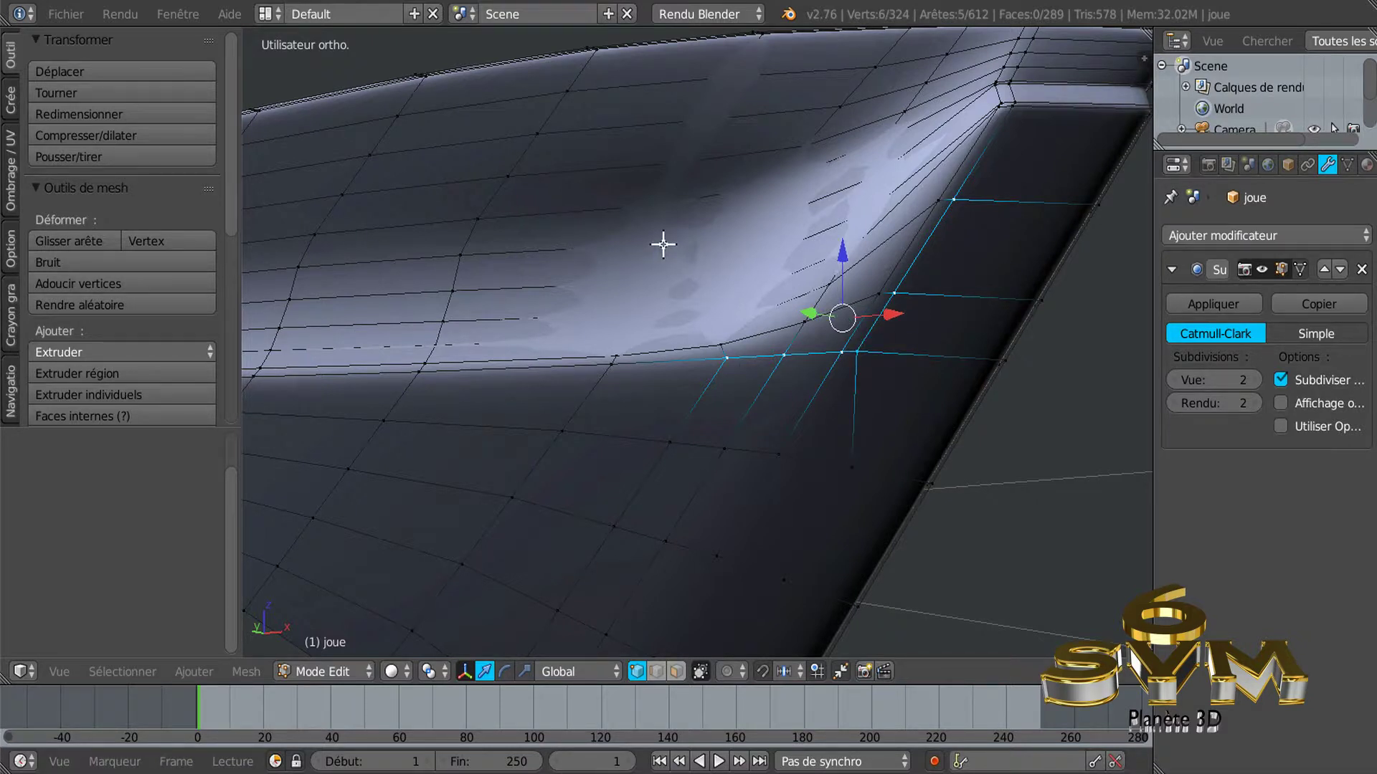
Relax the ridge-bend vertices with LoopTools and edge-slide a path along the bend.
key("w")
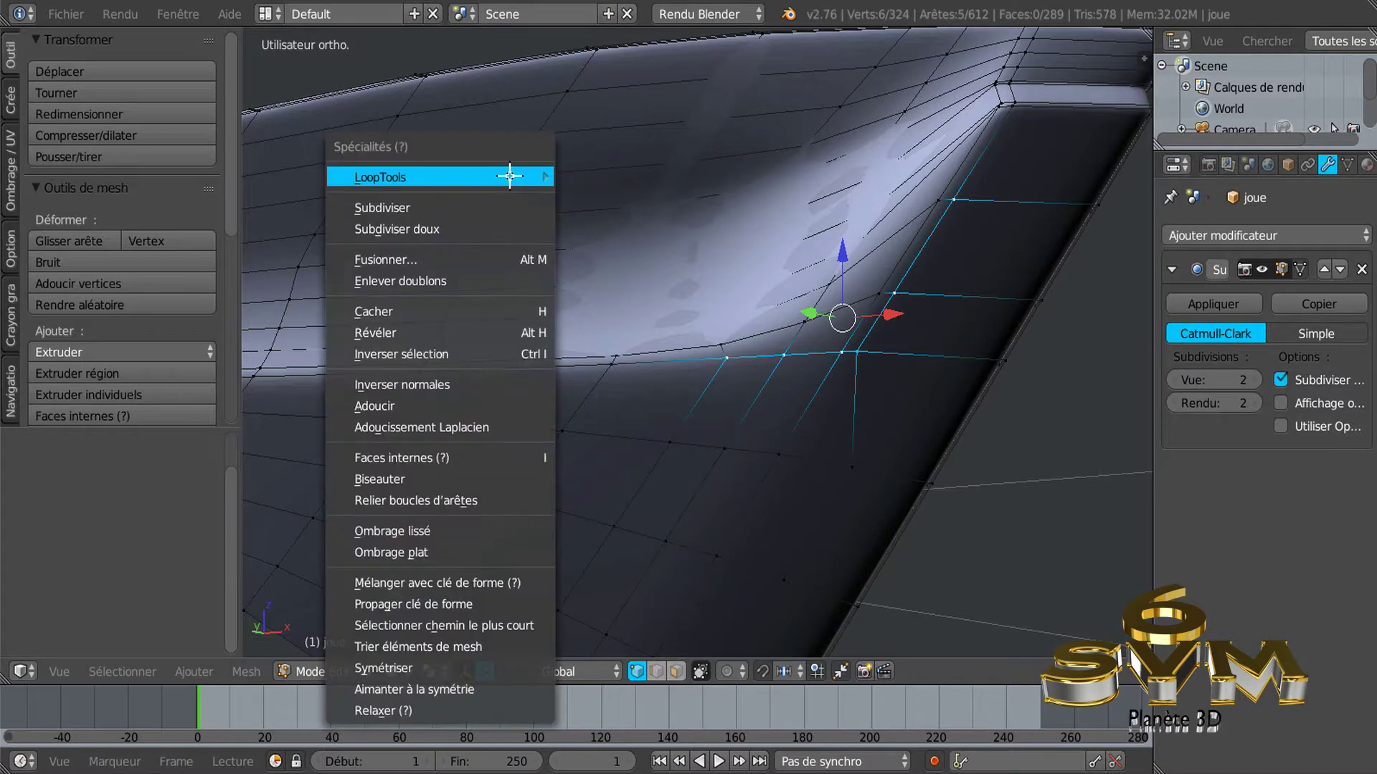
left_click(613, 304)
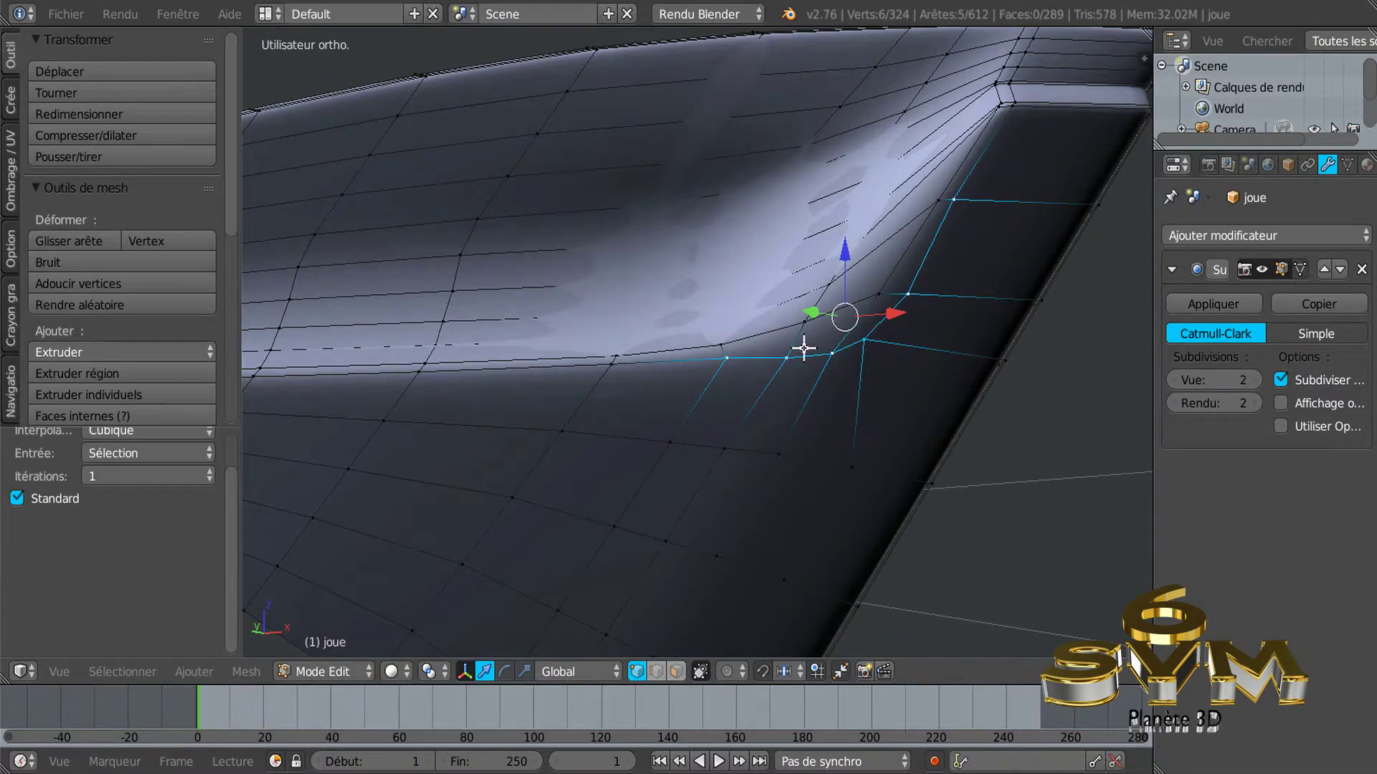
right_click(737, 338)
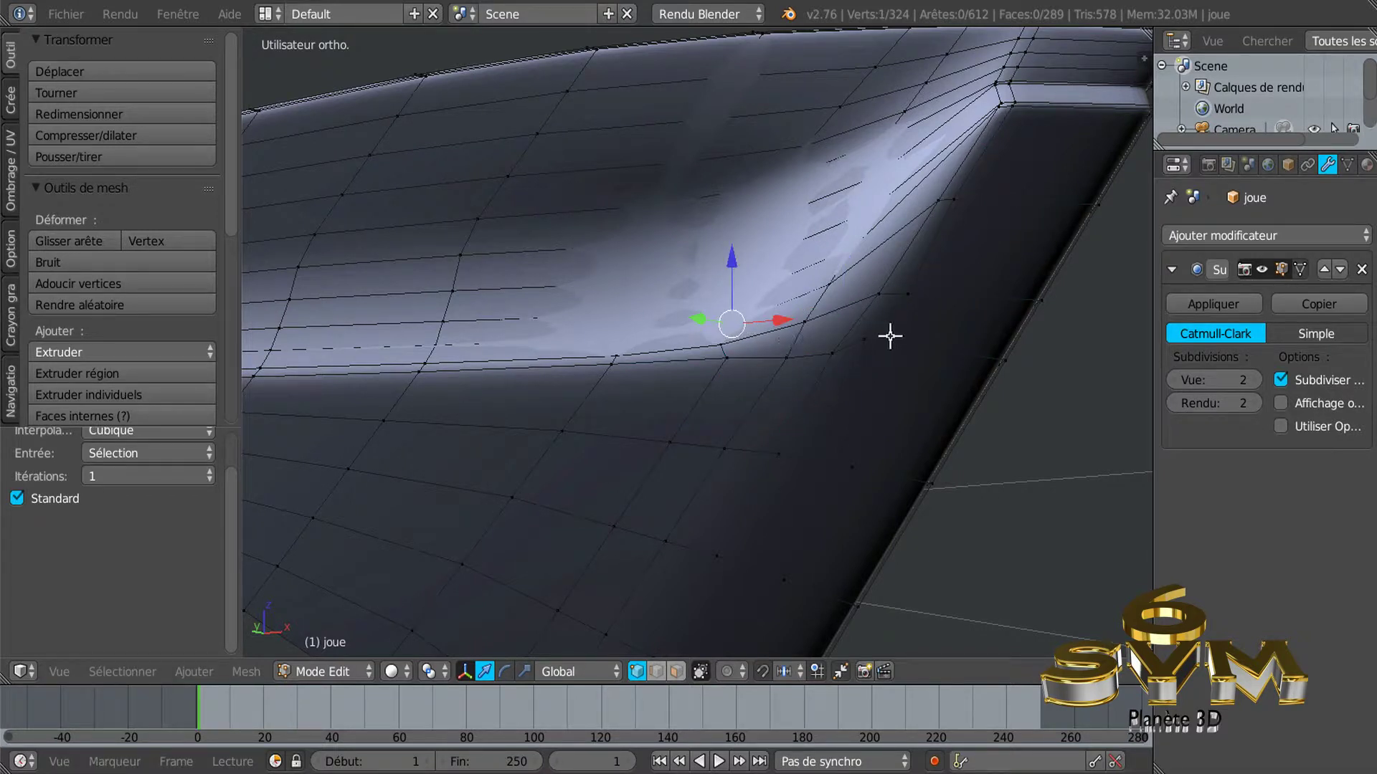
right_click(933, 390, "alt")
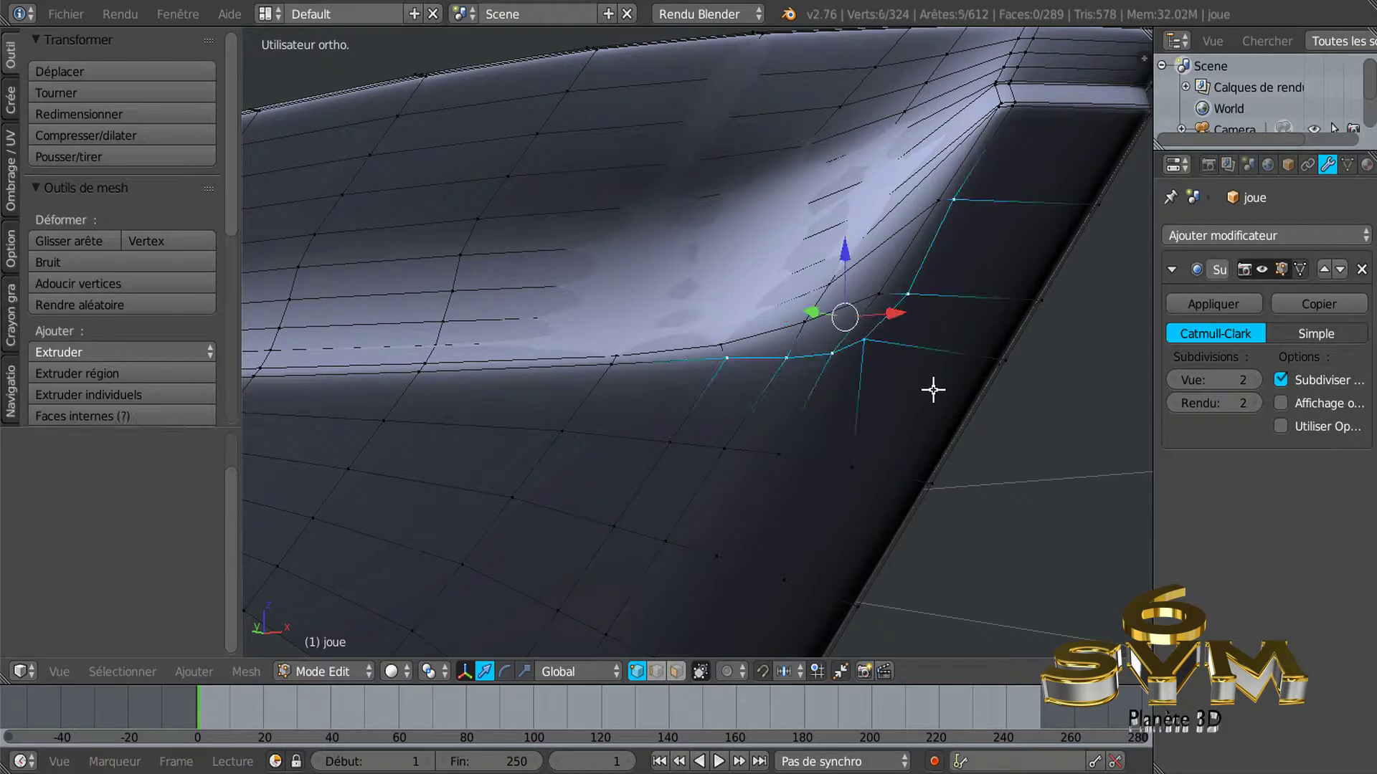
key("g")
key("g")
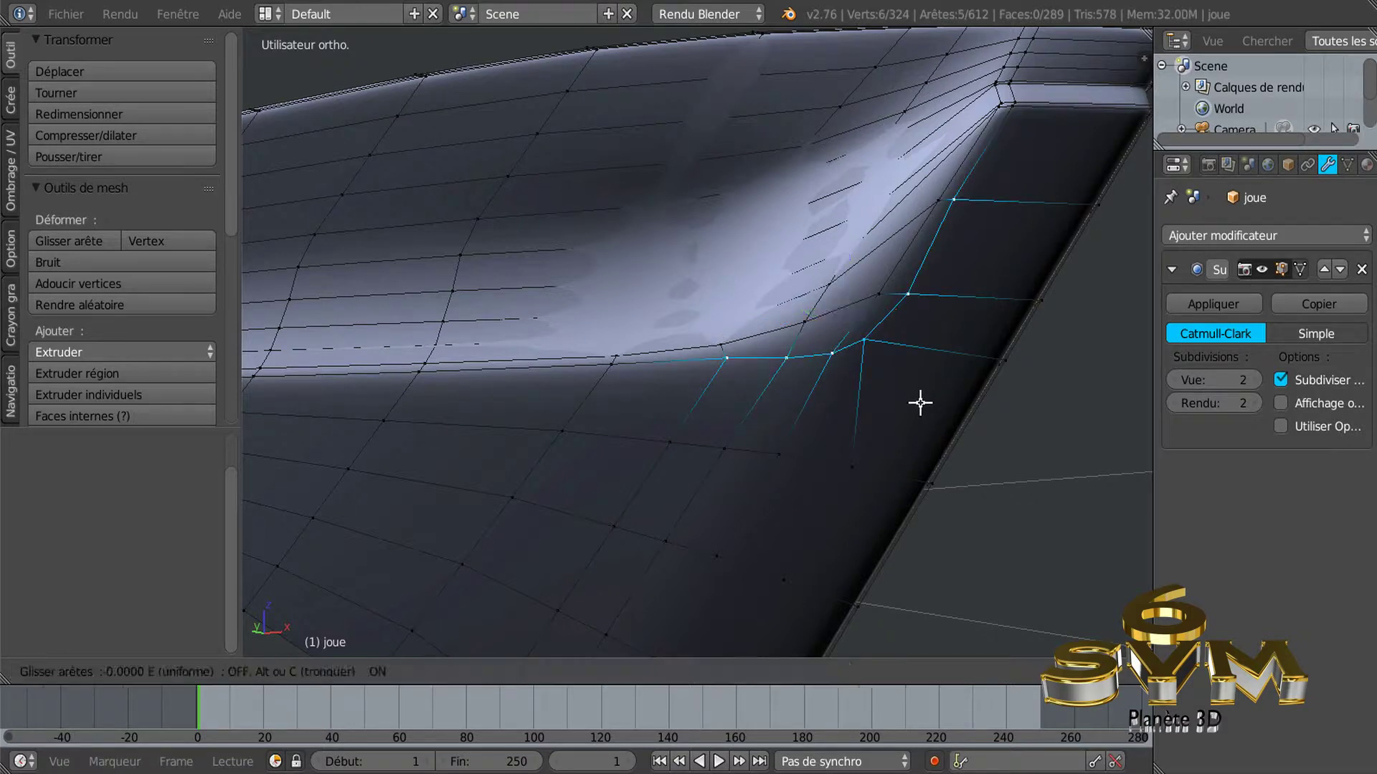
left_click(910, 358)
key("Tab")
key("Tab")
key("Tab")
key("Tab")
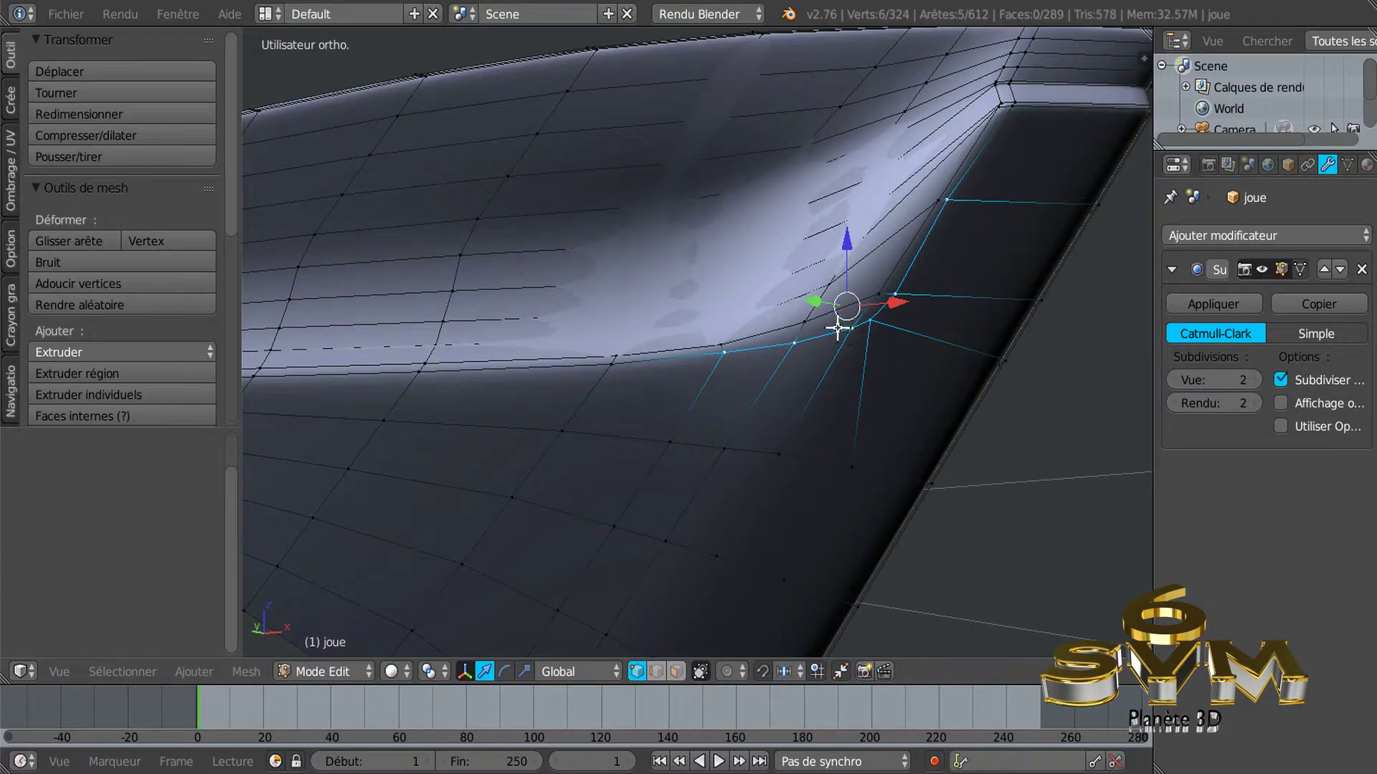
Vertex-slide the two corner vertices at the bend along their edges with Shift+V.
right_click(808, 321)
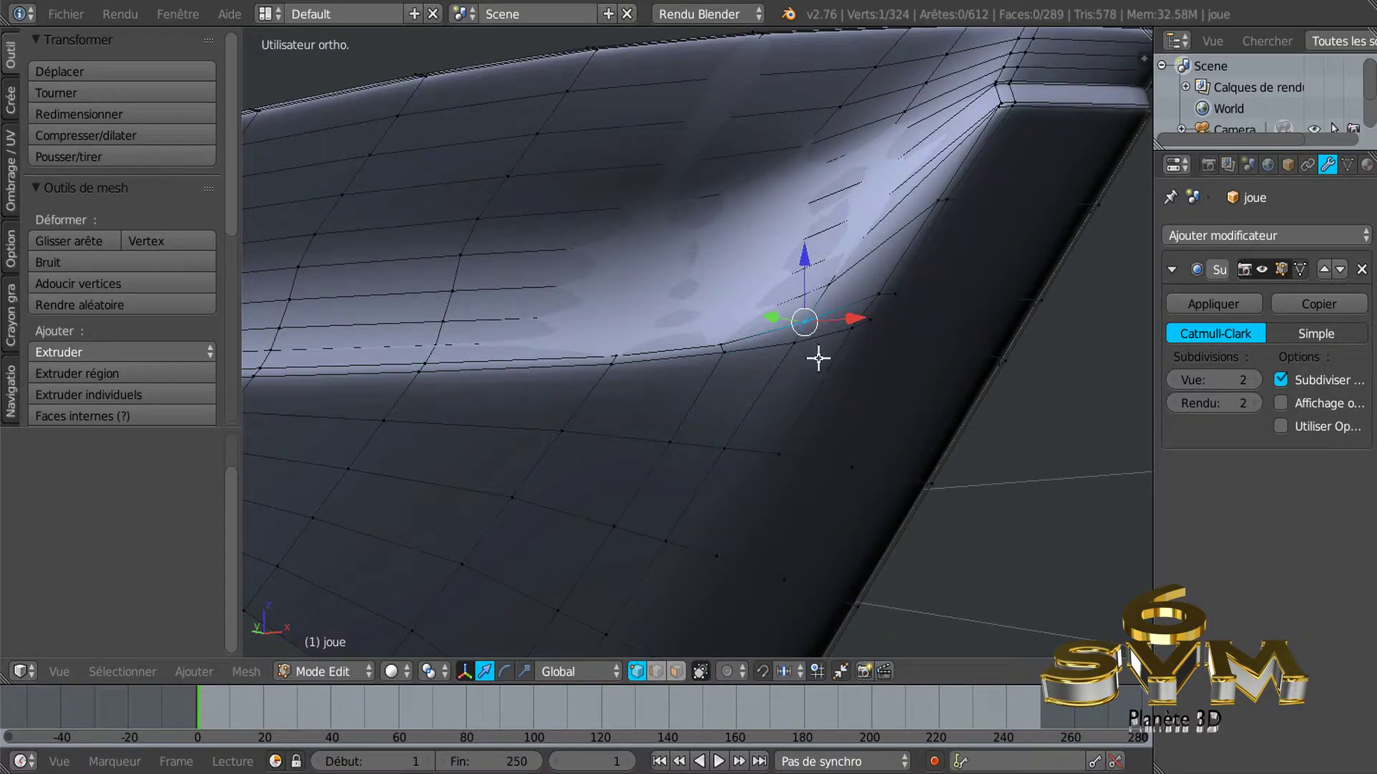
key("shift+v")
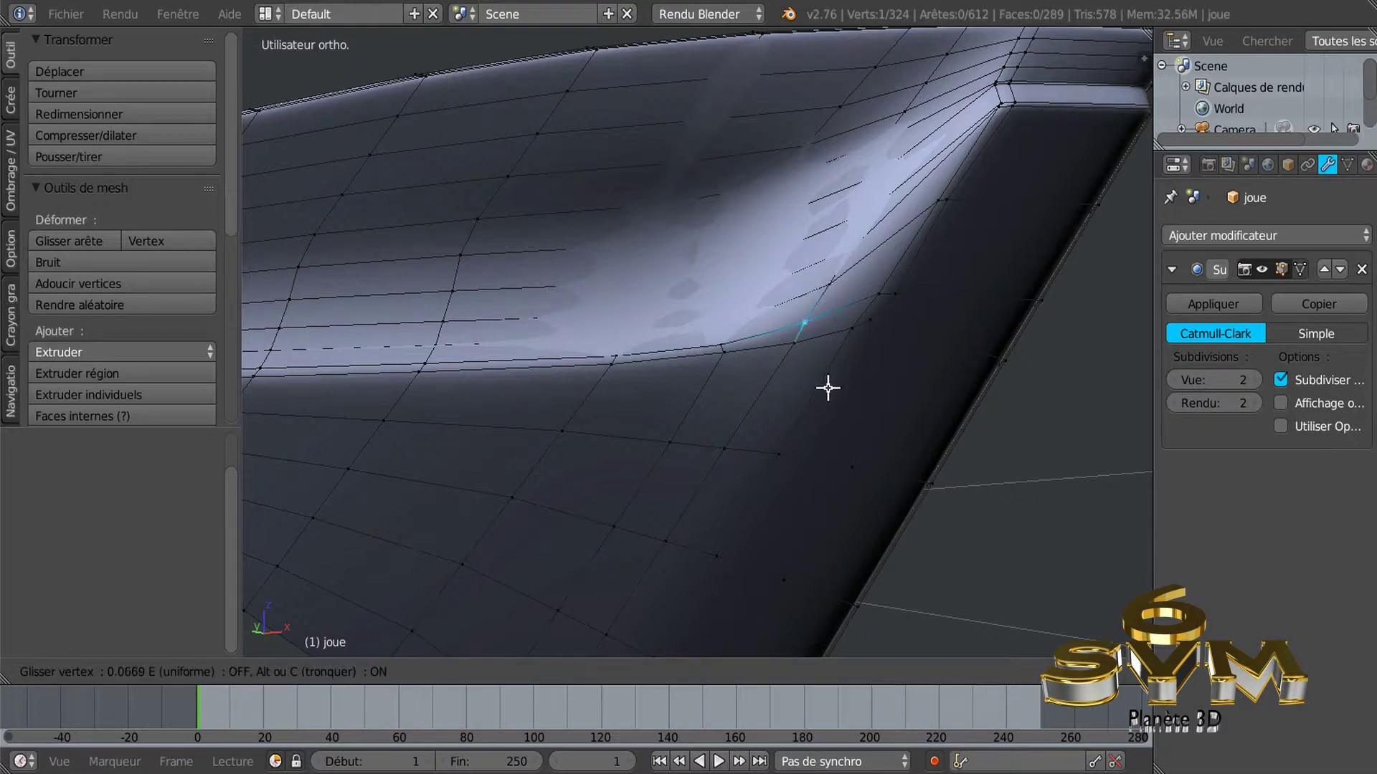
left_click(826, 389)
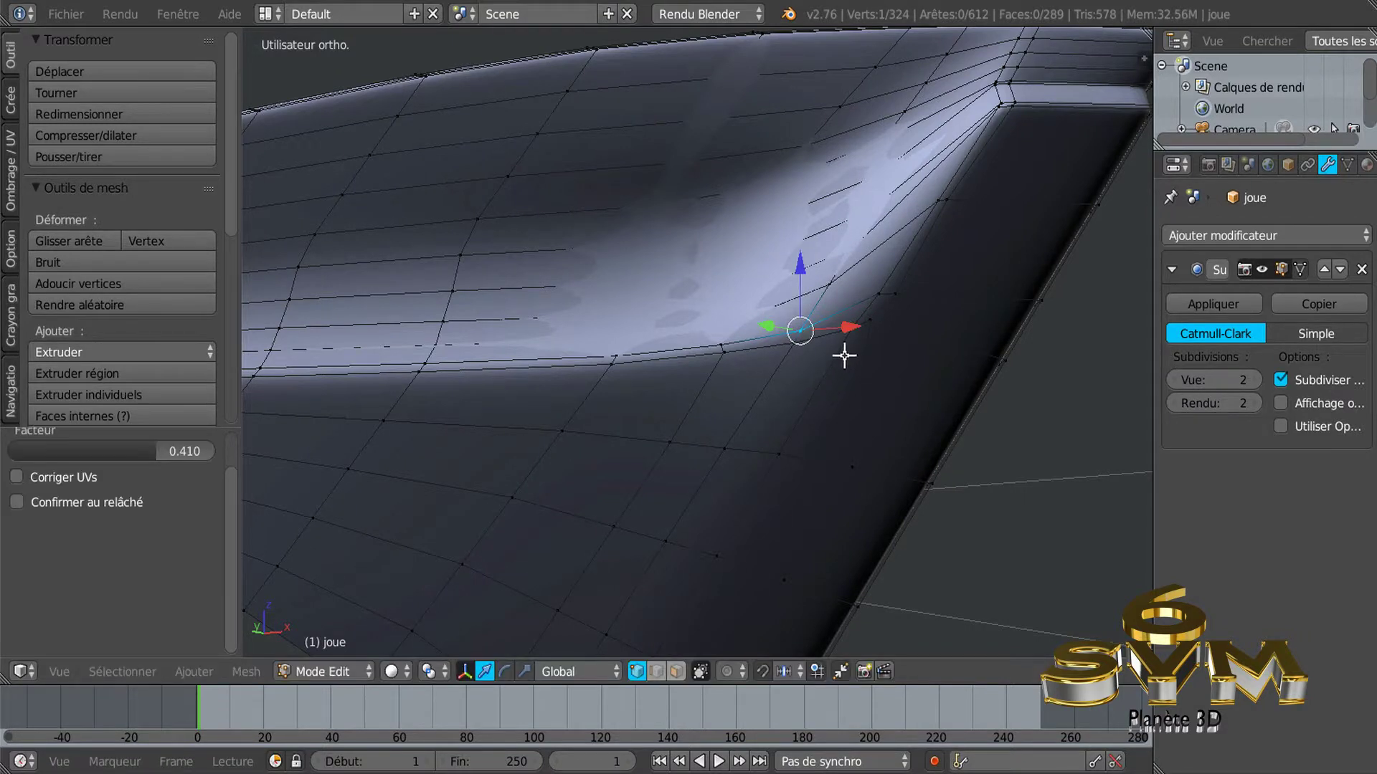
right_click(877, 299)
key("shift+v")
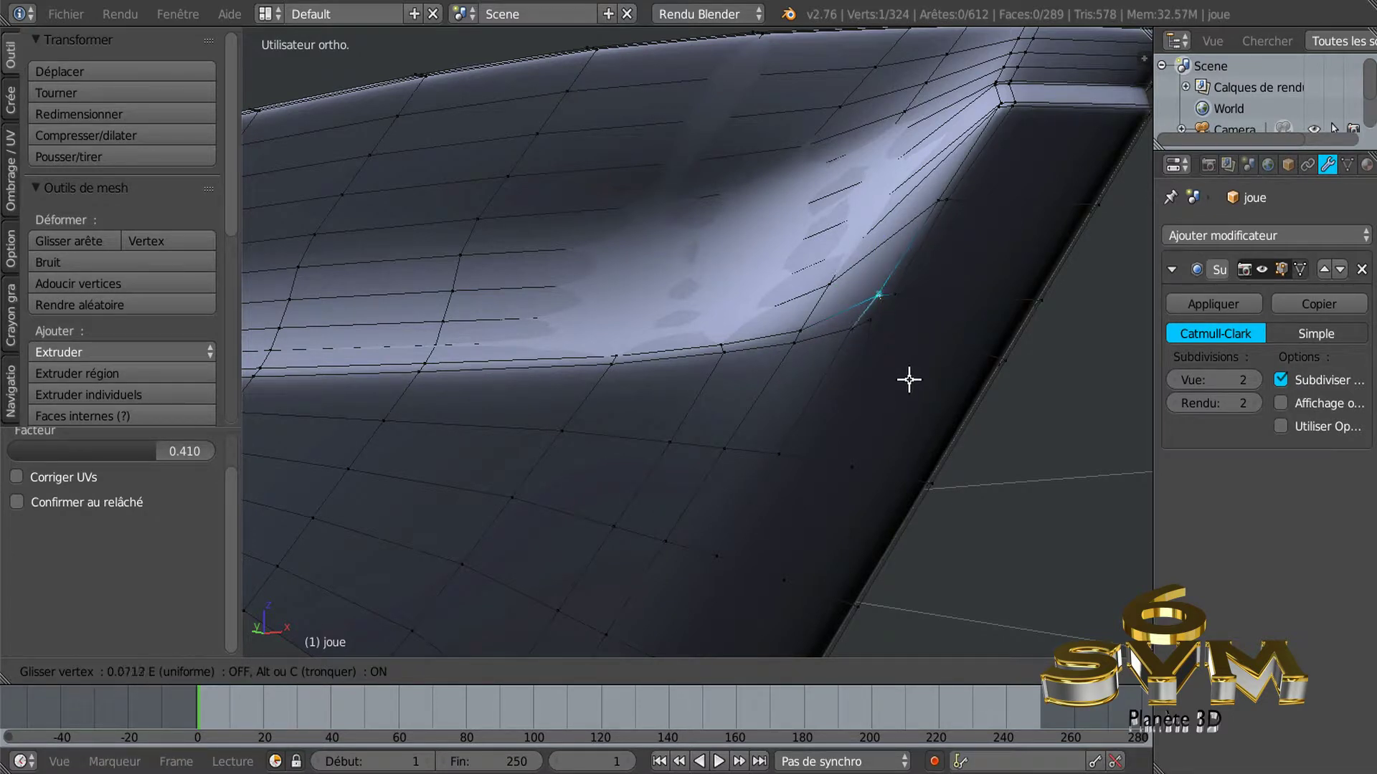
left_click(909, 380)
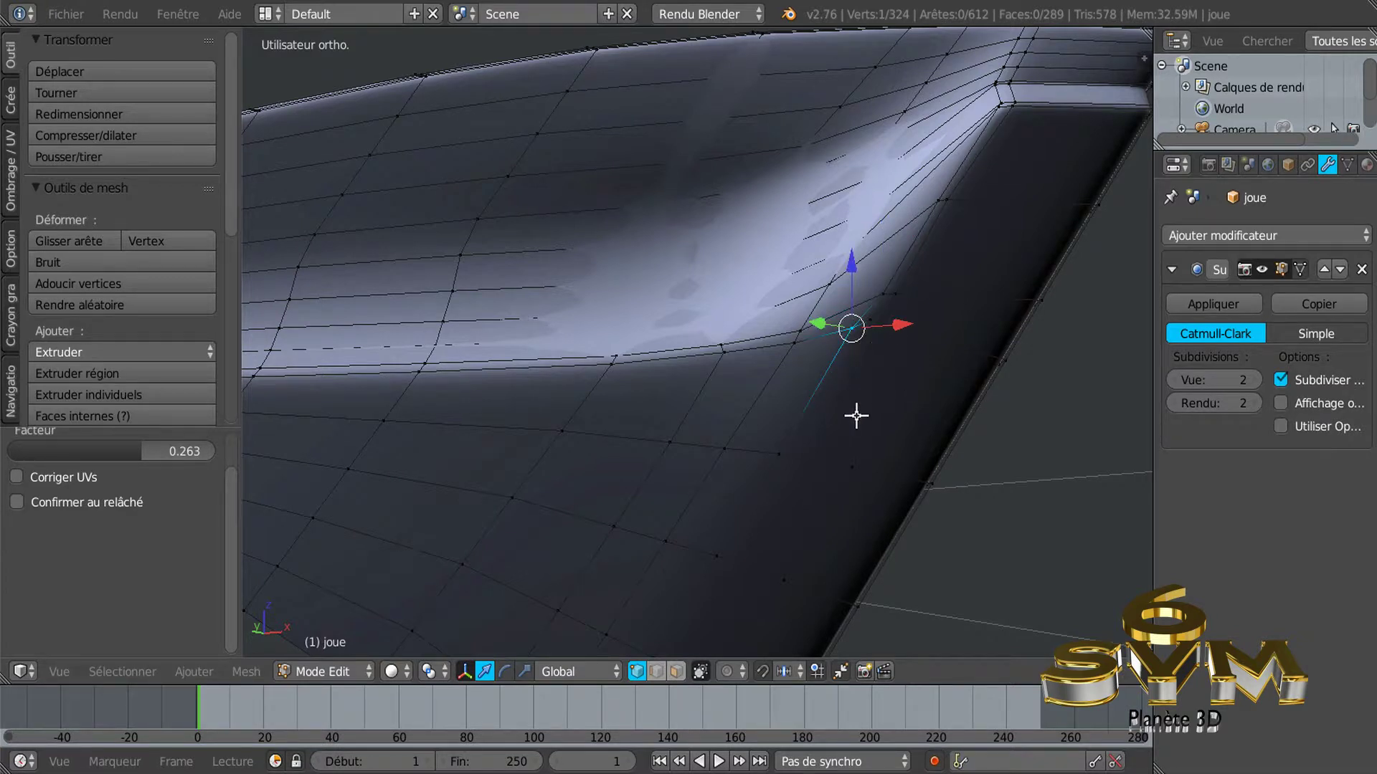
key("shift+v")
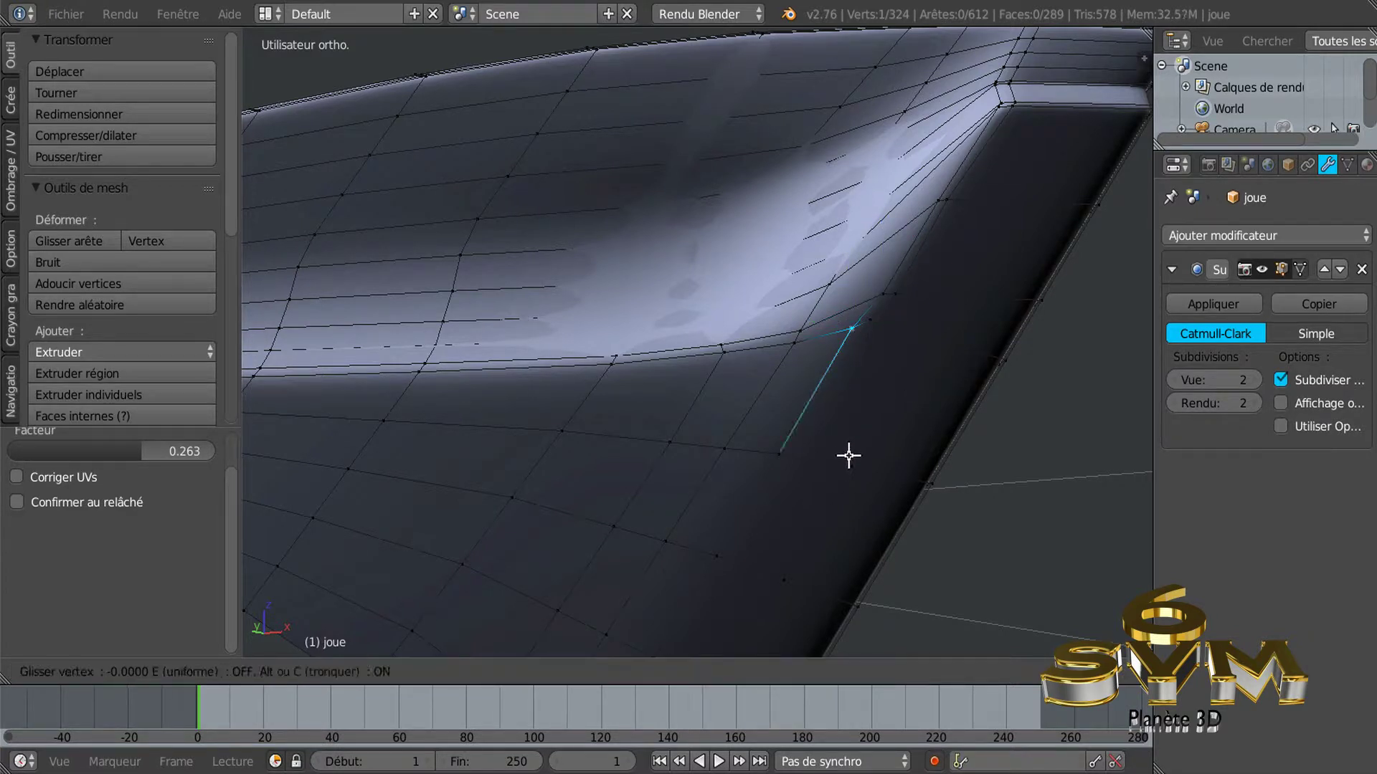
left_click(854, 446)
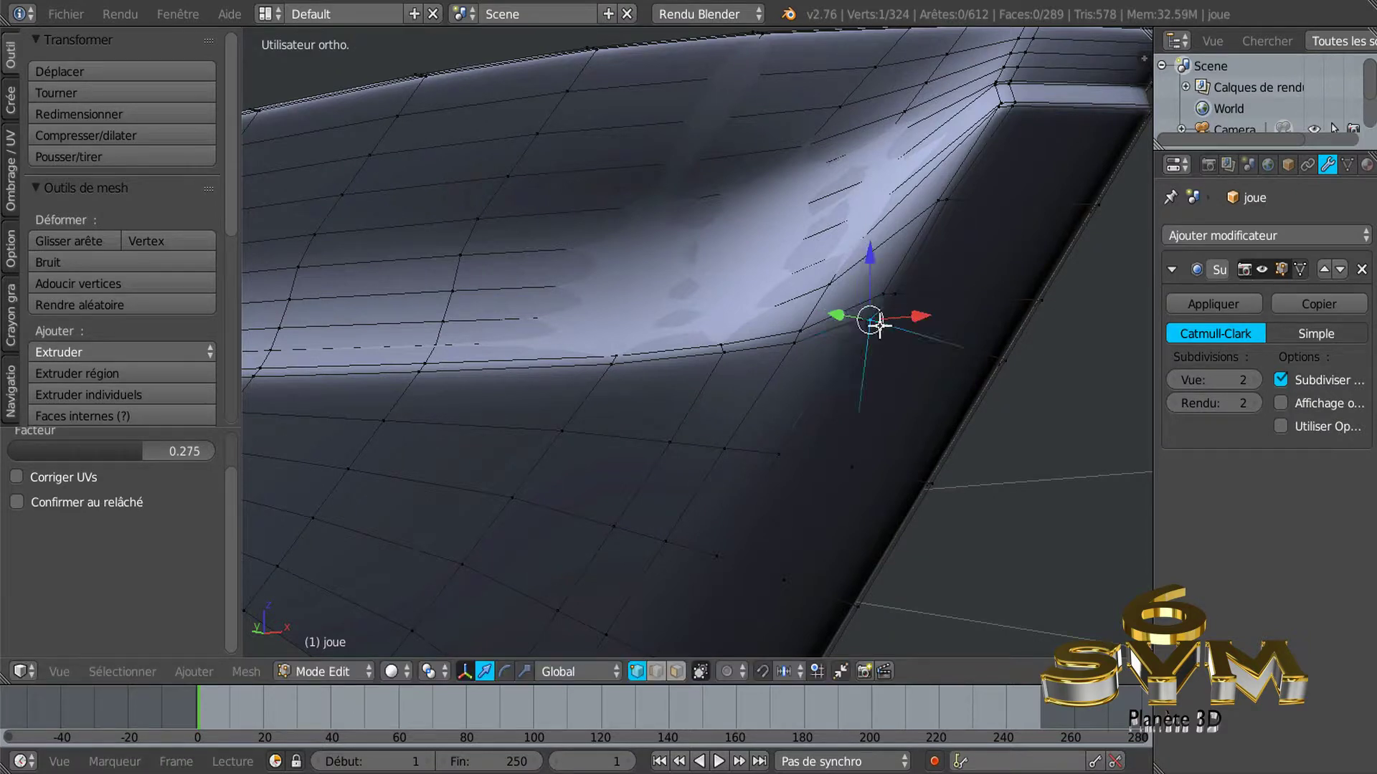
key("shift+v")
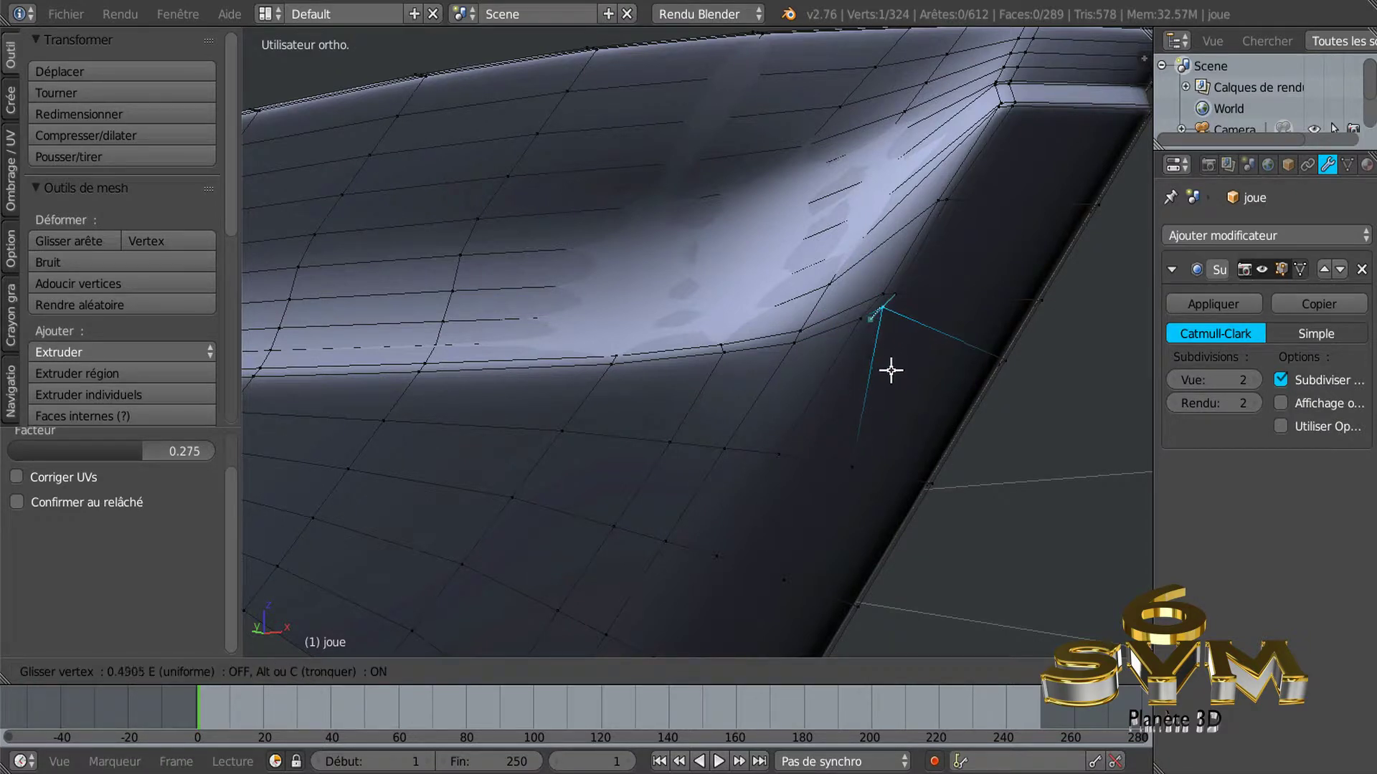
left_click(889, 371)
key("Tab")
Raise the viewport subdivision level to 3 and view the panel from another angle.
scroll(854, 416, "down", 3)
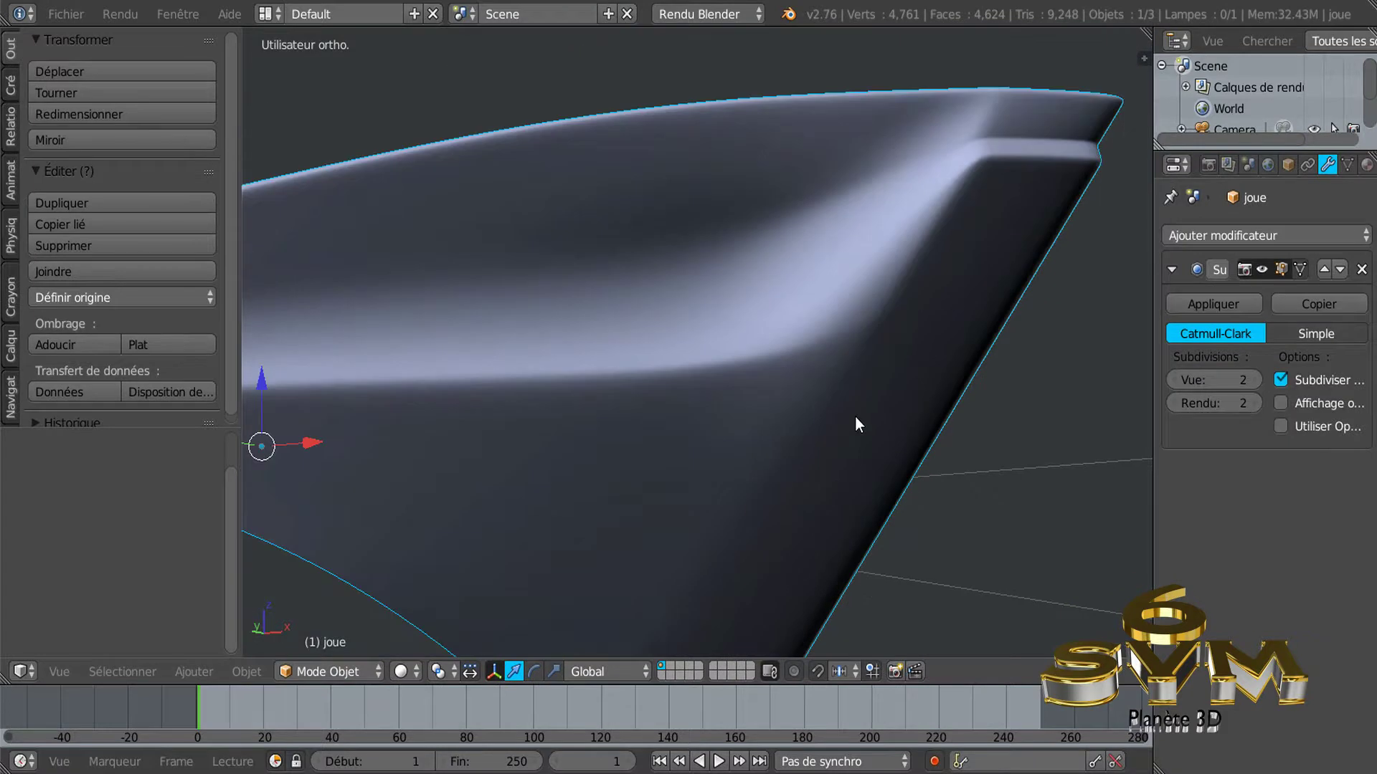
scroll(854, 415, "down", 2)
scroll(897, 408, "down", 1)
left_click(1253, 381)
mouse_move(1004, 402)
middle_mouse_down()
mouse_move(712, 508)
mouse_move(634, 499)
mouse_move(635, 532)
mouse_move(681, 514)
mouse_move(688, 543)
mouse_move(703, 504)
middle_mouse_up()
Insert a new edge loop across the joue panel and preview it smoothed.
key("Tab")
scroll(790, 441, "up", 2)
mouse_move(790, 441)
middle_mouse_down()
mouse_move(817, 449)
mouse_move(827, 430)
middle_mouse_up()
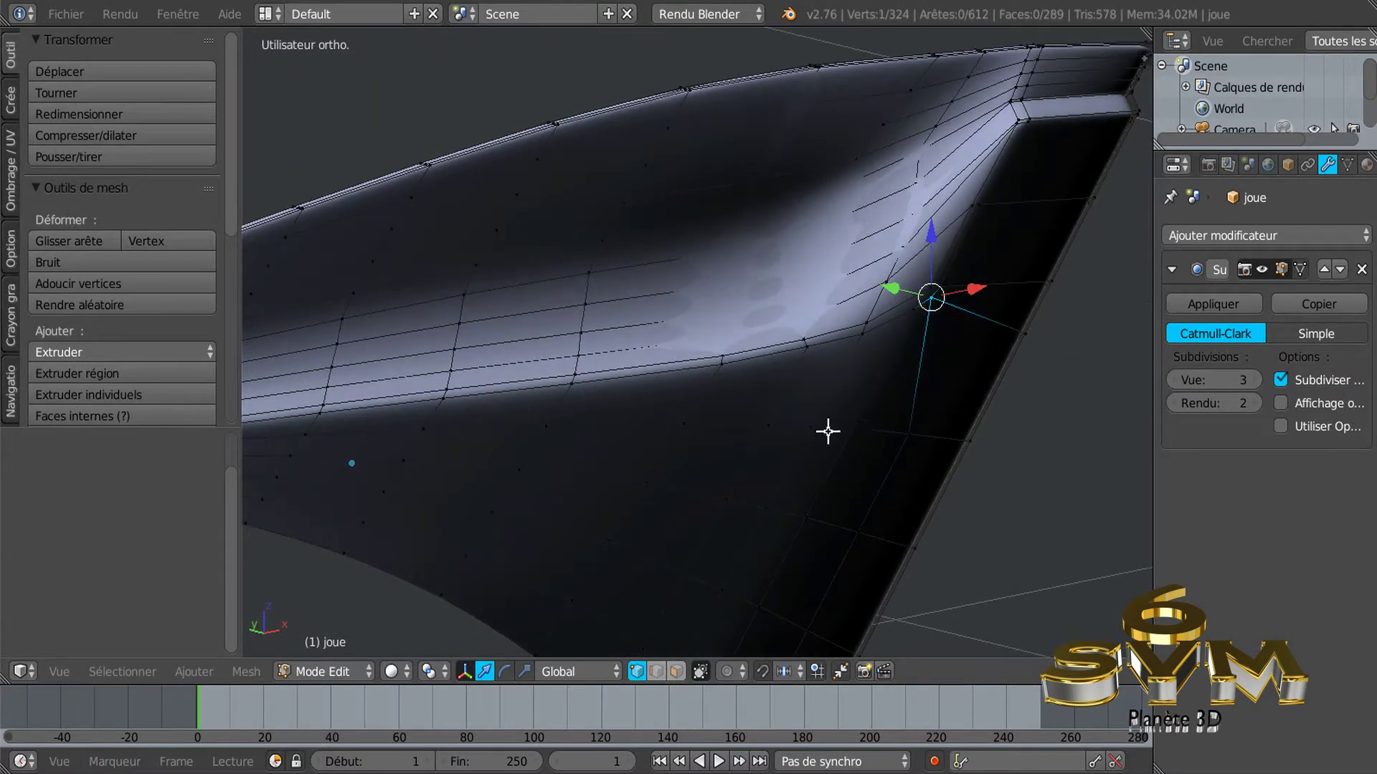
key("ctrl+r")
left_click(927, 244)
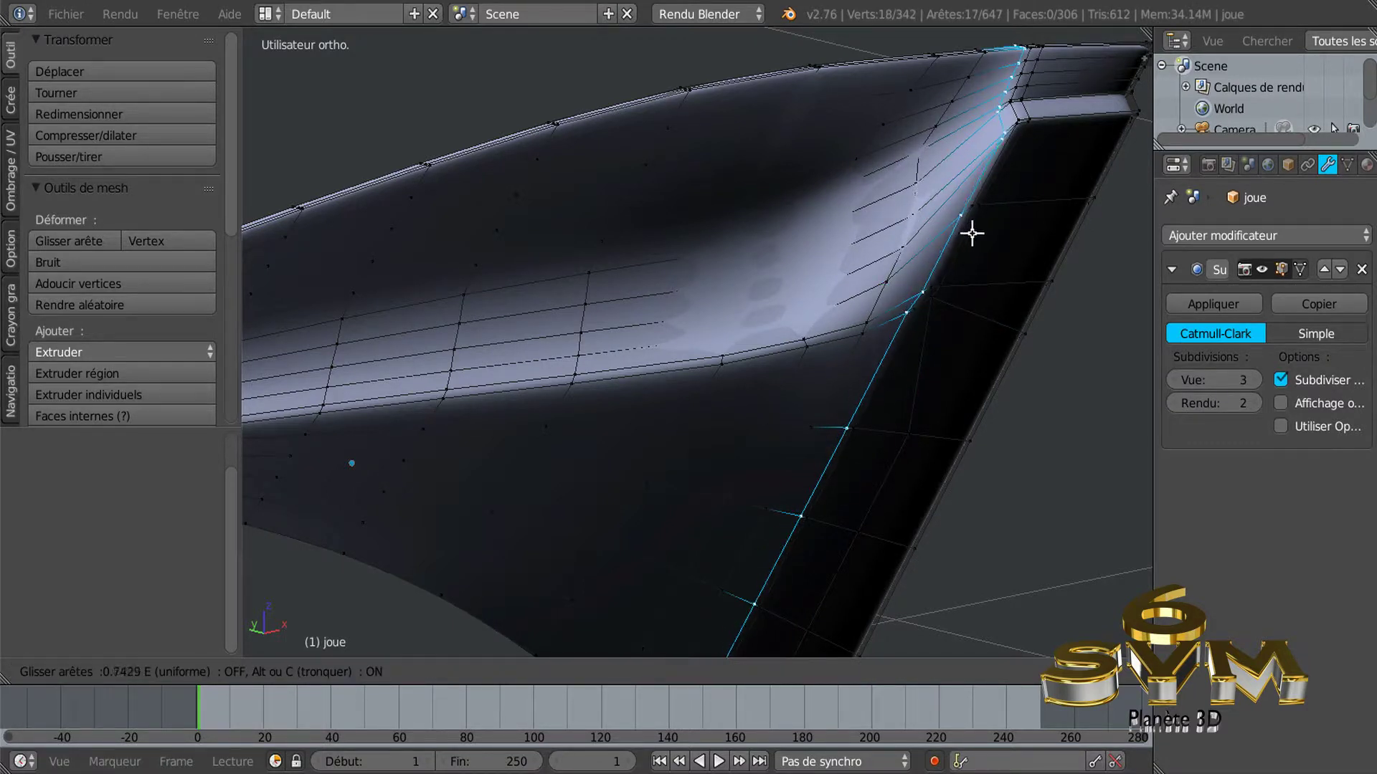
left_click(969, 234)
key("Tab")
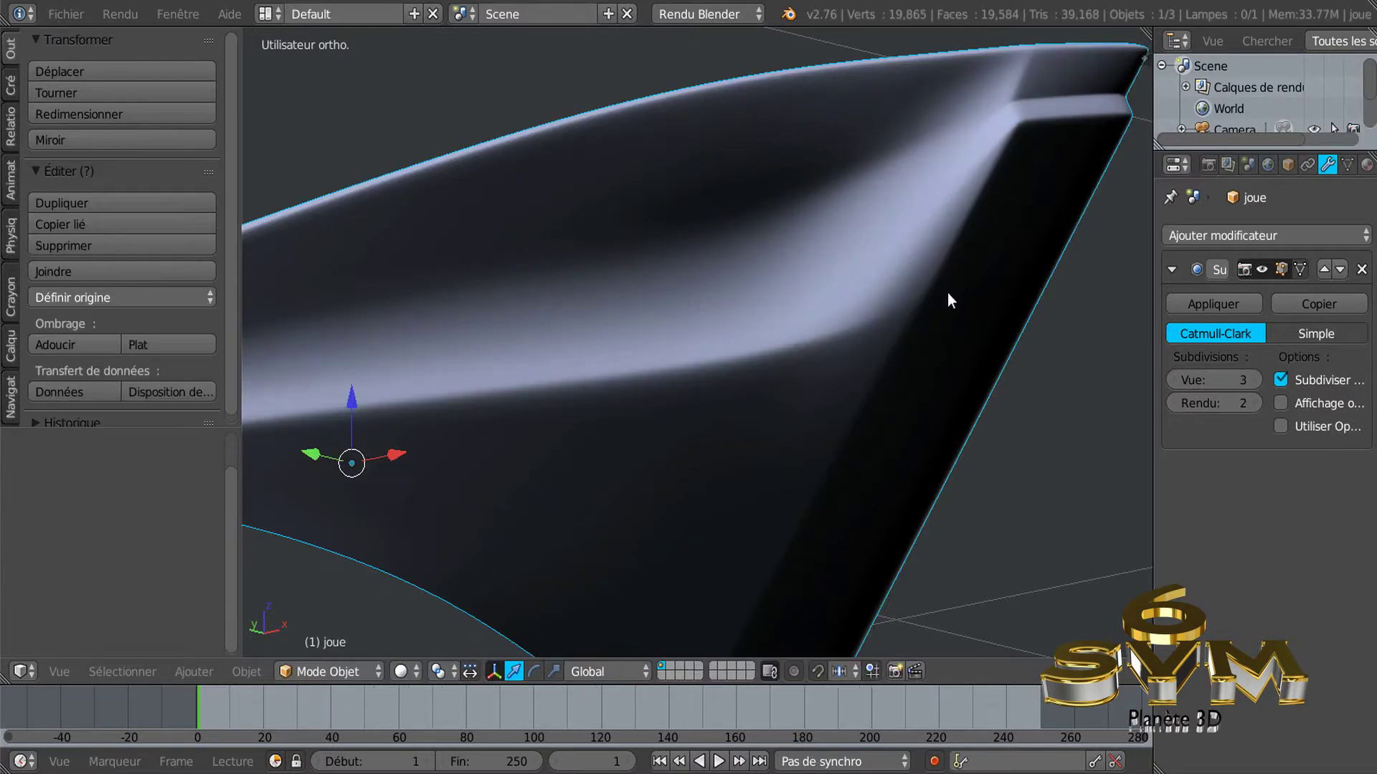
scroll(954, 316, "down", 3)
Undo the last two mesh edits to remove the extra loop and reframe the view.
key("Tab")
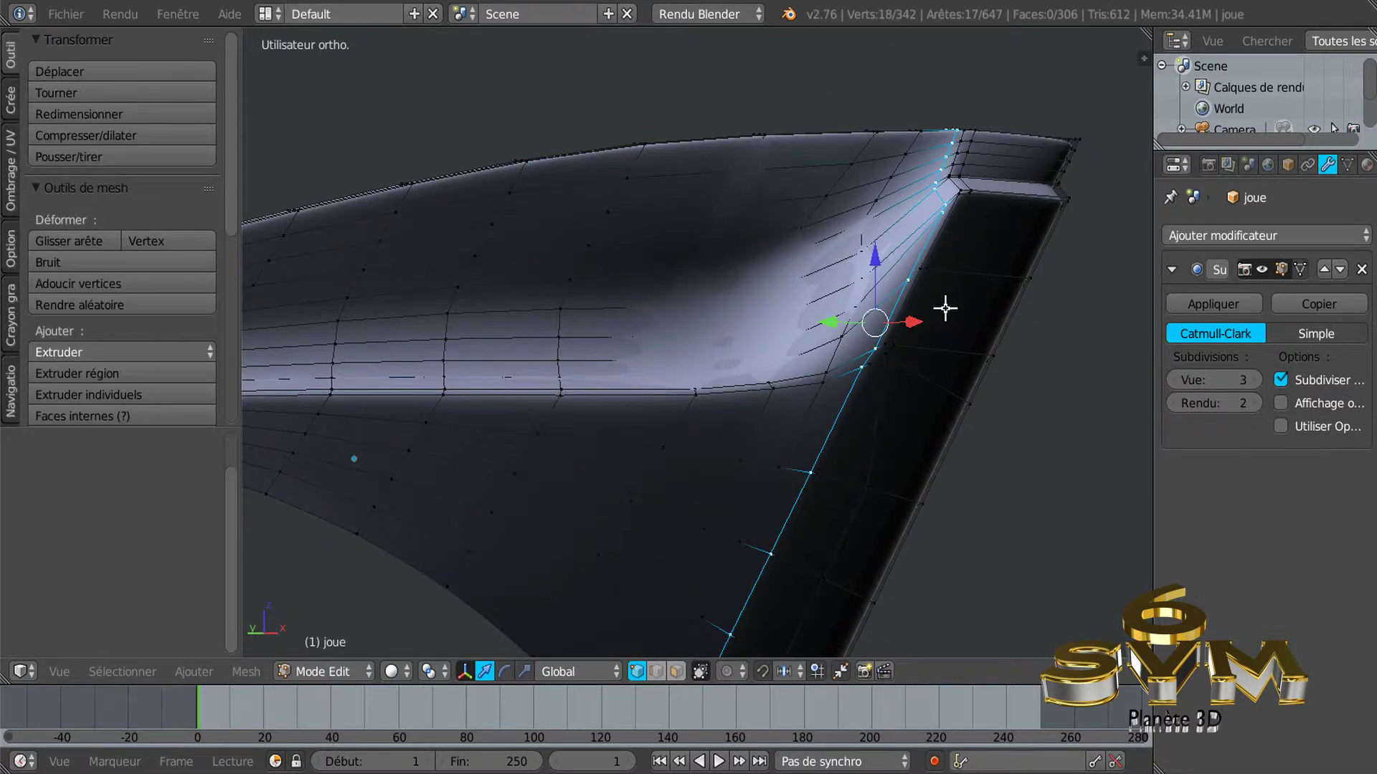
key("ctrl+z")
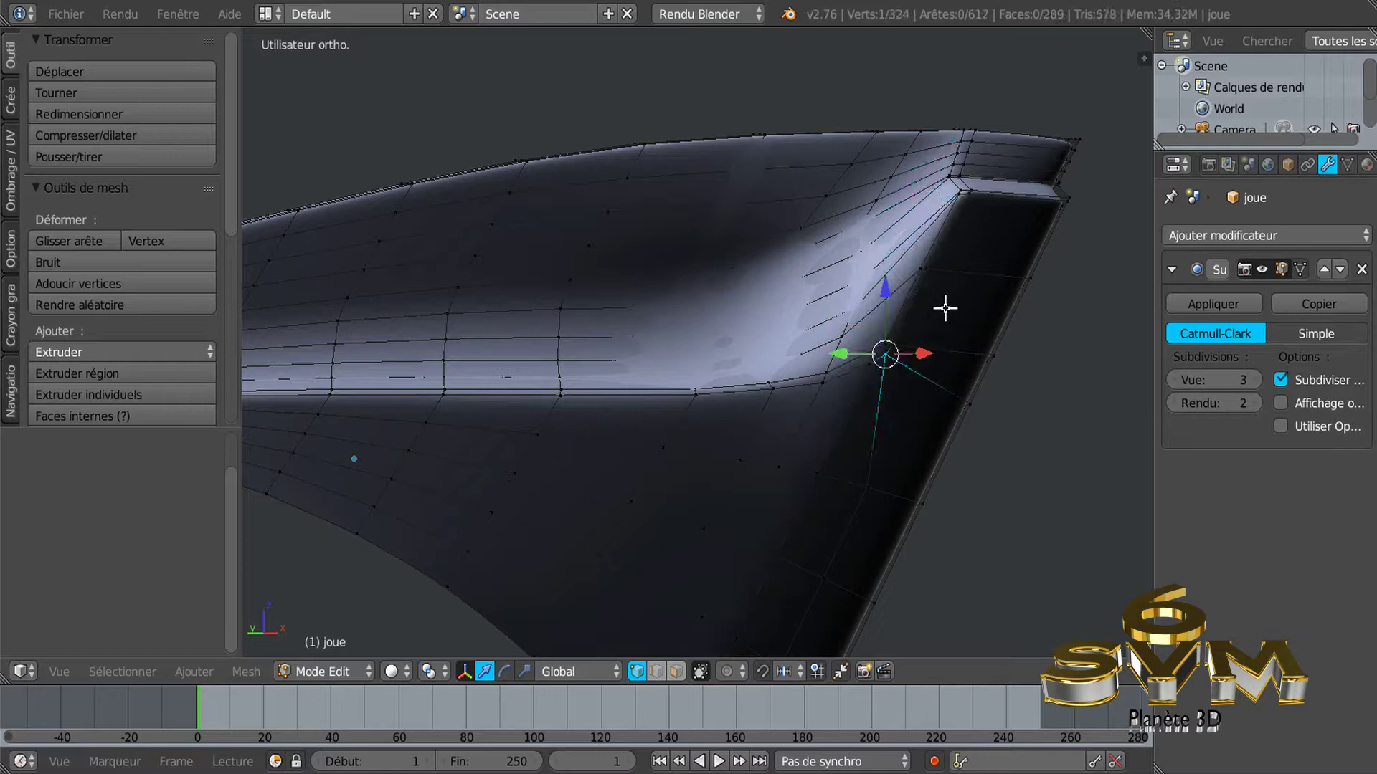
key("ctrl+z")
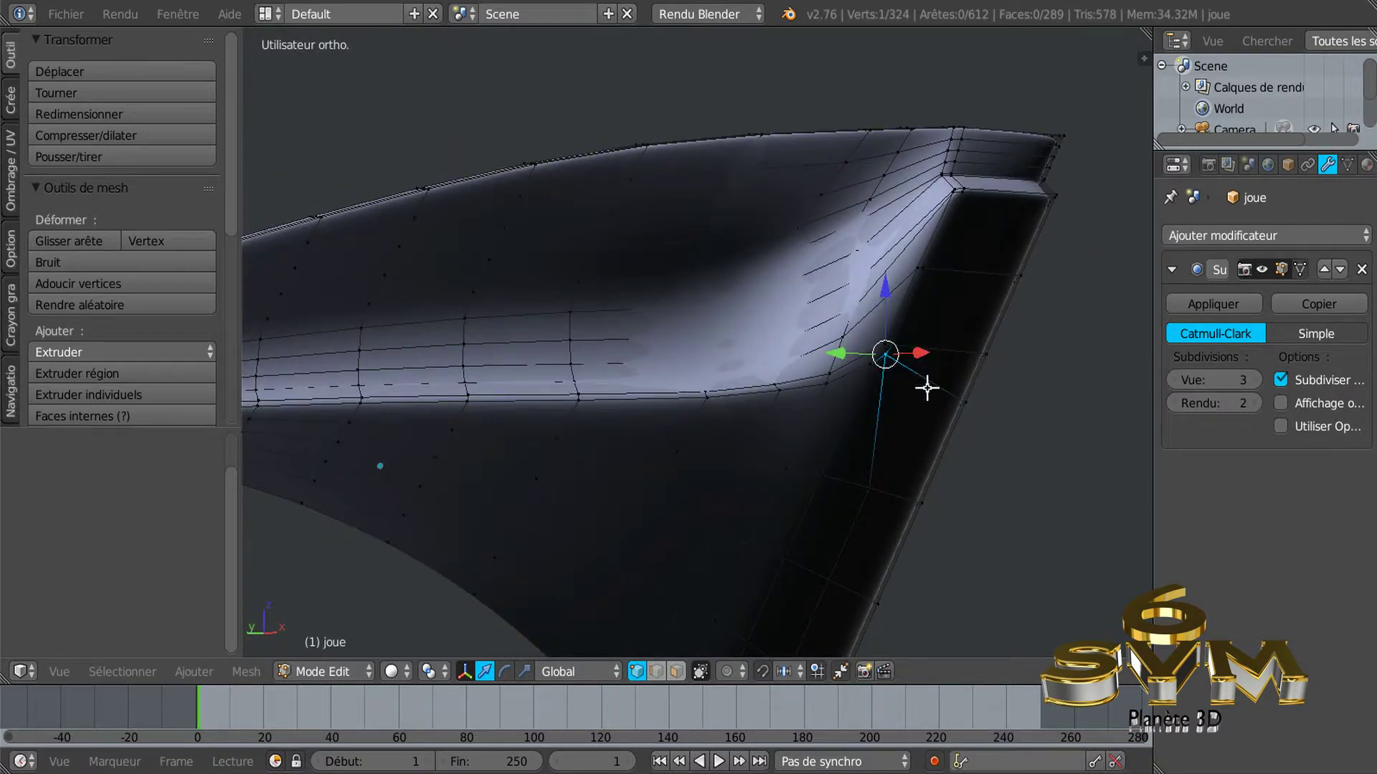
middle_click_drag(854, 451, 906, 258, "shift")
mouse_move(828, 345)
middle_mouse_down()
mouse_move(740, 363)
mouse_move(785, 413)
middle_mouse_up()
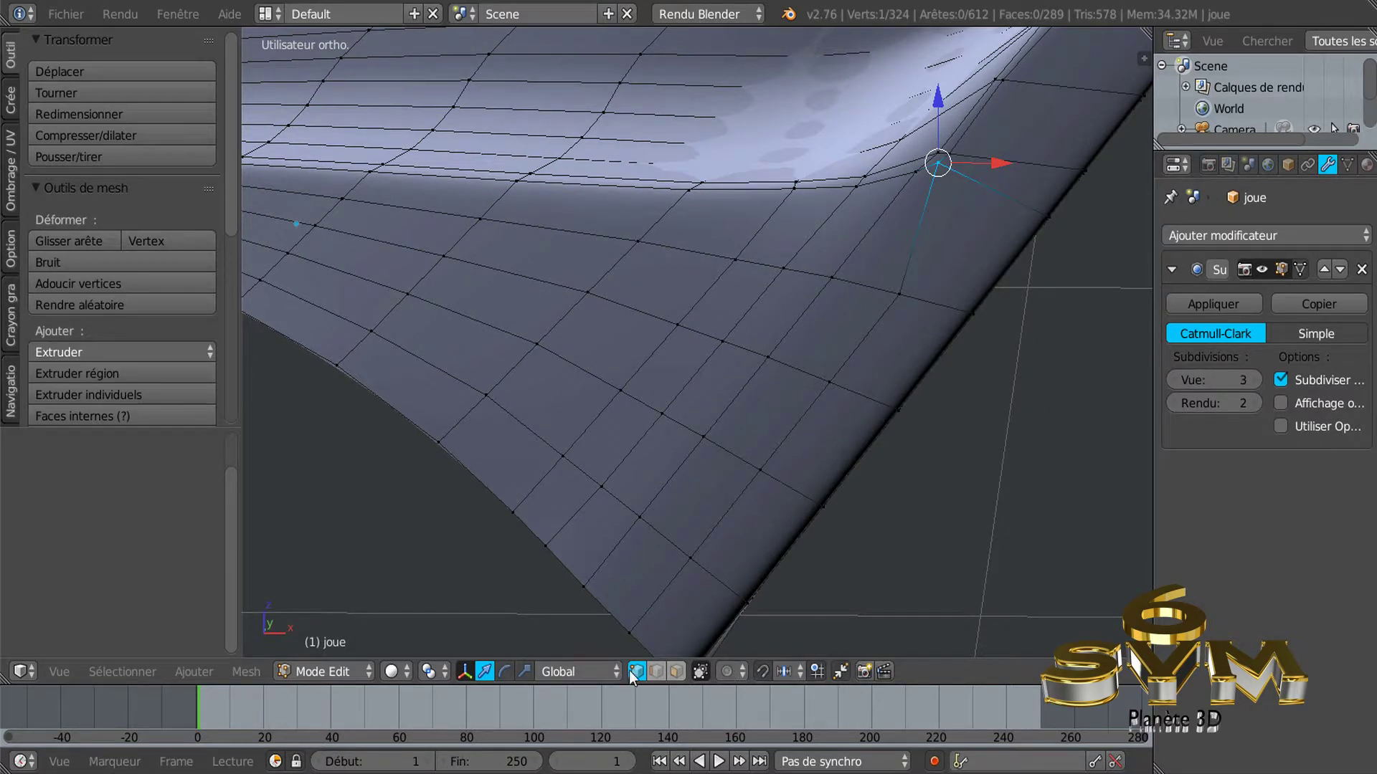
Select the block of lower front faces on the joue panel in face mode.
left_click(675, 670)
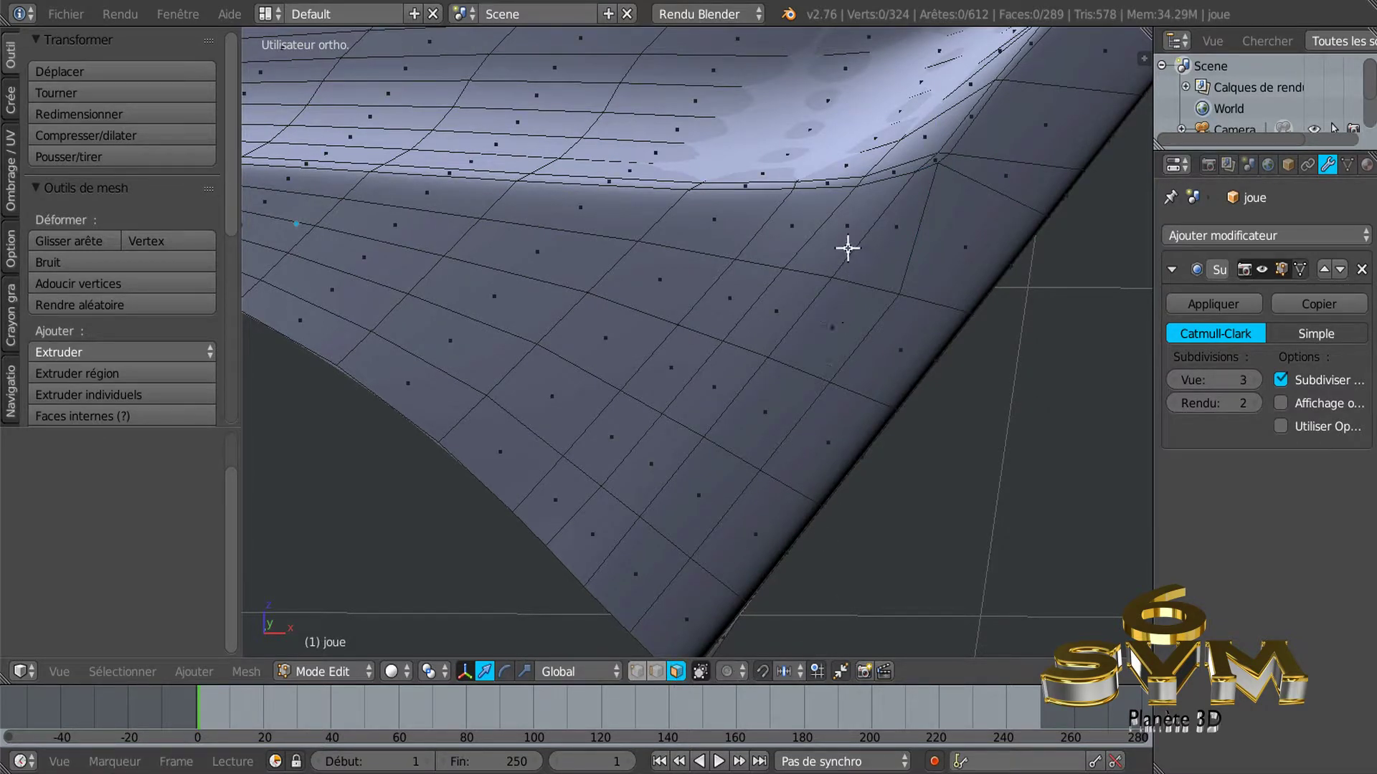
right_click(846, 246)
right_click(953, 221, "shift")
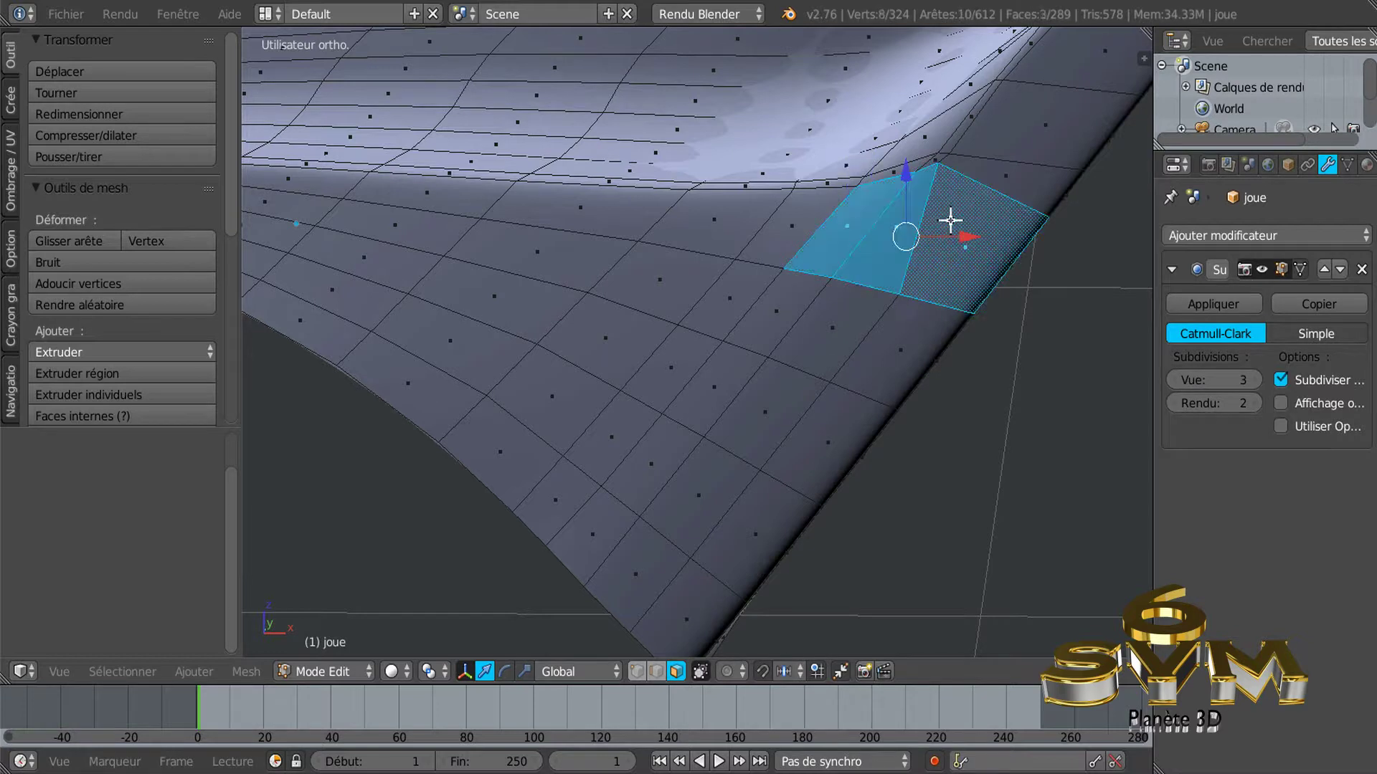
right_click(1000, 185, "shift")
right_click(975, 212, "shift")
right_click(1036, 151, "shift")
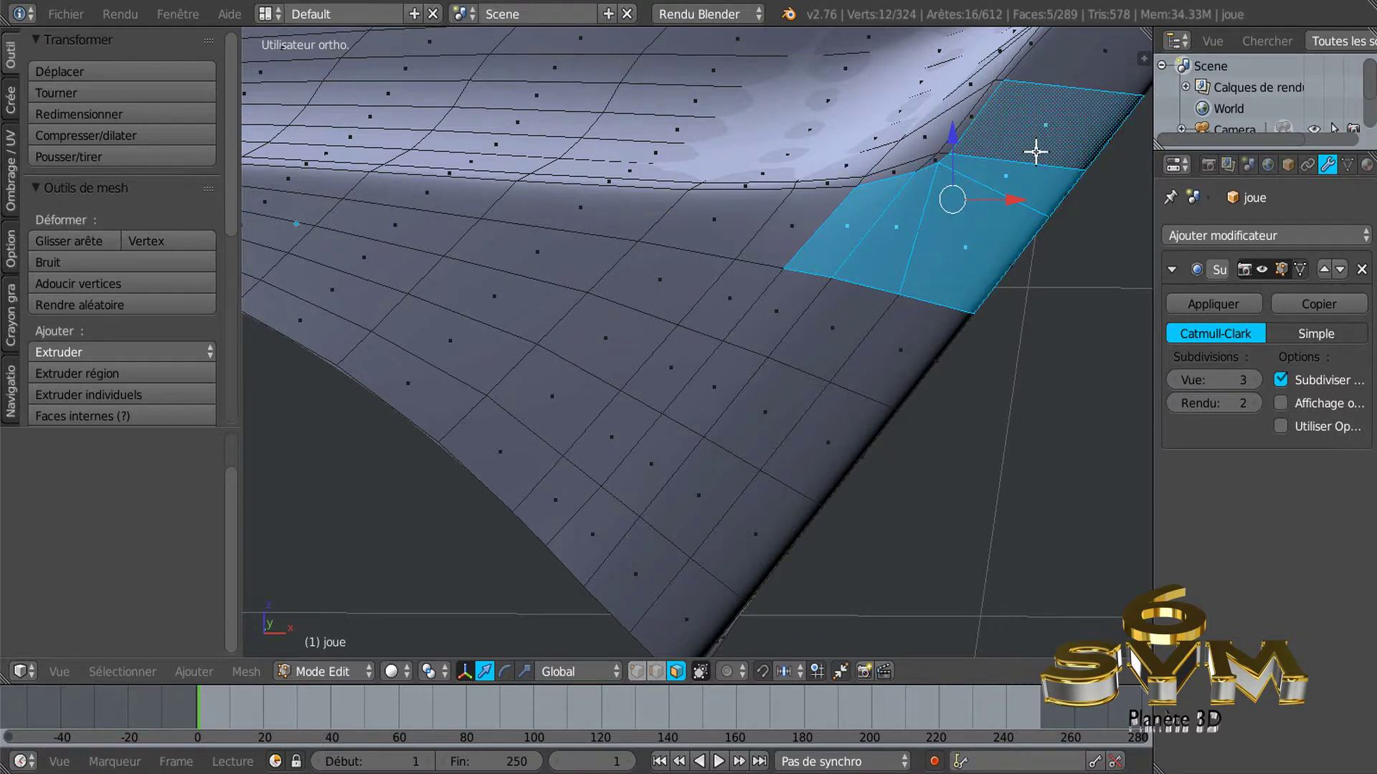
right_click(896, 328, "shift")
right_click(820, 322, "shift")
right_click(778, 309, "shift")
right_click(738, 294, "shift")
right_click(793, 239, "shift")
key("c")
mouse_move(753, 329)
left_mouse_down()
mouse_move(759, 353)
mouse_move(817, 394)
mouse_move(686, 557)
mouse_move(557, 409)
mouse_move(722, 320)
mouse_move(745, 265)
mouse_move(572, 368)
mouse_move(566, 471)
left_mouse_up()
key("Escape")
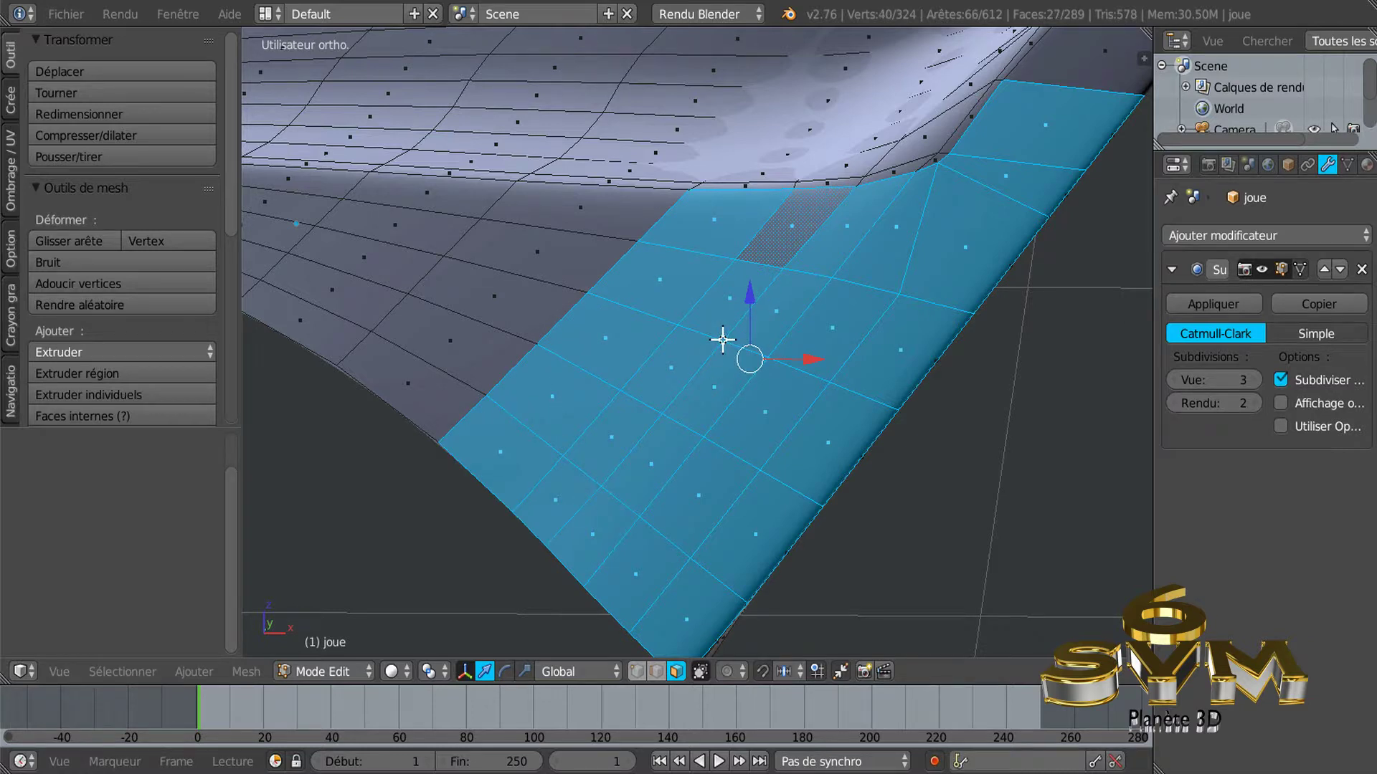
Flatten the selected faces with LoopTools and orbit to inspect the smoothed panel.
key("w")
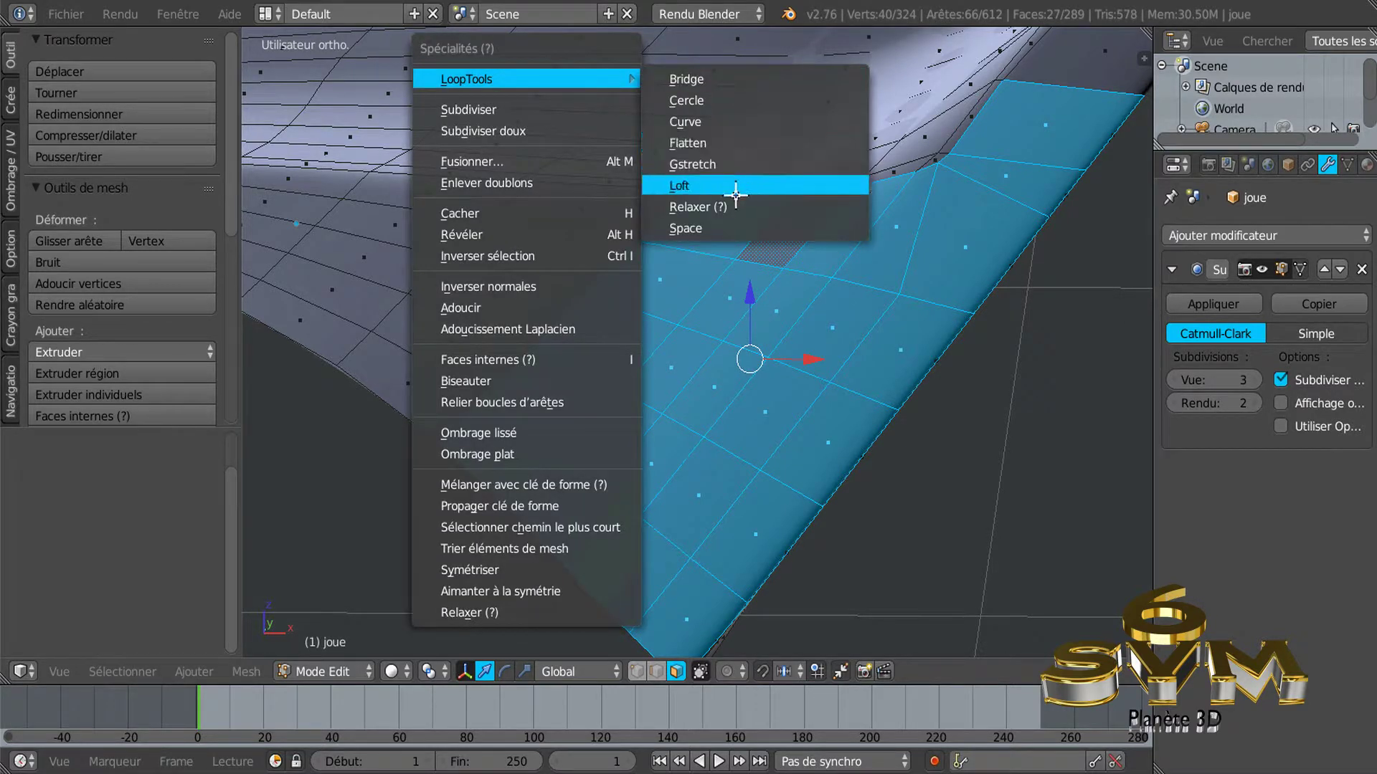
left_click(737, 144)
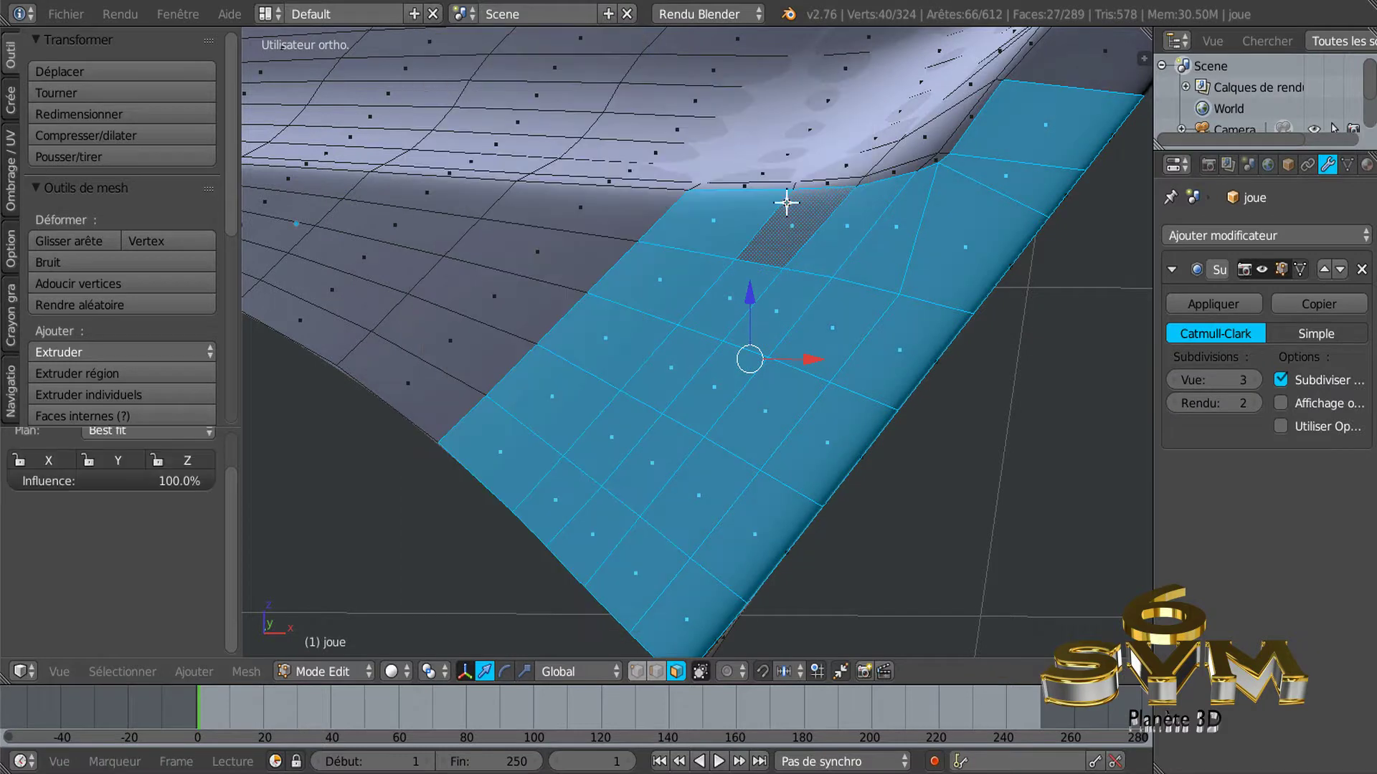
key("Tab")
mouse_move(773, 311)
middle_mouse_down()
mouse_move(749, 399)
mouse_move(837, 271)
mouse_move(871, 316)
mouse_move(849, 354)
mouse_move(743, 307)
mouse_move(773, 300)
mouse_move(666, 317)
mouse_move(802, 319)
middle_mouse_up()
key("Tab")
key("Tab")
middle_click_drag(658, 368, 819, 353)
mouse_move(757, 290)
middle_mouse_down()
mouse_move(700, 274)
mouse_move(683, 181)
mouse_move(763, 222)
mouse_move(790, 259)
mouse_move(723, 243)
mouse_move(743, 255)
middle_mouse_up()
mouse_move(793, 183)
middle_mouse_down()
mouse_move(806, 205)
mouse_move(807, 187)
mouse_move(761, 200)
mouse_move(784, 184)
mouse_move(768, 276)
middle_mouse_up()
key("Tab")
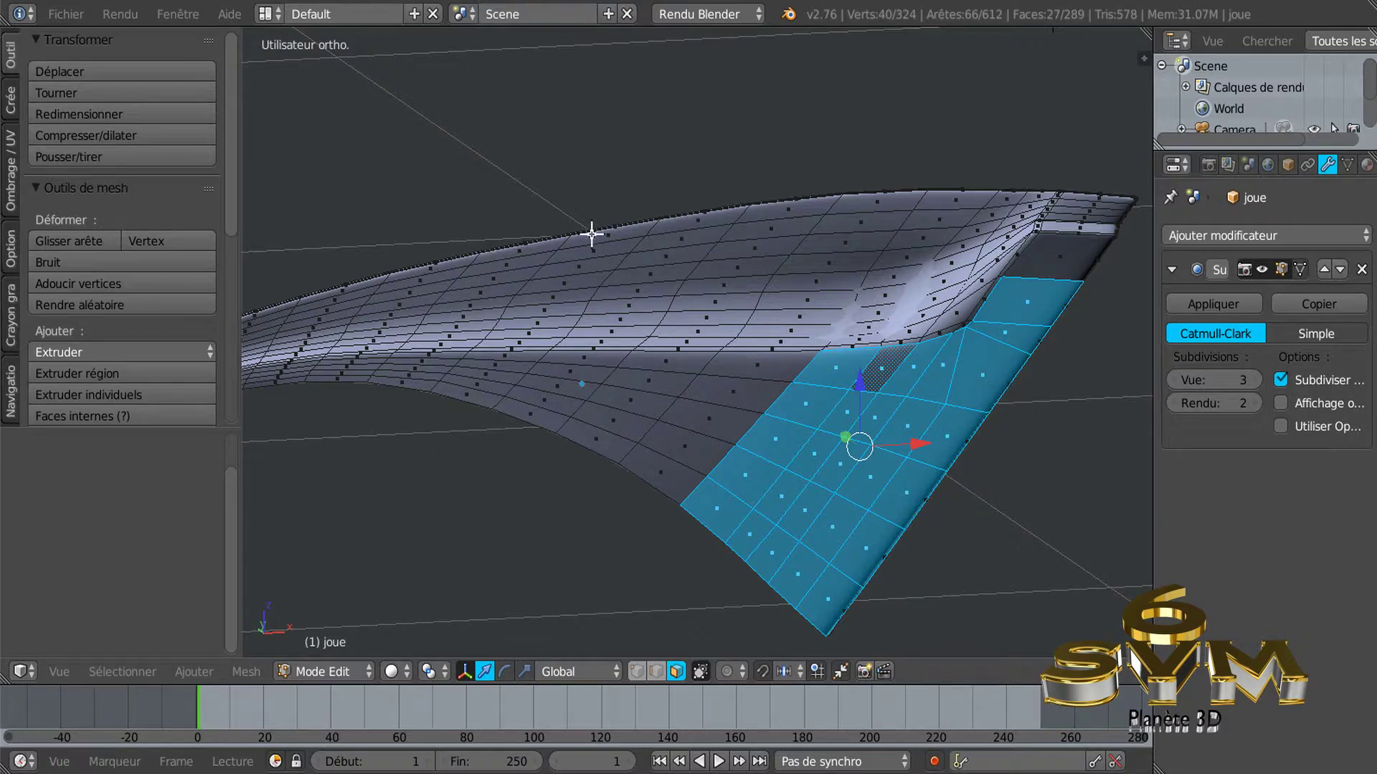
mouse_move(805, 240)
middle_mouse_down()
mouse_move(822, 287)
mouse_move(786, 212)
middle_mouse_up()
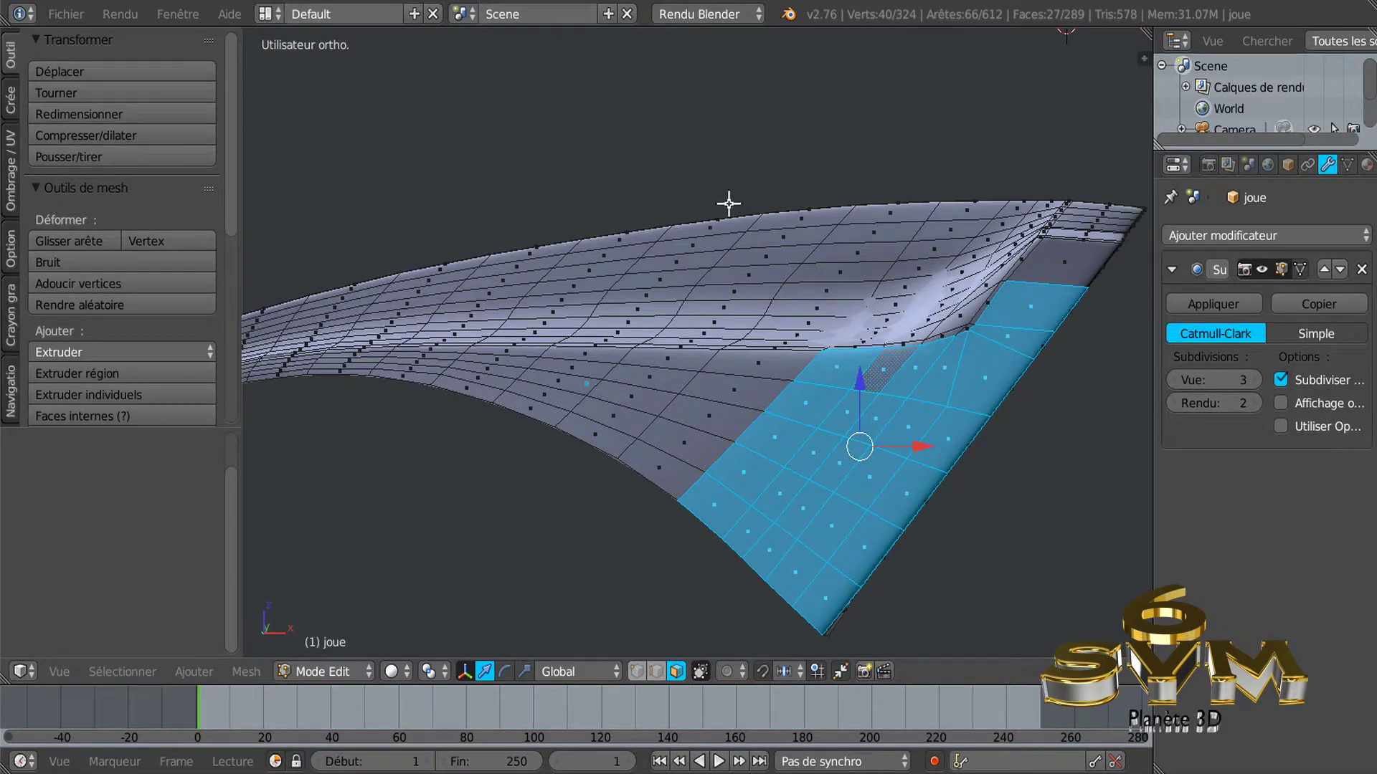
middle_click_drag(789, 262, 815, 264, "shift")
Dissolve the top edge loop and the next one below, leaving 288 vertices and 255 faces.
left_click(657, 675)
right_click(806, 233, "alt")
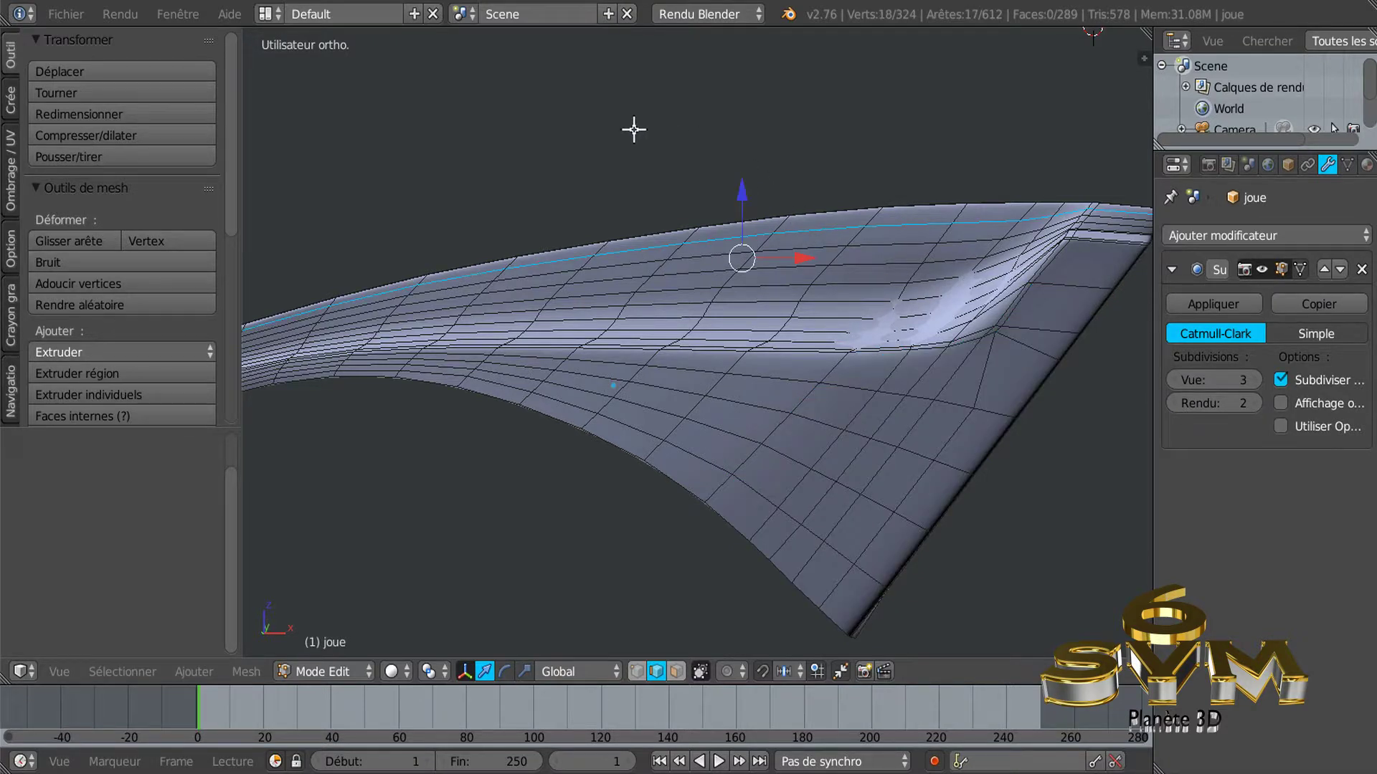
key("x")
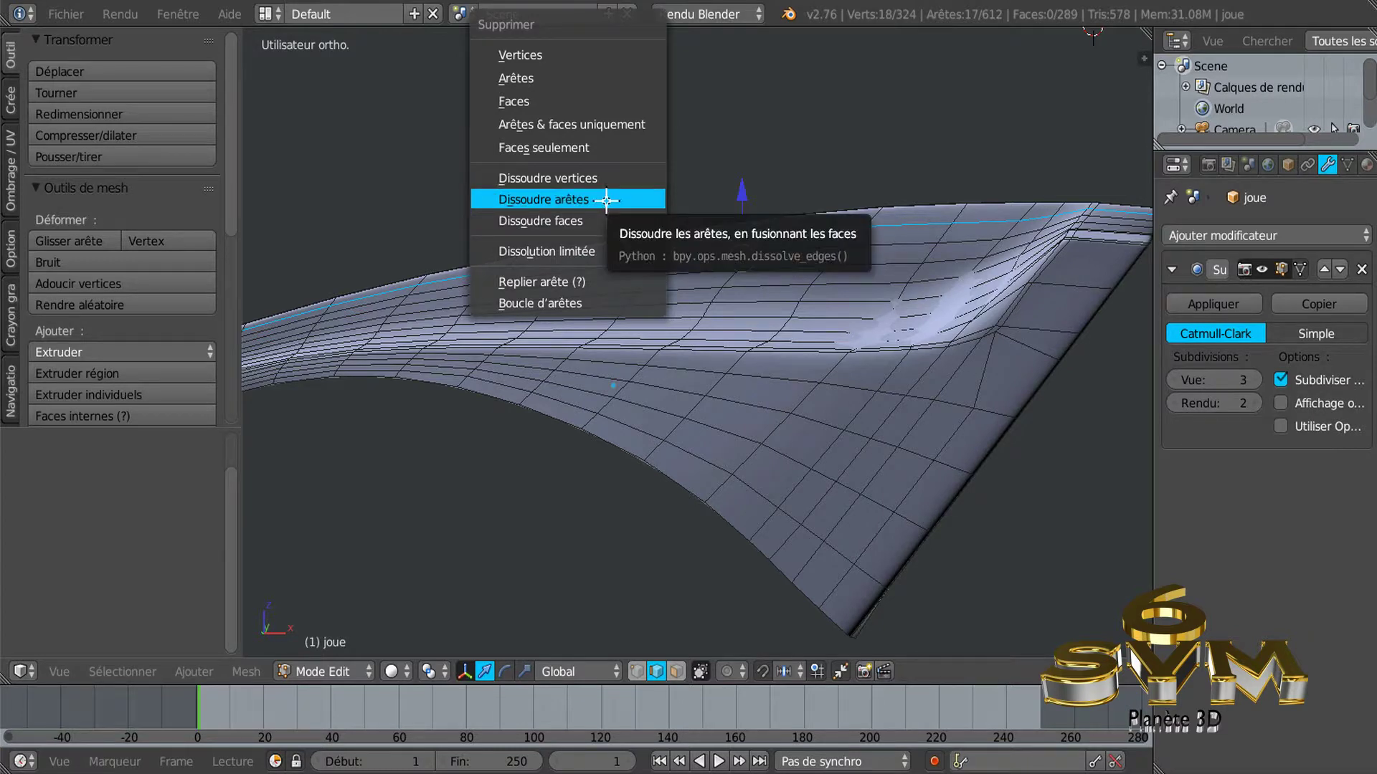
left_click(604, 200)
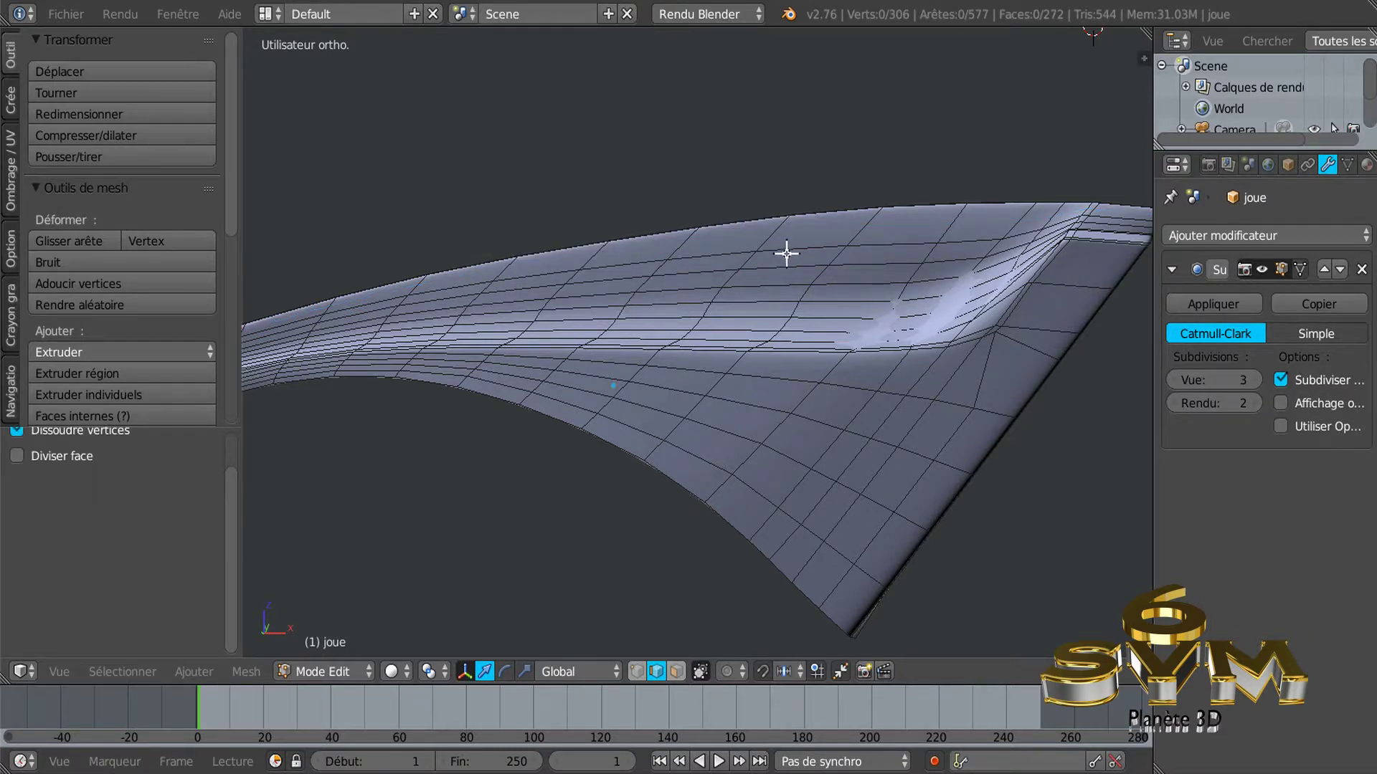
right_click(786, 252, "alt")
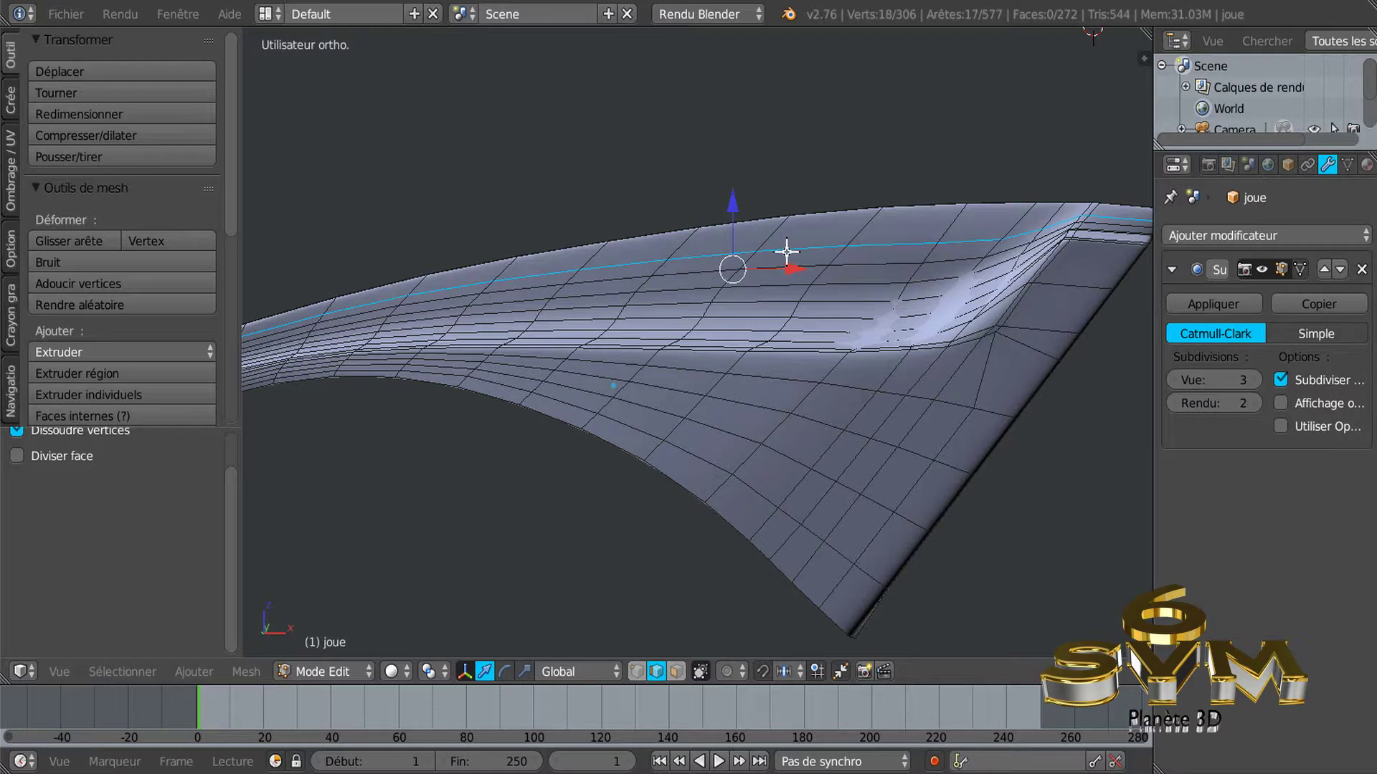
key("x")
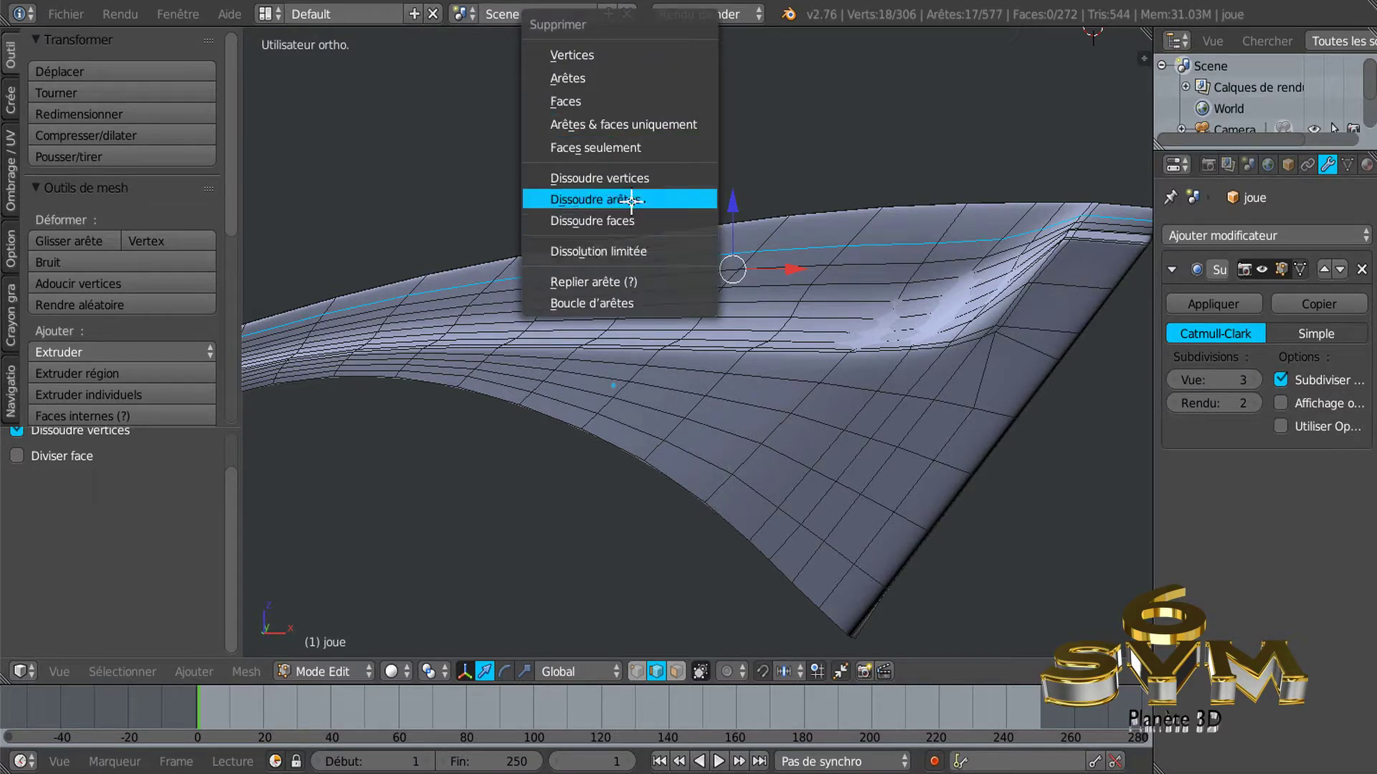
left_click(631, 201)
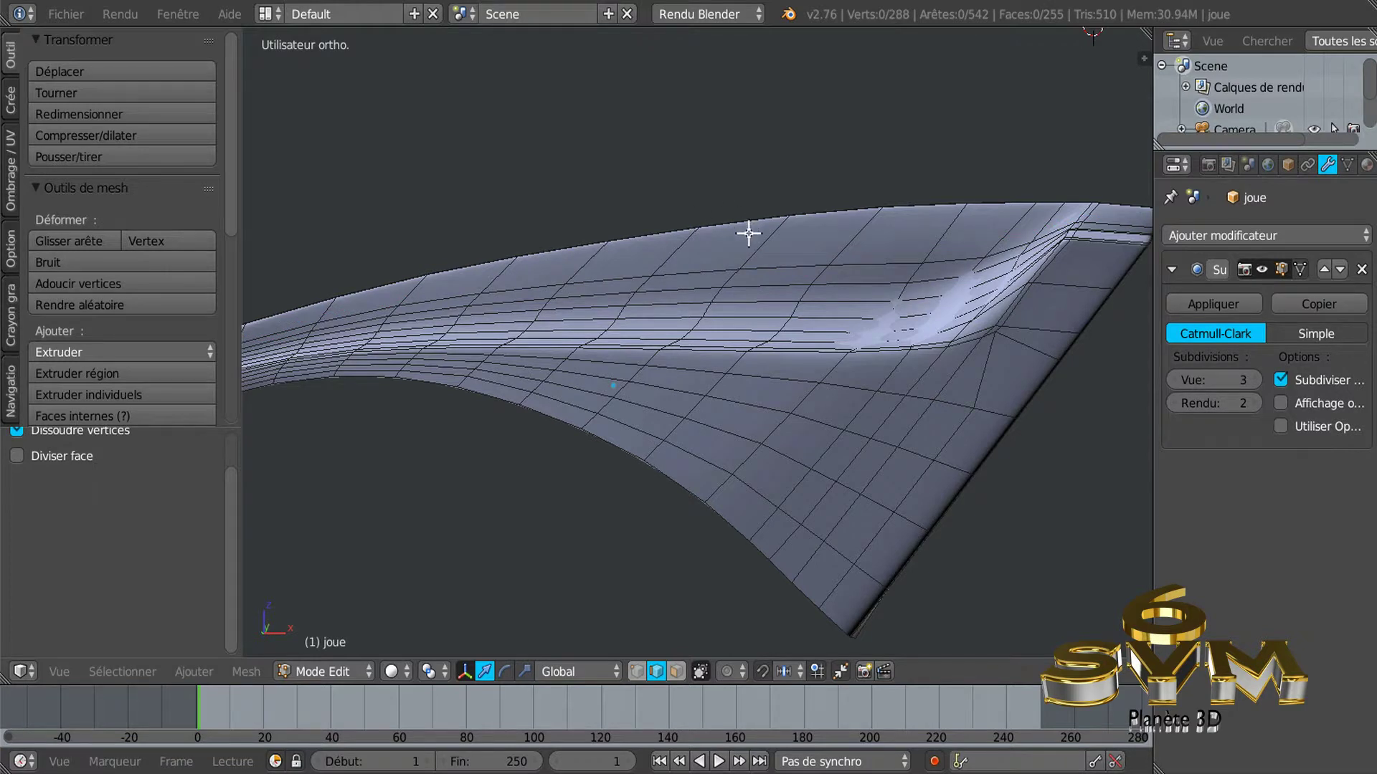
Show the joue panel as wireframe and switch to vertex selection mode.
scroll(749, 233, "down", 1)
scroll(746, 244, "down", 2)
scroll(760, 261, "down", 1)
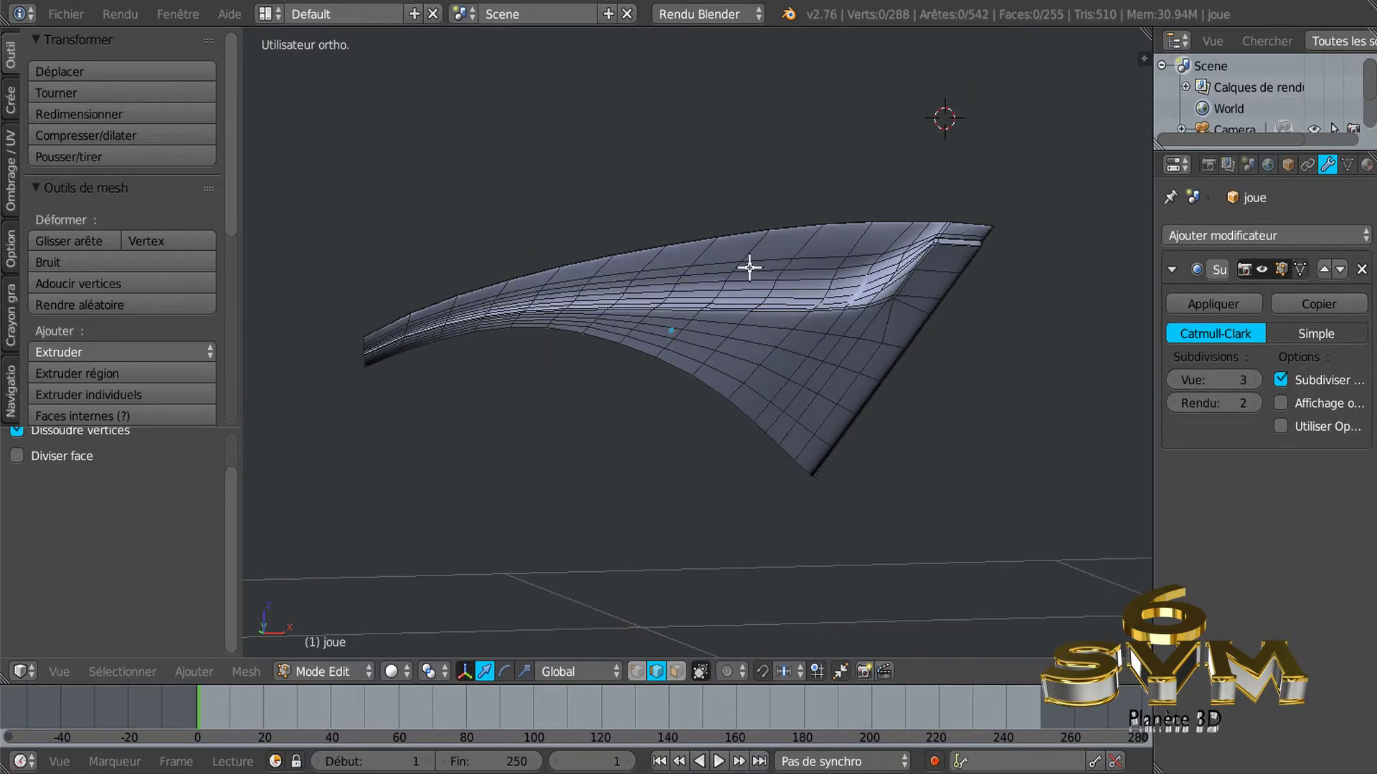
scroll(749, 268, "up", 1)
scroll(781, 277, "up", 1)
scroll(747, 286, "up", 1)
scroll(729, 264, "up", 1)
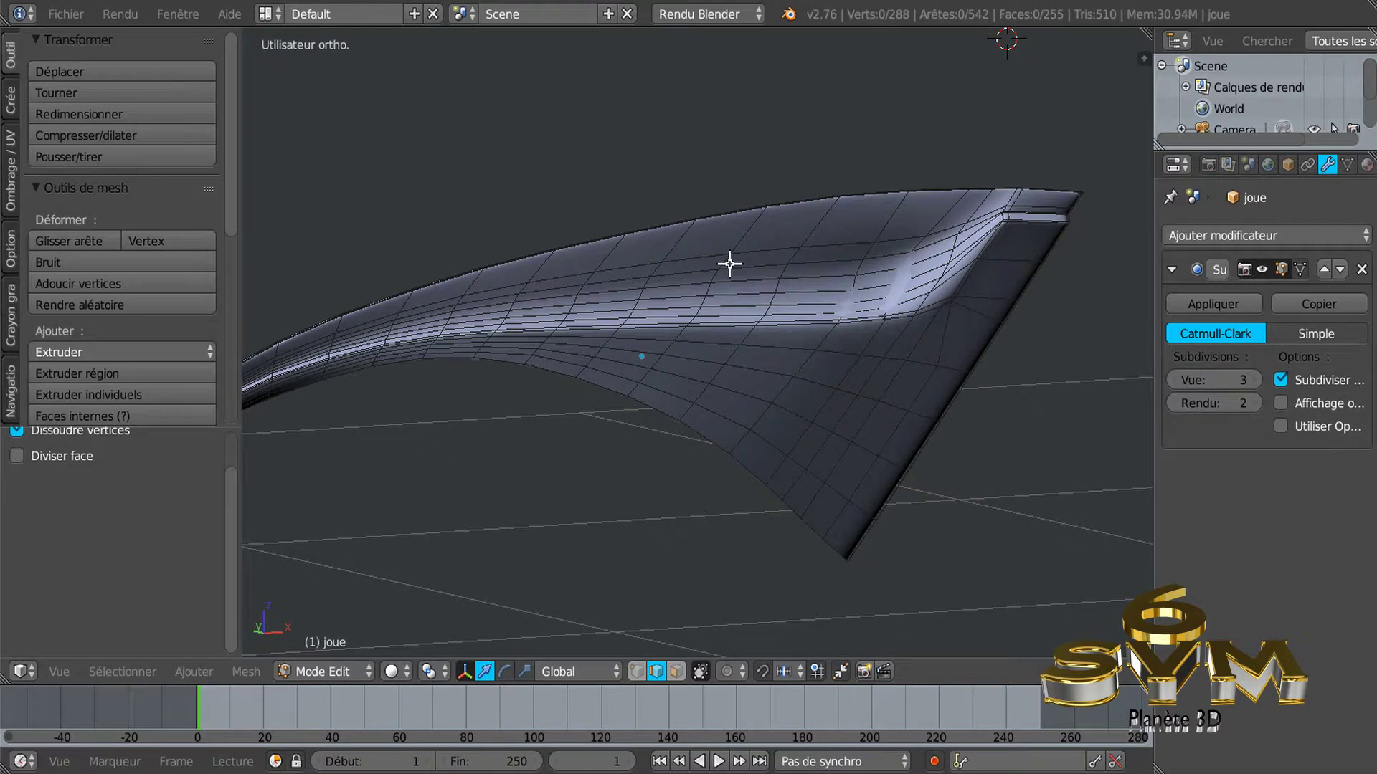
key("z")
middle_click_drag(627, 258, 648, 264)
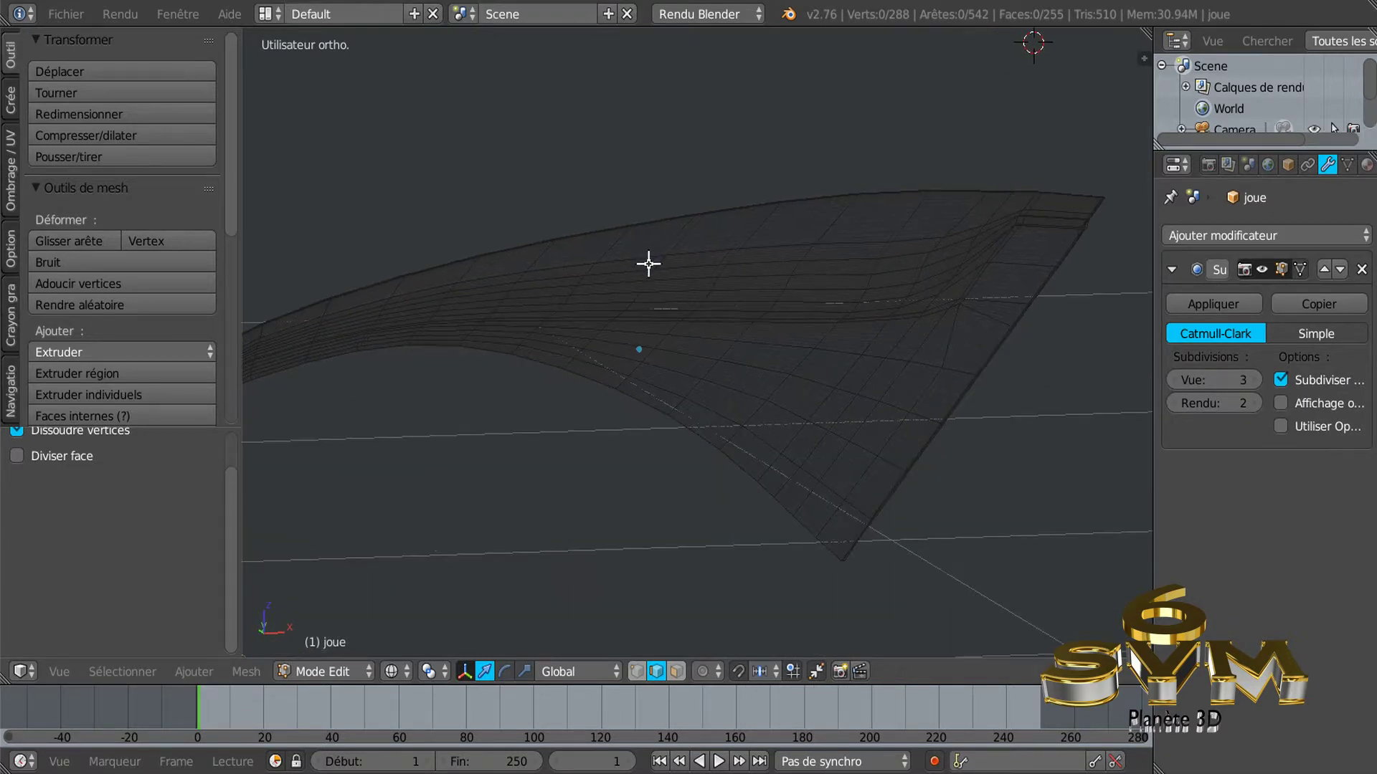
left_click(636, 671)
Circle-select the front corner vertices and the vertices along the panel's top edge.
key("c")
mouse_move(1096, 181)
left_mouse_down()
mouse_move(851, 175)
mouse_move(530, 240)
left_mouse_up()
key("Escape")
scroll(789, 144, "up", 3)
scroll(833, 130, "up", 2)
key("c")
left_click_drag(798, 144, 506, 238)
key("Escape")
Add the rim's end edge loop to the selection and orbit to check it.
mouse_move(847, 146)
middle_mouse_down()
mouse_move(399, 237)
mouse_move(838, 289)
mouse_move(884, 261)
mouse_move(771, 248)
mouse_move(682, 261)
mouse_move(689, 236)
mouse_move(771, 301)
mouse_move(763, 328)
middle_mouse_up()
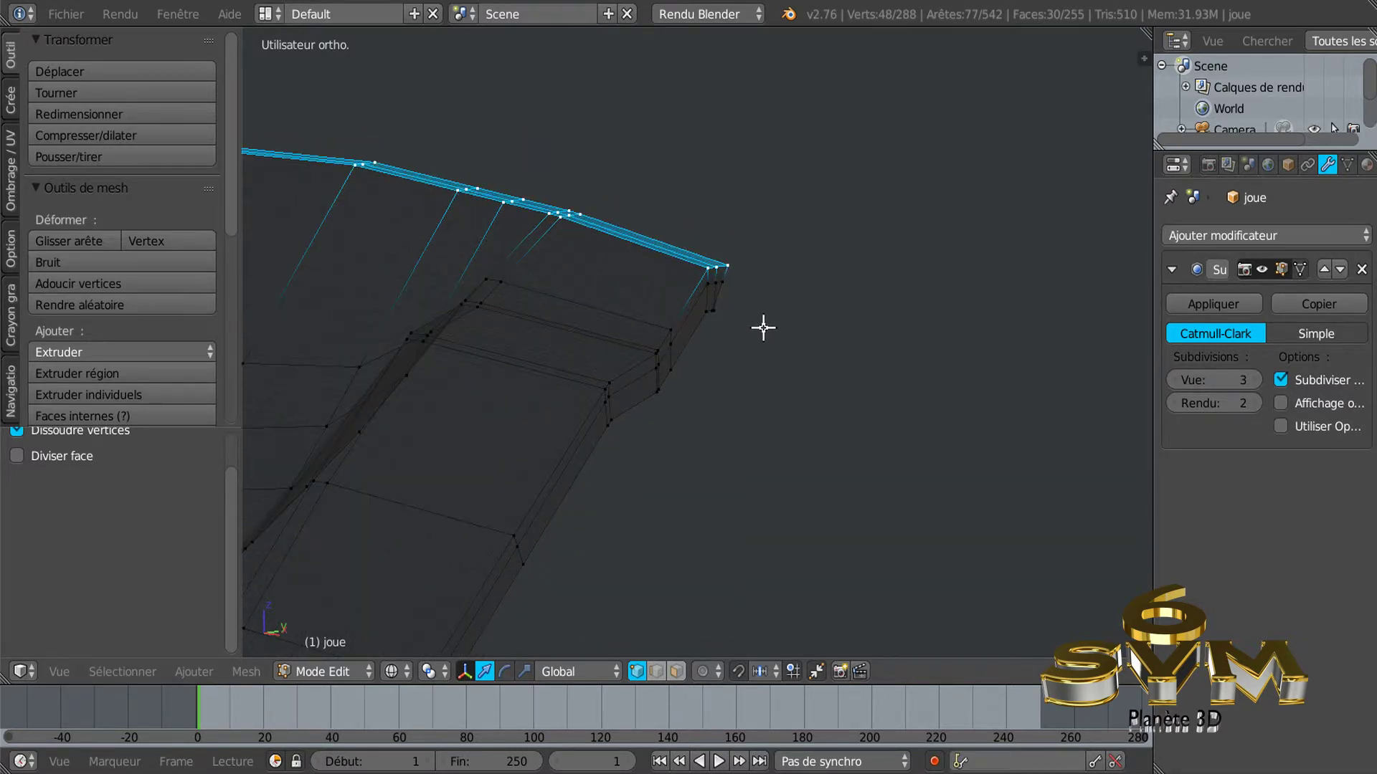
right_click(712, 308, "alt+shift")
middle_click_drag(861, 341, 856, 357)
middle_click_drag(552, 412, 550, 420)
mouse_move(418, 414)
middle_mouse_down("shift")
mouse_move(885, 332)
mouse_move(690, 354)
middle_mouse_up("shift")
mouse_move(529, 381)
middle_mouse_down()
mouse_move(707, 329)
mouse_move(624, 335)
mouse_move(805, 354)
mouse_move(829, 329)
mouse_move(784, 326)
mouse_move(657, 399)
mouse_move(463, 359)
middle_mouse_up()
middle_click_drag(585, 350, 881, 316)
mouse_move(656, 330)
middle_mouse_down()
mouse_move(608, 316)
mouse_move(867, 316)
mouse_move(775, 375)
mouse_move(780, 362)
mouse_move(732, 350)
mouse_move(725, 329)
middle_mouse_up()
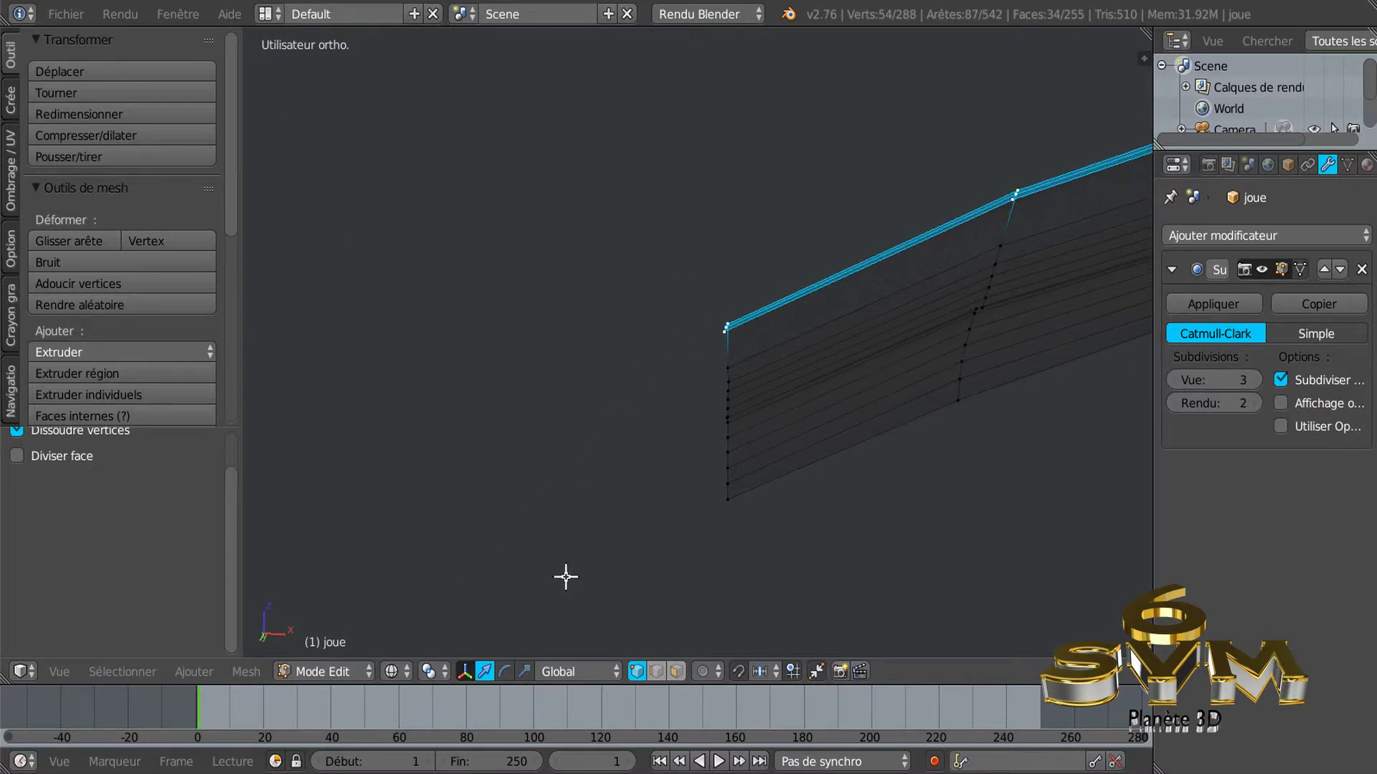
Pivot around a 3D cursor left of the rim end and lower the rim 0.007 along Z.
left_click(428, 671)
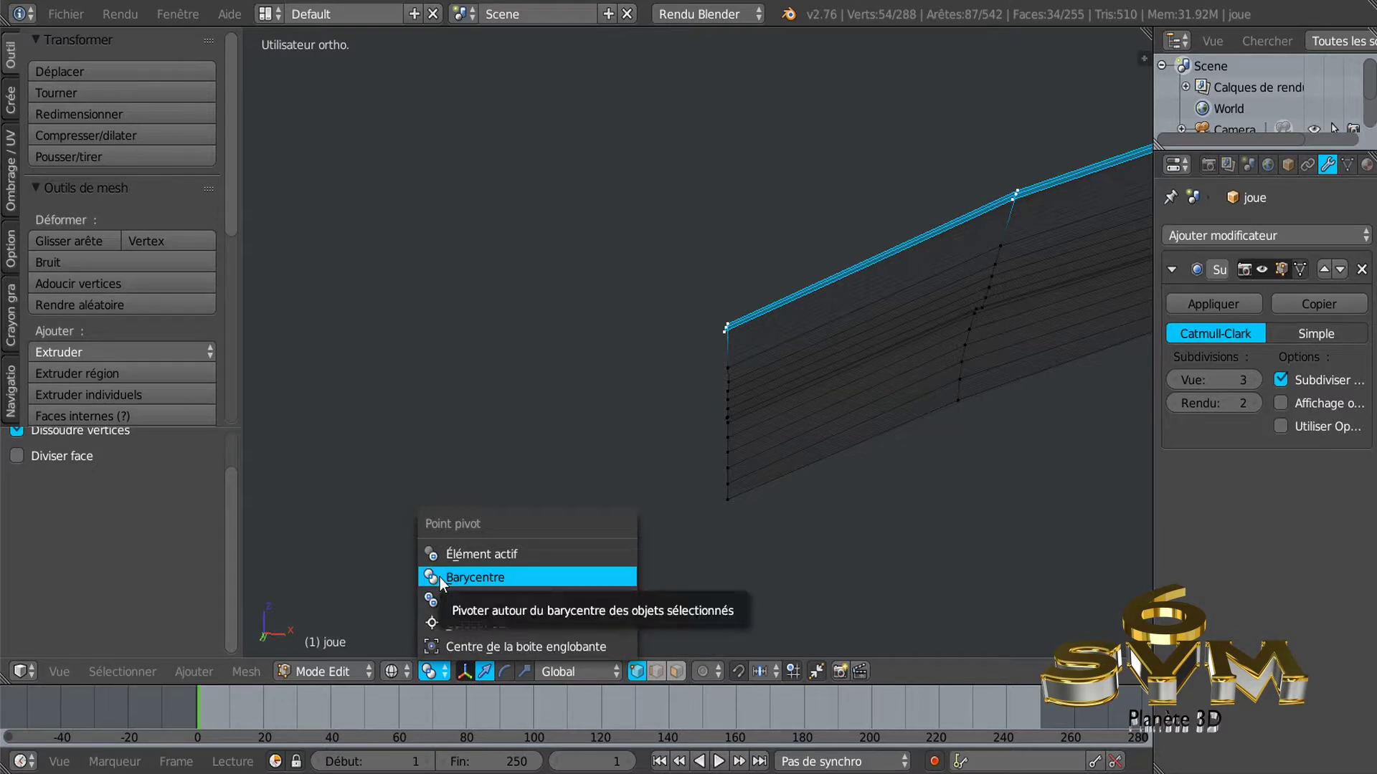
left_click(446, 622)
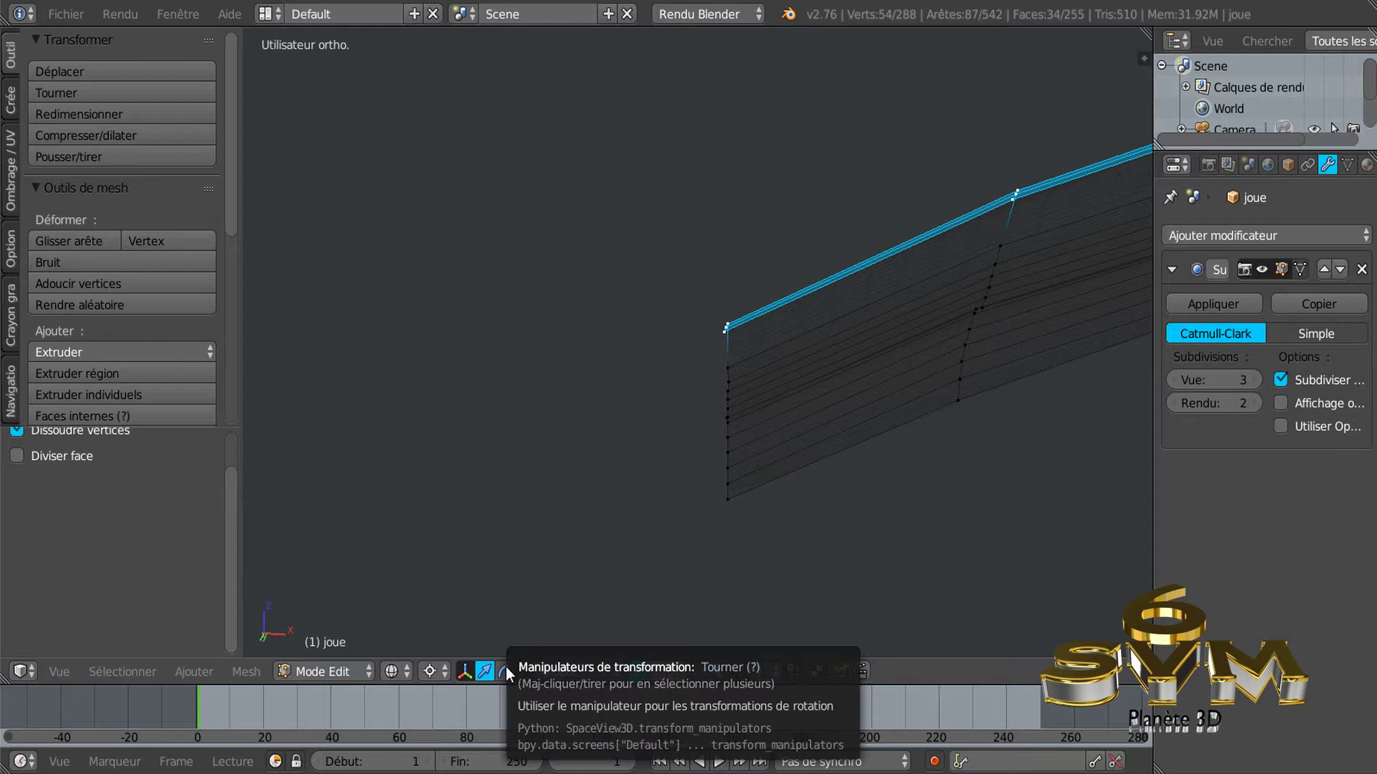
left_click(606, 375)
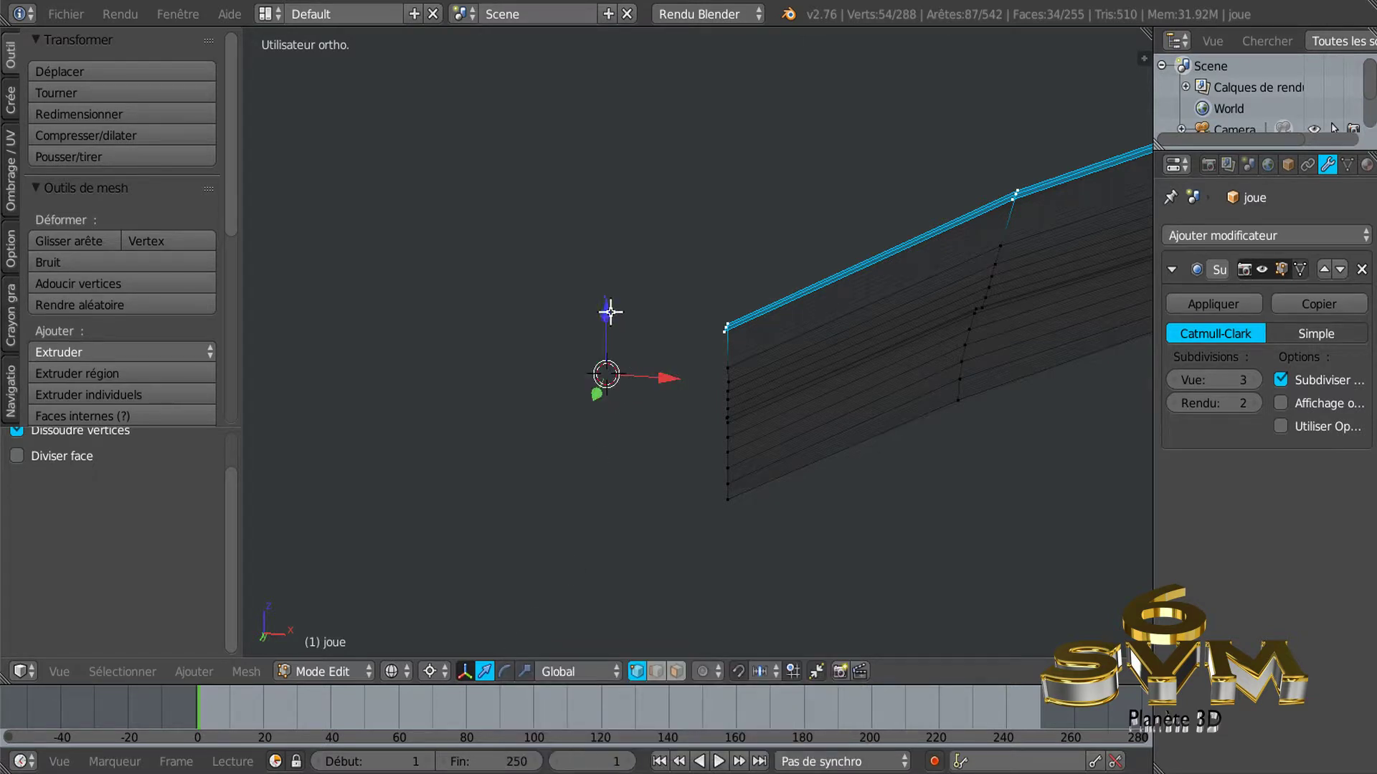
left_click_drag(606, 313, 612, 338)
mouse_move(611, 378)
middle_mouse_down()
mouse_move(923, 397)
mouse_move(772, 409)
middle_mouse_up()
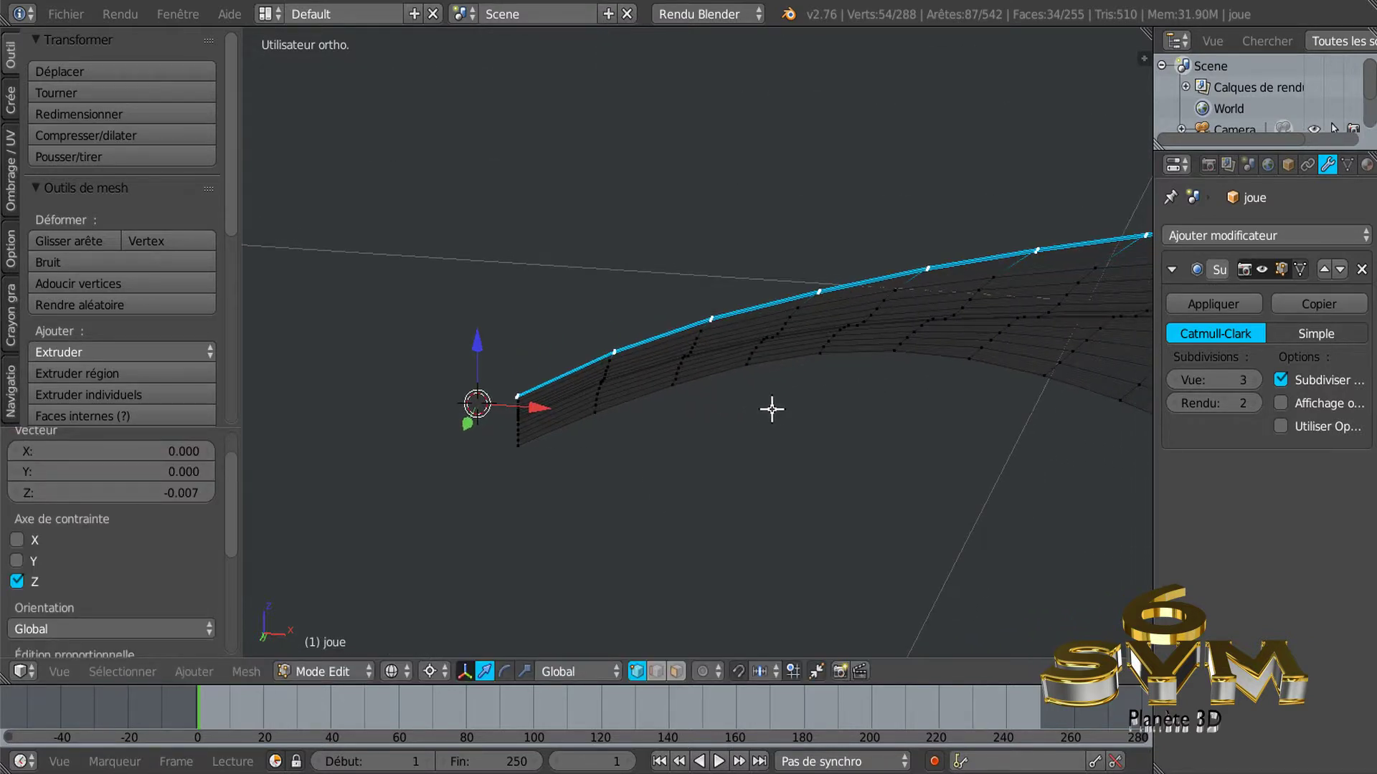
Leave Edit Mode and orbit around the smoothed joue panel.
key("Tab")
mouse_move(884, 376)
middle_mouse_down()
mouse_move(917, 382)
mouse_move(655, 441)
middle_mouse_up()
mouse_move(927, 428)
middle_mouse_down()
mouse_move(617, 427)
mouse_move(820, 402)
mouse_move(836, 476)
mouse_move(1006, 227)
middle_mouse_up()
Switch to solid shading, zoom onto the joue panel's upper edge, and enter Edit Mode.
key("z")
scroll(1006, 226, "up", 2)
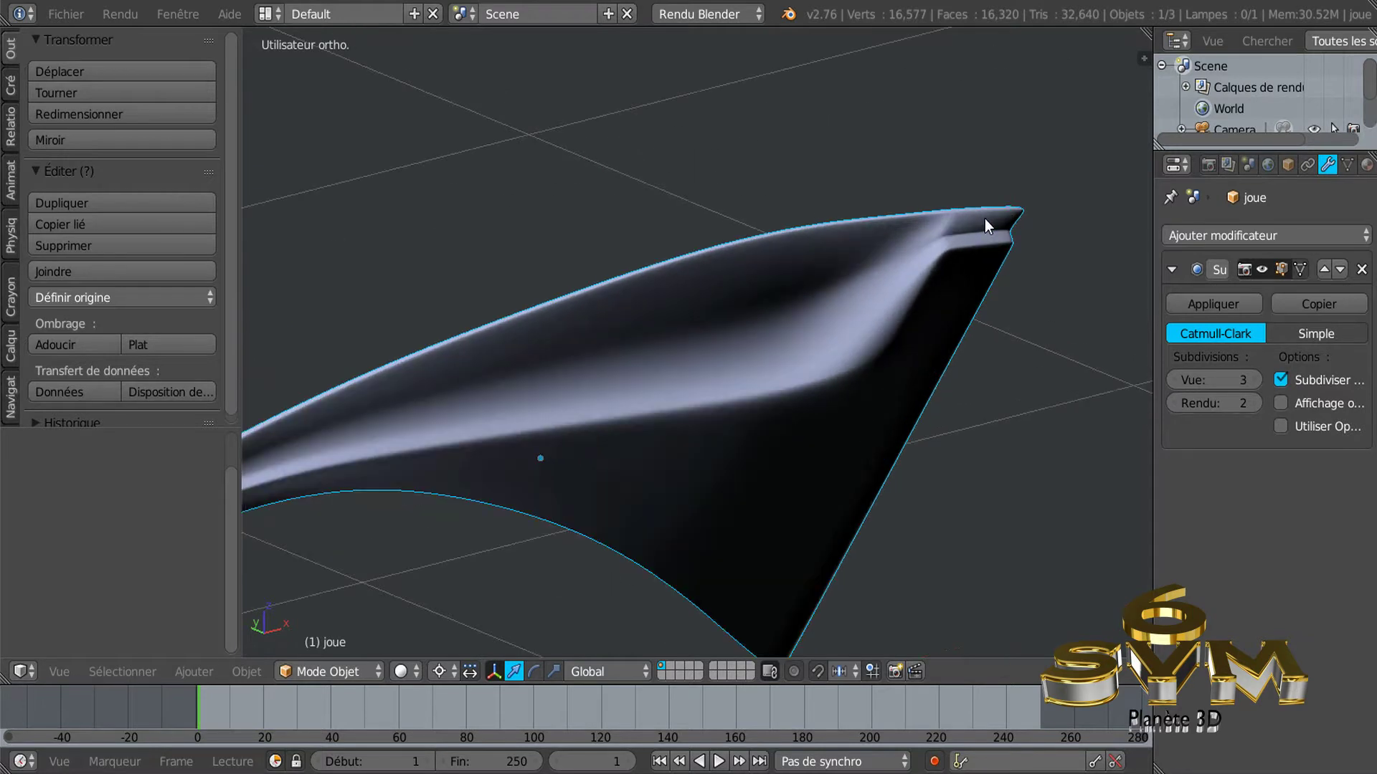
scroll(987, 238, "up", 2)
scroll(986, 238, "up", 2)
scroll(987, 238, "up", 2)
middle_click_drag(867, 331, 830, 311)
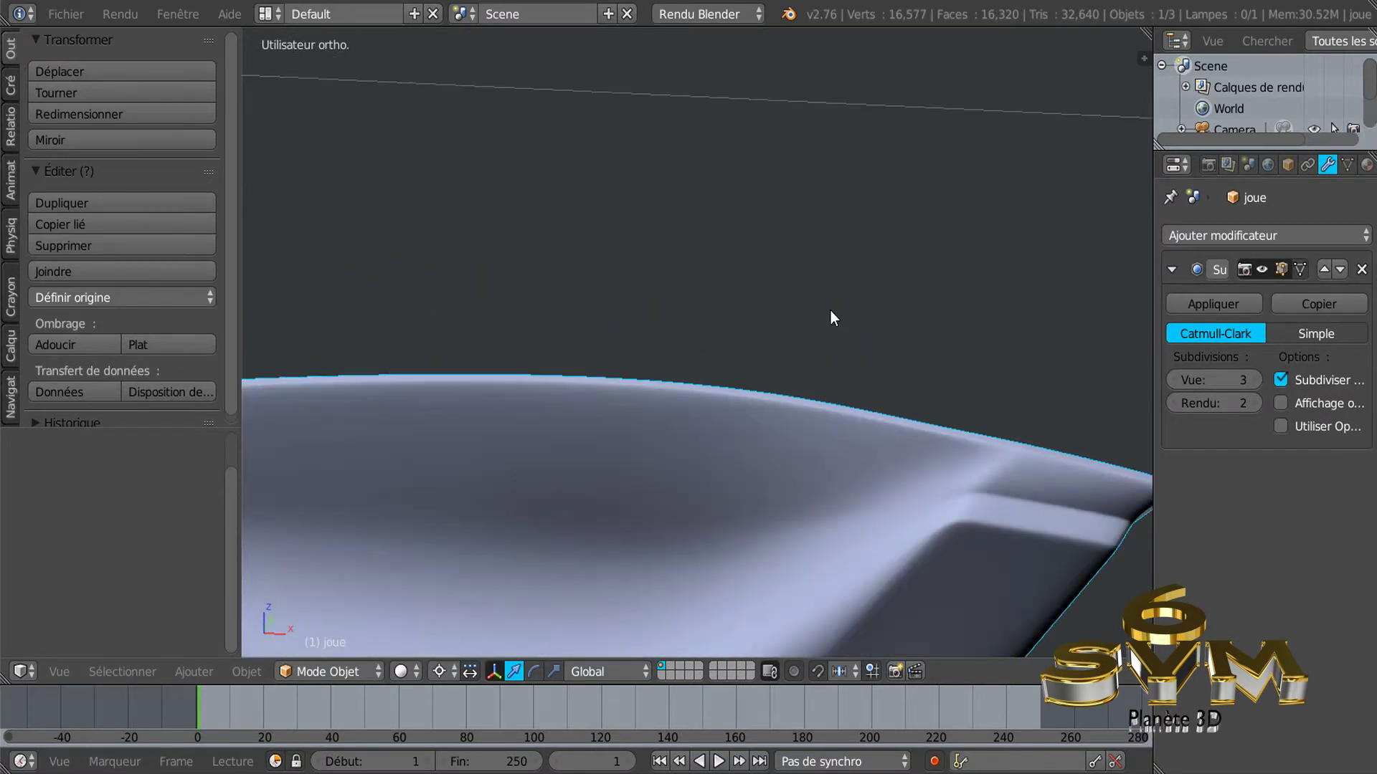
mouse_move(788, 462)
middle_mouse_down()
mouse_move(670, 315)
mouse_move(971, 305)
mouse_move(913, 409)
mouse_move(927, 335)
mouse_move(934, 345)
middle_mouse_up()
key("Tab")
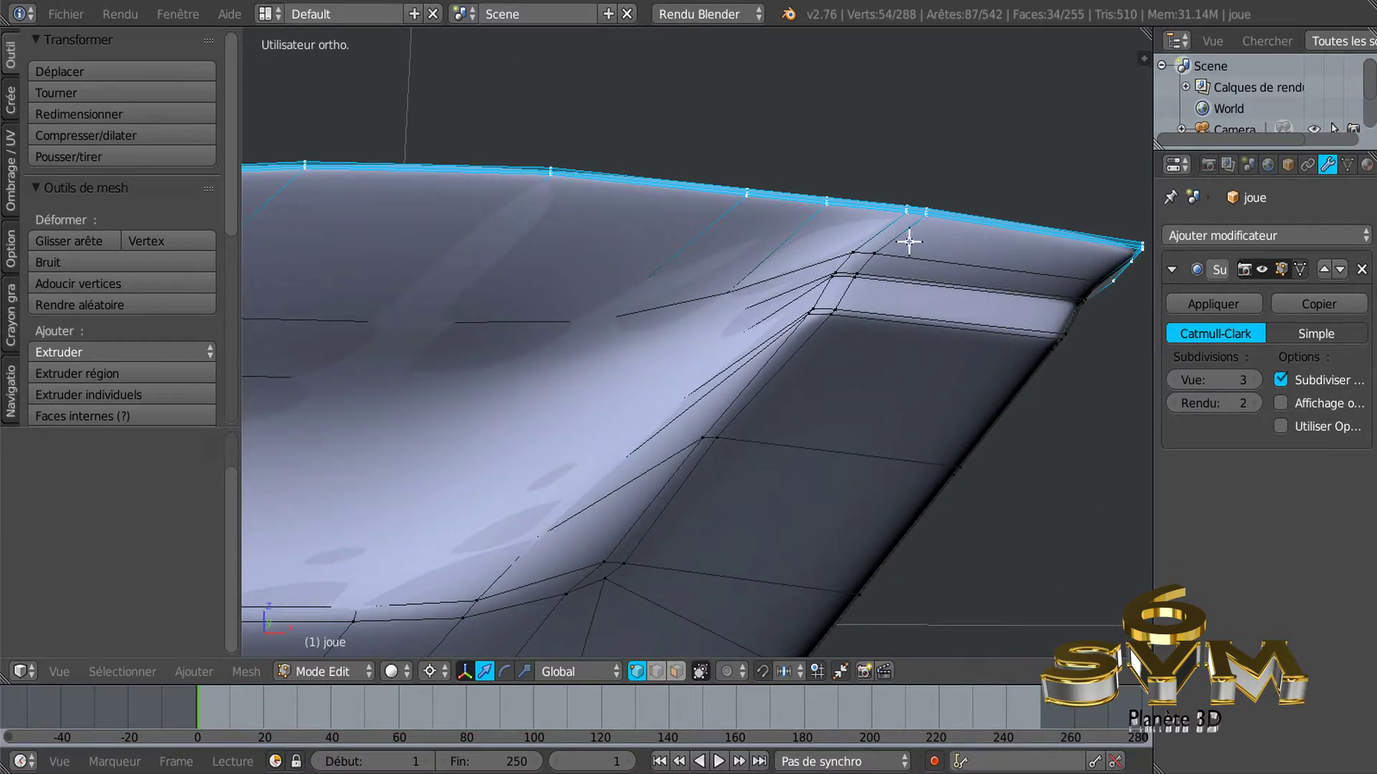
Select three vertices below the top rim and edge-slide them 0.8821 toward the rim.
right_click(863, 251)
right_click(1030, 282, "shift")
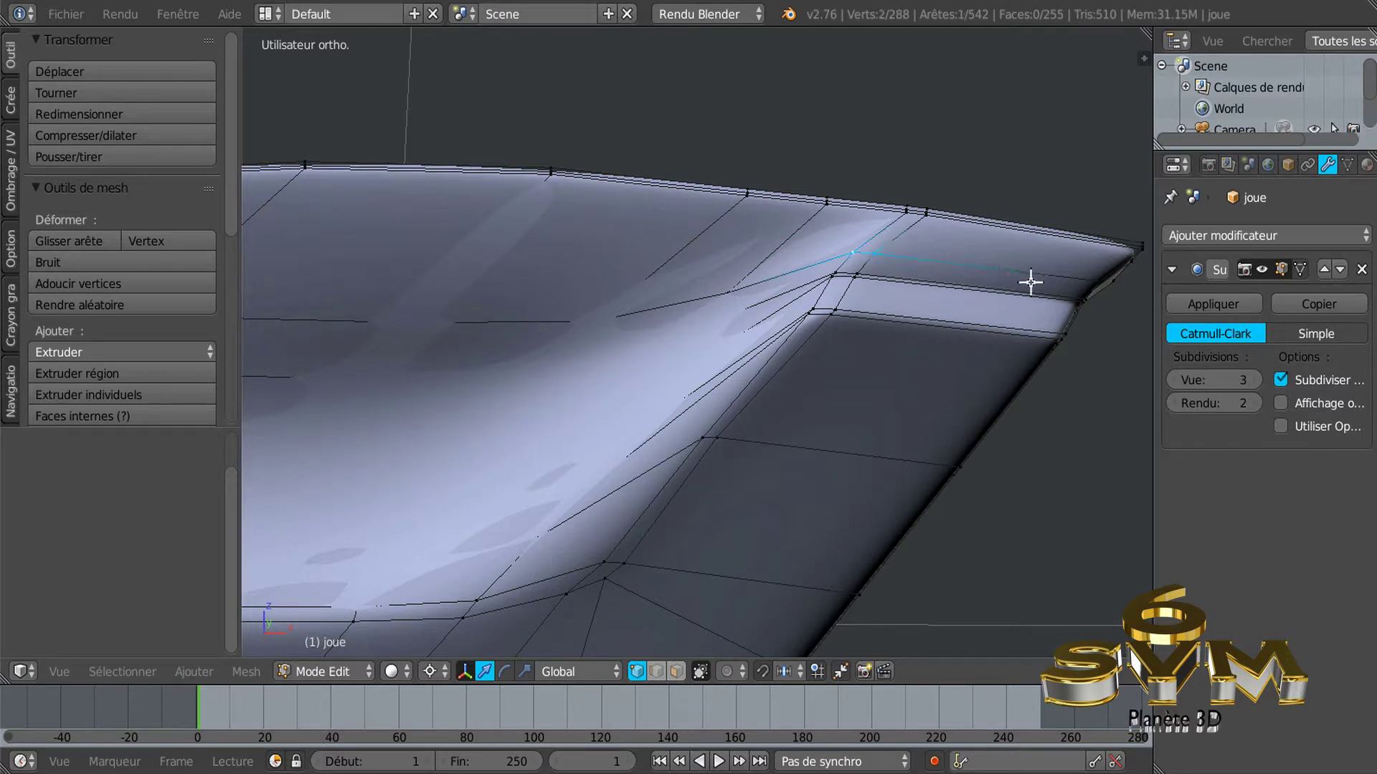
right_click(1099, 278, "shift")
mouse_move(1066, 292)
middle_mouse_down()
mouse_move(949, 286)
mouse_move(1011, 305)
mouse_move(992, 294)
middle_mouse_up()
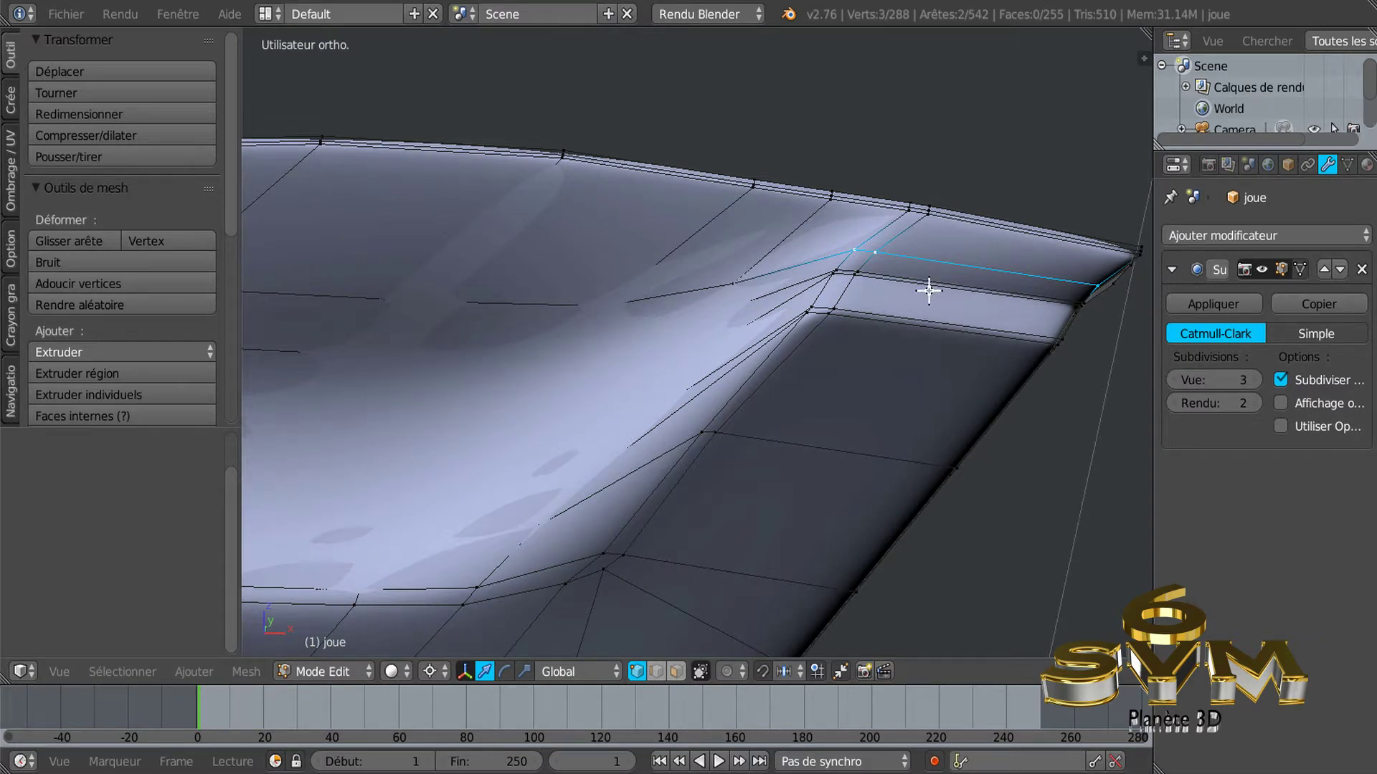
key("g")
key("g")
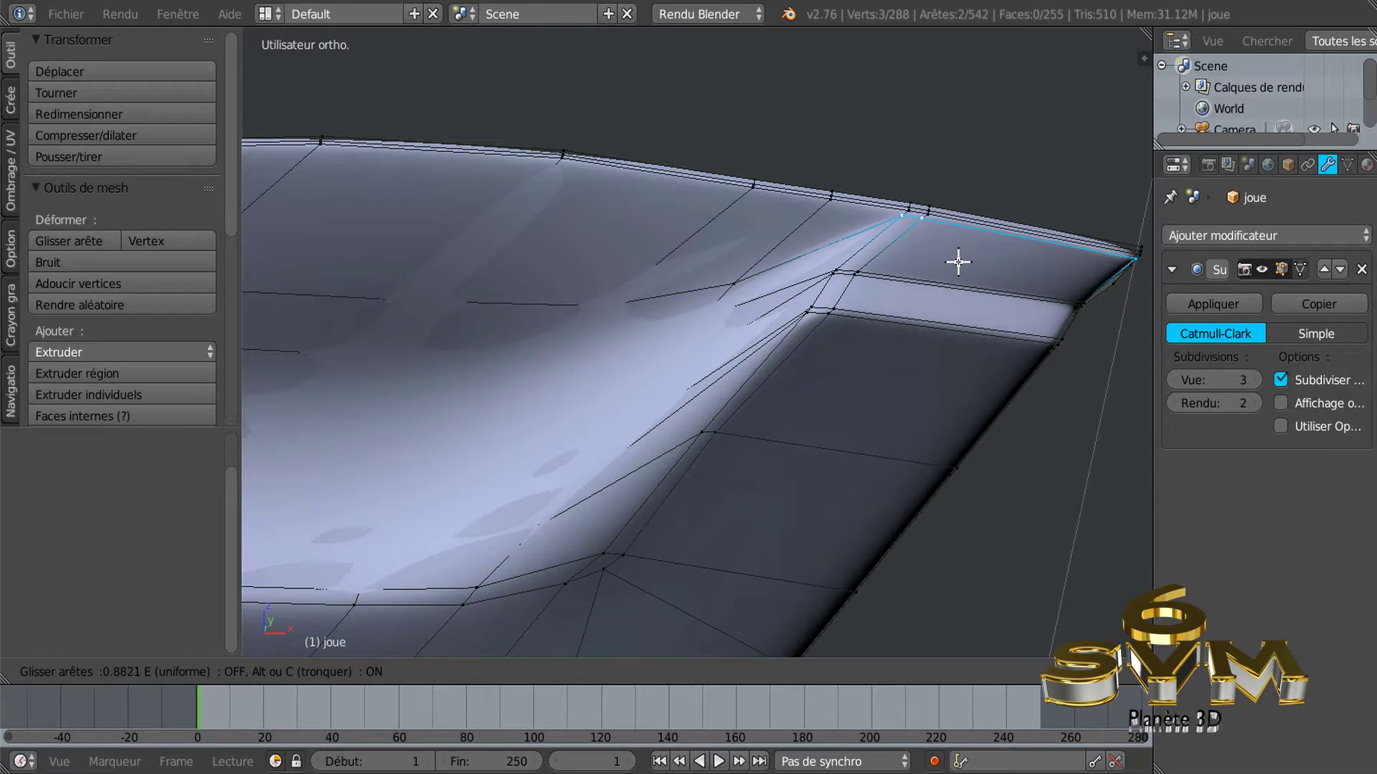
left_click(958, 262)
Check the smoothed joue panel in Object Mode from a new angle.
key("Tab")
mouse_move(940, 286)
middle_mouse_down()
mouse_move(908, 303)
mouse_move(929, 327)
mouse_move(957, 312)
mouse_move(954, 235)
mouse_move(849, 296)
mouse_move(743, 308)
mouse_move(823, 298)
middle_mouse_up()
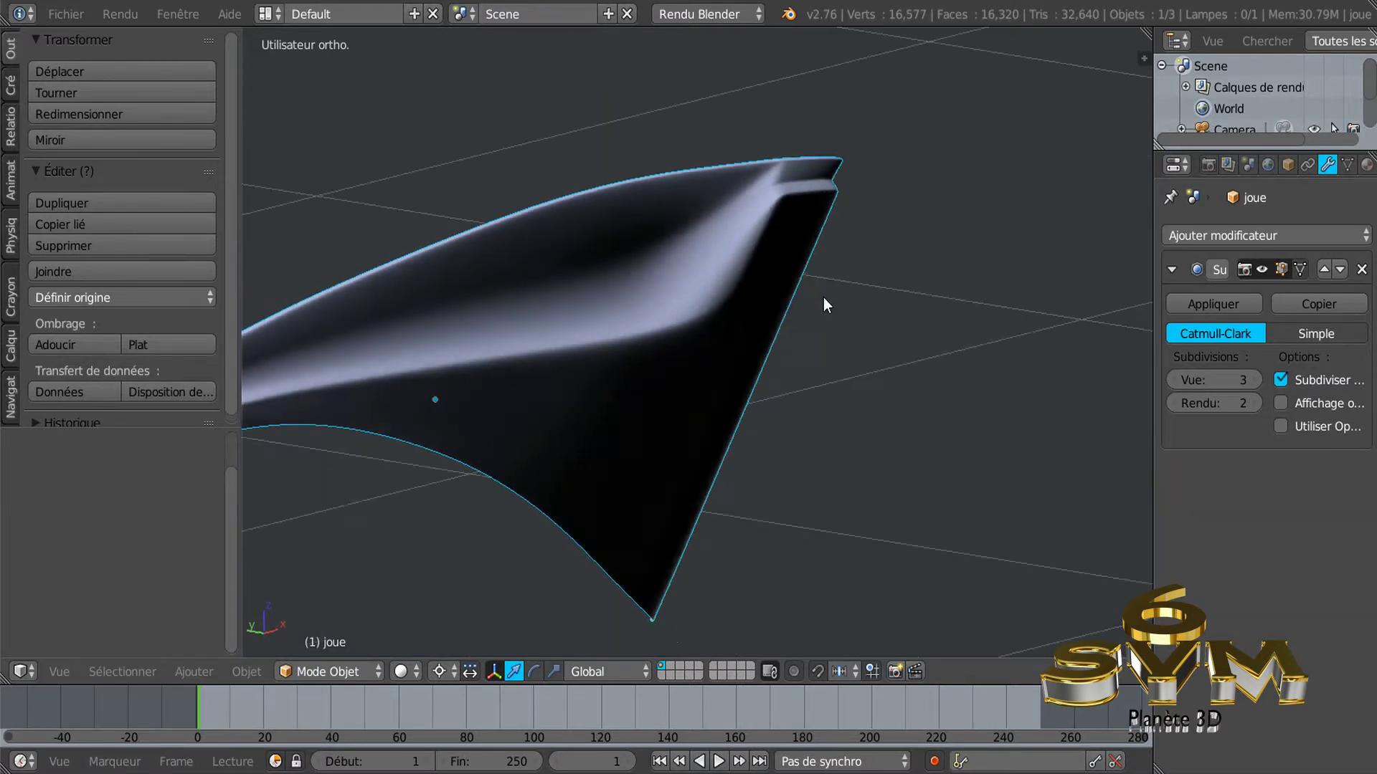
key("Tab")
key("Tab")
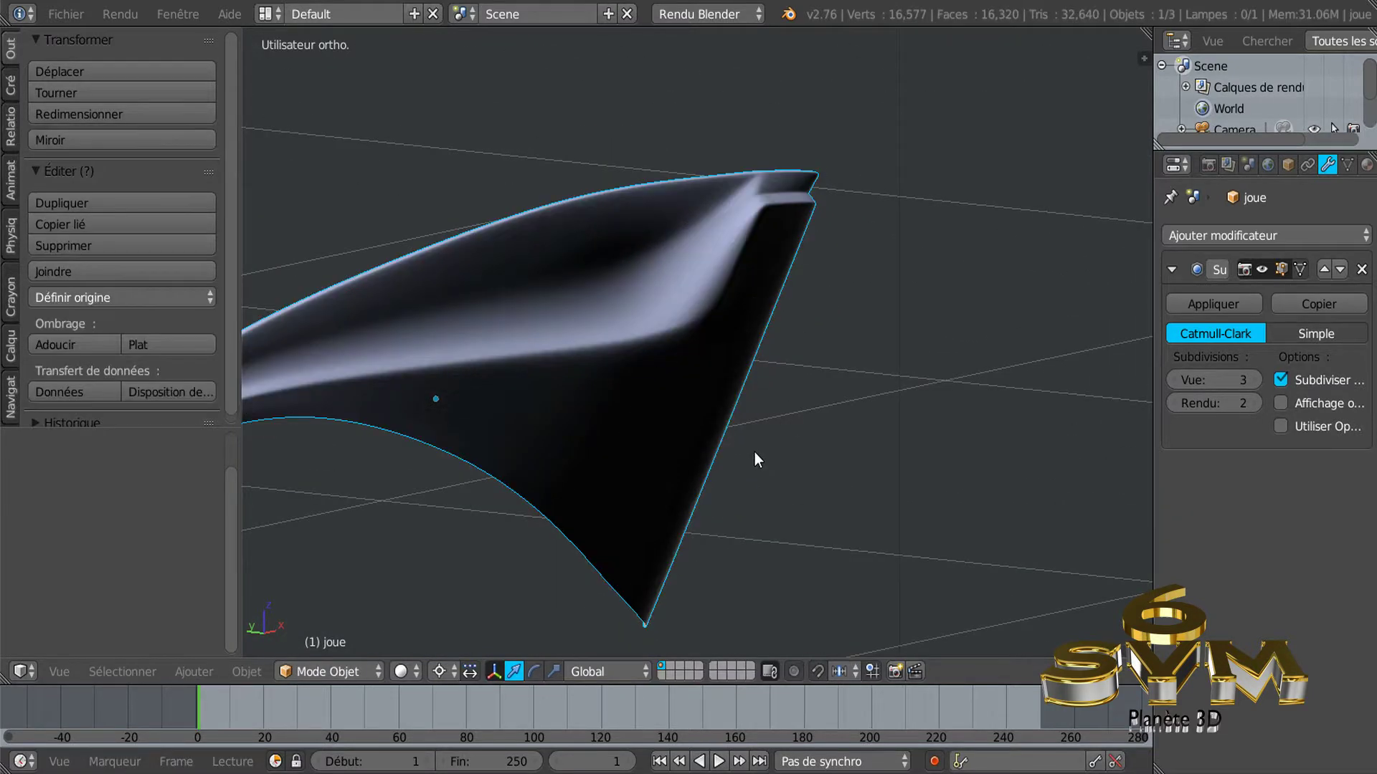
Show the joue panel in its blue material and open the 2CV reference photo.
left_click(407, 670)
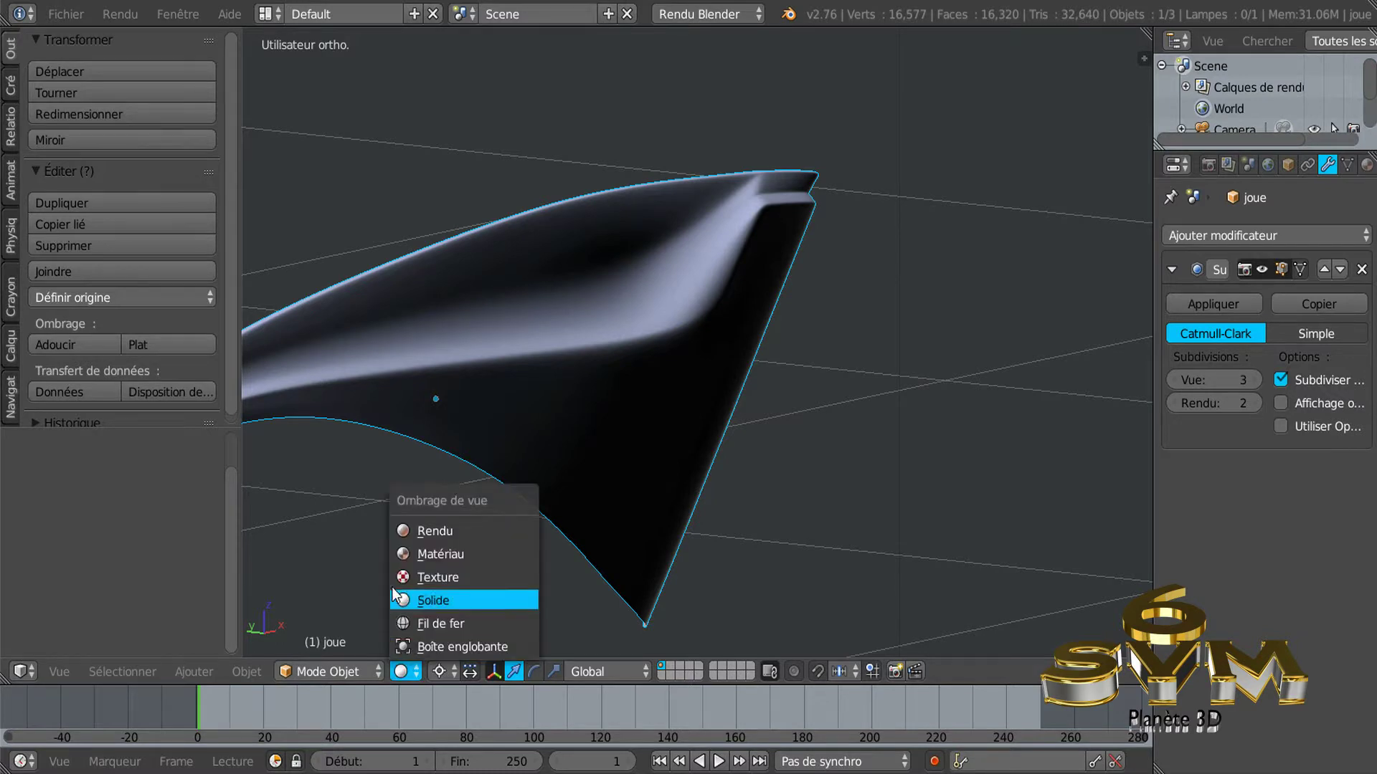
left_click(399, 559)
mouse_move(580, 416)
middle_mouse_down()
mouse_move(633, 368)
mouse_move(566, 461)
mouse_move(535, 438)
mouse_move(528, 393)
mouse_move(546, 358)
mouse_move(595, 347)
mouse_move(648, 368)
mouse_move(563, 403)
mouse_move(821, 380)
mouse_move(818, 390)
mouse_move(784, 409)
mouse_move(793, 338)
mouse_move(690, 303)
mouse_move(769, 439)
mouse_move(843, 468)
mouse_move(975, 413)
mouse_move(752, 461)
mouse_move(820, 484)
mouse_move(827, 432)
middle_mouse_up()
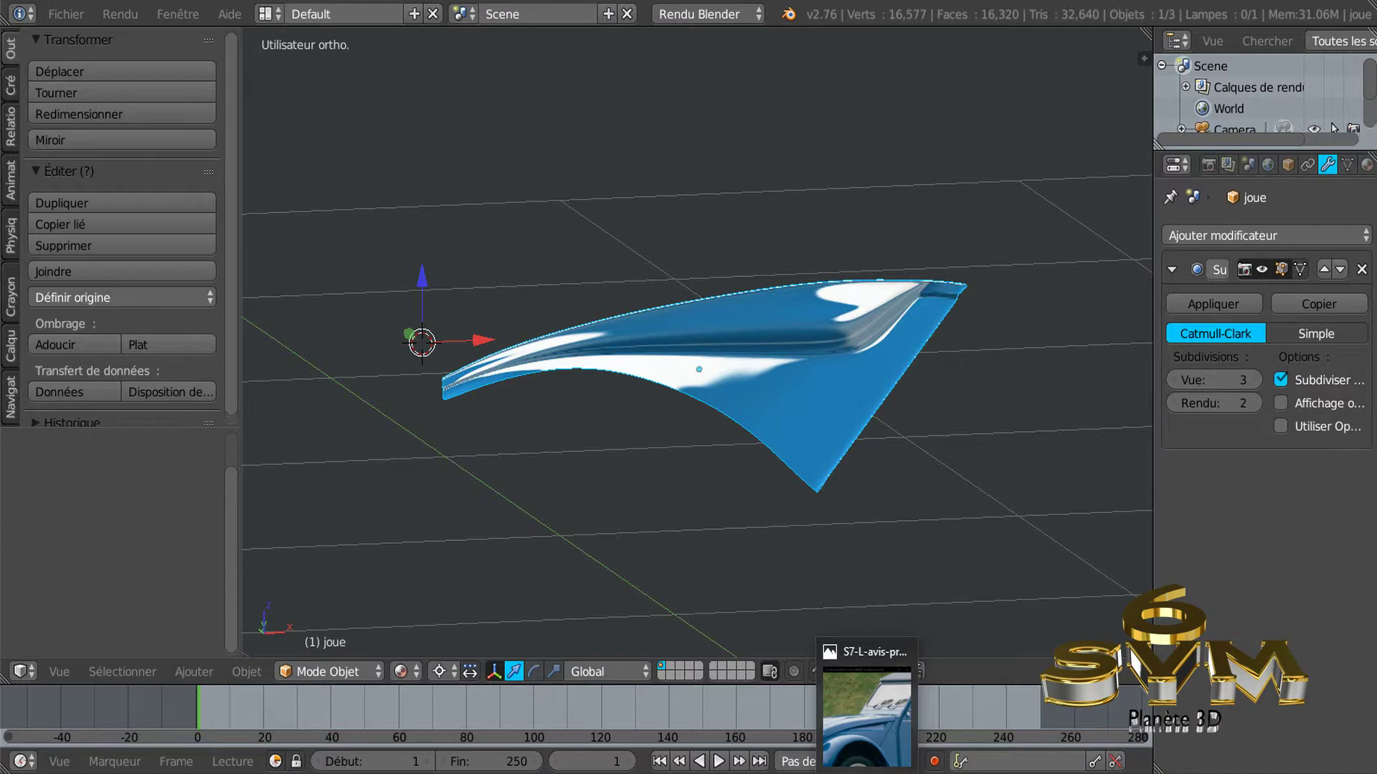
left_click(867, 717)
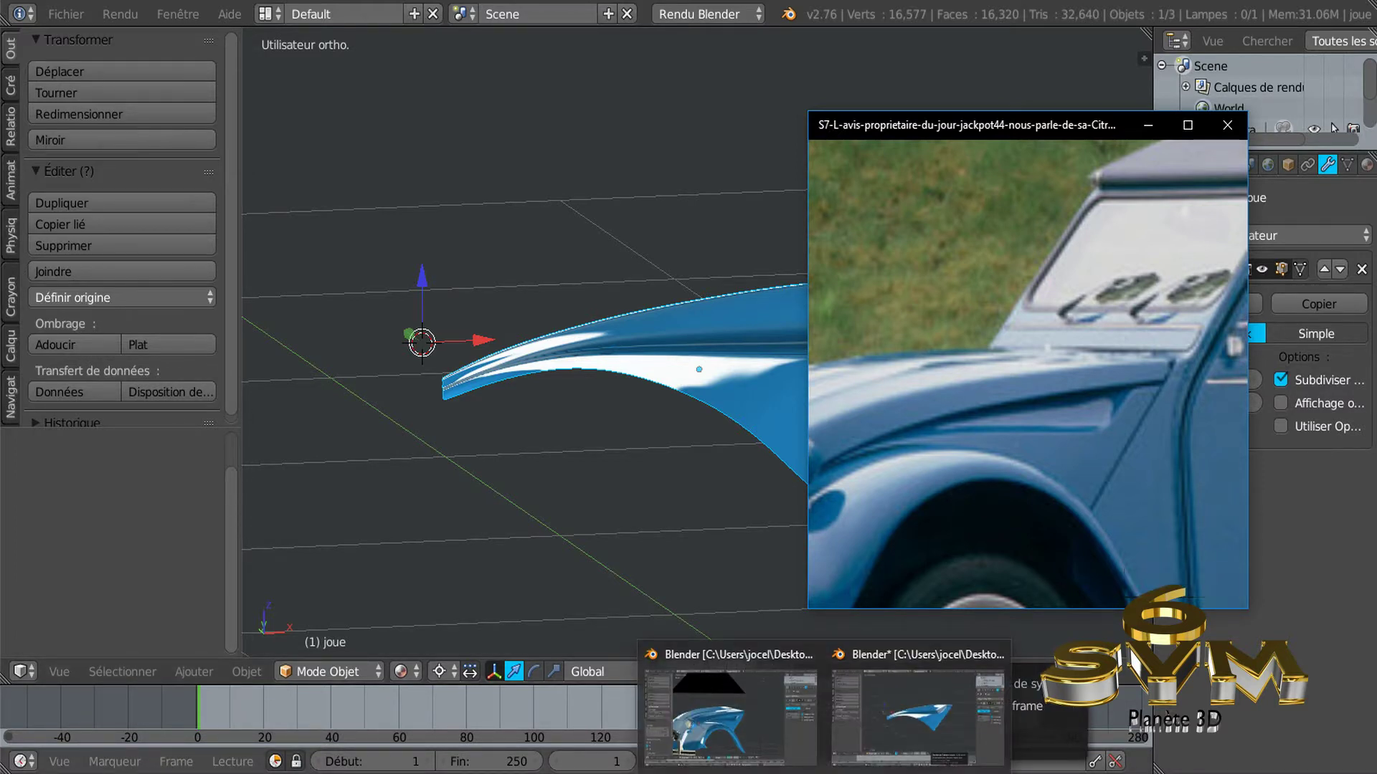
Switch to the full-car window and zoom to a front view of fender, headlight and grille.
left_click(758, 729)
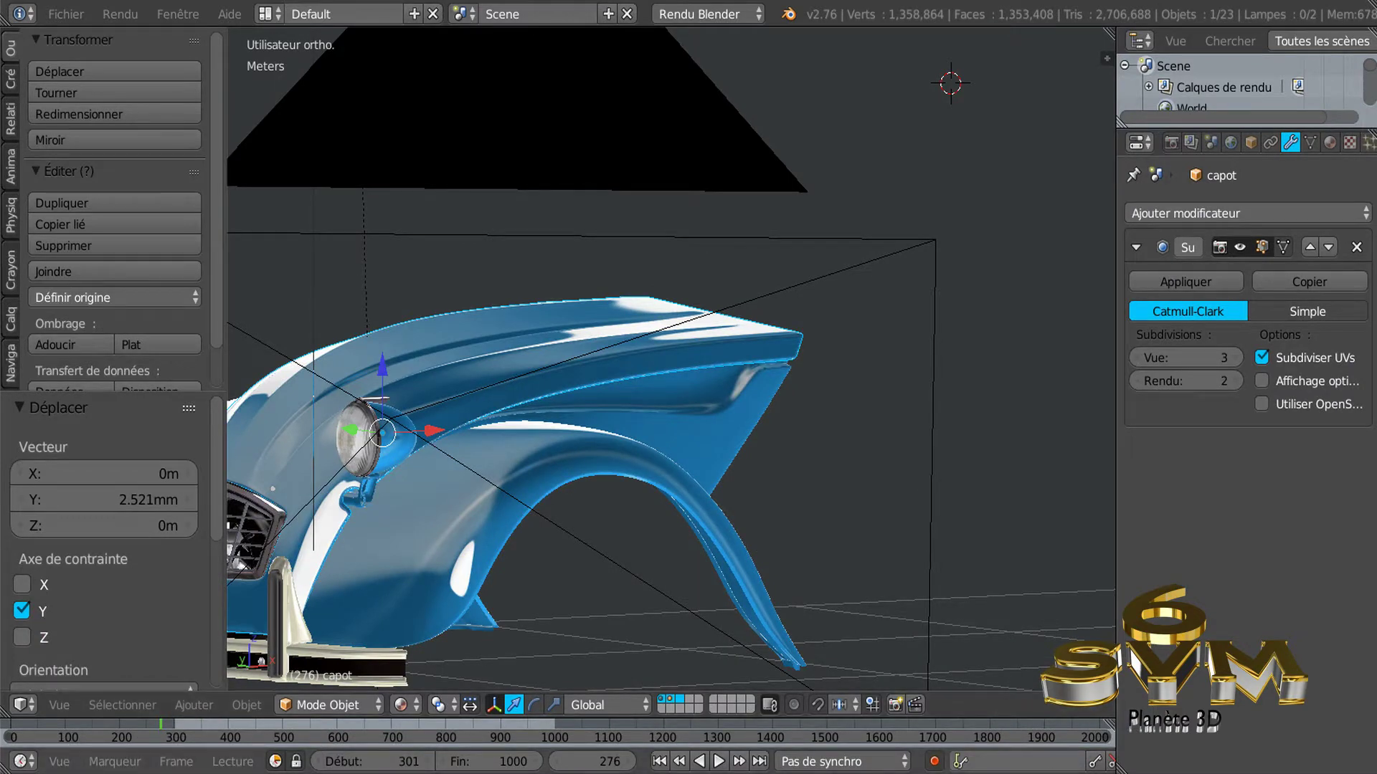
key("alt+Tab")
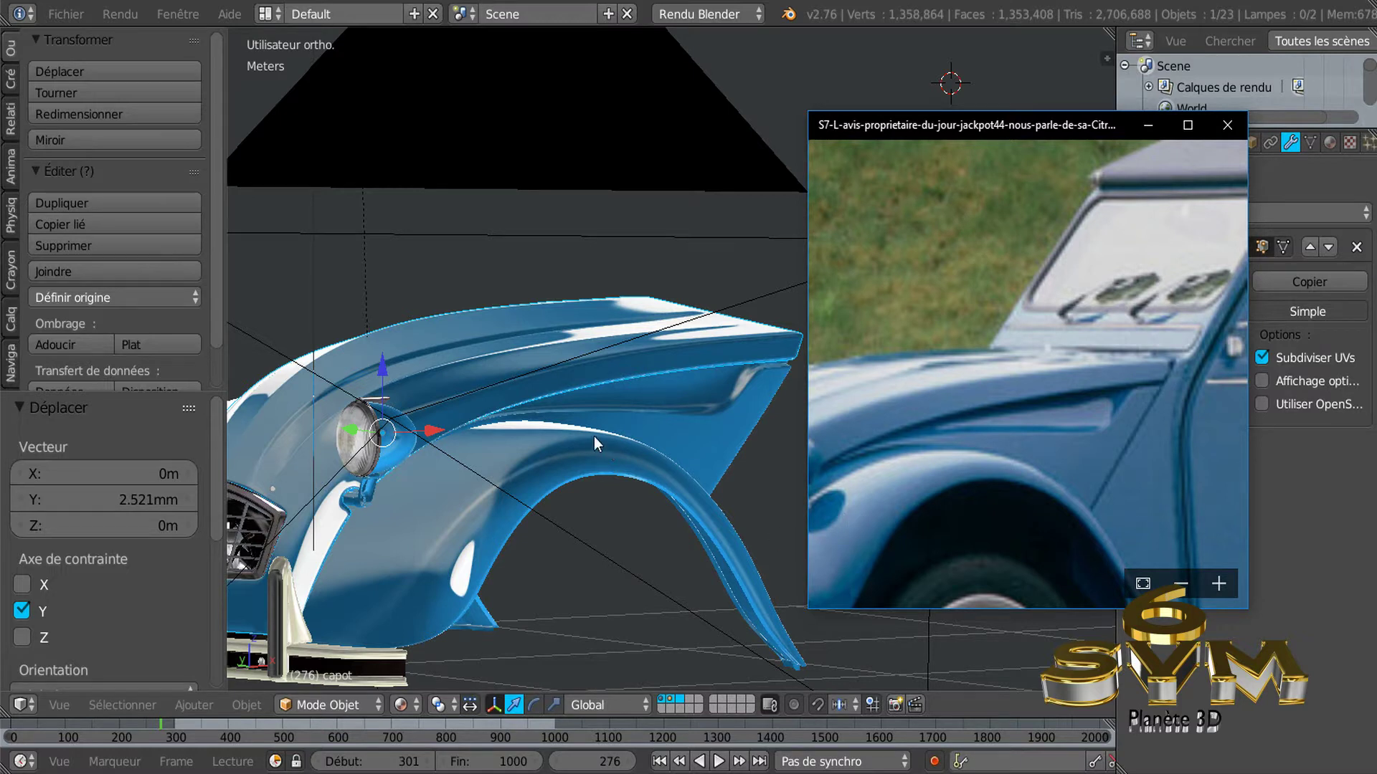
scroll(594, 436, "up", 2)
scroll(512, 414, "up", 2)
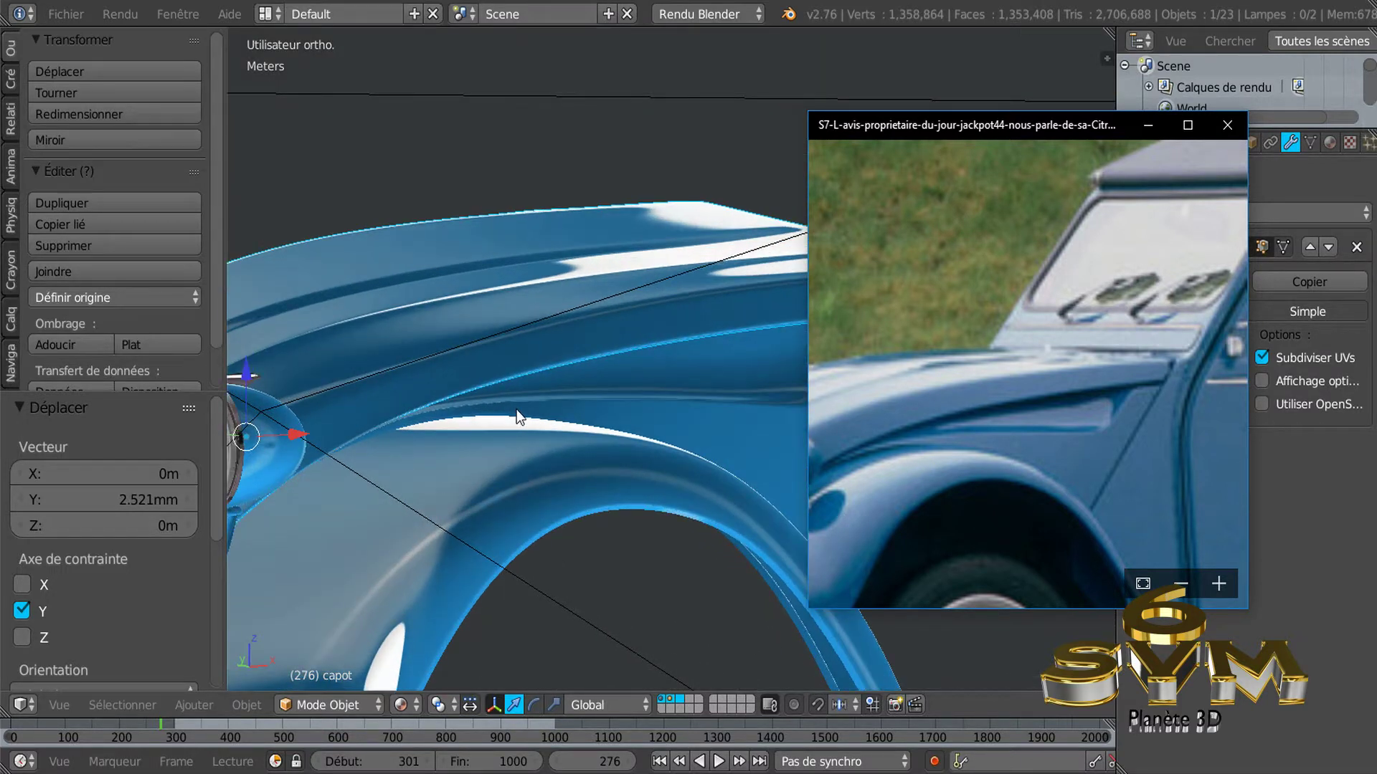
scroll(511, 405, "up", 1)
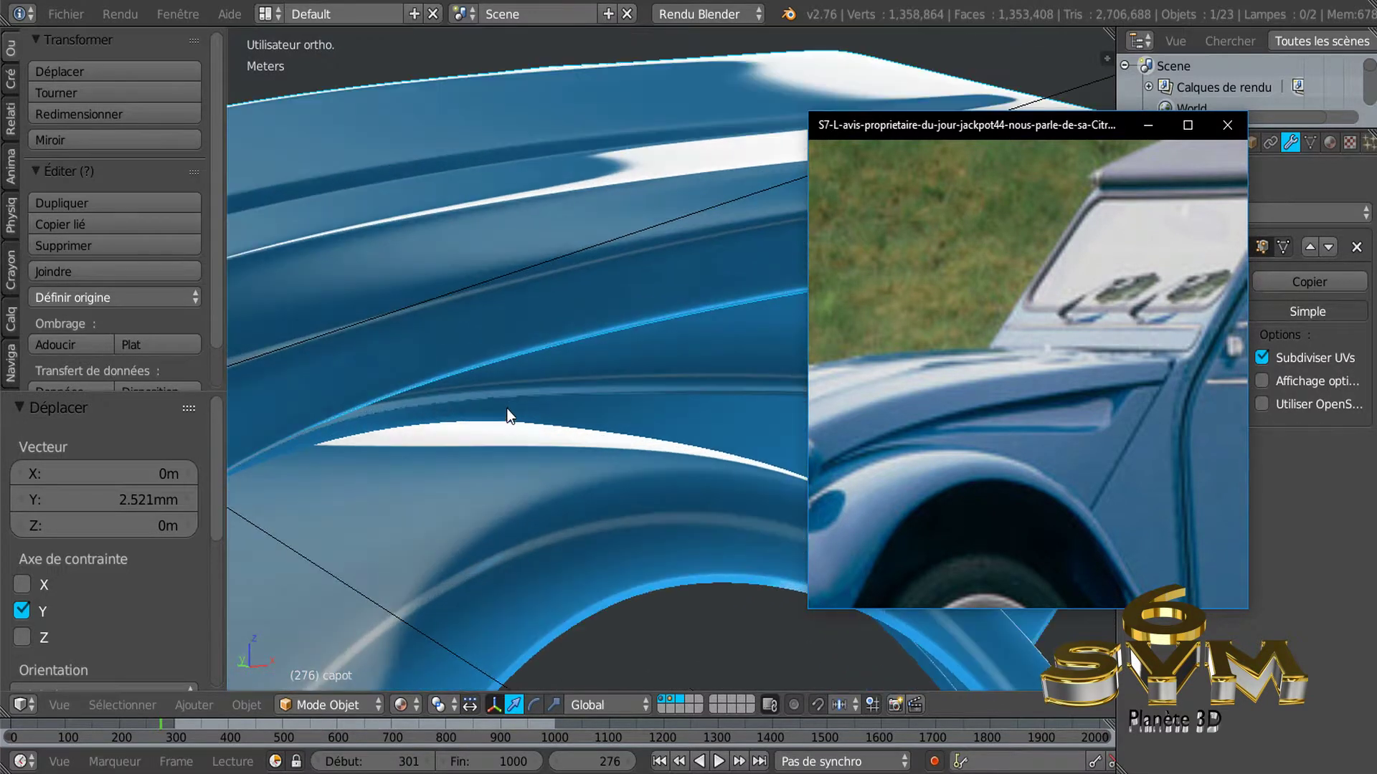
scroll(506, 412, "up", 1)
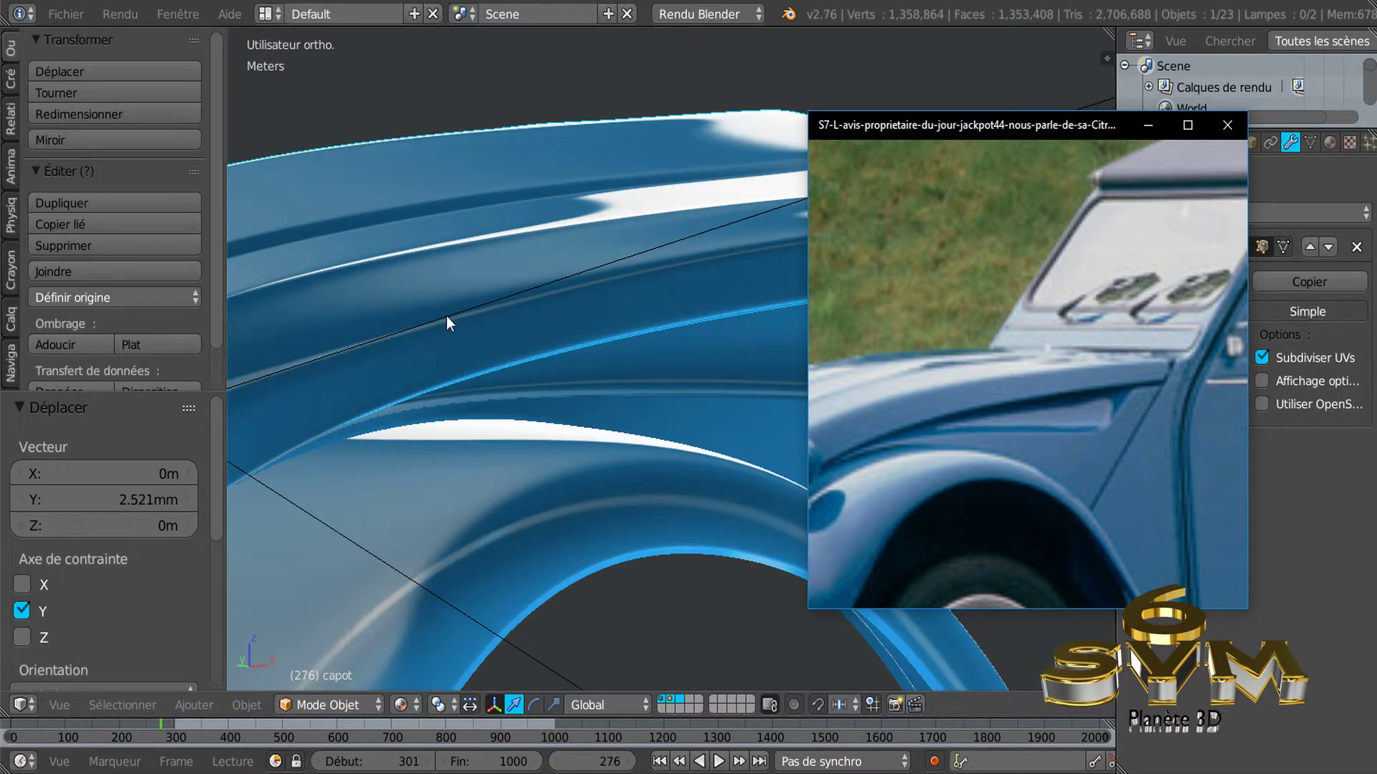
scroll(499, 430, "down", 1)
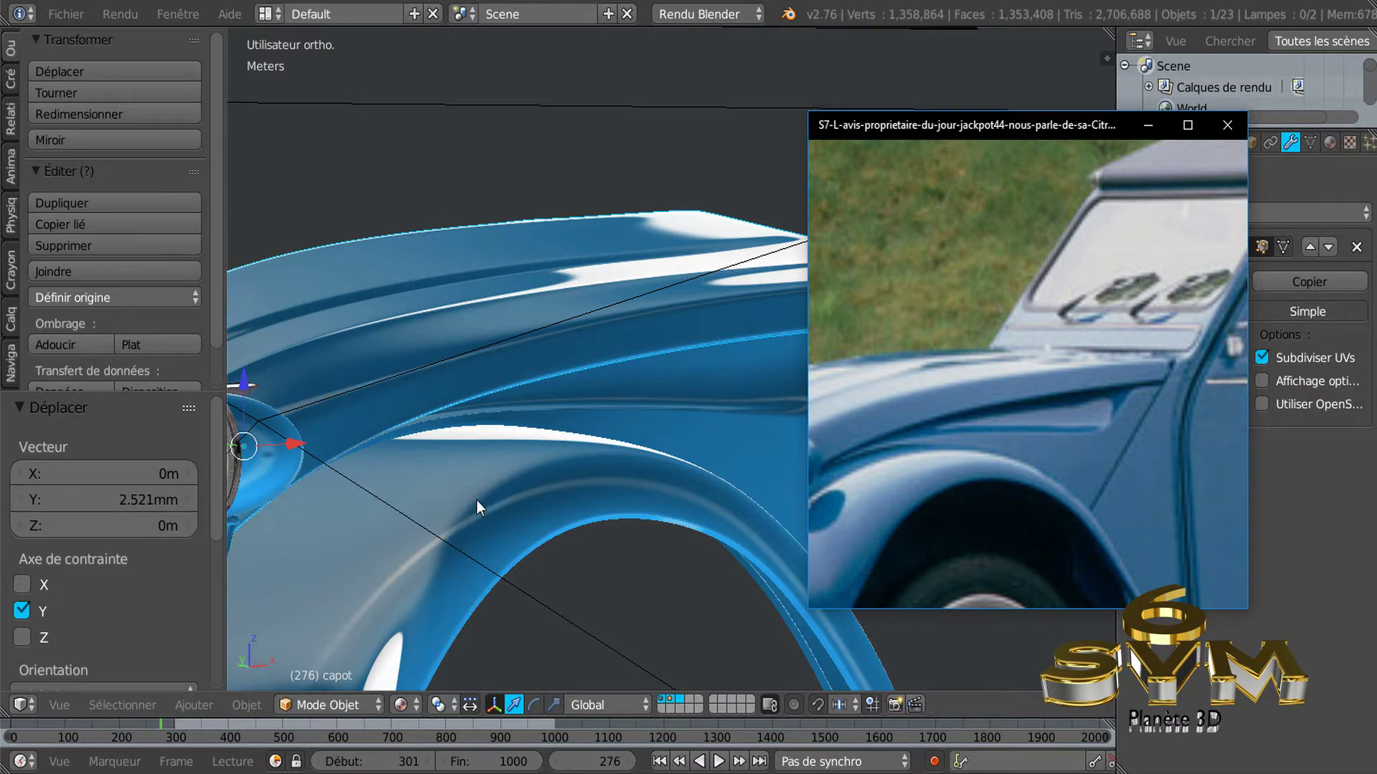
middle_click_drag(476, 501, 563, 479)
scroll(564, 480, "up", 2)
Orbit around the front end to inspect hood and headlamp from front, side and above.
scroll(559, 414, "up", 1)
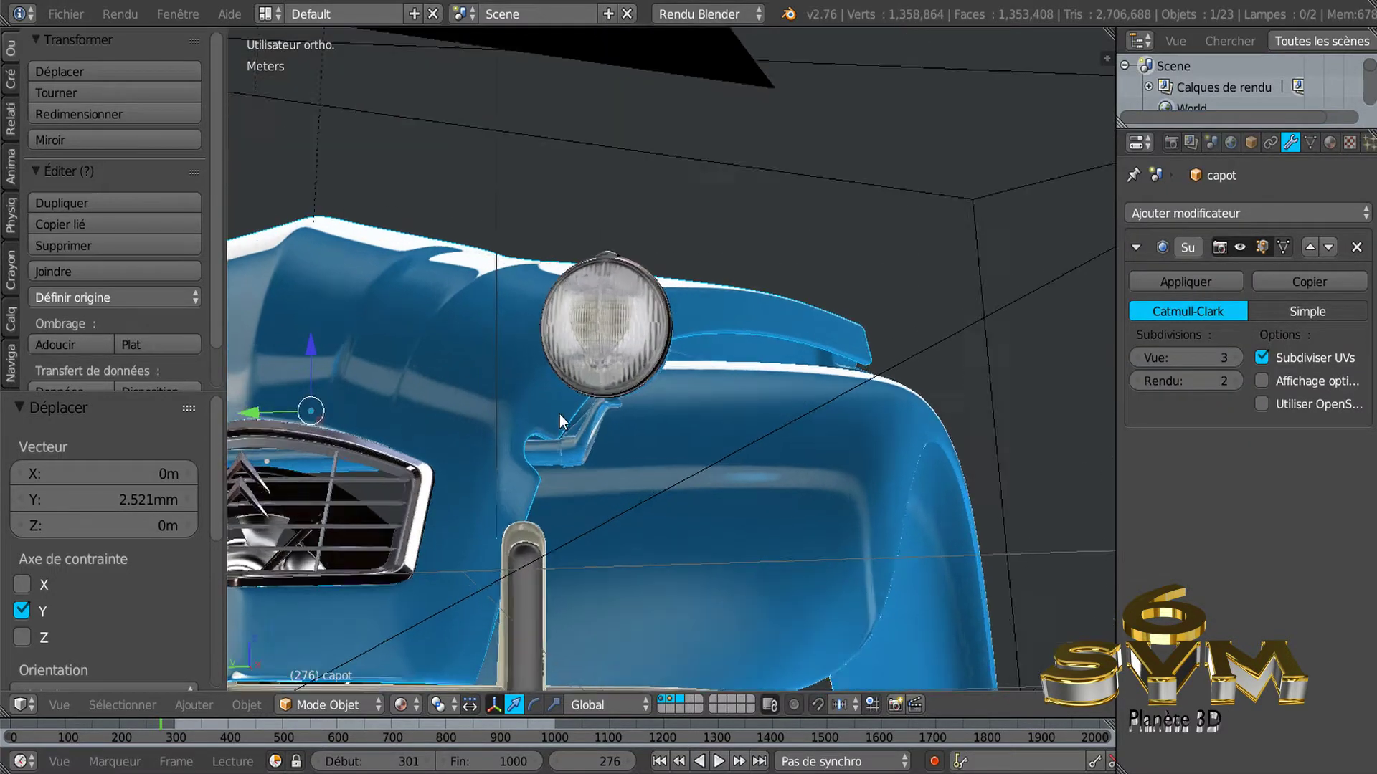
mouse_move(537, 479)
middle_mouse_down("shift")
mouse_move(641, 324)
mouse_move(624, 417)
mouse_move(764, 362)
mouse_move(781, 274)
mouse_move(845, 355)
mouse_move(687, 397)
mouse_move(694, 375)
mouse_move(624, 384)
middle_mouse_up("shift")
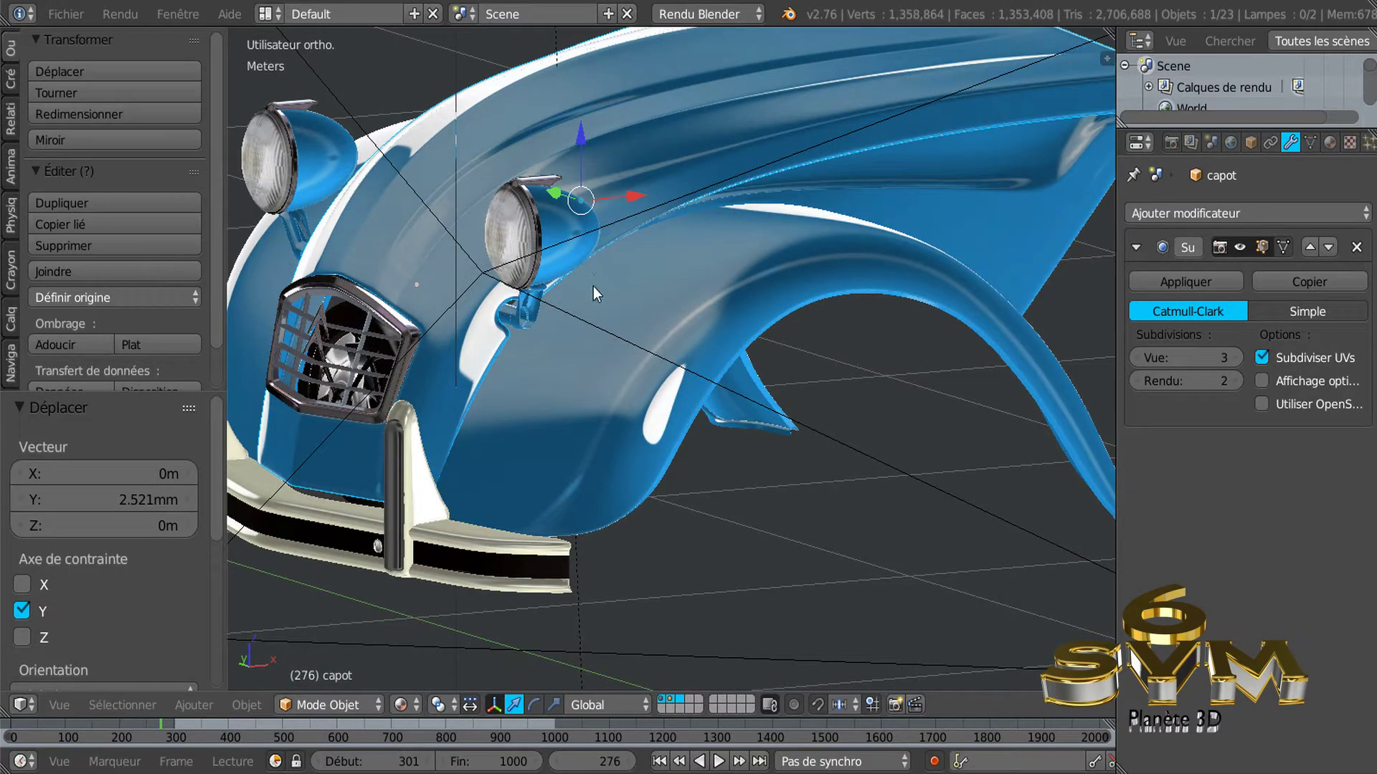
mouse_move(633, 311)
middle_mouse_down()
mouse_move(742, 304)
mouse_move(695, 294)
mouse_move(641, 311)
mouse_move(561, 545)
middle_mouse_up()
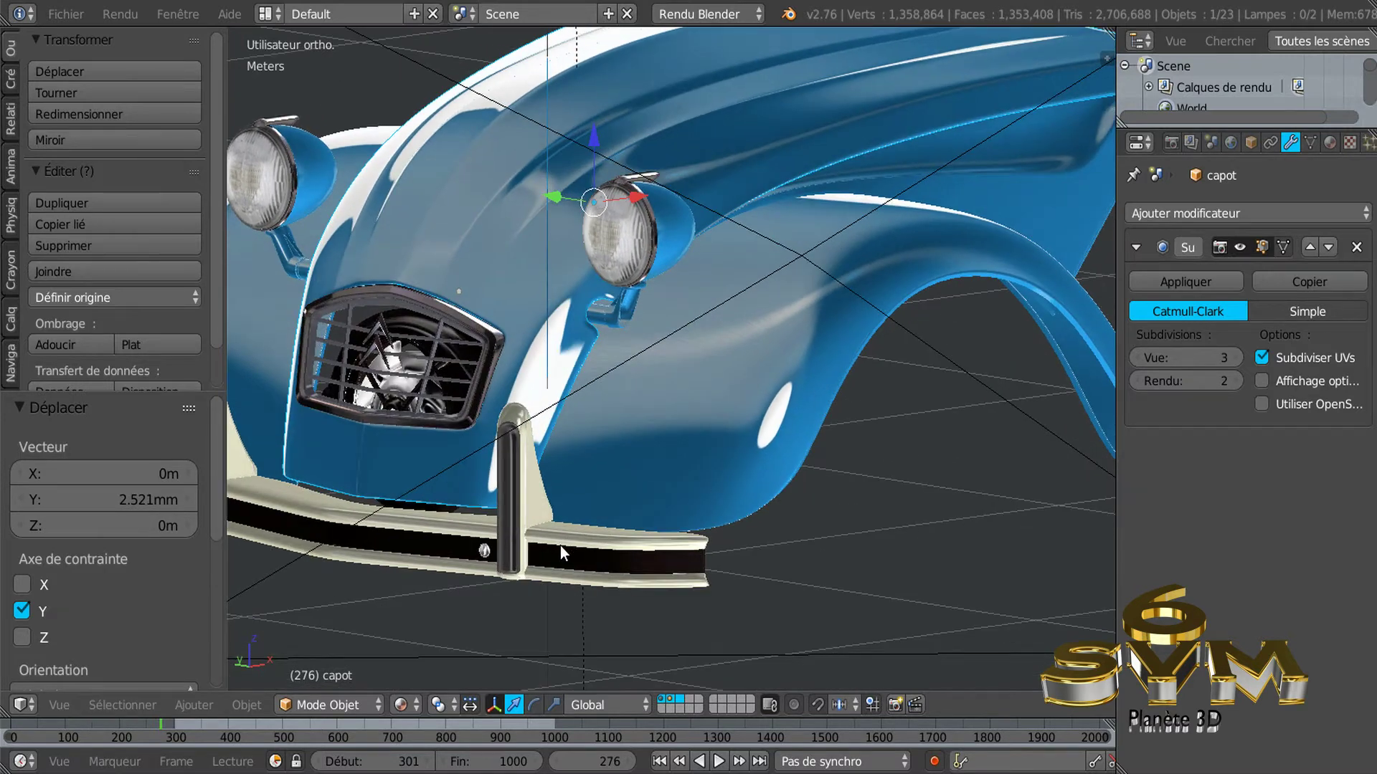
mouse_move(713, 462)
middle_mouse_down()
mouse_move(831, 382)
mouse_move(706, 422)
mouse_move(713, 384)
middle_mouse_up()
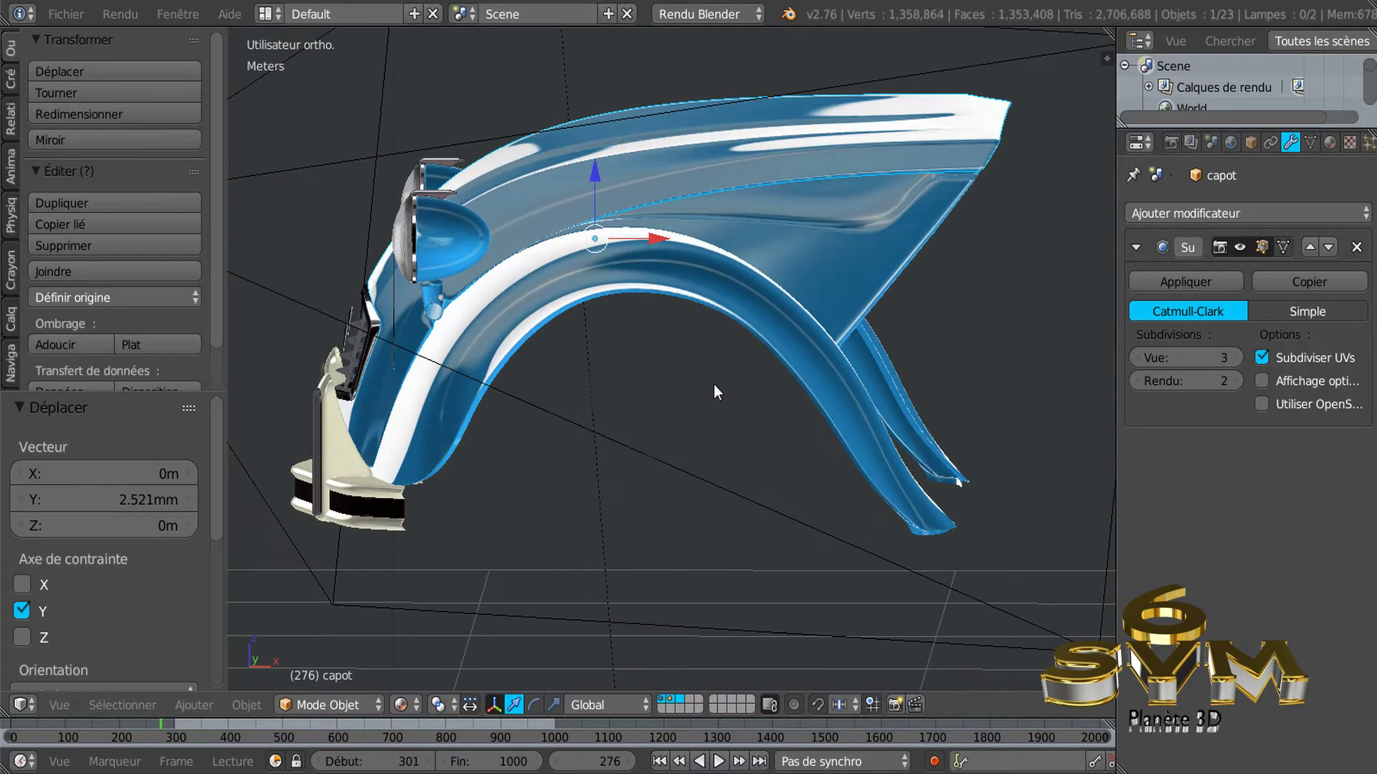
mouse_move(776, 343)
middle_mouse_down()
mouse_move(746, 397)
mouse_move(847, 385)
mouse_move(809, 384)
mouse_move(835, 381)
mouse_move(906, 390)
mouse_move(948, 496)
middle_mouse_up()
mouse_move(753, 459)
middle_mouse_down()
mouse_move(750, 419)
mouse_move(777, 464)
middle_mouse_up()
middle_click_drag(745, 324, 820, 302)
middle_click_drag(686, 297, 747, 462)
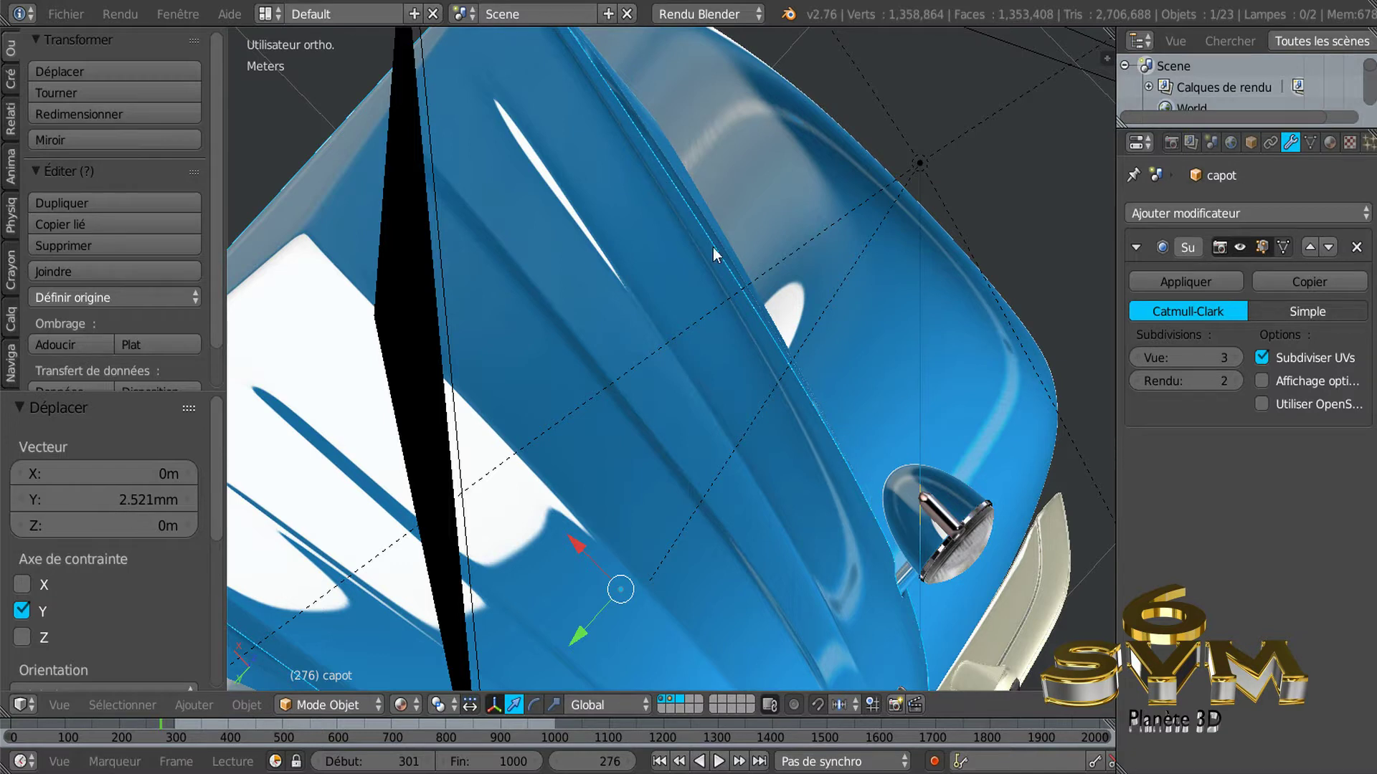
mouse_move(833, 357)
middle_mouse_down()
mouse_move(760, 353)
mouse_move(699, 311)
mouse_move(860, 352)
middle_mouse_up()
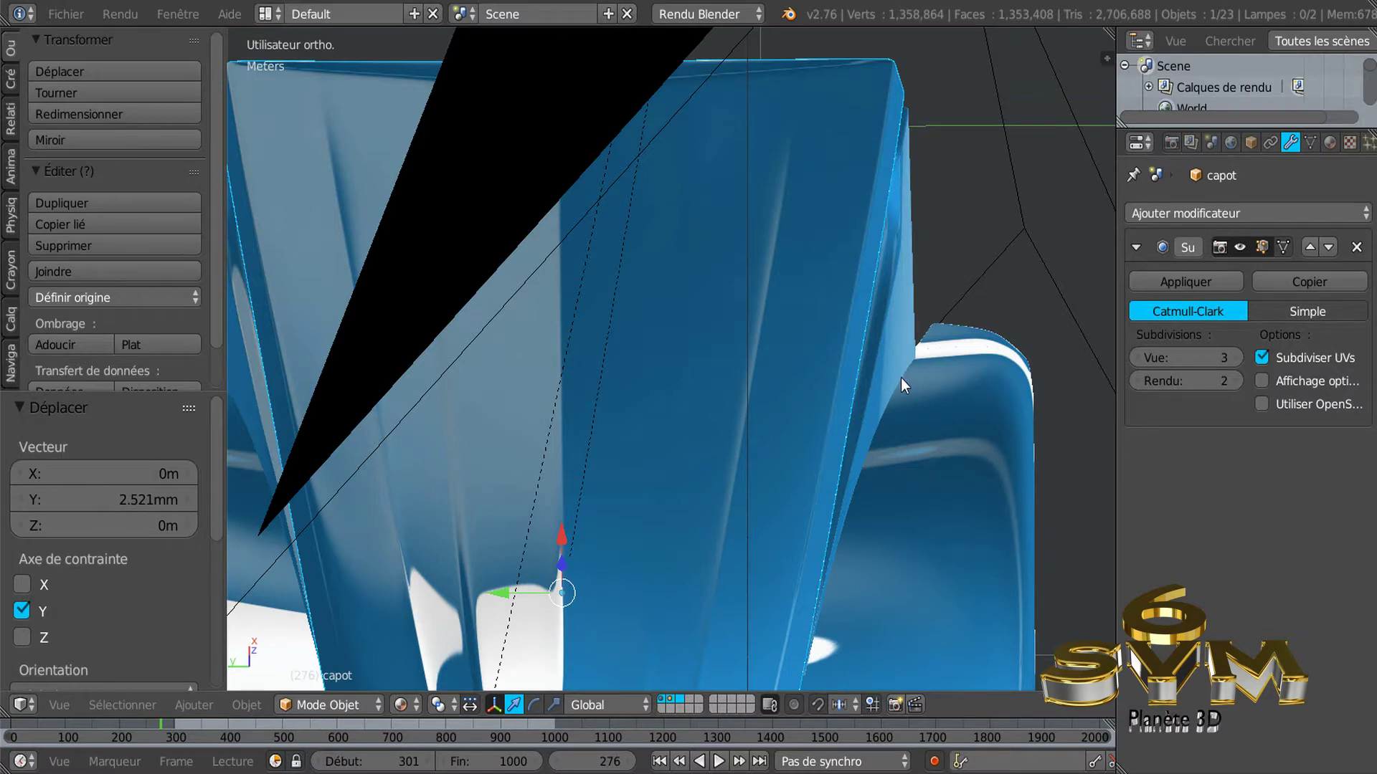
Select the right cheek panel 'joue droite' and enter Edit Mode.
right_click(885, 343)
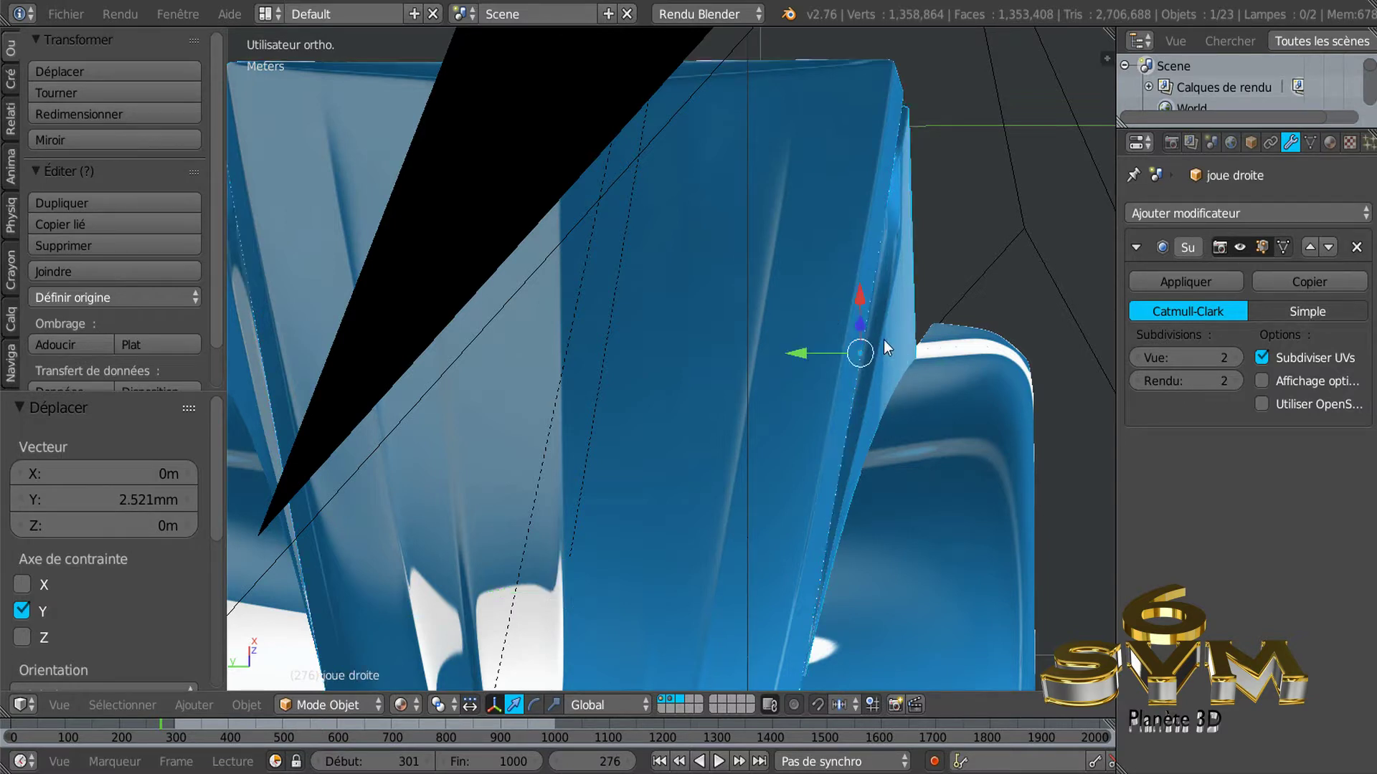
middle_click_drag(929, 419, 897, 321, "shift")
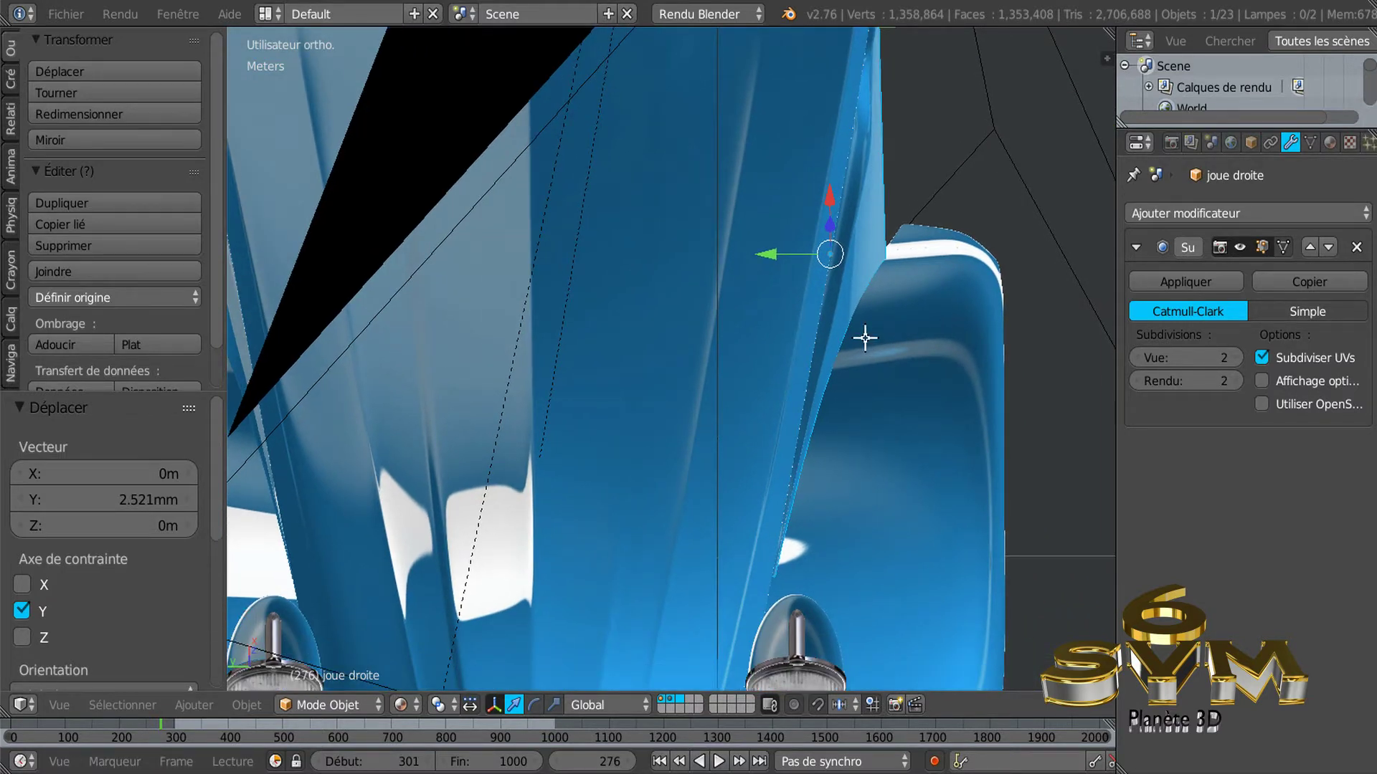
key("Tab")
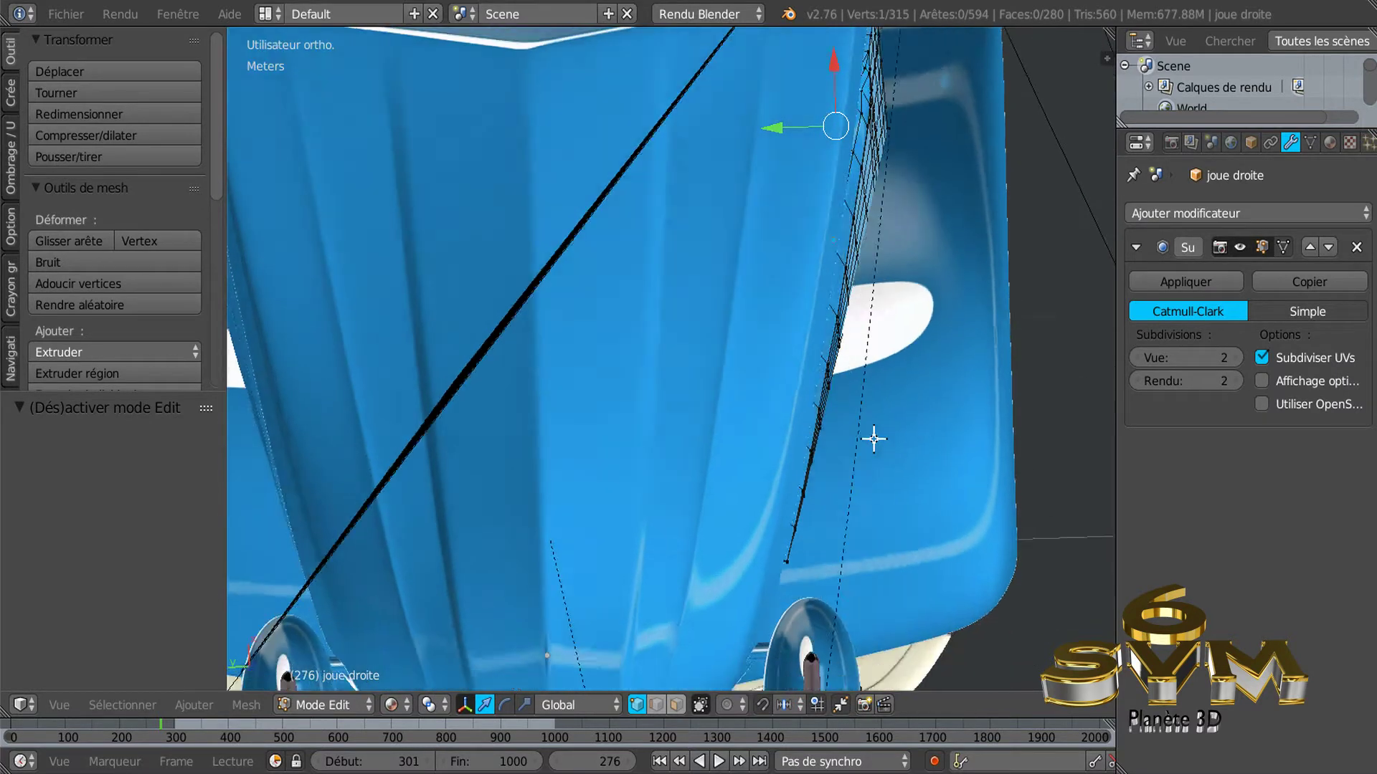
mouse_move(873, 439)
middle_mouse_down()
mouse_move(873, 464)
mouse_move(870, 440)
middle_mouse_up()
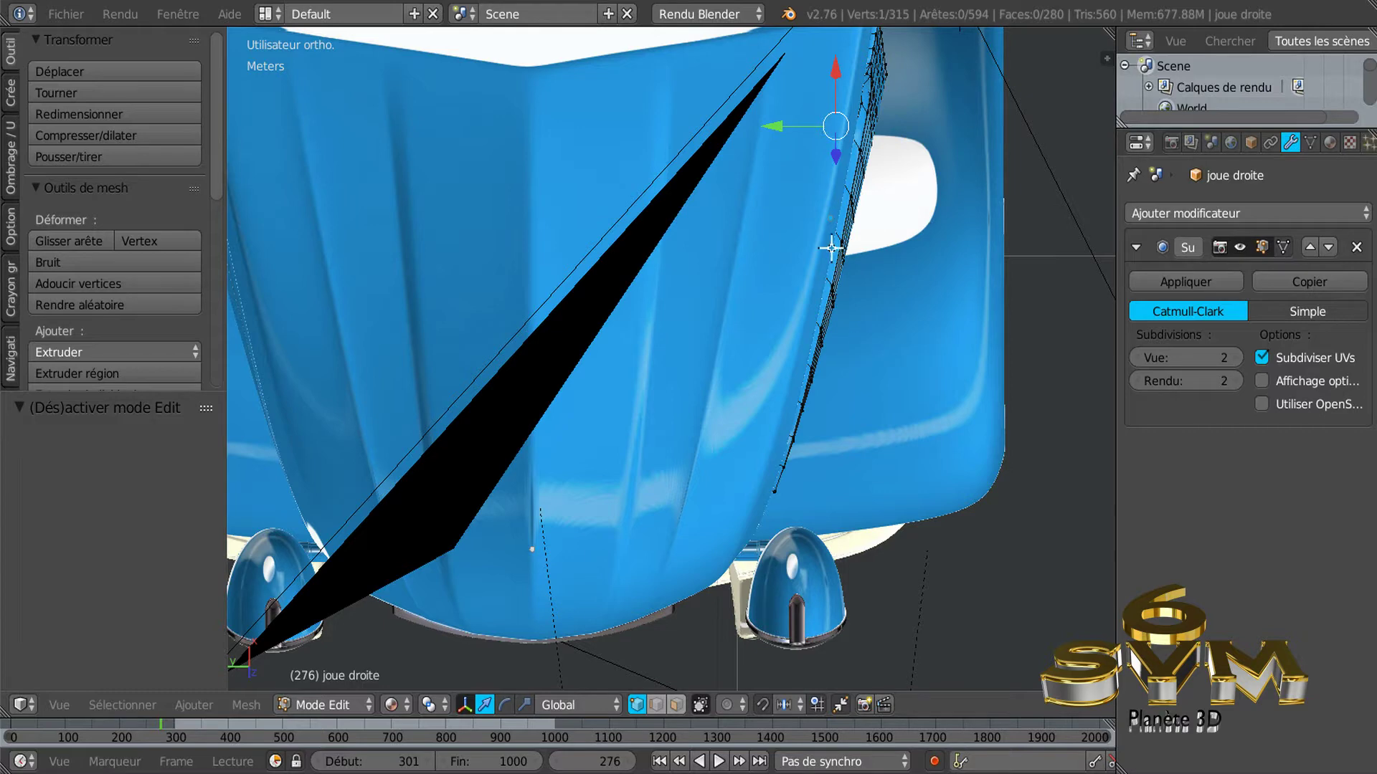
mouse_move(849, 387)
middle_mouse_down()
mouse_move(817, 337)
mouse_move(841, 286)
mouse_move(946, 285)
mouse_move(700, 356)
mouse_move(702, 197)
middle_mouse_up()
Select the cheek's inner edge loop and nudge it about 4 mm along Y in top view.
right_click(716, 188, "alt")
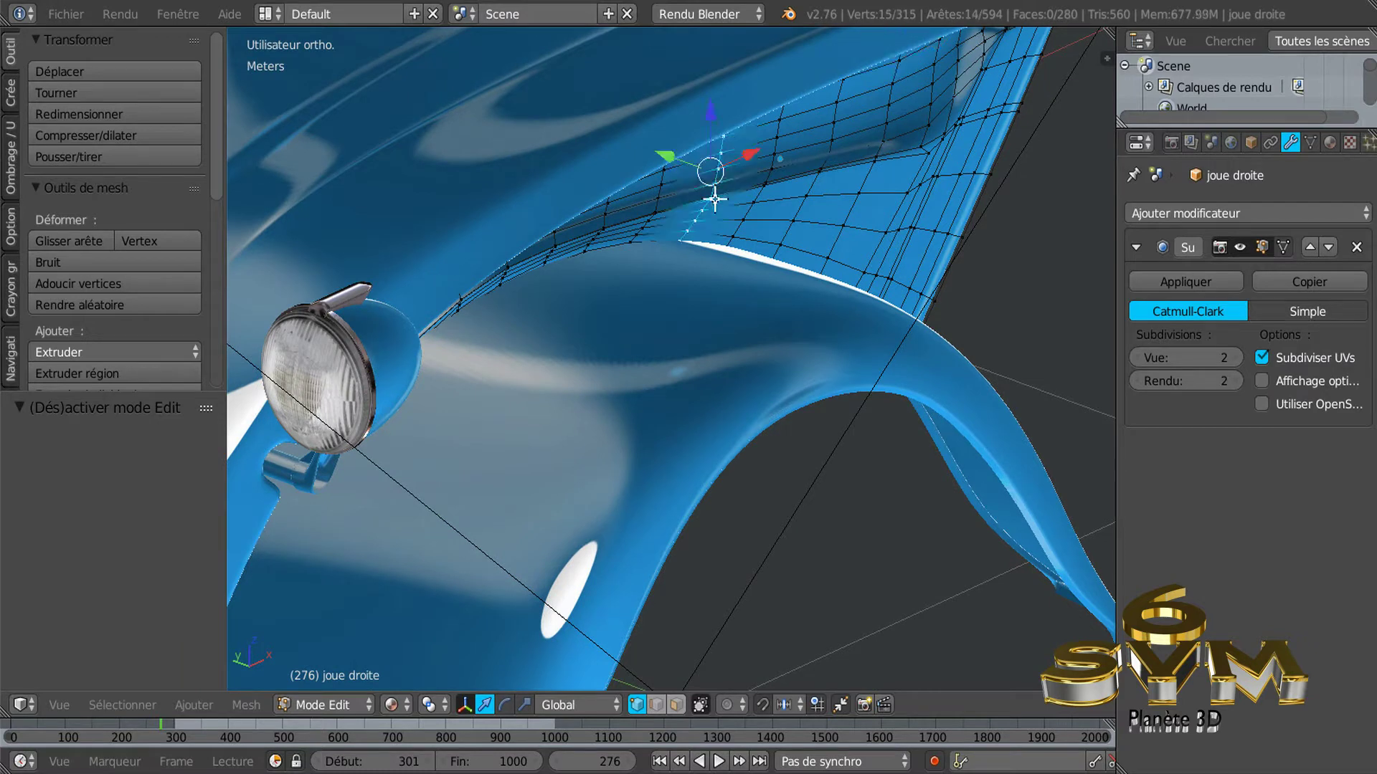
middle_click_drag(793, 252, 791, 327)
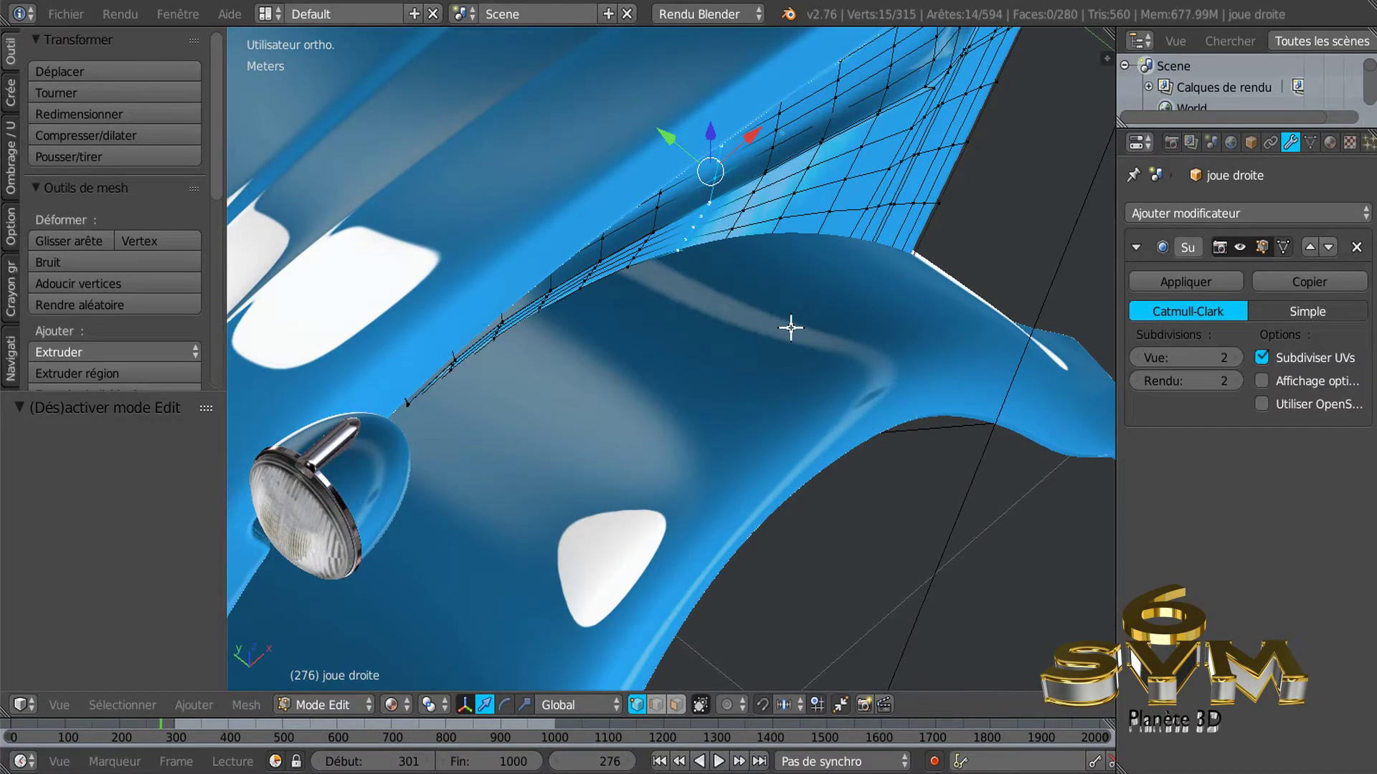
key("KP_7")
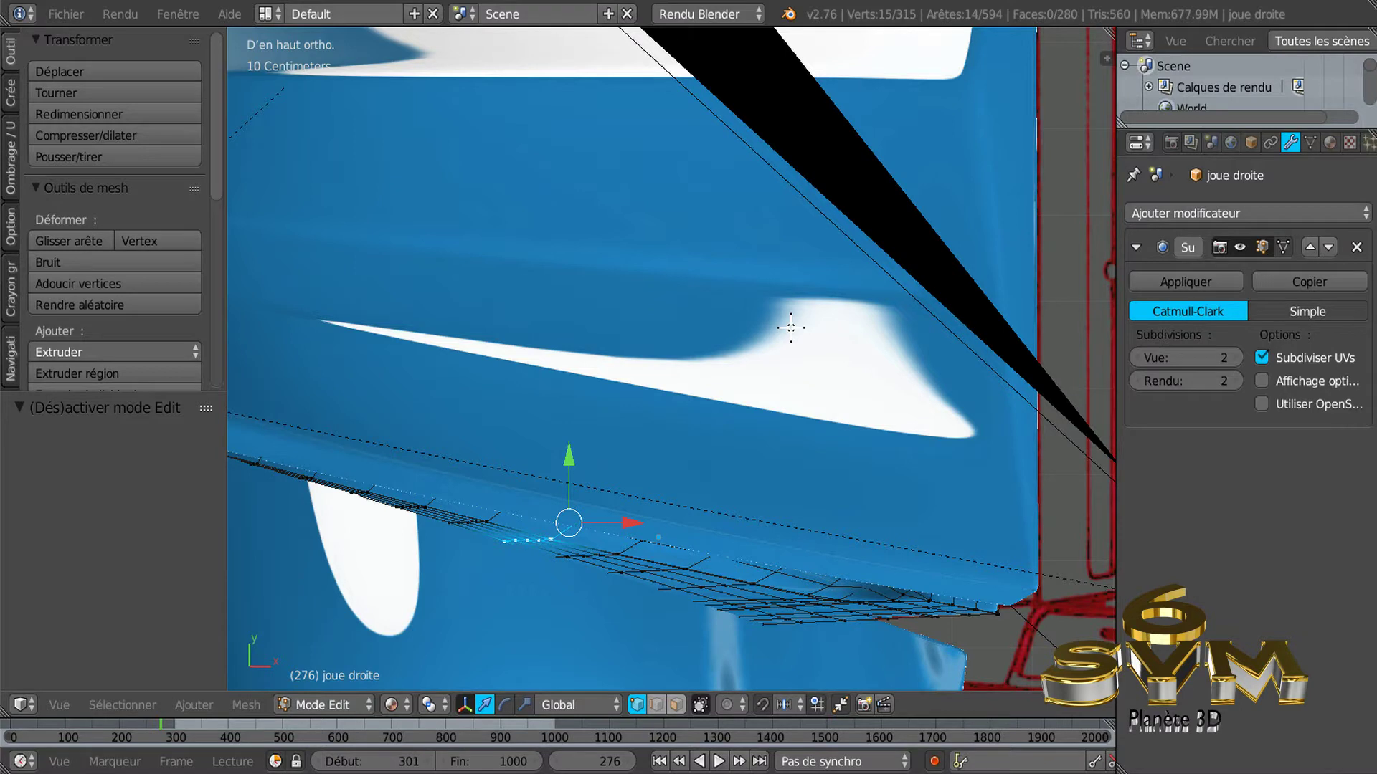
middle_click_drag(821, 375, 922, 243, "shift")
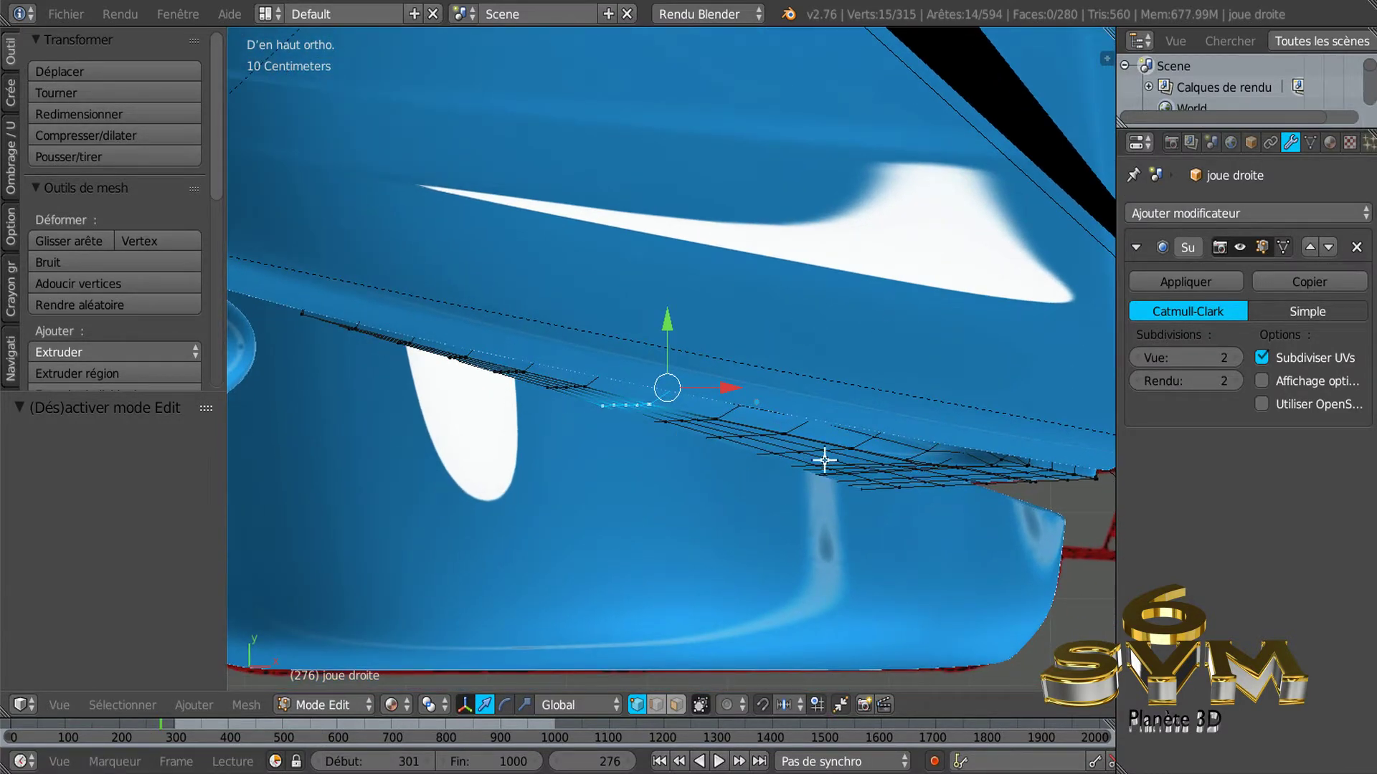
left_click_drag(669, 338, 678, 318)
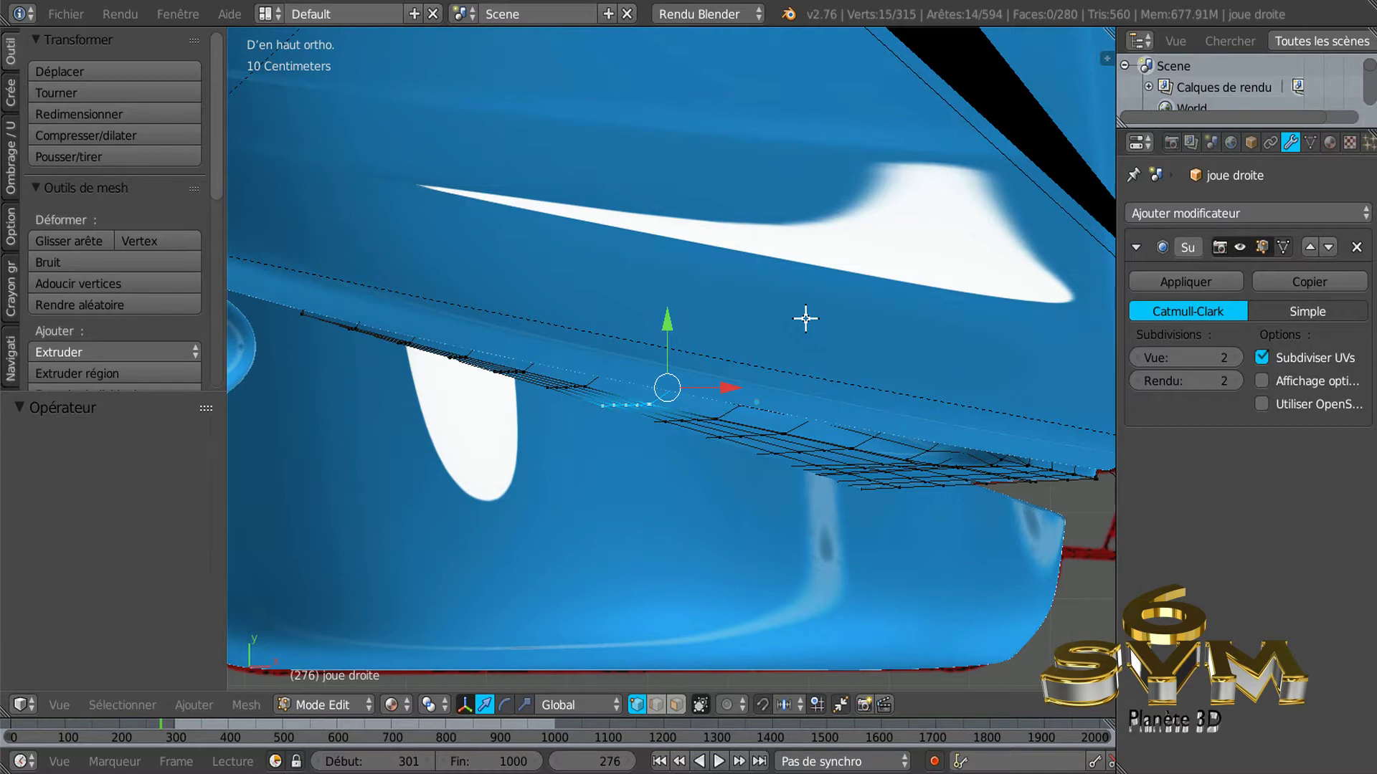
Deselect all vertices, inspect the cheek mesh, and return 'joue droite' to Object Mode.
key("a")
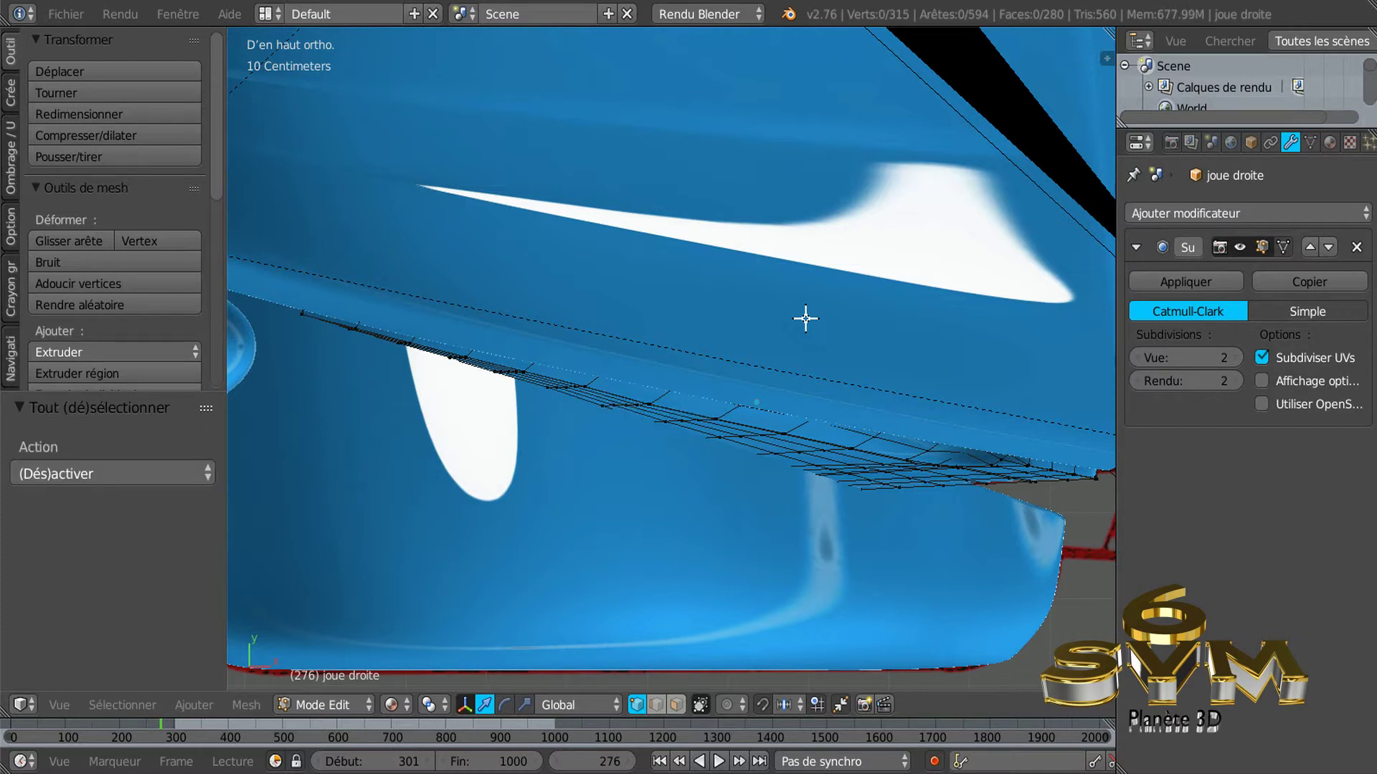
middle_click_drag(919, 424, 912, 273)
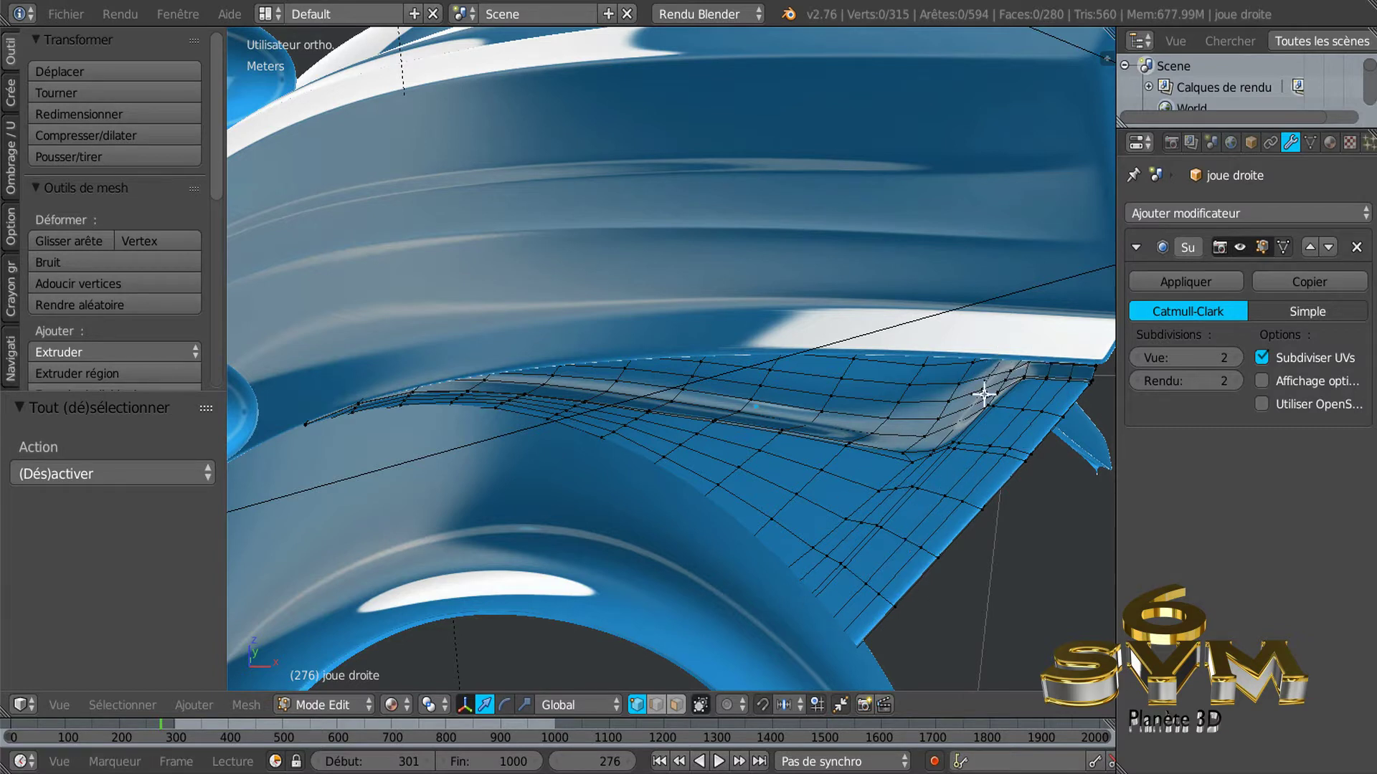
middle_click_drag(984, 395, 971, 525)
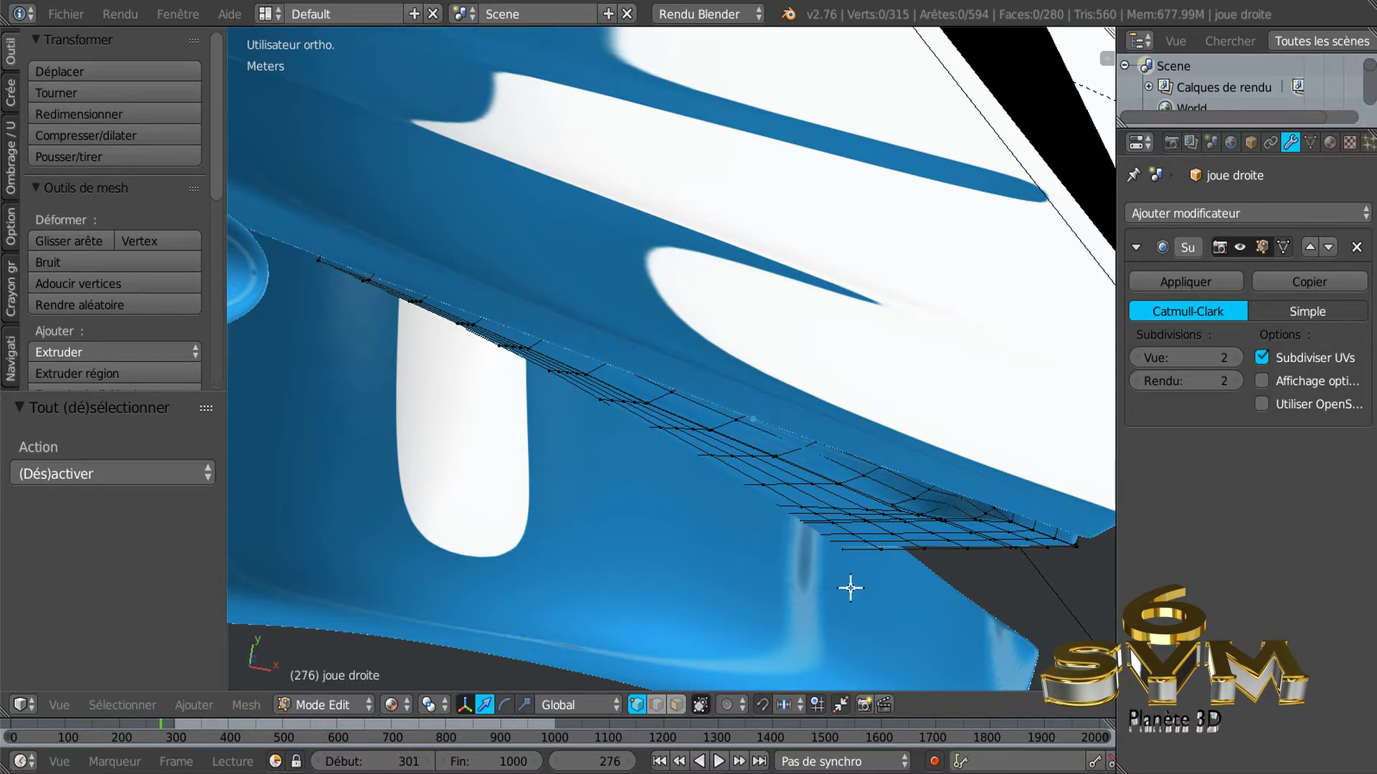
mouse_move(767, 507)
middle_mouse_down()
mouse_move(768, 523)
mouse_move(875, 409)
mouse_move(915, 421)
middle_mouse_up()
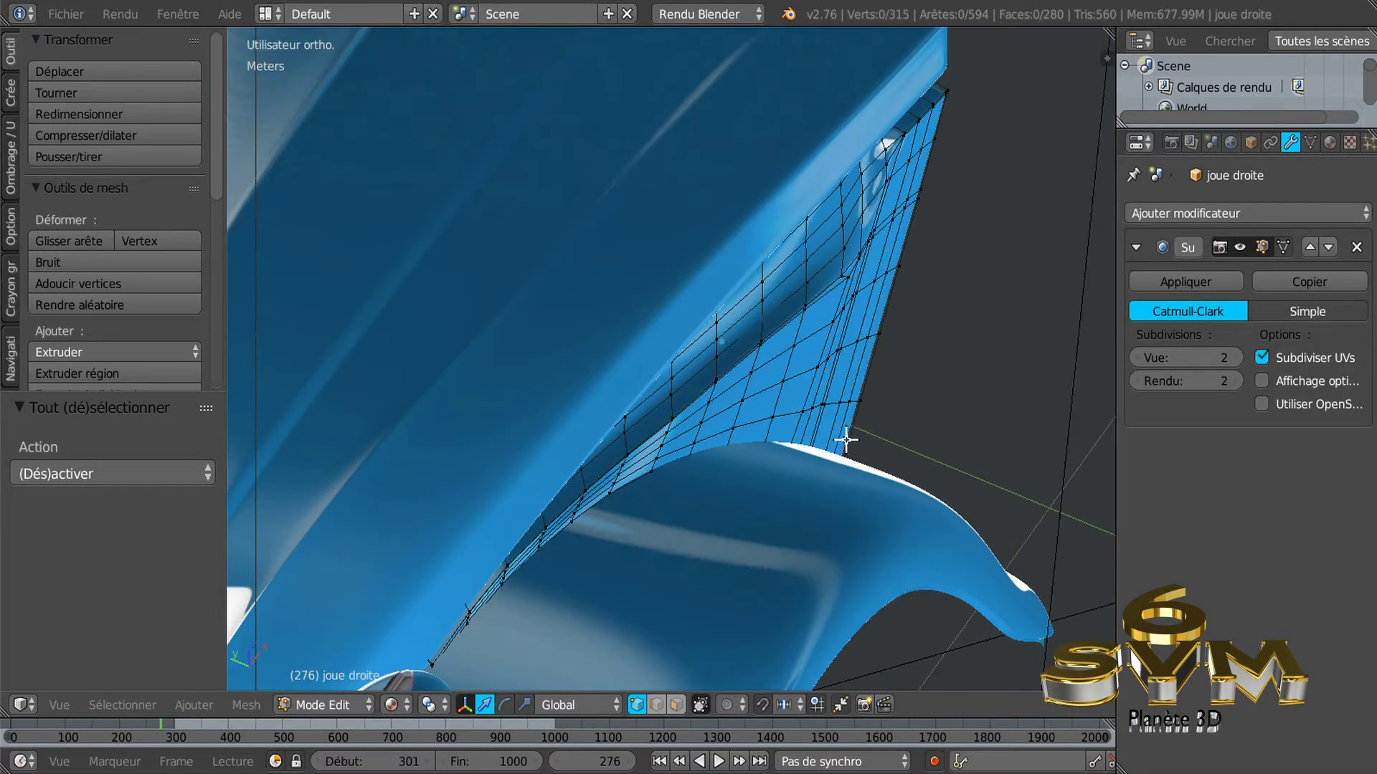
key("Tab")
mouse_move(825, 387)
middle_mouse_down()
mouse_move(822, 463)
mouse_move(866, 317)
mouse_move(827, 303)
mouse_move(905, 408)
middle_mouse_up()
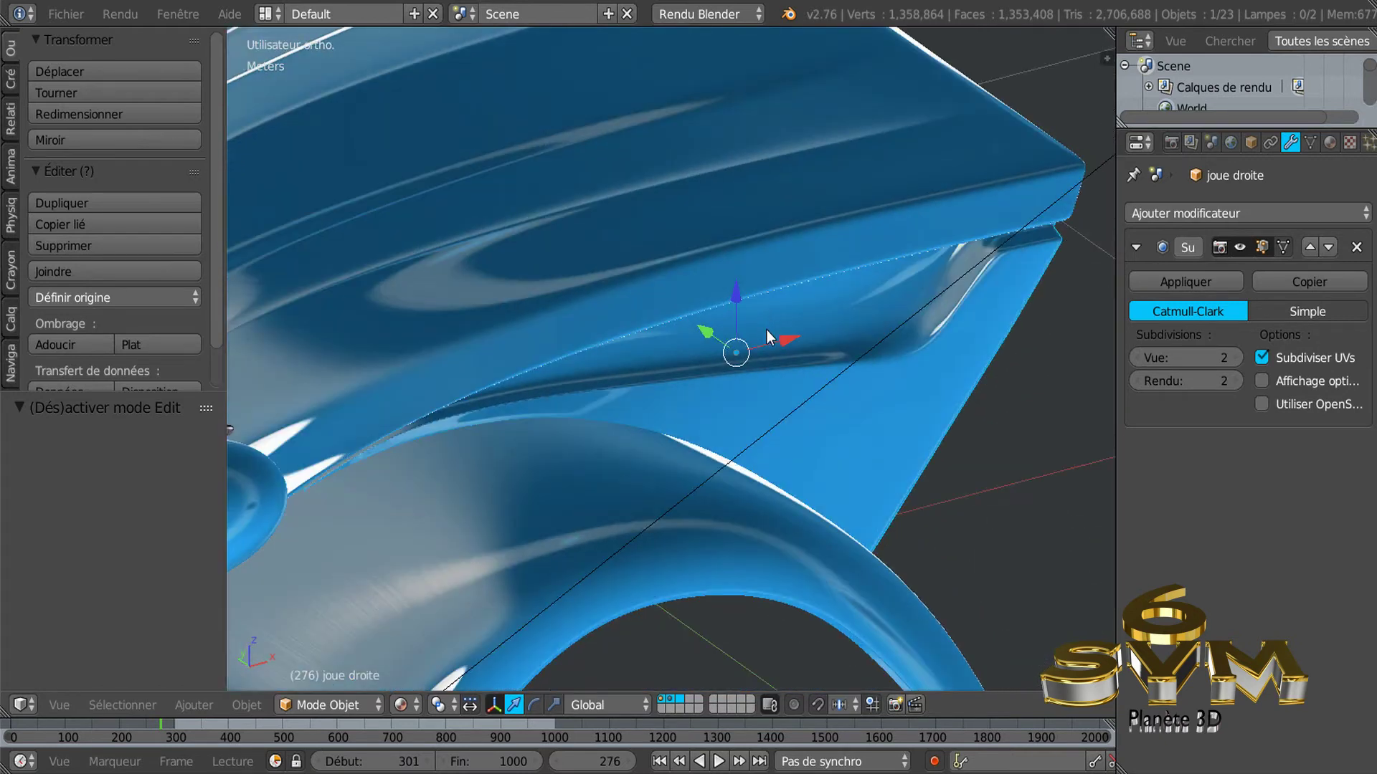
Select the 'capot' hood and hide it.
mouse_move(818, 420)
middle_mouse_down()
mouse_move(854, 436)
mouse_move(812, 425)
mouse_move(782, 439)
mouse_move(797, 399)
mouse_move(740, 436)
mouse_move(861, 380)
mouse_move(925, 329)
mouse_move(841, 436)
mouse_move(807, 450)
mouse_move(926, 433)
mouse_move(939, 397)
middle_mouse_up()
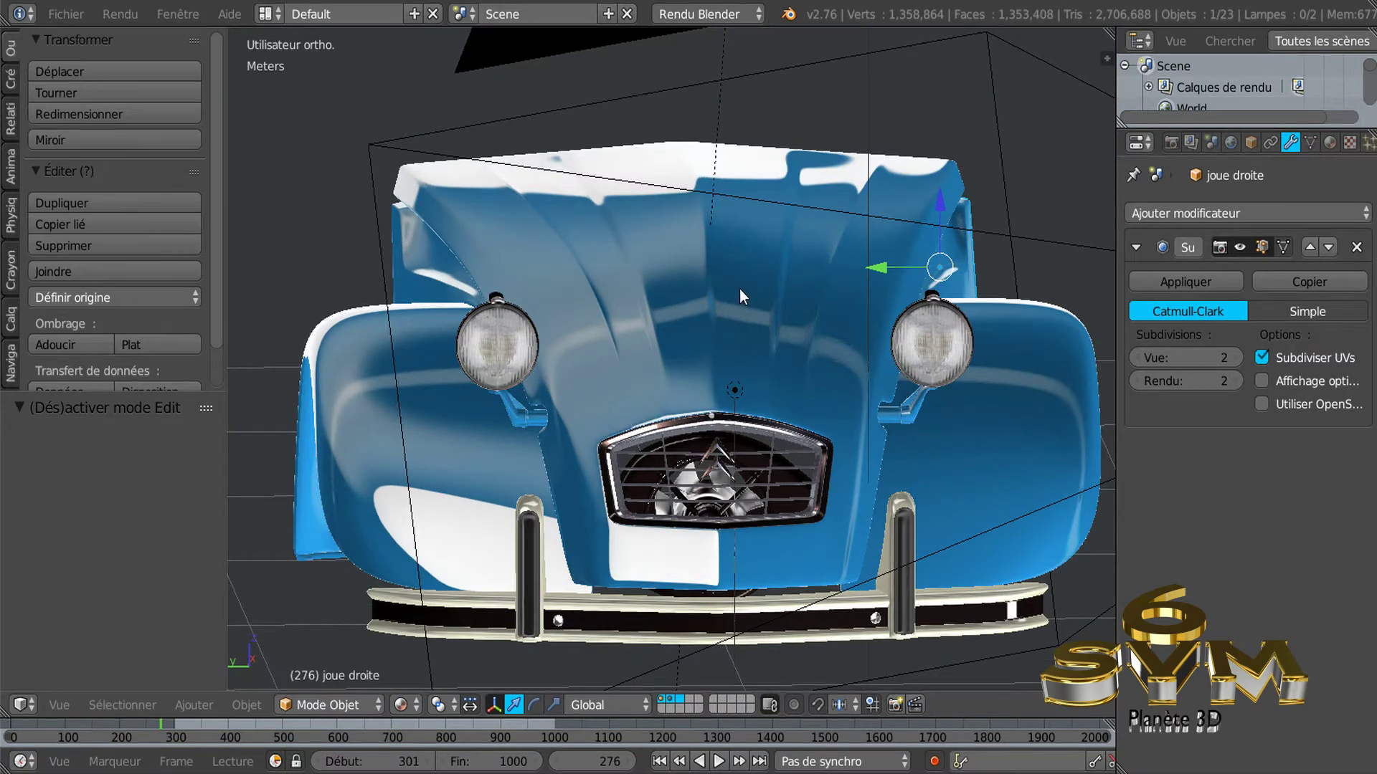
right_click(741, 254)
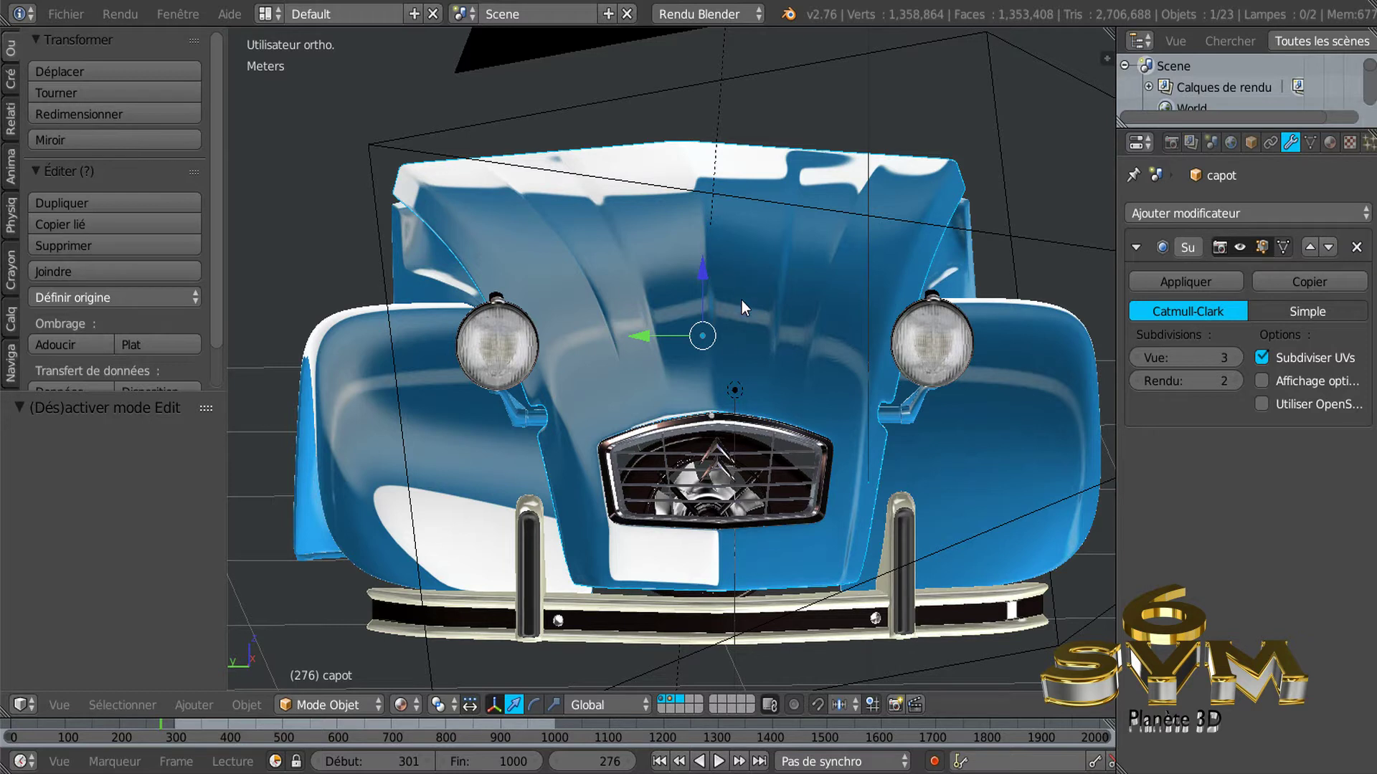
key("h")
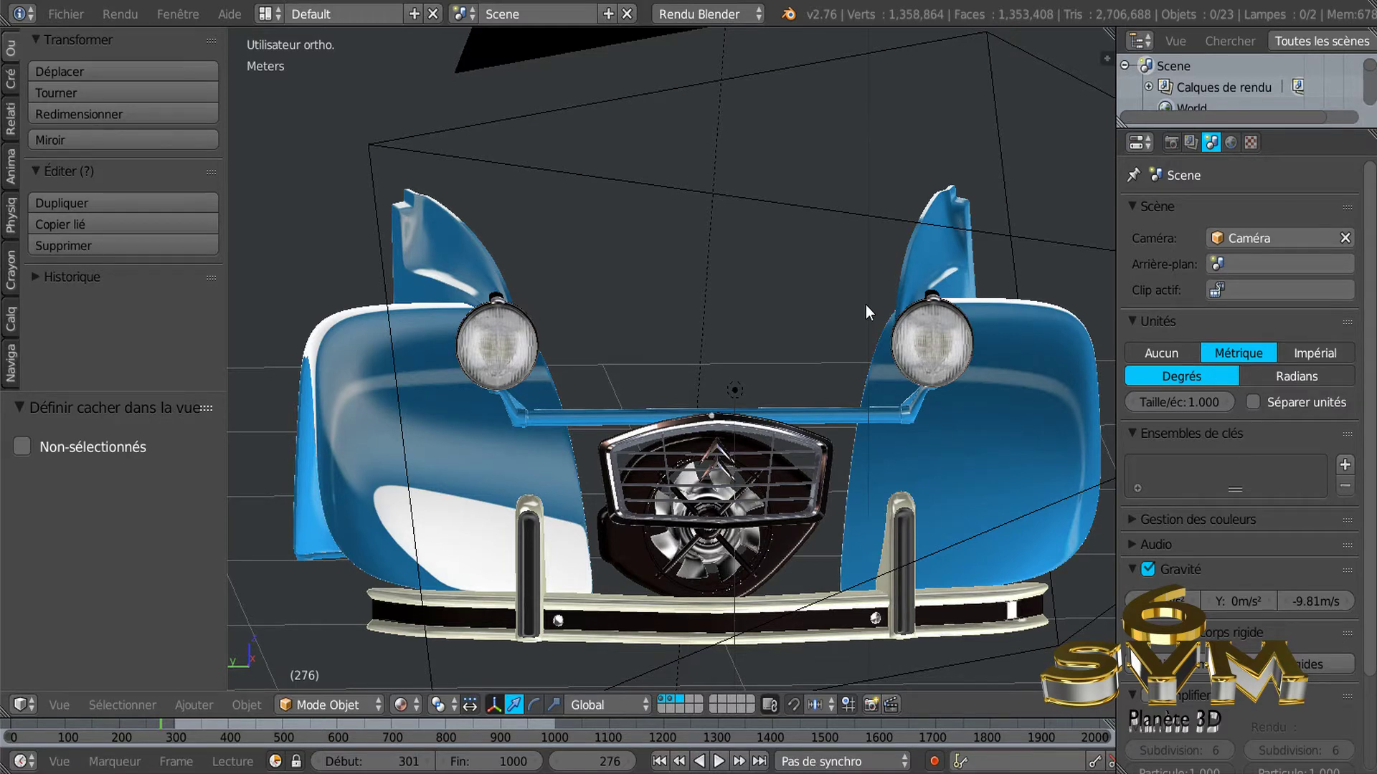
In front ortho view, duplicate the right cheek panel in place and begin scaling it along Y only.
key("ctrl+KP_3")
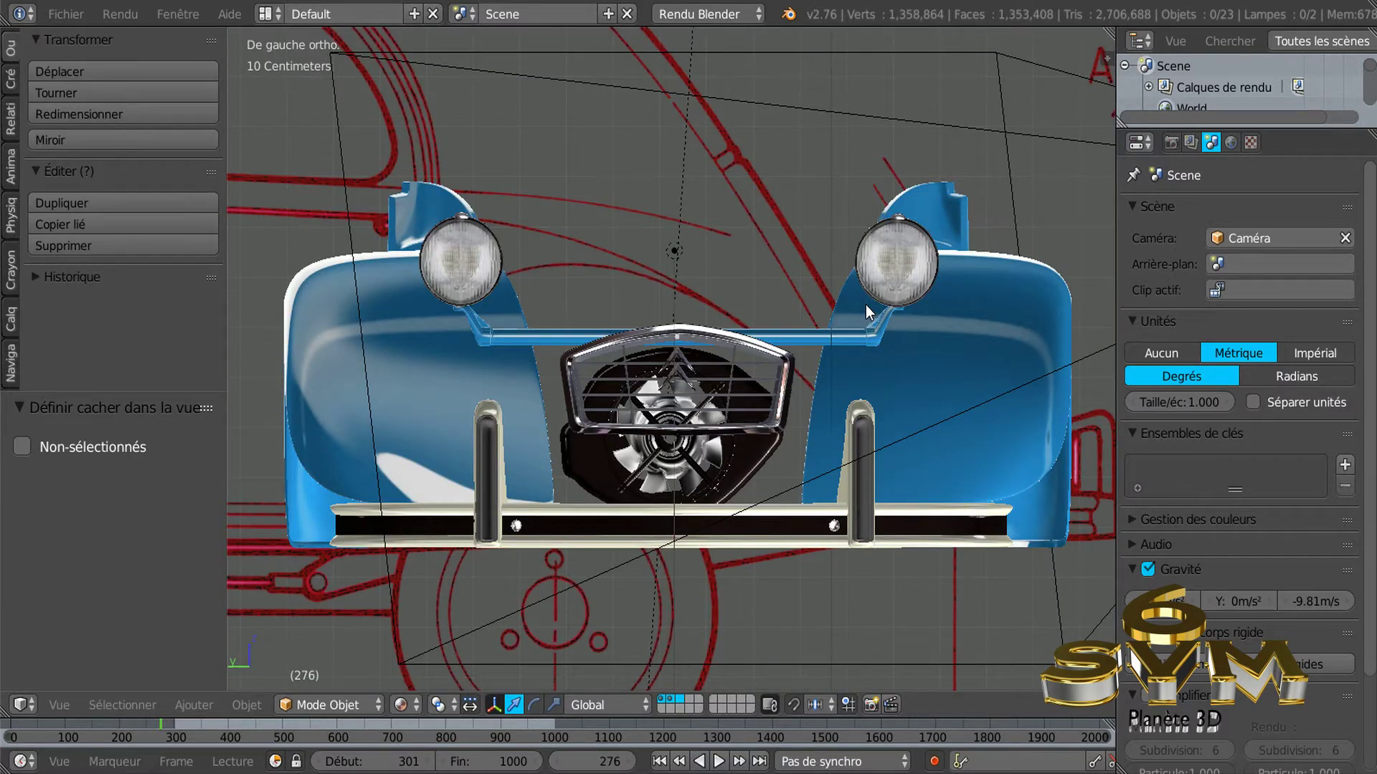
right_click(929, 210)
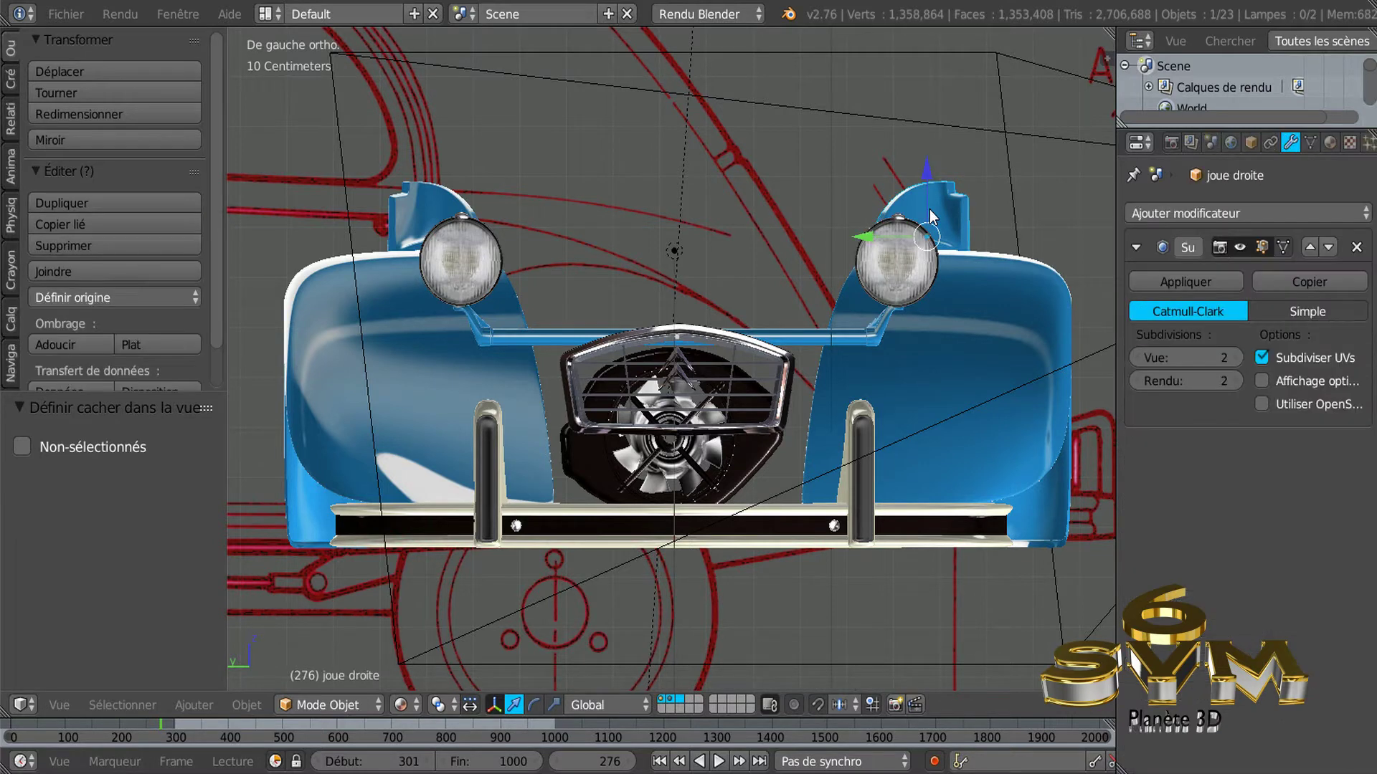
key("shift+d")
right_click(855, 165)
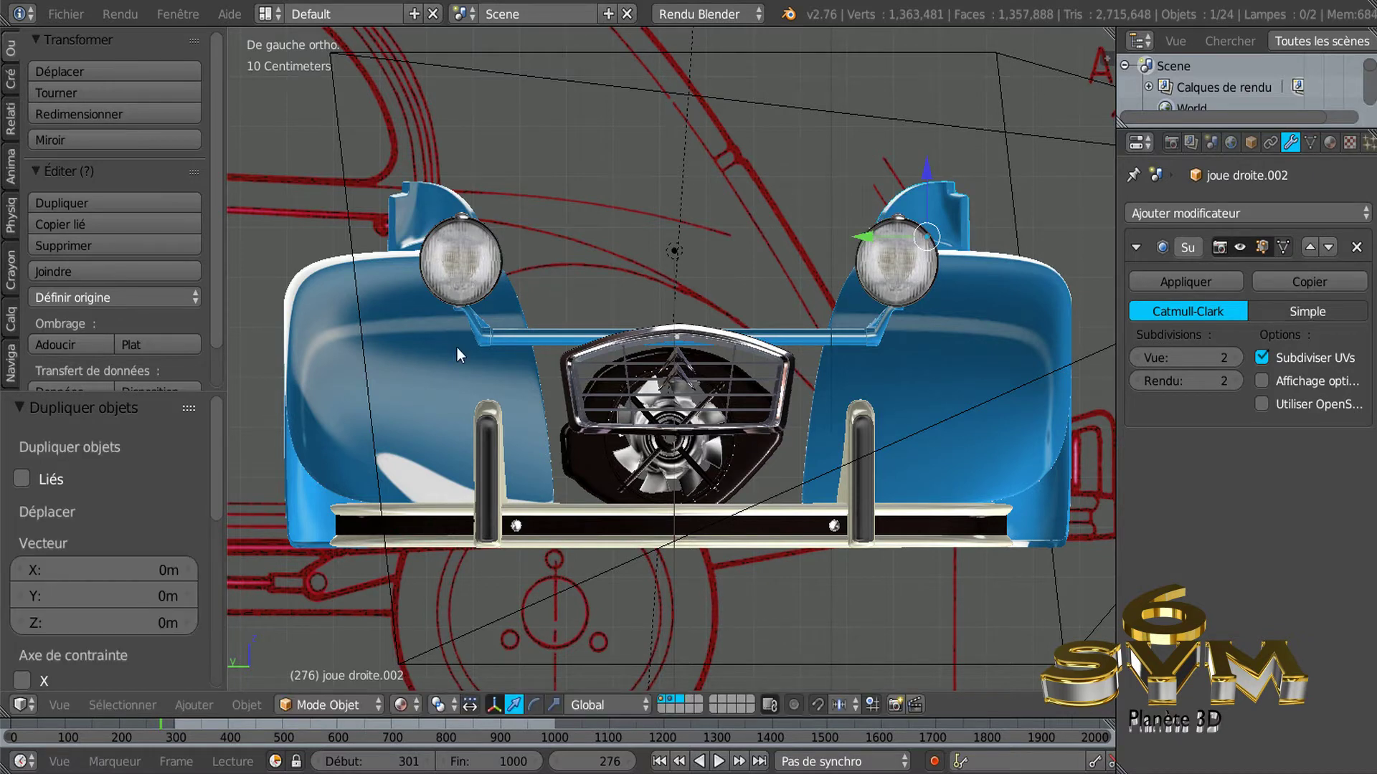
left_click(554, 699)
key("s")
key("y")
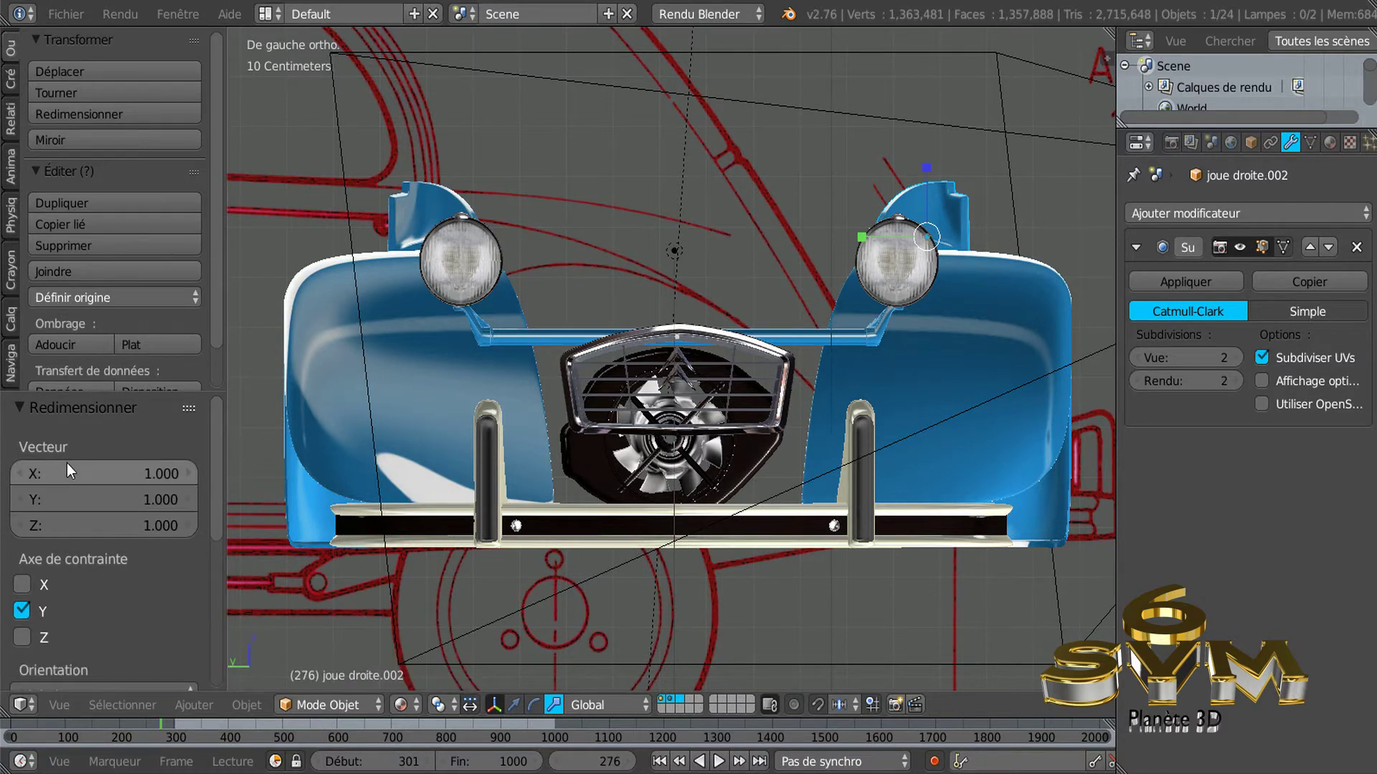
Mirror the duplicate cheek panel with Y scale -1 and move it 62.351 cm along Y.
left_click(170, 497)
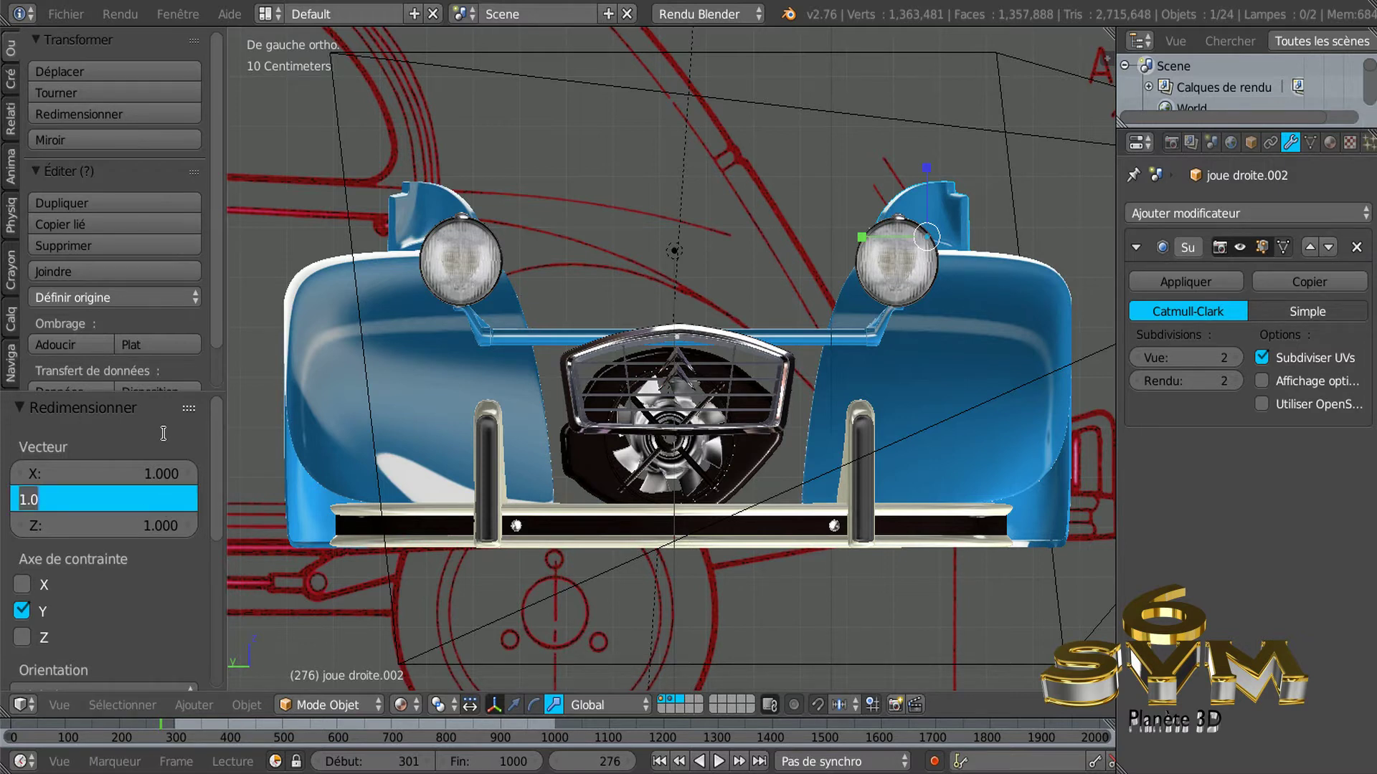
type("-")
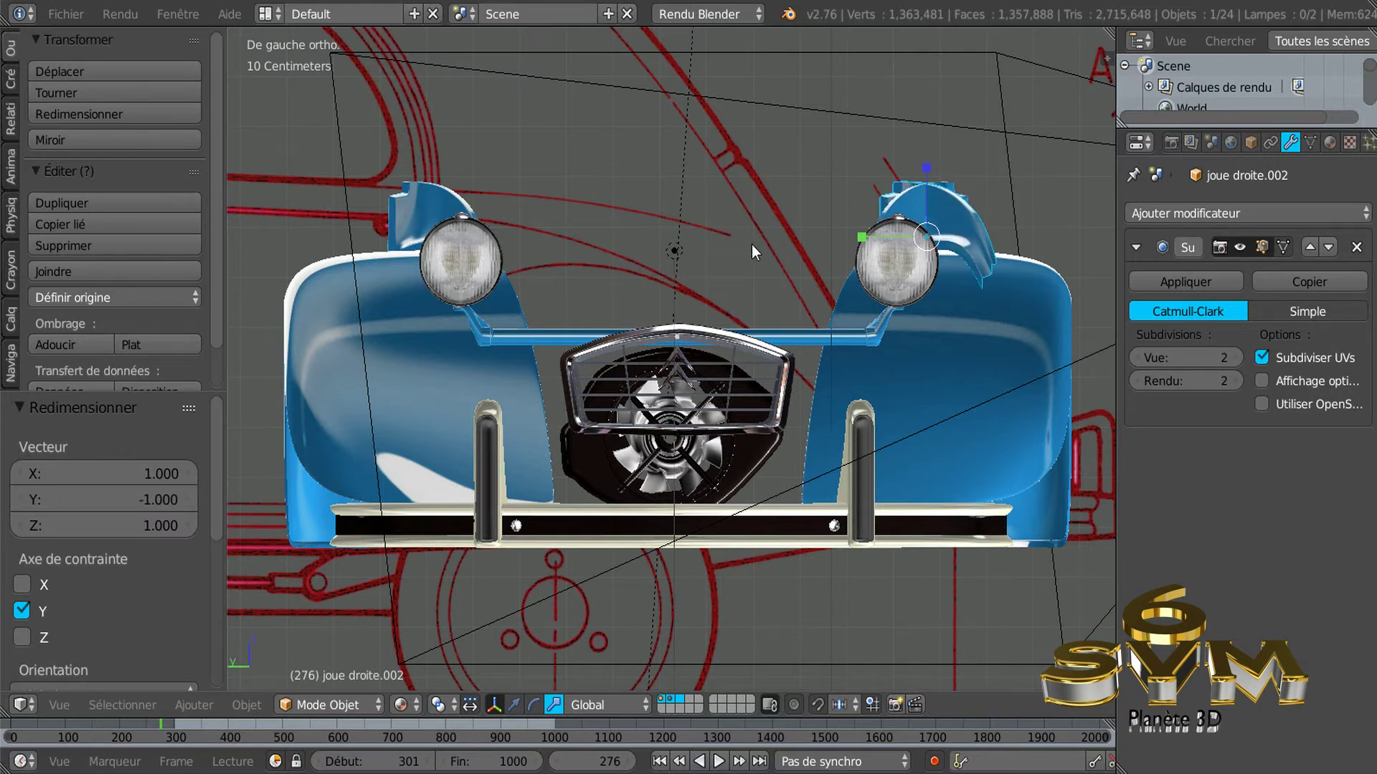
left_click(512, 705)
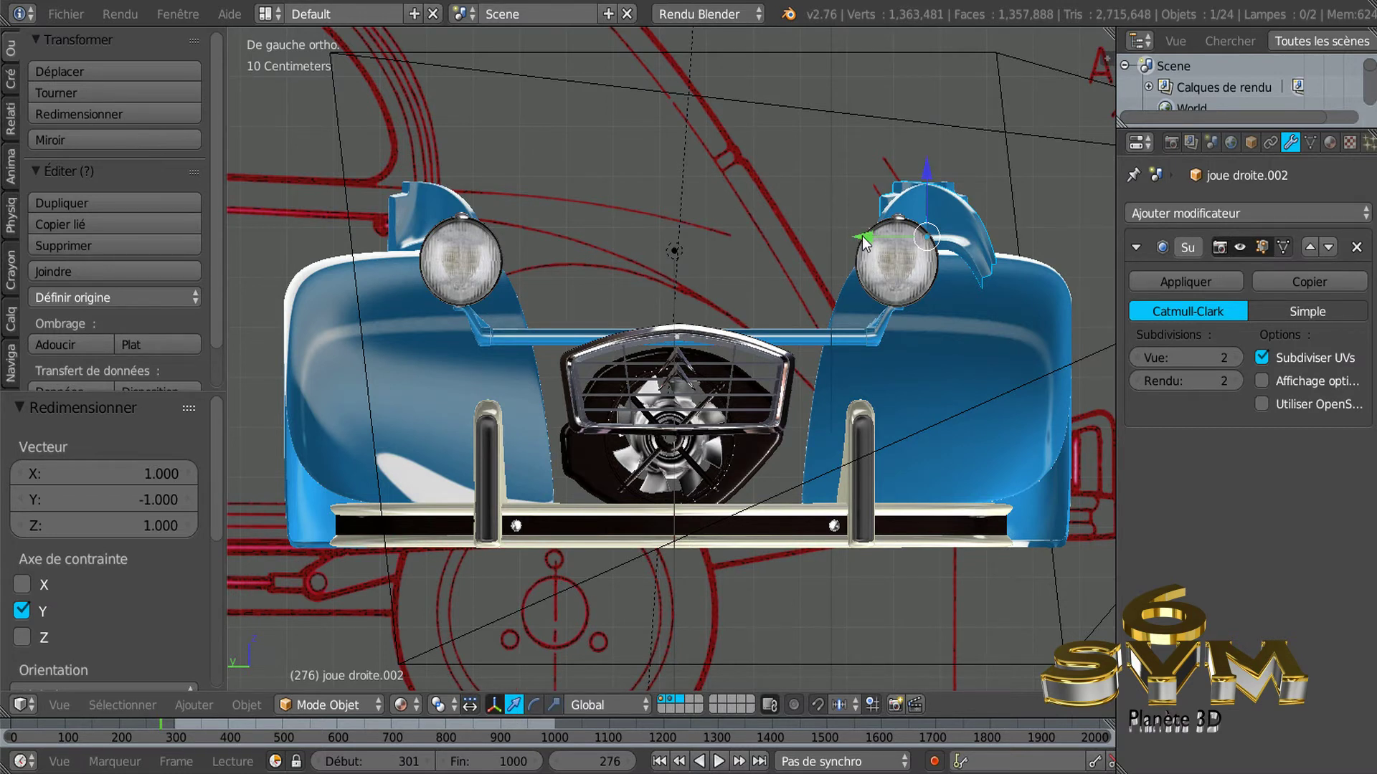
mouse_move(854, 241)
left_mouse_down()
mouse_move(372, 243)
mouse_move(574, 222)
mouse_move(673, 247)
left_mouse_up()
Delete the mirrored joue droite.002 duplicate, confirming the deletion.
left_click(674, 247)
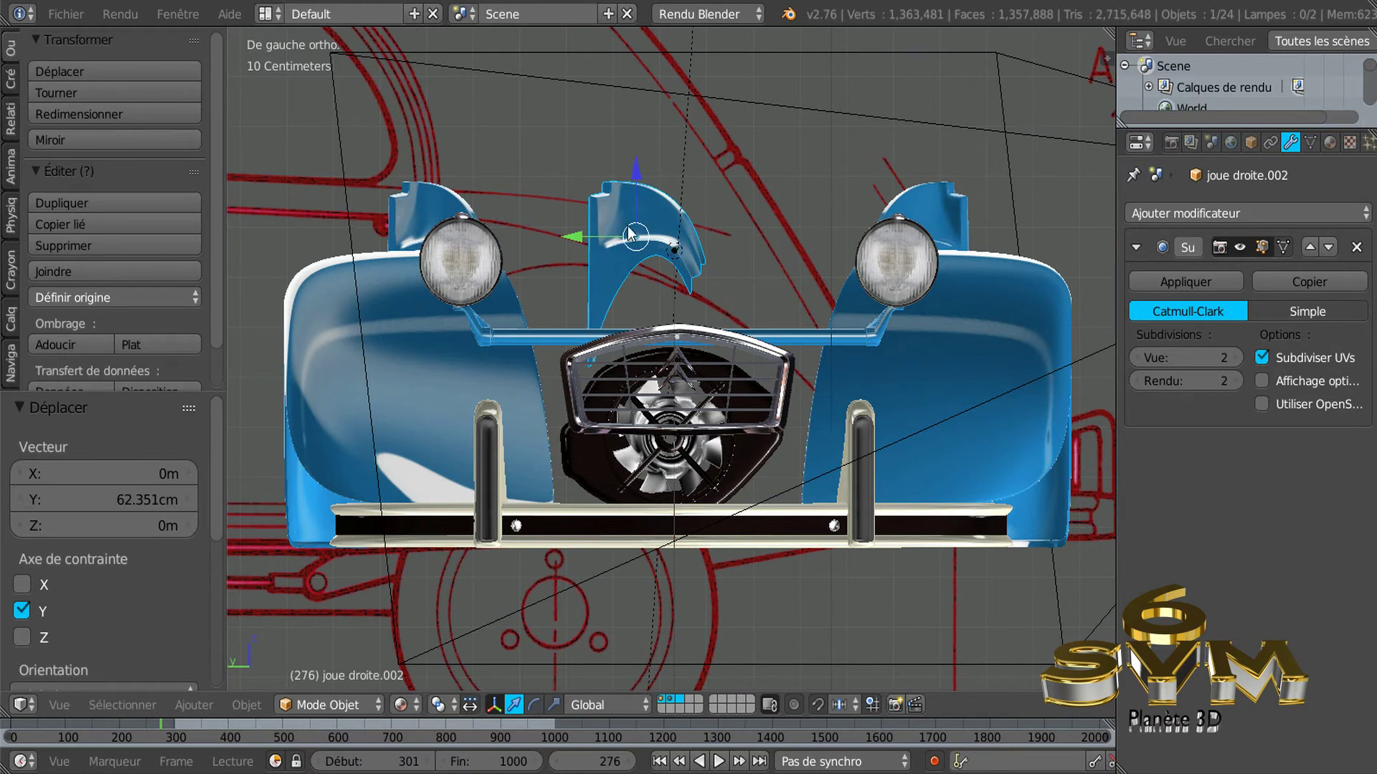
key("x")
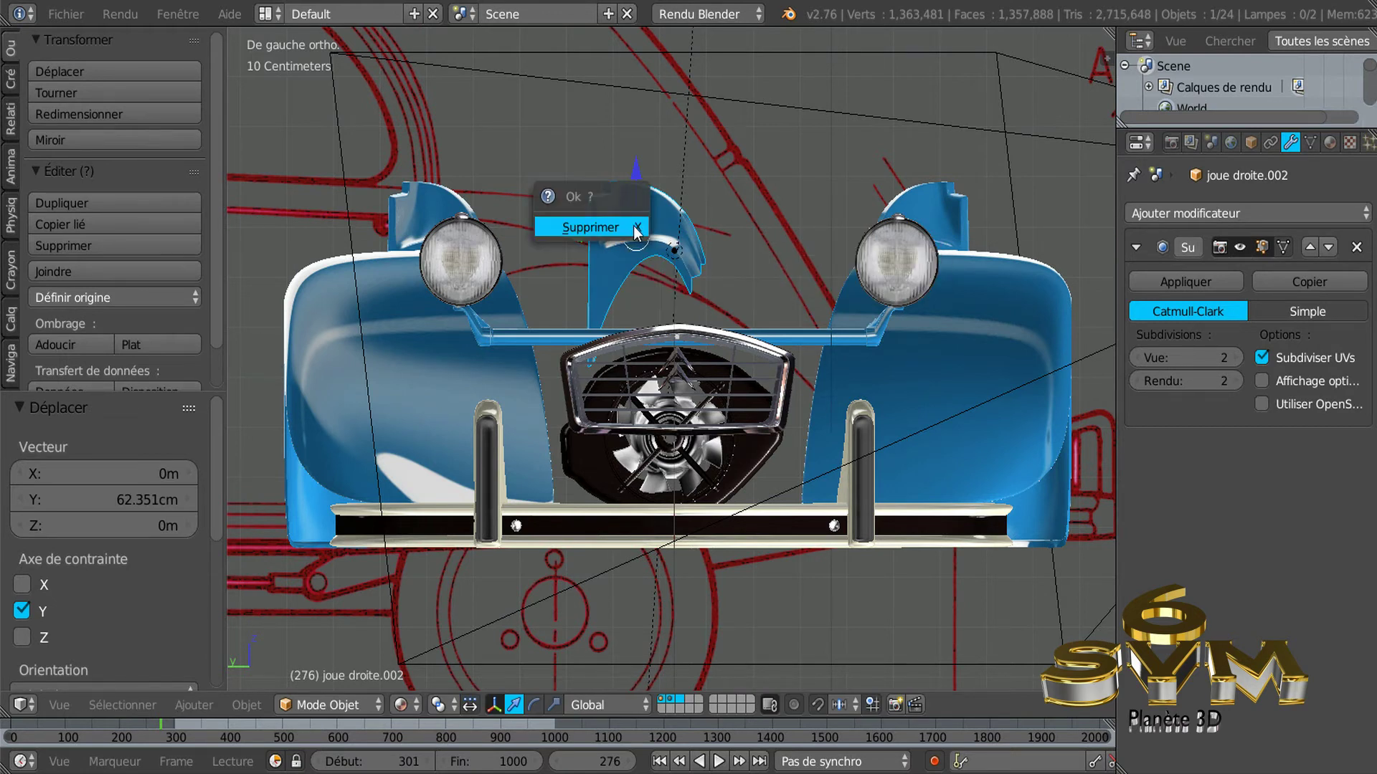
left_click(633, 232)
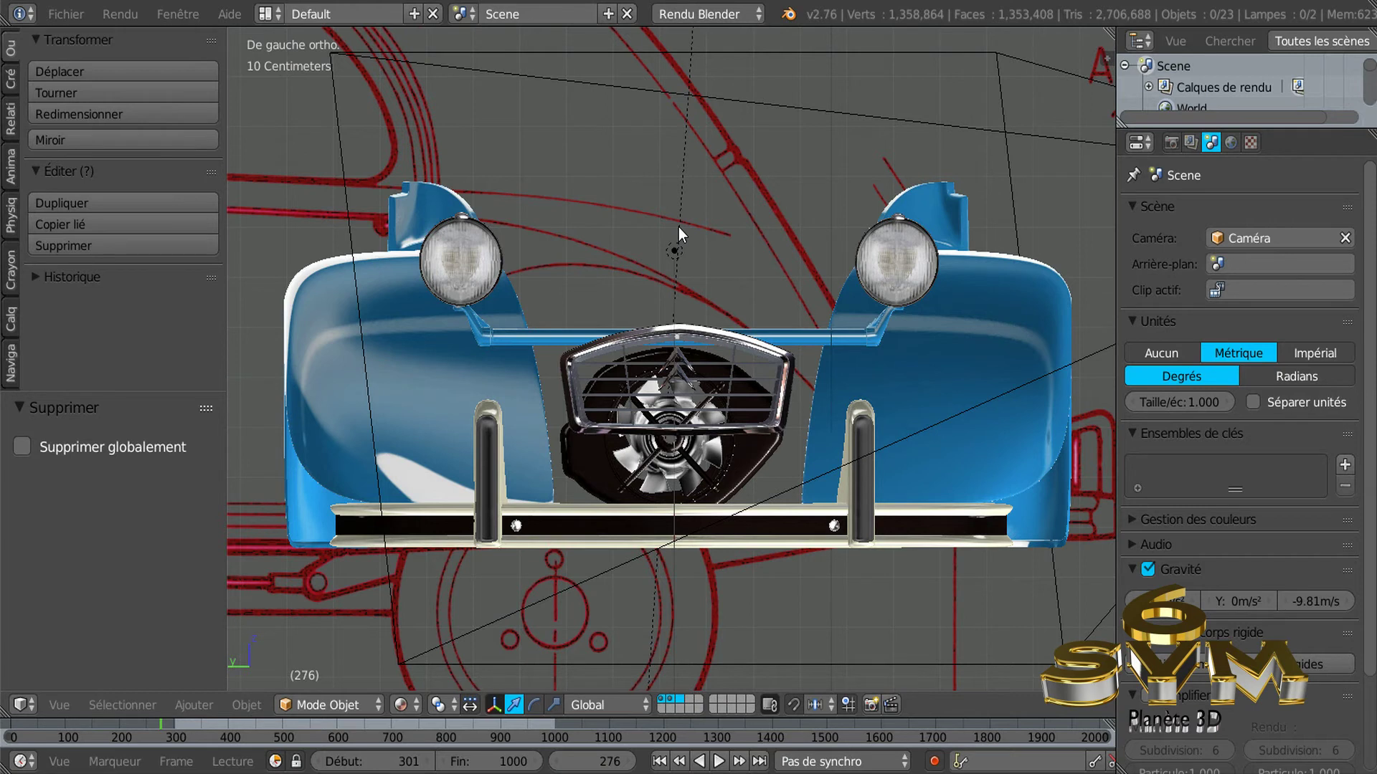
Unhide the capot hood and orbit the front end through front, side and three-quarter views.
key("alt+h")
scroll(717, 215, "down", 1)
middle_click_drag(718, 240, 603, 247)
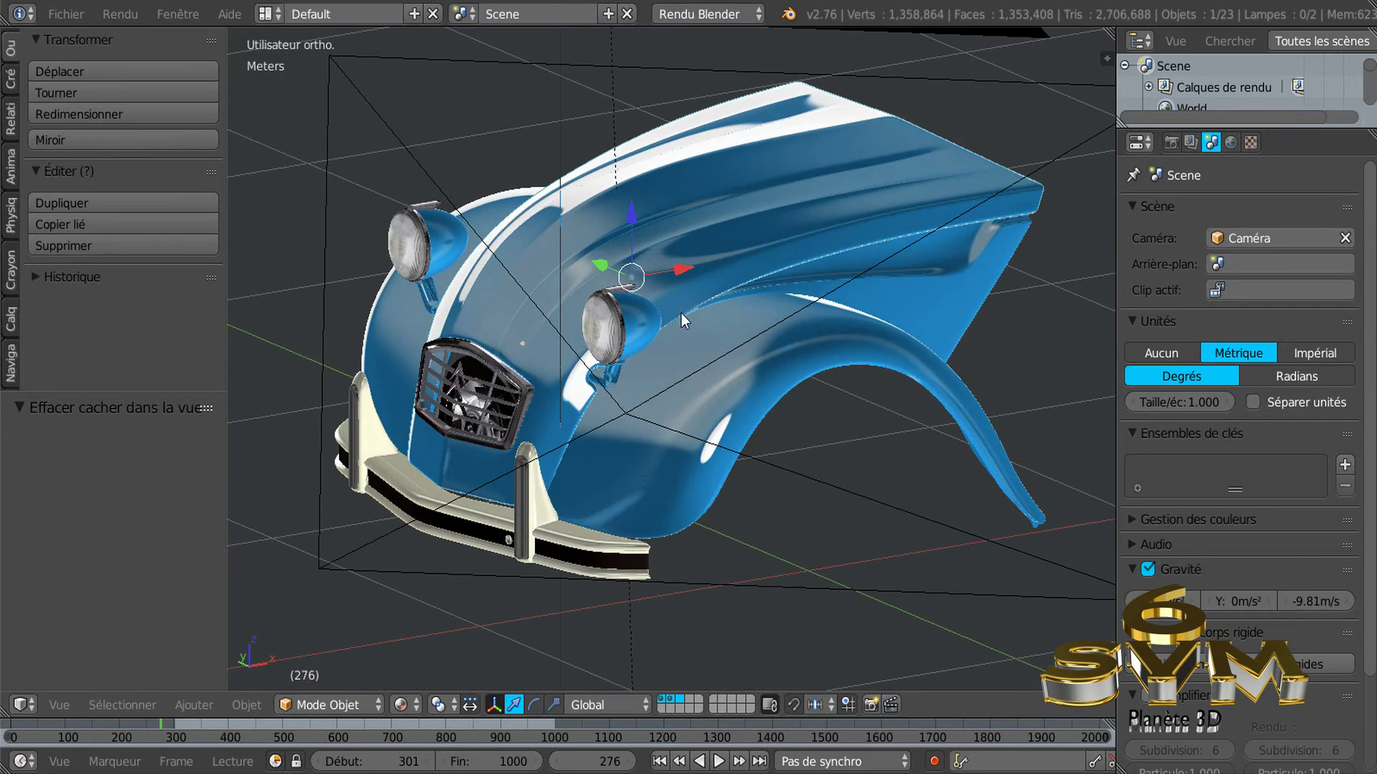
mouse_move(780, 294)
middle_mouse_down()
mouse_move(793, 282)
mouse_move(823, 320)
mouse_move(780, 376)
middle_mouse_up()
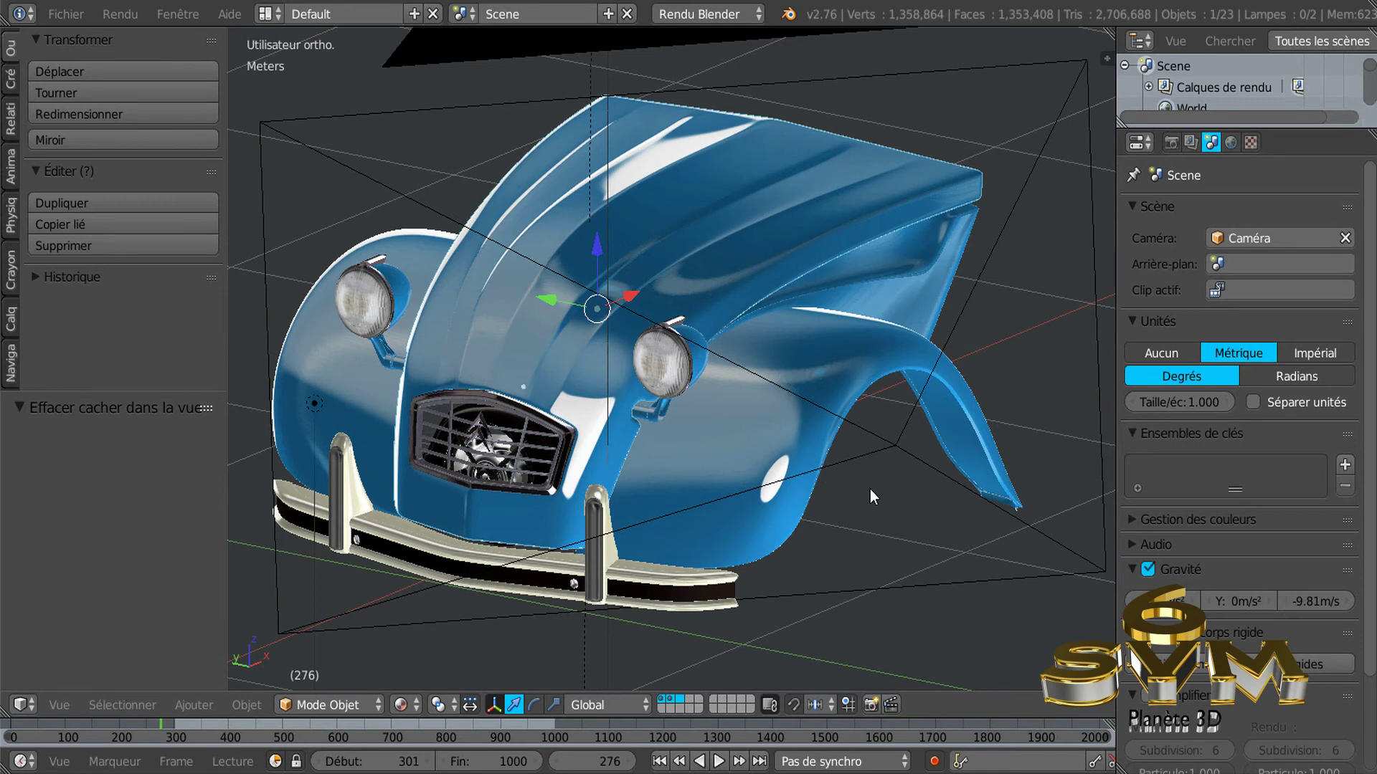
mouse_move(862, 479)
middle_mouse_down()
mouse_move(854, 464)
mouse_move(844, 478)
mouse_move(760, 471)
mouse_move(824, 465)
mouse_move(862, 488)
mouse_move(925, 489)
mouse_move(753, 442)
mouse_move(828, 415)
middle_mouse_up()
mouse_move(719, 390)
middle_mouse_down()
mouse_move(794, 374)
mouse_move(610, 397)
mouse_move(466, 390)
middle_mouse_up()
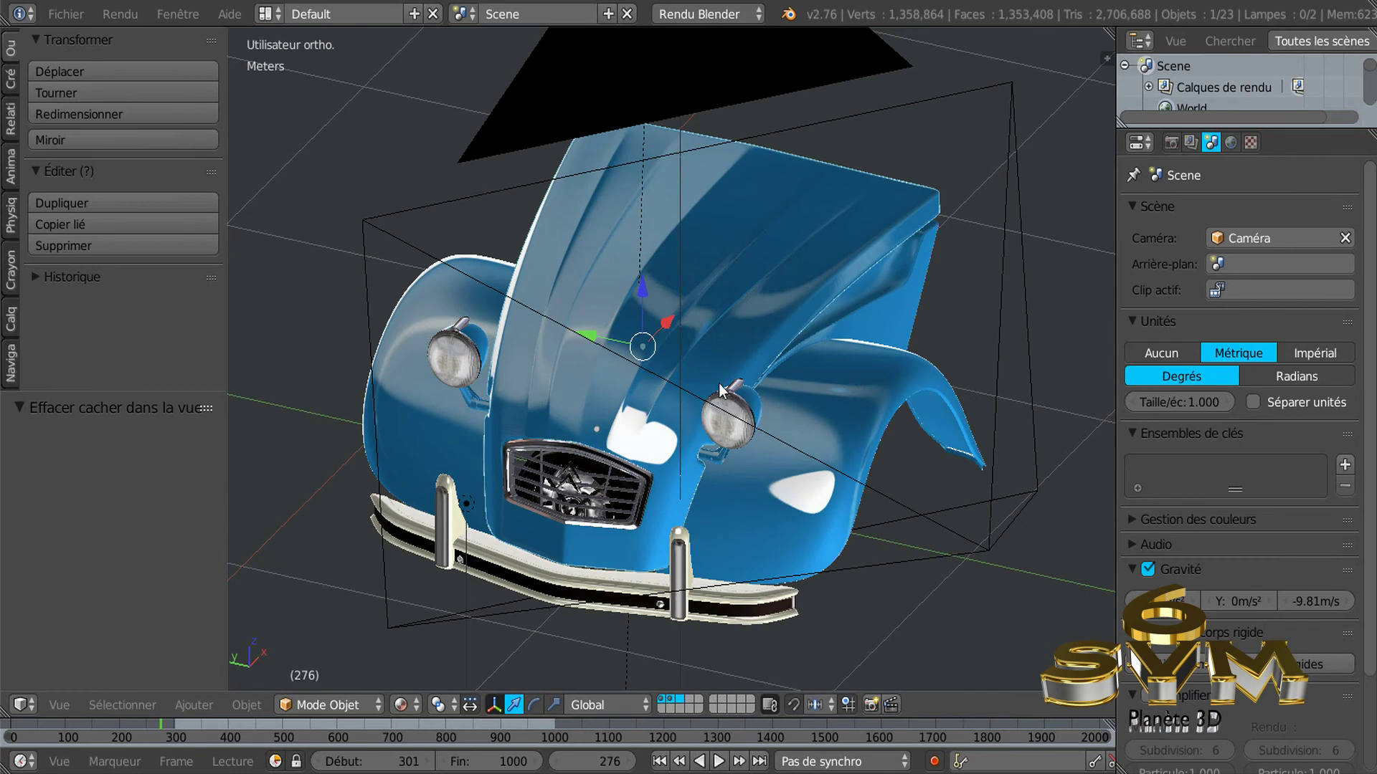
middle_click_drag(718, 382, 691, 355)
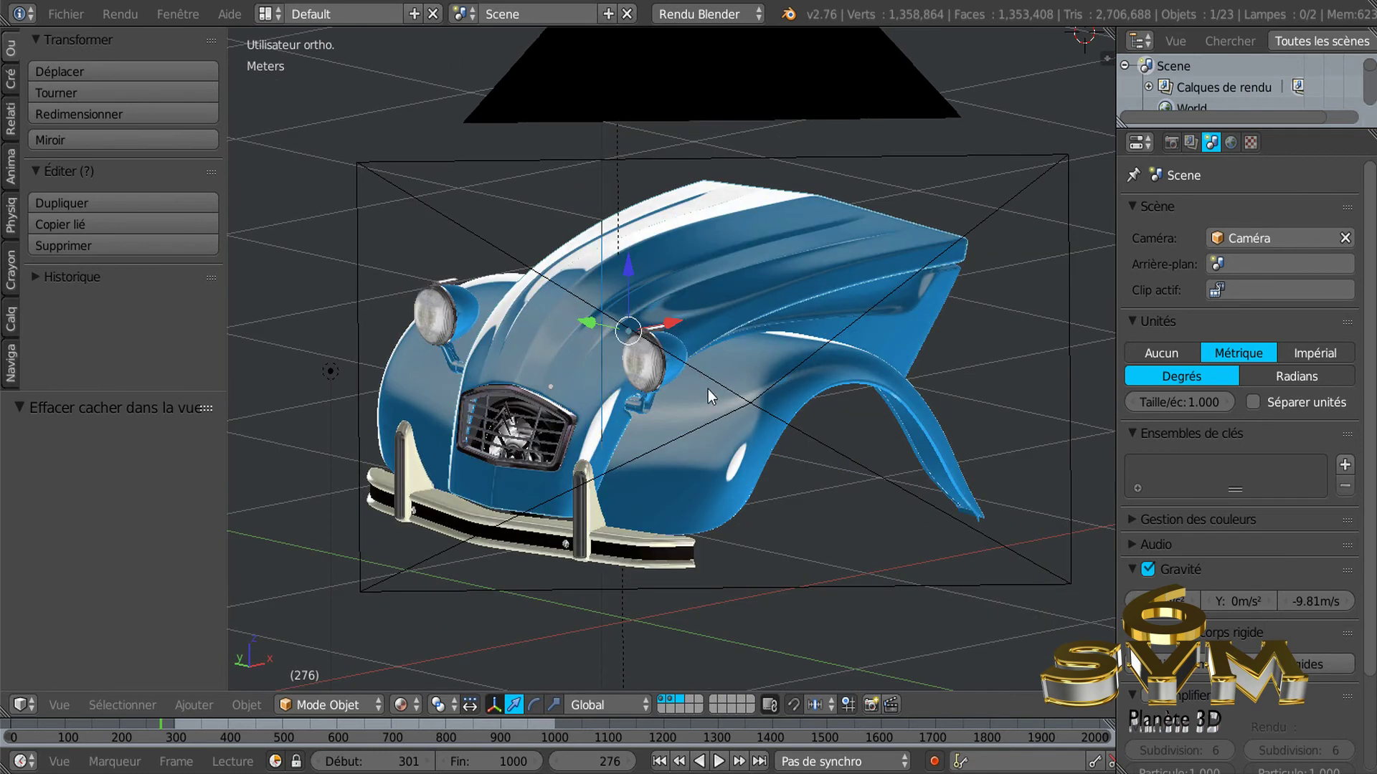